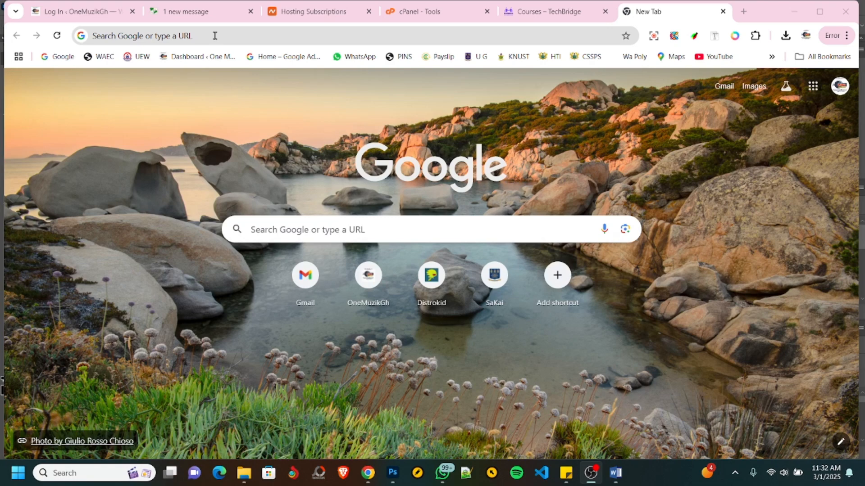
- Switch to the NMTC Sekondi college website and browse through the images in the home page slider
{"action": "left_click", "coordinate": [194, 8]}
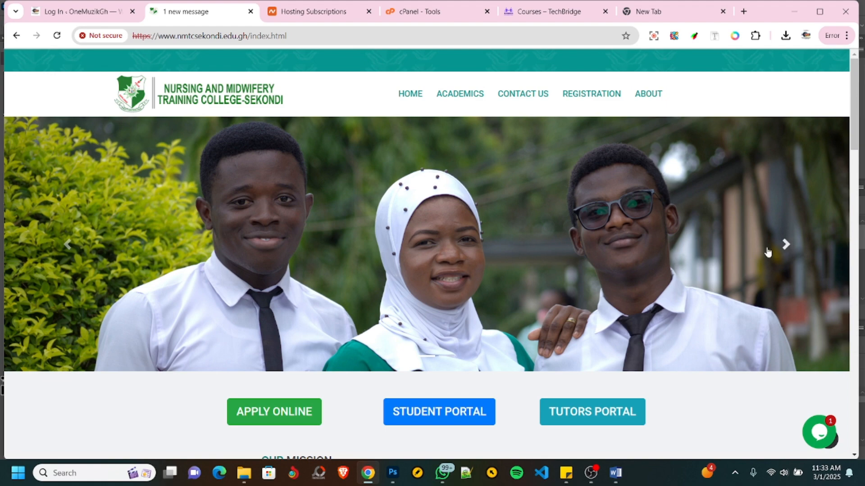
{"action": "left_click", "coordinate": [785, 247]}
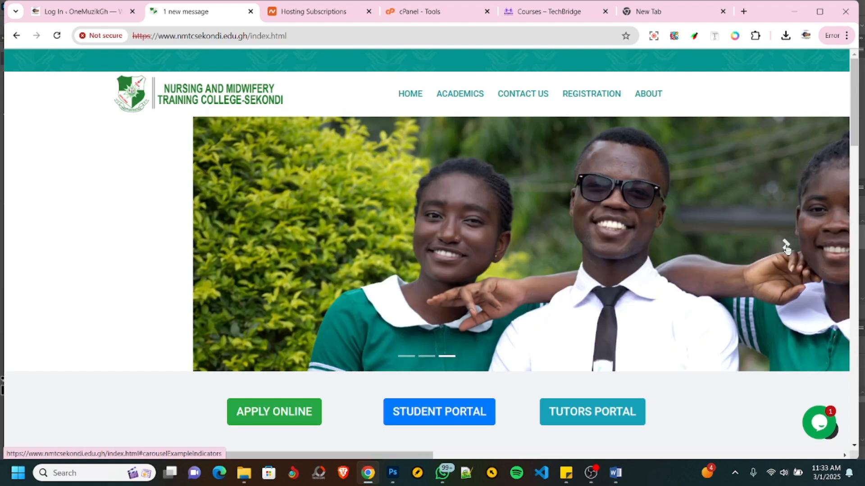
{"action": "left_click", "coordinate": [785, 247]}
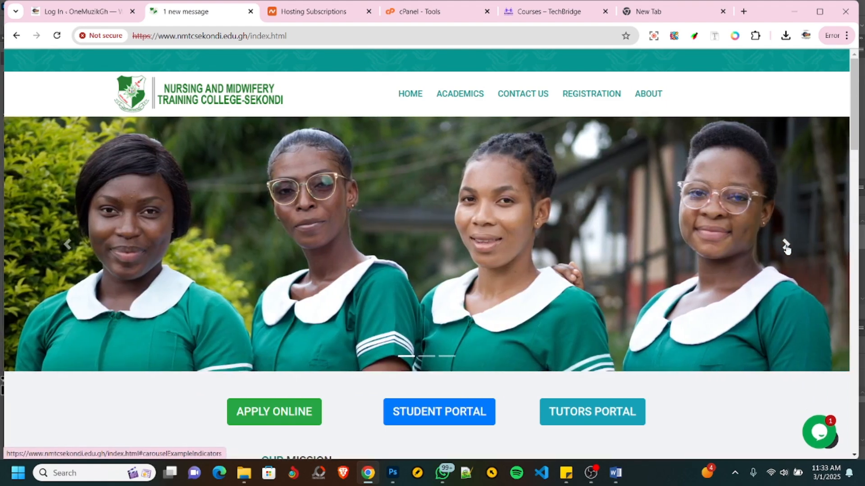
{"action": "left_click", "coordinate": [784, 246]}
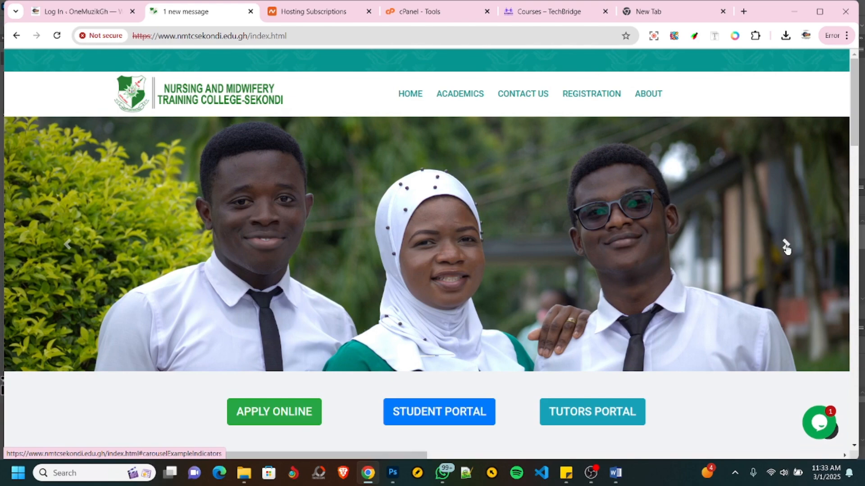
{"action": "left_click", "coordinate": [785, 246]}
- Examine the college home page's portal links, mission and vision, key facts, staff section and footer contact details
{"action": "scroll", "coordinate": [347, 201], "scroll_direction": "down", "scroll_amount": 4}
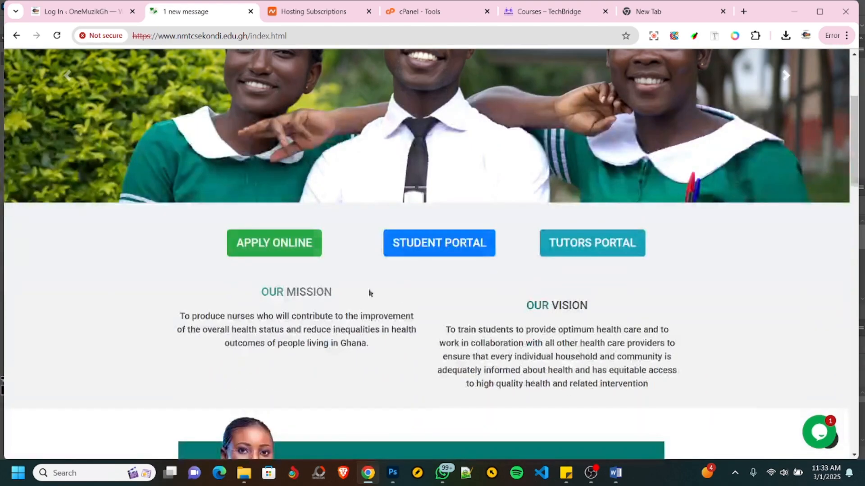
{"action": "scroll", "coordinate": [549, 300], "scroll_direction": "down", "scroll_amount": 2}
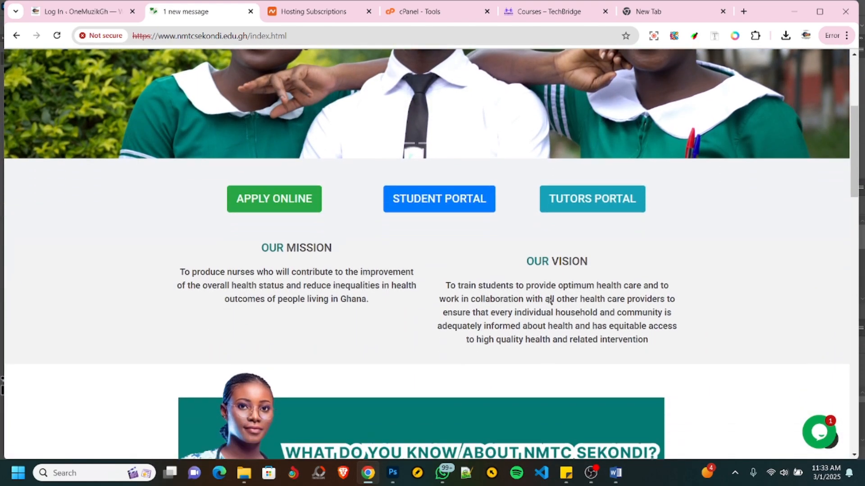
{"action": "scroll", "coordinate": [315, 293], "scroll_direction": "down", "scroll_amount": 8}
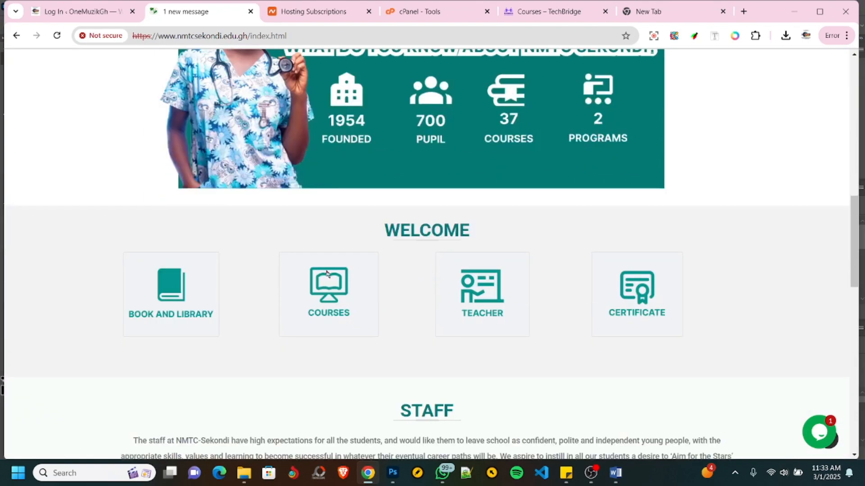
{"action": "scroll", "coordinate": [326, 273], "scroll_direction": "down", "scroll_amount": 7}
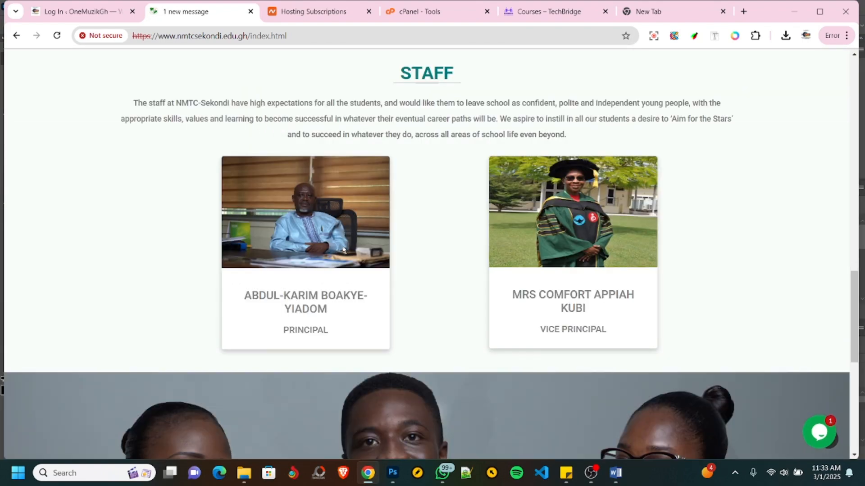
{"action": "scroll", "coordinate": [343, 250], "scroll_direction": "down", "scroll_amount": 9}
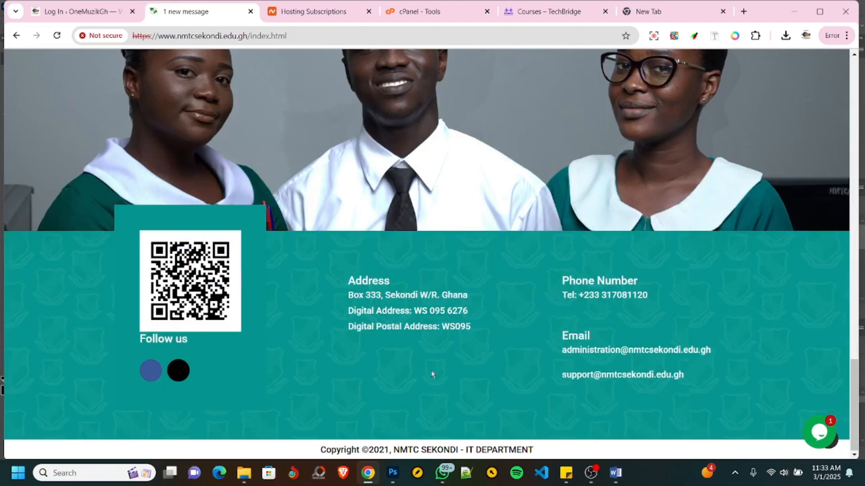
{"action": "scroll", "coordinate": [450, 340], "scroll_direction": "up", "scroll_amount": 18}
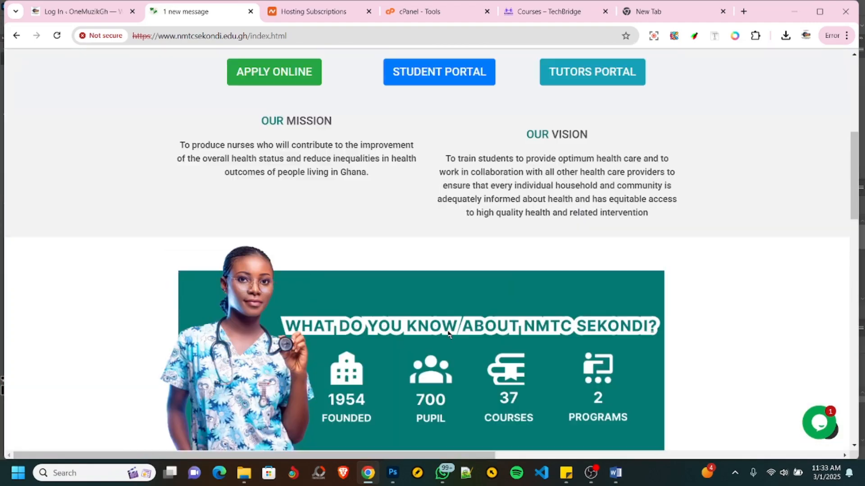
{"action": "scroll", "coordinate": [448, 333], "scroll_direction": "up", "scroll_amount": 8}
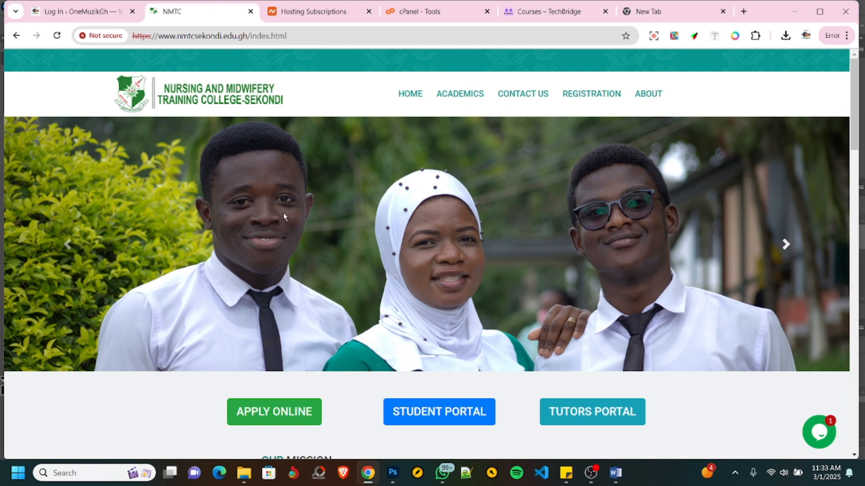
- Review the layout of the college home page again, from the mission and vision texts to the staff section
{"action": "scroll", "coordinate": [283, 213], "scroll_direction": "down", "scroll_amount": 6}
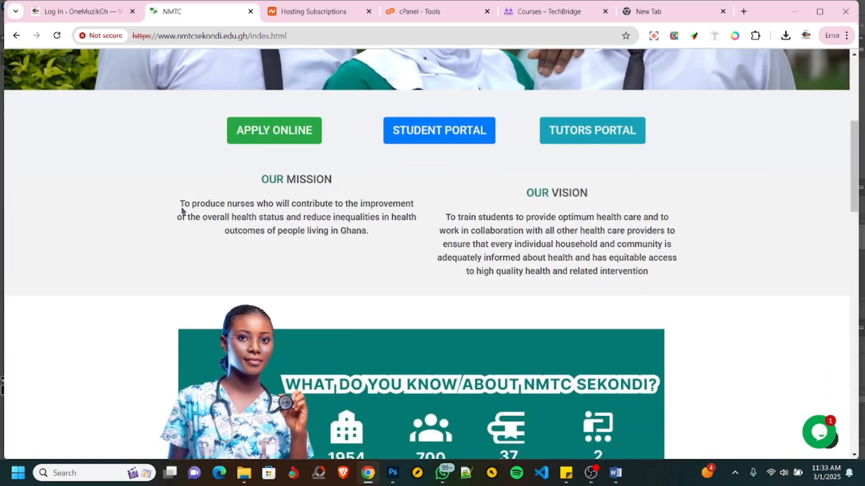
{"action": "scroll", "coordinate": [181, 208], "scroll_direction": "down", "scroll_amount": 8}
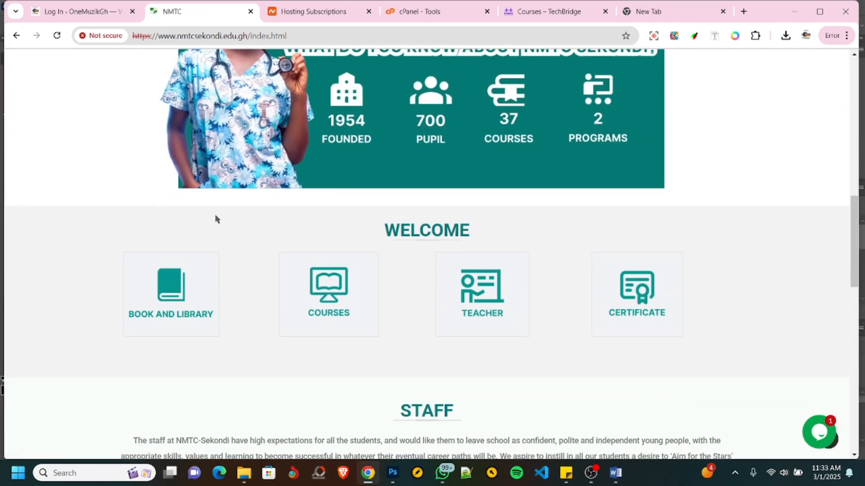
{"action": "scroll", "coordinate": [389, 251], "scroll_direction": "up", "scroll_amount": 14}
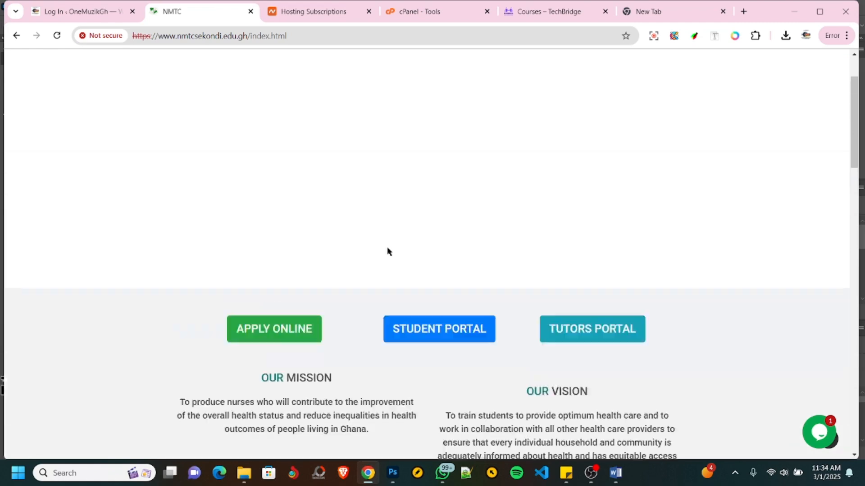
{"action": "scroll", "coordinate": [389, 252], "scroll_direction": "down", "scroll_amount": 5}
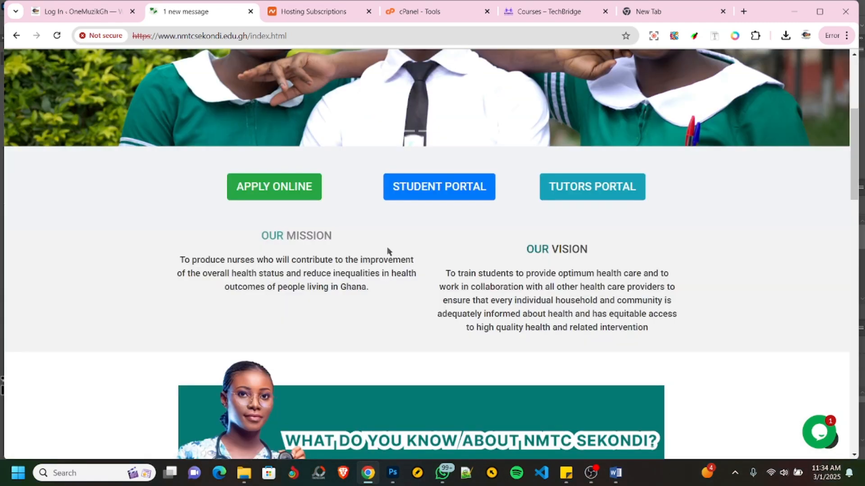
{"action": "scroll", "coordinate": [389, 251], "scroll_direction": "down", "scroll_amount": 5}
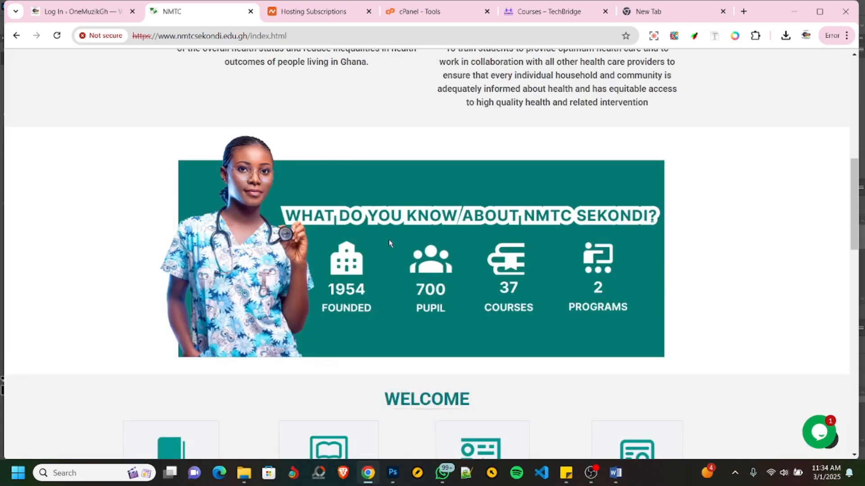
{"action": "scroll", "coordinate": [389, 242], "scroll_direction": "down", "scroll_amount": 15}
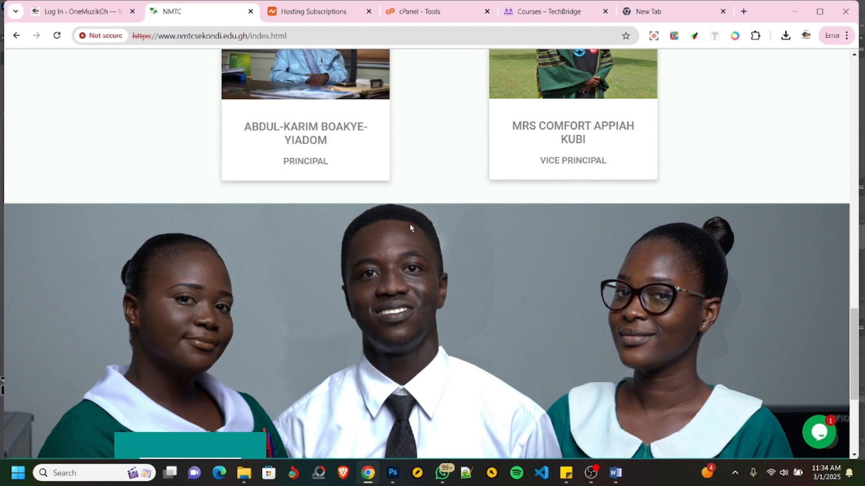
{"action": "scroll", "coordinate": [409, 228], "scroll_direction": "up", "scroll_amount": 15}
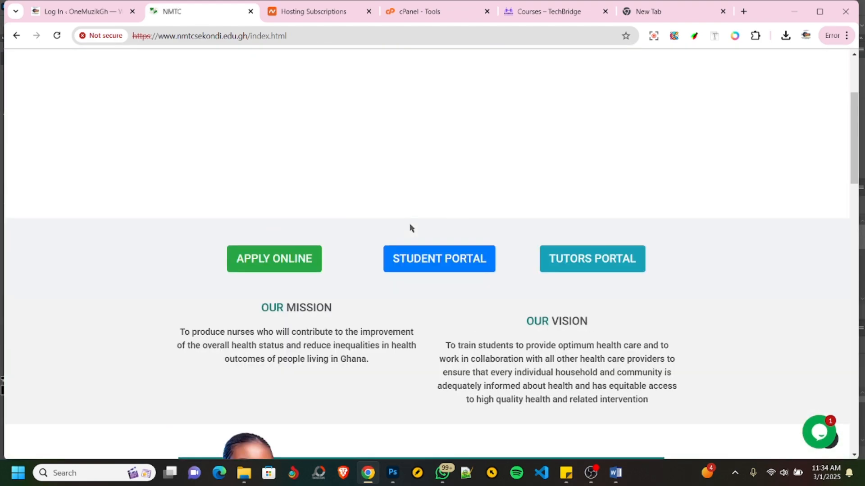
{"action": "scroll", "coordinate": [410, 228], "scroll_direction": "up", "scroll_amount": 3}
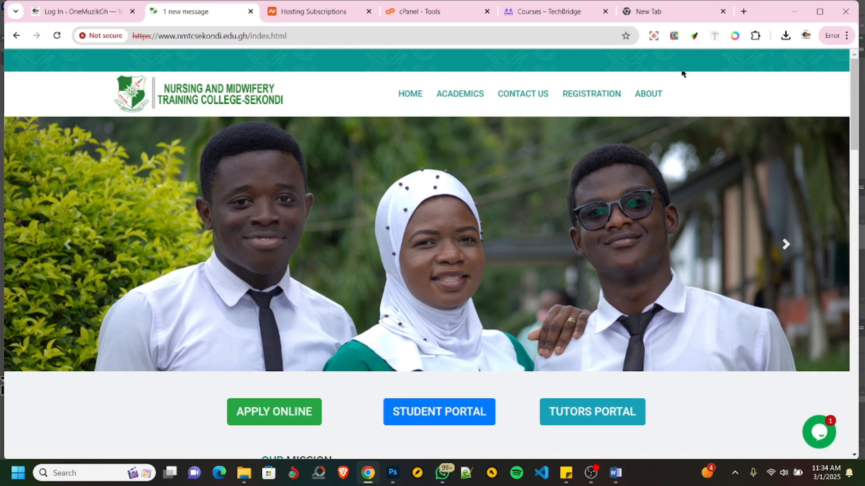
- Open namecheap.com in the empty browser tab
{"action": "left_click", "coordinate": [684, 14]}
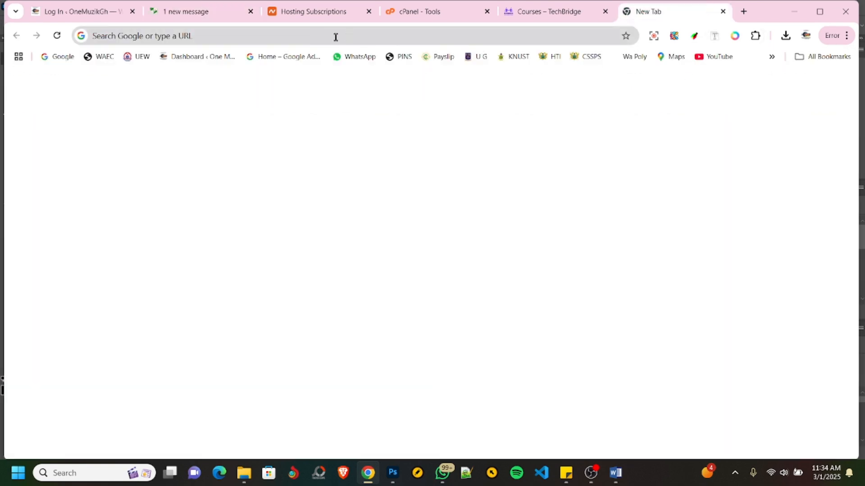
{"action": "left_click", "coordinate": [318, 36]}
{"action": "type", "text": "name"}
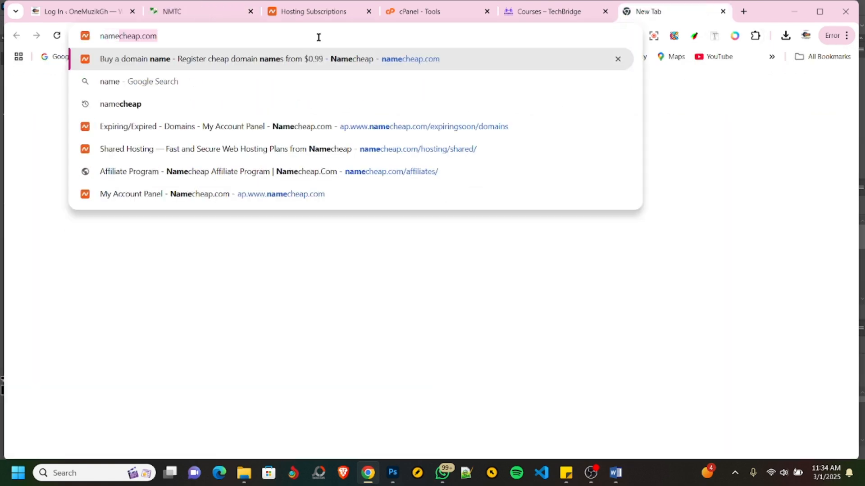
{"action": "key", "text": "Return"}
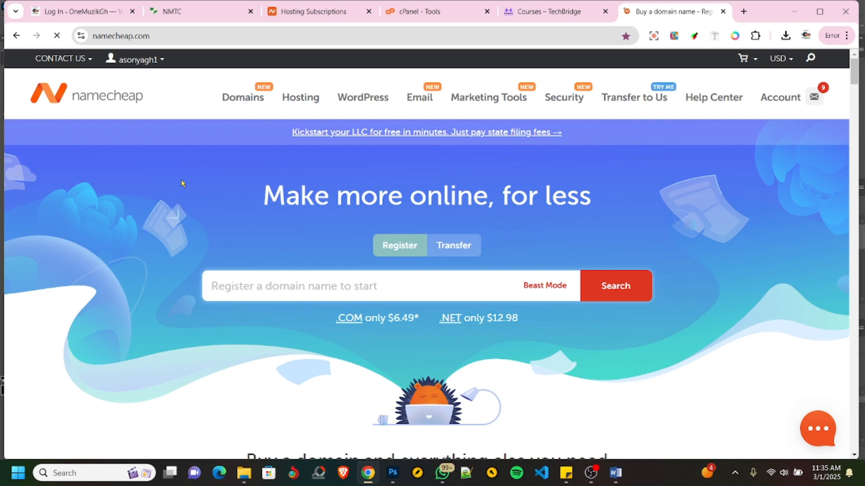
- Go to Namecheap's web hosting page and open the Shared Hosting plans
{"action": "scroll", "coordinate": [181, 182], "scroll_direction": "down", "scroll_amount": 10}
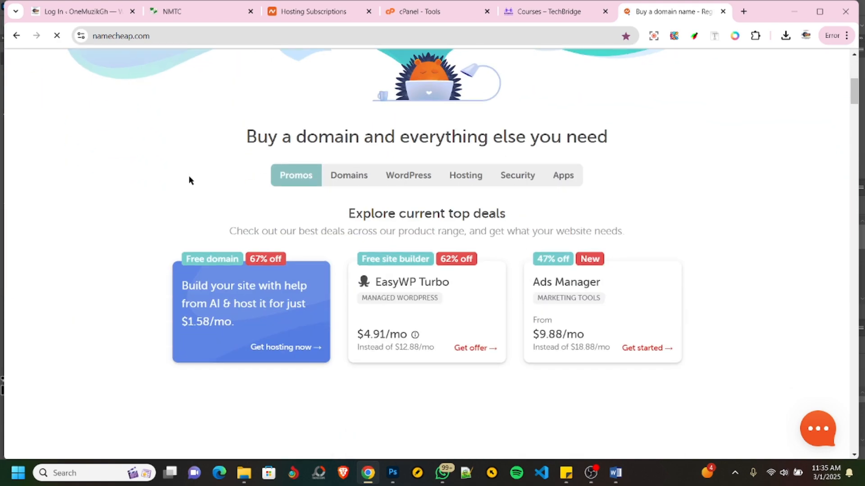
{"action": "scroll", "coordinate": [157, 179], "scroll_direction": "up", "scroll_amount": 4}
{"action": "scroll", "coordinate": [153, 190], "scroll_direction": "down", "scroll_amount": 3}
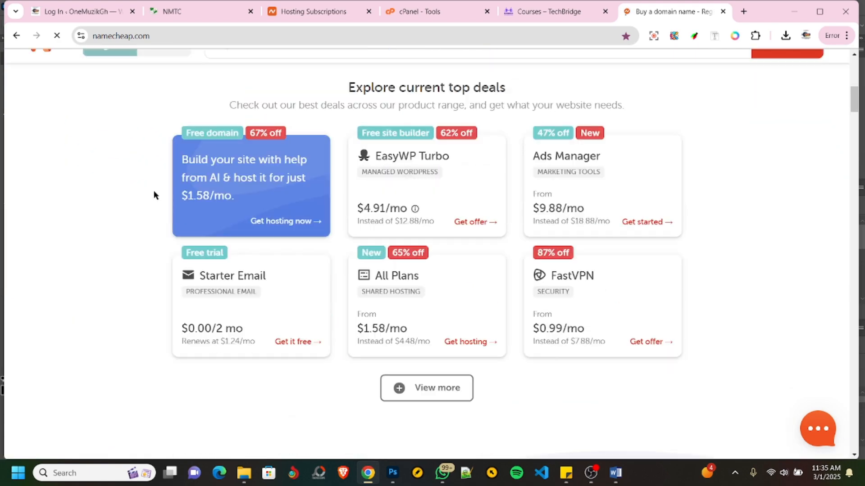
{"action": "scroll", "coordinate": [153, 195], "scroll_direction": "up", "scroll_amount": 8}
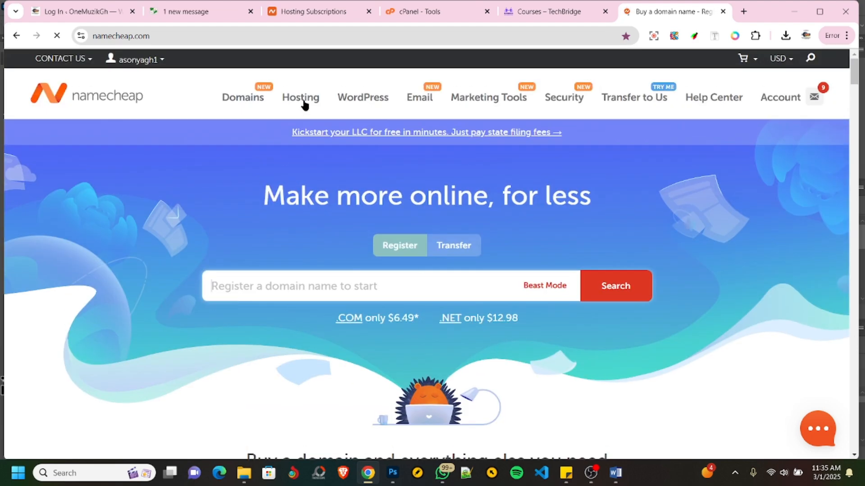
{"action": "mouse_move", "coordinate": [297, 101]}
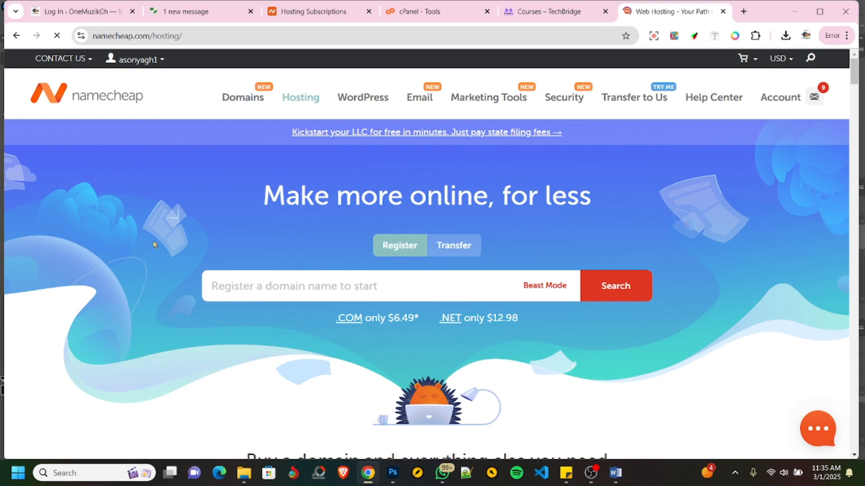
{"action": "scroll", "coordinate": [271, 248], "scroll_direction": "down", "scroll_amount": 8}
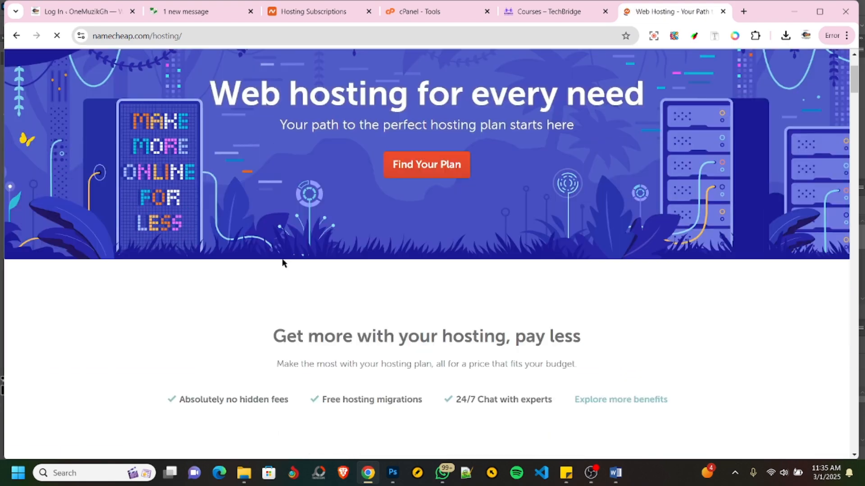
{"action": "scroll", "coordinate": [286, 232], "scroll_direction": "down", "scroll_amount": 10}
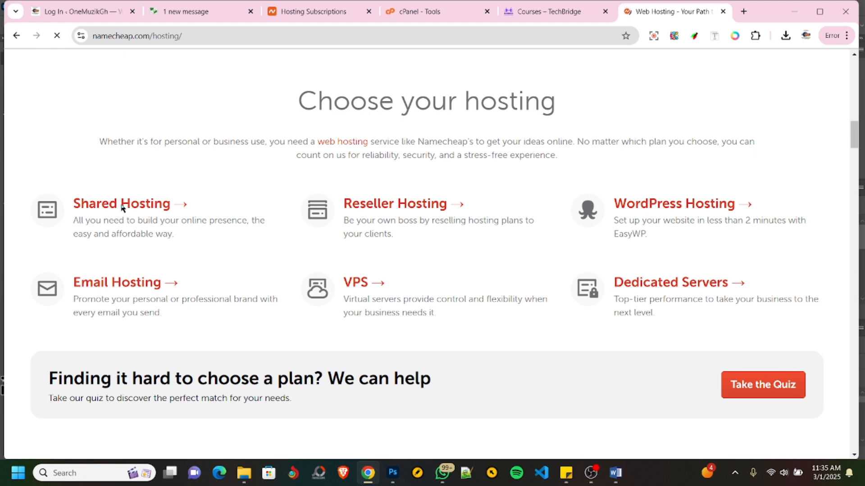
{"action": "left_click", "coordinate": [120, 226]}
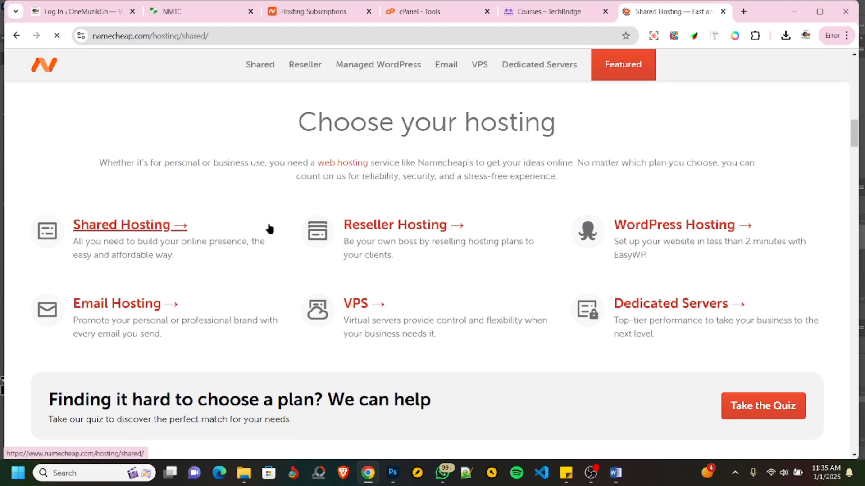
- Compare the prices and included features of the Stellar, Stellar Plus and Stellar Business shared hosting plans
{"action": "scroll", "coordinate": [206, 222], "scroll_direction": "down", "scroll_amount": 2}
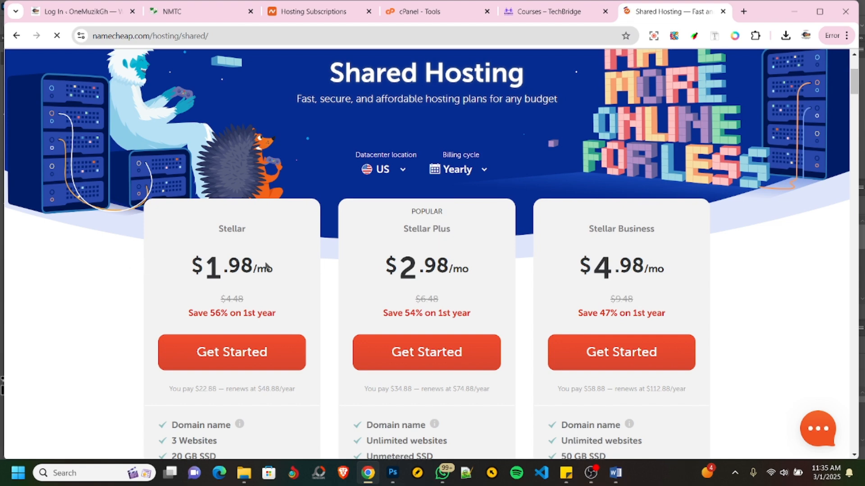
{"action": "scroll", "coordinate": [114, 253], "scroll_direction": "down", "scroll_amount": 1}
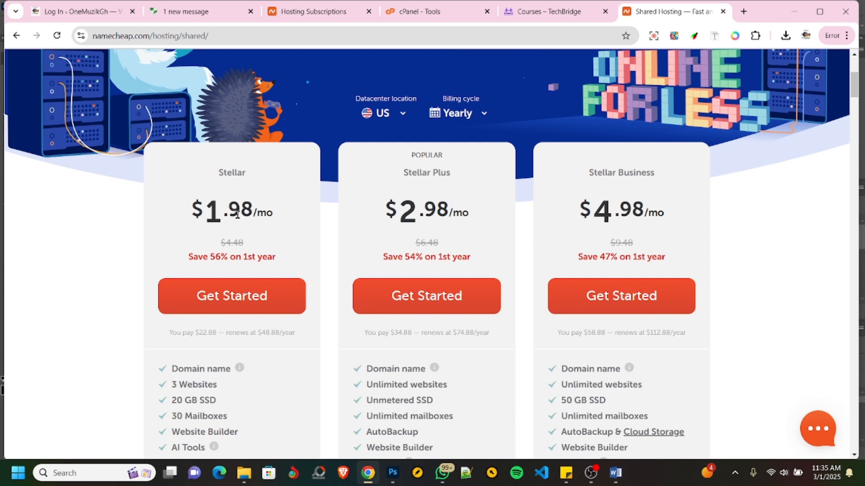
{"action": "scroll", "coordinate": [237, 214], "scroll_direction": "down", "scroll_amount": 3}
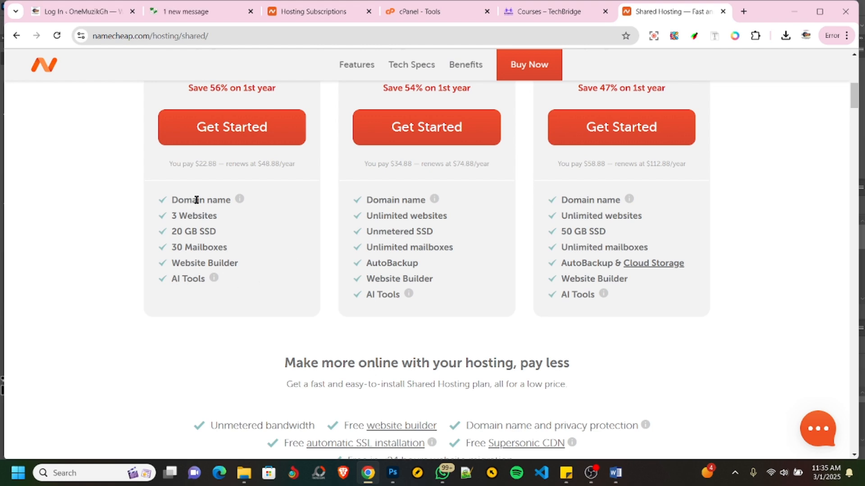
{"action": "scroll", "coordinate": [195, 200], "scroll_direction": "up", "scroll_amount": 1}
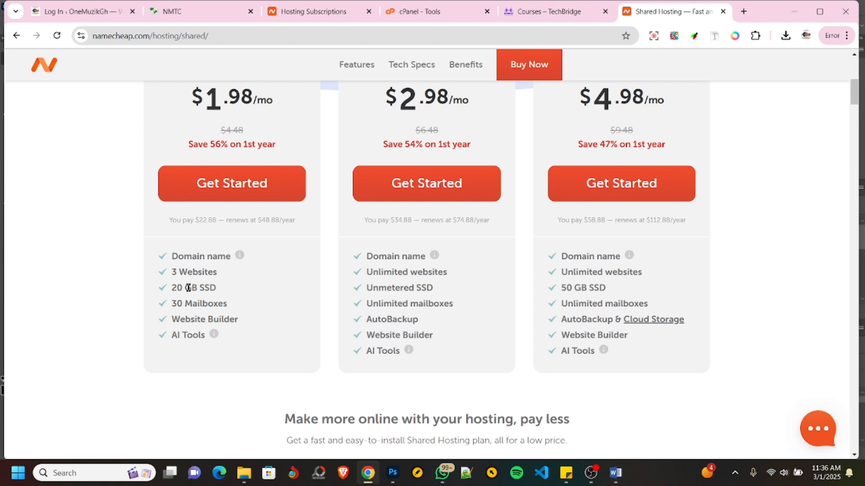
{"action": "scroll", "coordinate": [432, 291], "scroll_direction": "up", "scroll_amount": 1}
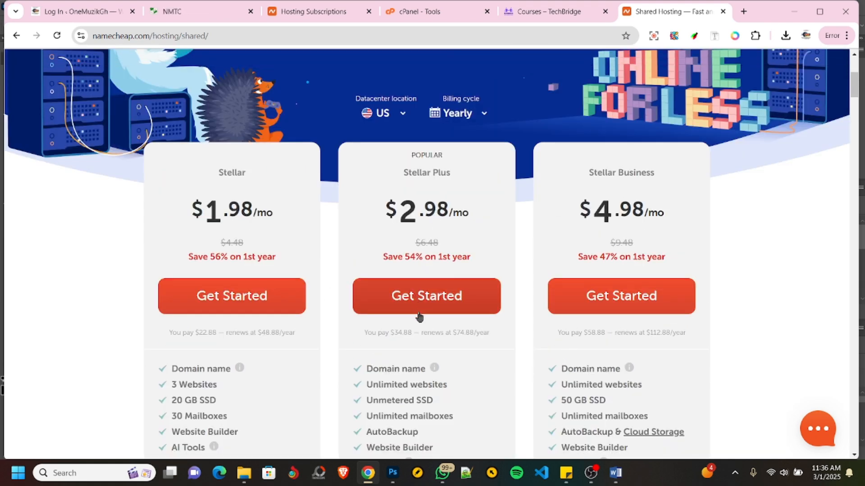
{"action": "scroll", "coordinate": [420, 340], "scroll_direction": "down", "scroll_amount": 1}
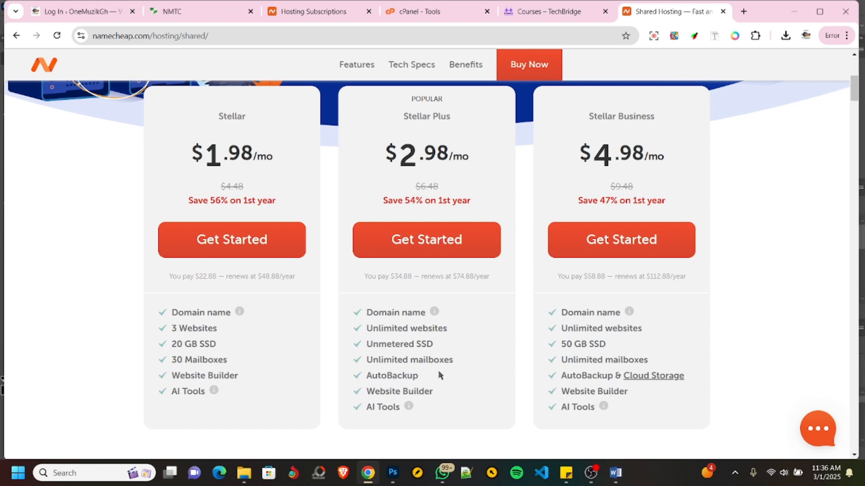
- Compare the shared hosting plans once more and get started with the yearly Stellar Plus plan
{"action": "scroll", "coordinate": [440, 358], "scroll_direction": "up", "scroll_amount": 3}
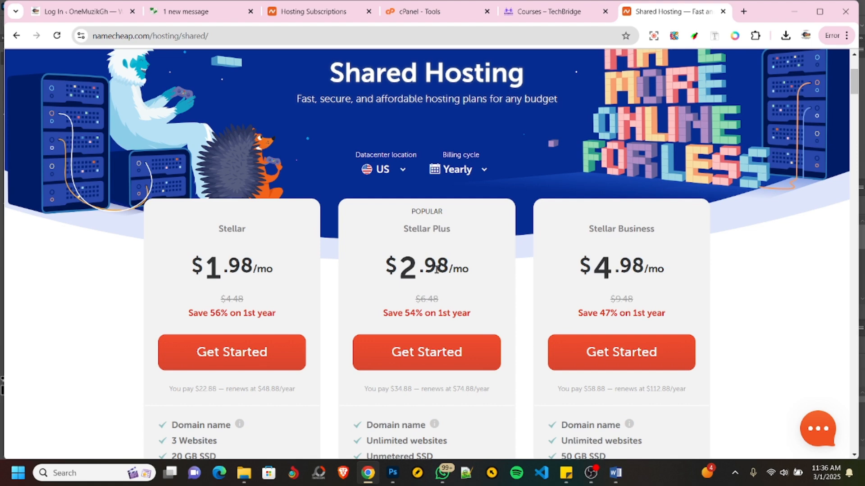
{"action": "scroll", "coordinate": [653, 232], "scroll_direction": "down", "scroll_amount": 1}
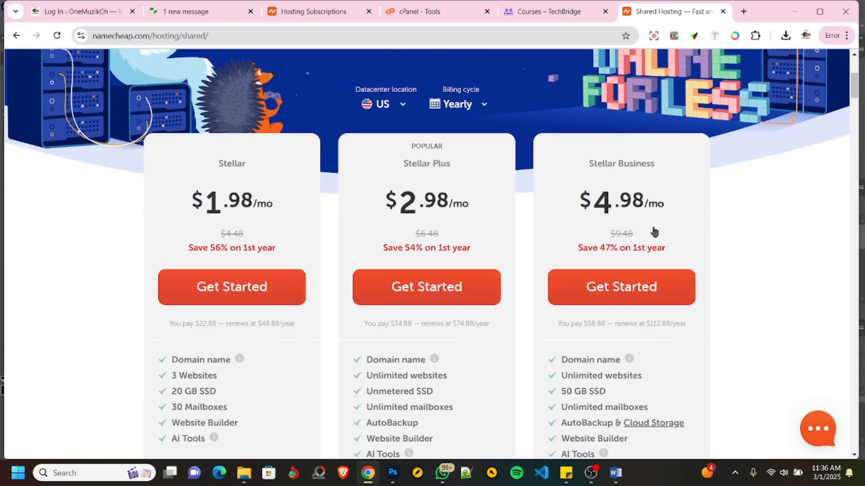
{"action": "scroll", "coordinate": [654, 232], "scroll_direction": "down", "scroll_amount": 1}
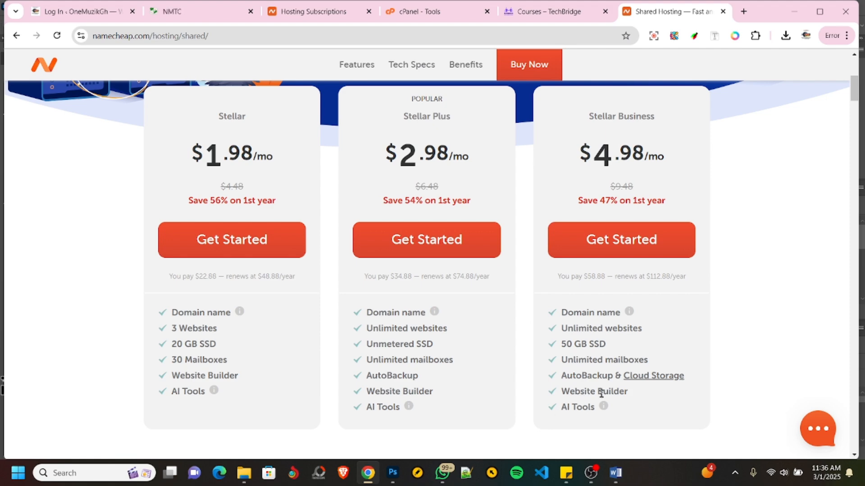
{"action": "scroll", "coordinate": [600, 393], "scroll_direction": "up", "scroll_amount": 4}
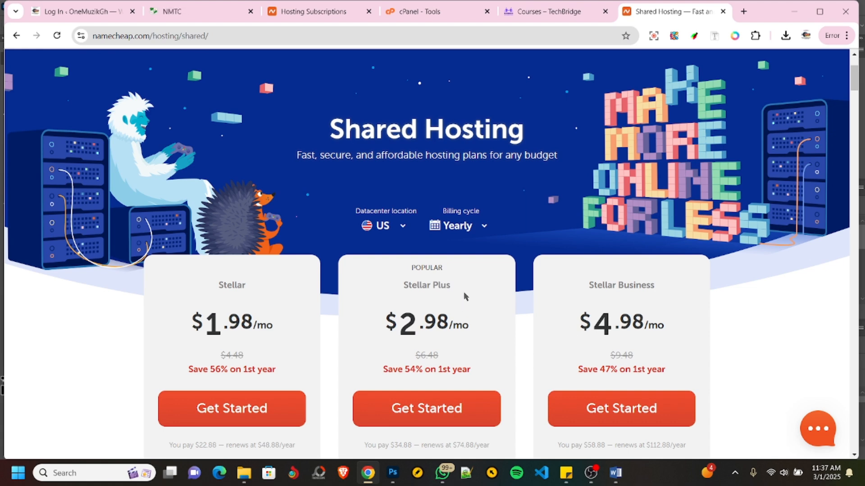
{"action": "scroll", "coordinate": [459, 290], "scroll_direction": "down", "scroll_amount": 3}
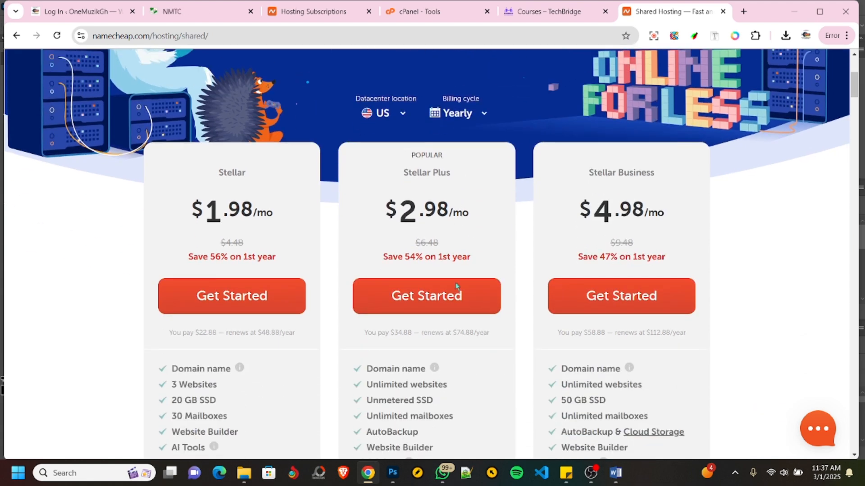
{"action": "left_click", "coordinate": [406, 297]}
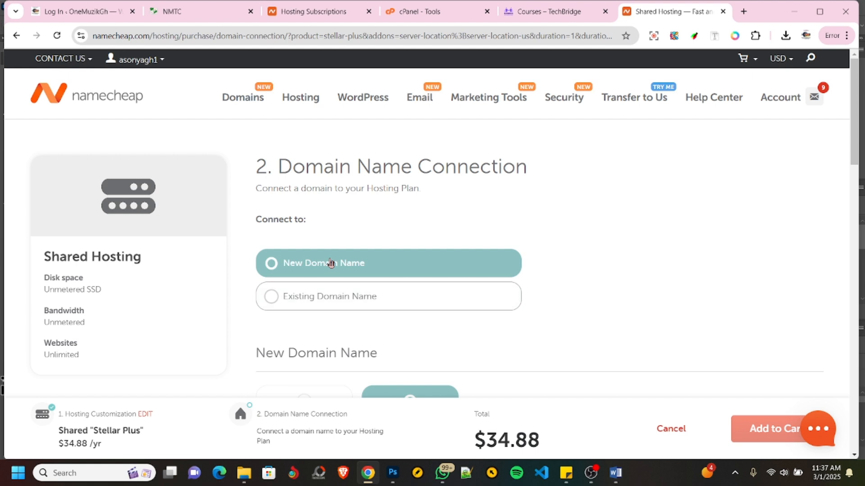
- Search for the new domain name "zensseducation" to purchase with the hosting plan
{"action": "scroll", "coordinate": [371, 274], "scroll_direction": "down", "scroll_amount": 3}
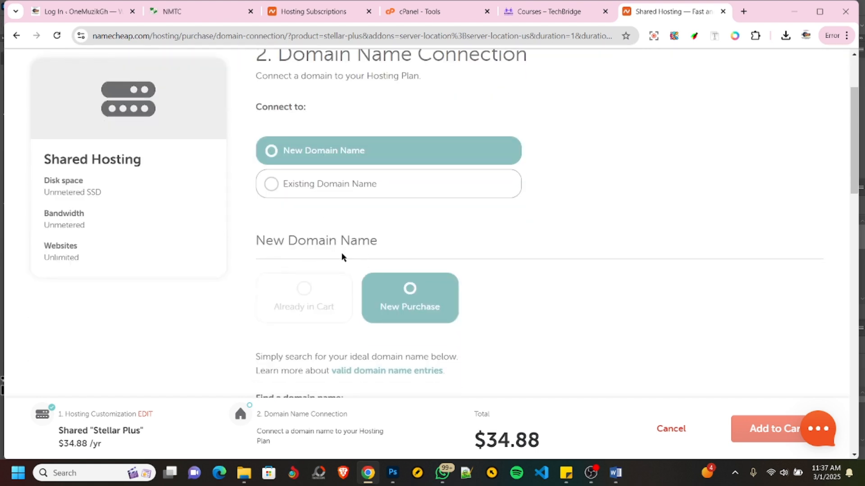
{"action": "scroll", "coordinate": [342, 253], "scroll_direction": "down", "scroll_amount": 3}
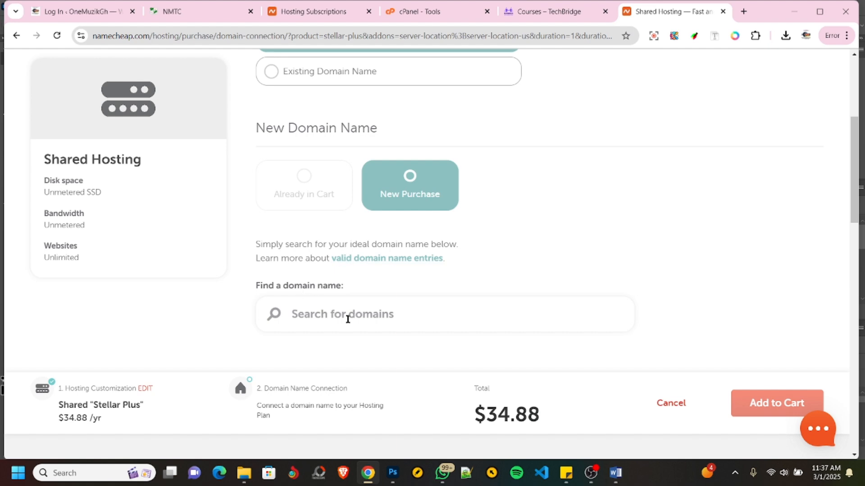
{"action": "scroll", "coordinate": [347, 315], "scroll_direction": "down", "scroll_amount": 1}
{"action": "left_click", "coordinate": [368, 280]}
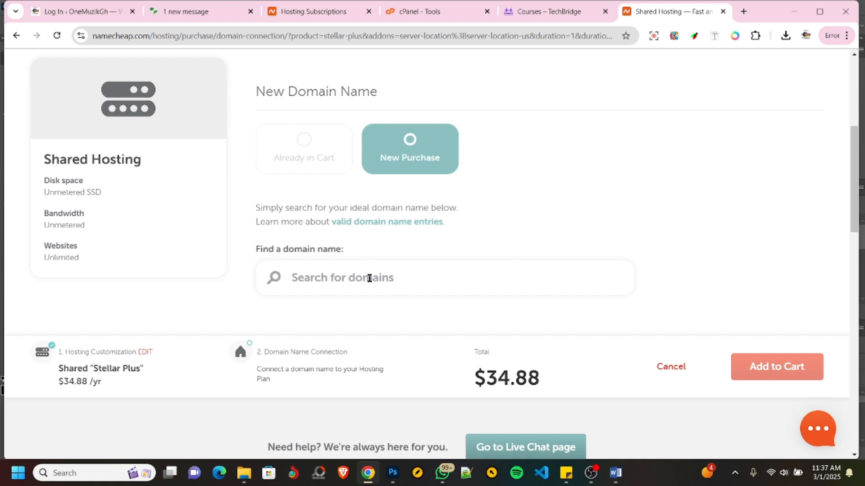
{"action": "type", "text": "zenss"}
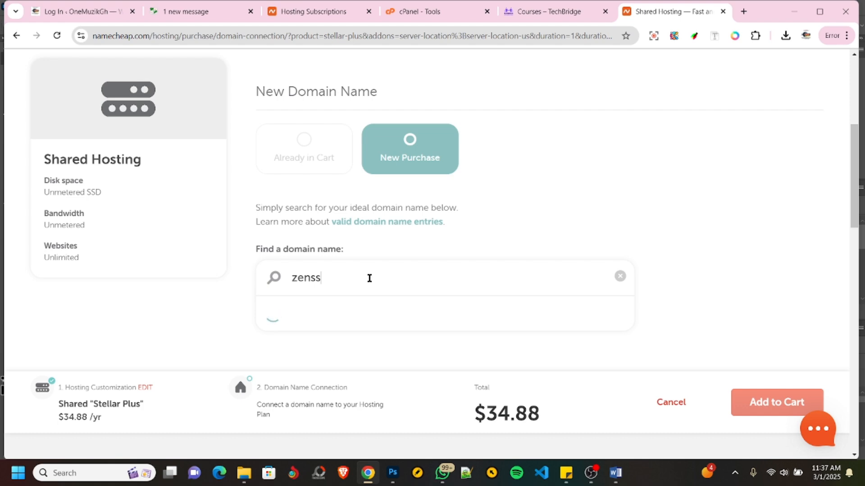
{"action": "type", "text": "educa"}
{"action": "scroll", "coordinate": [369, 278], "scroll_direction": "down", "scroll_amount": 4}
{"action": "type", "text": "t"}
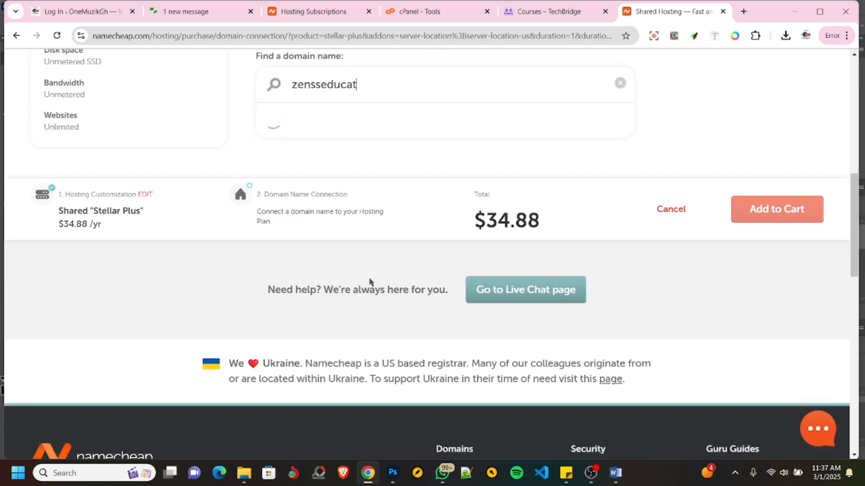
{"action": "type", "text": "ion"}
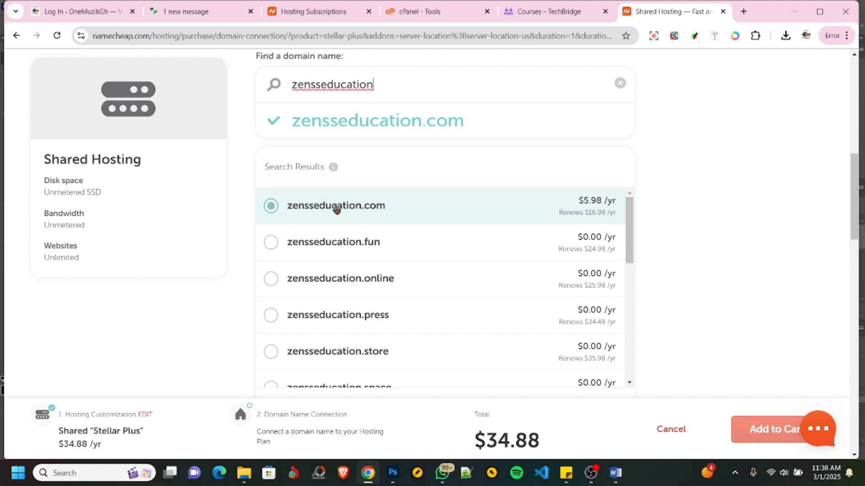
- Connect zensseducation.com to the Stellar Plus hosting and add both to the cart
{"action": "scroll", "coordinate": [666, 244], "scroll_direction": "down", "scroll_amount": 5}
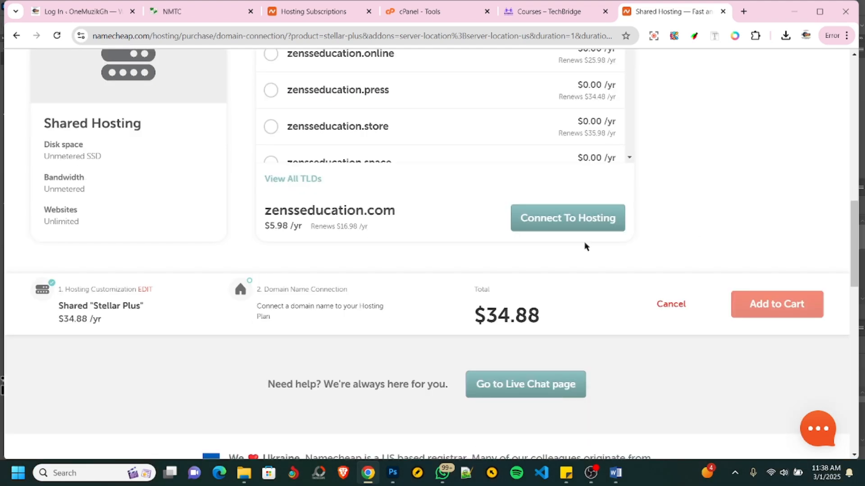
{"action": "left_click", "coordinate": [567, 225]}
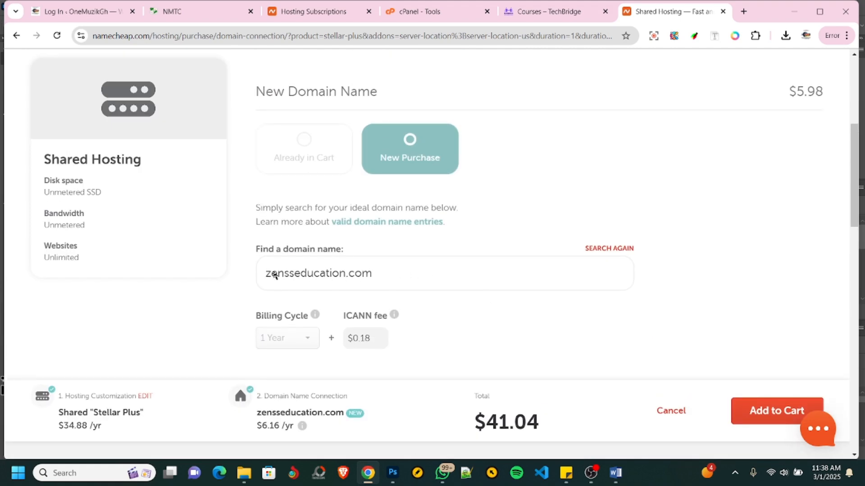
{"action": "scroll", "coordinate": [277, 270], "scroll_direction": "down", "scroll_amount": 3}
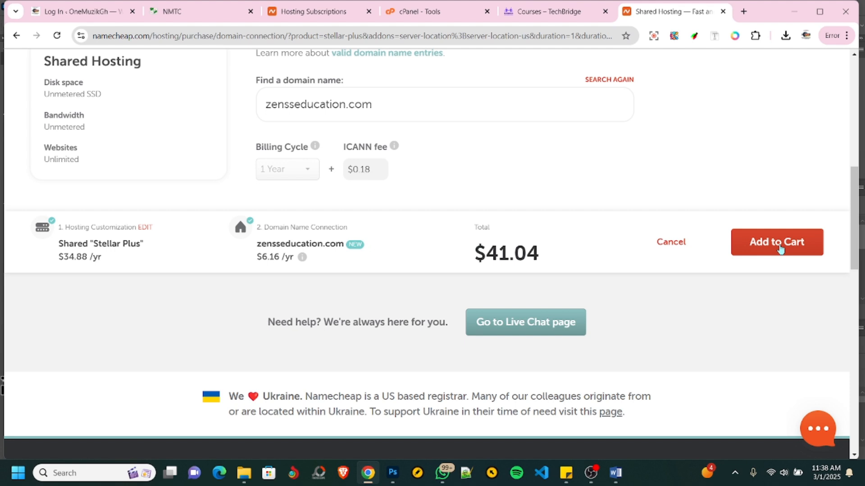
{"action": "left_click", "coordinate": [780, 249]}
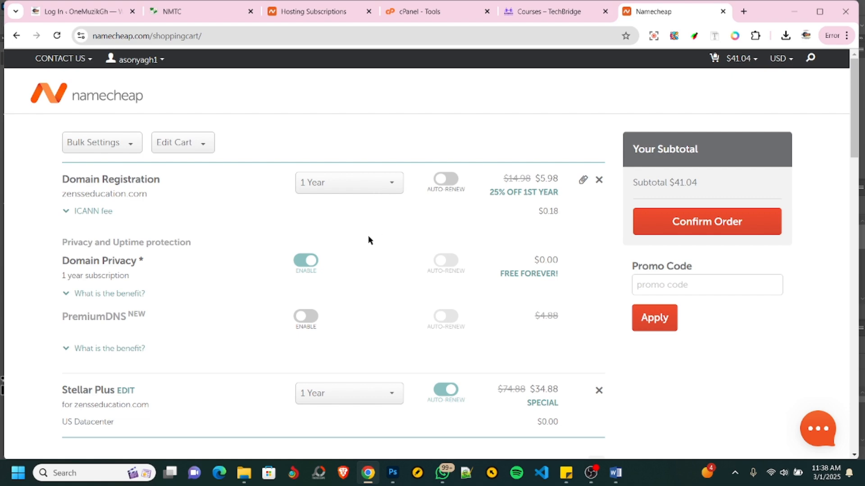
- Review the domain and hosting items in the shopping cart and confirm the order
{"action": "scroll", "coordinate": [357, 238], "scroll_direction": "down", "scroll_amount": 4}
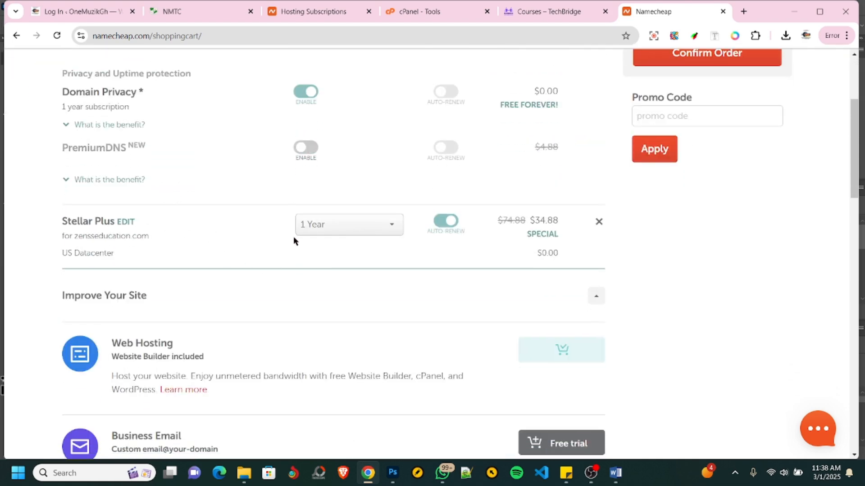
{"action": "scroll", "coordinate": [572, 235], "scroll_direction": "up", "scroll_amount": 3}
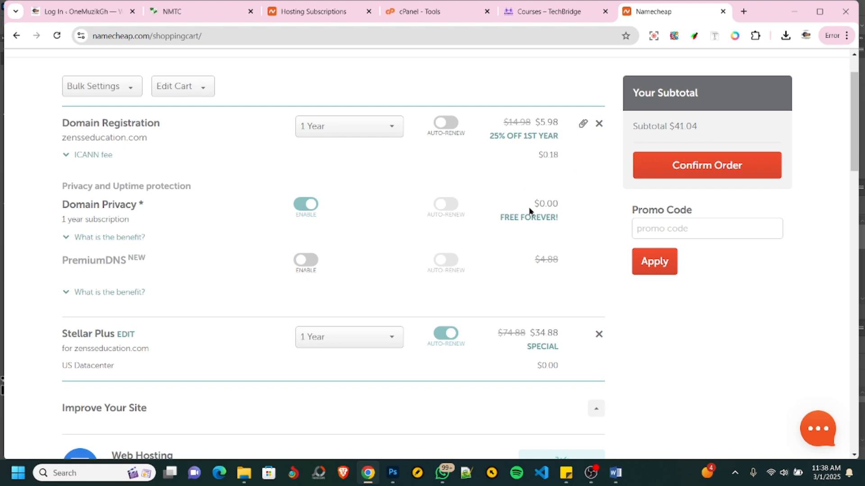
{"action": "scroll", "coordinate": [675, 149], "scroll_direction": "down", "scroll_amount": 3}
{"action": "scroll", "coordinate": [683, 125], "scroll_direction": "up", "scroll_amount": 3}
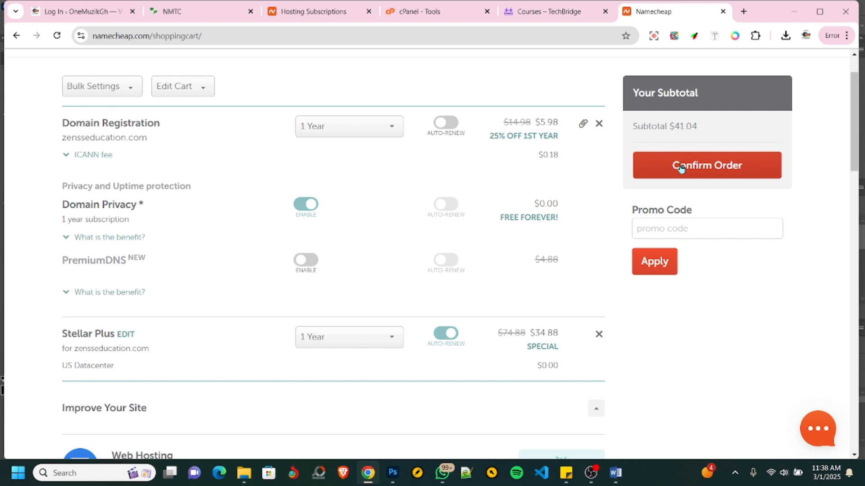
{"action": "left_click", "coordinate": [681, 167]}
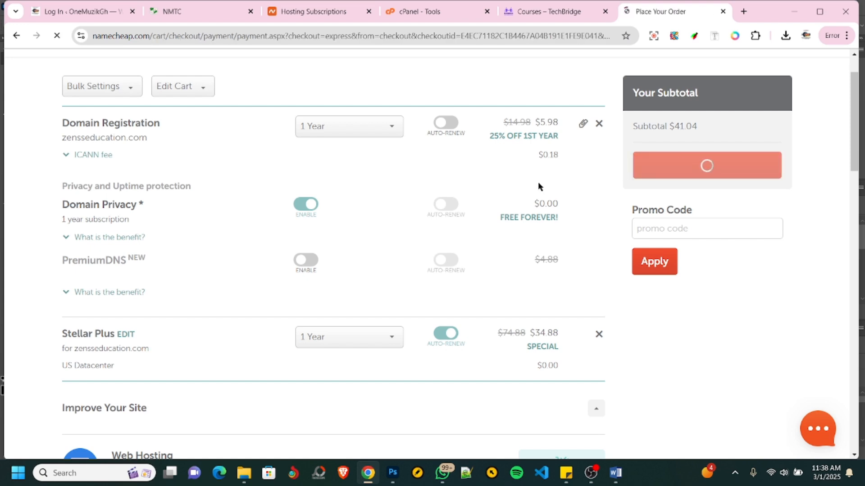
- Review the order and payment details and agree to Namecheap's Terms of Service and agreements
{"action": "scroll", "coordinate": [373, 228], "scroll_direction": "down", "scroll_amount": 4}
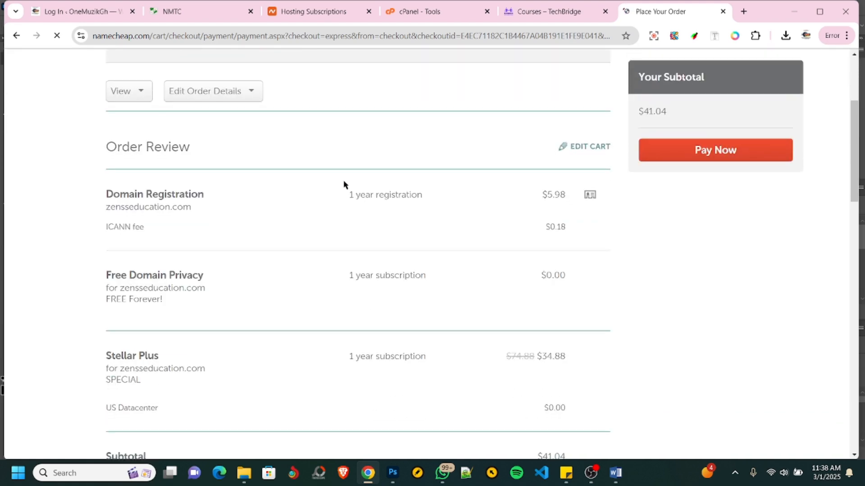
{"action": "scroll", "coordinate": [345, 184], "scroll_direction": "down", "scroll_amount": 3}
{"action": "scroll", "coordinate": [344, 185], "scroll_direction": "down", "scroll_amount": 8}
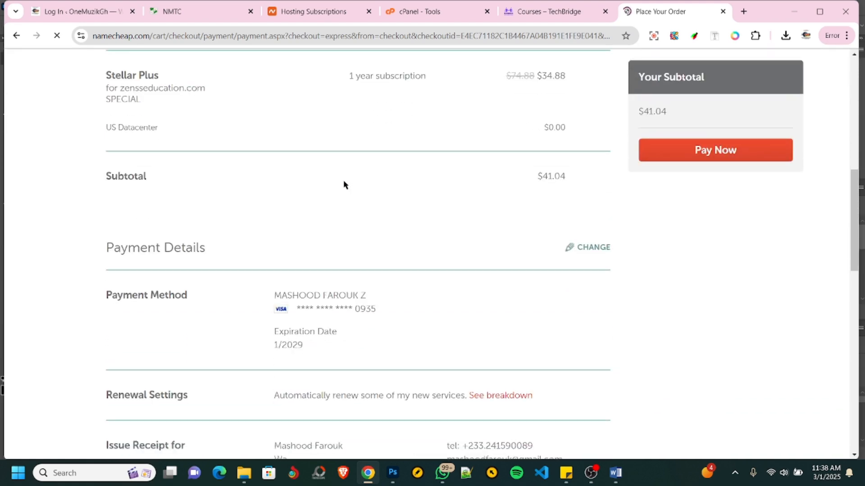
{"action": "scroll", "coordinate": [344, 185], "scroll_direction": "up", "scroll_amount": 3}
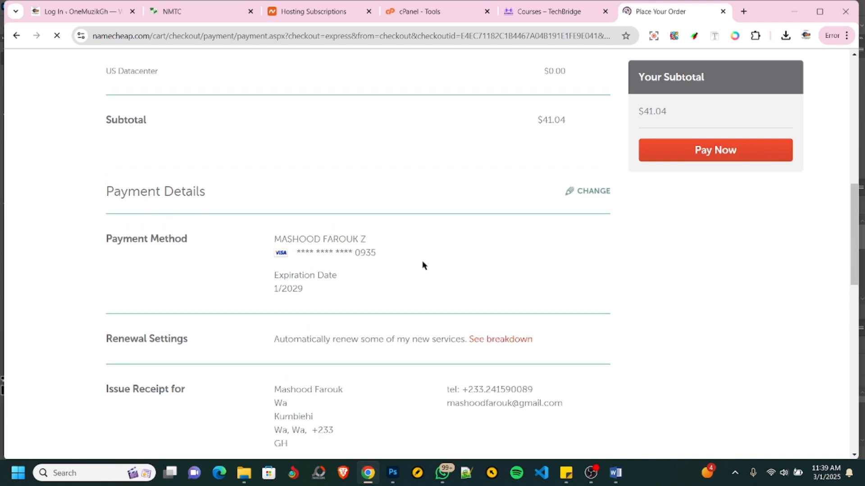
{"action": "scroll", "coordinate": [380, 265], "scroll_direction": "down", "scroll_amount": 6}
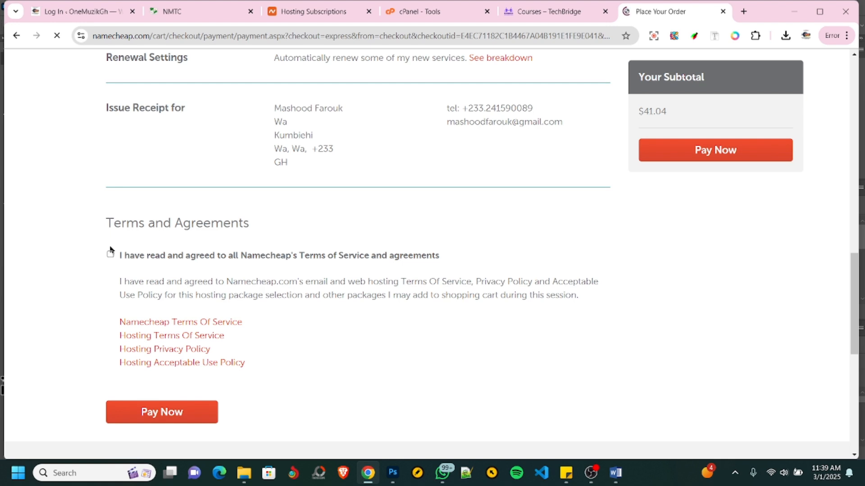
{"action": "left_click", "coordinate": [409, 258]}
{"action": "scroll", "coordinate": [393, 211], "scroll_direction": "up", "scroll_amount": 3}
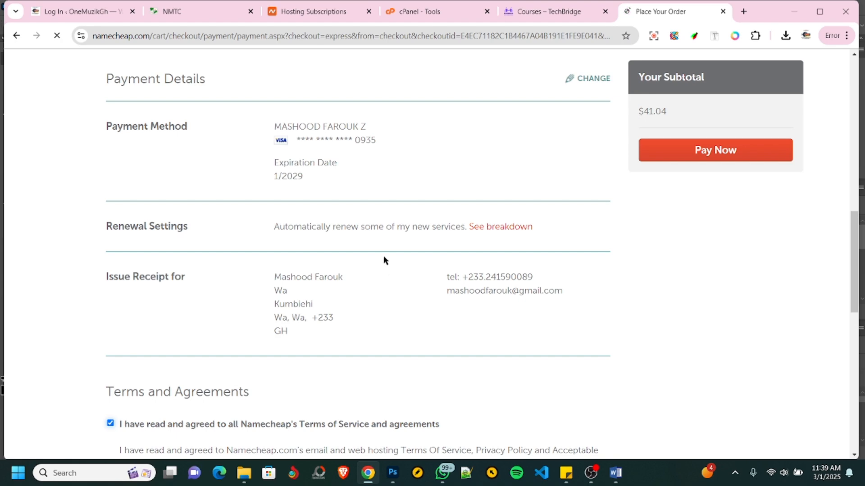
{"action": "scroll", "coordinate": [384, 258], "scroll_direction": "up", "scroll_amount": 10}
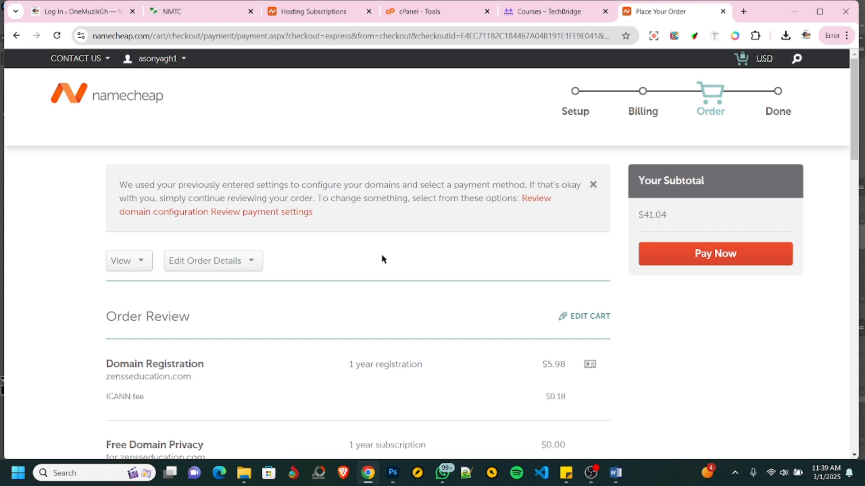
- Leave the checkout without paying and open the Namecheap account dashboard
{"action": "left_click", "coordinate": [127, 97]}
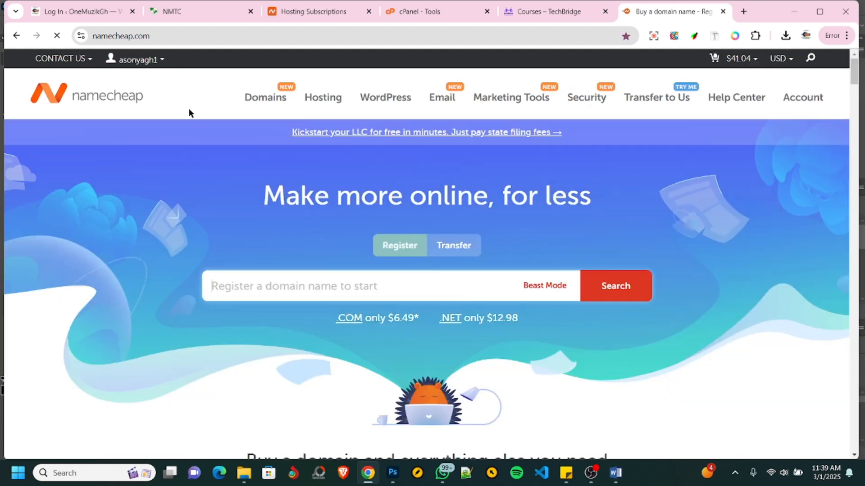
{"action": "mouse_move", "coordinate": [122, 63]}
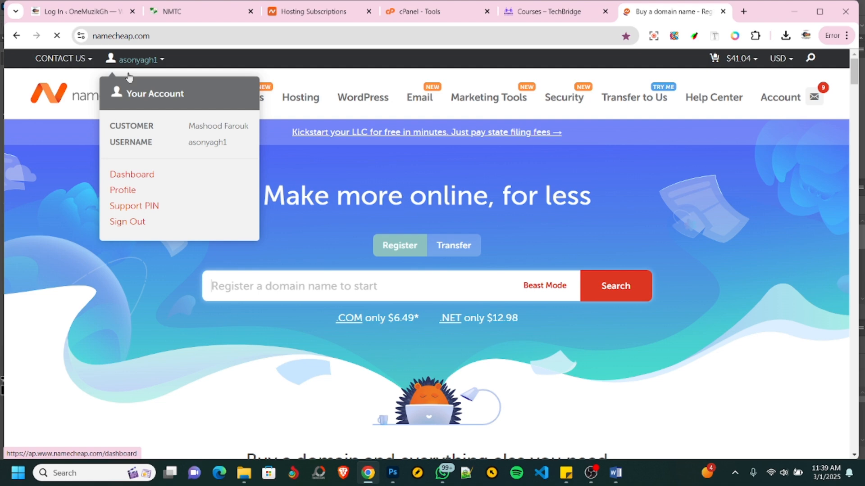
{"action": "left_click", "coordinate": [142, 182]}
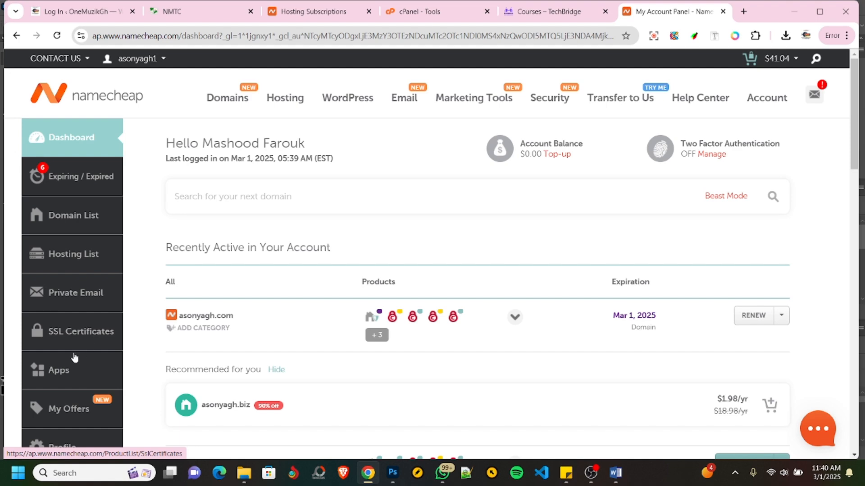
{"action": "scroll", "coordinate": [74, 372], "scroll_direction": "down", "scroll_amount": 5}
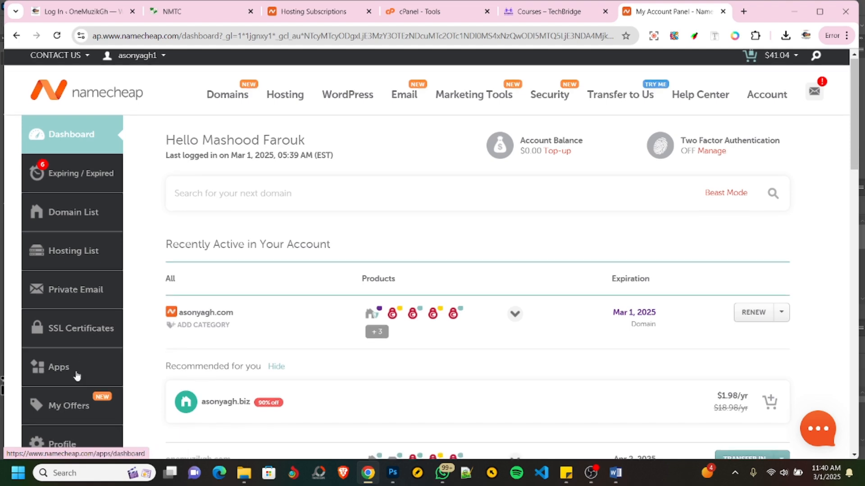
{"action": "scroll", "coordinate": [79, 368], "scroll_direction": "up", "scroll_amount": 5}
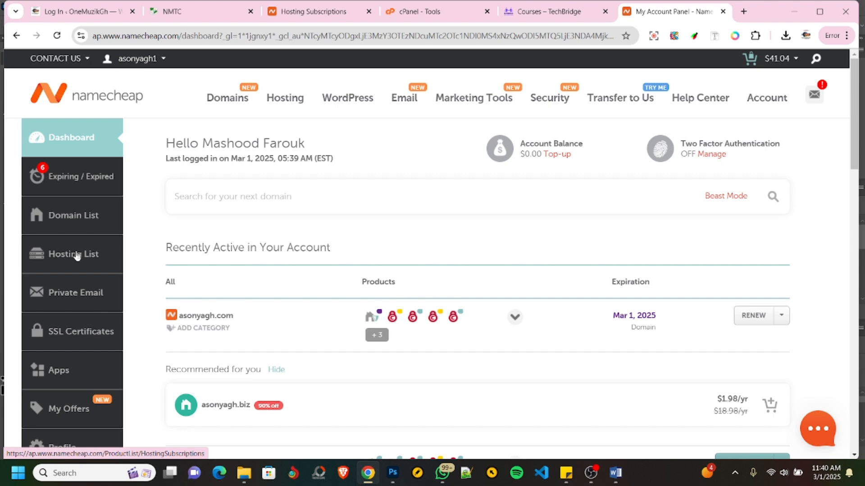
- Switch to the open cPanel page and look over its file tools and the tools exclusive to Namecheap customers
{"action": "left_click", "coordinate": [423, 13]}
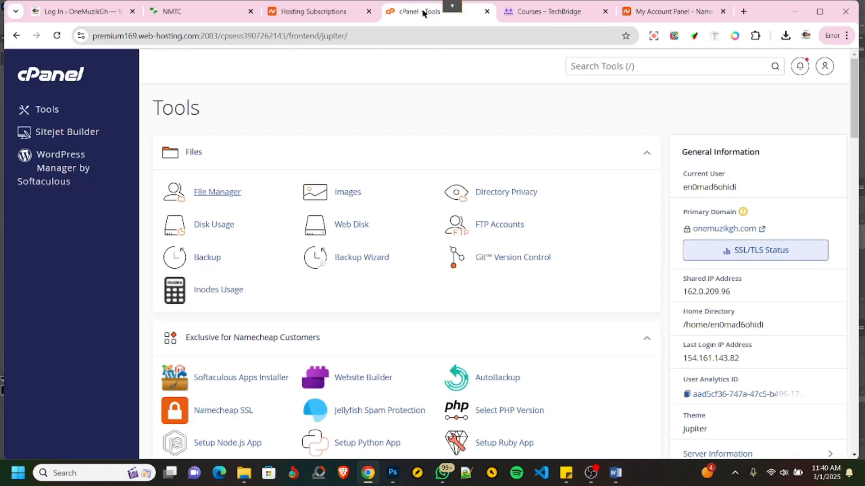
{"action": "scroll", "coordinate": [258, 218], "scroll_direction": "down", "scroll_amount": 1}
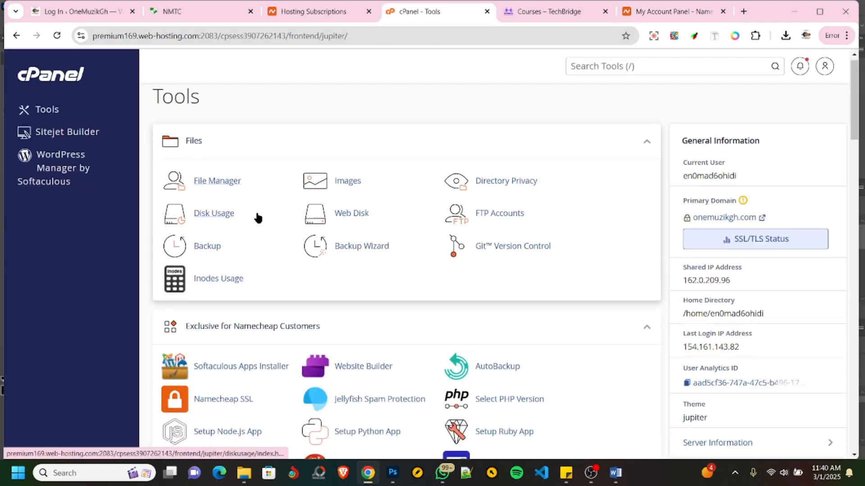
{"action": "scroll", "coordinate": [258, 218], "scroll_direction": "down", "scroll_amount": 5}
{"action": "scroll", "coordinate": [257, 218], "scroll_direction": "up", "scroll_amount": 4}
{"action": "scroll", "coordinate": [256, 217], "scroll_direction": "up", "scroll_amount": 2}
{"action": "scroll", "coordinate": [314, 213], "scroll_direction": "down", "scroll_amount": 1}
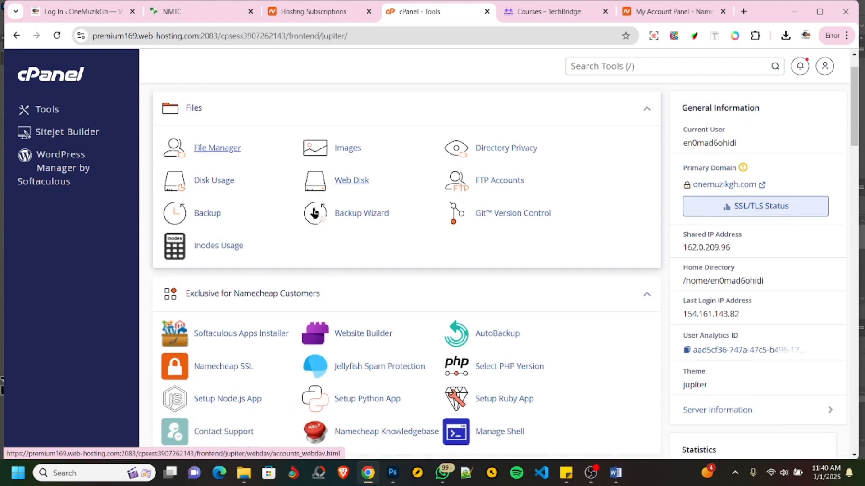
{"action": "scroll", "coordinate": [315, 212], "scroll_direction": "down", "scroll_amount": 2}
{"action": "scroll", "coordinate": [288, 218], "scroll_direction": "up", "scroll_amount": 4}
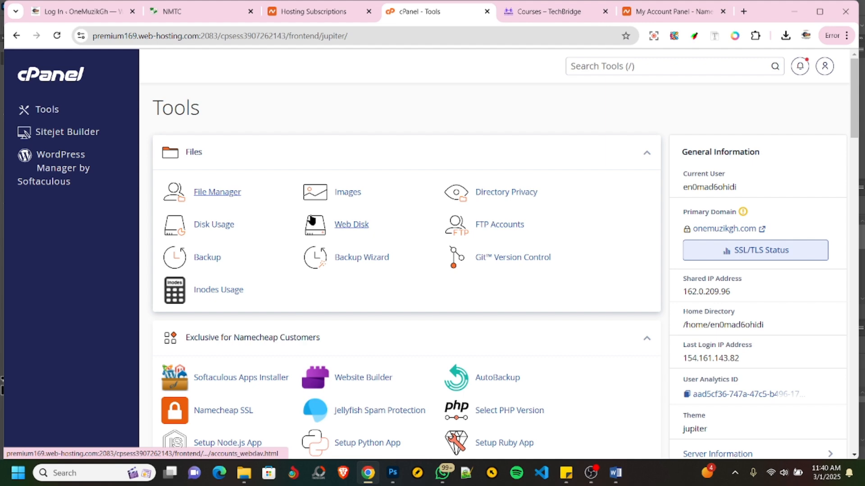
- Look over the cPanel sections for Namecheap-exclusive tools, Softaculous apps, email, databases, domains, security, metrics and software
{"action": "scroll", "coordinate": [312, 219], "scroll_direction": "down", "scroll_amount": 3}
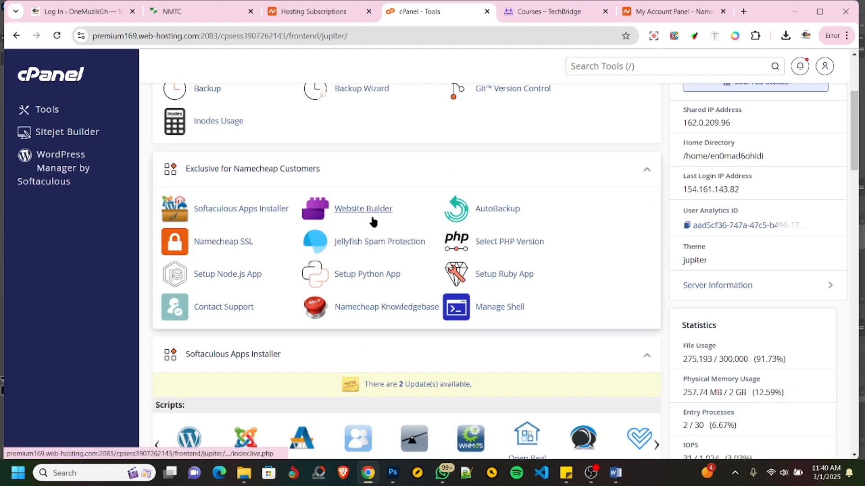
{"action": "scroll", "coordinate": [274, 260], "scroll_direction": "down", "scroll_amount": 2}
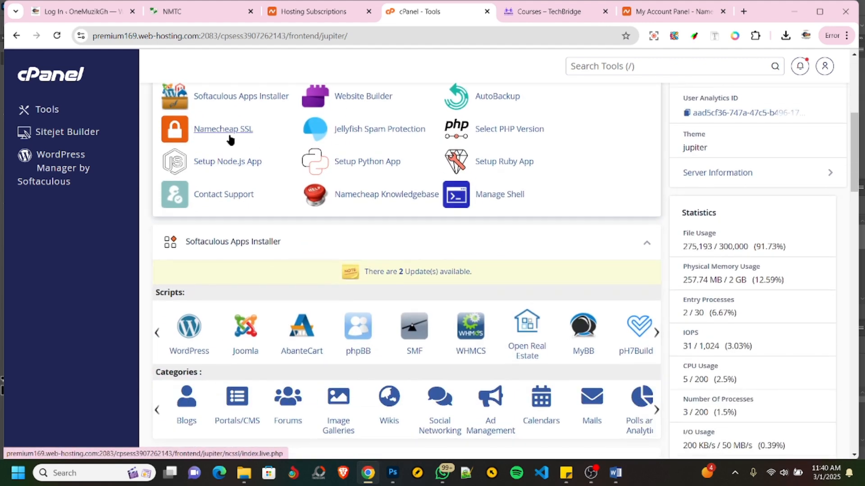
{"action": "scroll", "coordinate": [252, 171], "scroll_direction": "up", "scroll_amount": 2}
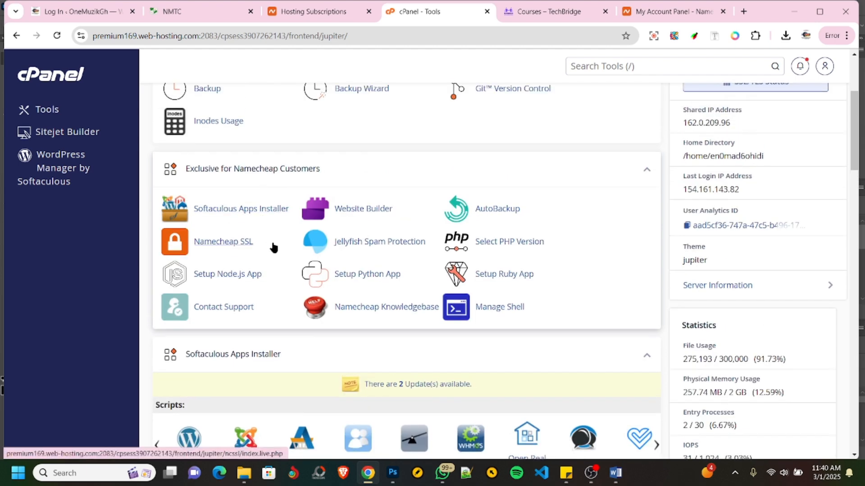
{"action": "scroll", "coordinate": [274, 236], "scroll_direction": "down", "scroll_amount": 6}
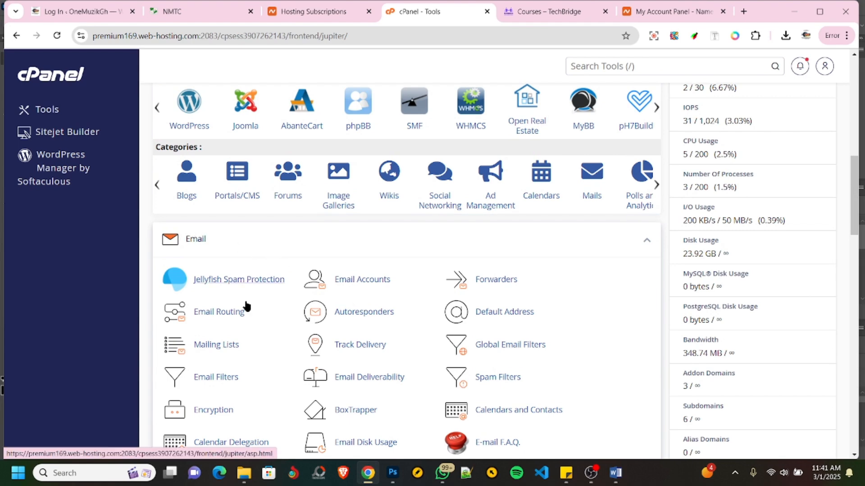
{"action": "scroll", "coordinate": [333, 283], "scroll_direction": "down", "scroll_amount": 5}
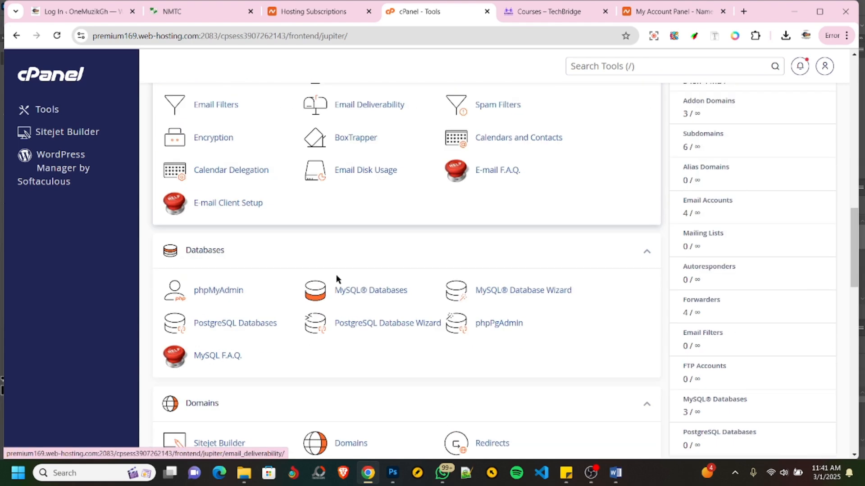
{"action": "scroll", "coordinate": [290, 318], "scroll_direction": "up", "scroll_amount": 5}
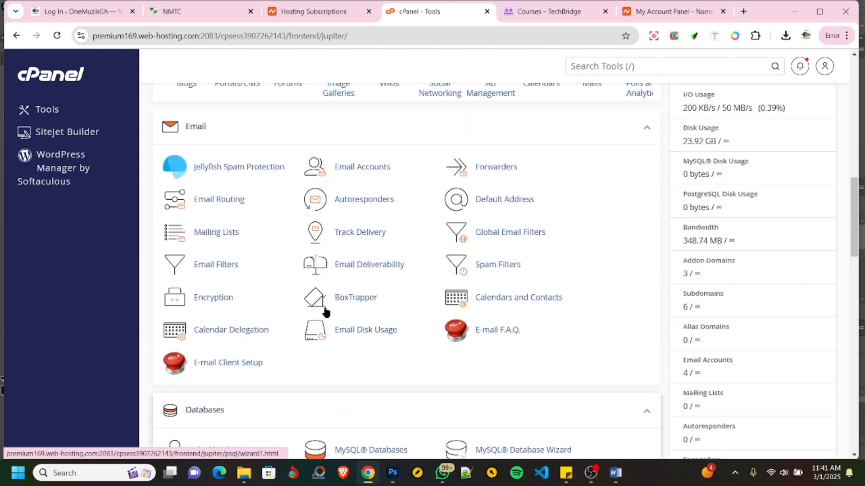
{"action": "scroll", "coordinate": [324, 309], "scroll_direction": "down", "scroll_amount": 6}
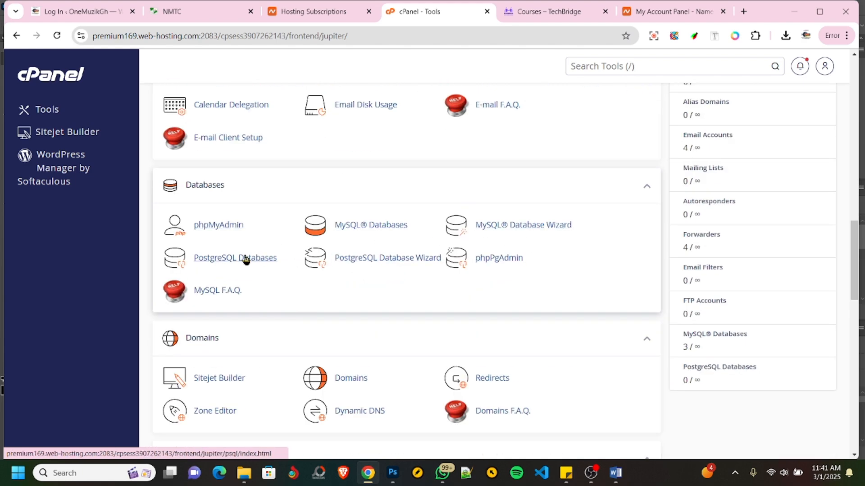
{"action": "scroll", "coordinate": [337, 266], "scroll_direction": "down", "scroll_amount": 2}
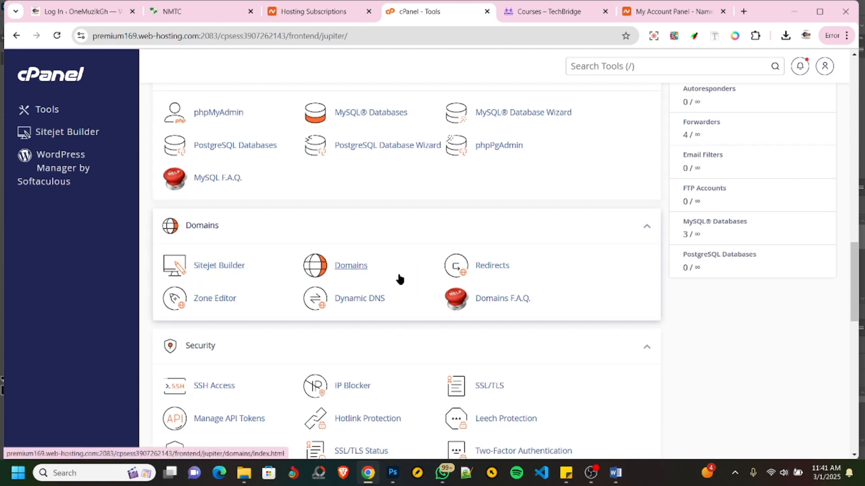
{"action": "scroll", "coordinate": [377, 281], "scroll_direction": "down", "scroll_amount": 3}
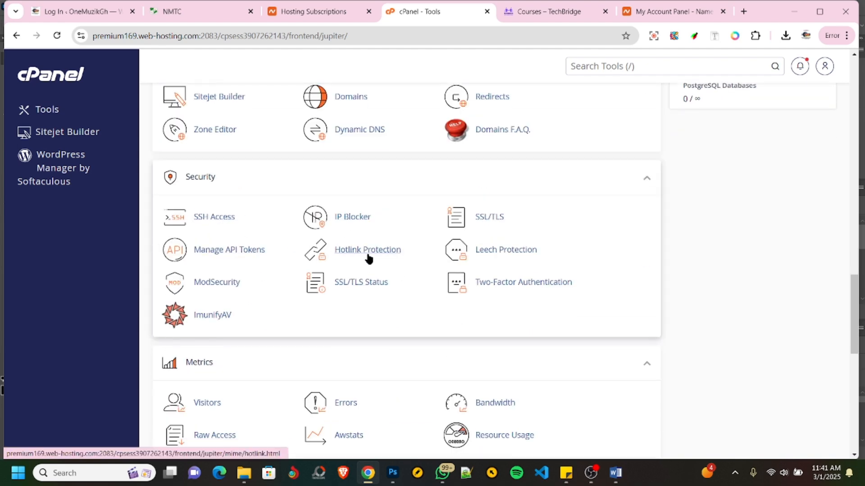
{"action": "scroll", "coordinate": [368, 258], "scroll_direction": "down", "scroll_amount": 3}
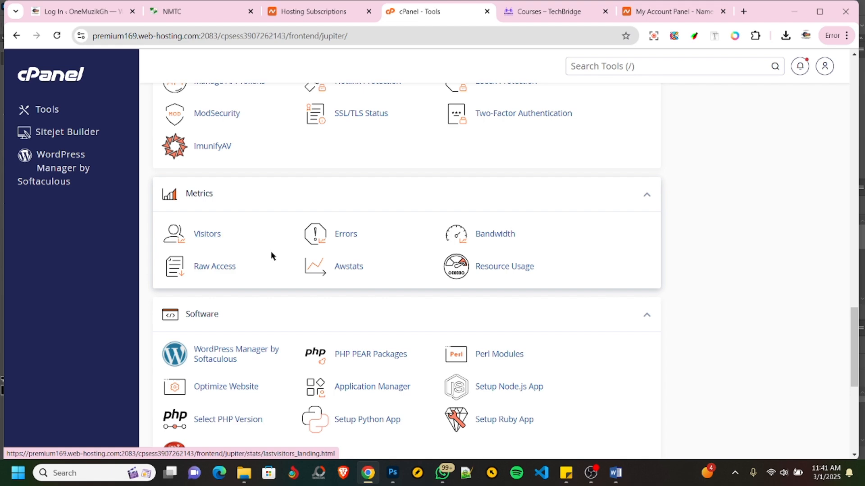
- Open the WordPress script page in the Softaculous Apps Installer and review its list of current installations
{"action": "scroll", "coordinate": [315, 259], "scroll_direction": "up", "scroll_amount": 15}
{"action": "scroll", "coordinate": [361, 261], "scroll_direction": "up", "scroll_amount": 5}
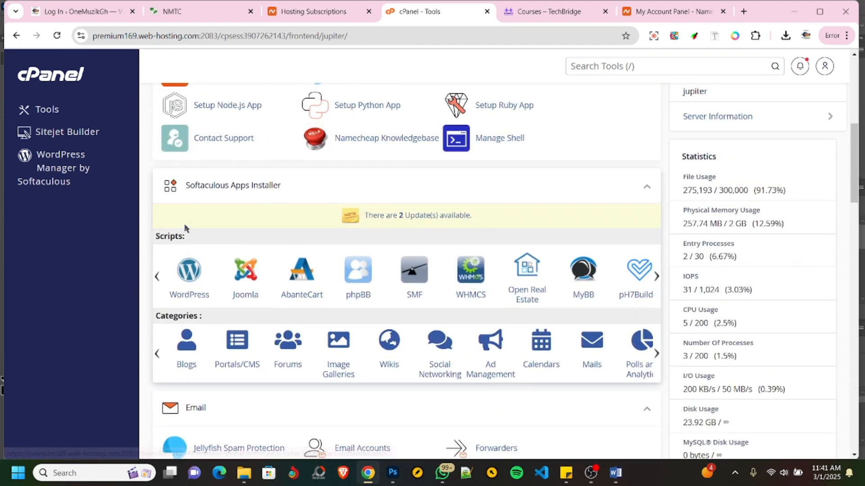
{"action": "left_click", "coordinate": [189, 280]}
{"action": "left_click", "coordinate": [188, 279]}
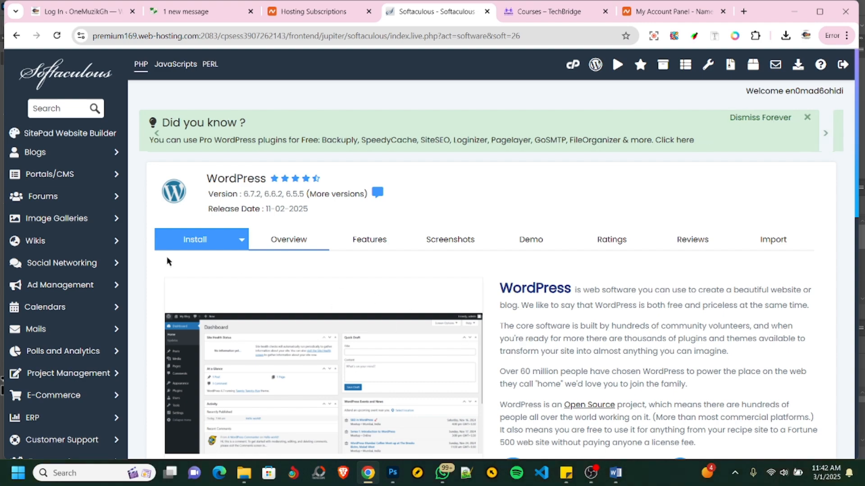
{"action": "scroll", "coordinate": [522, 293], "scroll_direction": "down", "scroll_amount": 10}
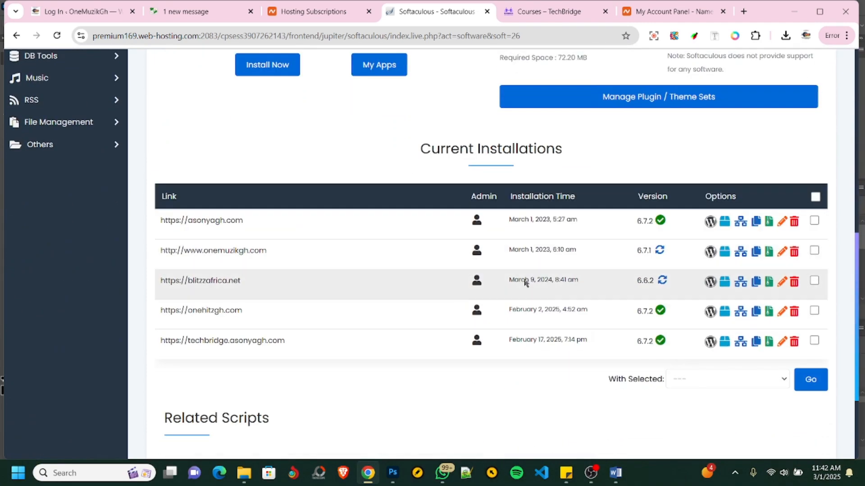
{"action": "scroll", "coordinate": [432, 329], "scroll_direction": "up", "scroll_amount": 10}
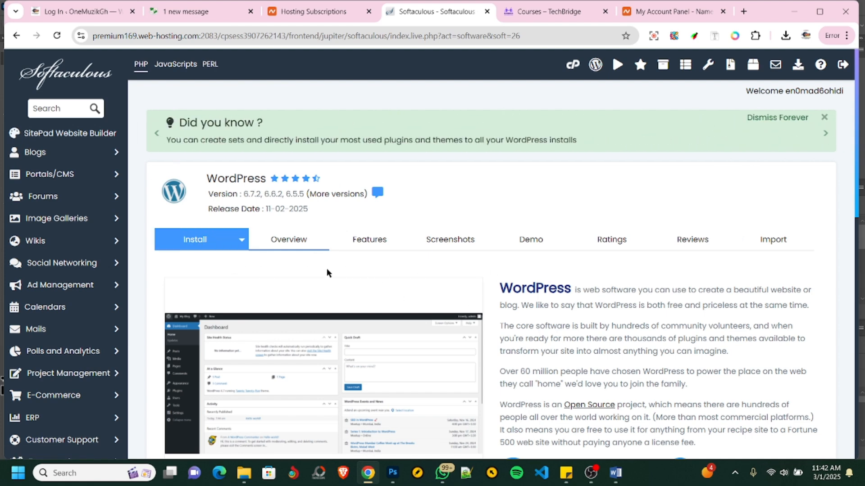
- Open the WordPress installation form and choose test.asonyagh.com as the installation domain
{"action": "left_click", "coordinate": [198, 242]}
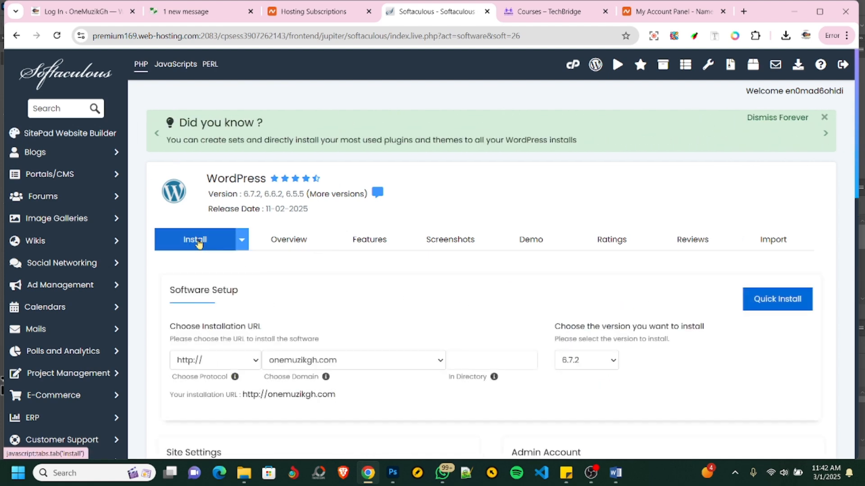
{"action": "scroll", "coordinate": [428, 263], "scroll_direction": "down", "scroll_amount": 1}
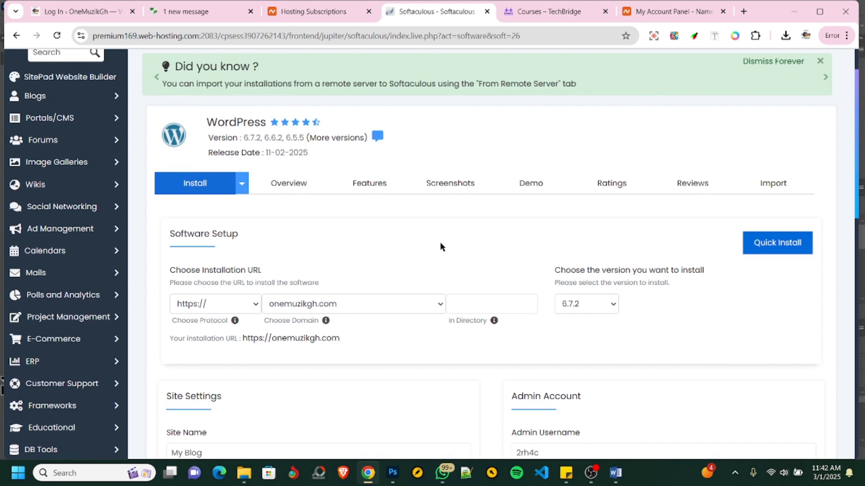
{"action": "left_click", "coordinate": [440, 304]}
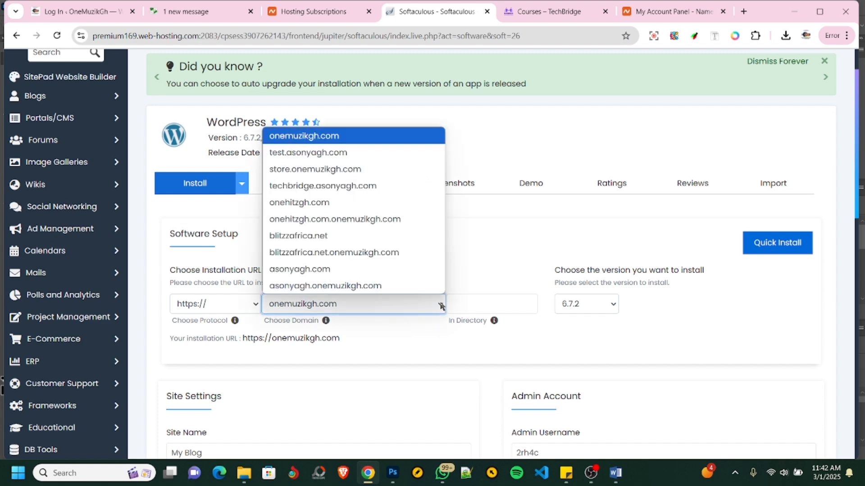
{"action": "left_click", "coordinate": [326, 154]}
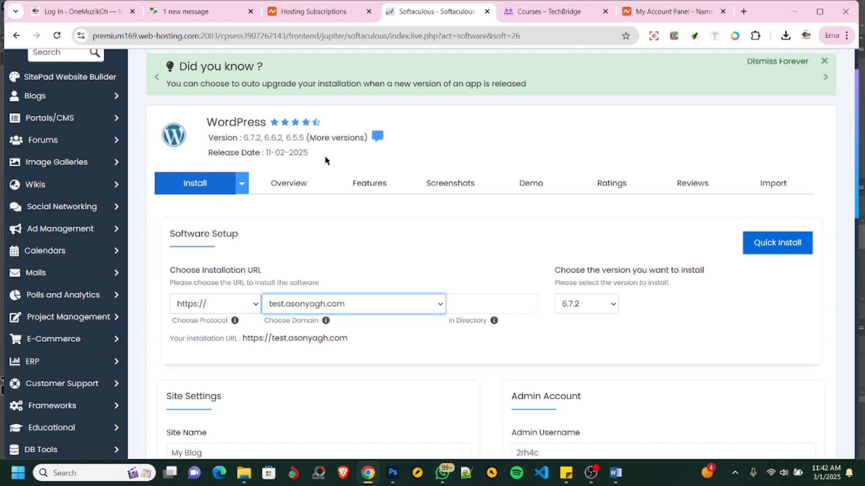
- Set the site name of the WordPress installation to Zenss Educare
{"action": "scroll", "coordinate": [487, 263], "scroll_direction": "down", "scroll_amount": 5}
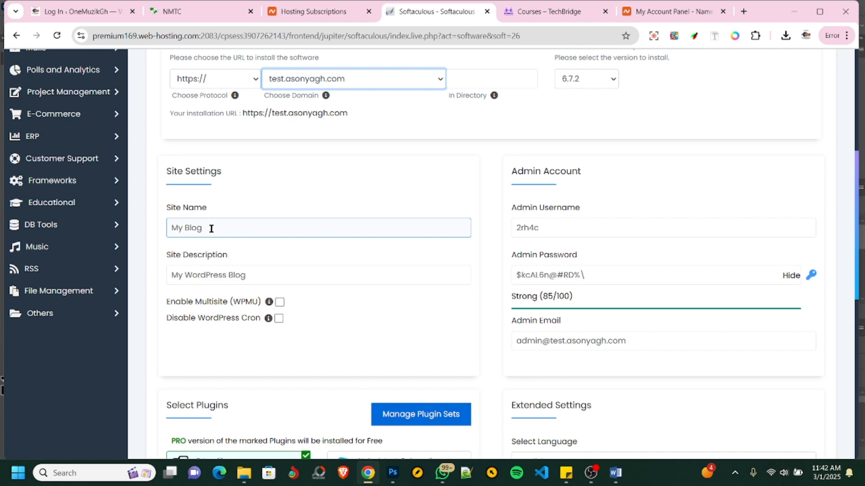
{"action": "left_click_drag", "start_coordinate": [212, 229], "coordinate": [170, 231]}
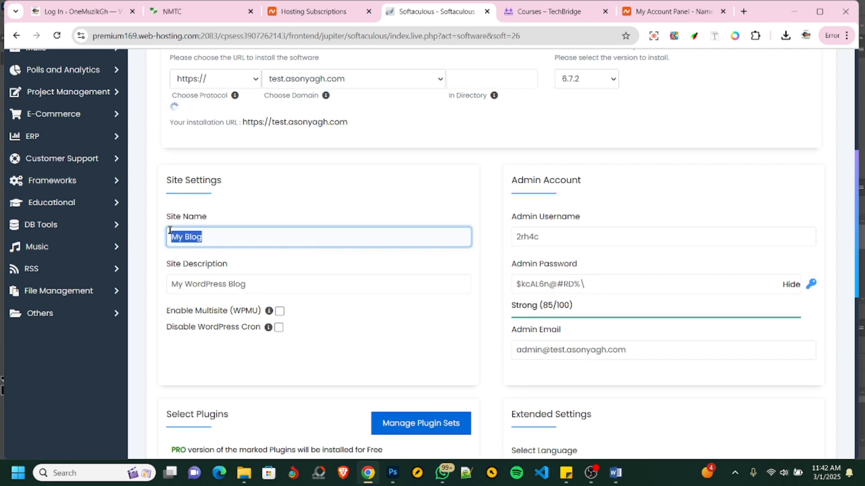
{"action": "type", "text": "Ze"}
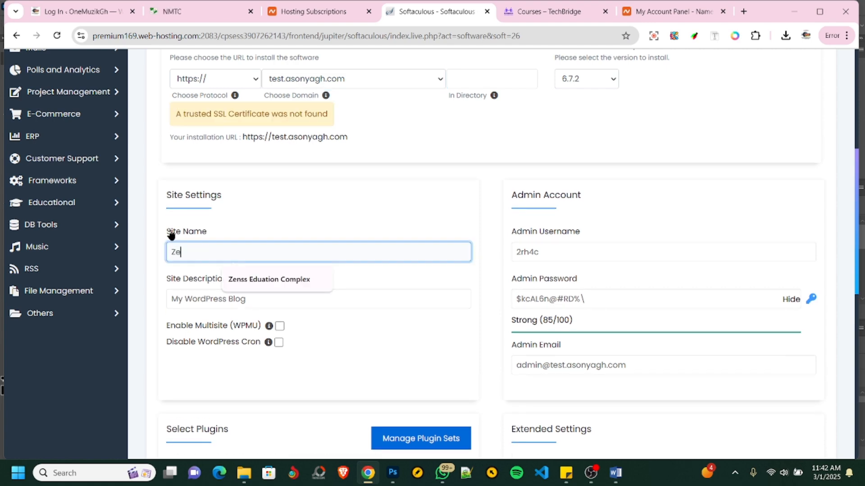
{"action": "type", "text": "nss Educare"}
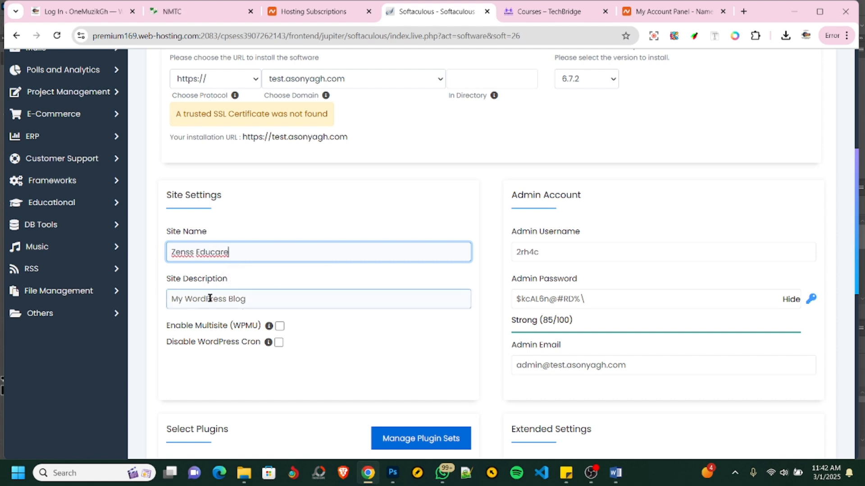
- Fill in the admin account with the username Admin, a new admin password and the administrator's email address
{"action": "scroll", "coordinate": [323, 315], "scroll_direction": "down", "scroll_amount": 1}
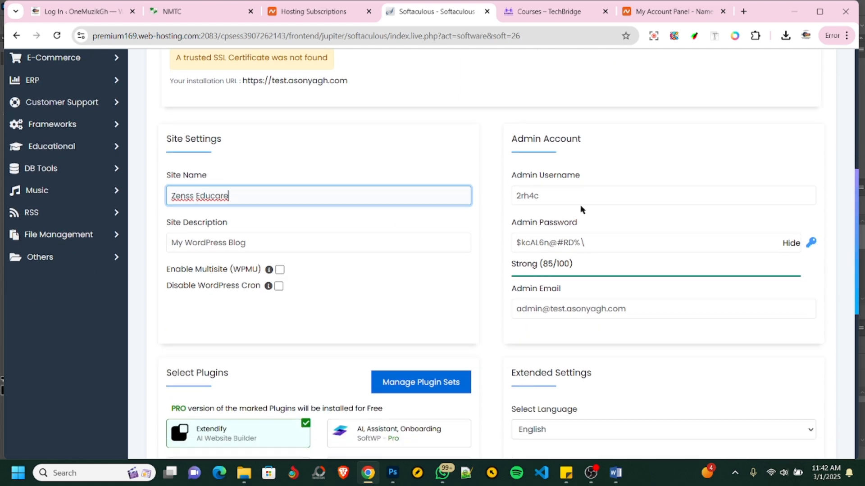
{"action": "scroll", "coordinate": [549, 198], "scroll_direction": "up", "scroll_amount": 2}
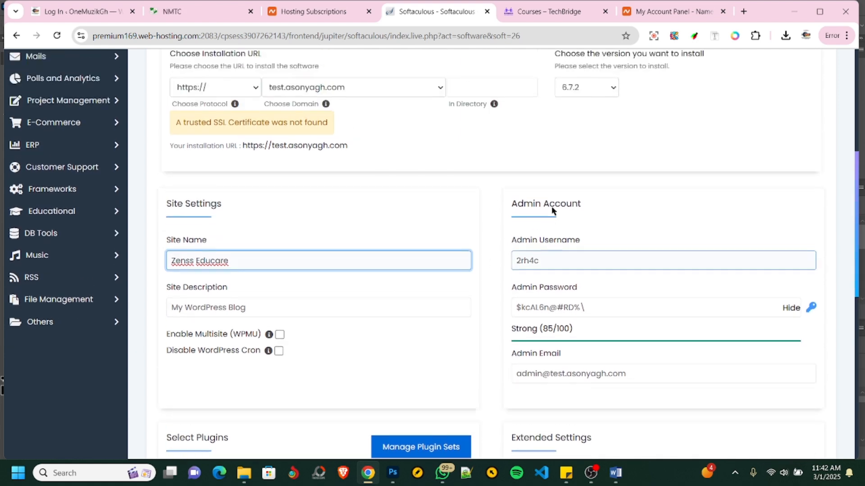
{"action": "left_click_drag", "start_coordinate": [553, 309], "coordinate": [507, 312]}
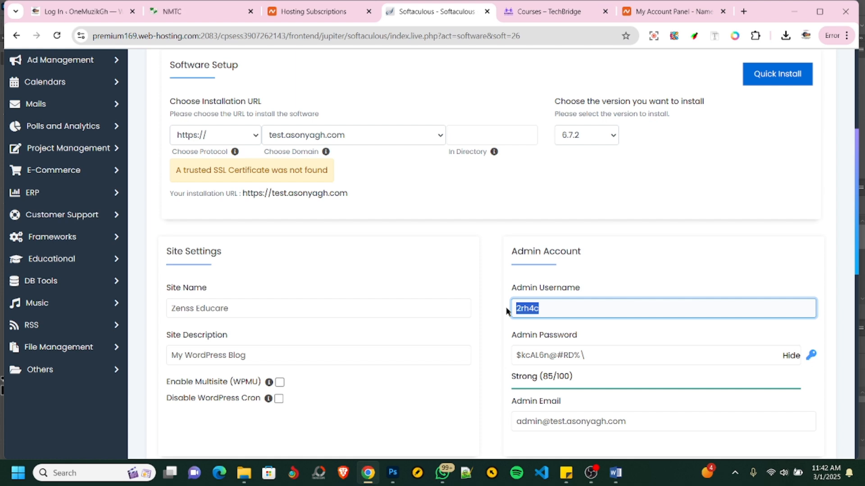
{"action": "type", "text": "Admin"}
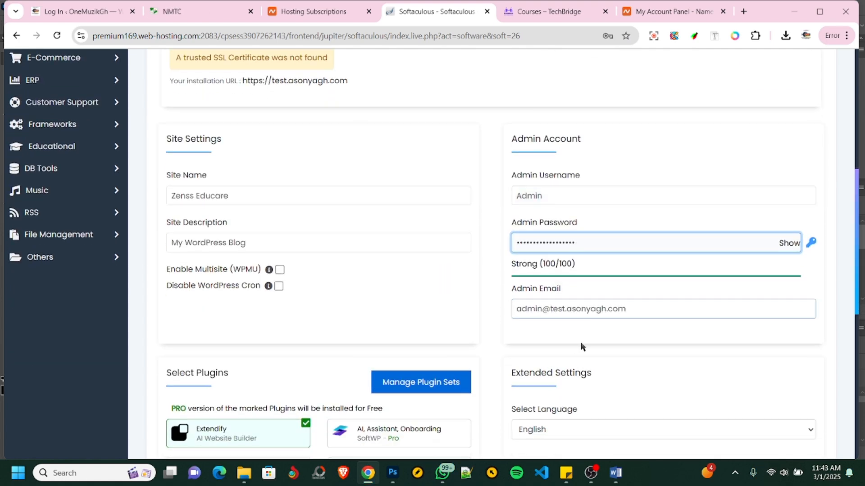
{"action": "left_click", "coordinate": [631, 310]}
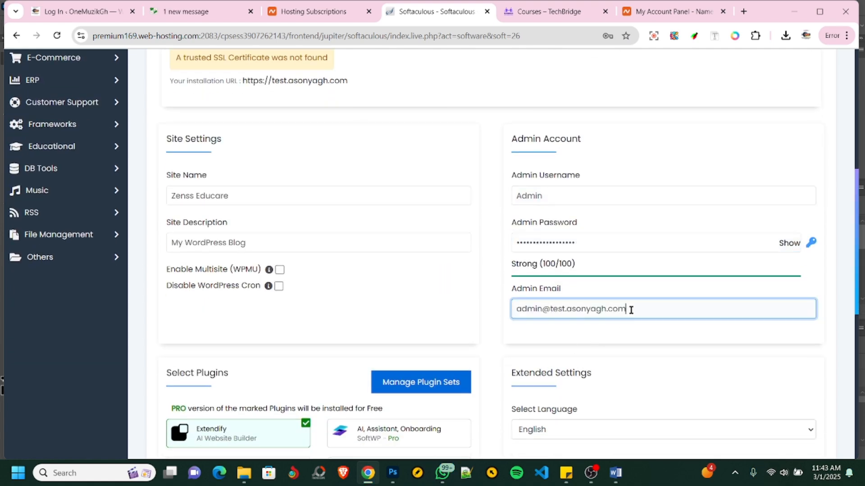
{"action": "key", "text": "ctrl+a"}
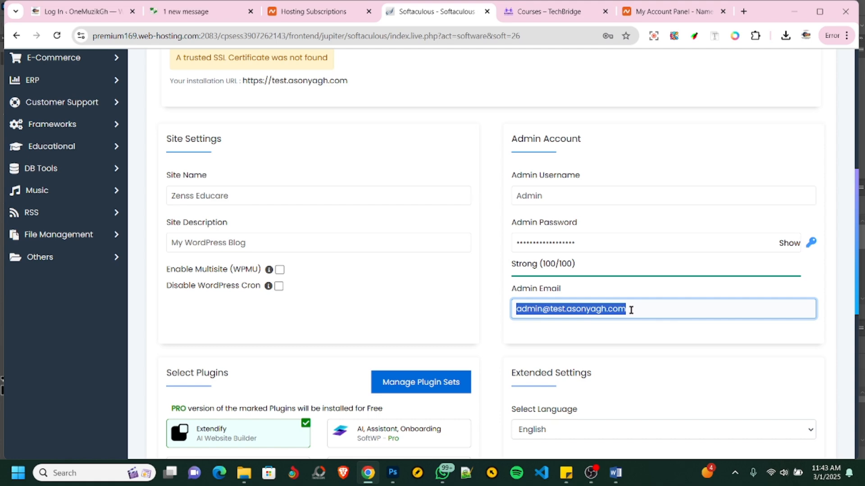
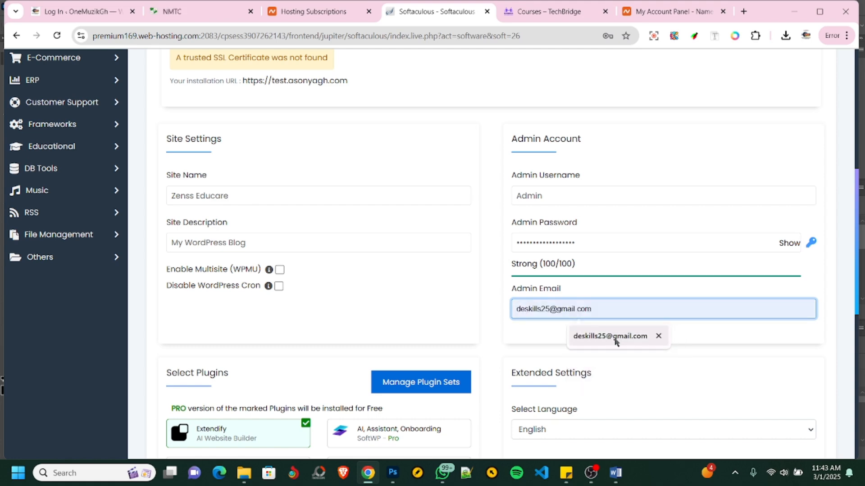
{"action": "left_click", "coordinate": [616, 341]}
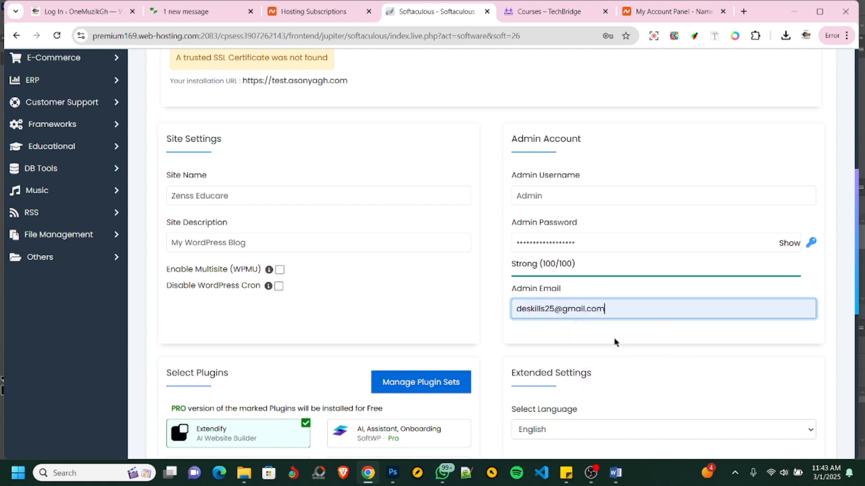
- Deselect the Extendify and Limit Login Attempts (Loginizer) plugins for the WordPress installation
{"action": "scroll", "coordinate": [613, 340], "scroll_direction": "down", "scroll_amount": 5}
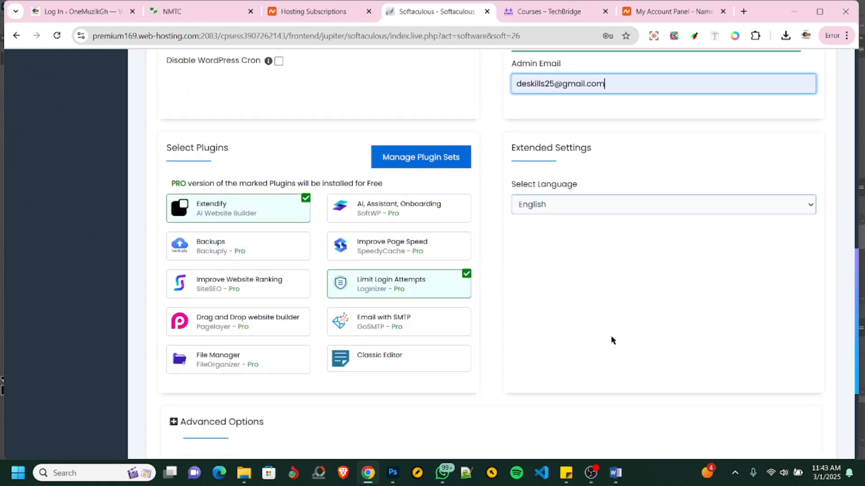
{"action": "left_click", "coordinate": [214, 210]}
{"action": "left_click", "coordinate": [388, 291]}
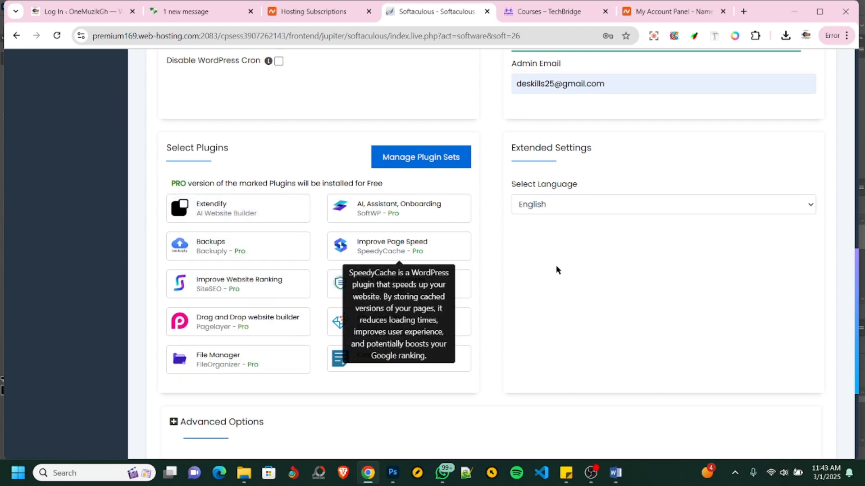
- Enter the administrator's email address as recipient of the installation details and start the WordPress installation
{"action": "scroll", "coordinate": [655, 237], "scroll_direction": "down", "scroll_amount": 2}
{"action": "scroll", "coordinate": [655, 236], "scroll_direction": "down", "scroll_amount": 2}
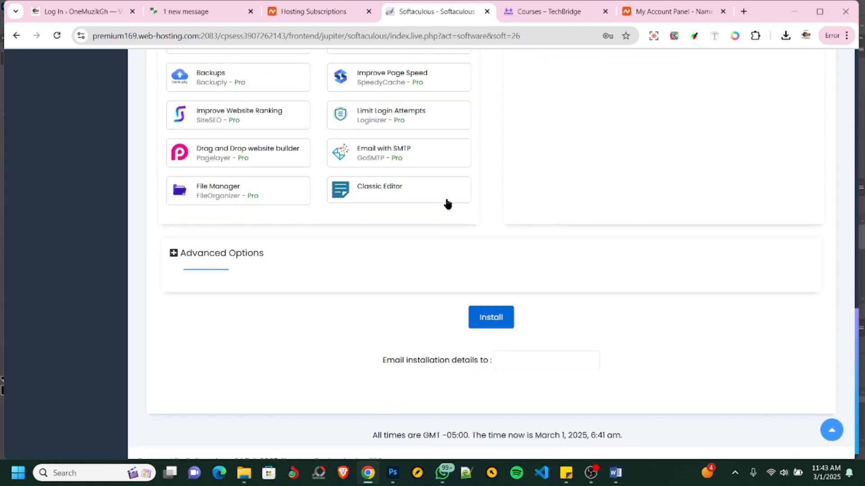
{"action": "scroll", "coordinate": [377, 174], "scroll_direction": "up", "scroll_amount": 1}
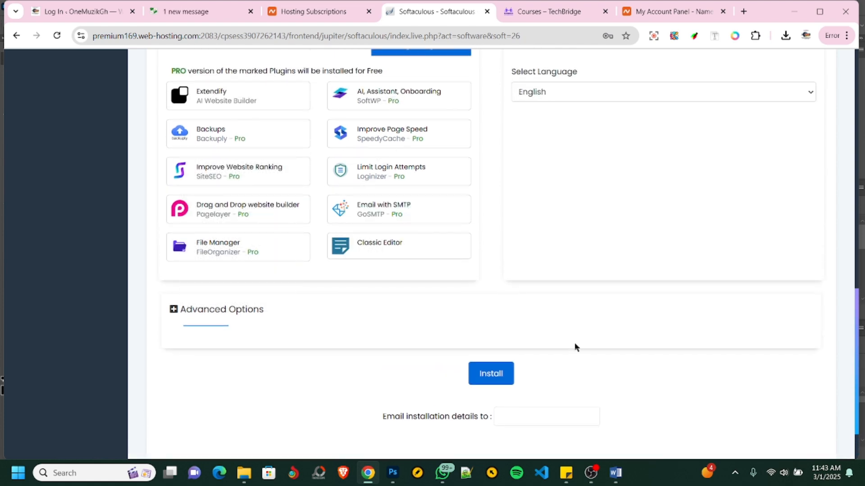
{"action": "scroll", "coordinate": [556, 360], "scroll_direction": "down", "scroll_amount": 2}
{"action": "left_click", "coordinate": [520, 346]}
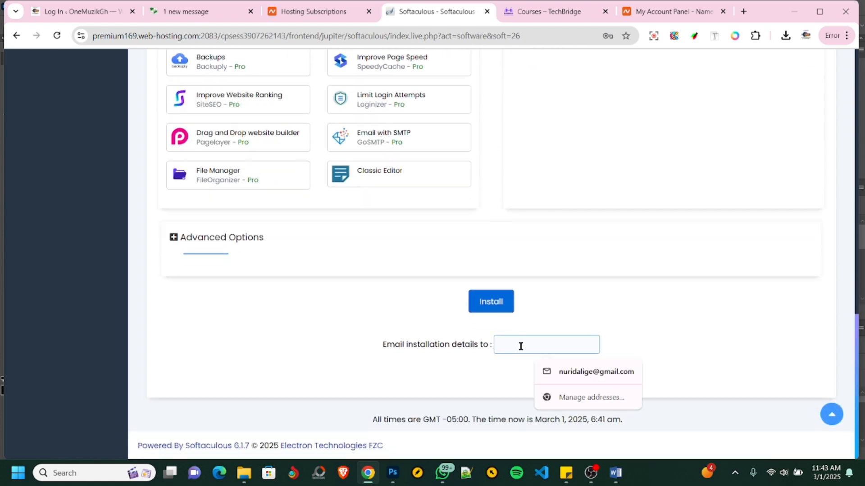
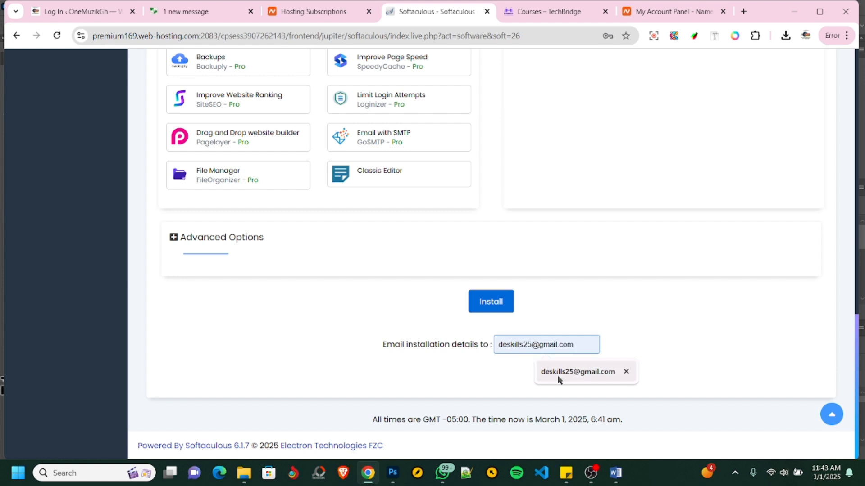
{"action": "left_click", "coordinate": [577, 372]}
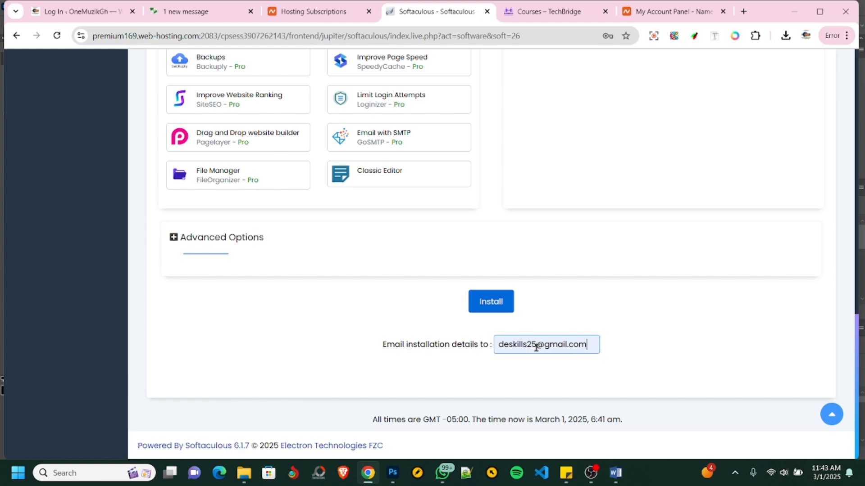
{"action": "left_click", "coordinate": [491, 301]}
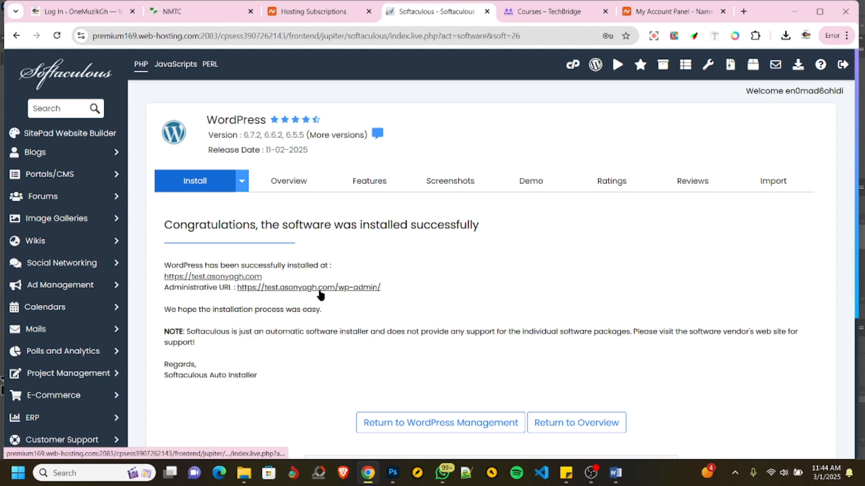
- Open the administrative URL of the new WordPress site and look over the dashboard's welcome panel and widgets
{"action": "left_click", "coordinate": [319, 290]}
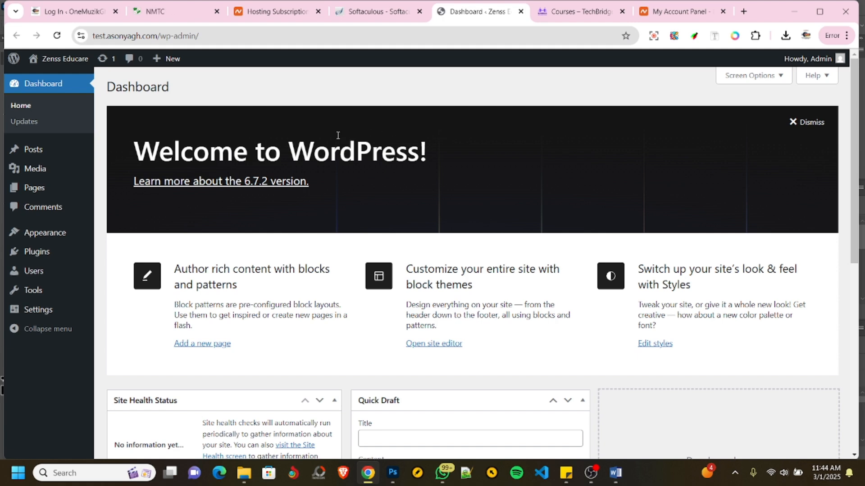
{"action": "scroll", "coordinate": [464, 207], "scroll_direction": "down", "scroll_amount": 8}
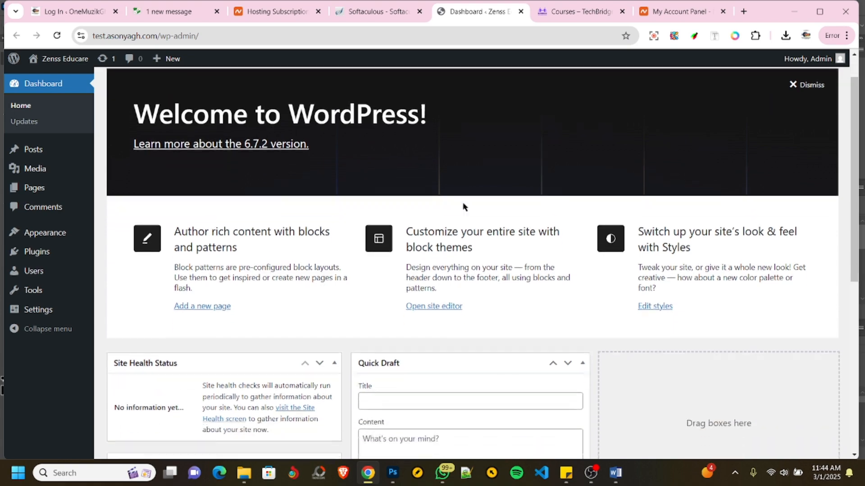
{"action": "scroll", "coordinate": [493, 255], "scroll_direction": "up", "scroll_amount": 8}
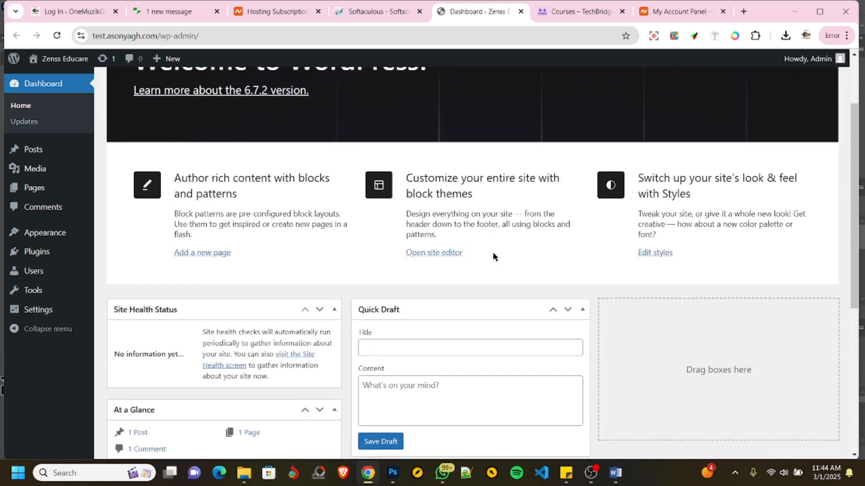
{"action": "scroll", "coordinate": [460, 210], "scroll_direction": "down", "scroll_amount": 8}
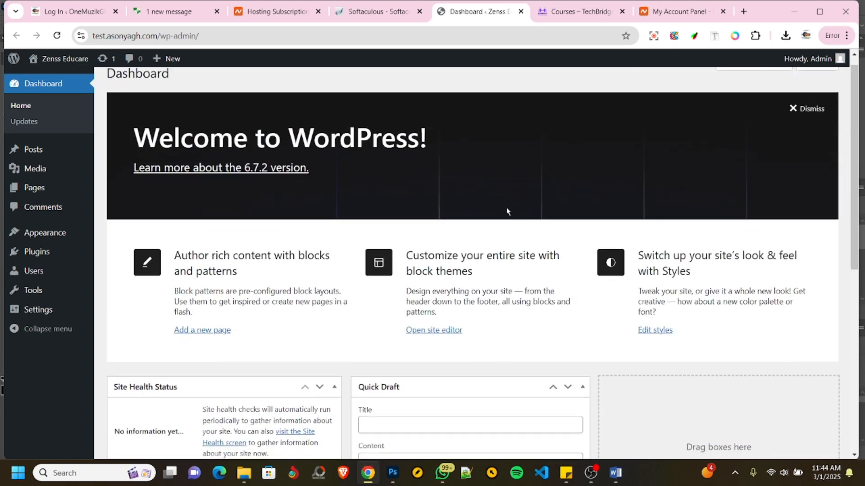
{"action": "scroll", "coordinate": [460, 208], "scroll_direction": "up", "scroll_amount": 8}
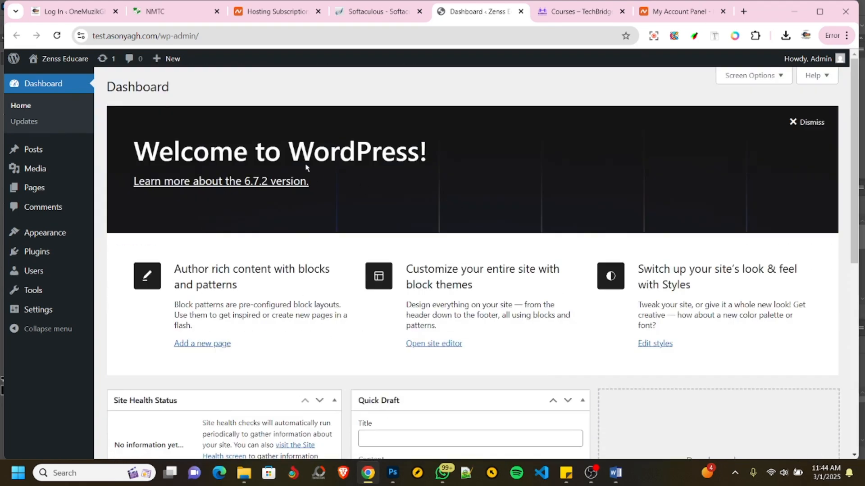
{"action": "scroll", "coordinate": [506, 184], "scroll_direction": "down", "scroll_amount": 6}
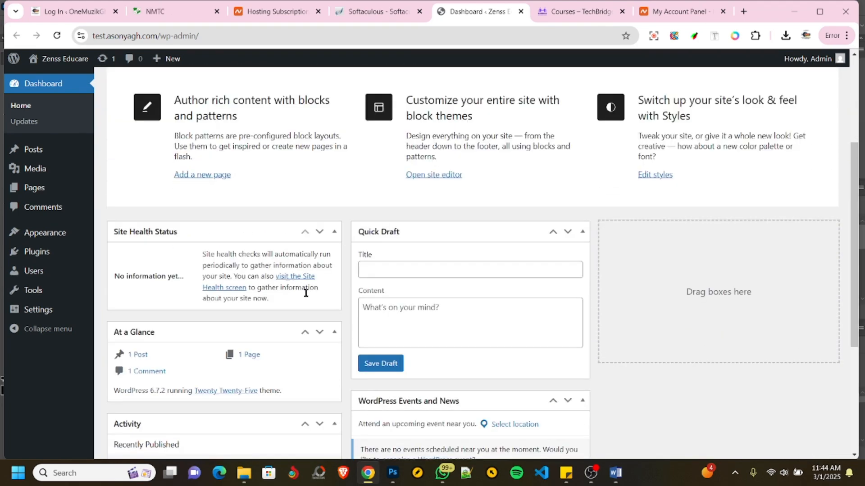
{"action": "scroll", "coordinate": [363, 301], "scroll_direction": "down", "scroll_amount": 3}
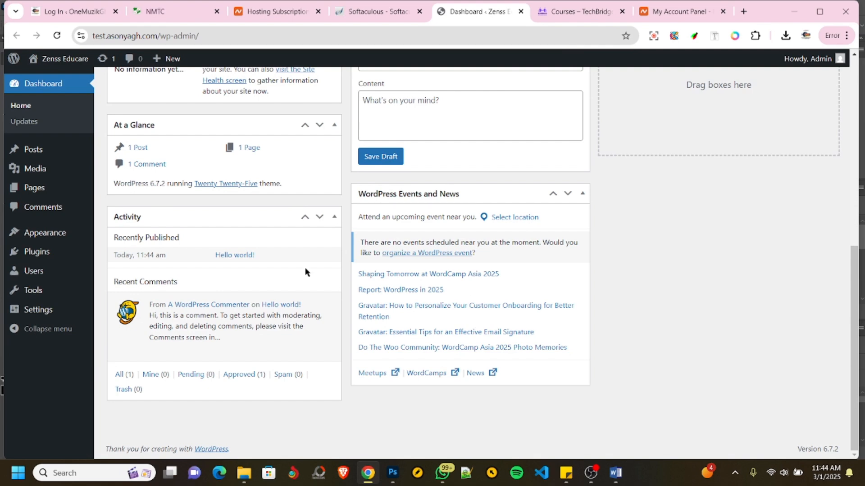
{"action": "mouse_move", "coordinate": [319, 304]}
{"action": "scroll", "coordinate": [425, 305], "scroll_direction": "up", "scroll_amount": 8}
{"action": "scroll", "coordinate": [463, 270], "scroll_direction": "down", "scroll_amount": 6}
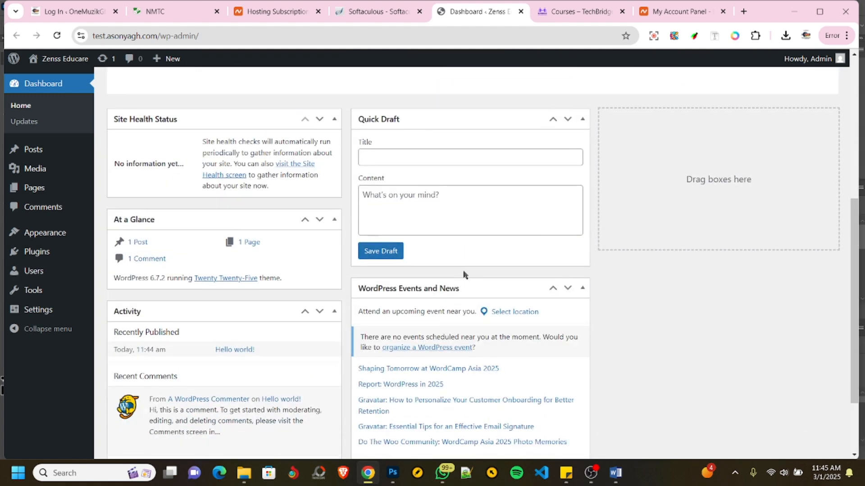
- Dismiss the welcome panel and hide Site Health Status, At a Glance, Activity, Quick Draft, and WordPress Events and News from the dashboard
{"action": "scroll", "coordinate": [463, 276], "scroll_direction": "up", "scroll_amount": 6}
{"action": "left_click", "coordinate": [793, 122]}
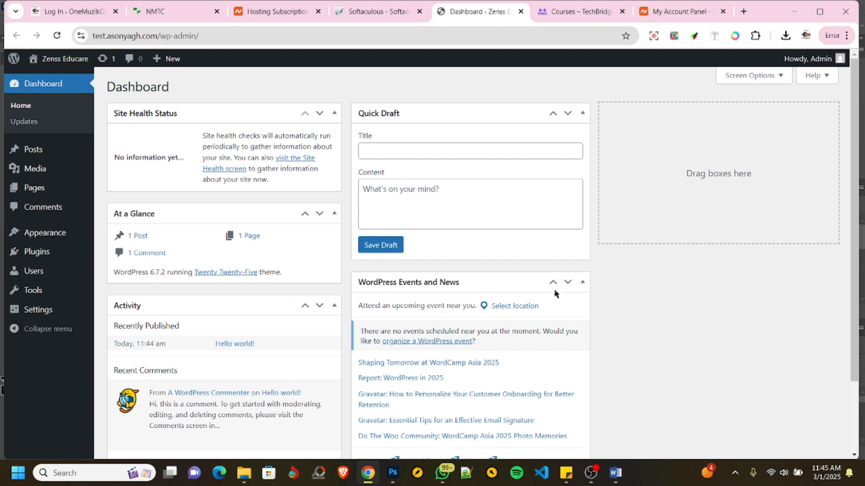
{"action": "left_click", "coordinate": [750, 80]}
{"action": "left_click", "coordinate": [121, 137]}
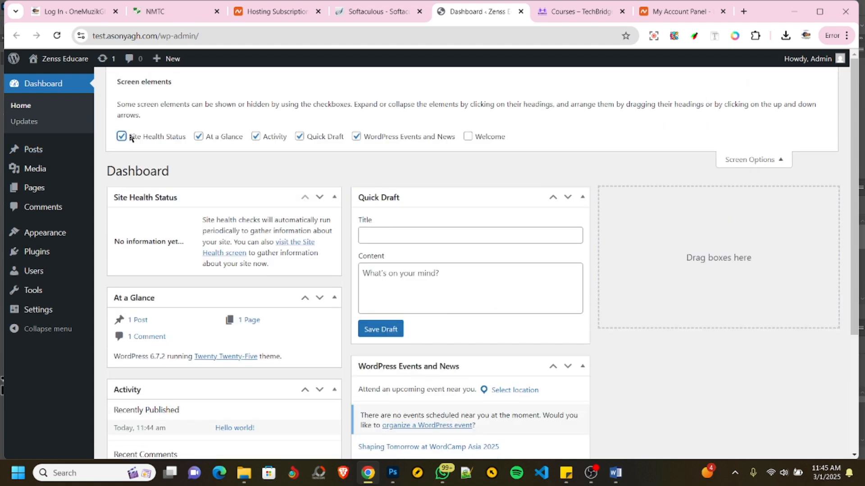
{"action": "left_click", "coordinate": [199, 136]}
{"action": "left_click", "coordinate": [256, 137]}
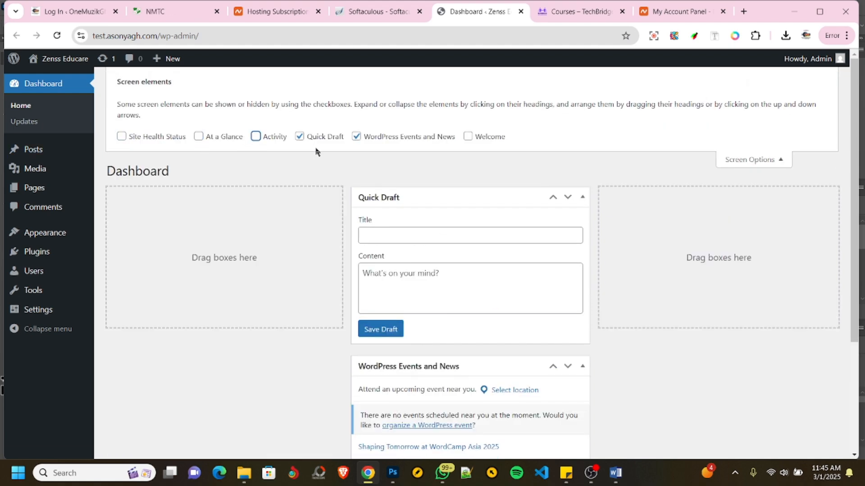
{"action": "left_click", "coordinate": [299, 137]}
{"action": "left_click", "coordinate": [356, 137]}
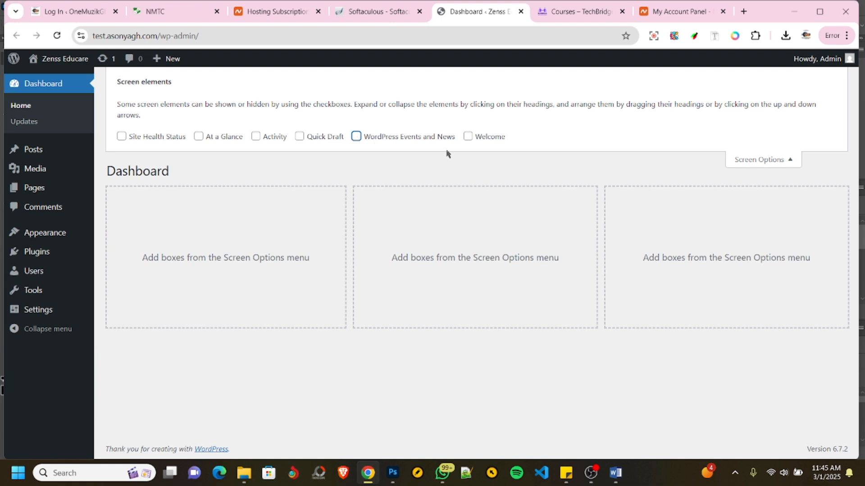
{"action": "left_click", "coordinate": [774, 160]}
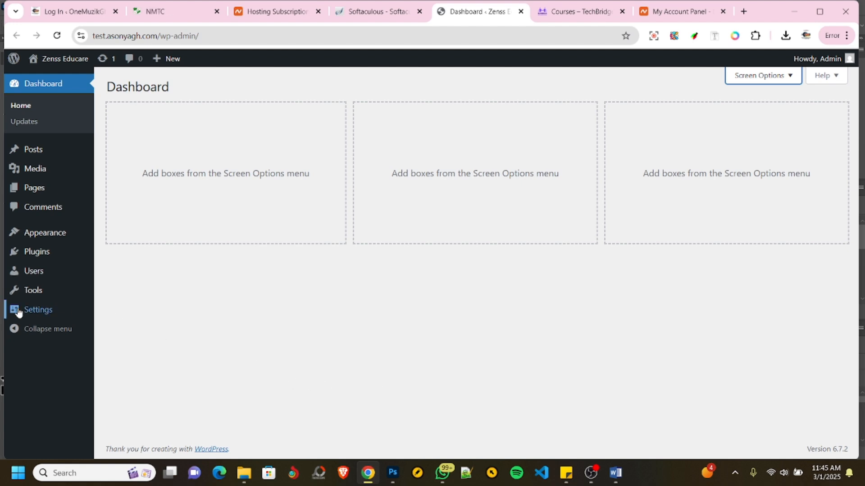
- Set the site tagline to "Your Digital Training Starts Here" in the general settings and save the changes
{"action": "mouse_move", "coordinate": [19, 313]}
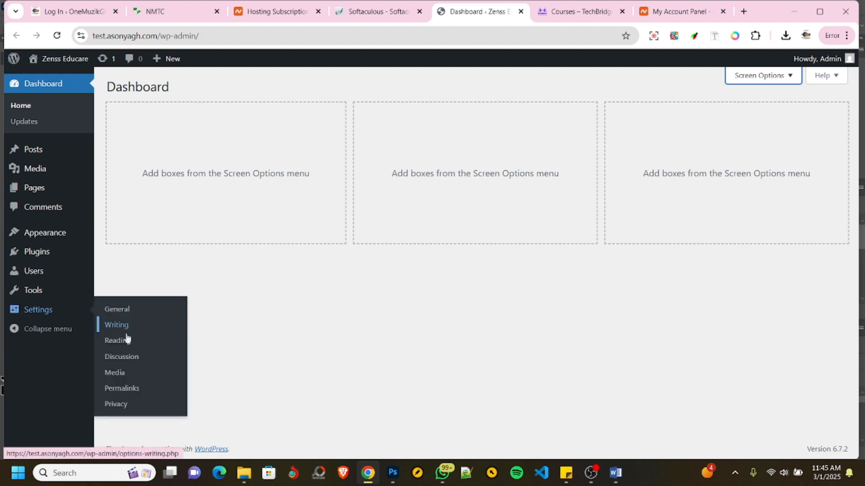
{"action": "left_click", "coordinate": [121, 315]}
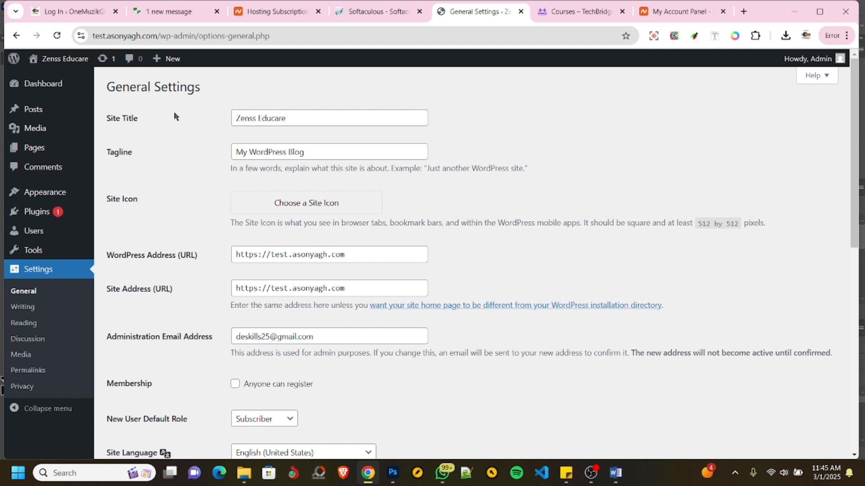
{"action": "left_click_drag", "start_coordinate": [315, 154], "coordinate": [229, 153]}
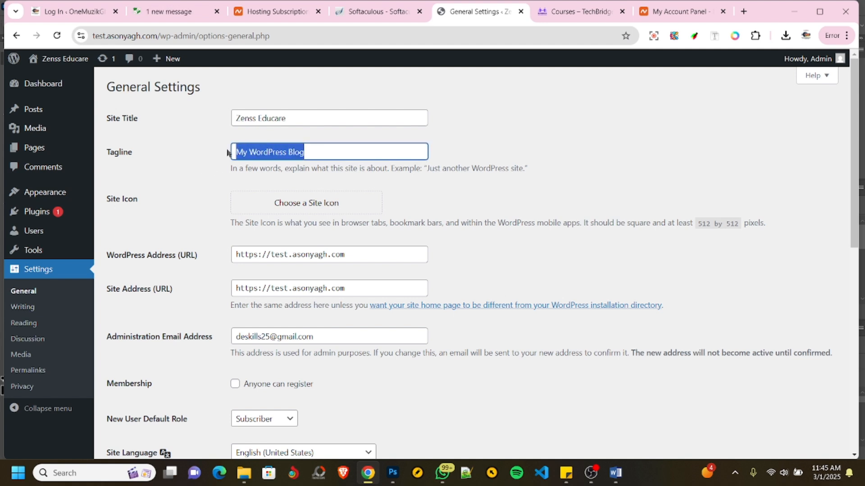
{"action": "type", "text": "Your Digital Training Starts Here"}
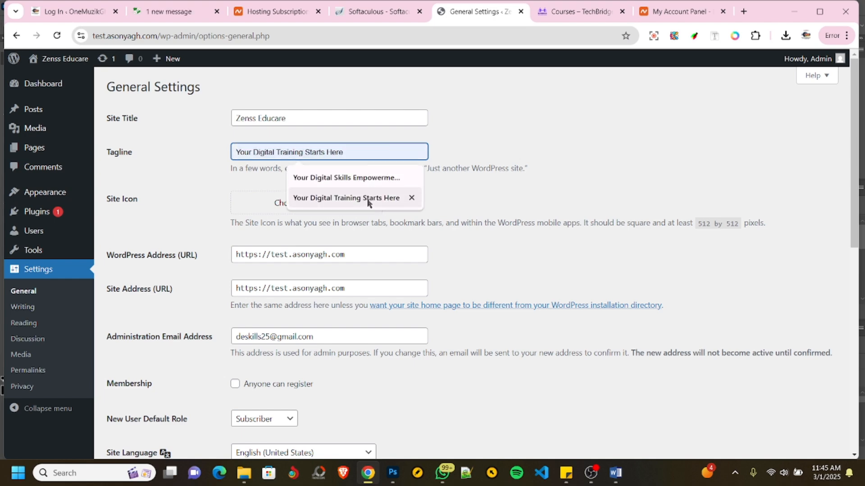
{"action": "left_click", "coordinate": [367, 199]}
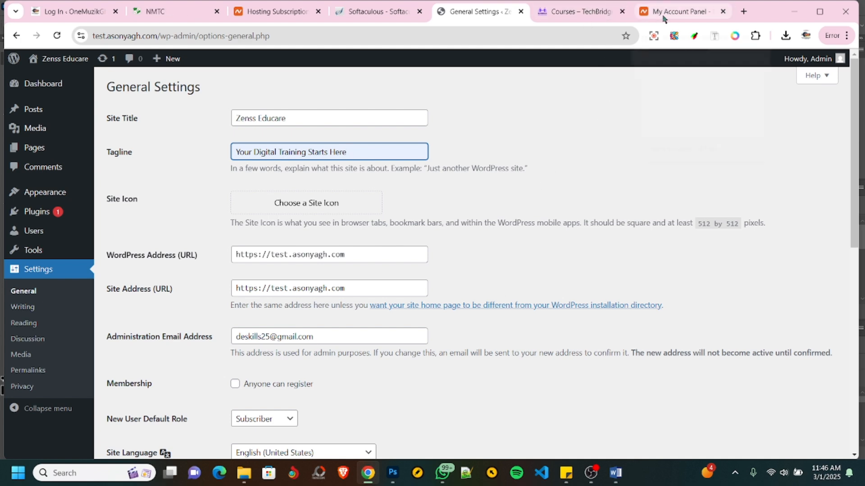
{"action": "mouse_move", "coordinate": [648, 17]}
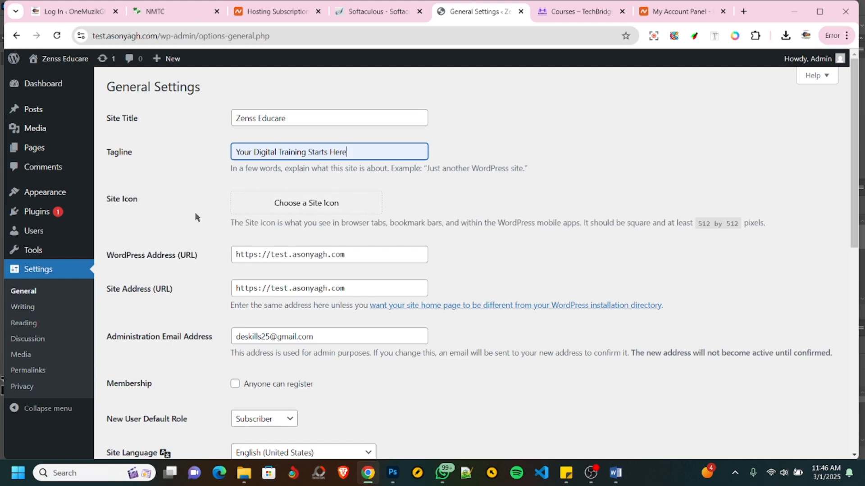
{"action": "scroll", "coordinate": [206, 226], "scroll_direction": "down", "scroll_amount": 1}
{"action": "scroll", "coordinate": [204, 226], "scroll_direction": "down", "scroll_amount": 4}
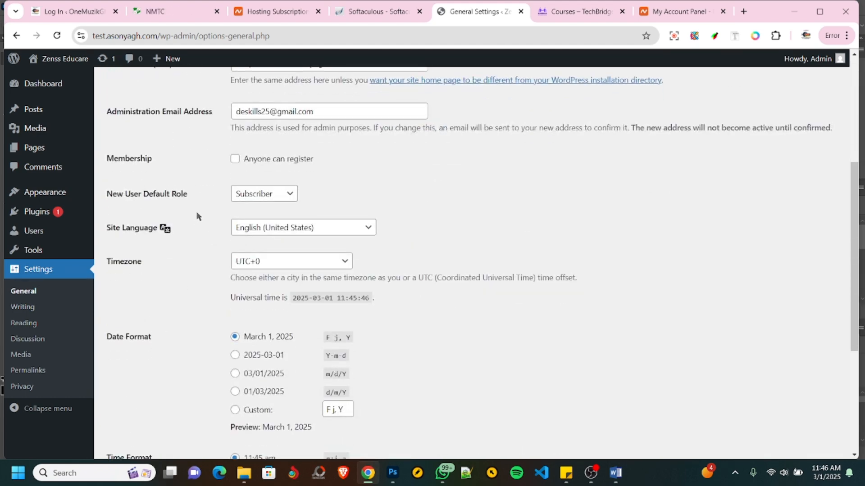
{"action": "scroll", "coordinate": [207, 190], "scroll_direction": "down", "scroll_amount": 5}
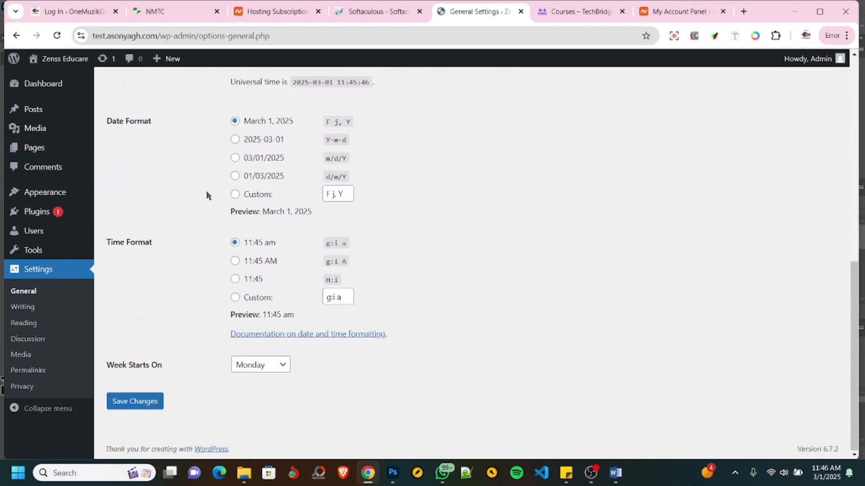
{"action": "left_click", "coordinate": [134, 405]}
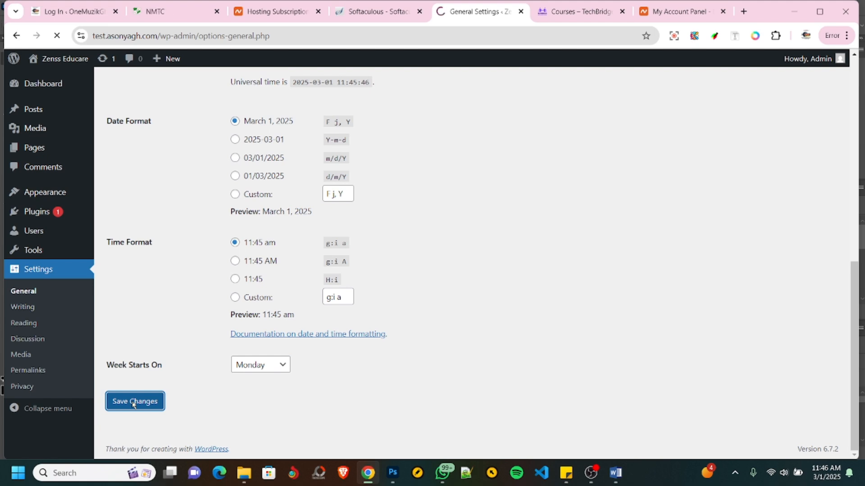
{"action": "left_click", "coordinate": [244, 473]}
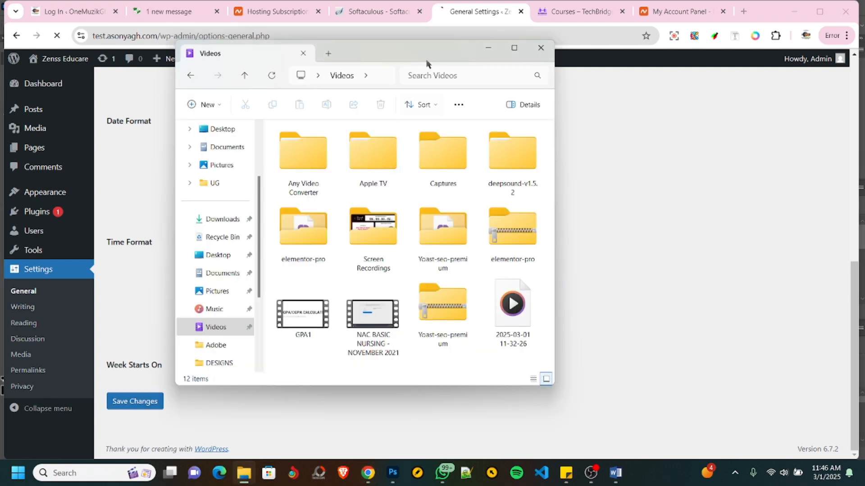
{"action": "left_click_drag", "start_coordinate": [428, 62], "coordinate": [864, 173]}
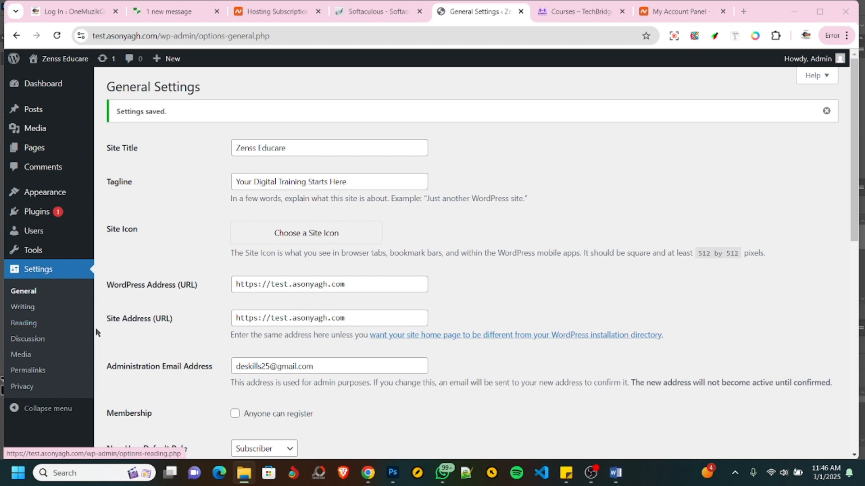
- Change the site's permalink structure to Post name and save the permalink settings
{"action": "left_click", "coordinate": [28, 370]}
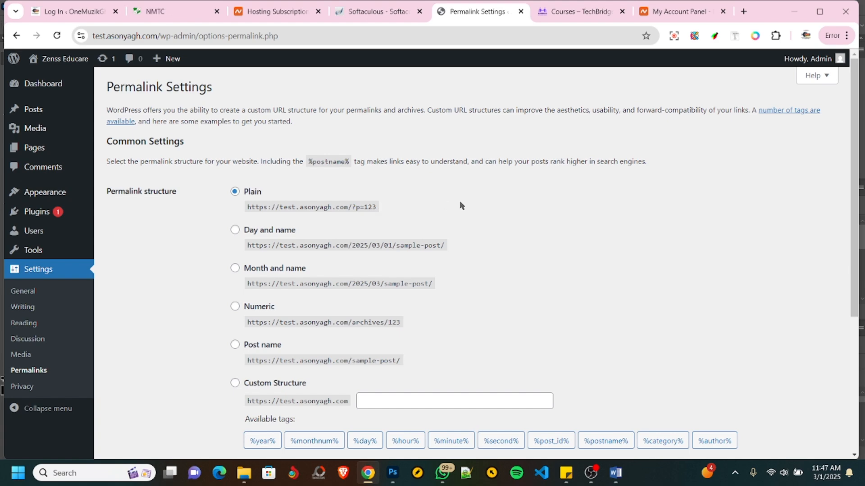
{"action": "scroll", "coordinate": [459, 205], "scroll_direction": "down", "scroll_amount": 3}
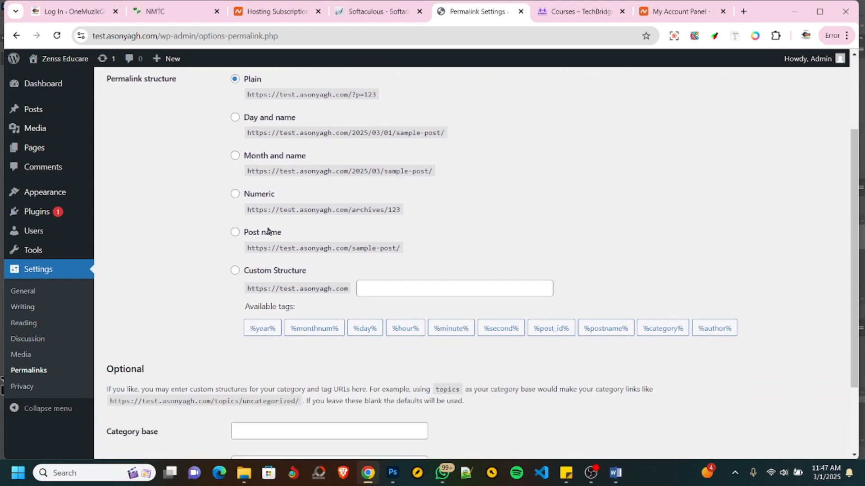
{"action": "scroll", "coordinate": [230, 221], "scroll_direction": "up", "scroll_amount": 3}
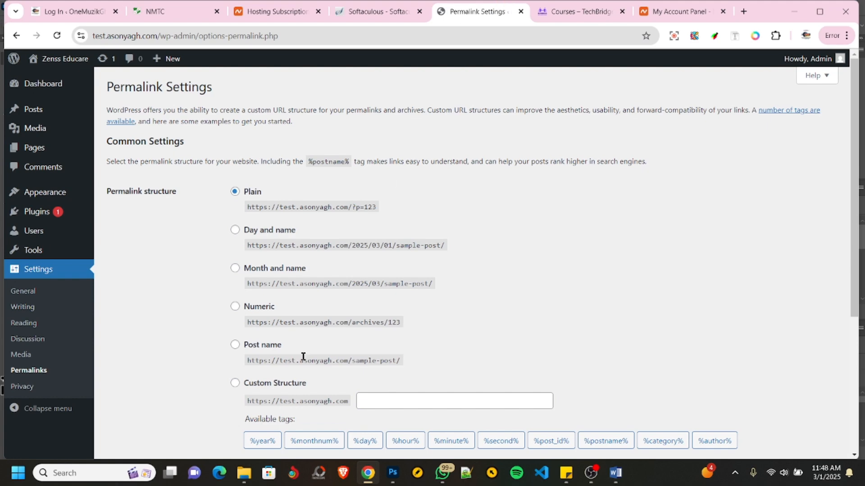
{"action": "left_click", "coordinate": [235, 345]}
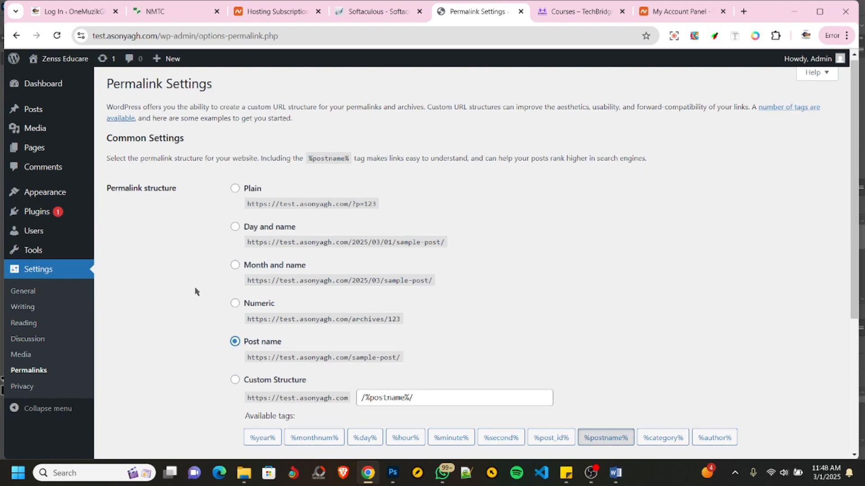
{"action": "scroll", "coordinate": [194, 293], "scroll_direction": "down", "scroll_amount": 5}
{"action": "left_click", "coordinate": [144, 405]}
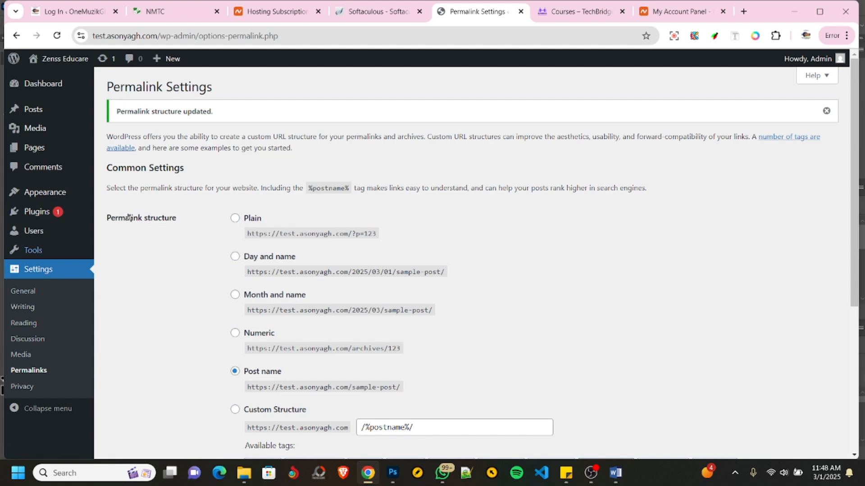
- Open test.asonyagh.com in a new browser tab and compare its front page with the NMTC college website
{"action": "left_click", "coordinate": [743, 11]}
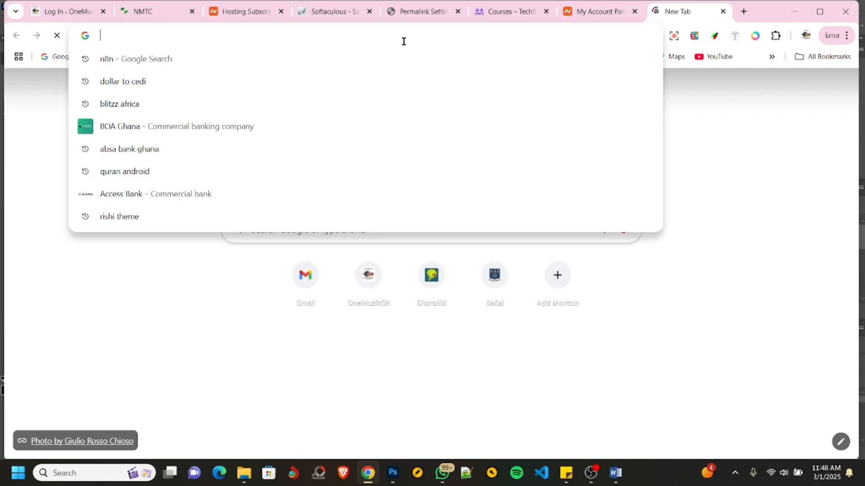
{"action": "type", "text": "tes"}
{"action": "key", "text": "Return"}
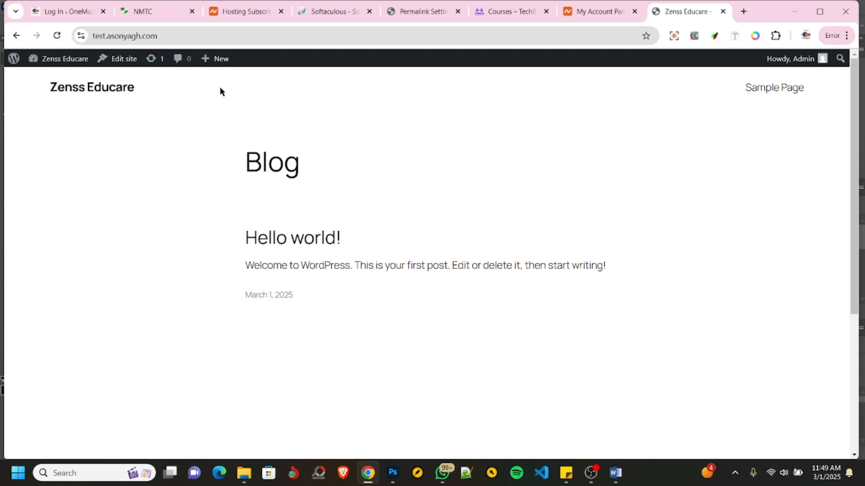
{"action": "left_click", "coordinate": [153, 17]}
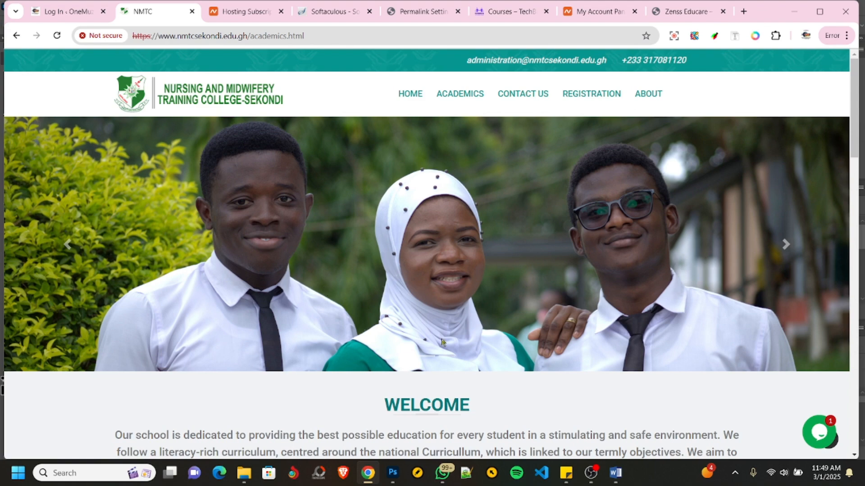
{"action": "scroll", "coordinate": [91, 415], "scroll_direction": "down", "scroll_amount": 15}
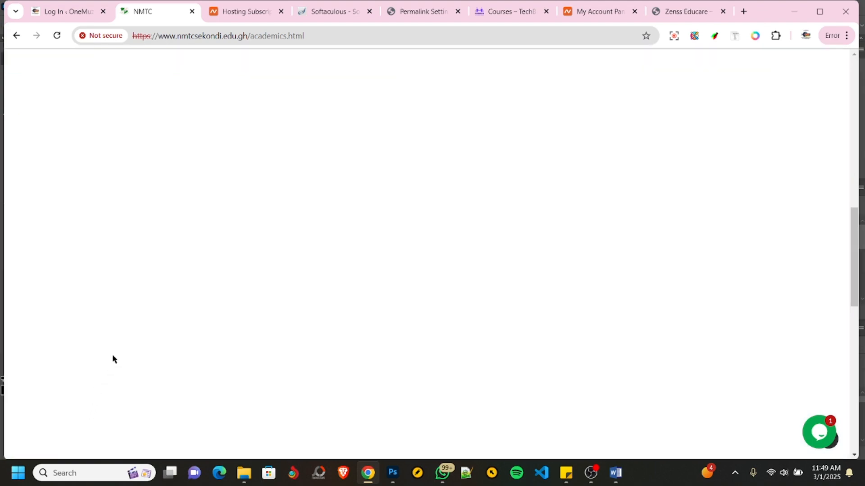
{"action": "scroll", "coordinate": [113, 358], "scroll_direction": "up", "scroll_amount": 13}
{"action": "scroll", "coordinate": [116, 357], "scroll_direction": "up", "scroll_amount": 3}
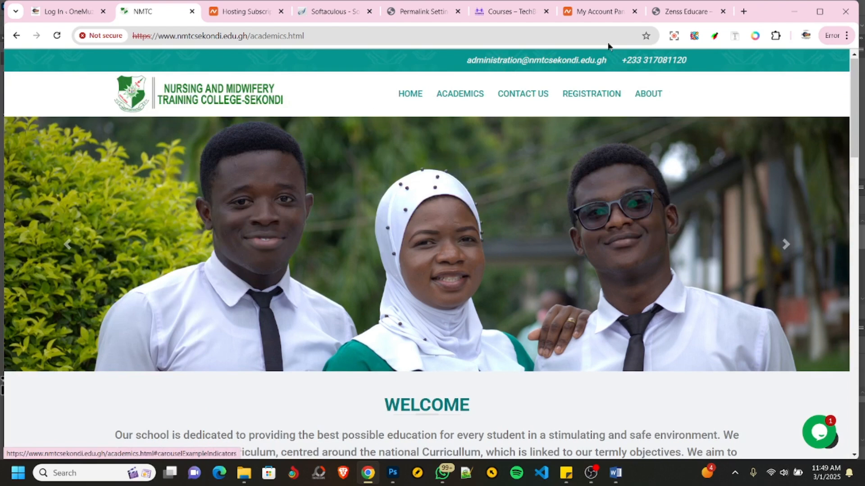
- Open the site's installed themes list and compare the current front page design with the NMTC website
{"action": "left_click", "coordinate": [417, 11]}
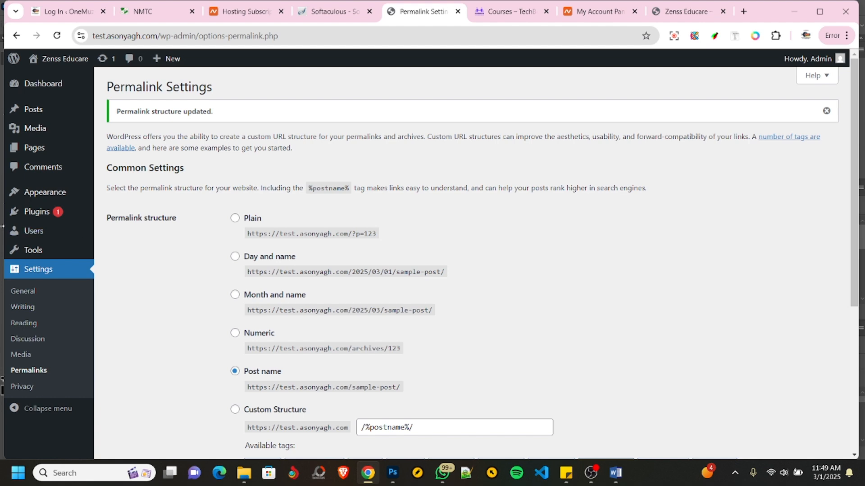
{"action": "mouse_move", "coordinate": [82, 204]}
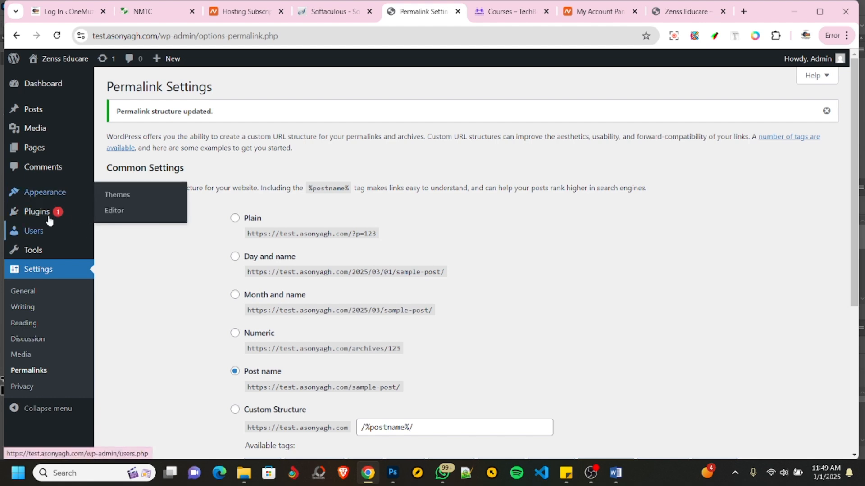
{"action": "left_click", "coordinate": [121, 199]}
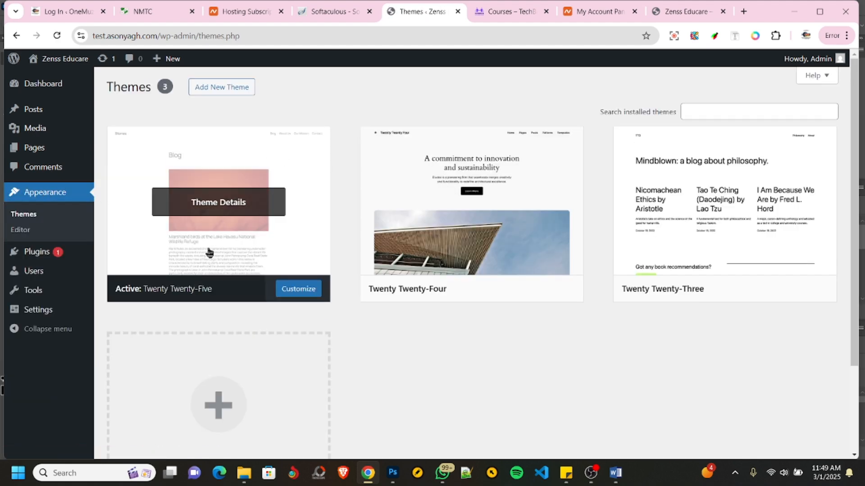
{"action": "left_click", "coordinate": [681, 13]}
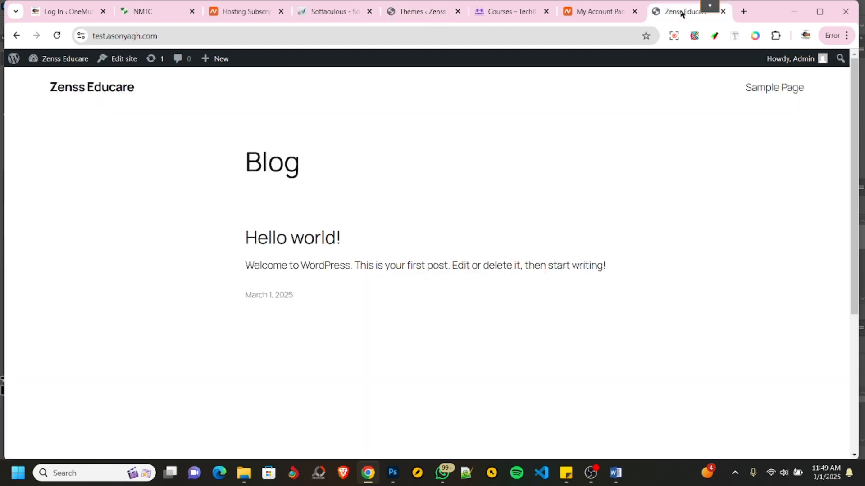
{"action": "left_click", "coordinate": [417, 12]}
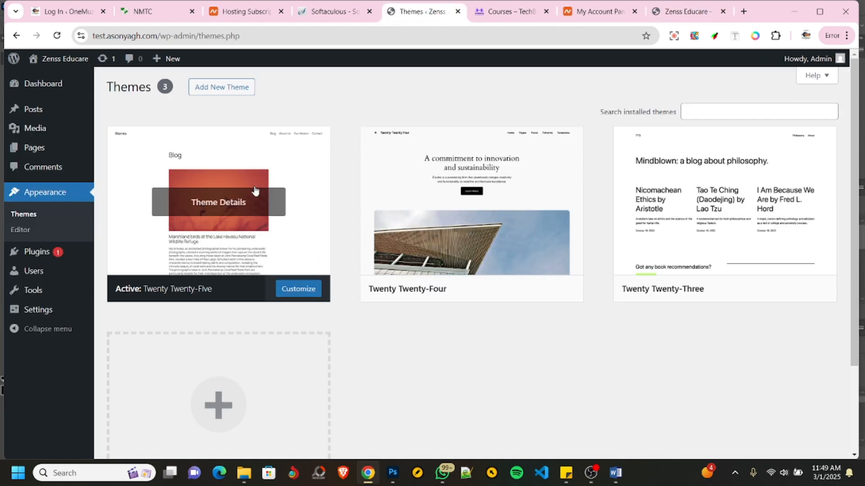
{"action": "left_click", "coordinate": [152, 14]}
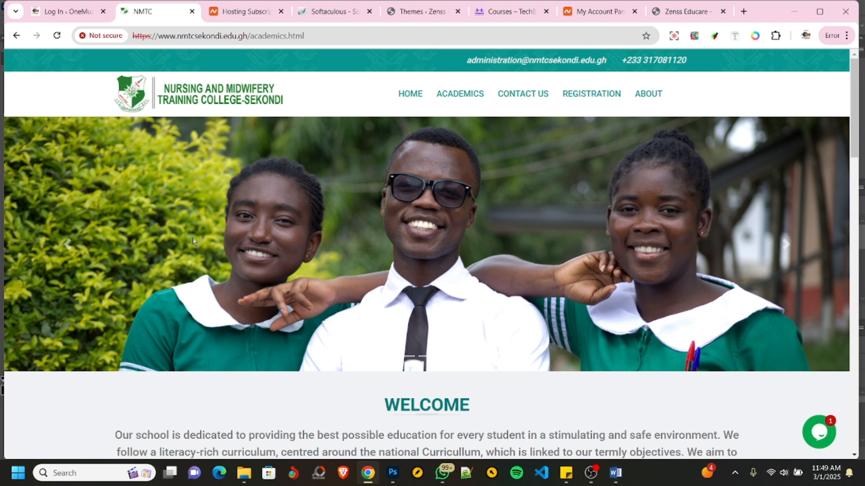
{"action": "left_click", "coordinate": [415, 13]}
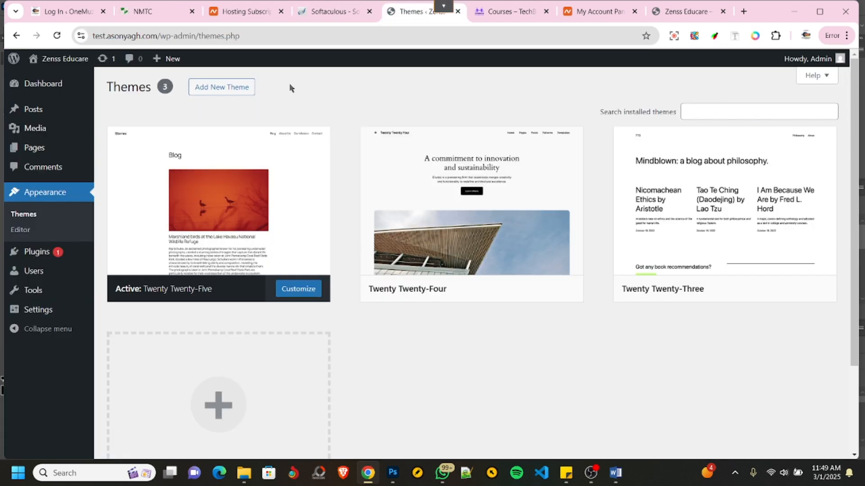
- Search the WordPress theme directory for "bosa" and browse the results for an education theme
{"action": "left_click", "coordinate": [215, 89]}
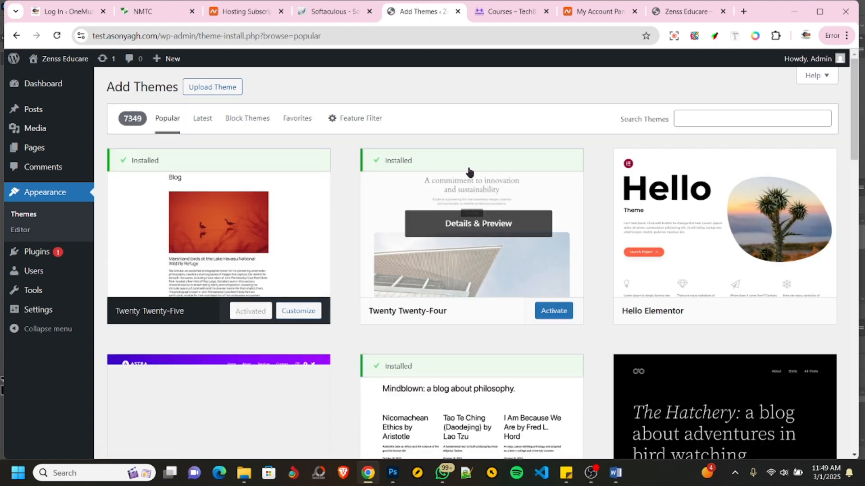
{"action": "left_click", "coordinate": [696, 119]}
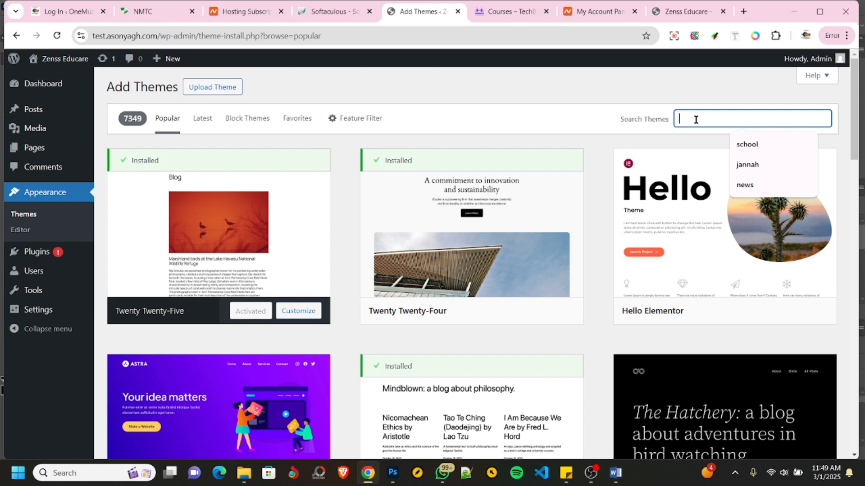
{"action": "type", "text": "bosa"}
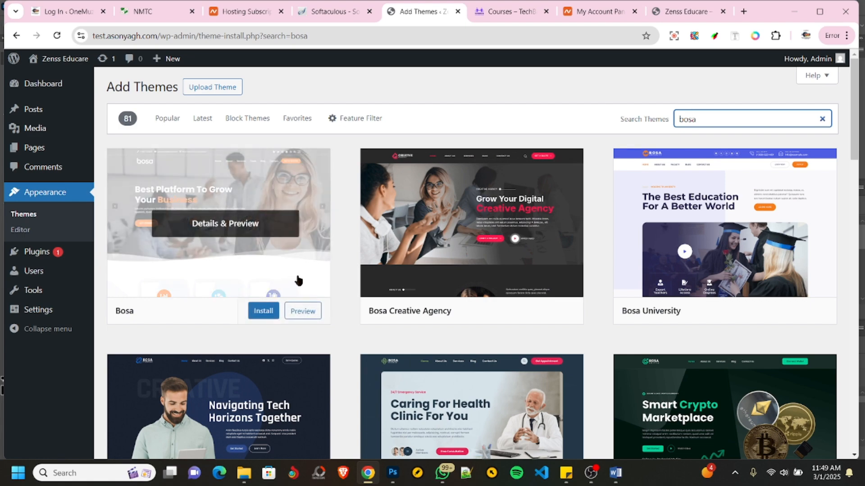
{"action": "scroll", "coordinate": [300, 271], "scroll_direction": "down", "scroll_amount": 2}
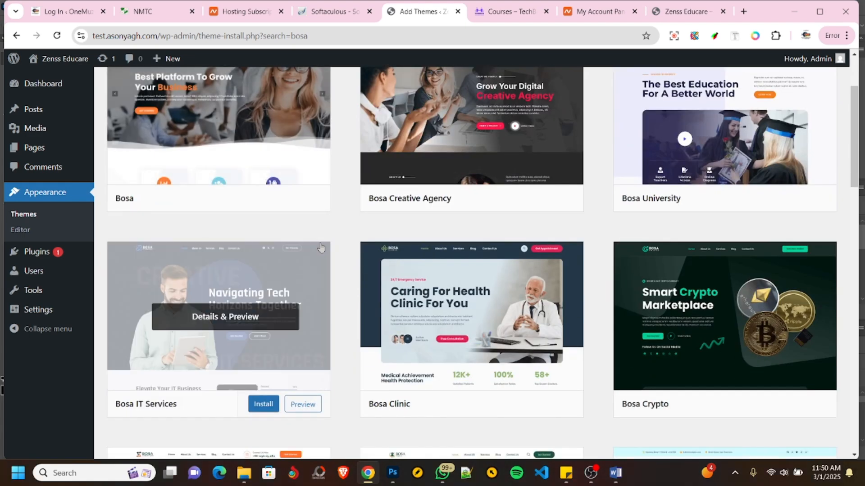
{"action": "scroll", "coordinate": [321, 247], "scroll_direction": "up", "scroll_amount": 2}
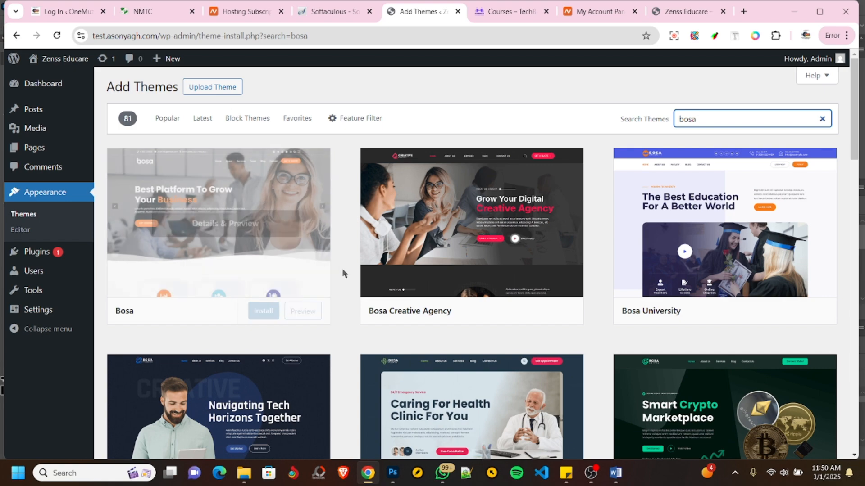
{"action": "scroll", "coordinate": [403, 225], "scroll_direction": "down", "scroll_amount": 2}
{"action": "scroll", "coordinate": [403, 260], "scroll_direction": "down", "scroll_amount": 8}
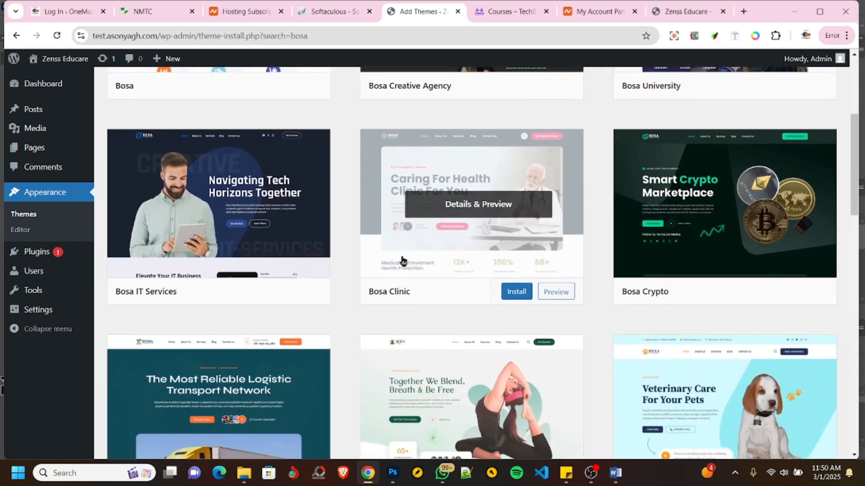
{"action": "scroll", "coordinate": [401, 260], "scroll_direction": "down", "scroll_amount": 5}
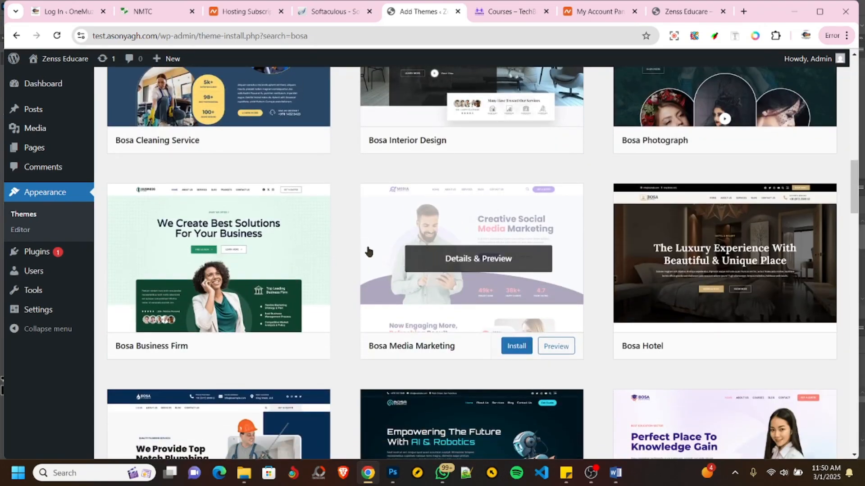
{"action": "scroll", "coordinate": [367, 248], "scroll_direction": "down", "scroll_amount": 6}
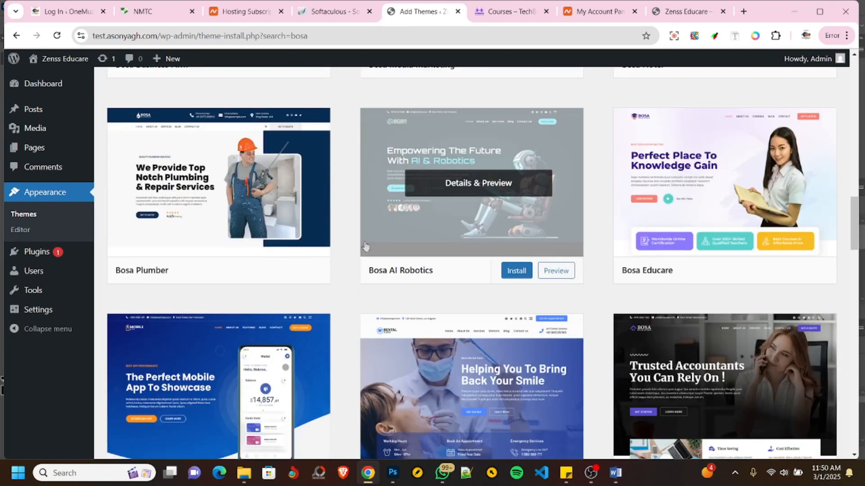
{"action": "scroll", "coordinate": [550, 245], "scroll_direction": "up", "scroll_amount": 12}
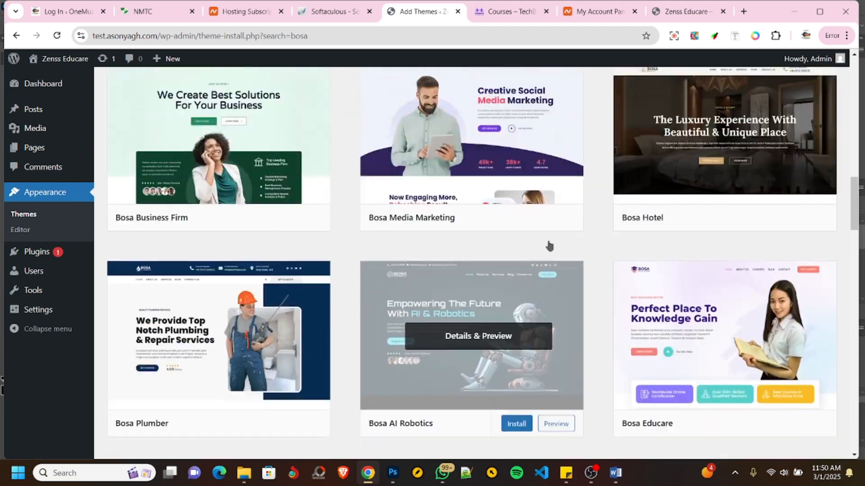
{"action": "scroll", "coordinate": [549, 245], "scroll_direction": "up", "scroll_amount": 11}
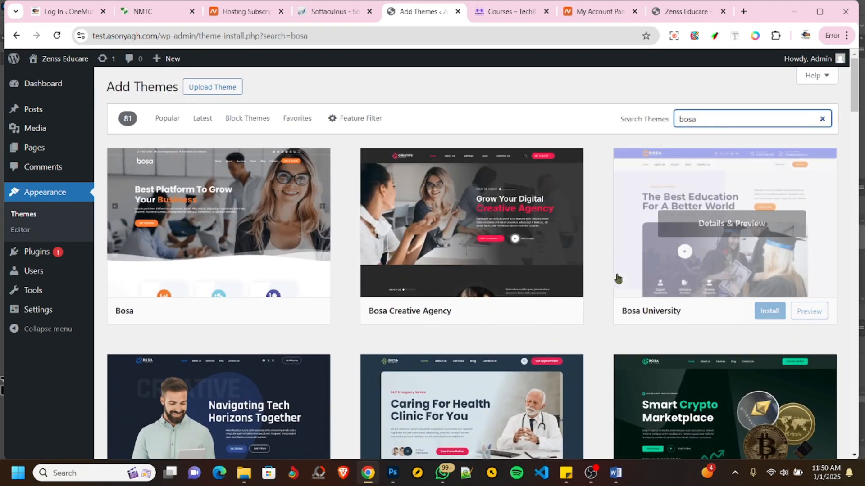
- Preview the Bosa University theme, then install and activate it on the site
{"action": "left_click", "coordinate": [749, 265]}
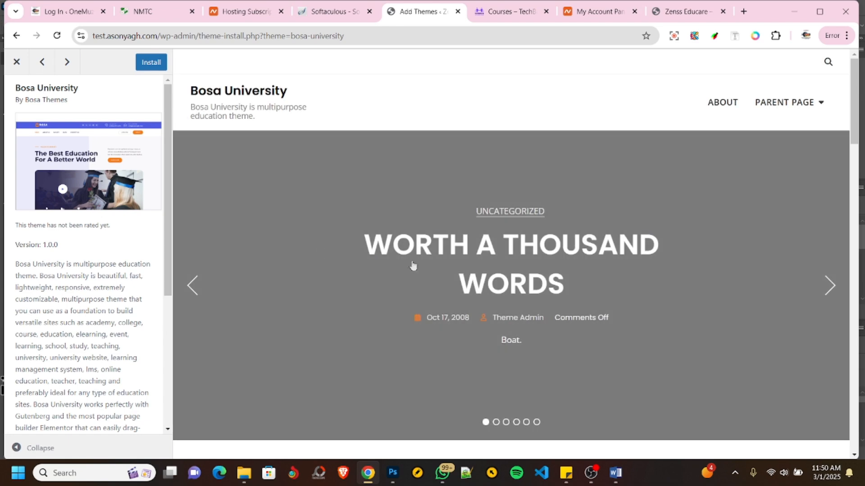
{"action": "scroll", "coordinate": [652, 281], "scroll_direction": "down", "scroll_amount": 7}
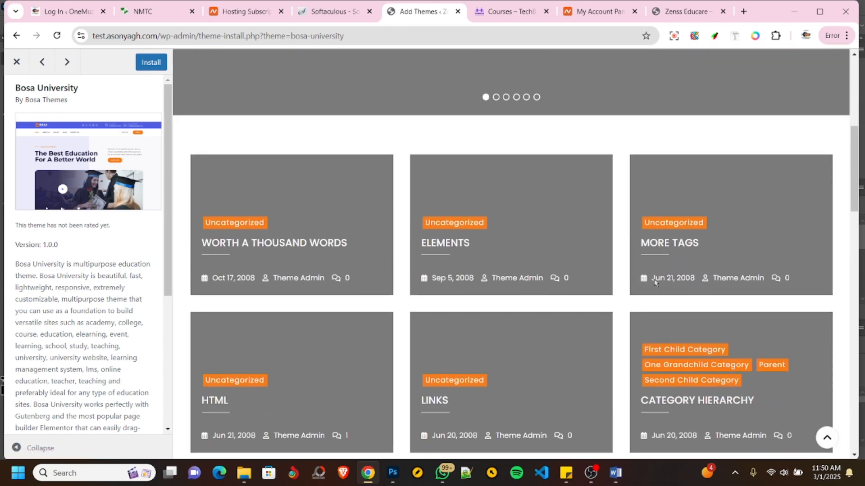
{"action": "scroll", "coordinate": [654, 281], "scroll_direction": "down", "scroll_amount": 4}
{"action": "scroll", "coordinate": [654, 282], "scroll_direction": "up", "scroll_amount": 7}
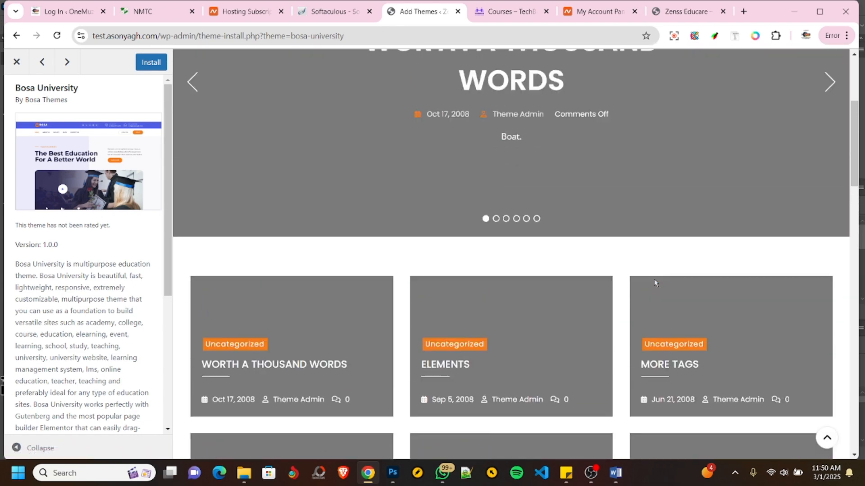
{"action": "scroll", "coordinate": [654, 283], "scroll_direction": "up", "scroll_amount": 5}
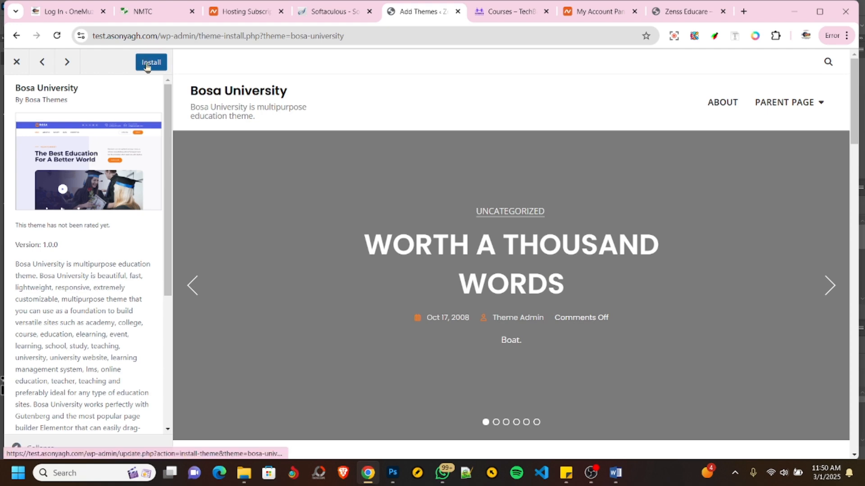
{"action": "left_click", "coordinate": [149, 64]}
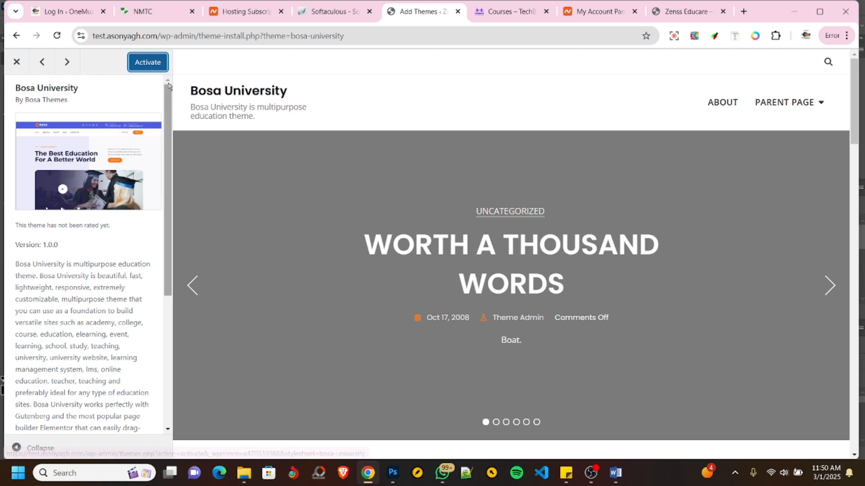
{"action": "left_click", "coordinate": [143, 66]}
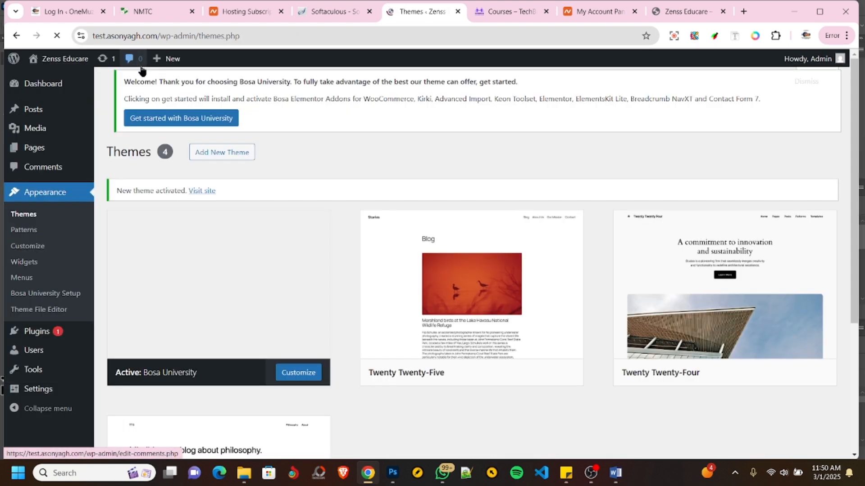
- Reload the site's front page to review the Bosa University design against the NMTC website, then return to the installed themes
{"action": "left_click", "coordinate": [680, 11]}
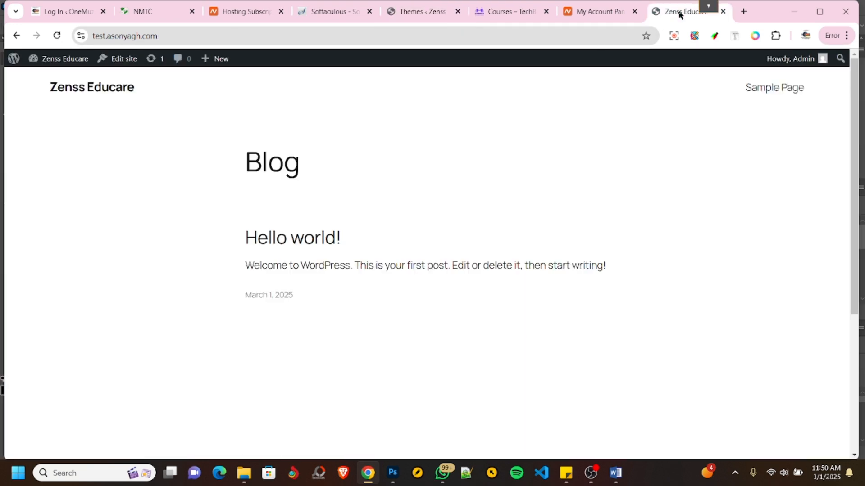
{"action": "left_click", "coordinate": [58, 36]}
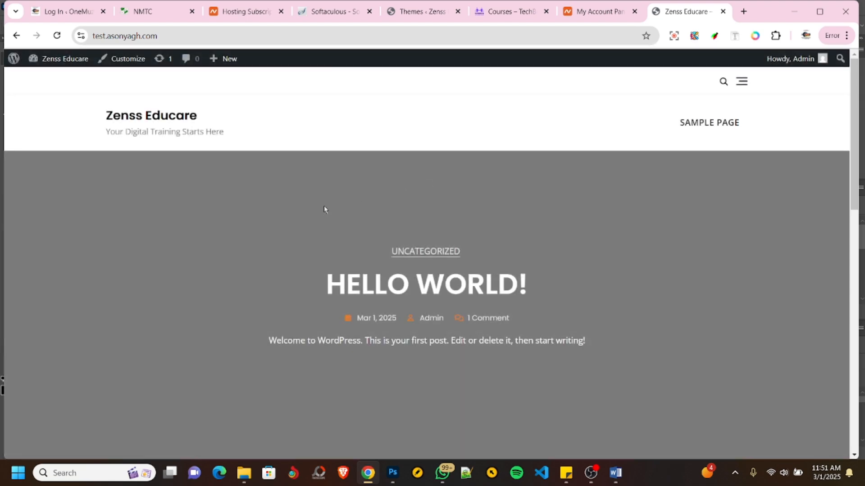
{"action": "scroll", "coordinate": [324, 208], "scroll_direction": "down", "scroll_amount": 10}
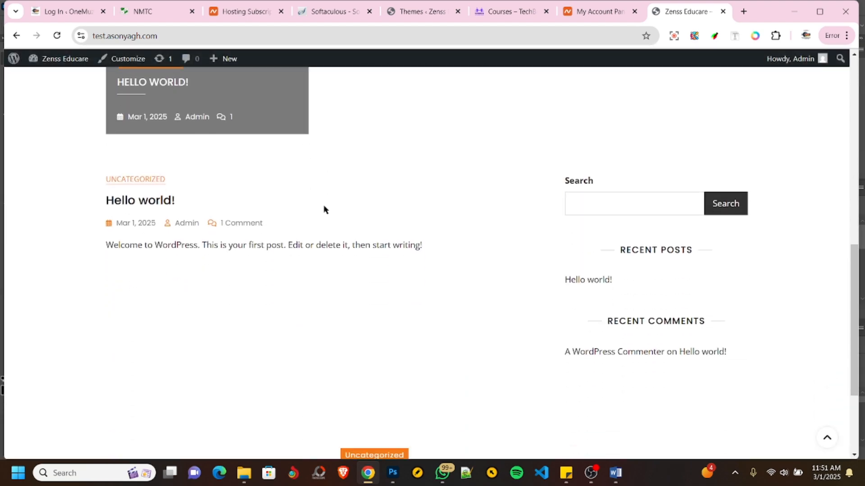
{"action": "scroll", "coordinate": [324, 209], "scroll_direction": "up", "scroll_amount": 10}
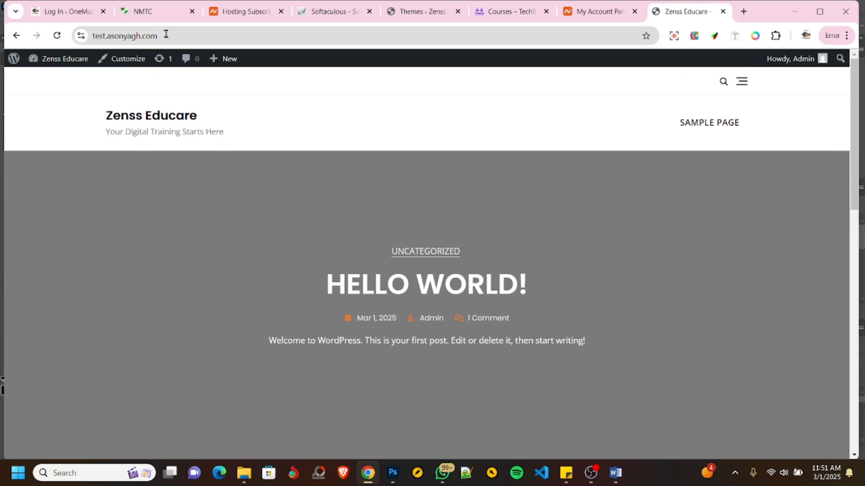
{"action": "left_click", "coordinate": [141, 18]}
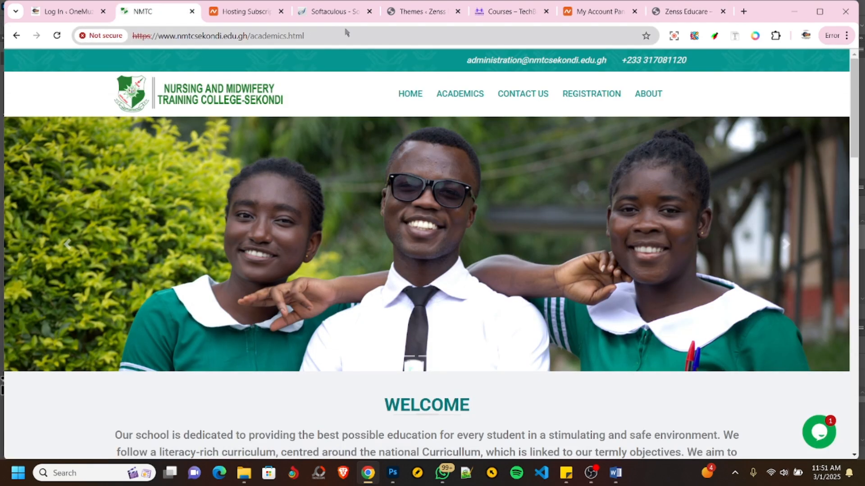
{"action": "left_click", "coordinate": [420, 12]}
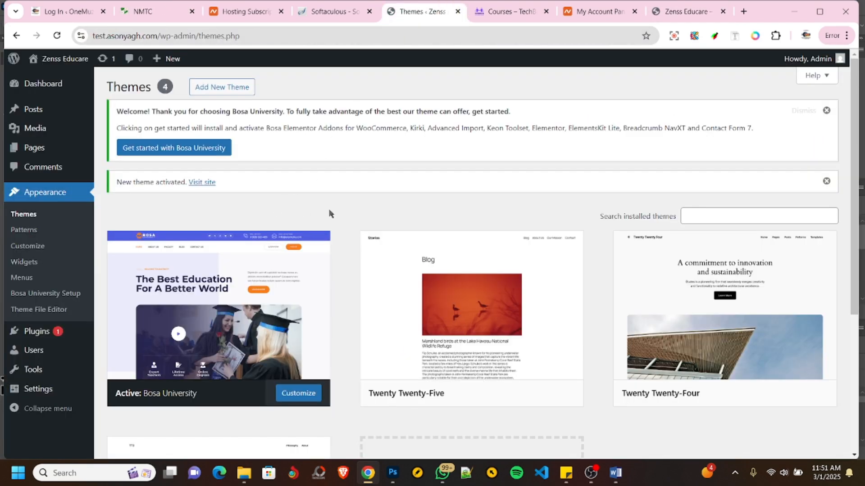
{"action": "scroll", "coordinate": [330, 213], "scroll_direction": "down", "scroll_amount": 5}
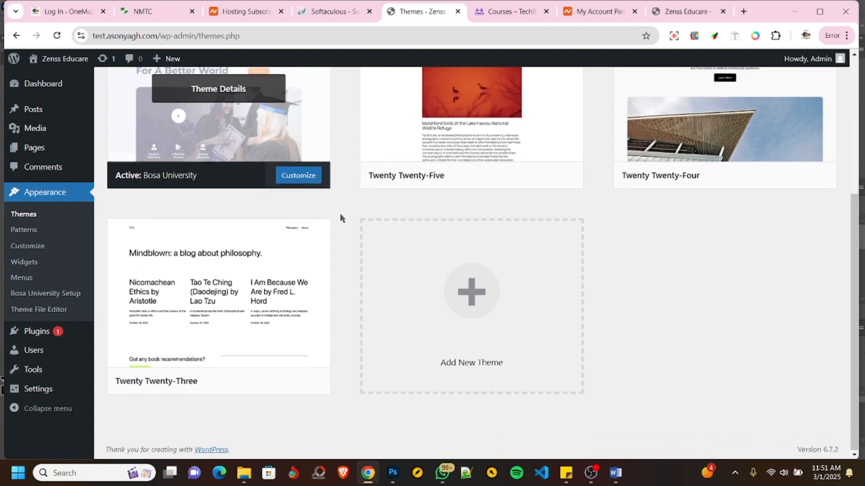
- Dismiss the Bosa University welcome notice on the themes page and look over the installed themes
{"action": "scroll", "coordinate": [377, 295], "scroll_direction": "up", "scroll_amount": 5}
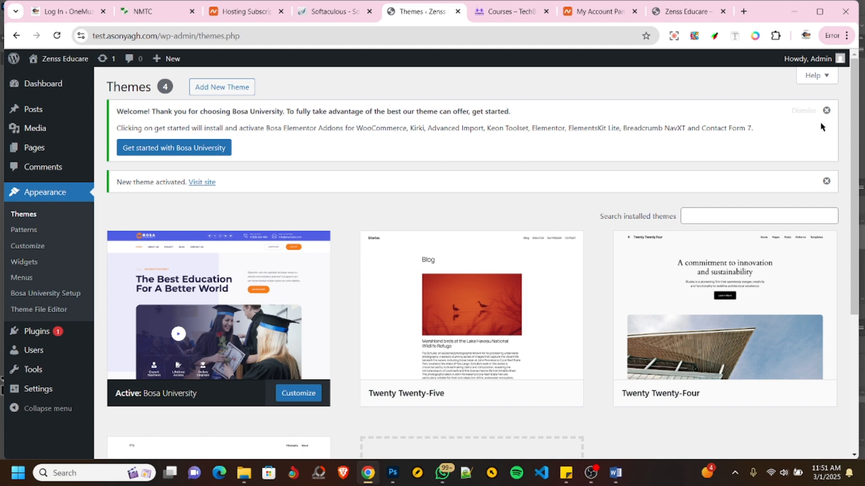
{"action": "left_click", "coordinate": [826, 111]}
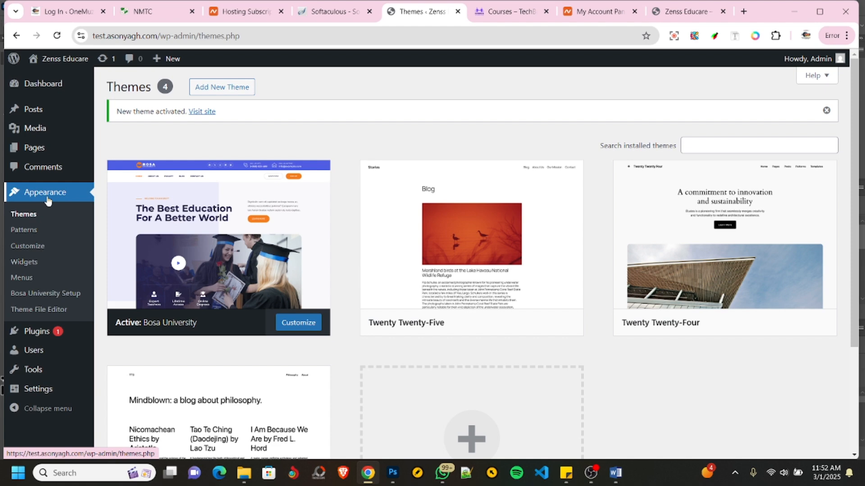
{"action": "scroll", "coordinate": [54, 198], "scroll_direction": "down", "scroll_amount": 3}
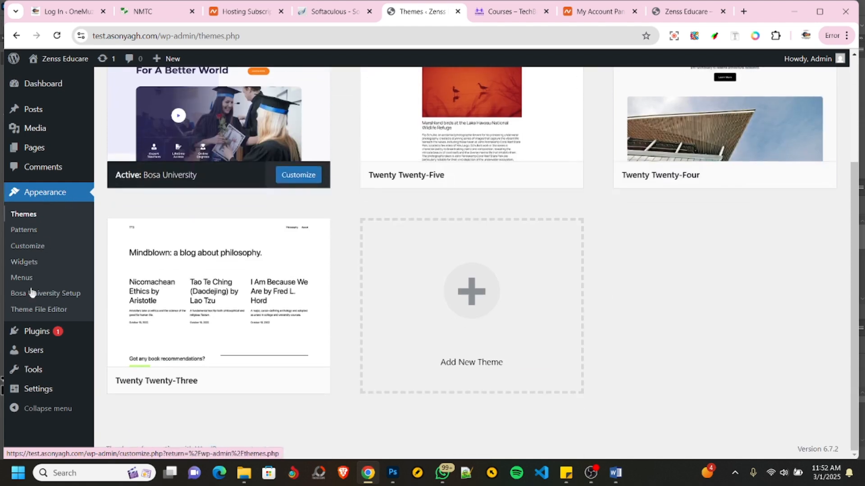
- Delete the preinstalled Akismet Anti-spam and Hello Dolly plugins together with a bulk action
{"action": "left_click", "coordinate": [35, 337]}
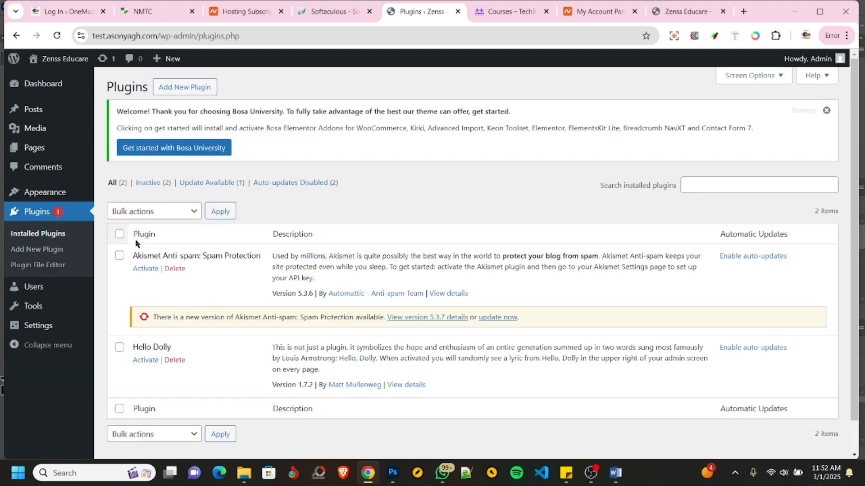
{"action": "scroll", "coordinate": [208, 247], "scroll_direction": "down", "scroll_amount": 1}
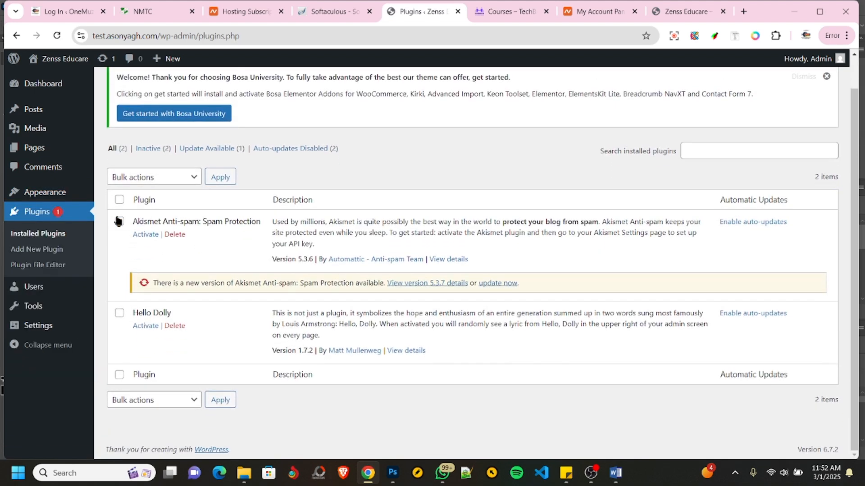
{"action": "left_click", "coordinate": [119, 222]}
{"action": "left_click", "coordinate": [119, 313]}
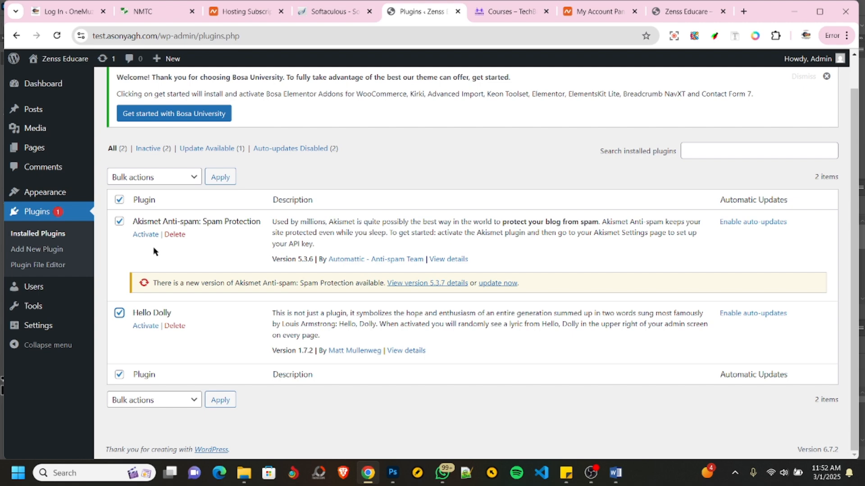
{"action": "left_click", "coordinate": [153, 181]}
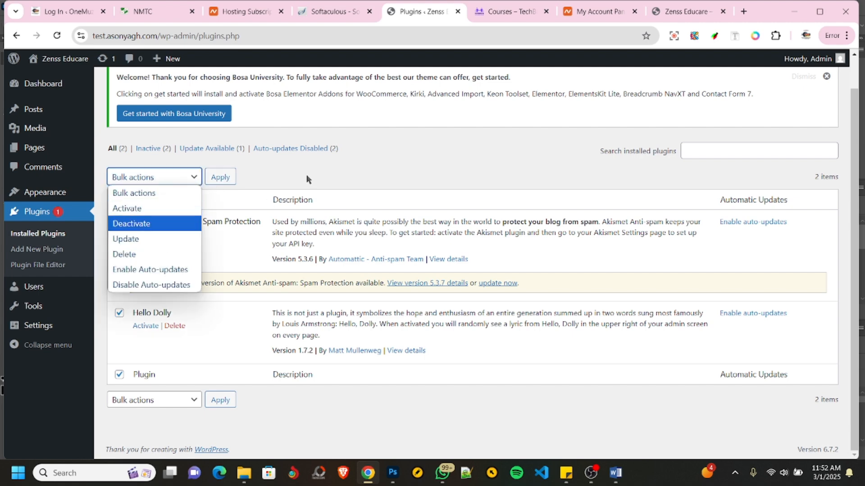
{"action": "left_click", "coordinate": [153, 255]}
{"action": "left_click", "coordinate": [221, 181]}
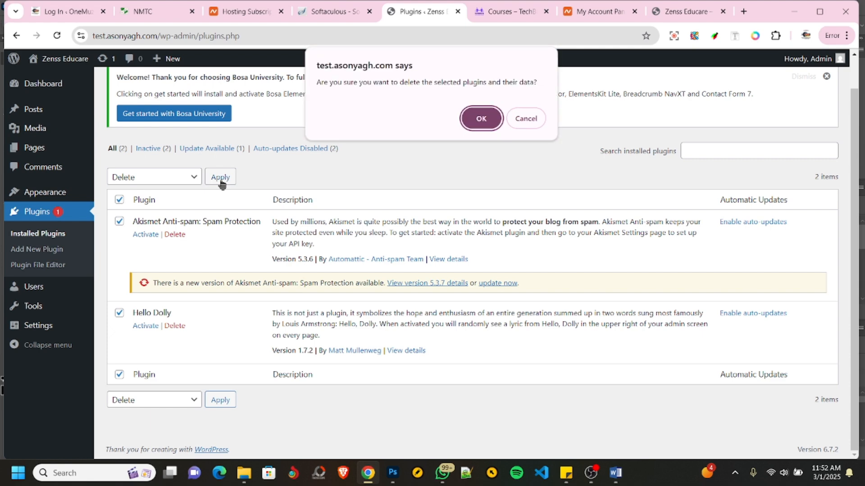
{"action": "left_click", "coordinate": [474, 118]}
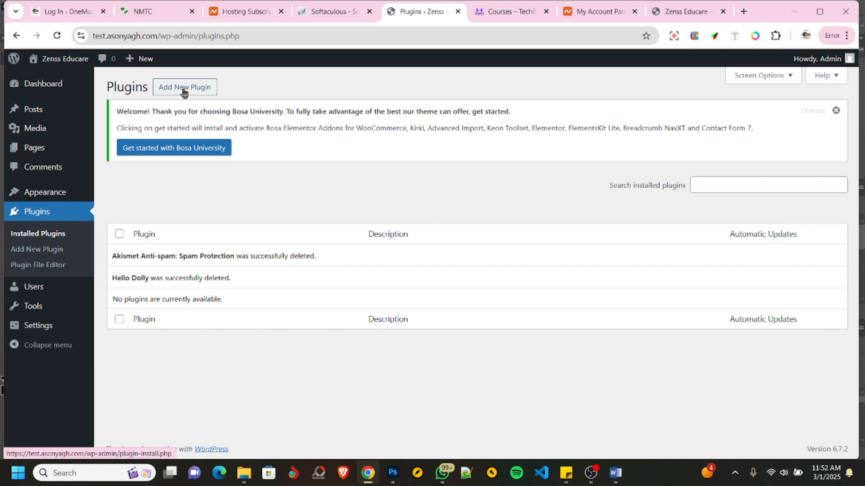
- Search the plugin directory for "elementor" and install Elementor Website Builder and ElementsKit Elementor addons without activating them
{"action": "left_click", "coordinate": [184, 92]}
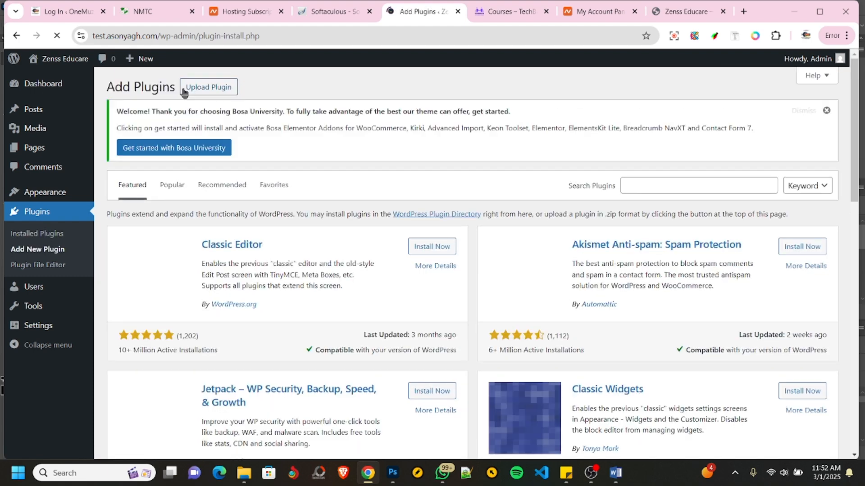
{"action": "left_click", "coordinate": [646, 184]}
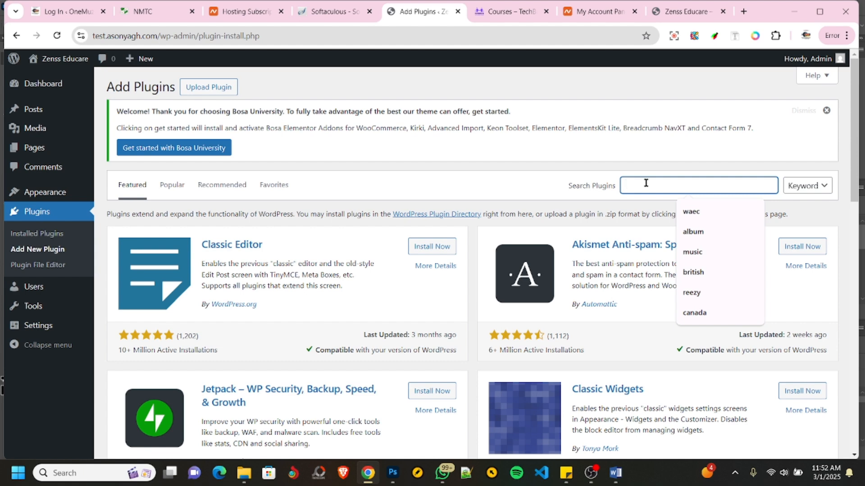
{"action": "type", "text": "e"}
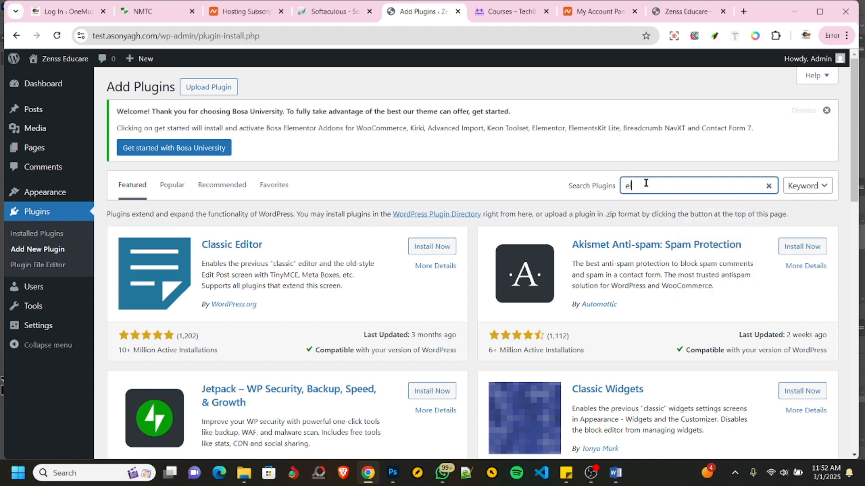
{"action": "type", "text": "lementor"}
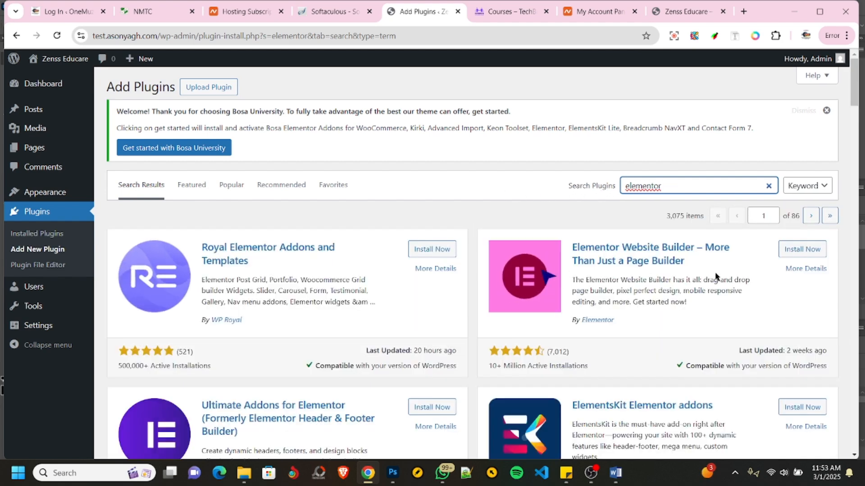
{"action": "left_click", "coordinate": [802, 250]}
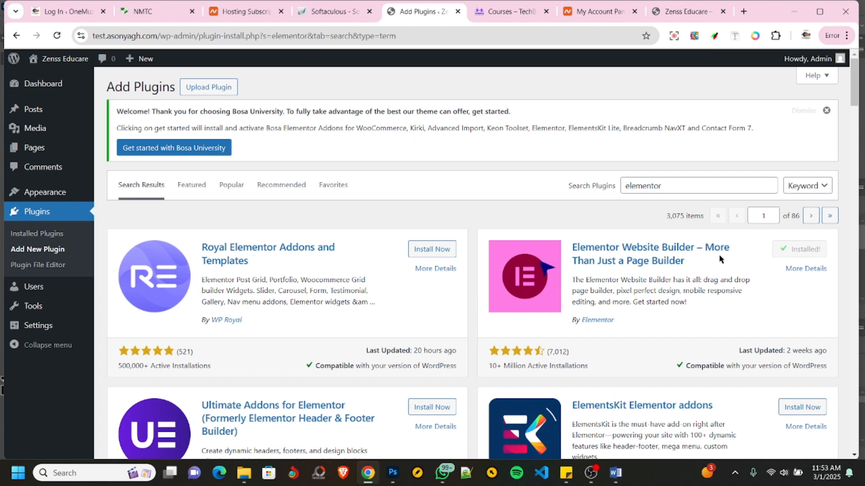
{"action": "scroll", "coordinate": [644, 354], "scroll_direction": "down", "scroll_amount": 1}
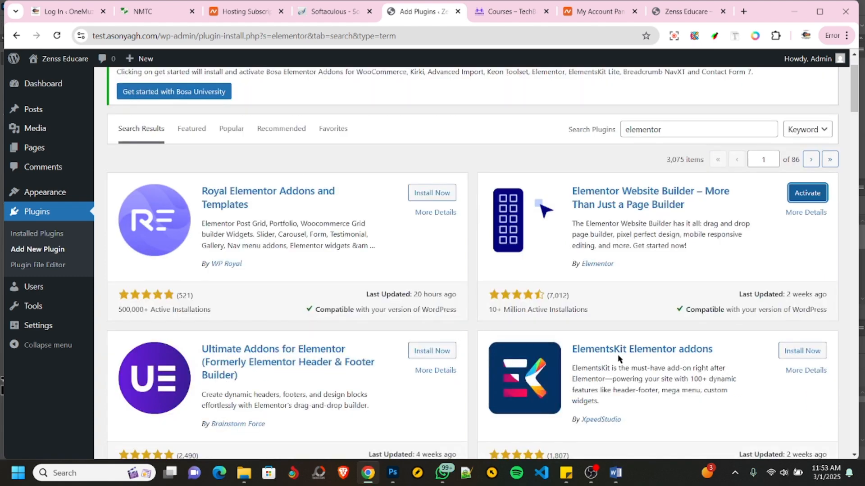
{"action": "left_click", "coordinate": [793, 354]}
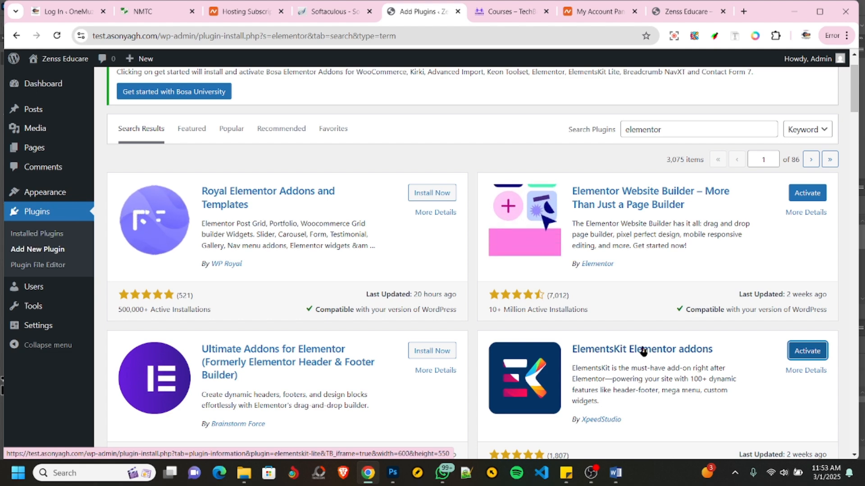
- Clear the plugin search and install Contact Form 7 from the general listing
{"action": "scroll", "coordinate": [655, 270], "scroll_direction": "up", "scroll_amount": 2}
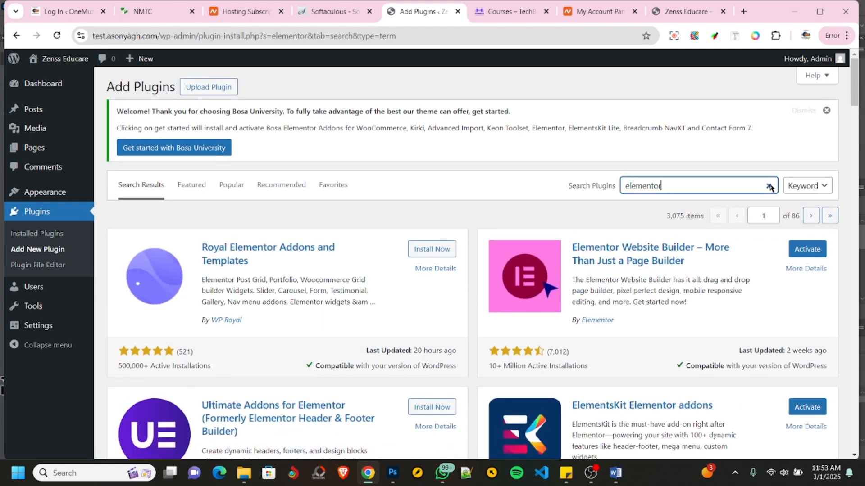
{"action": "left_click", "coordinate": [770, 187]}
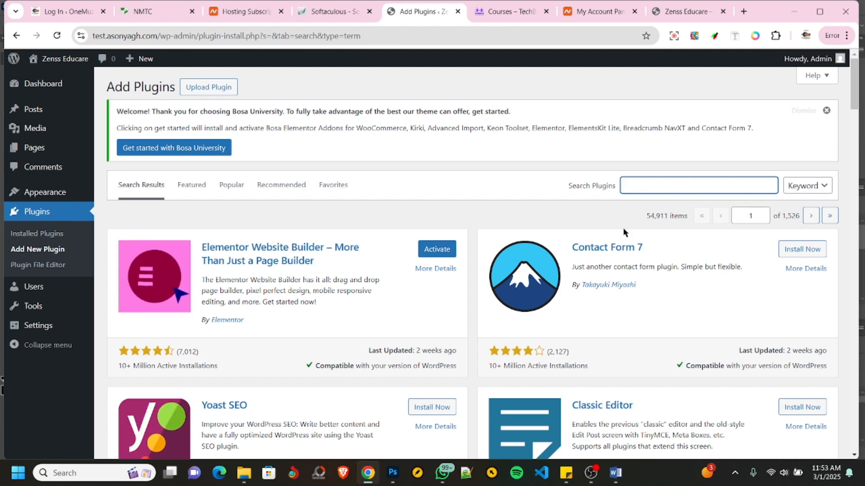
{"action": "left_click", "coordinate": [798, 252]}
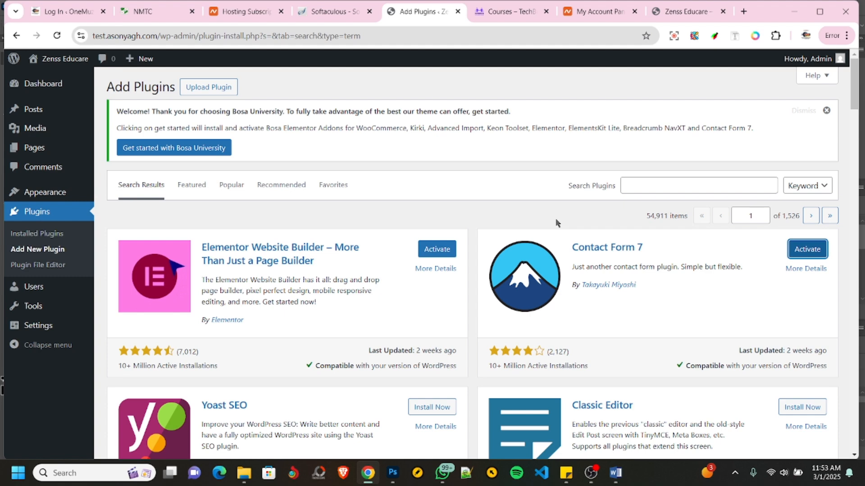
- Search the plugin directory for "sina" and install Sina Extension for Elementor
{"action": "left_click", "coordinate": [644, 183]}
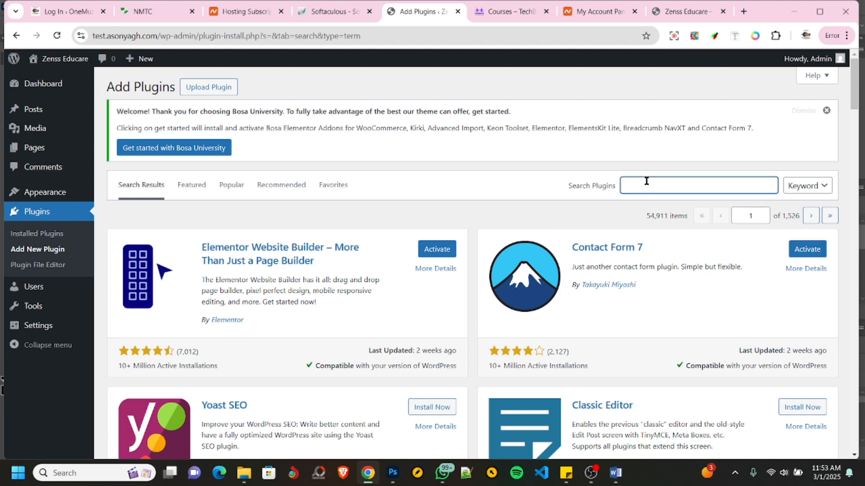
{"action": "type", "text": "sina"}
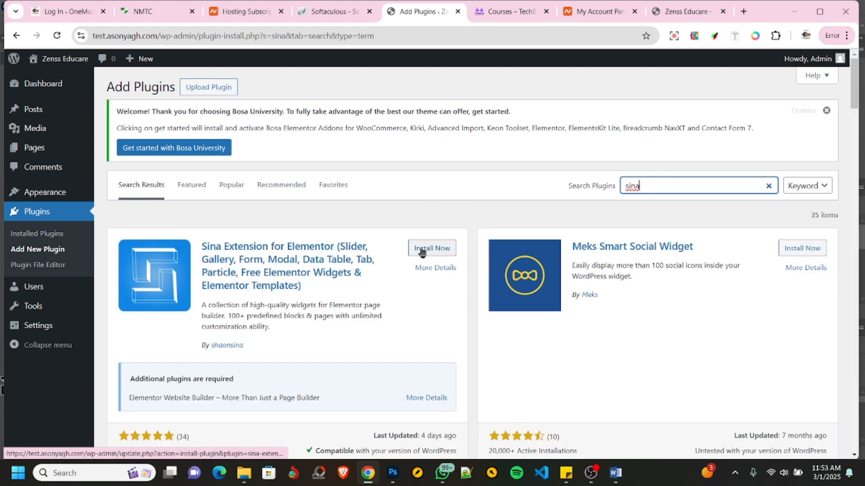
{"action": "left_click", "coordinate": [422, 249]}
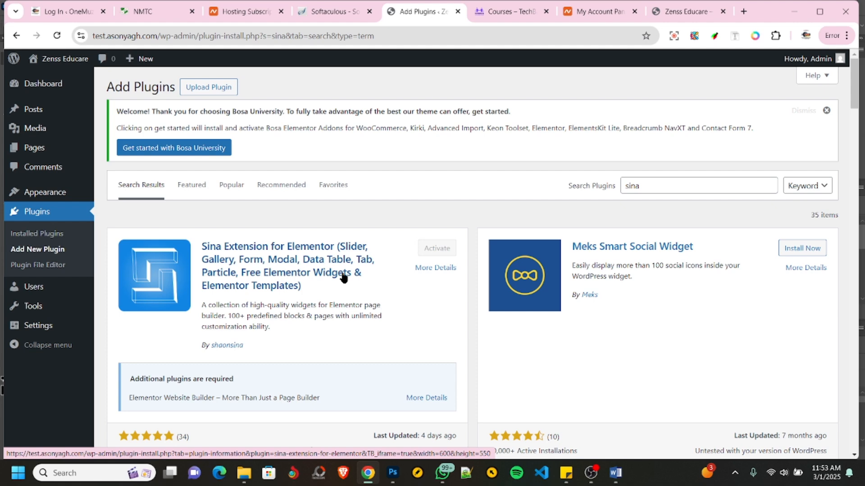
{"action": "scroll", "coordinate": [387, 251], "scroll_direction": "down", "scroll_amount": 3}
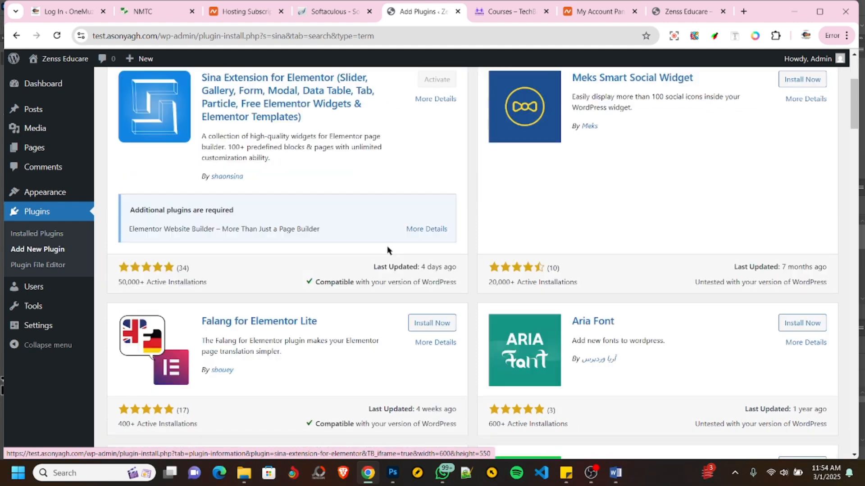
{"action": "scroll", "coordinate": [388, 251], "scroll_direction": "up", "scroll_amount": 3}
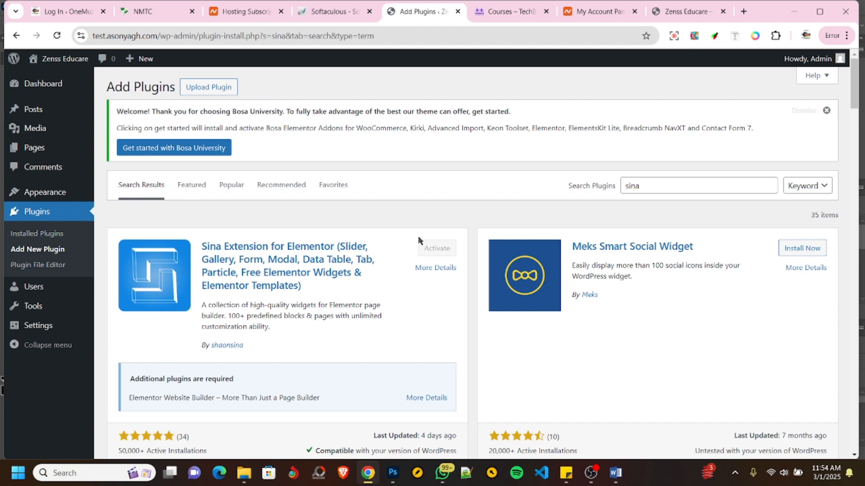
- Search the plugin directory for "wpschoolpress", check the plugin's details, and install School Management System – WPSchoolPress
{"action": "left_click", "coordinate": [769, 185]}
{"action": "left_click", "coordinate": [769, 186]}
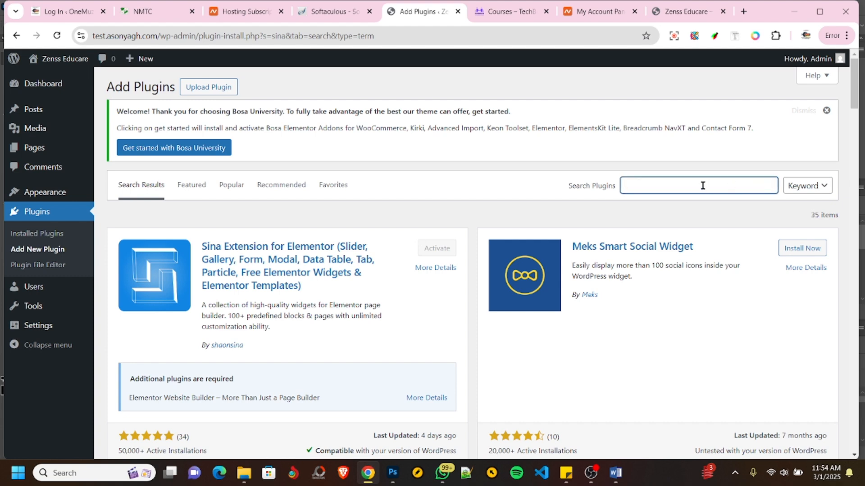
{"action": "type", "text": "w"}
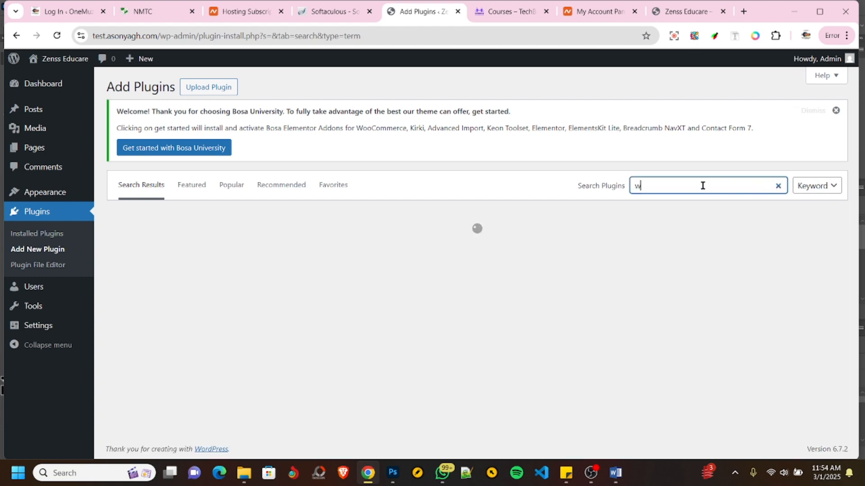
{"action": "type", "text": "pschool"}
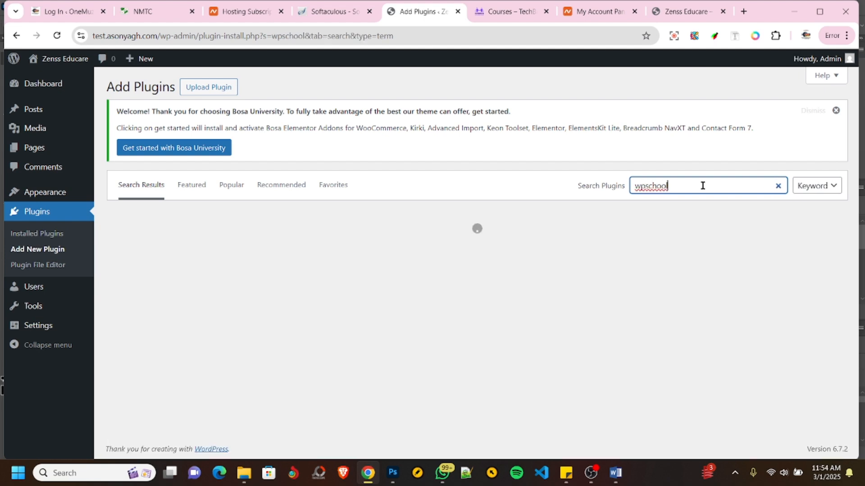
{"action": "type", "text": "pr"}
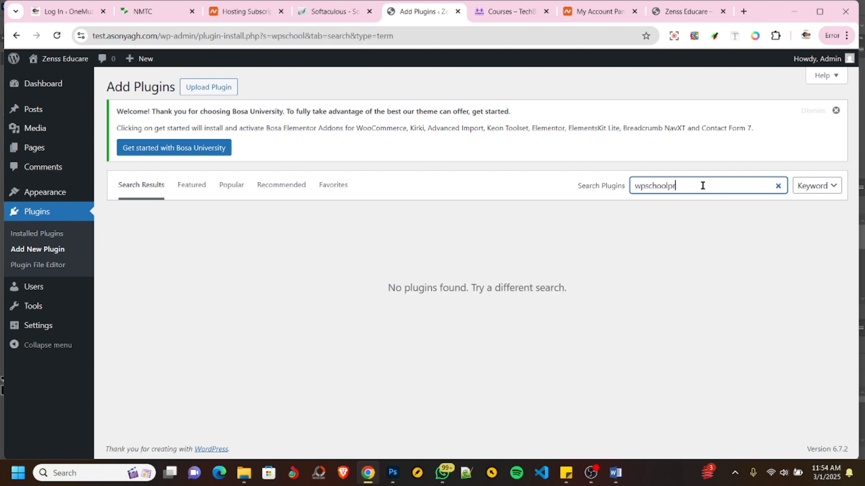
{"action": "type", "text": "ess"}
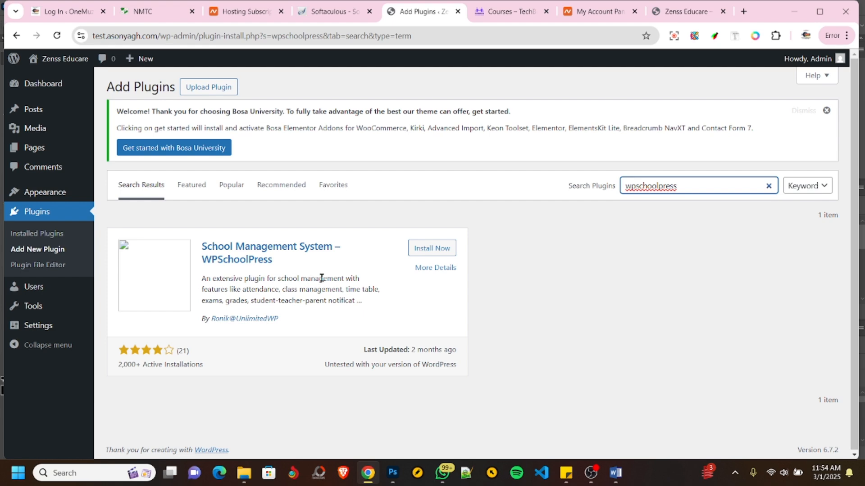
{"action": "left_click", "coordinate": [276, 248]}
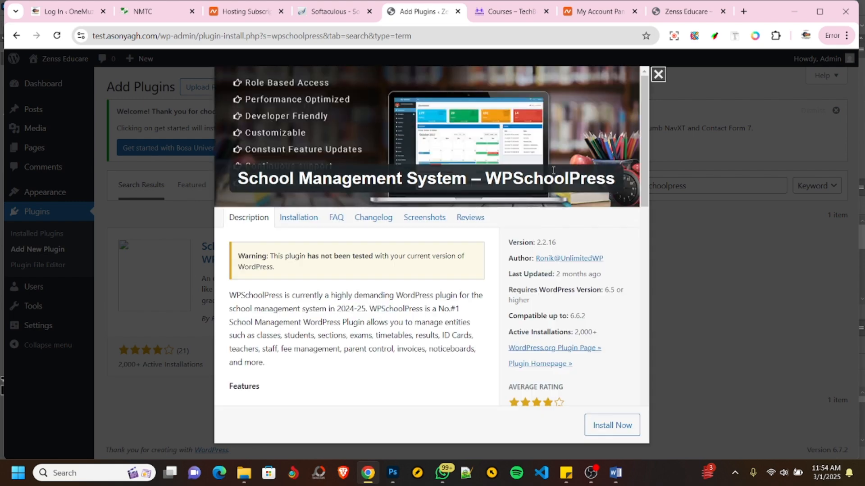
{"action": "left_click", "coordinate": [658, 74]}
{"action": "left_click", "coordinate": [428, 250]}
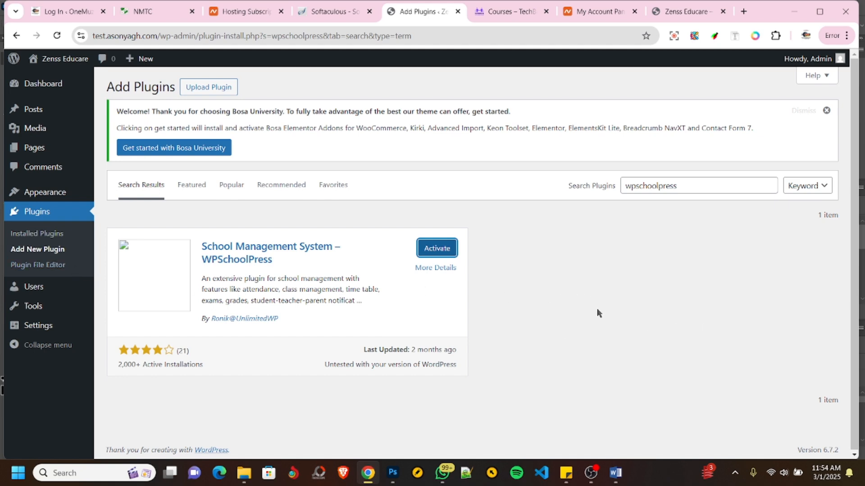
- Bulk-activate all selectable plugins in the installed plugins list and review which ones remain inactive
{"action": "left_click", "coordinate": [34, 234]}
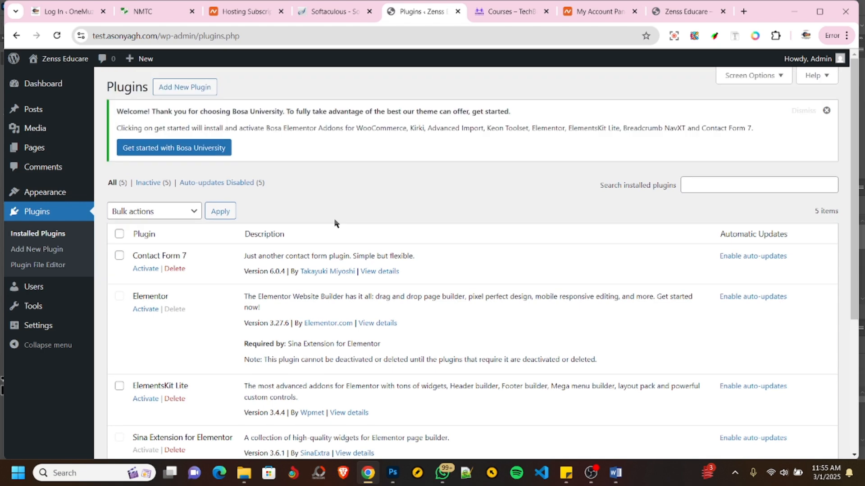
{"action": "left_click", "coordinate": [119, 234]}
{"action": "left_click", "coordinate": [168, 217]}
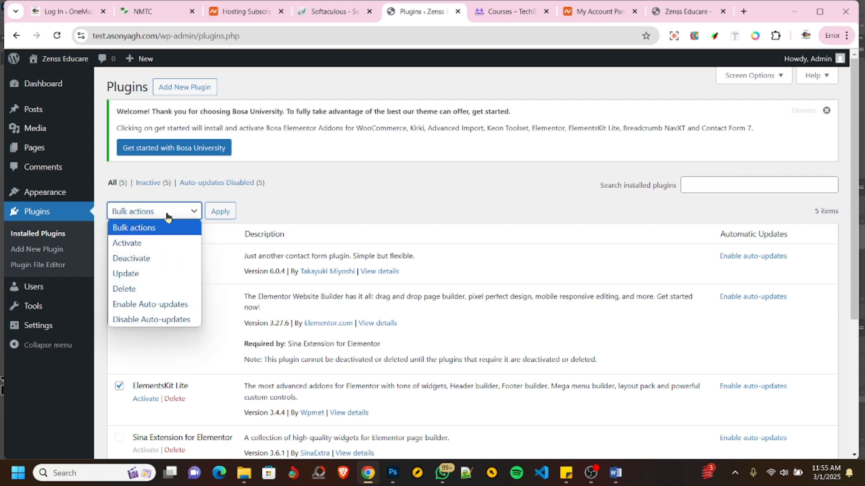
{"action": "left_click", "coordinate": [155, 242]}
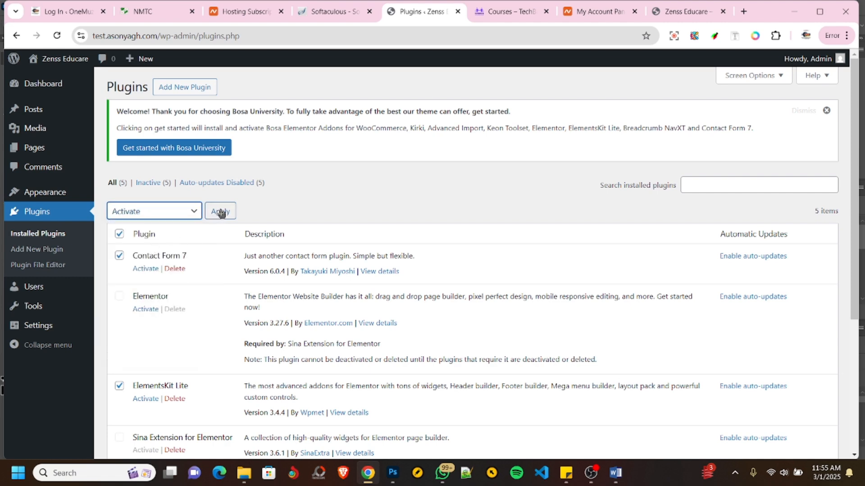
{"action": "left_click", "coordinate": [221, 212]}
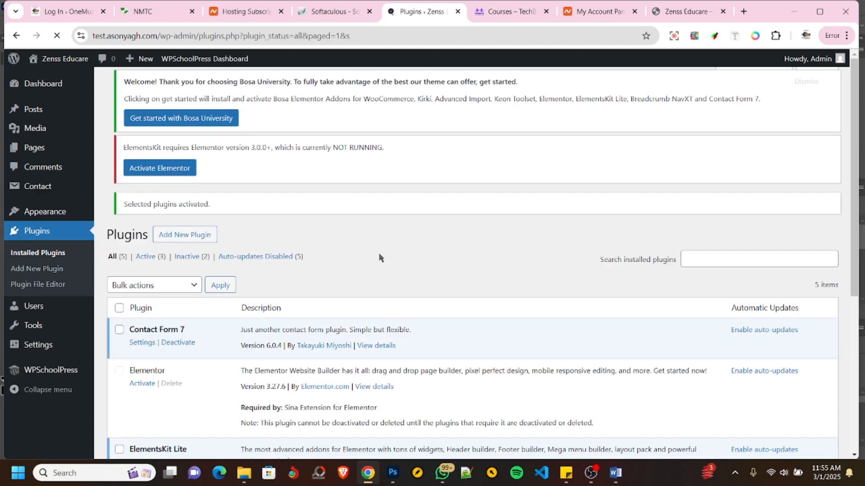
{"action": "scroll", "coordinate": [257, 267], "scroll_direction": "down", "scroll_amount": 5}
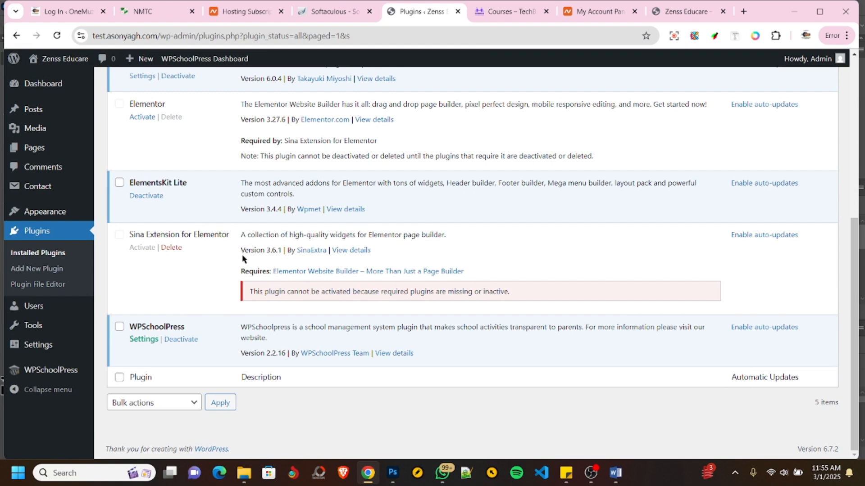
- Activate the Elementor plugin, followed by Sina Extension for Elementor, from the installed plugins list
{"action": "scroll", "coordinate": [243, 259], "scroll_direction": "up", "scroll_amount": 1}
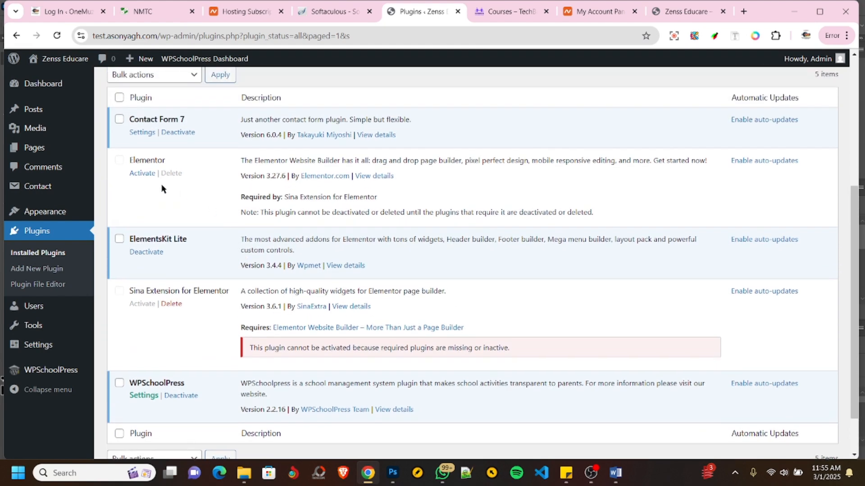
{"action": "left_click", "coordinate": [142, 175]}
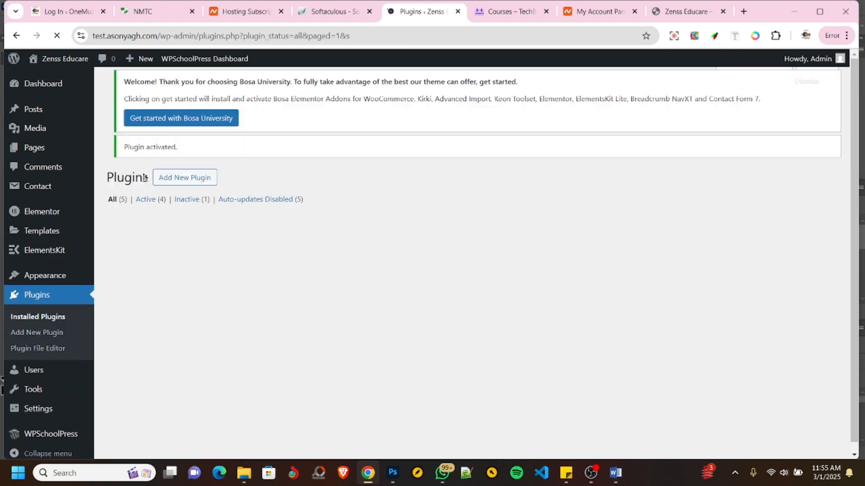
{"action": "scroll", "coordinate": [218, 259], "scroll_direction": "down", "scroll_amount": 5}
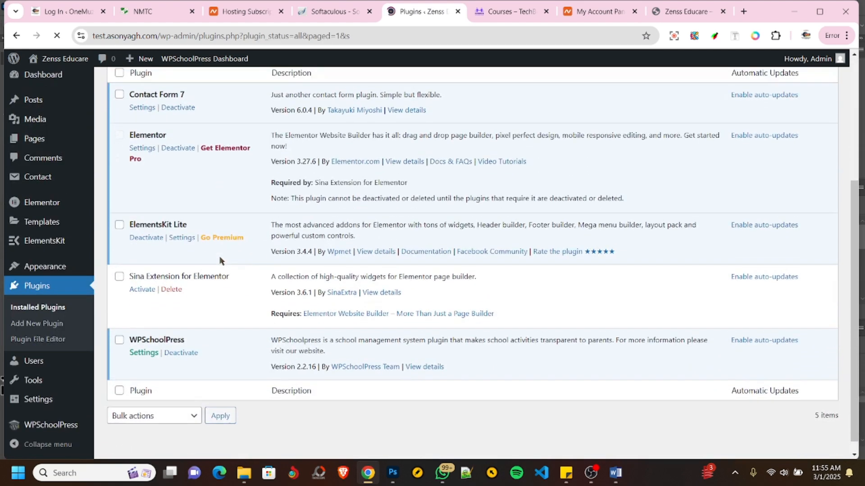
{"action": "left_click", "coordinate": [140, 276]}
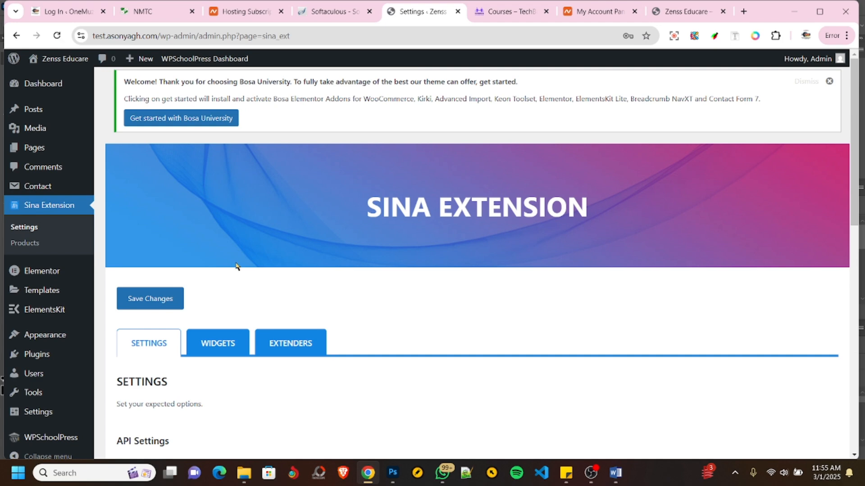
{"action": "scroll", "coordinate": [314, 266], "scroll_direction": "down", "scroll_amount": 10}
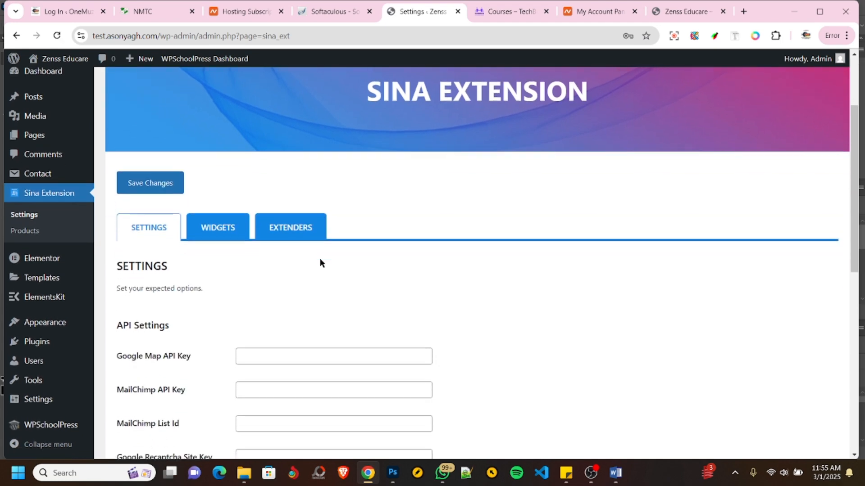
{"action": "scroll", "coordinate": [564, 269], "scroll_direction": "up", "scroll_amount": 10}
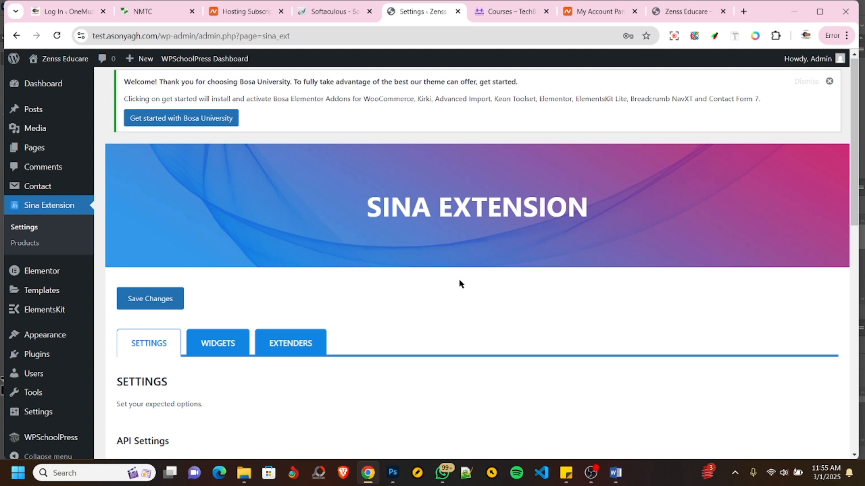
- Start a new page from the site's page list and title it "Home"
{"action": "mouse_move", "coordinate": [30, 149]}
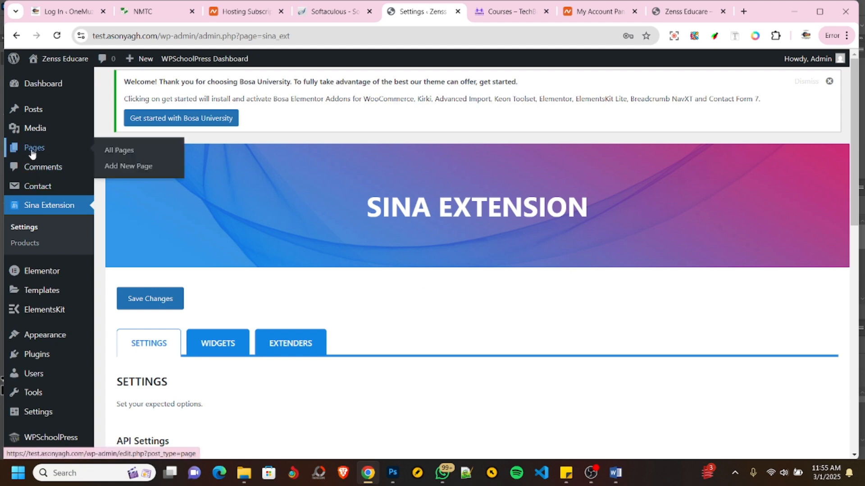
{"action": "left_click", "coordinate": [32, 150]}
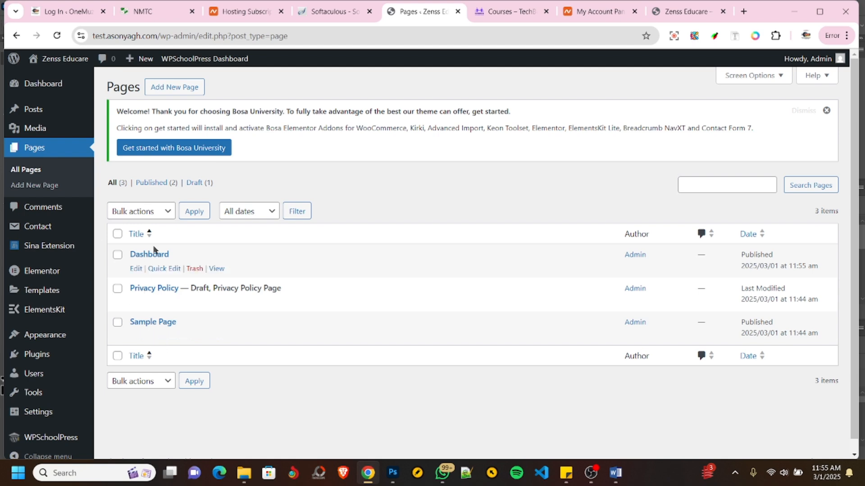
{"action": "mouse_move", "coordinate": [148, 319]}
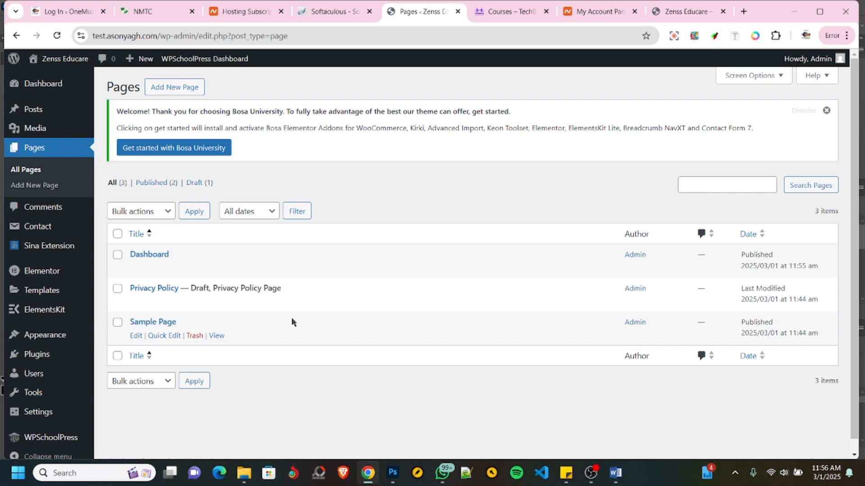
{"action": "left_click", "coordinate": [181, 92]}
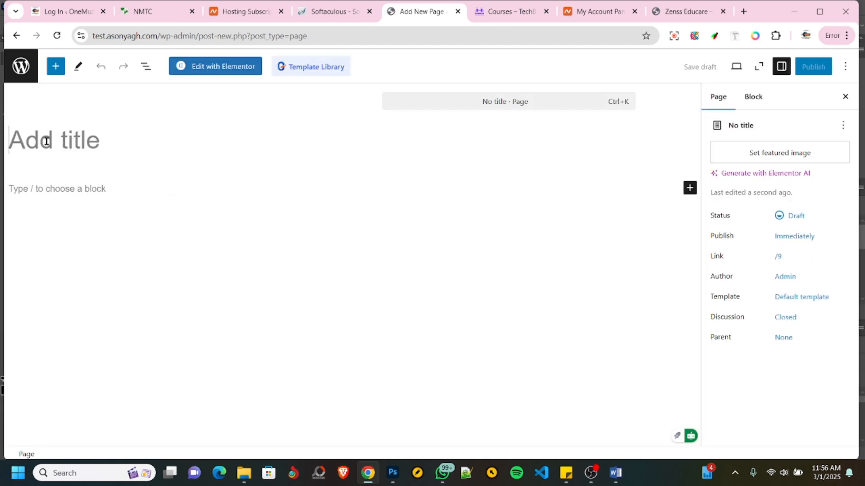
{"action": "type", "text": "Home"}
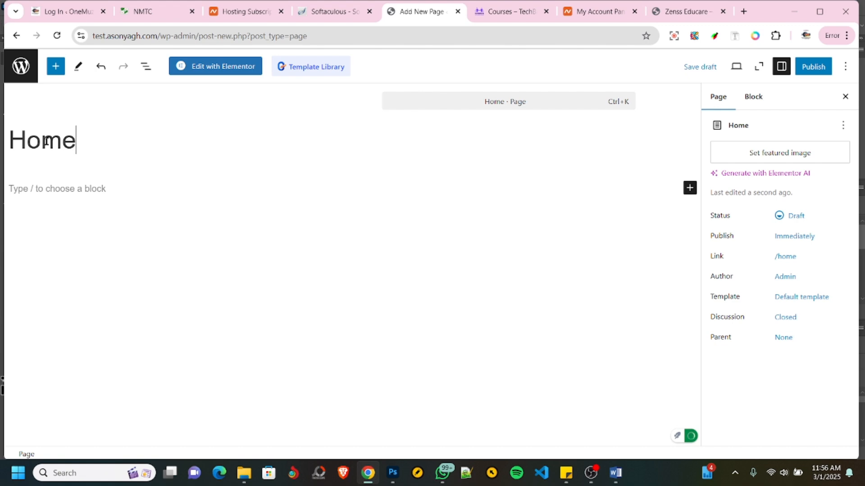
- Assign the Elementor Full Width template to the Home page and publish it
{"action": "left_click", "coordinate": [808, 302]}
{"action": "left_click", "coordinate": [746, 390]}
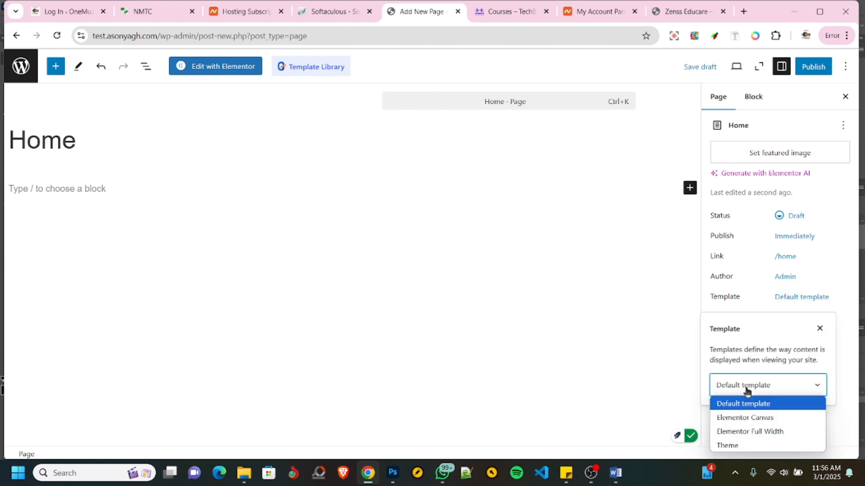
{"action": "left_click", "coordinate": [764, 432]}
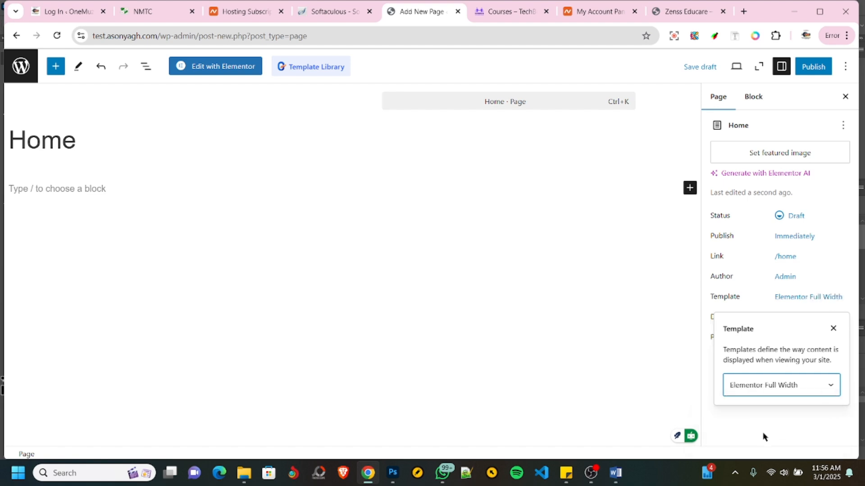
{"action": "left_click", "coordinate": [812, 68]}
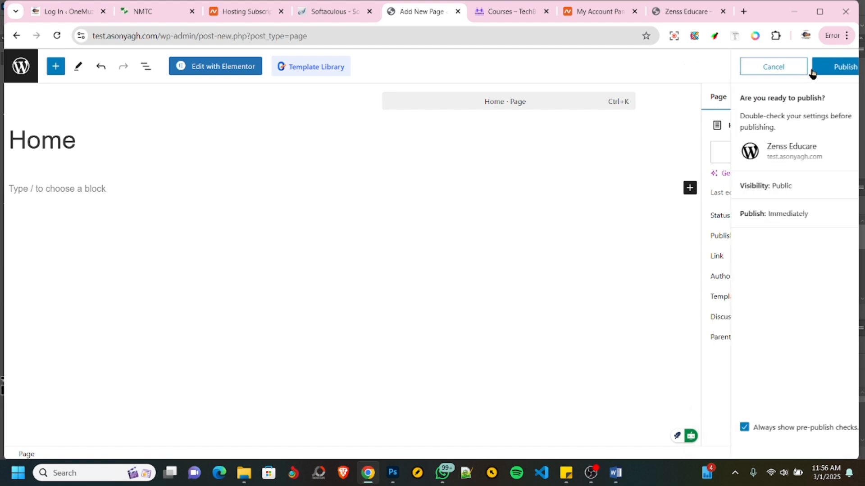
{"action": "left_click", "coordinate": [814, 70]}
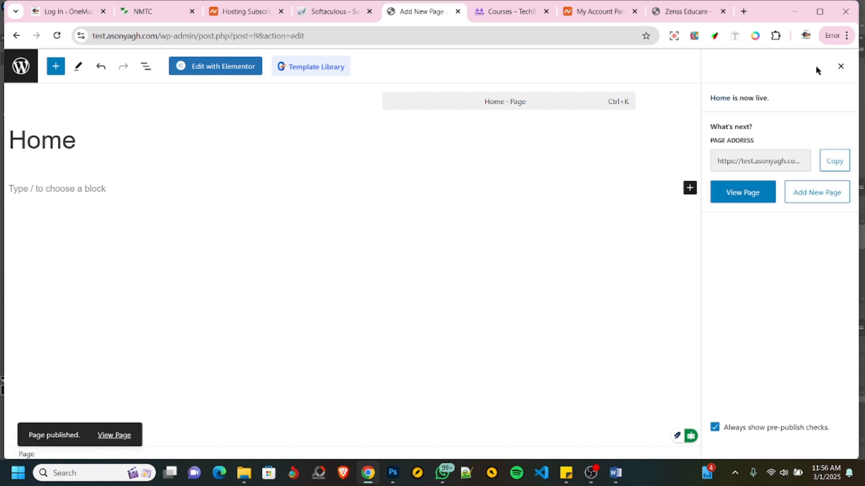
- View the published Home page and compare it with the reloaded front page of the site
{"action": "left_click", "coordinate": [744, 195]}
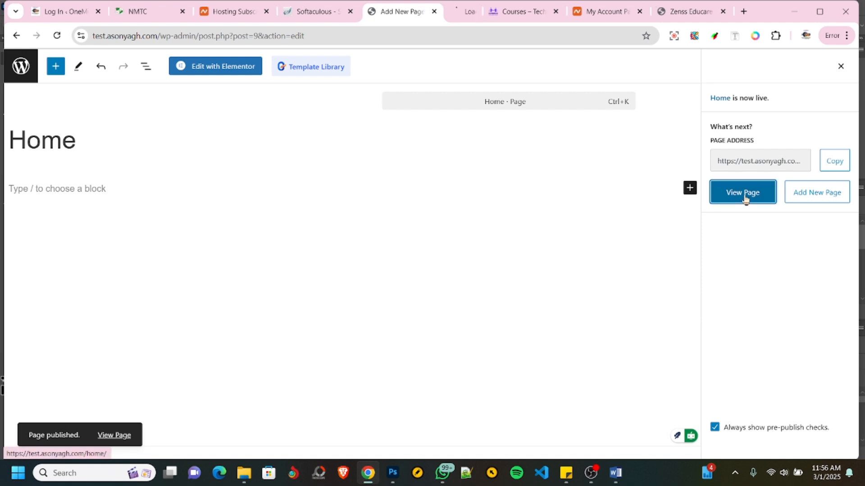
{"action": "left_click", "coordinate": [450, 11]}
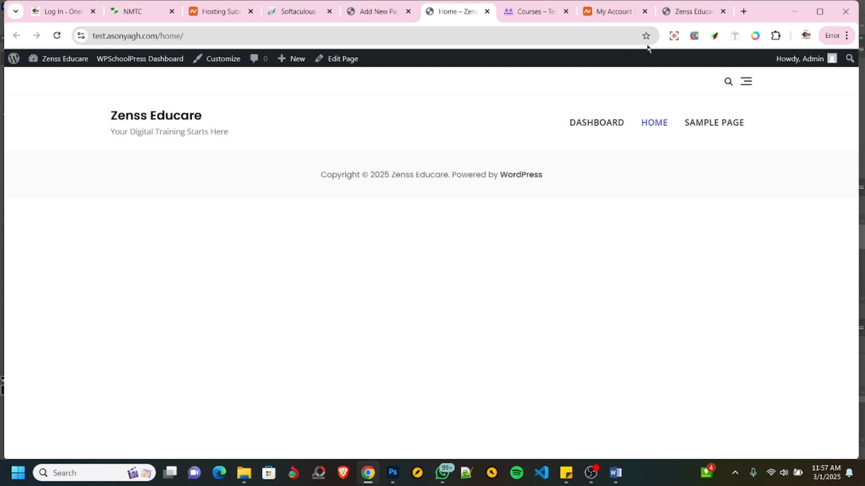
{"action": "left_click", "coordinate": [683, 11]}
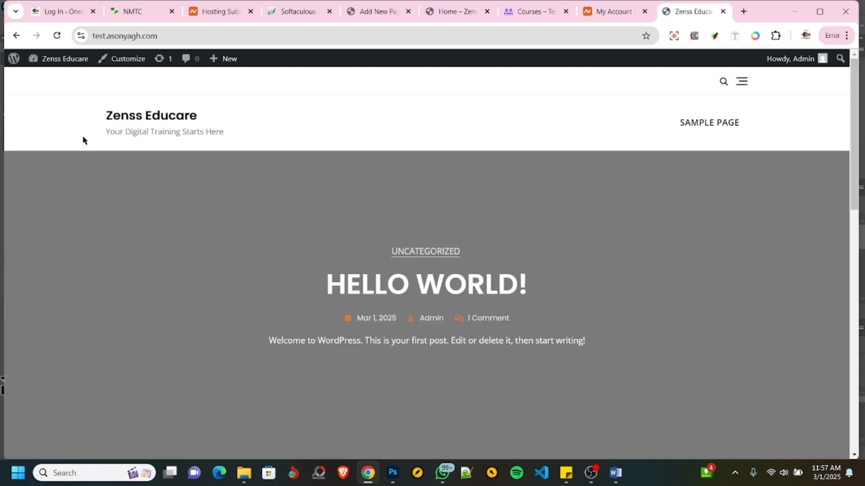
{"action": "left_click", "coordinate": [56, 36]}
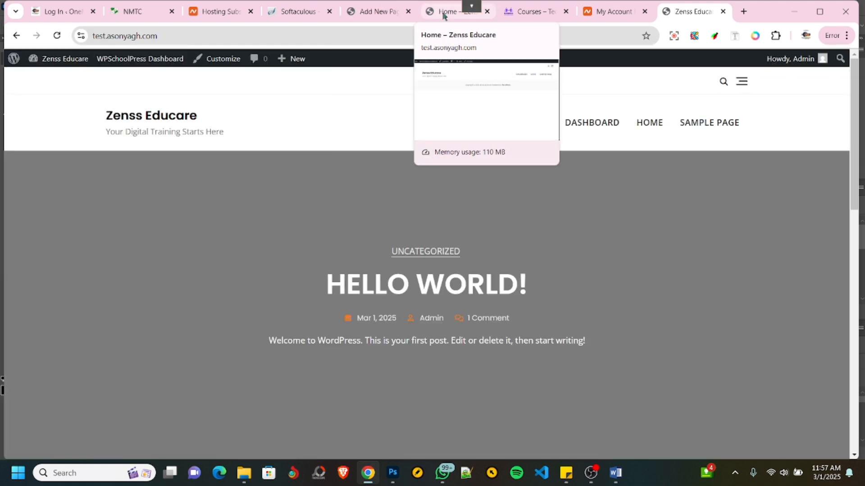
{"action": "left_click", "coordinate": [444, 13]}
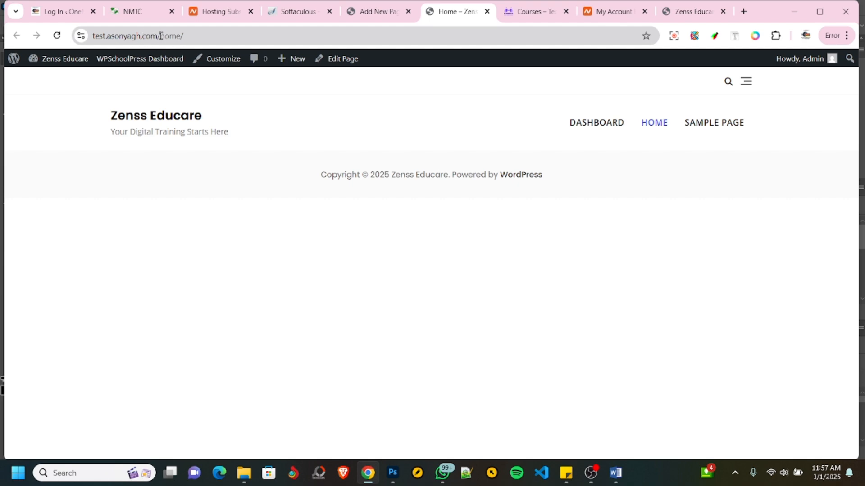
{"action": "left_click", "coordinate": [682, 14]}
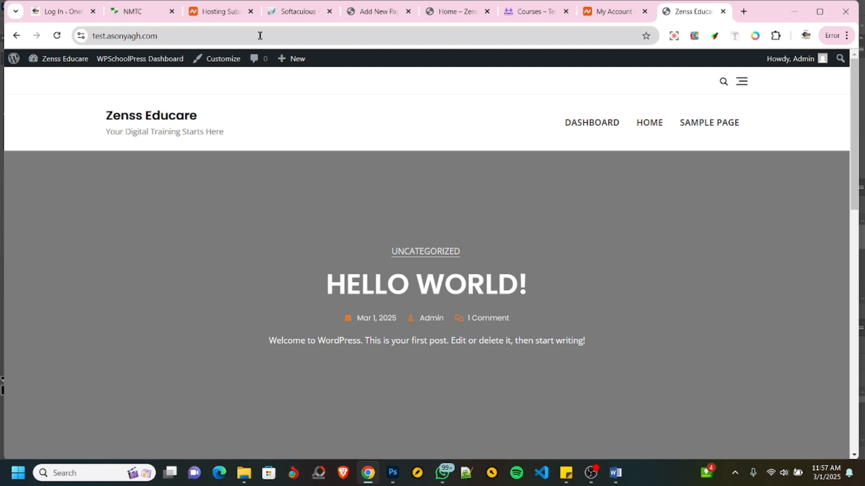
{"action": "left_click", "coordinate": [451, 14]}
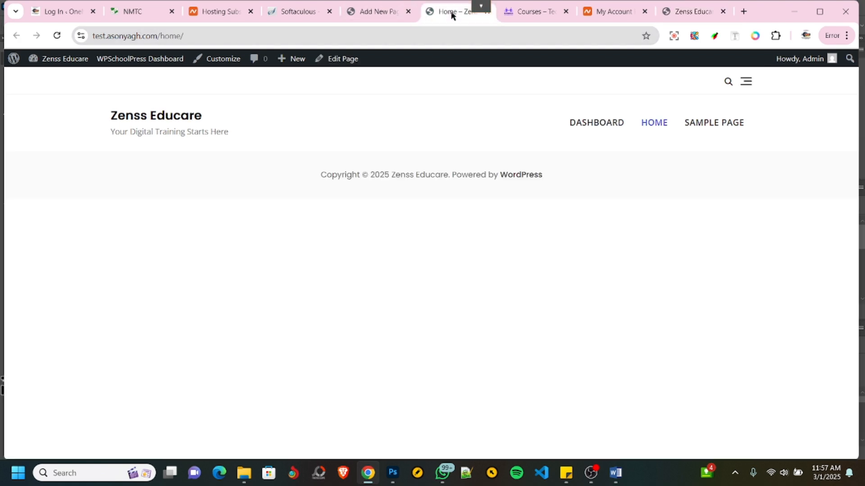
- In the Reading settings, make the site's homepage a static page using Home, and save the changes
{"action": "left_click", "coordinate": [373, 13]}
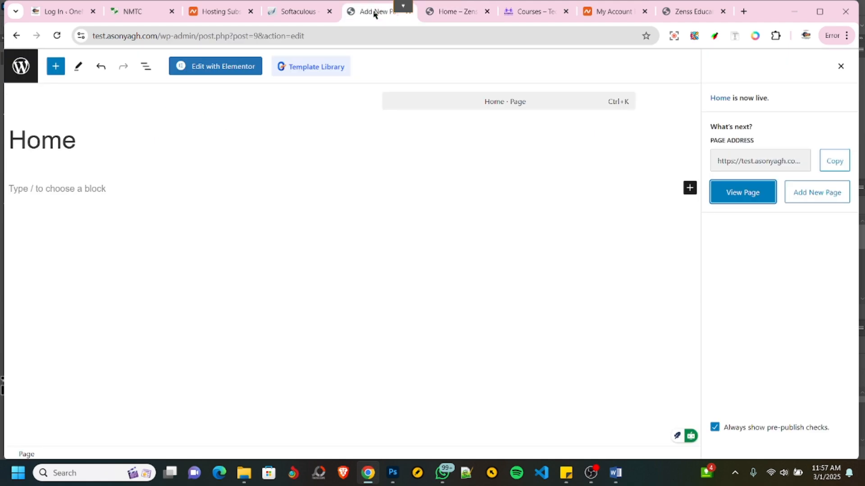
{"action": "left_click", "coordinate": [20, 70]}
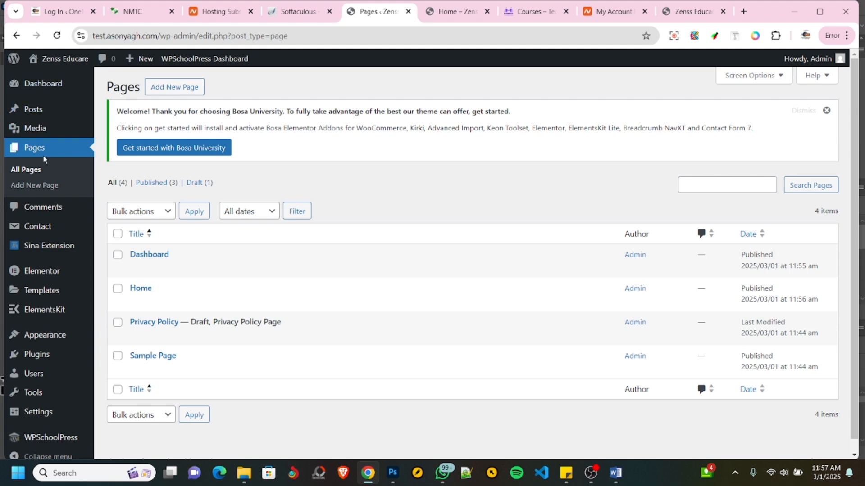
{"action": "scroll", "coordinate": [26, 259], "scroll_direction": "down", "scroll_amount": 1}
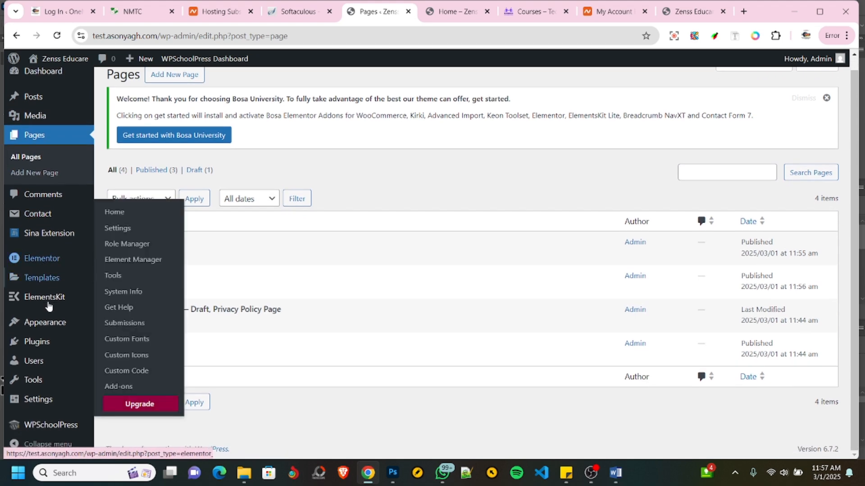
{"action": "mouse_move", "coordinate": [37, 403]}
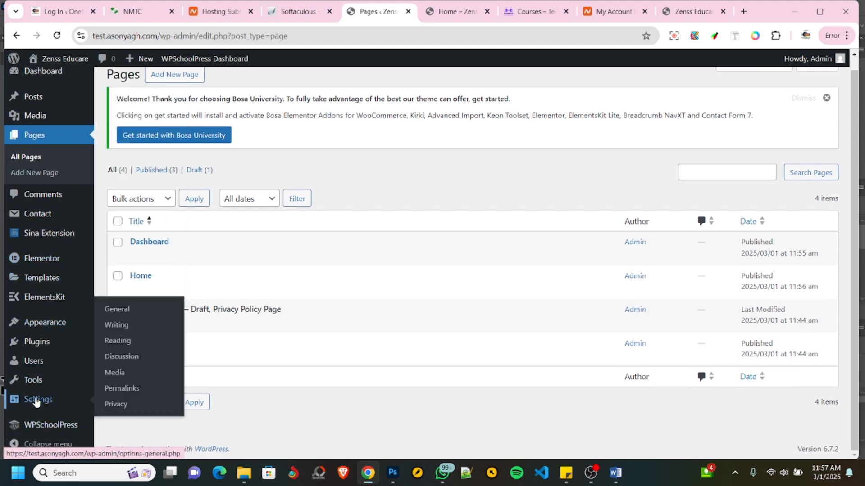
{"action": "left_click", "coordinate": [125, 345]}
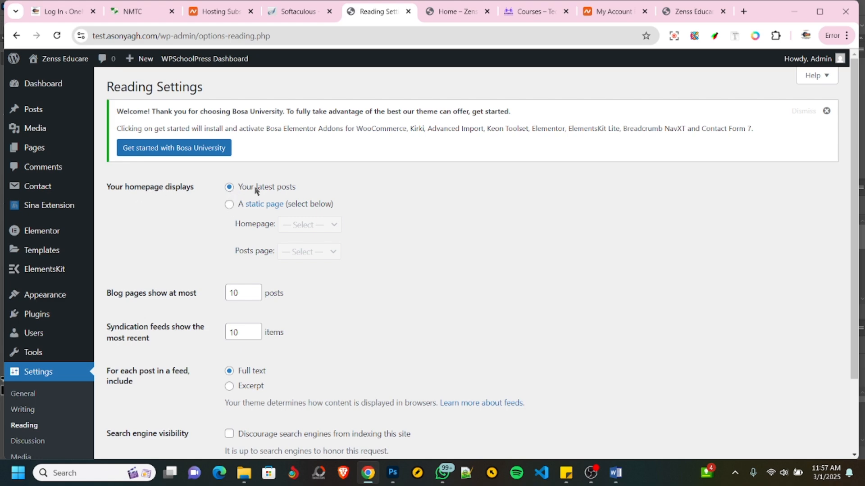
{"action": "left_click", "coordinate": [229, 205]}
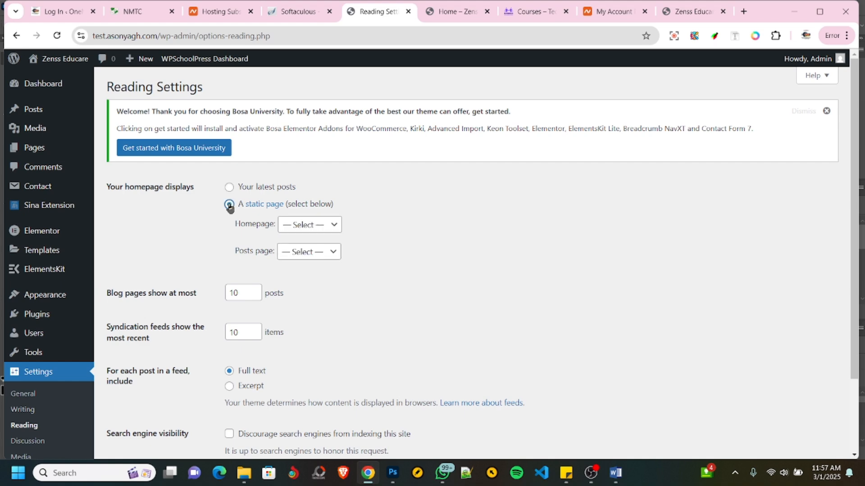
{"action": "left_click", "coordinate": [302, 233]}
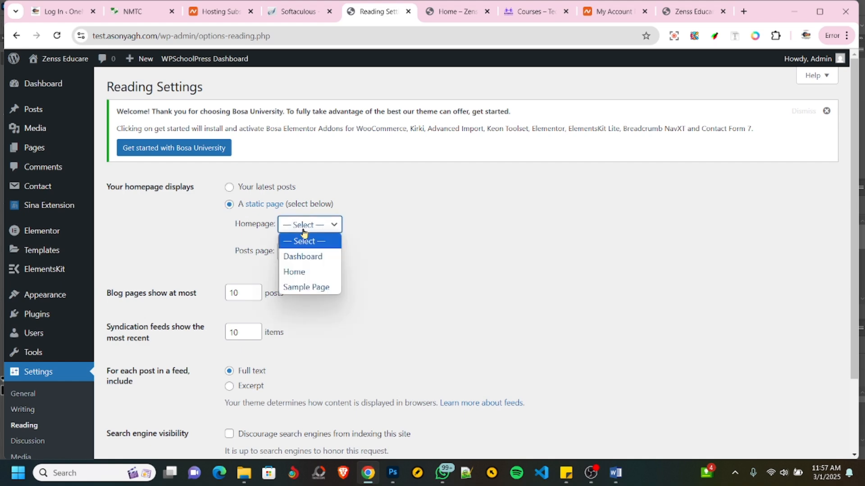
{"action": "left_click", "coordinate": [297, 273]}
{"action": "scroll", "coordinate": [178, 279], "scroll_direction": "down", "scroll_amount": 2}
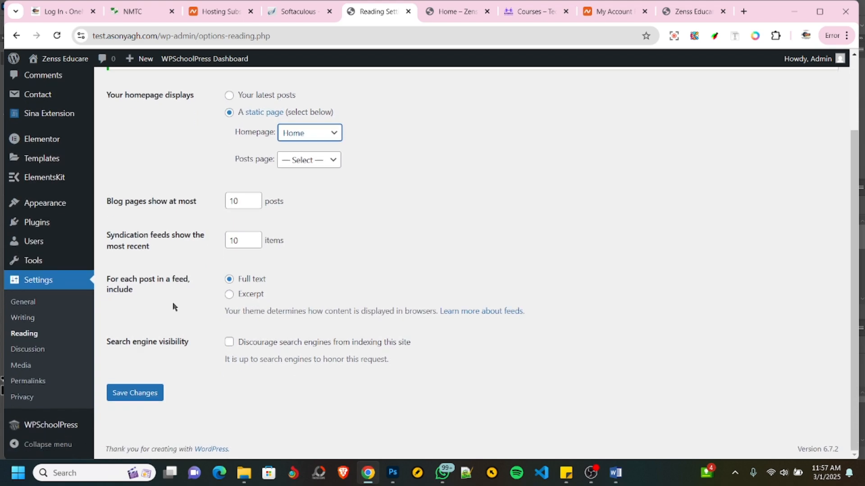
{"action": "left_click", "coordinate": [135, 394]}
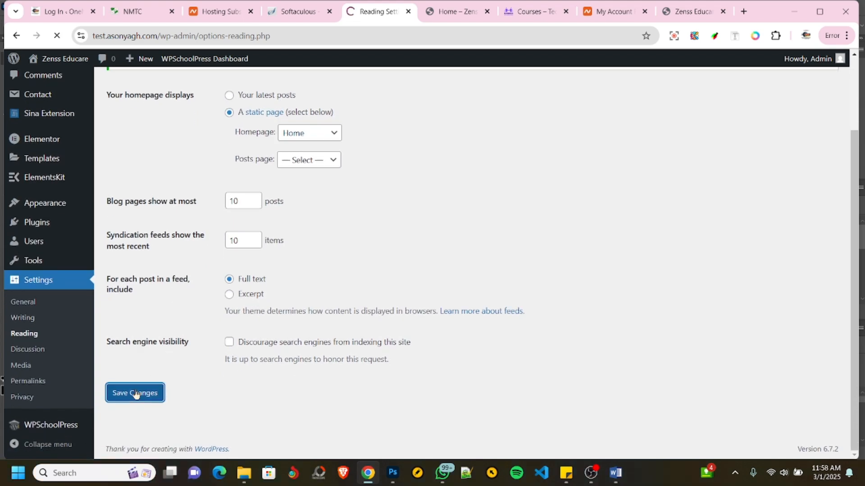
- Reload both open views of the live site to check which page is served as the front page
{"action": "left_click", "coordinate": [452, 10]}
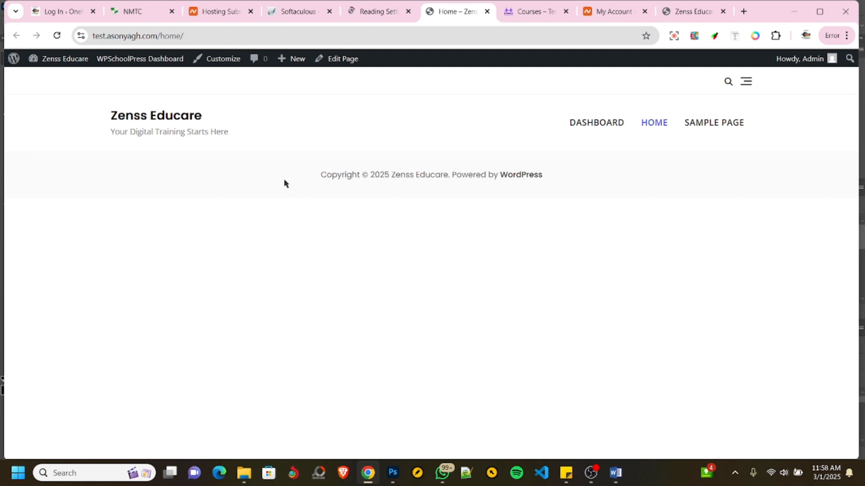
{"action": "left_click", "coordinate": [56, 36]}
{"action": "left_click", "coordinate": [681, 13]}
{"action": "left_click", "coordinate": [57, 36]}
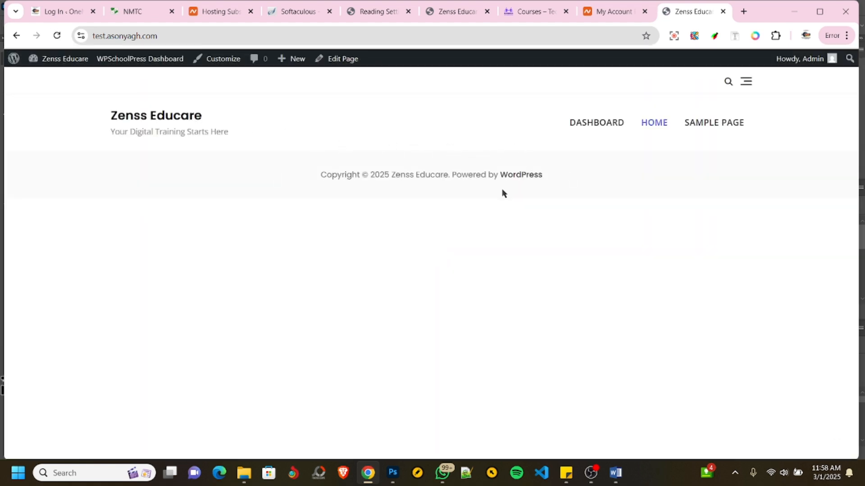
{"action": "left_click", "coordinate": [456, 12]}
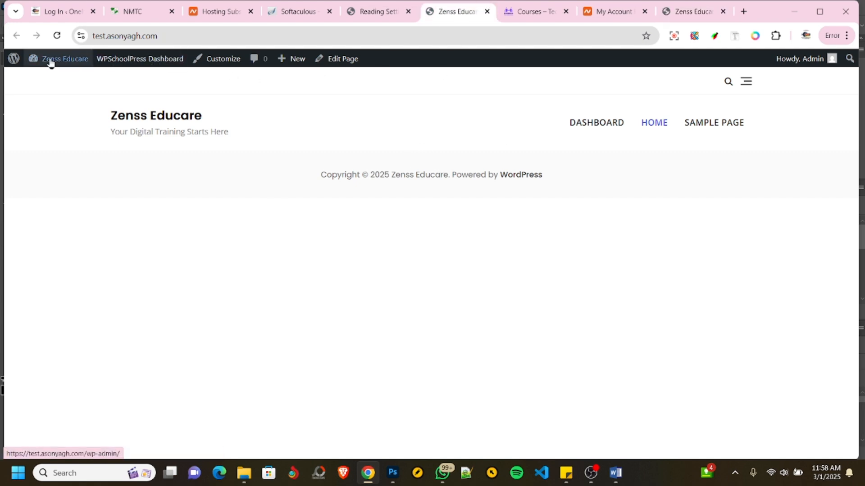
- Open the site's admin dashboard from the live view and bring up the list of all pages in the existing admin view
{"action": "mouse_move", "coordinate": [48, 62]}
{"action": "mouse_move", "coordinate": [14, 59]}
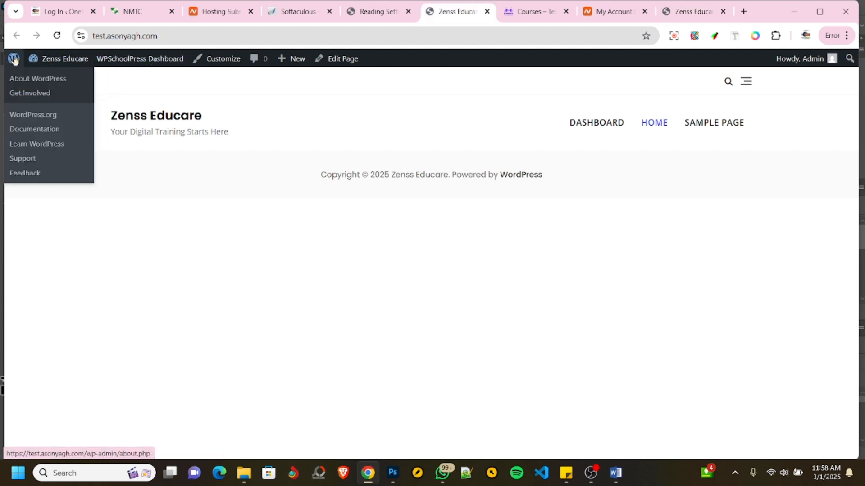
{"action": "left_click", "coordinate": [63, 59]}
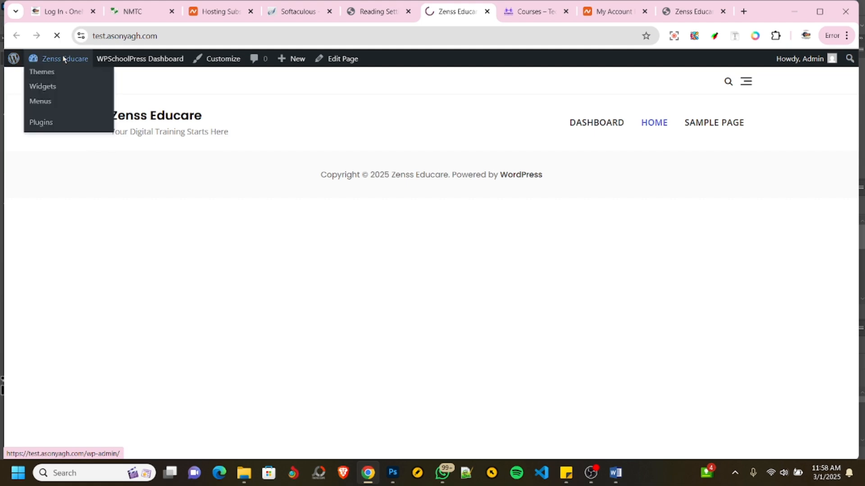
{"action": "left_click", "coordinate": [367, 13]}
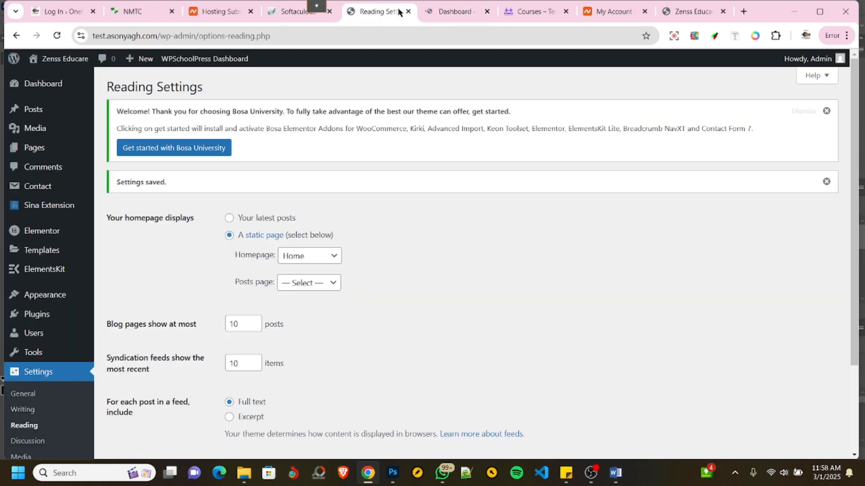
{"action": "left_click", "coordinate": [41, 151]}
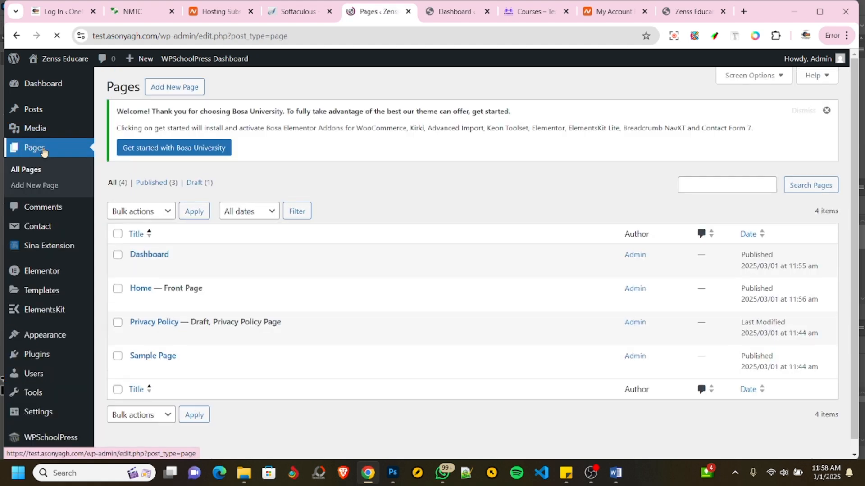
- Look at the NMTC school website as a layout reference for the Home page, and return to the pages list
{"action": "left_click", "coordinate": [139, 13]}
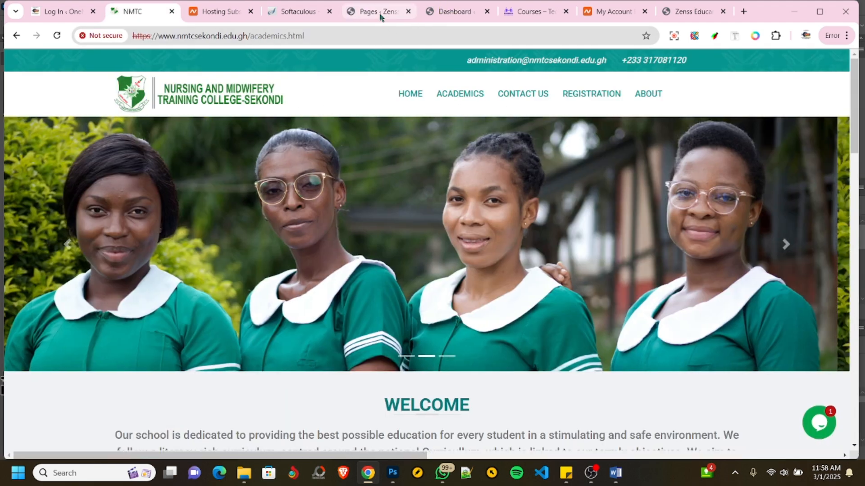
{"action": "left_click", "coordinate": [379, 13]}
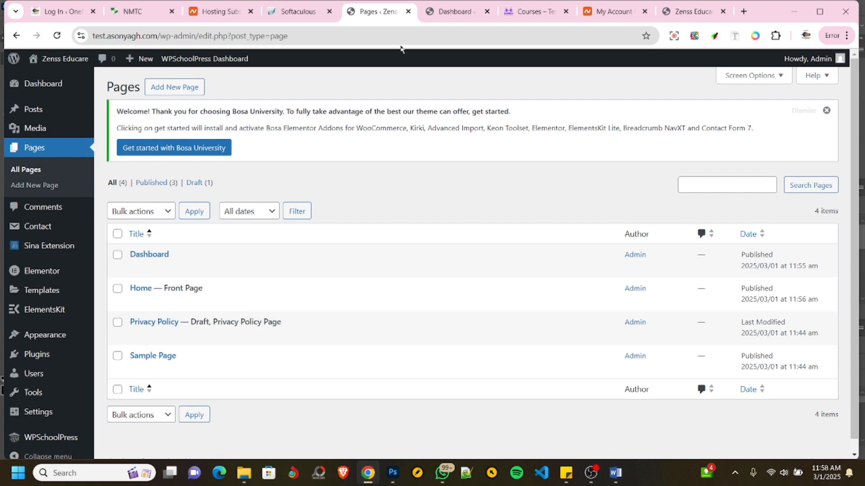
{"action": "left_click", "coordinate": [142, 11]}
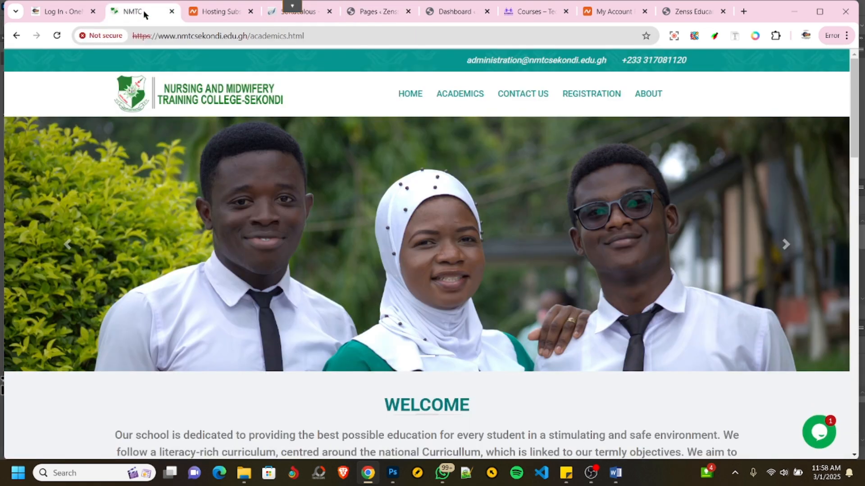
{"action": "left_click", "coordinate": [391, 14]}
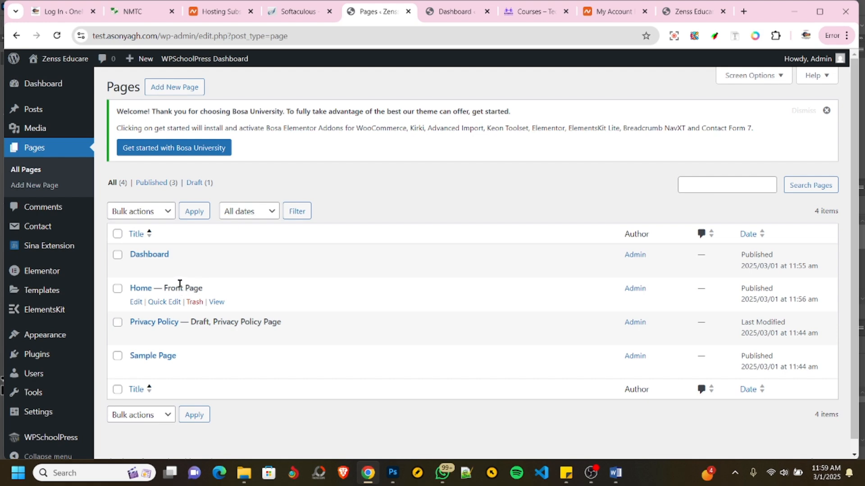
- Open the Home page for editing with Elementor and dismiss the AI feature notification
{"action": "left_click", "coordinate": [137, 290]}
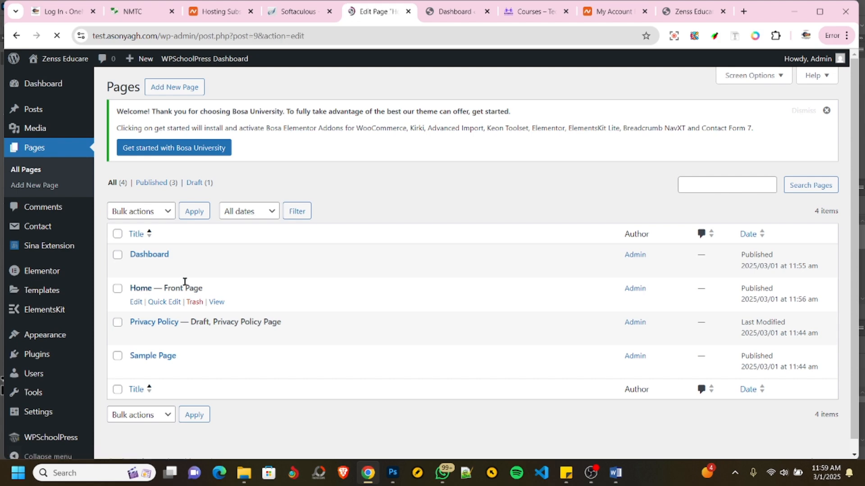
{"action": "left_click", "coordinate": [132, 13]}
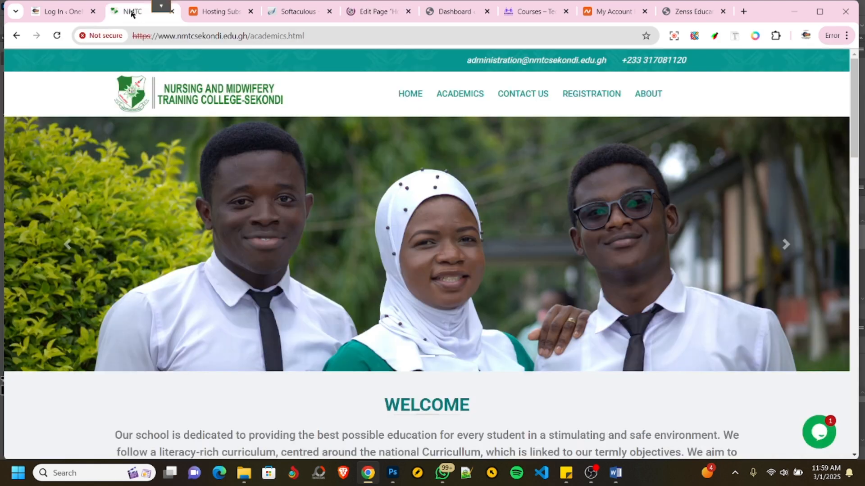
{"action": "left_click", "coordinate": [367, 11]}
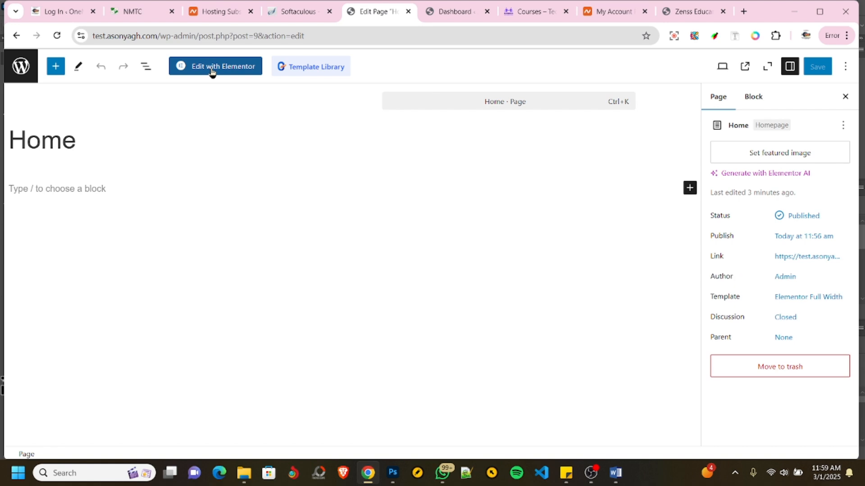
{"action": "left_click", "coordinate": [212, 68]}
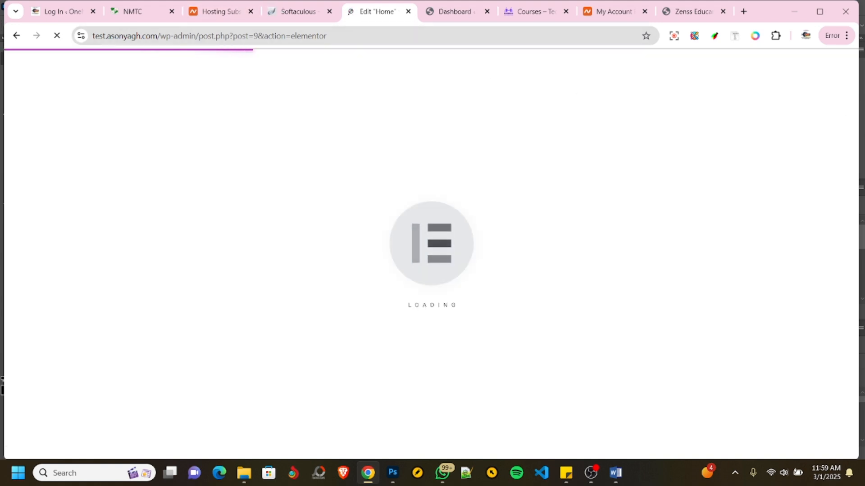
{"action": "key", "text": "alt+Tab"}
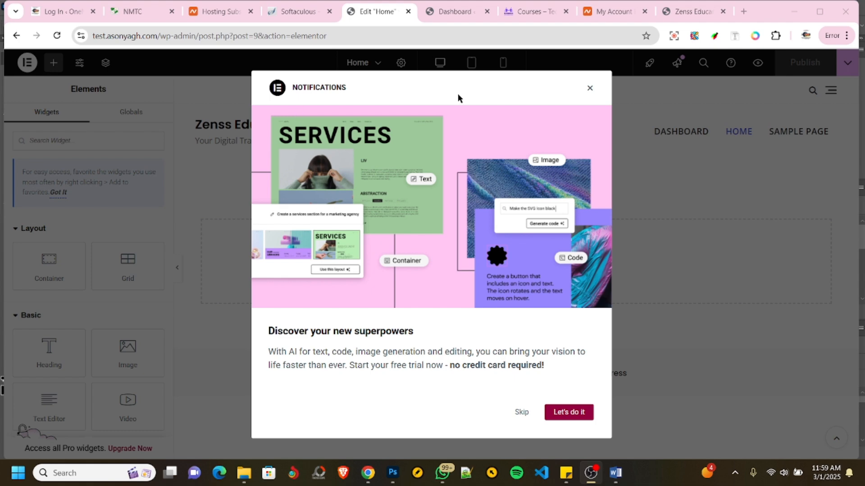
{"action": "left_click", "coordinate": [589, 88]}
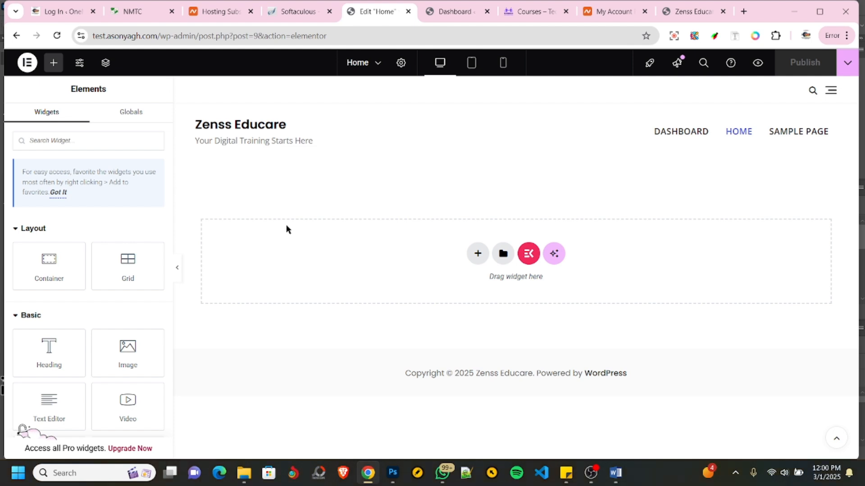
- Add a single-column container with a downward direction to the empty Home page canvas
{"action": "scroll", "coordinate": [59, 299], "scroll_direction": "down", "scroll_amount": 4}
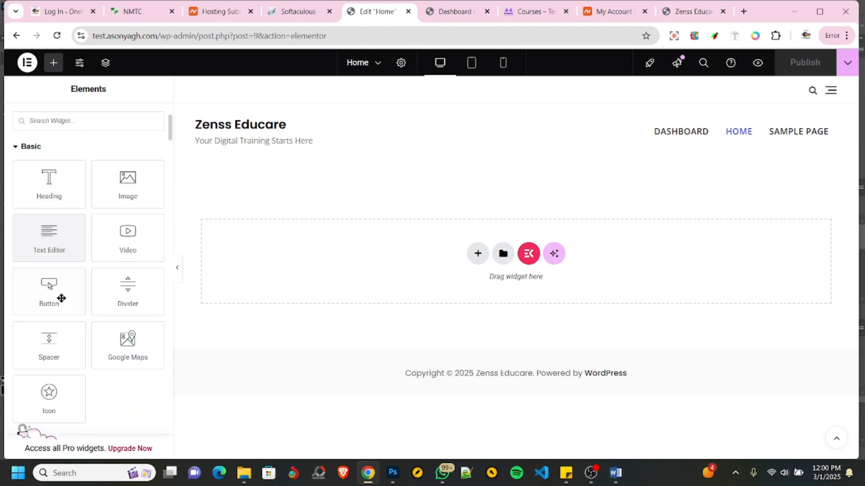
{"action": "scroll", "coordinate": [62, 299], "scroll_direction": "down", "scroll_amount": 10}
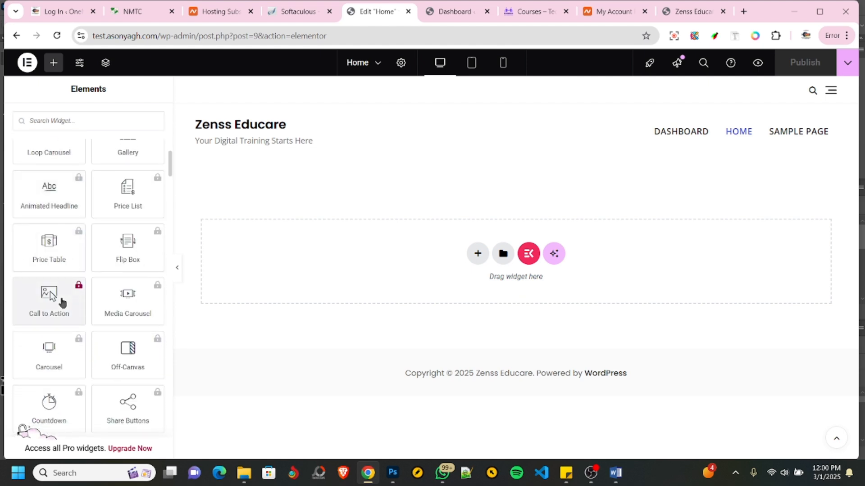
{"action": "scroll", "coordinate": [62, 299], "scroll_direction": "up", "scroll_amount": 14}
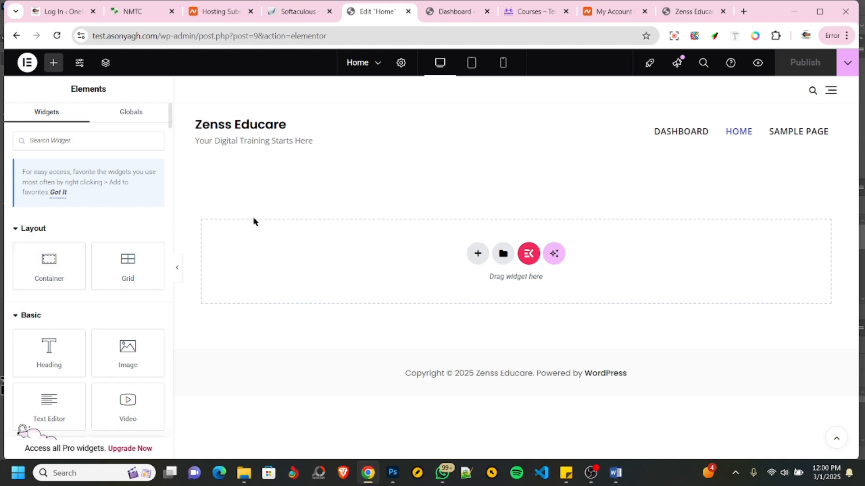
{"action": "left_click", "coordinate": [479, 256]}
{"action": "left_click", "coordinate": [467, 285]}
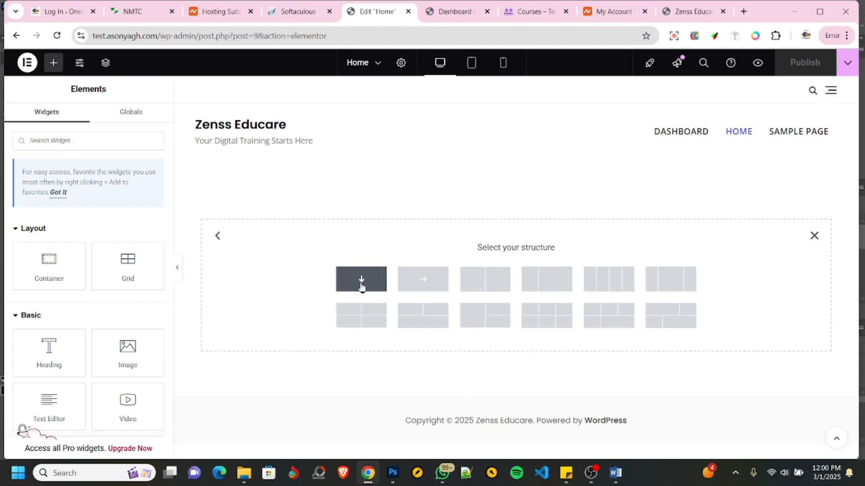
{"action": "left_click", "coordinate": [361, 284]}
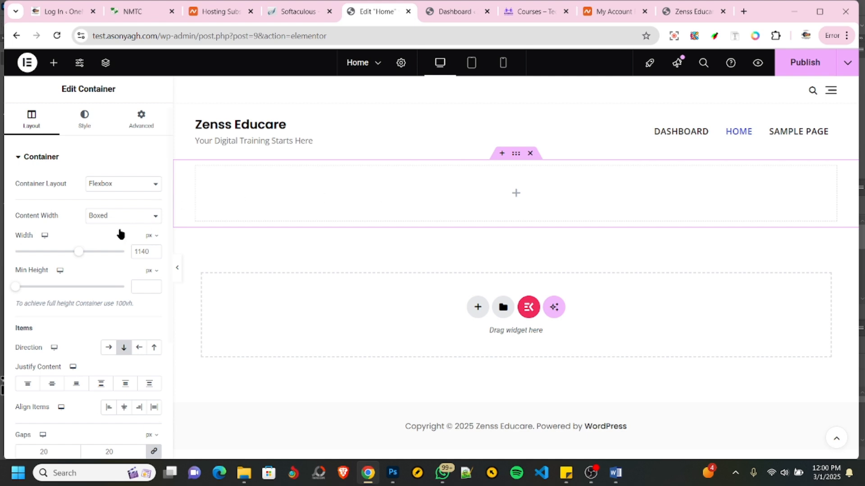
- Place an Image widget in the new container and open the media dialog for choosing its image
{"action": "left_click", "coordinate": [54, 66]}
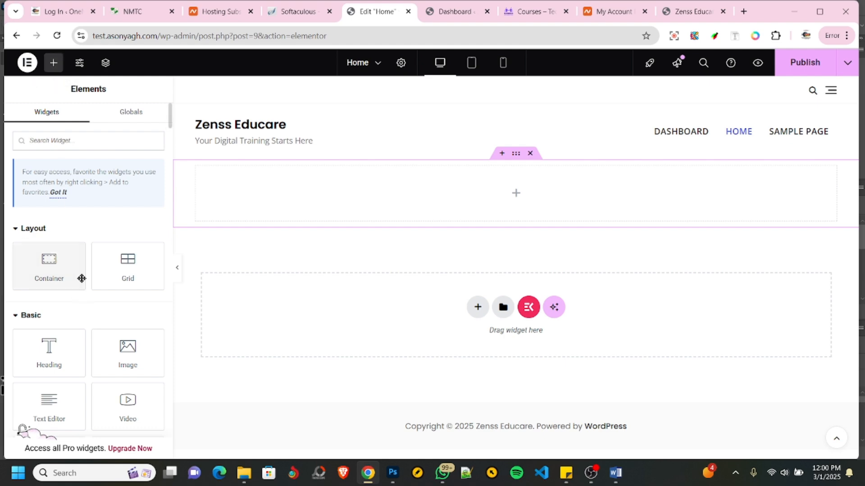
{"action": "scroll", "coordinate": [81, 276], "scroll_direction": "down", "scroll_amount": 3}
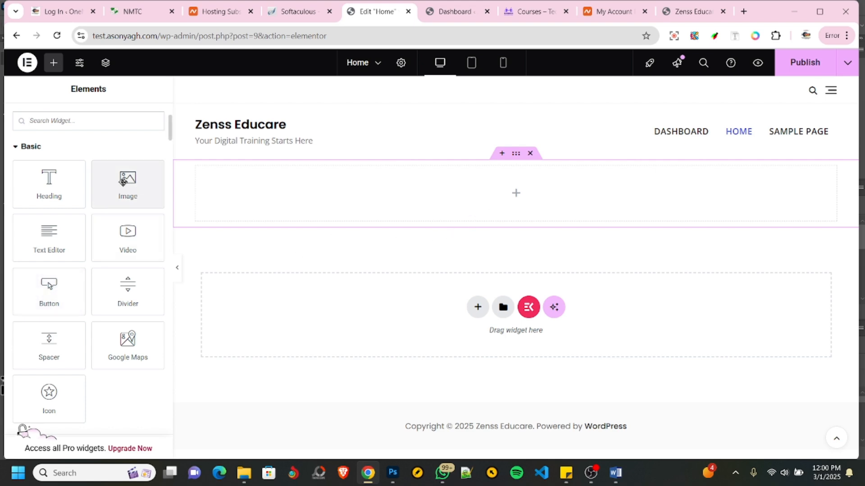
{"action": "left_click_drag", "start_coordinate": [122, 184], "coordinate": [422, 198]}
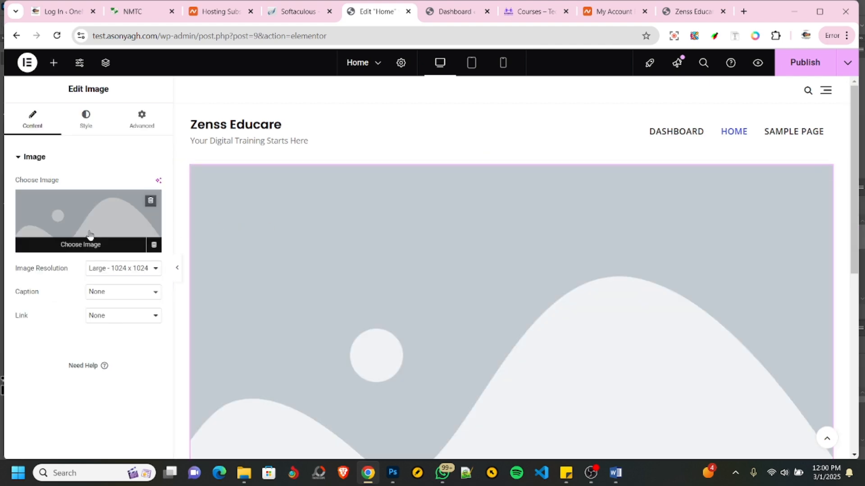
{"action": "left_click", "coordinate": [90, 235]}
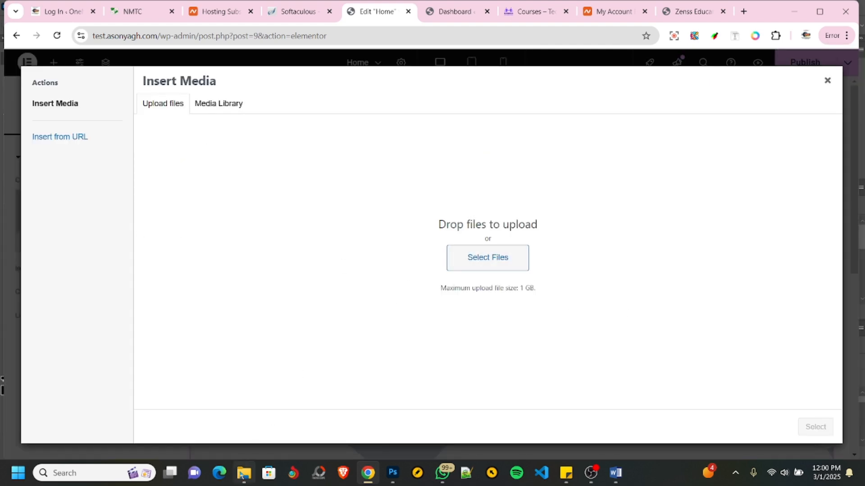
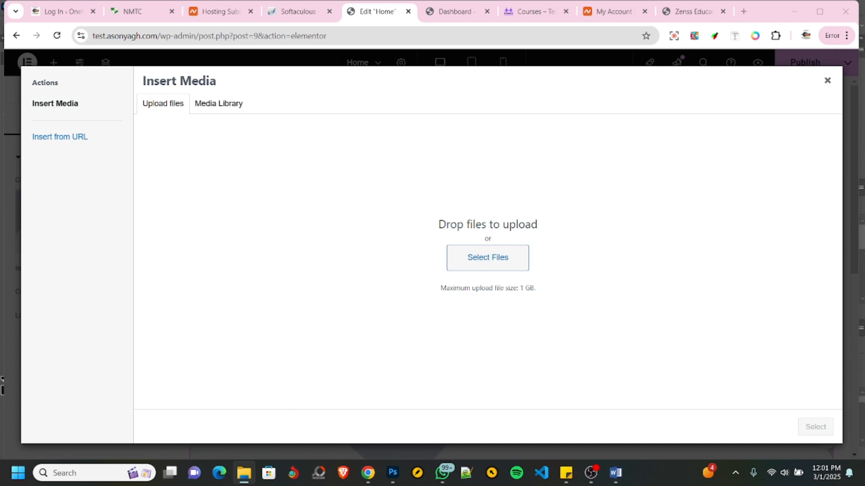
- Upload the five screenshot images from the computer to the media library
{"action": "left_click_drag", "start_coordinate": [864, 282], "coordinate": [335, 265]}
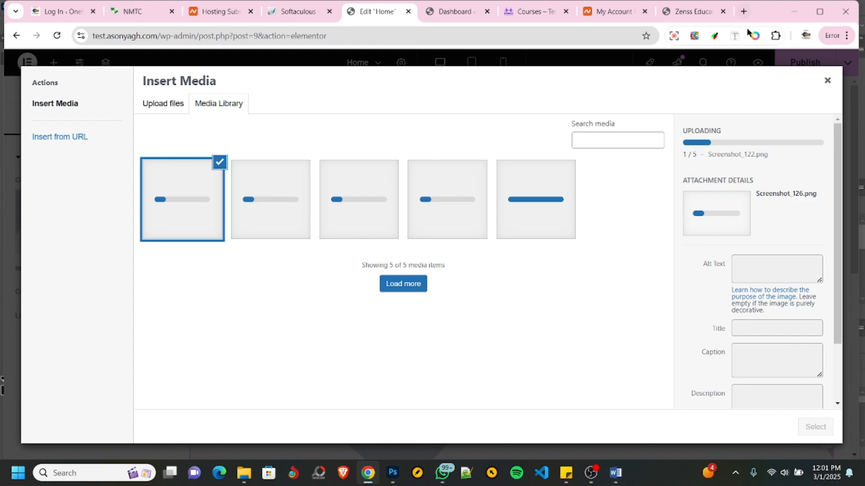
- Open Freepik in a new browser tab, search it for "nurses smiling" and look through the photos
{"action": "left_click", "coordinate": [743, 12]}
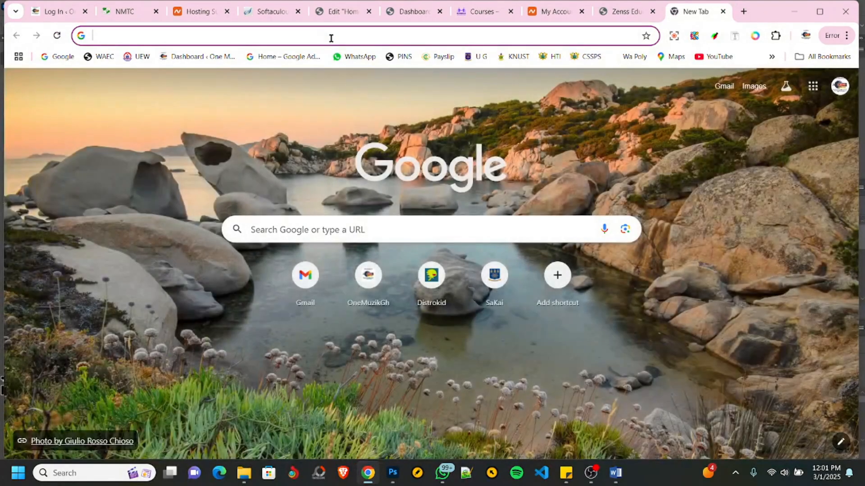
{"action": "type", "text": "free"}
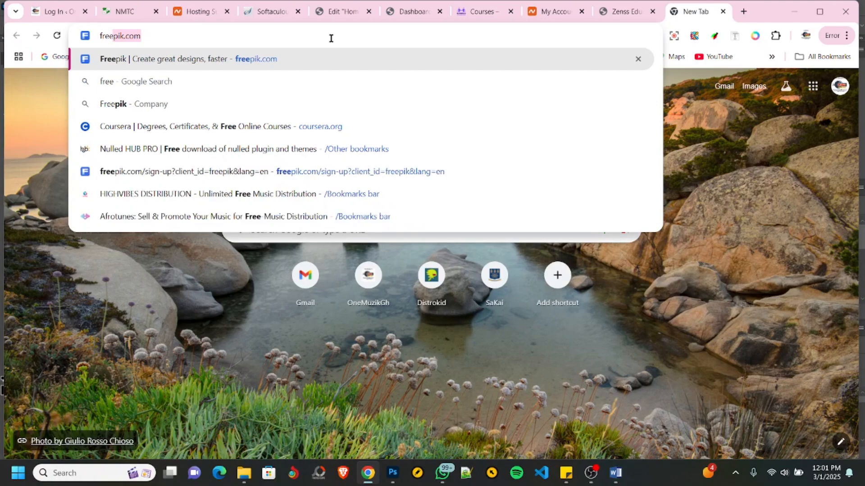
{"action": "key", "text": "Return"}
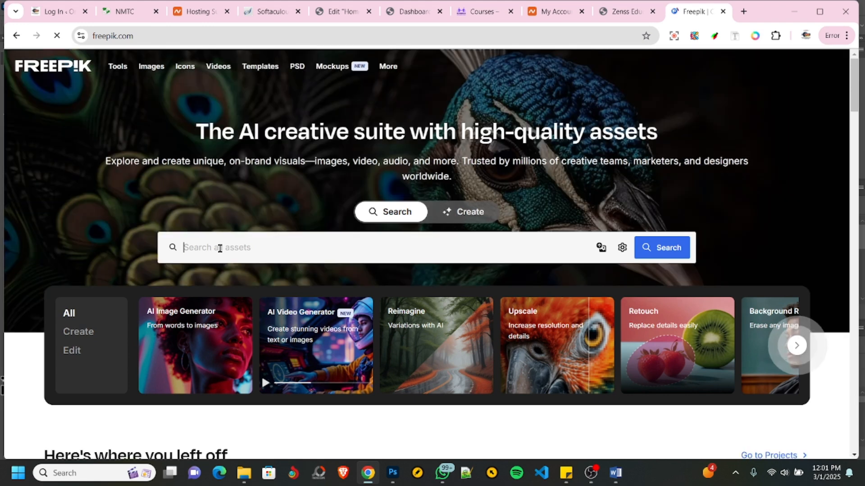
{"action": "left_click", "coordinate": [219, 248]}
{"action": "type", "text": "nurses"}
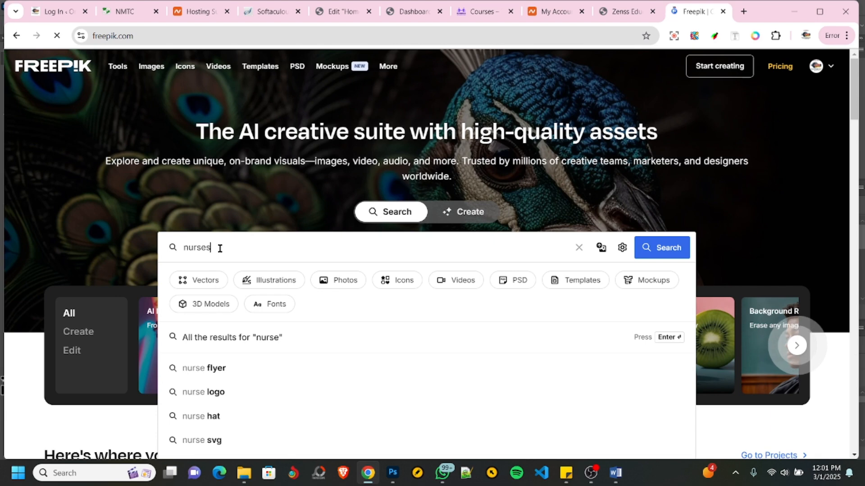
{"action": "type", "text": " stiling"}
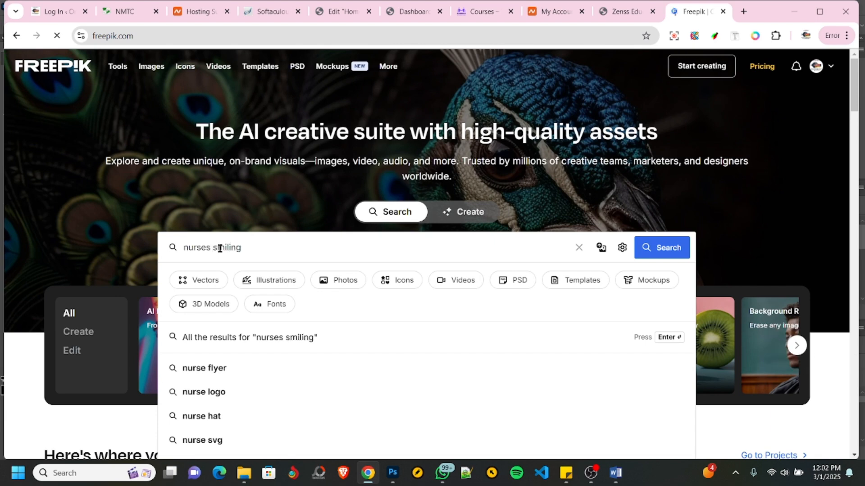
{"action": "key", "text": "Return"}
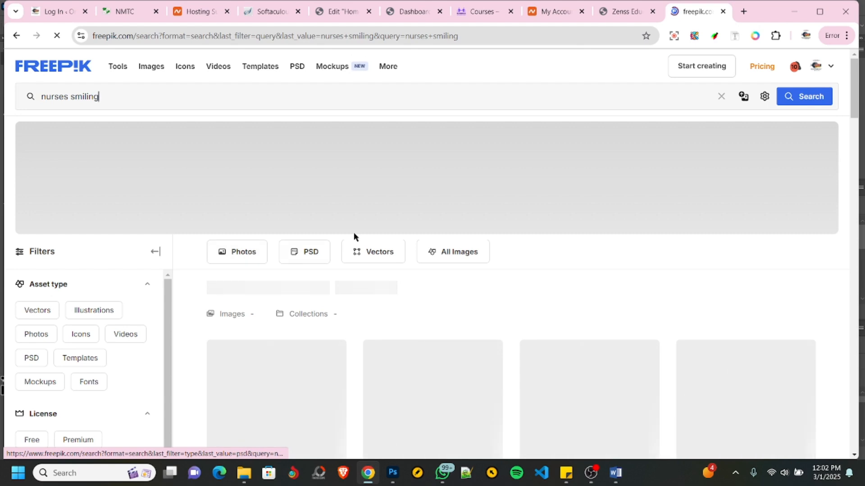
{"action": "scroll", "coordinate": [291, 237], "scroll_direction": "down", "scroll_amount": 1}
{"action": "scroll", "coordinate": [226, 216], "scroll_direction": "down", "scroll_amount": 3}
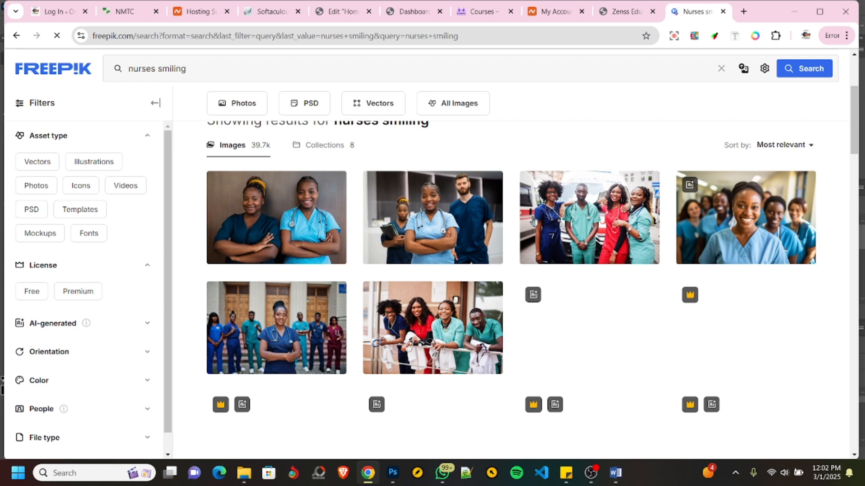
{"action": "scroll", "coordinate": [361, 248], "scroll_direction": "down", "scroll_amount": 2}
{"action": "scroll", "coordinate": [259, 234], "scroll_direction": "down", "scroll_amount": 1}
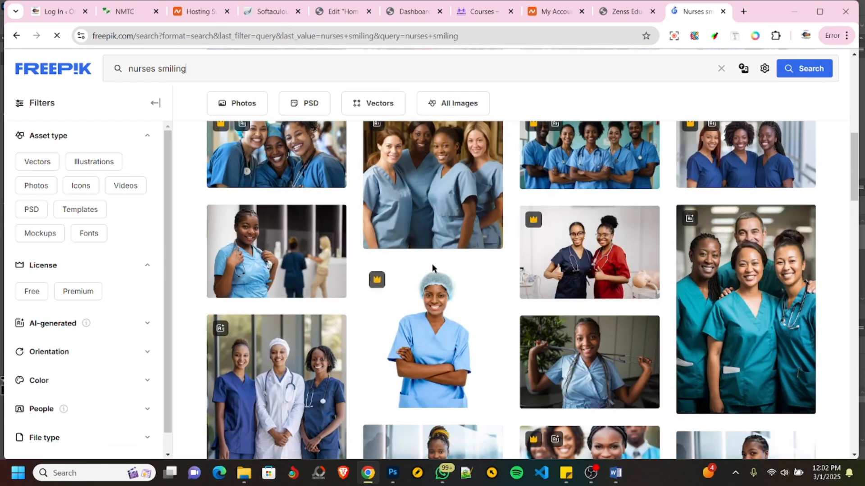
{"action": "scroll", "coordinate": [382, 270], "scroll_direction": "down", "scroll_amount": 4}
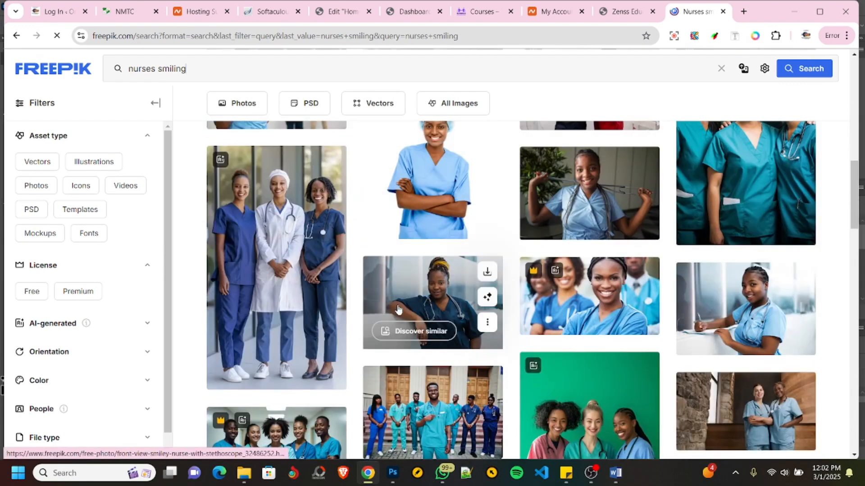
{"action": "scroll", "coordinate": [397, 309], "scroll_direction": "up", "scroll_amount": 5}
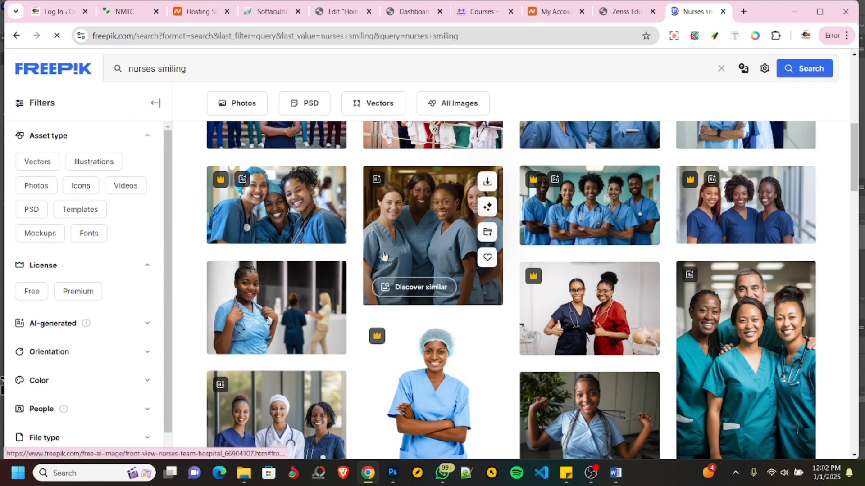
- Open the Pexels stock photo site in another new browser tab
{"action": "left_click", "coordinate": [744, 11]}
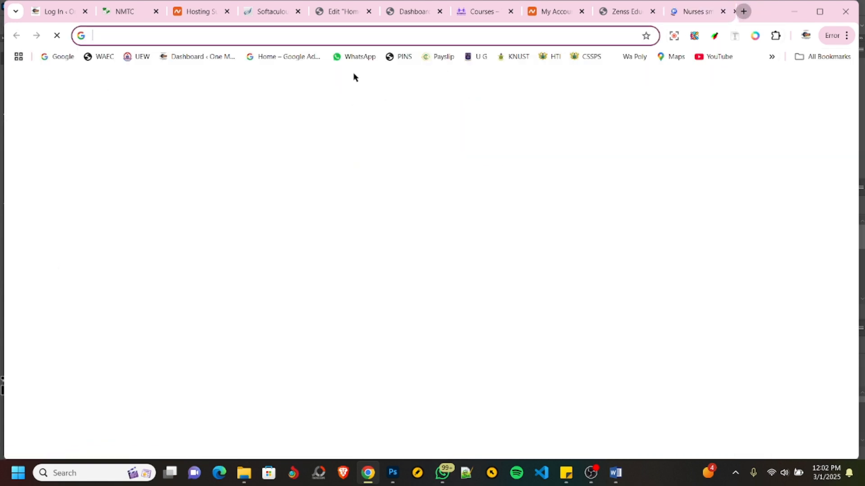
{"action": "left_click", "coordinate": [363, 36]}
{"action": "type", "text": "pexels.com"}
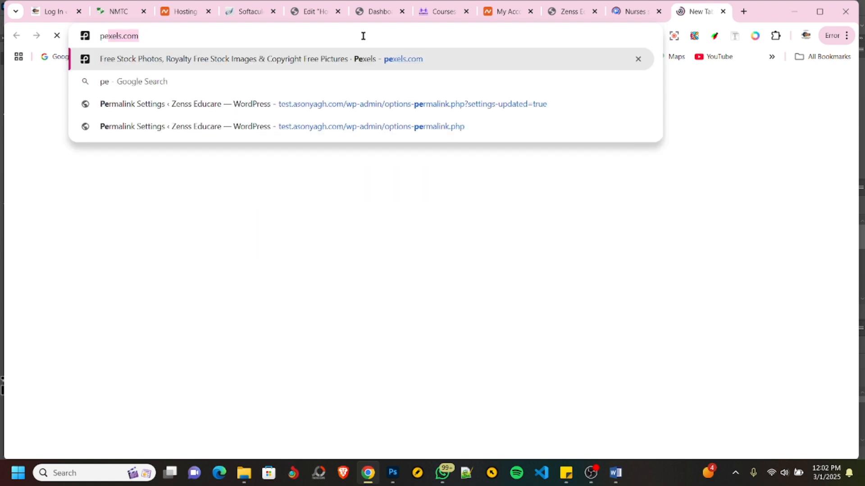
{"action": "key", "text": "Return"}
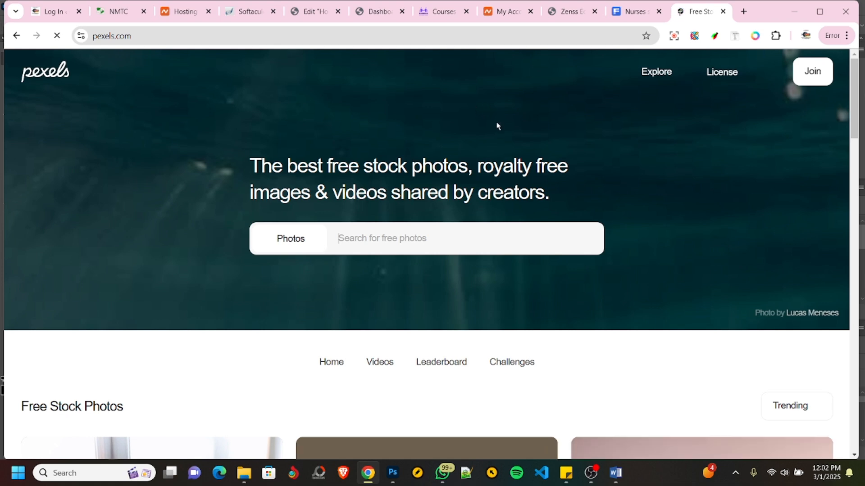
- Search the Pexels photos for "ghana nurses" and look through the results
{"action": "left_click", "coordinate": [366, 239]}
{"action": "type", "text": "ganag"}
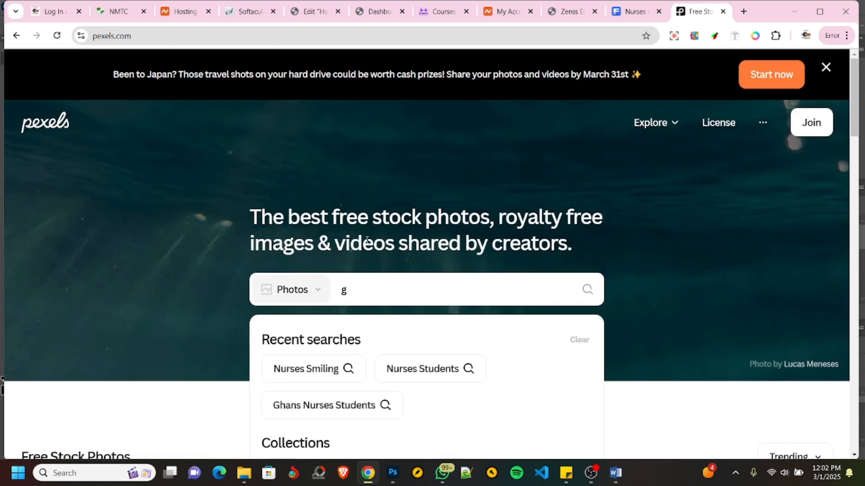
{"action": "type", "text": "hana"}
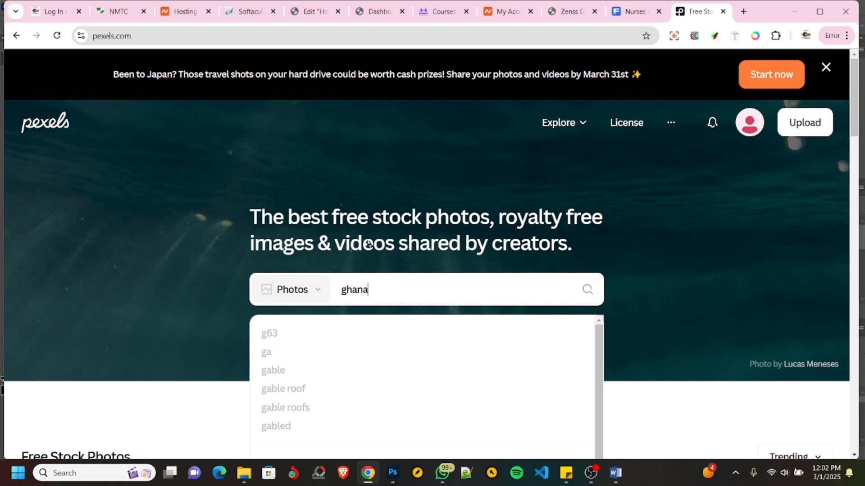
{"action": "type", "text": " images"}
{"action": "key", "text": "BackSpace"}
{"action": "key", "text": "BackSpace"}
{"action": "key", "text": "BackSpace"}
{"action": "key", "text": "BackSpace"}
{"action": "key", "text": "BackSpace"}
{"action": "key", "text": "BackSpace"}
{"action": "key", "text": "BackSpace"}
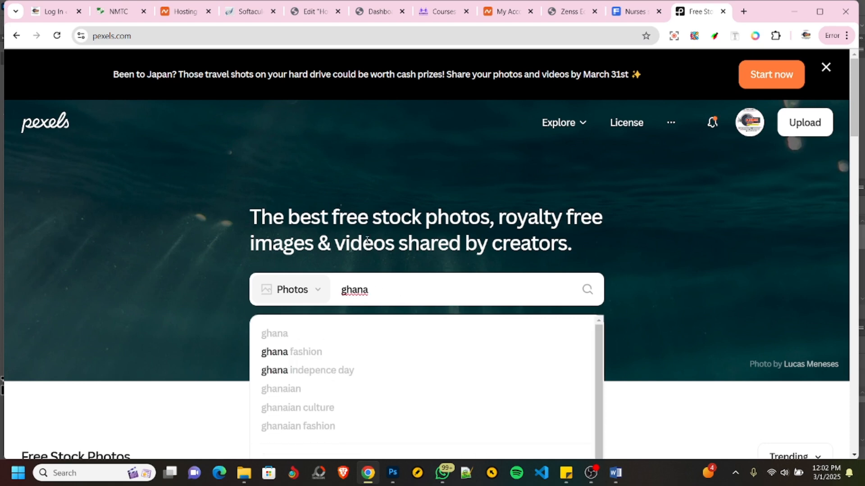
{"action": "type", "text": "nur"}
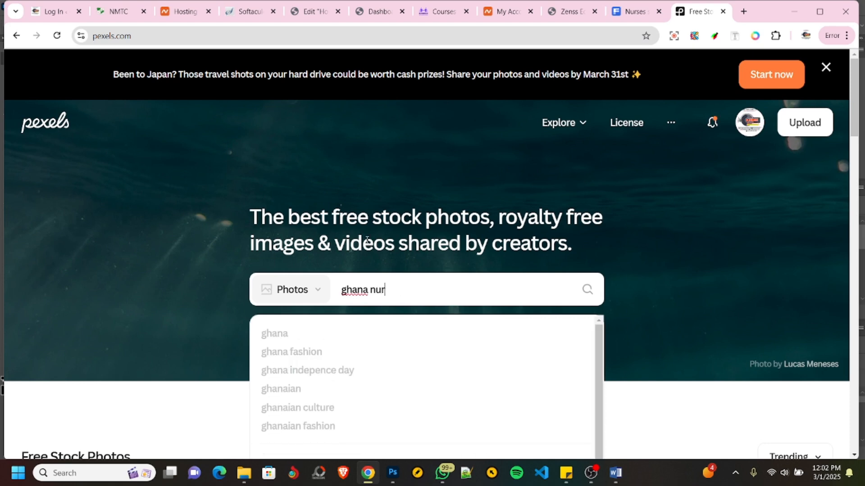
{"action": "type", "text": "ses"}
{"action": "key", "text": "Return"}
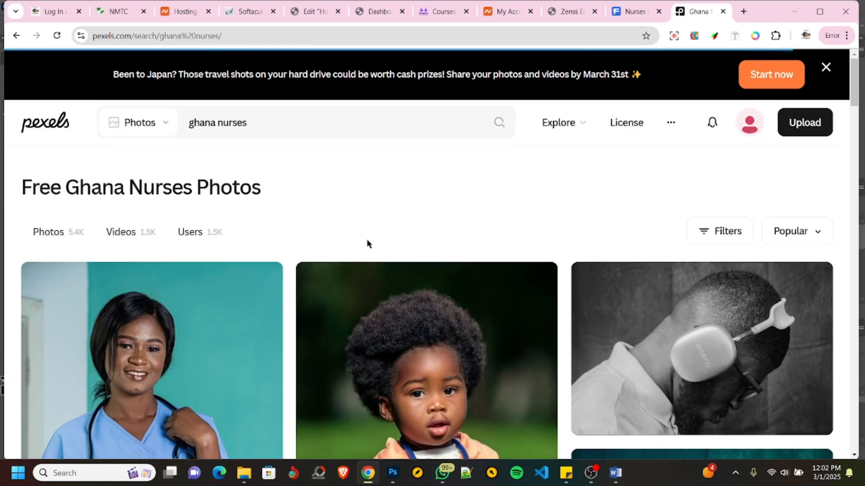
{"action": "scroll", "coordinate": [274, 247], "scroll_direction": "down", "scroll_amount": 3}
{"action": "scroll", "coordinate": [274, 248], "scroll_direction": "down", "scroll_amount": 10}
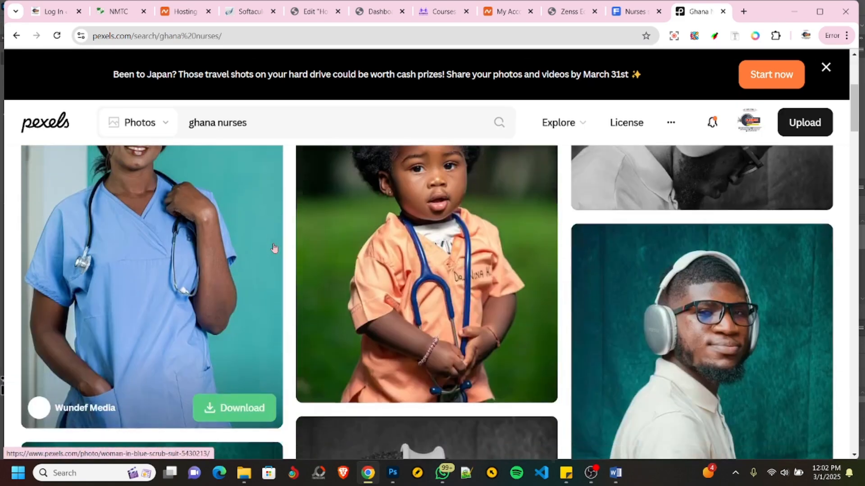
{"action": "scroll", "coordinate": [275, 247], "scroll_direction": "down", "scroll_amount": 8}
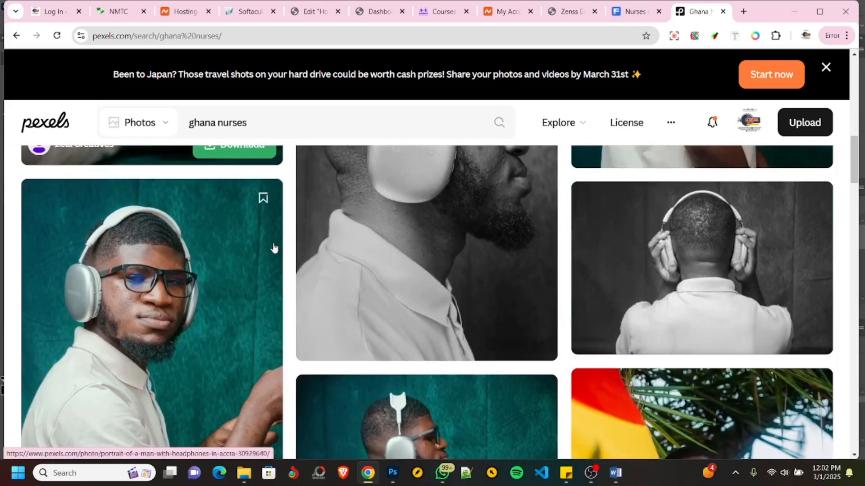
{"action": "scroll", "coordinate": [274, 247], "scroll_direction": "down", "scroll_amount": 10}
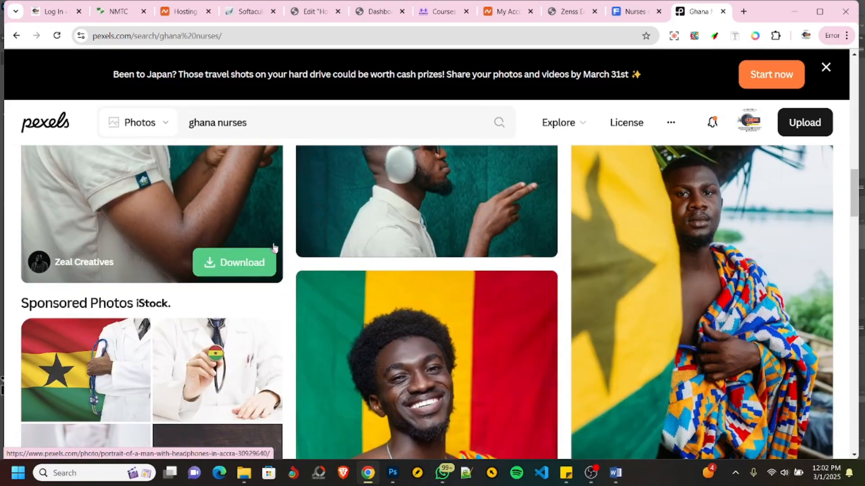
{"action": "scroll", "coordinate": [274, 247], "scroll_direction": "down", "scroll_amount": 5}
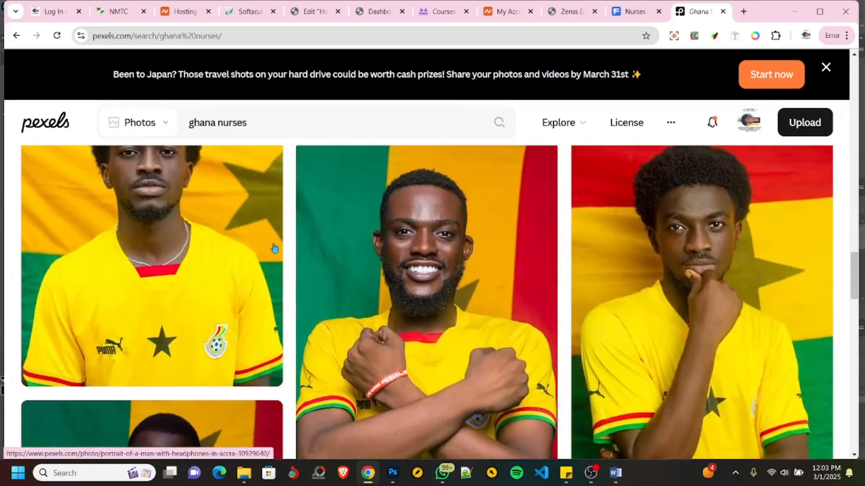
- Shorten the Pexels search to "nurses" and look through the photos
{"action": "double_click", "coordinate": [216, 121]}
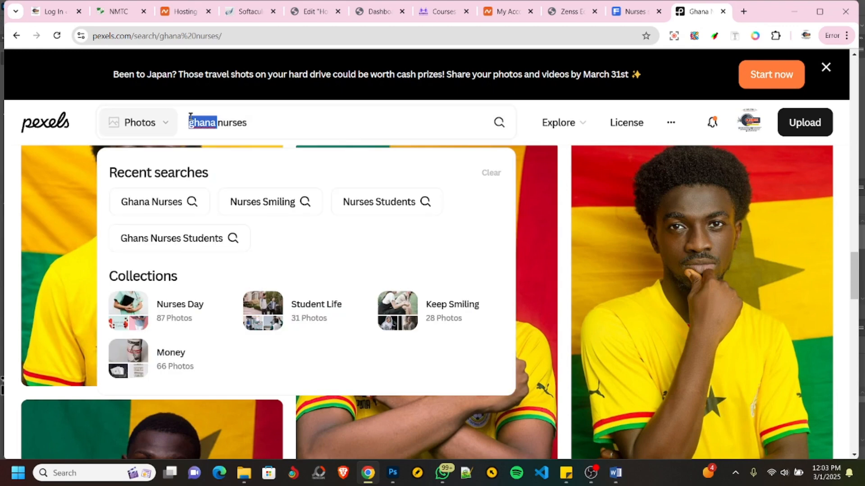
{"action": "key", "text": "BackSpace"}
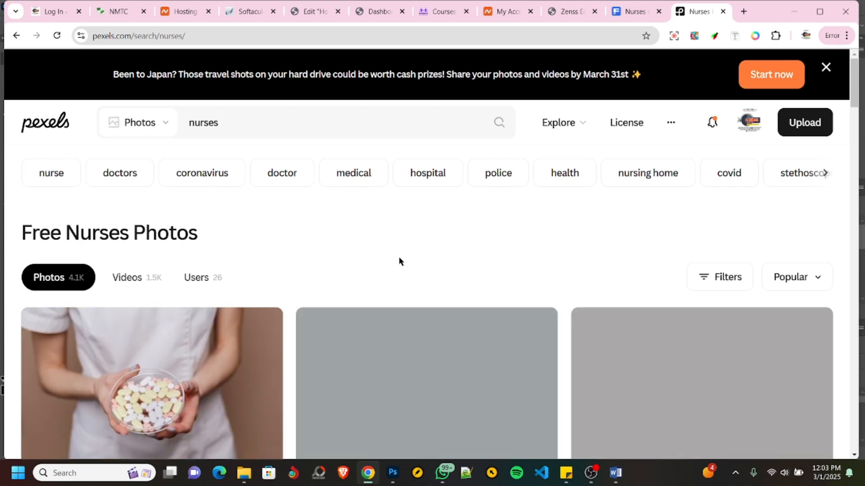
{"action": "scroll", "coordinate": [439, 333], "scroll_direction": "down", "scroll_amount": 4}
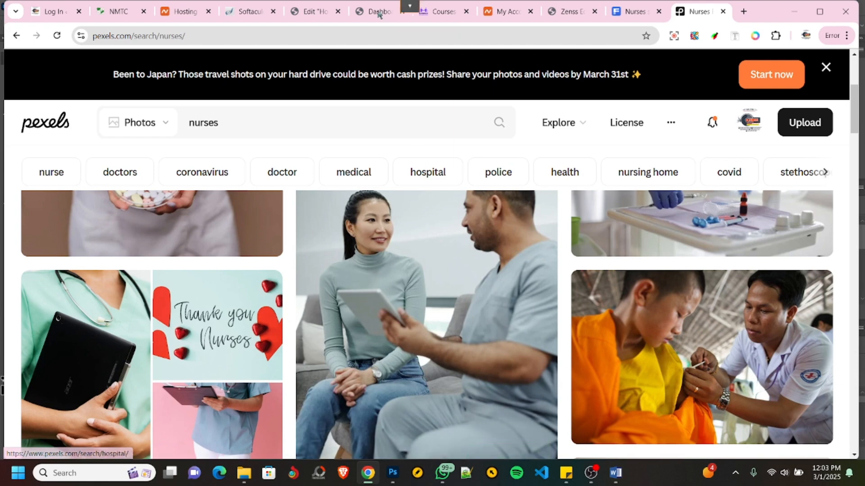
- Return to the Home page editor, close the media dialog without choosing an image, and delete the Image widget
{"action": "left_click", "coordinate": [328, 14]}
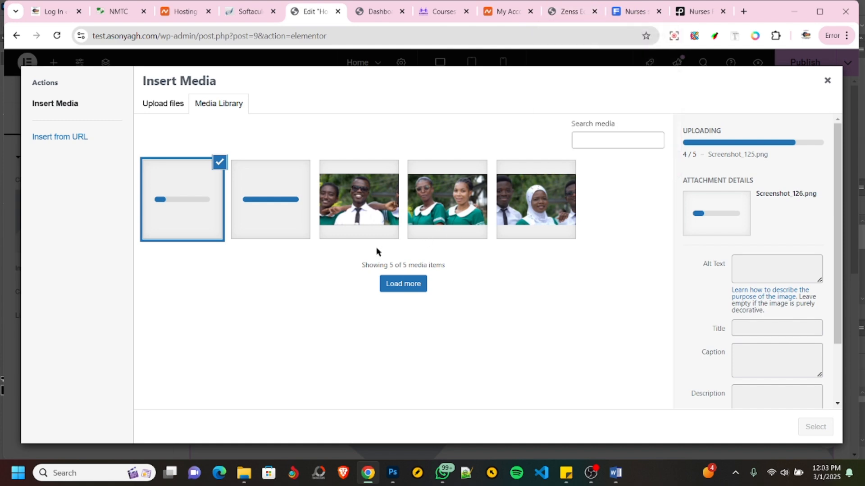
{"action": "left_click", "coordinate": [827, 81]}
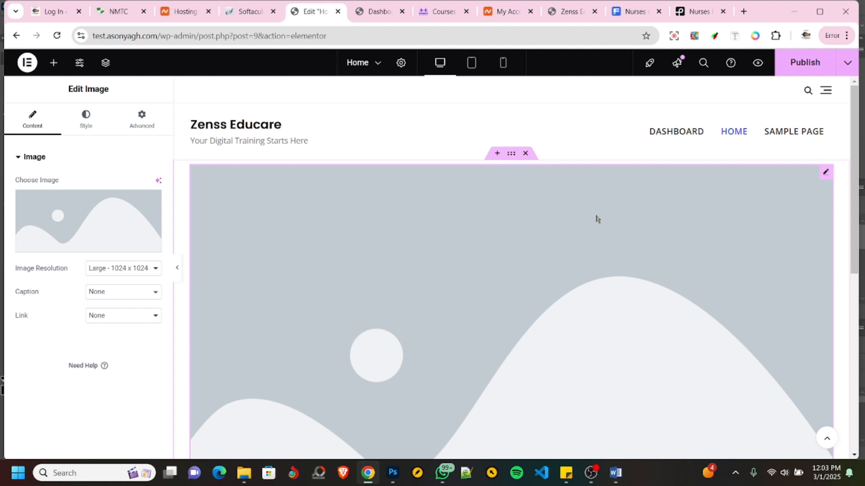
{"action": "right_click", "coordinate": [489, 270]}
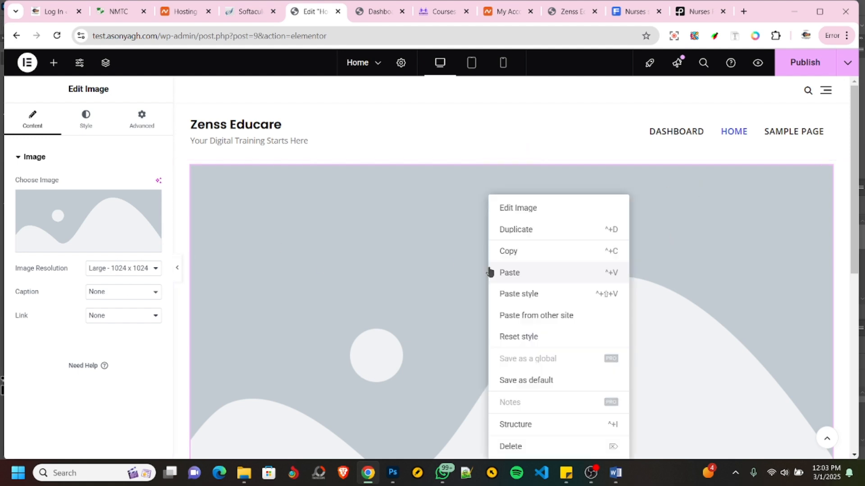
{"action": "key", "text": "Delete"}
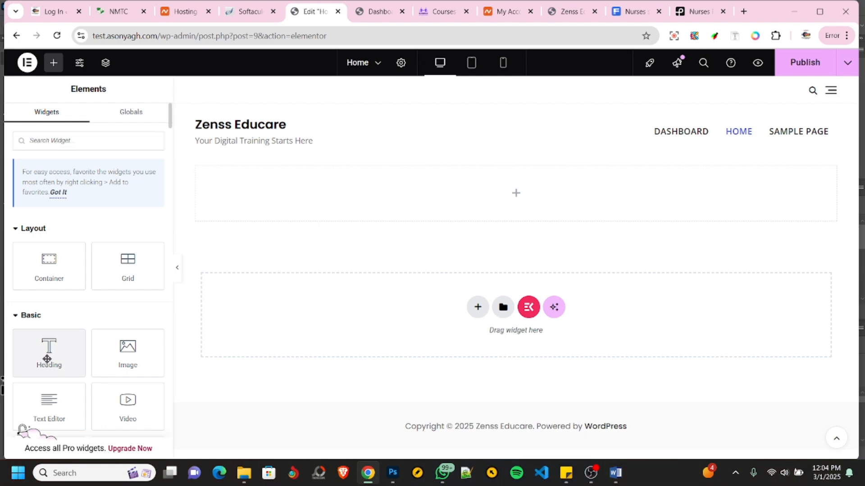
- Place a Heading widget in the empty container at the start of the Home page
{"action": "left_click_drag", "start_coordinate": [44, 358], "coordinate": [53, 359]}
{"action": "left_click_drag", "start_coordinate": [48, 354], "coordinate": [298, 202]}
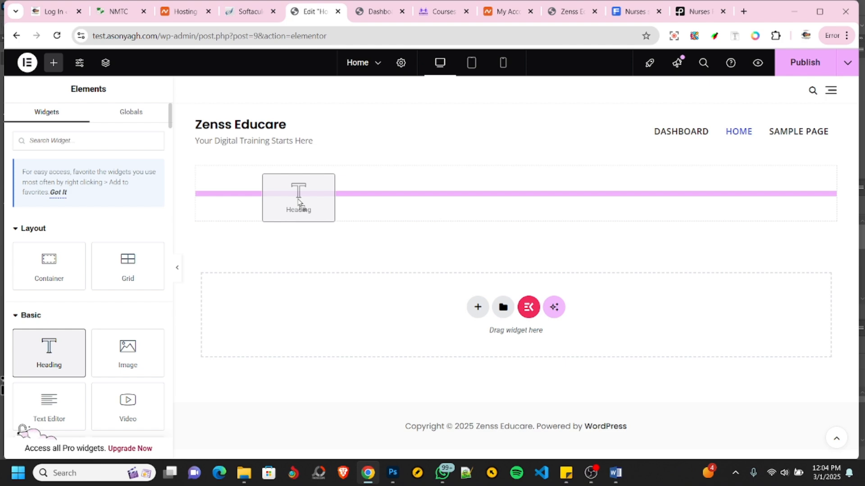
{"action": "left_click_drag", "start_coordinate": [298, 202], "coordinate": [298, 197]}
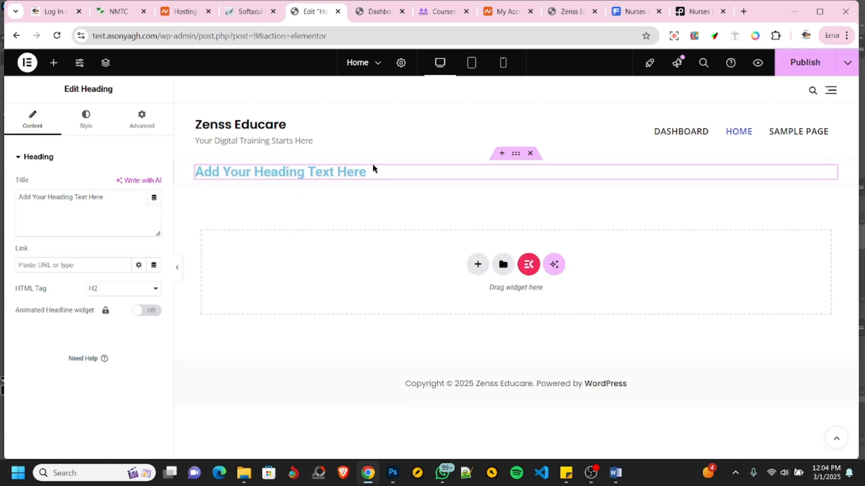
- Replace the heading's placeholder title with "Welcome to Zenss Educare"
{"action": "left_click_drag", "start_coordinate": [111, 197], "coordinate": [2, 198]}
{"action": "type", "text": "Welcome to"}
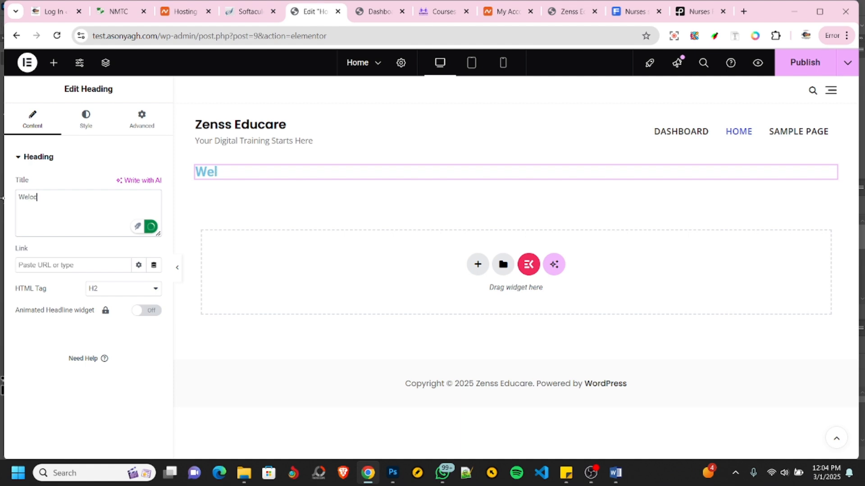
{"action": "type", "text": " Z"}
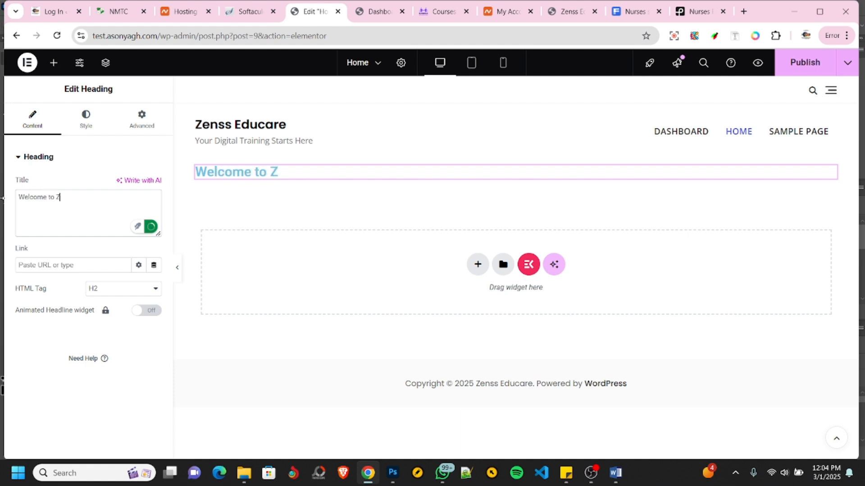
{"action": "type", "text": "enss Educare"}
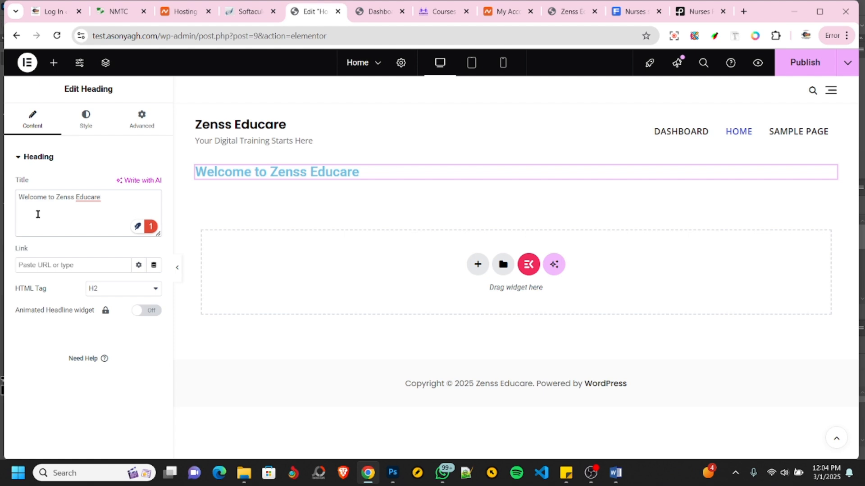
- Look through the welcome heading's style options and its advanced layout settings, from margin and padding down to Custom CSS
{"action": "left_click", "coordinate": [88, 129]}
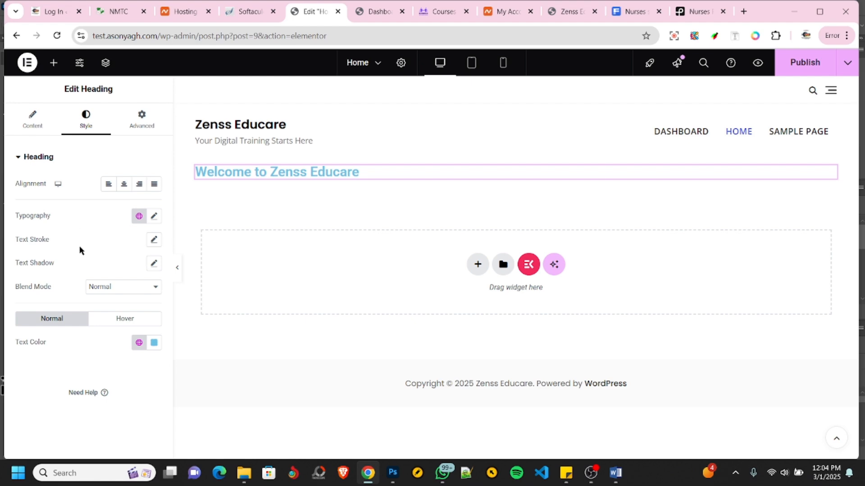
{"action": "left_click", "coordinate": [146, 130]}
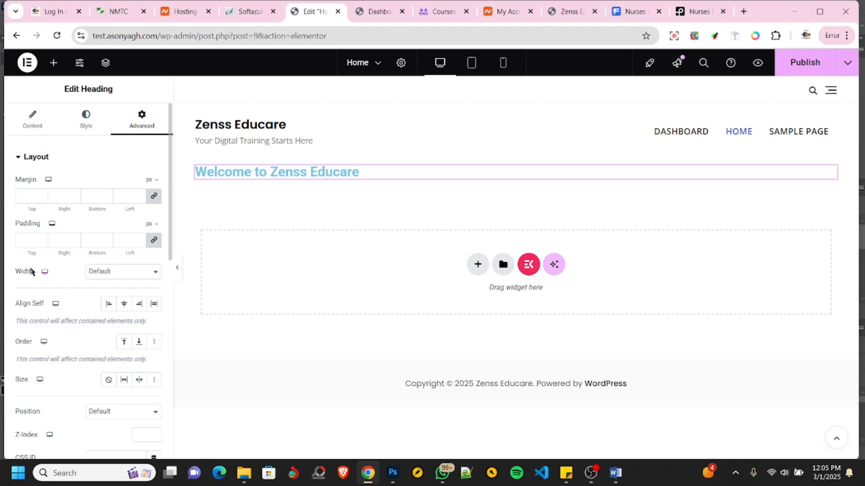
{"action": "scroll", "coordinate": [54, 277], "scroll_direction": "down", "scroll_amount": 5}
{"action": "scroll", "coordinate": [52, 211], "scroll_direction": "up", "scroll_amount": 4}
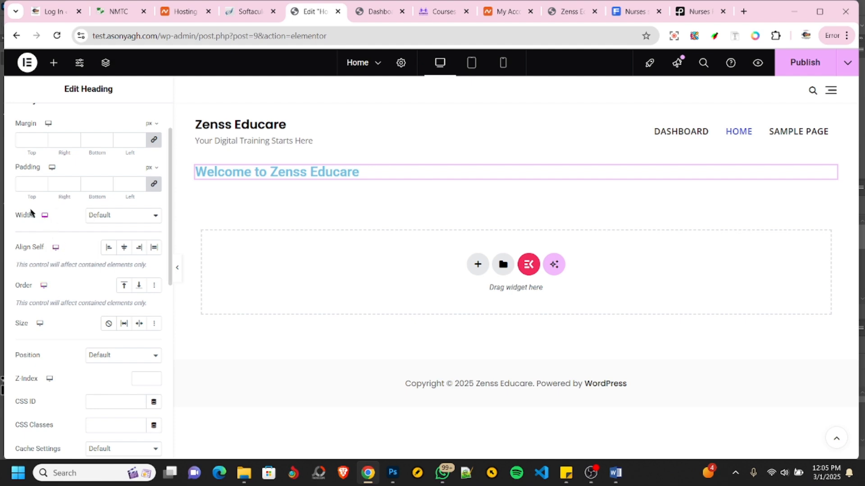
{"action": "scroll", "coordinate": [47, 288], "scroll_direction": "down", "scroll_amount": 5}
{"action": "scroll", "coordinate": [64, 290], "scroll_direction": "up", "scroll_amount": 6}
{"action": "scroll", "coordinate": [74, 274], "scroll_direction": "down", "scroll_amount": 10}
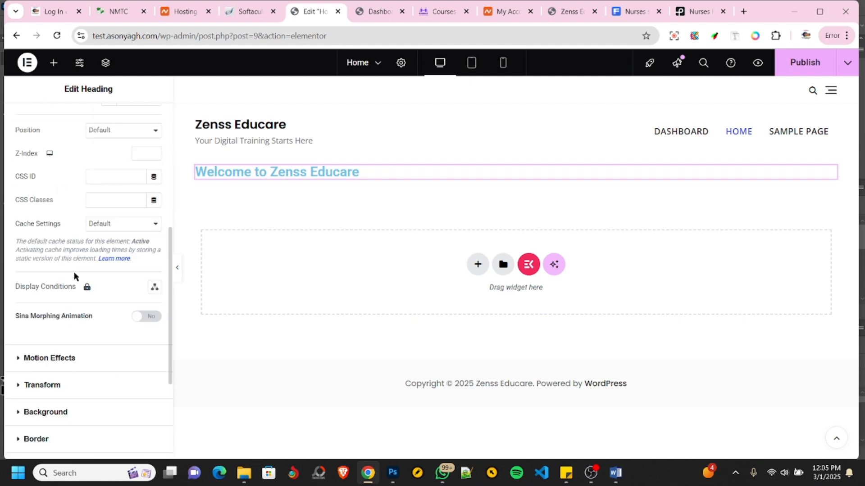
{"action": "scroll", "coordinate": [74, 271], "scroll_direction": "up", "scroll_amount": 2}
{"action": "scroll", "coordinate": [75, 275], "scroll_direction": "down", "scroll_amount": 1}
{"action": "scroll", "coordinate": [74, 276], "scroll_direction": "down", "scroll_amount": 2}
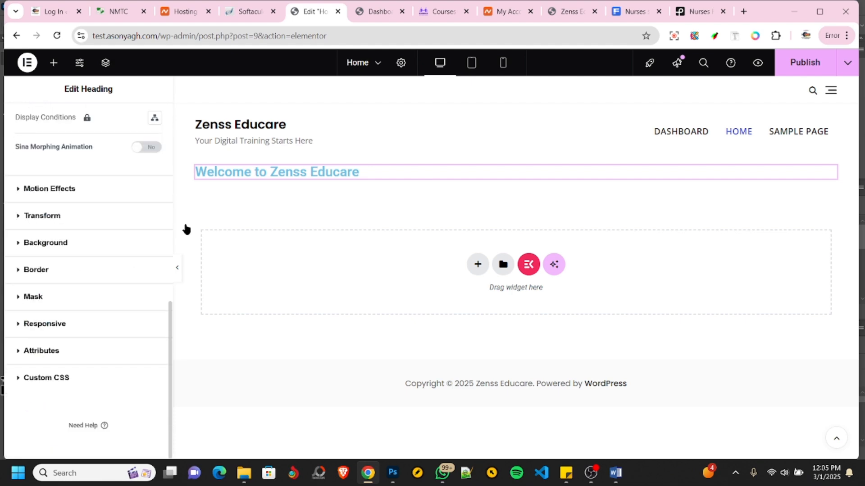
{"action": "scroll", "coordinate": [74, 293], "scroll_direction": "up", "scroll_amount": 12}
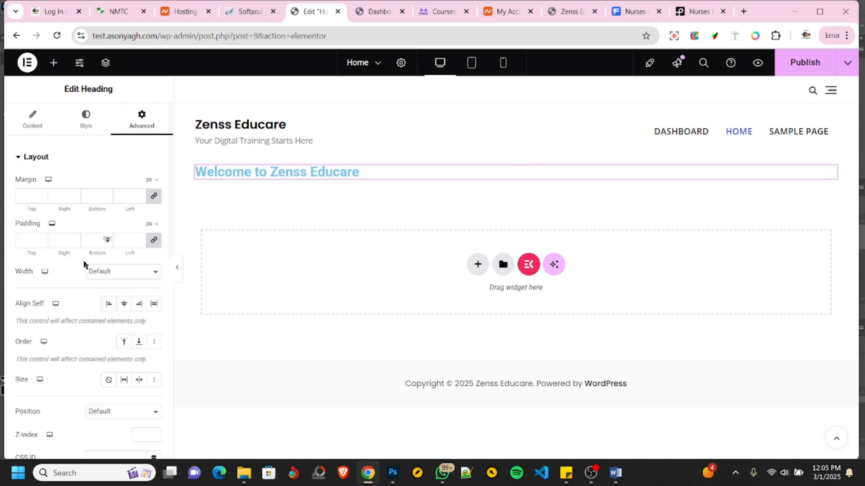
- Change the welcome heading's font family to Karla in its typography settings
{"action": "left_click", "coordinate": [83, 122]}
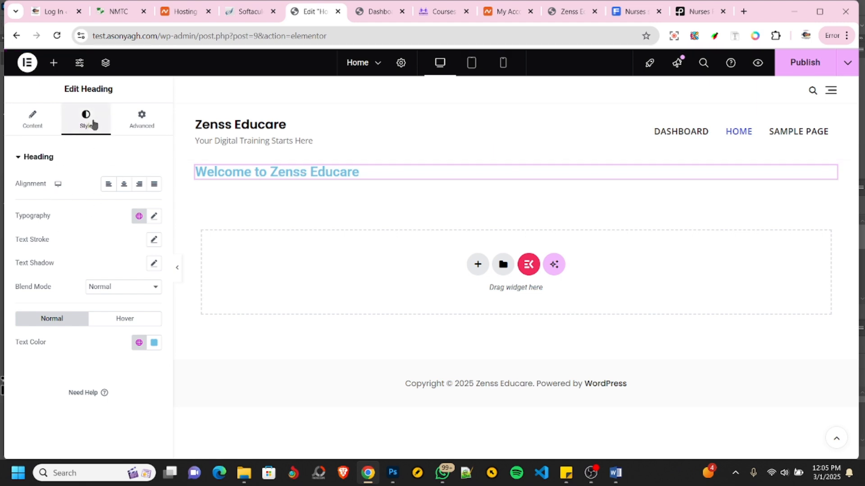
{"action": "left_click", "coordinate": [154, 217]}
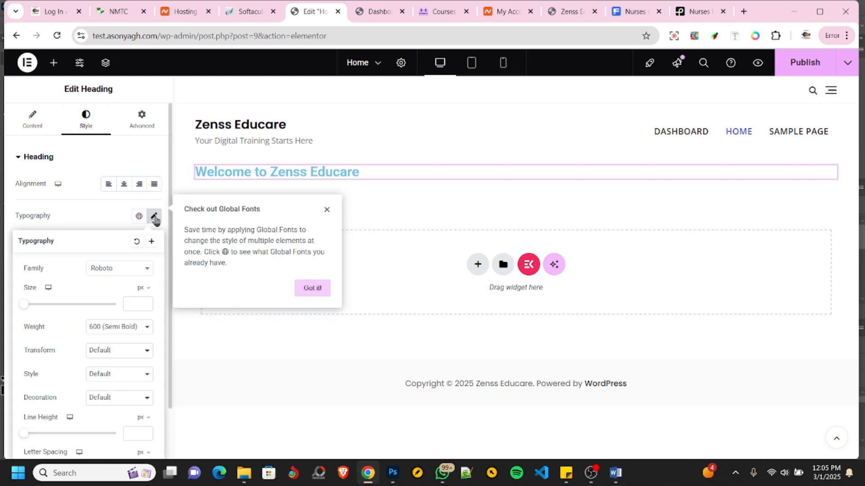
{"action": "left_click", "coordinate": [112, 272]}
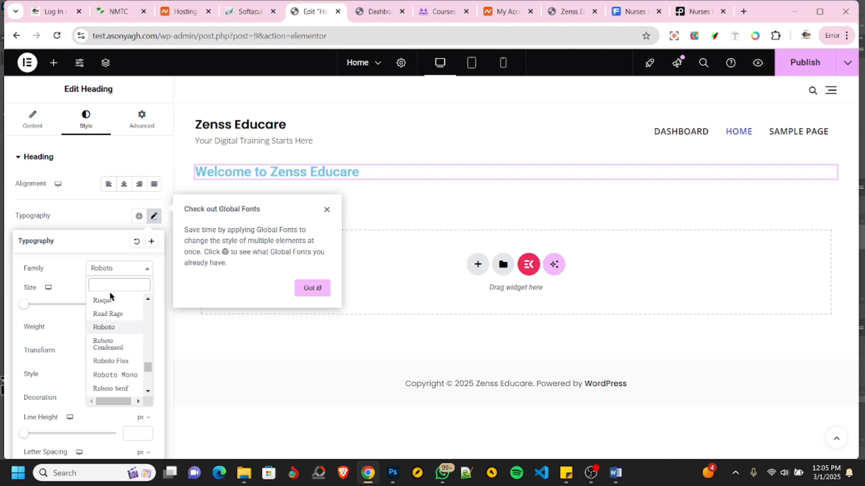
{"action": "type", "text": "karla"}
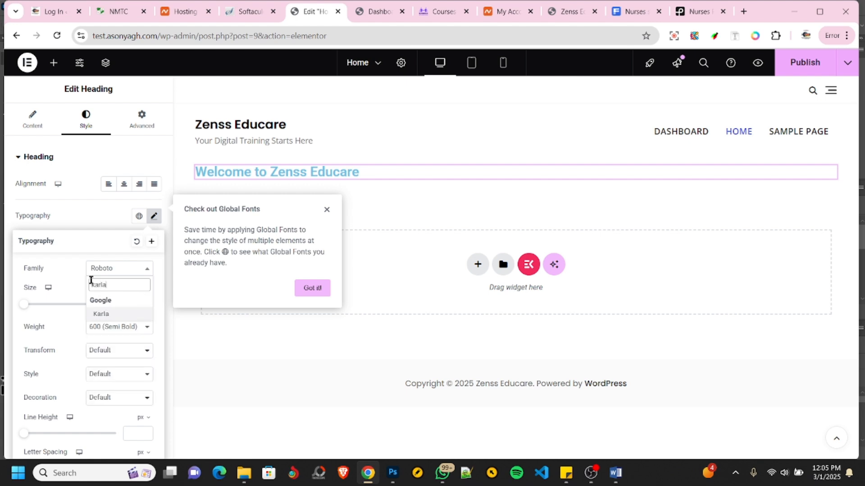
{"action": "left_click", "coordinate": [102, 316]}
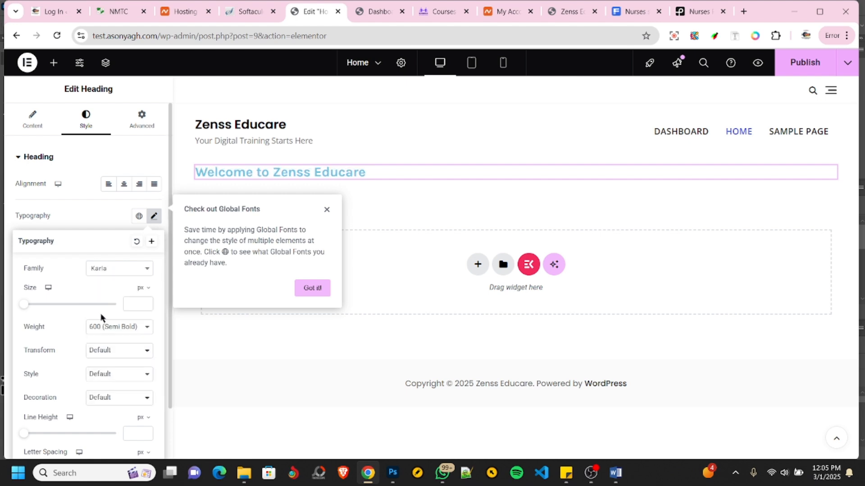
- Set the welcome heading's font weight to 800 (Extra Bold), keep the other typography options at default, and close the typography settings
{"action": "left_click", "coordinate": [104, 330]}
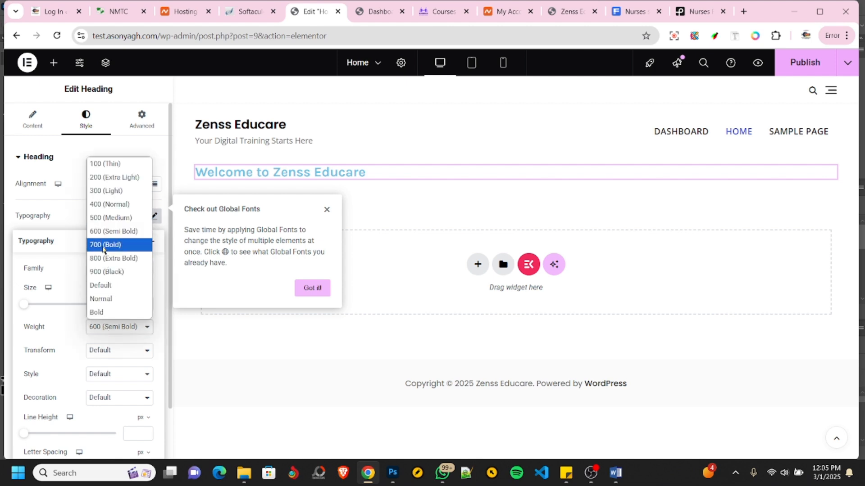
{"action": "left_click", "coordinate": [103, 249]}
{"action": "left_click", "coordinate": [104, 332]}
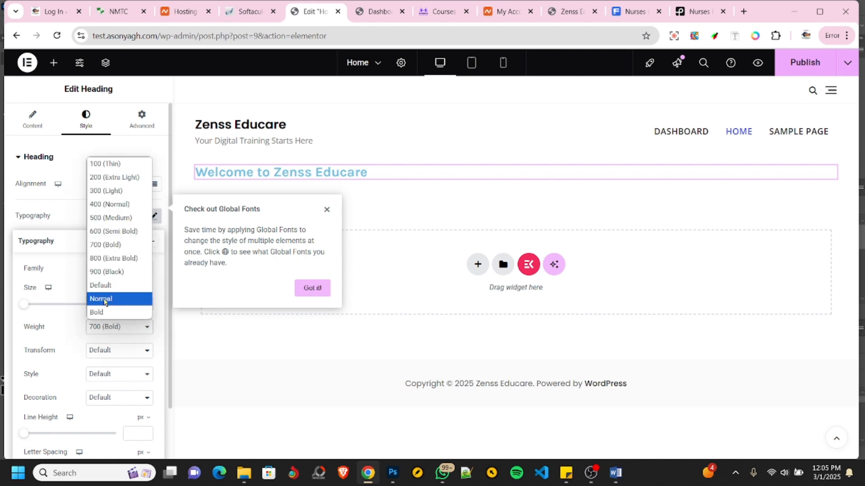
{"action": "left_click", "coordinate": [104, 258]}
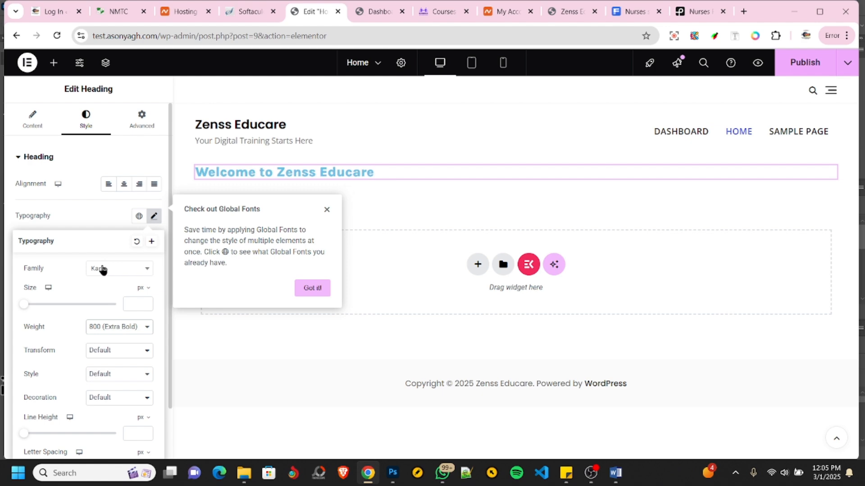
{"action": "left_click", "coordinate": [114, 357]}
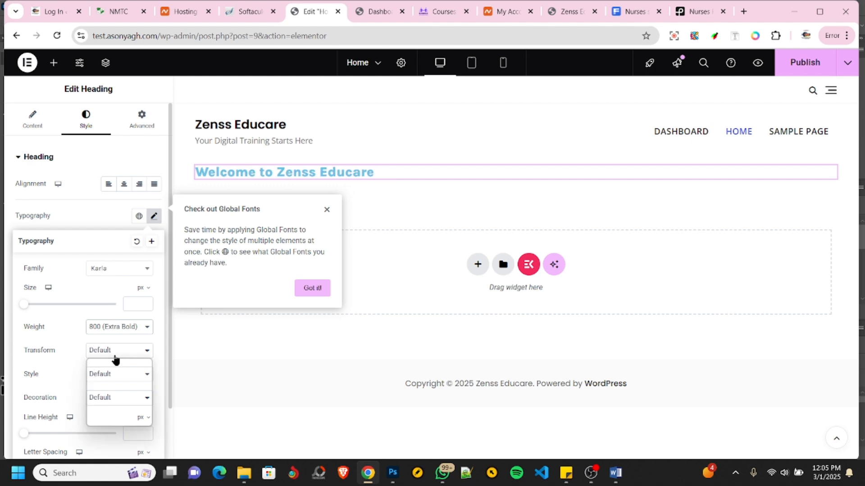
{"action": "left_click", "coordinate": [53, 367]}
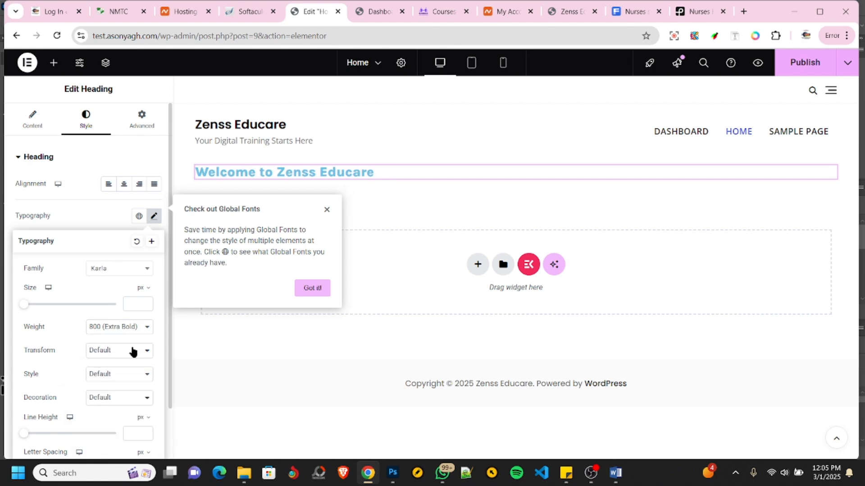
{"action": "scroll", "coordinate": [74, 362], "scroll_direction": "down", "scroll_amount": 1}
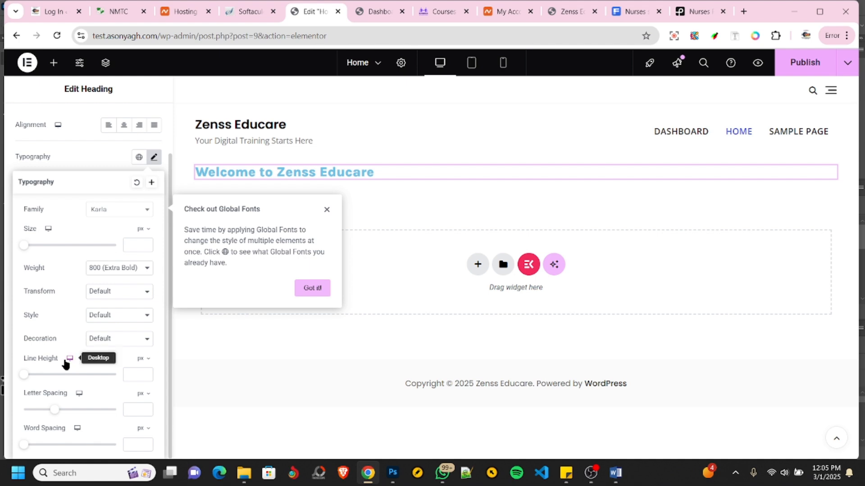
{"action": "scroll", "coordinate": [67, 359], "scroll_direction": "up", "scroll_amount": 1}
{"action": "left_click", "coordinate": [92, 215]}
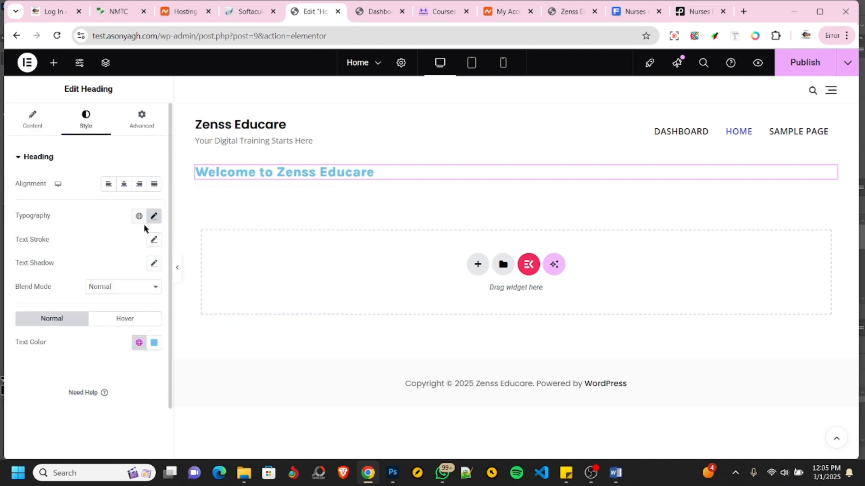
- Change the welcome heading's normal text color to a bright orange-red
{"action": "left_click", "coordinate": [154, 345]}
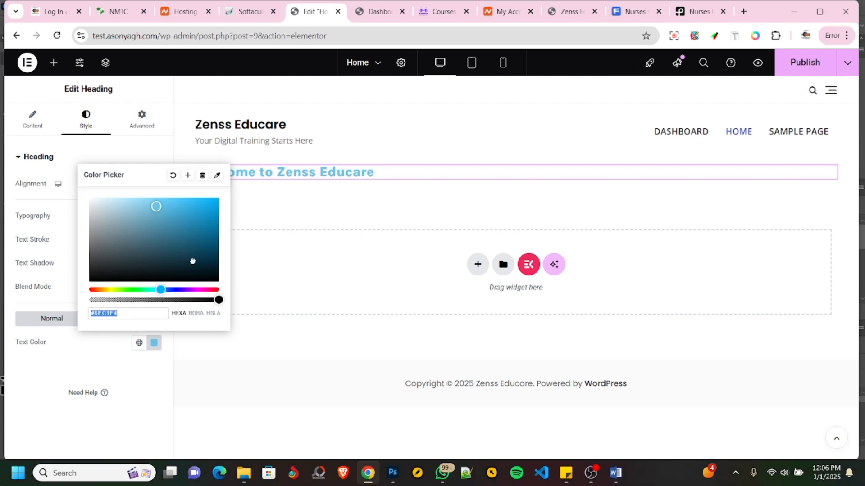
{"action": "mouse_move", "coordinate": [193, 262]}
{"action": "left_mouse_down"}
{"action": "mouse_move", "coordinate": [183, 228]}
{"action": "mouse_move", "coordinate": [131, 245]}
{"action": "mouse_move", "coordinate": [97, 236]}
{"action": "mouse_move", "coordinate": [183, 236]}
{"action": "mouse_move", "coordinate": [195, 259]}
{"action": "mouse_move", "coordinate": [201, 247]}
{"action": "mouse_move", "coordinate": [181, 209]}
{"action": "mouse_move", "coordinate": [113, 210]}
{"action": "mouse_move", "coordinate": [198, 276]}
{"action": "mouse_move", "coordinate": [191, 248]}
{"action": "mouse_move", "coordinate": [156, 241]}
{"action": "mouse_move", "coordinate": [198, 248]}
{"action": "left_mouse_up"}
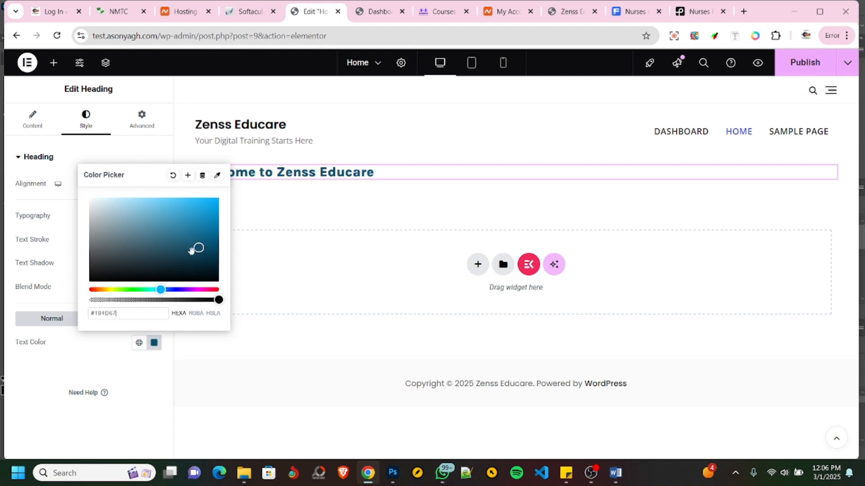
{"action": "left_click_drag", "start_coordinate": [162, 291], "coordinate": [93, 290]}
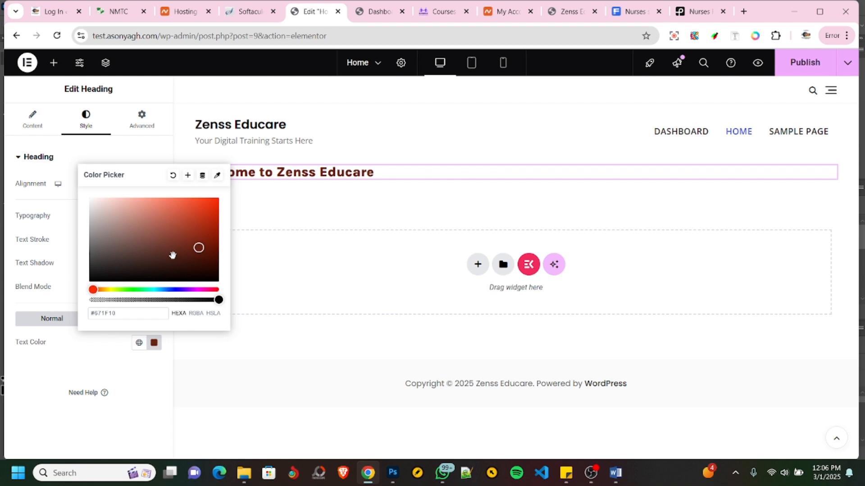
{"action": "left_click_drag", "start_coordinate": [197, 250], "coordinate": [202, 199]}
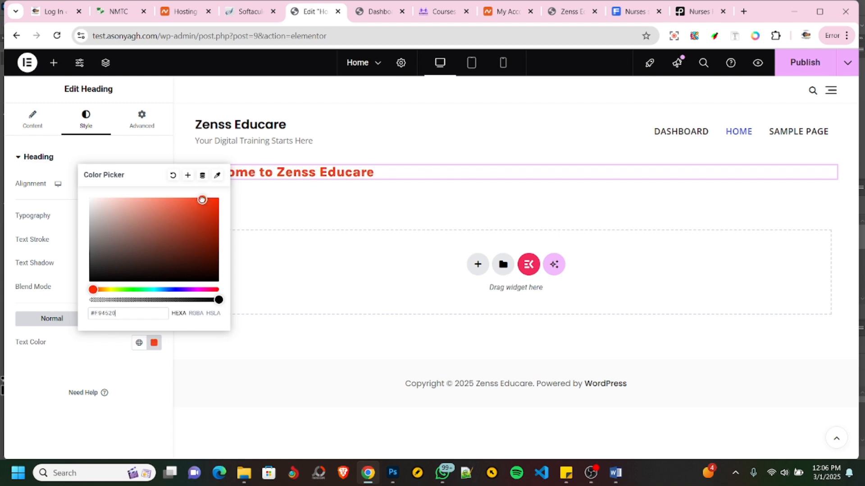
{"action": "left_click", "coordinate": [46, 374]}
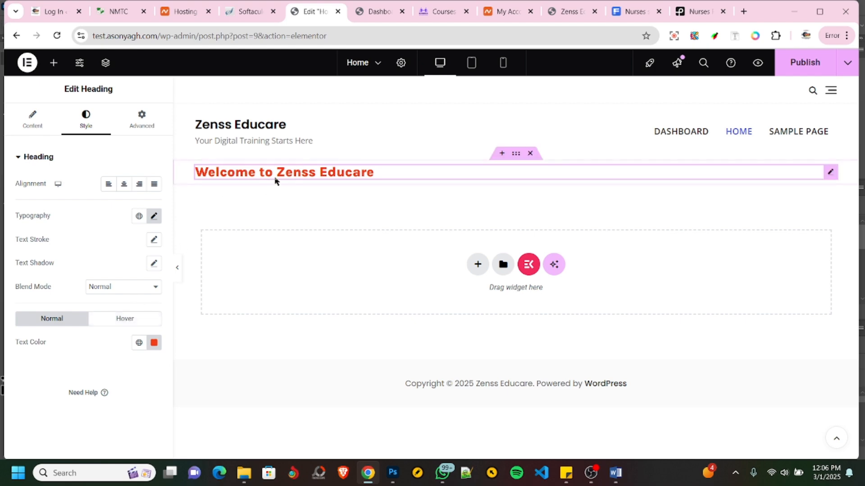
- Set the welcome heading's hover text color to near-white
{"action": "left_click", "coordinate": [119, 320]}
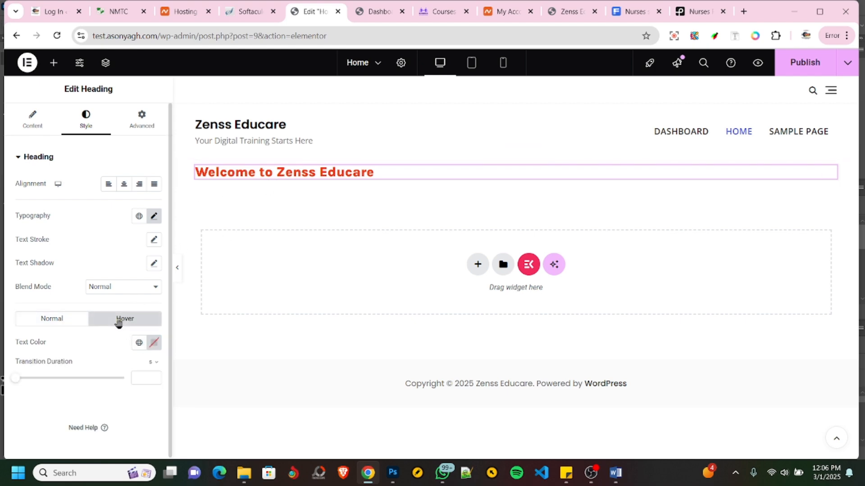
{"action": "left_click", "coordinate": [154, 345]}
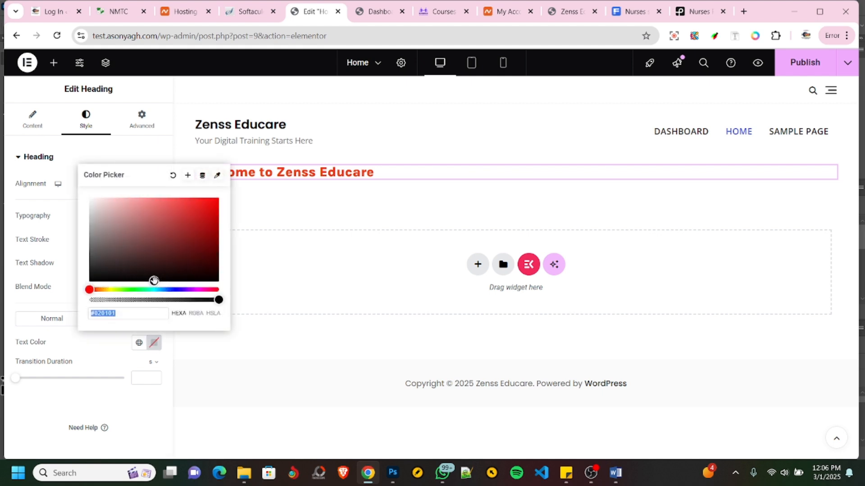
{"action": "left_click_drag", "start_coordinate": [153, 280], "coordinate": [90, 200]}
{"action": "left_click", "coordinate": [33, 404]}
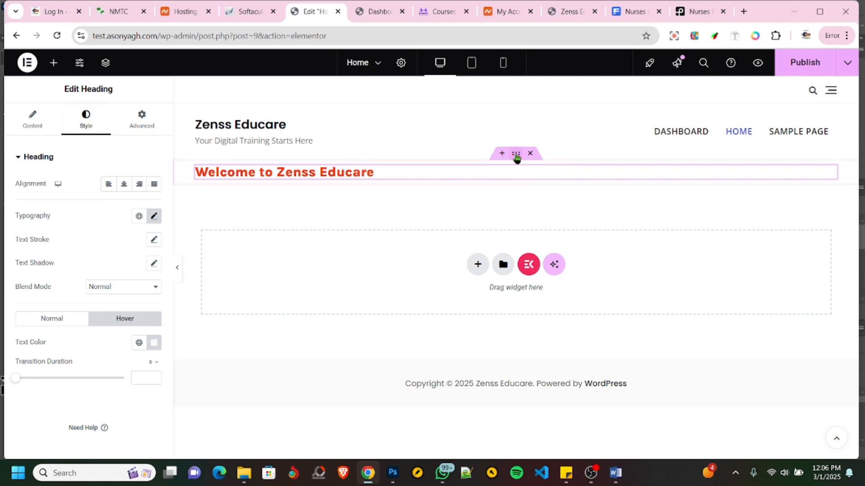
- Give the heading's container a classic background using the Screenshot_123.png image of the nurses from the media library
{"action": "left_click", "coordinate": [516, 155]}
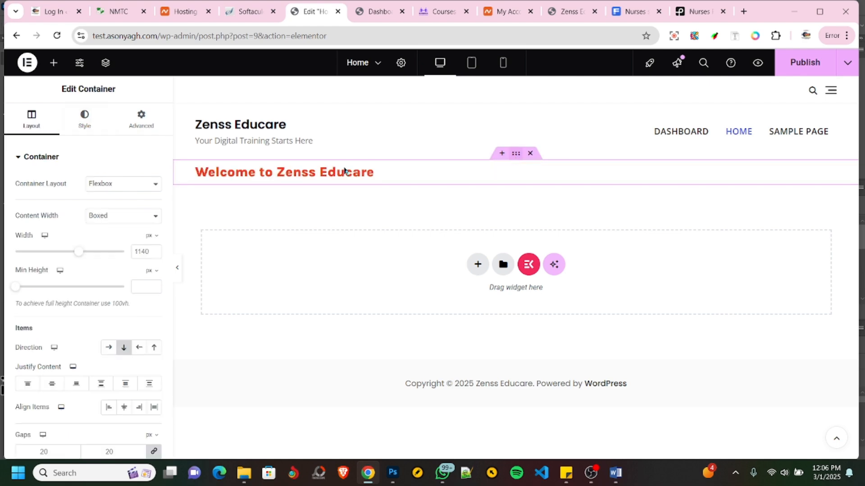
{"action": "left_click", "coordinate": [85, 123]}
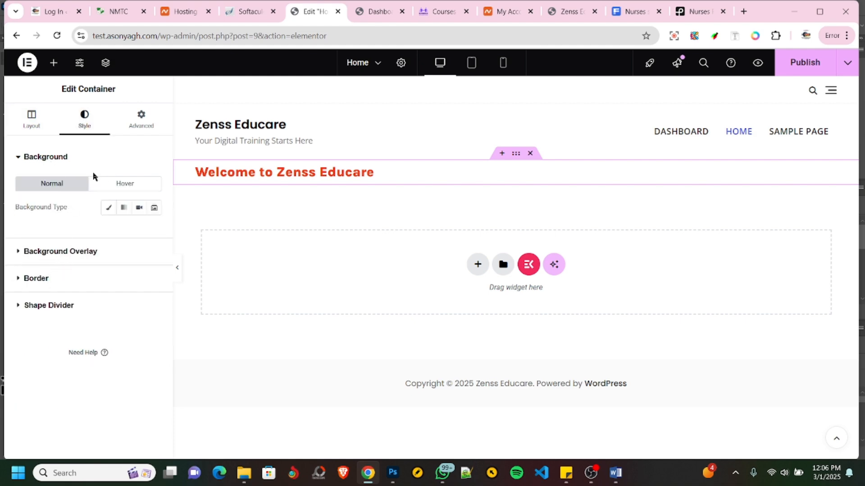
{"action": "left_click", "coordinate": [108, 210]}
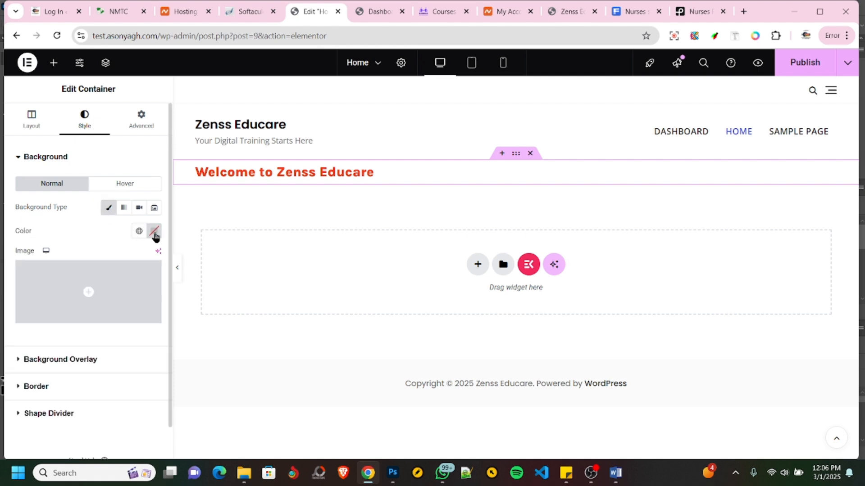
{"action": "left_click", "coordinate": [123, 209]}
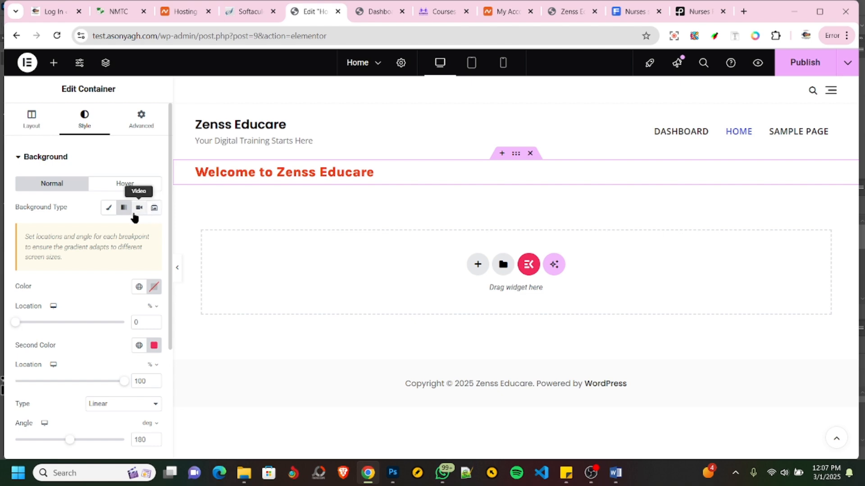
{"action": "left_click", "coordinate": [107, 211]}
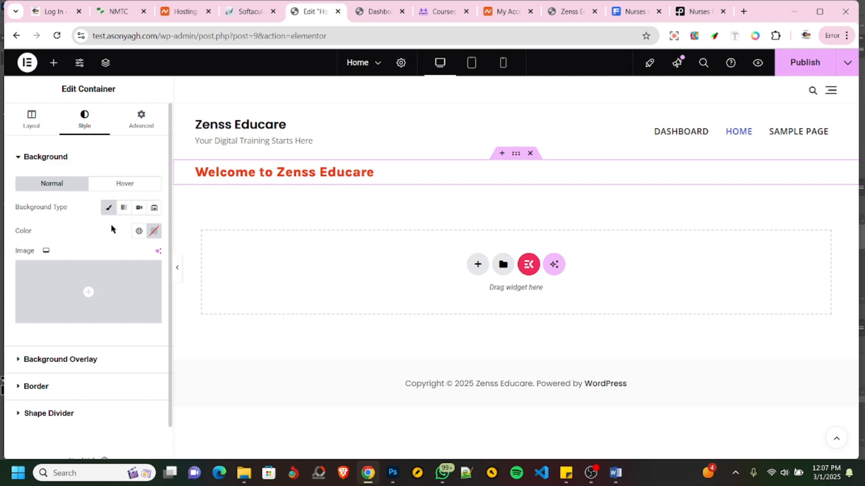
{"action": "left_click", "coordinate": [89, 296]}
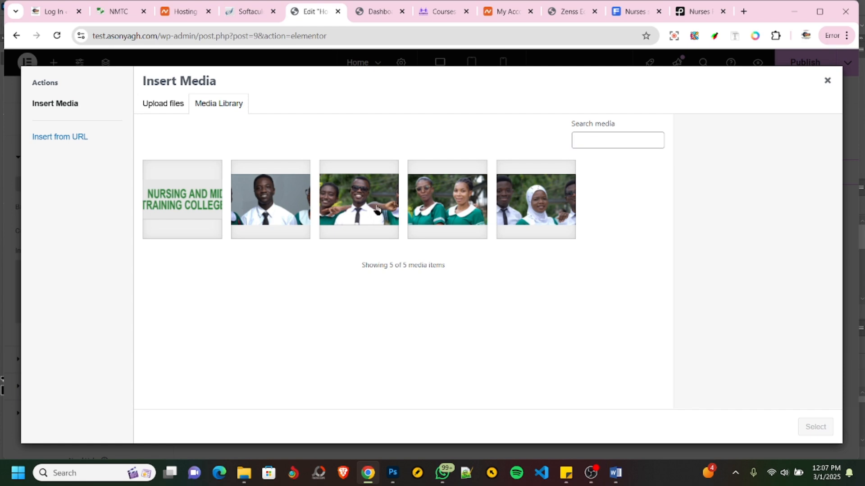
{"action": "left_click", "coordinate": [426, 207]}
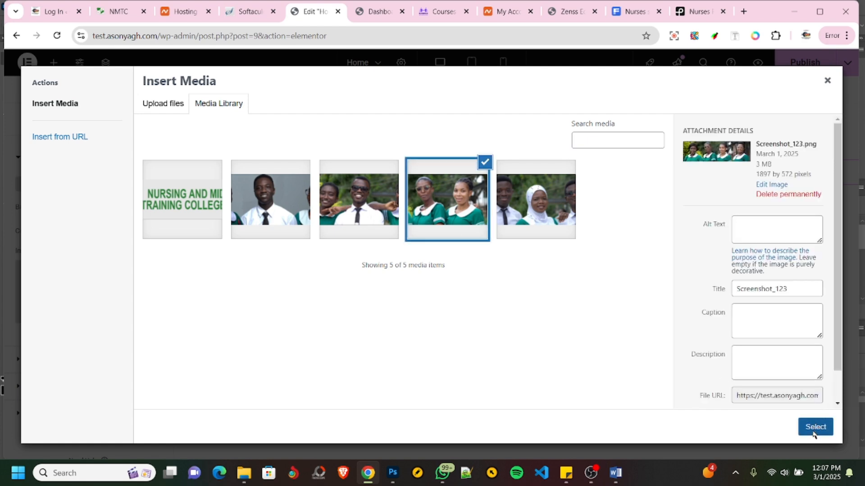
{"action": "left_click", "coordinate": [815, 428]}
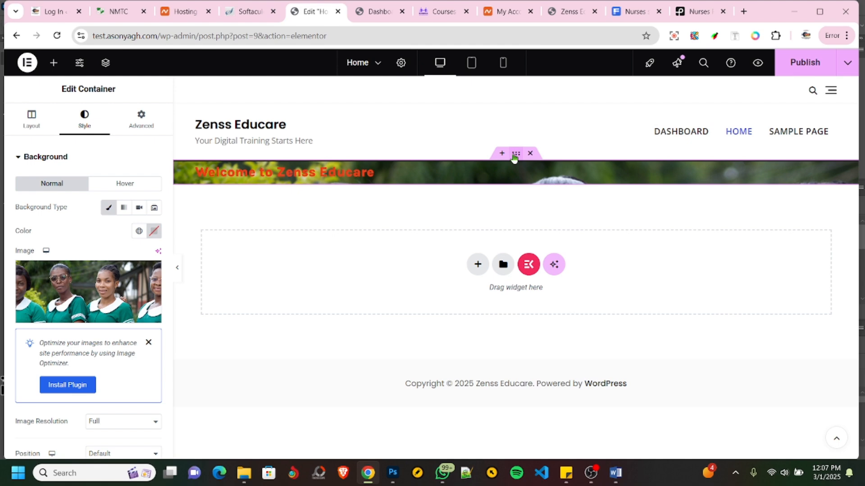
- Set the heading container's padding to 200 px on all four sides
{"action": "left_click", "coordinate": [142, 124]}
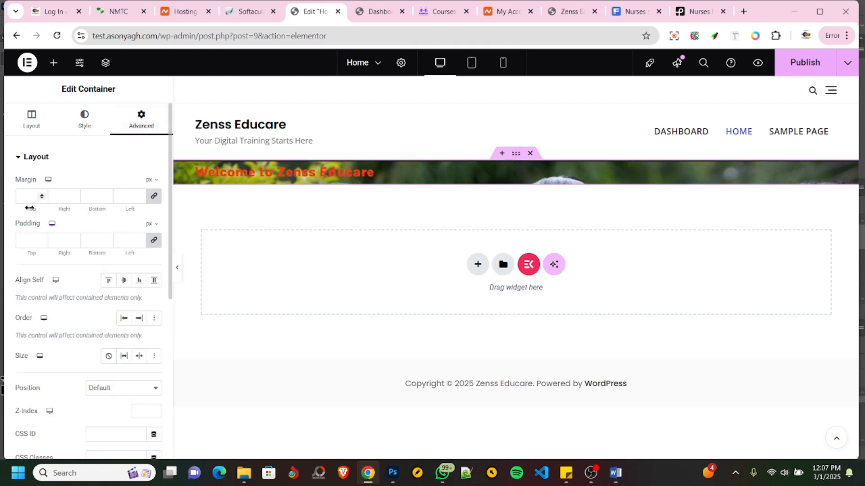
{"action": "left_click", "coordinate": [31, 239]}
{"action": "type", "text": "100"}
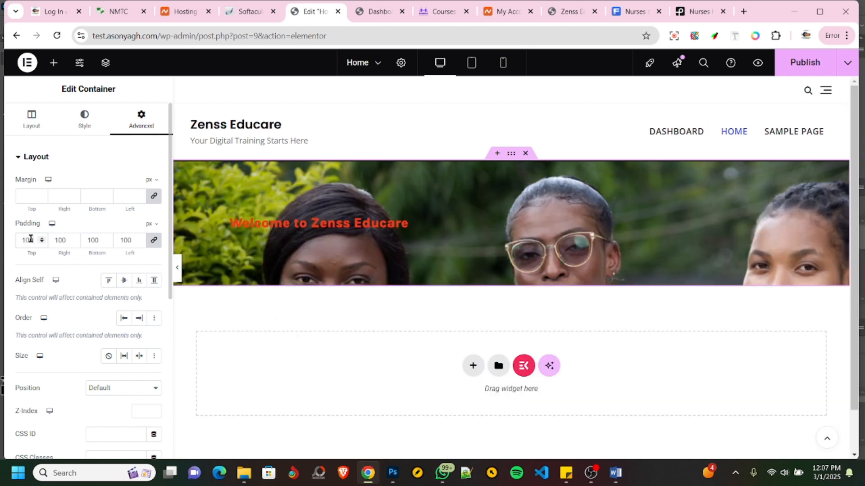
{"action": "key", "text": "BackSpace"}
{"action": "key", "text": "BackSpace"}
{"action": "key", "text": "BackSpace"}
{"action": "type", "text": "15"}
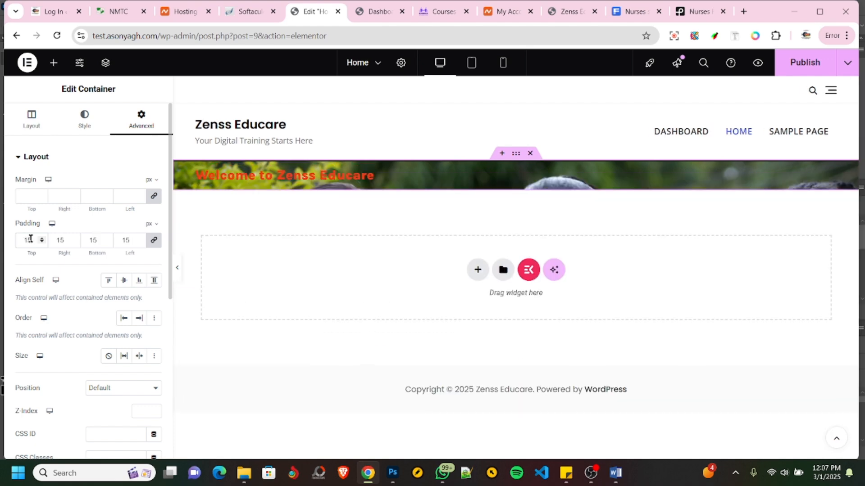
{"action": "type", "text": "0"}
{"action": "key", "text": "BackSpace"}
{"action": "key", "text": "BackSpace"}
{"action": "key", "text": "BackSpace"}
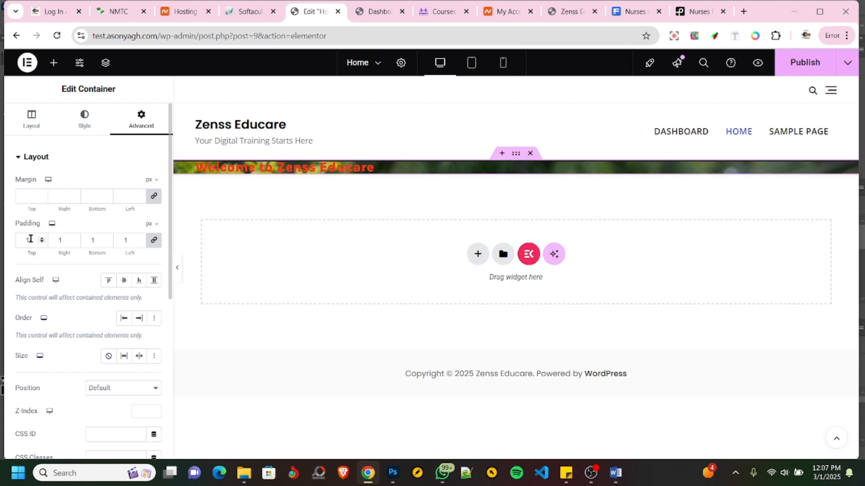
{"action": "type", "text": "200"}
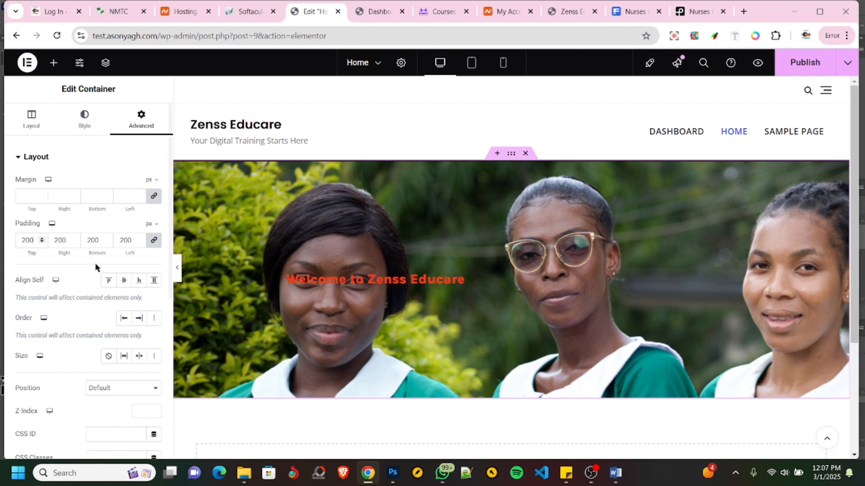
- Give the container a gradient background overlay with black as its first color
{"action": "left_click", "coordinate": [83, 129]}
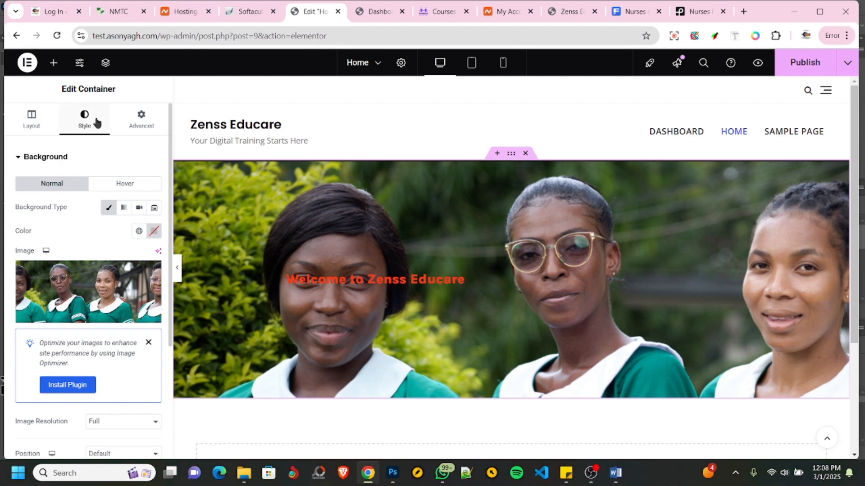
{"action": "scroll", "coordinate": [120, 285], "scroll_direction": "down", "scroll_amount": 5}
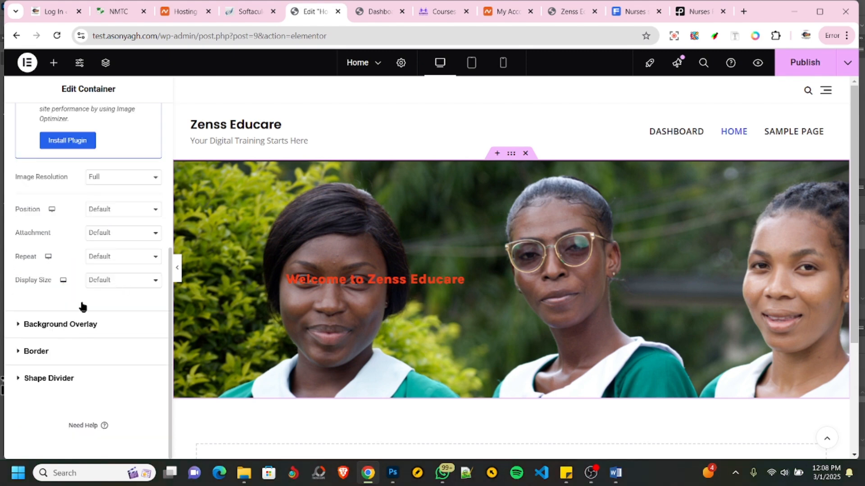
{"action": "left_click", "coordinate": [55, 324]}
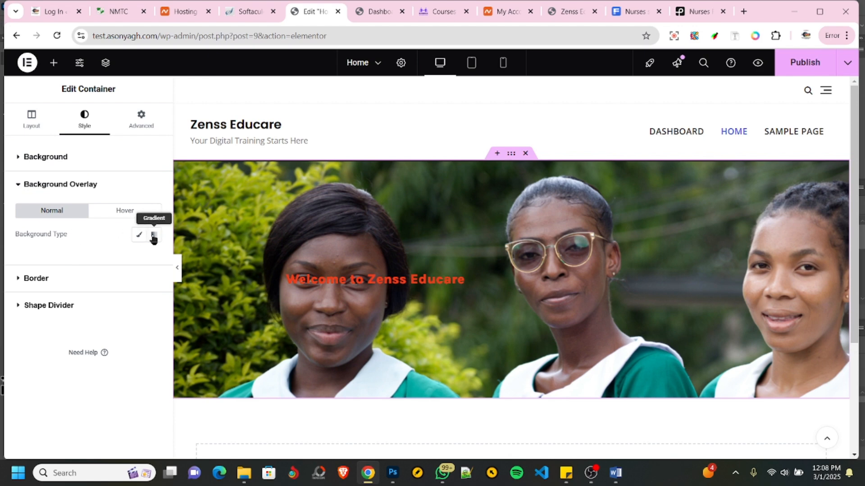
{"action": "left_click", "coordinate": [136, 235]}
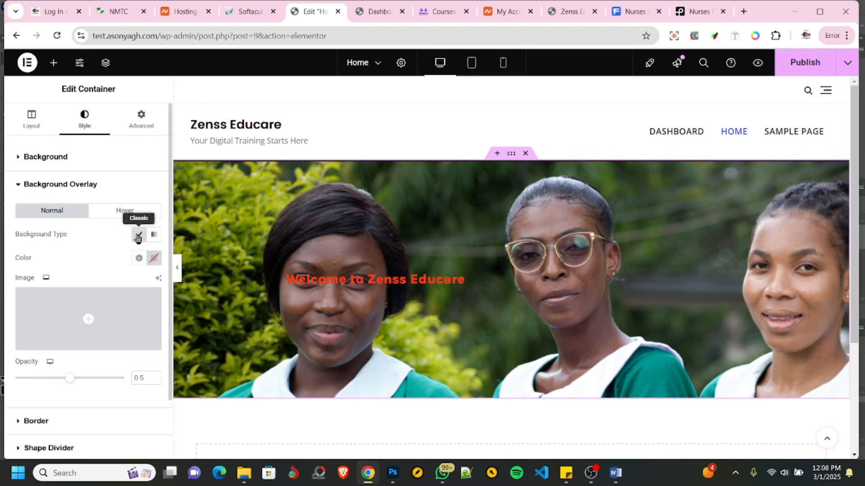
{"action": "mouse_move", "coordinate": [84, 322]}
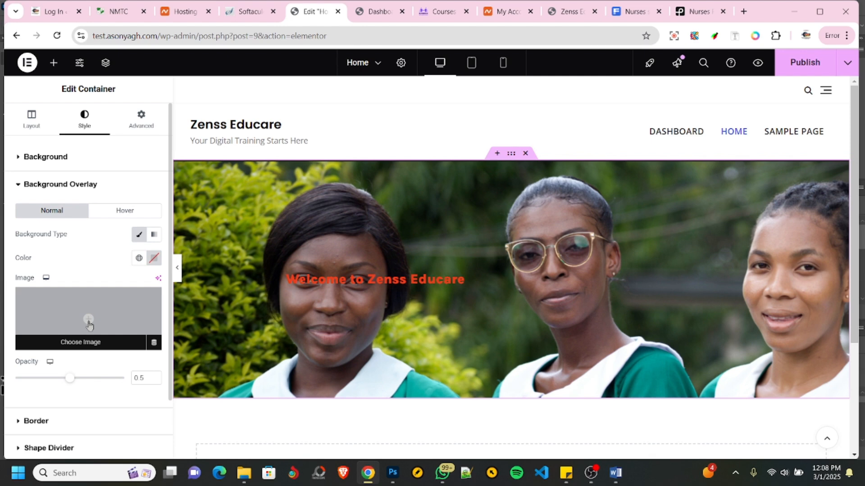
{"action": "left_click", "coordinate": [154, 235]}
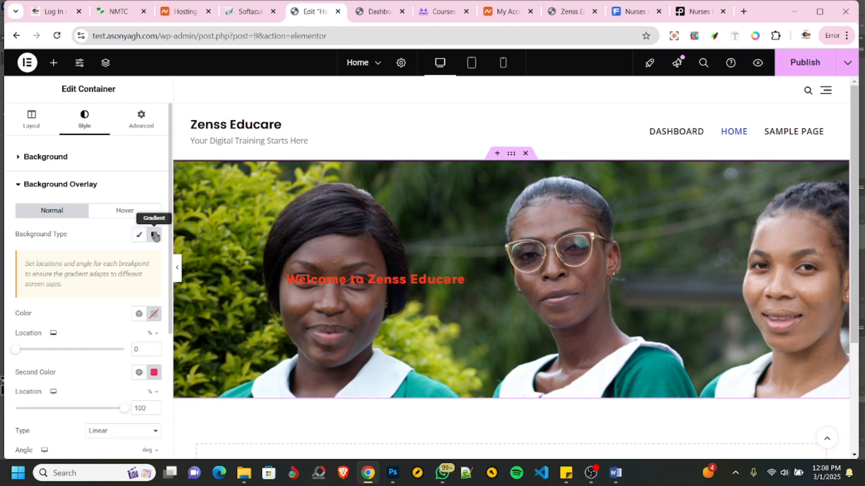
{"action": "left_click", "coordinate": [154, 313]}
{"action": "left_click", "coordinate": [167, 253]}
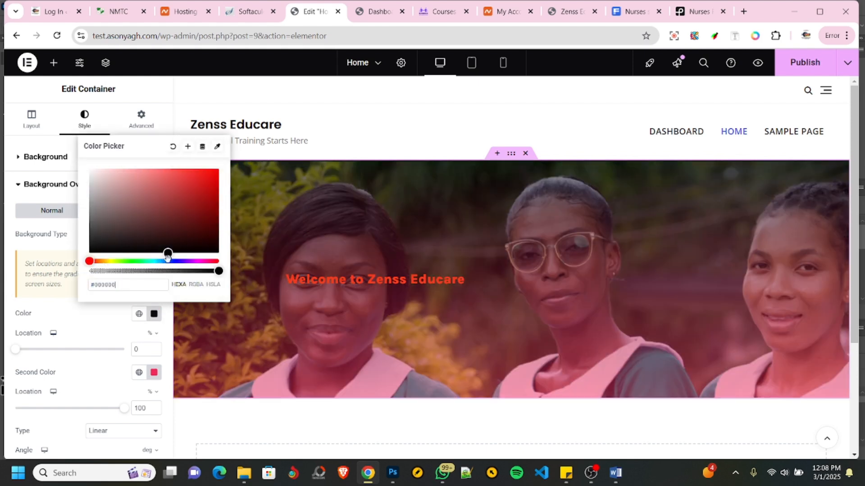
{"action": "left_click_drag", "start_coordinate": [167, 254], "coordinate": [188, 249]}
{"action": "left_click", "coordinate": [56, 368]}
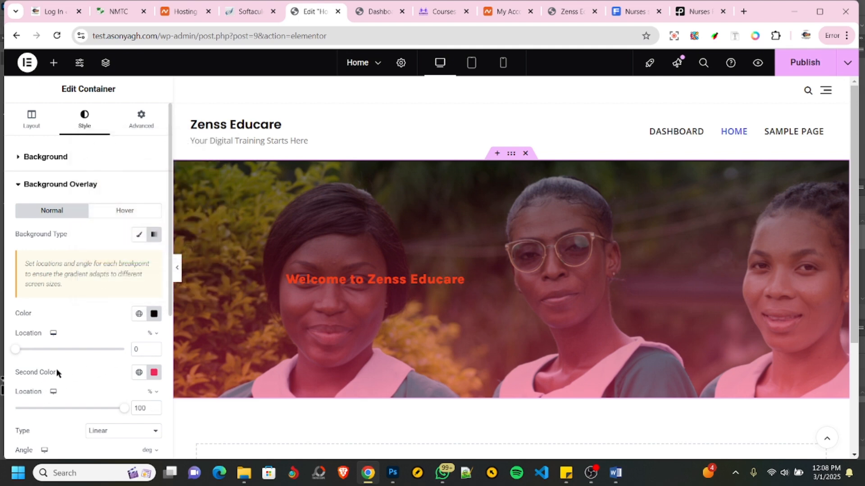
- Make the overlay gradient's second color fully transparent
{"action": "scroll", "coordinate": [62, 365], "scroll_direction": "down", "scroll_amount": 3}
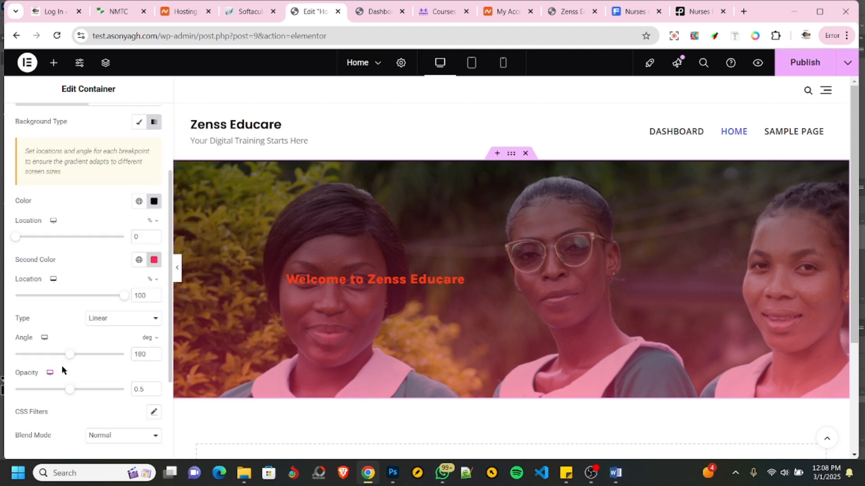
{"action": "left_click", "coordinate": [154, 260]}
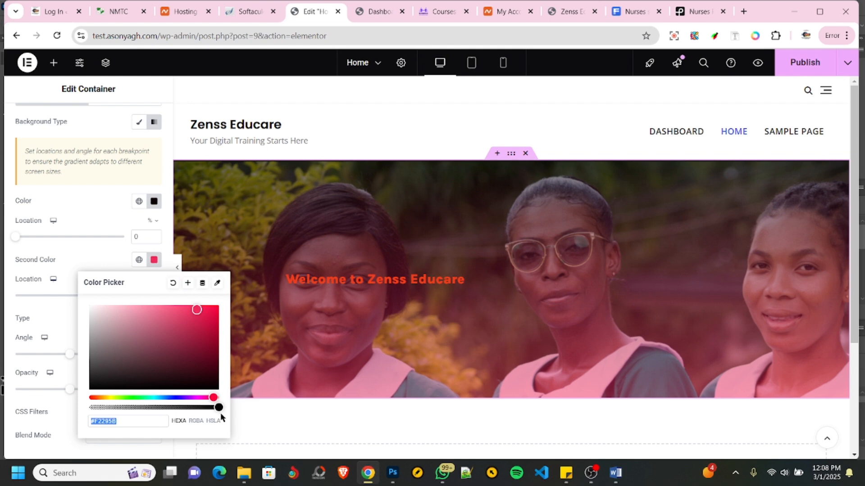
{"action": "left_click_drag", "start_coordinate": [218, 407], "coordinate": [89, 409]}
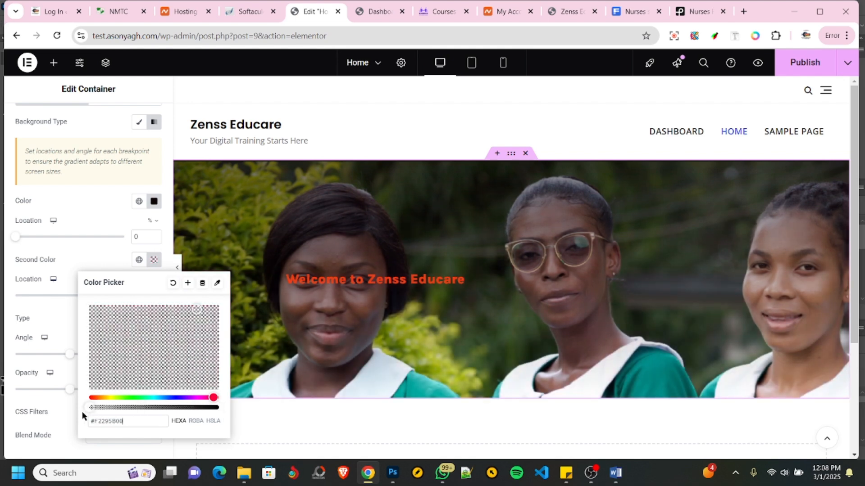
{"action": "left_click", "coordinate": [18, 420]}
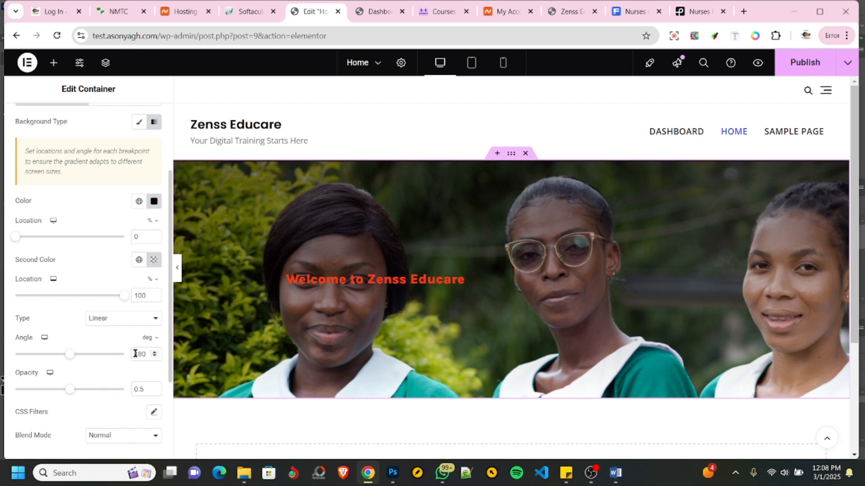
- Set the overlay gradient's angle to 90 degrees and its opacity to 0.94
{"action": "left_click_drag", "start_coordinate": [135, 356], "coordinate": [153, 357]}
{"action": "type", "text": "90"}
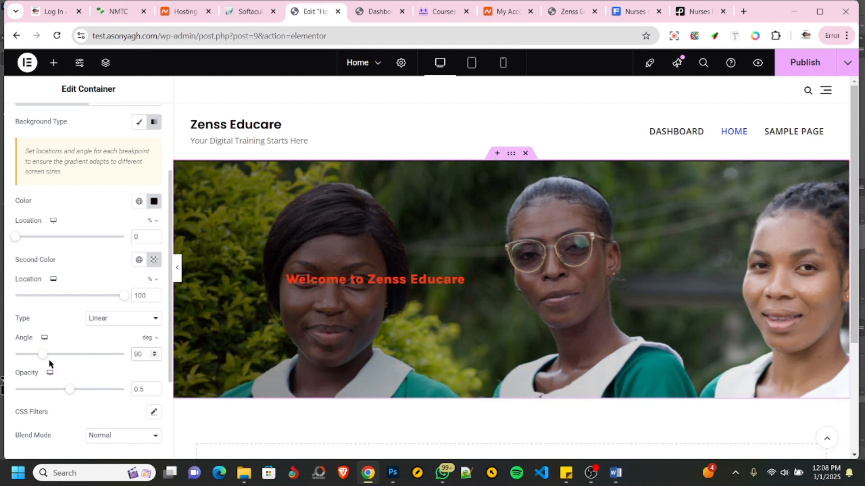
{"action": "left_click_drag", "start_coordinate": [70, 393], "coordinate": [128, 398]}
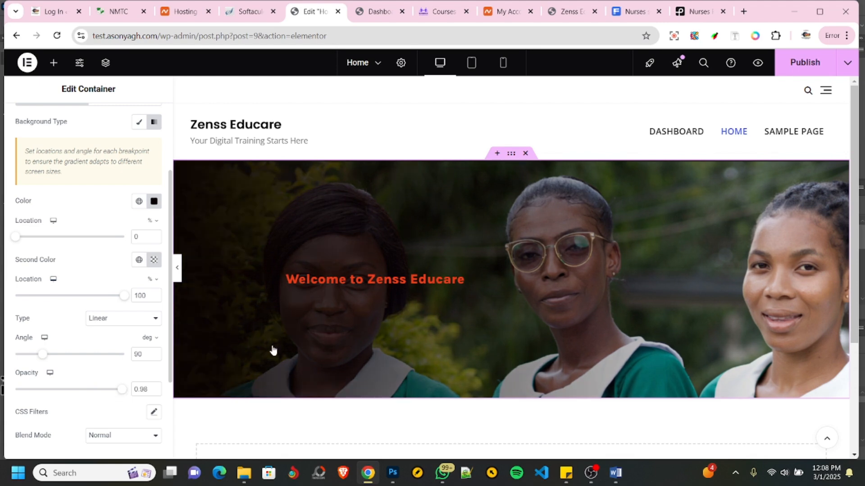
{"action": "scroll", "coordinate": [303, 338], "scroll_direction": "down", "scroll_amount": 2}
{"action": "scroll", "coordinate": [299, 330], "scroll_direction": "up", "scroll_amount": 2}
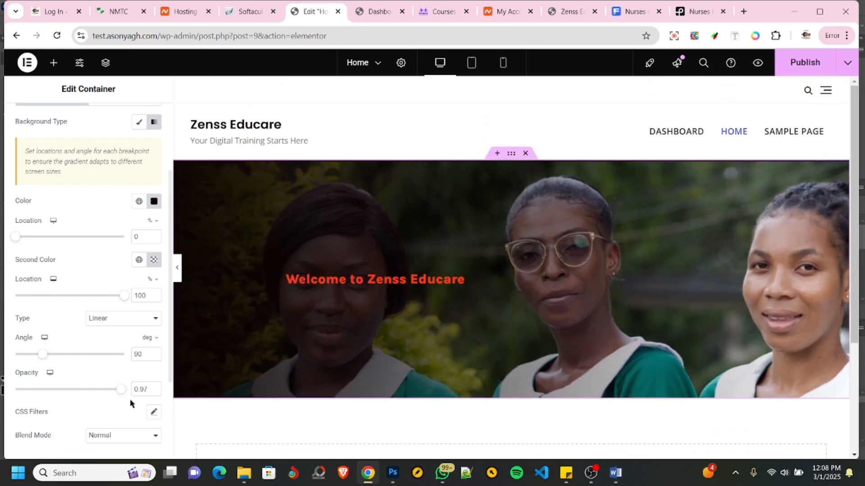
{"action": "left_click_drag", "start_coordinate": [114, 392], "coordinate": [70, 389]}
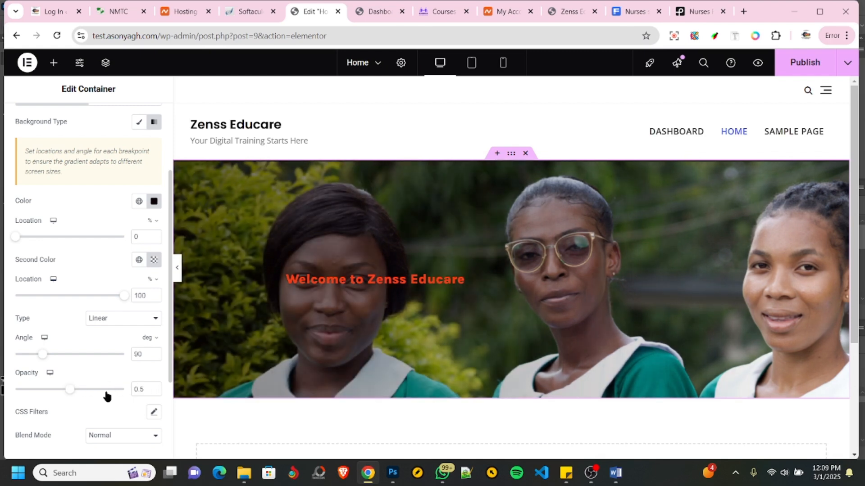
{"action": "left_click", "coordinate": [77, 390]}
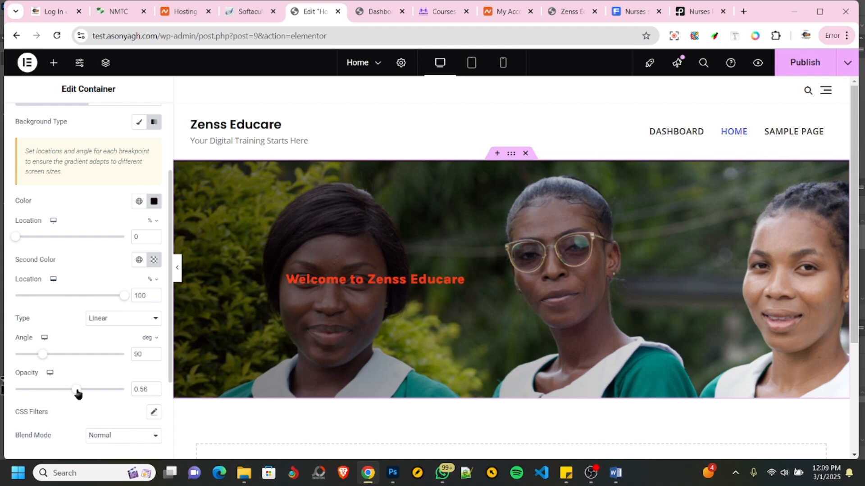
{"action": "left_click_drag", "start_coordinate": [77, 393], "coordinate": [119, 396]}
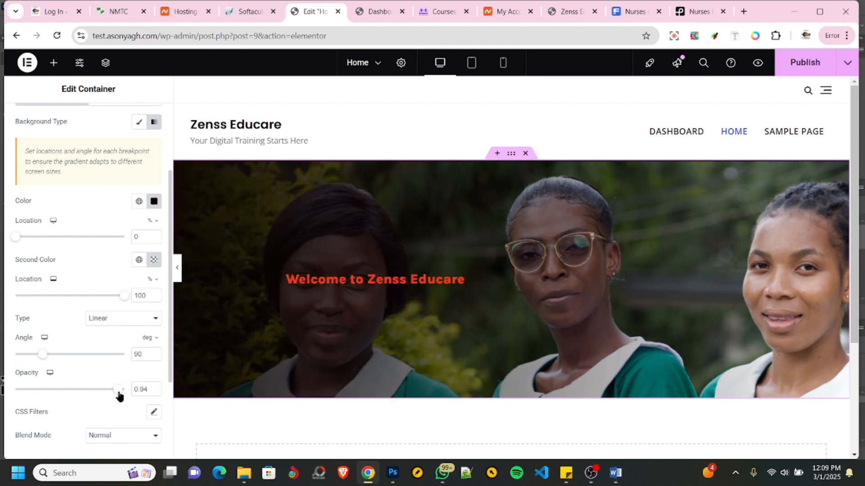
- Change the welcome heading's normal text color to near-white, #FDFCFC
{"action": "left_click", "coordinate": [342, 283]}
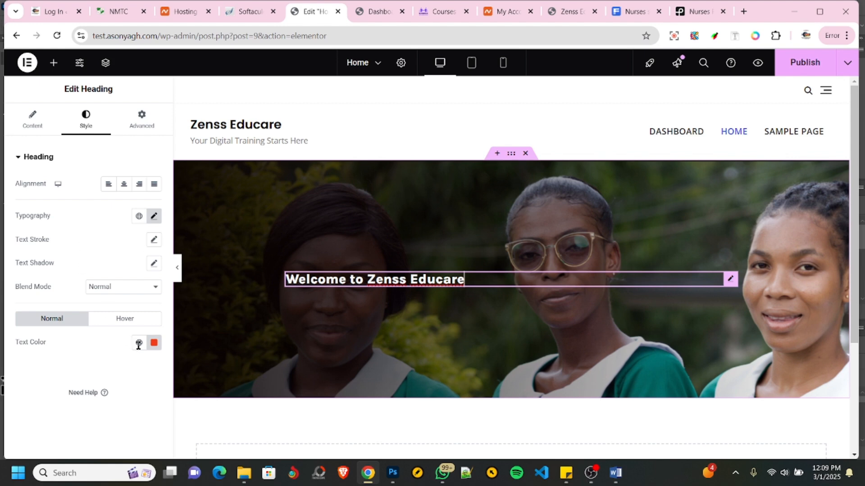
{"action": "left_click", "coordinate": [154, 343]}
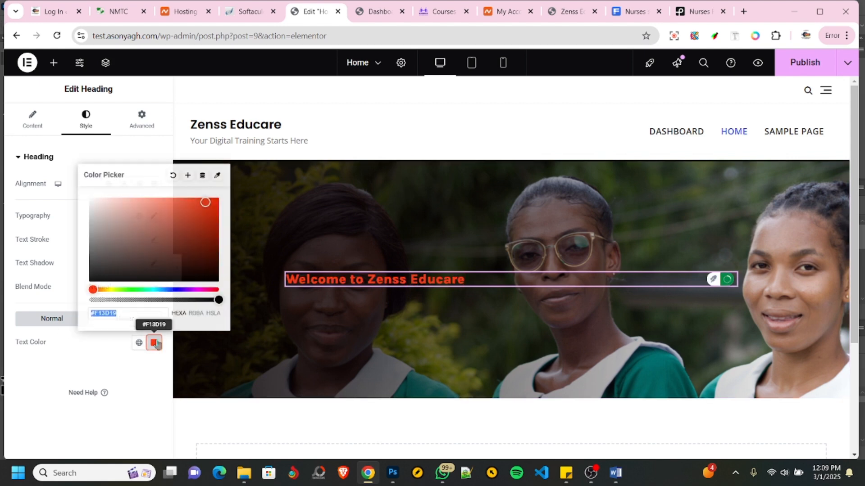
{"action": "left_click_drag", "start_coordinate": [206, 203], "coordinate": [90, 198]}
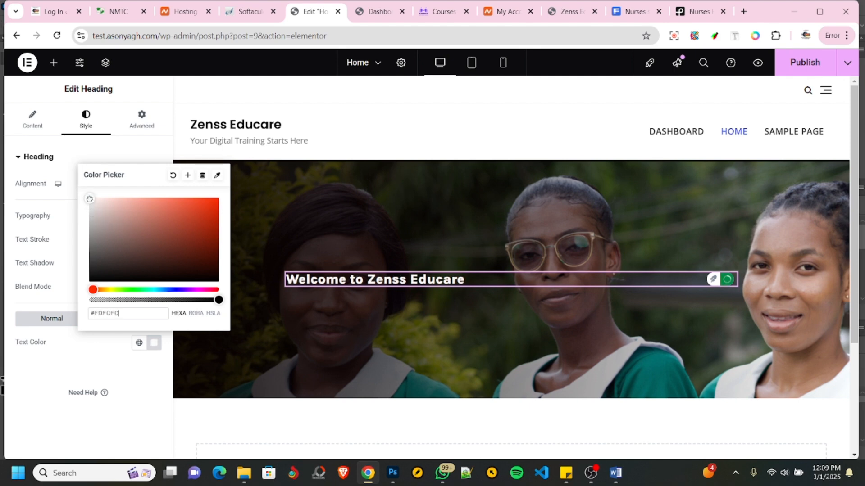
{"action": "left_click", "coordinate": [34, 388]}
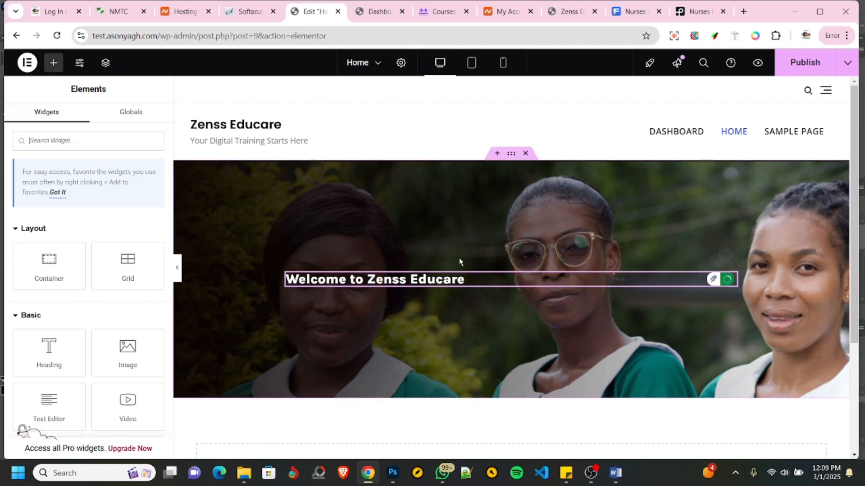
- Delete the welcome heading's container and view the banner on the Nursing and Midwifery Training College site for reference
{"action": "left_click", "coordinate": [526, 154]}
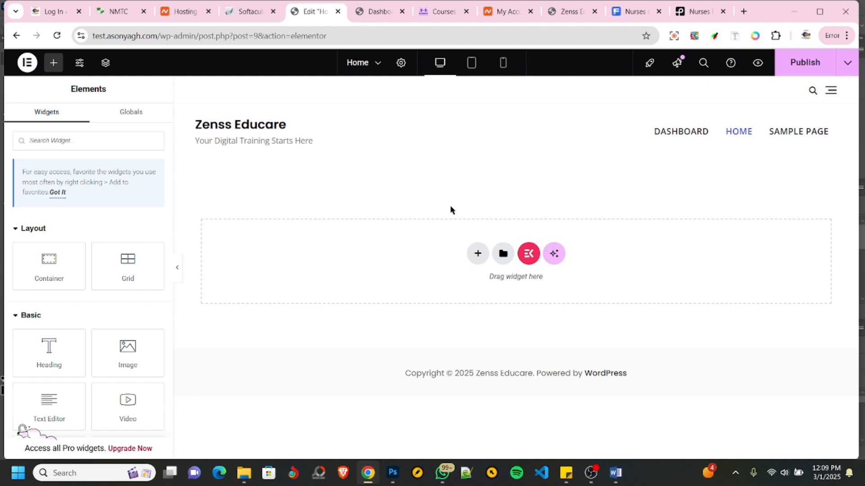
{"action": "left_click", "coordinate": [106, 10]}
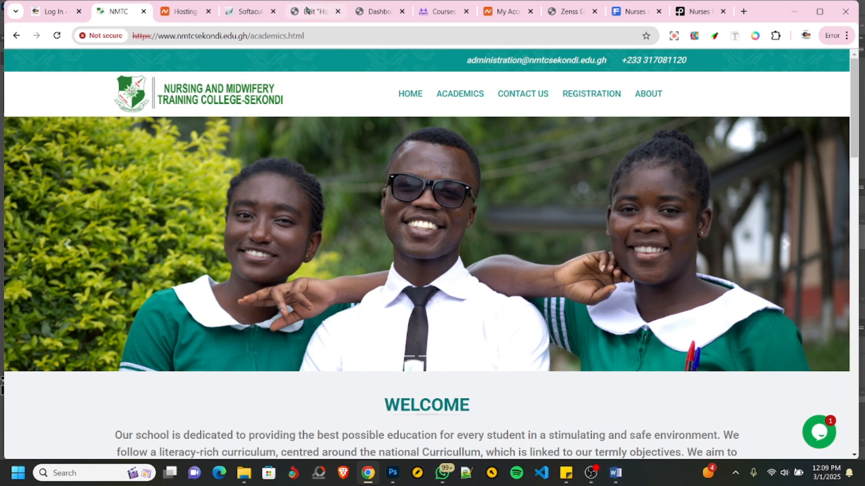
{"action": "left_click", "coordinate": [306, 10]}
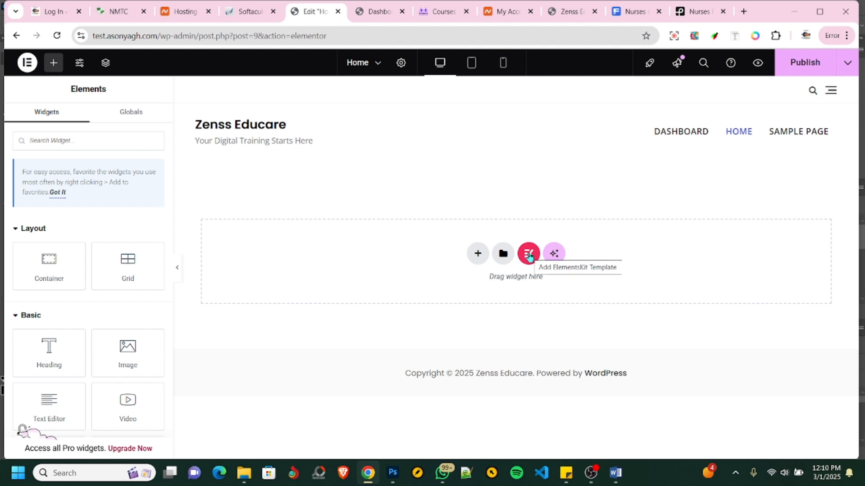
- Add a single flexbox container with row direction to the empty Home page
{"action": "left_click", "coordinate": [477, 255]}
{"action": "left_click", "coordinate": [471, 290]}
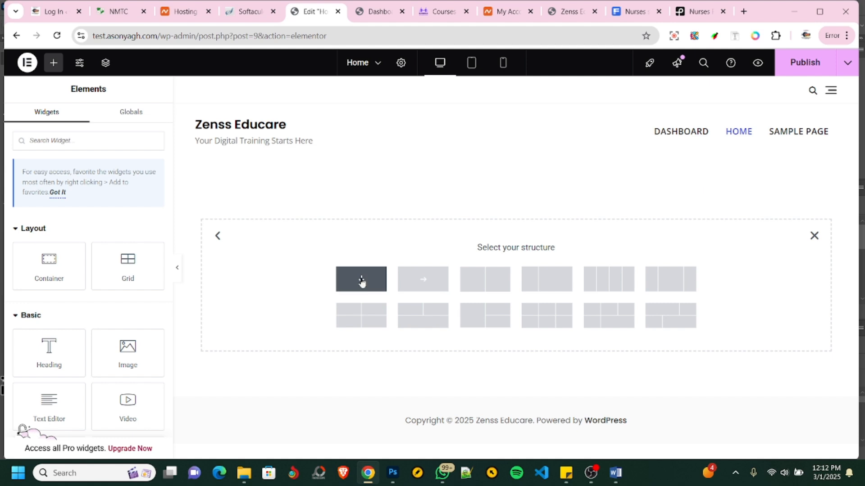
{"action": "left_click", "coordinate": [422, 280]}
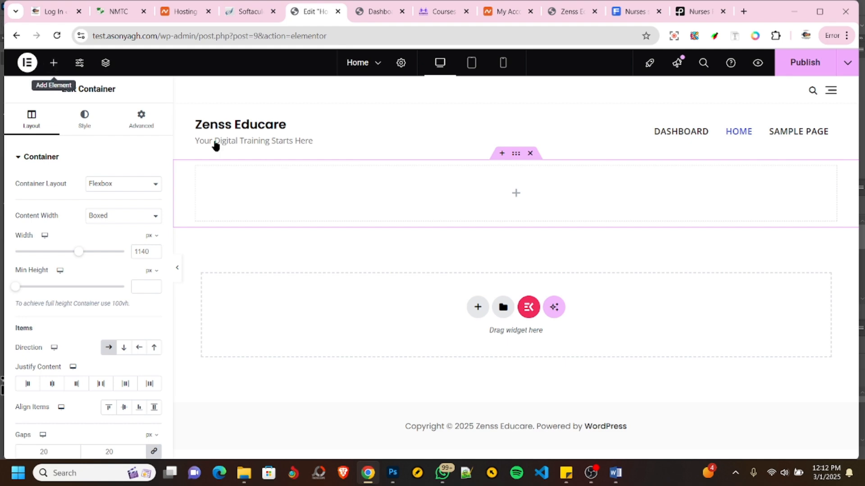
- Search the widgets for "slider" and add a Sina Banner Slider to the empty container
{"action": "left_click", "coordinate": [54, 63]}
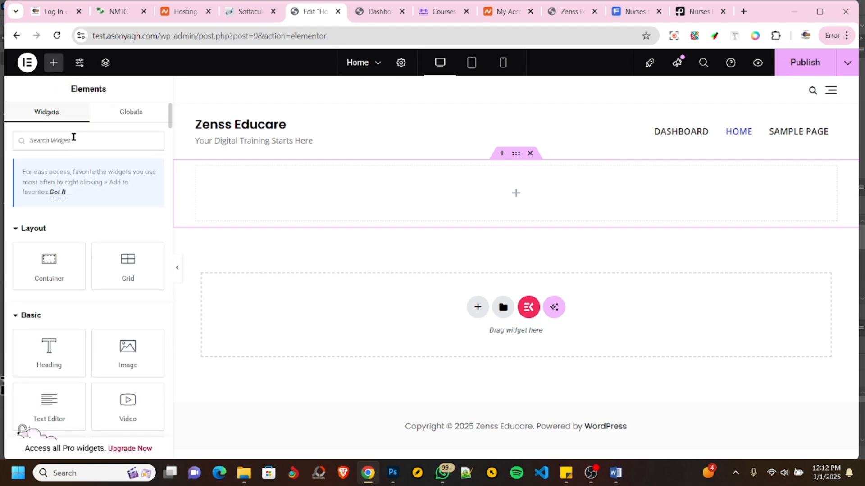
{"action": "type", "text": "slid"}
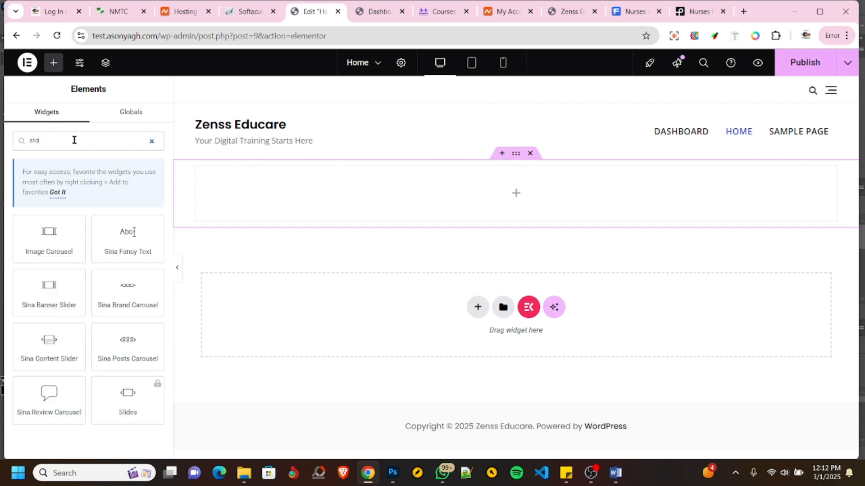
{"action": "type", "text": "er"}
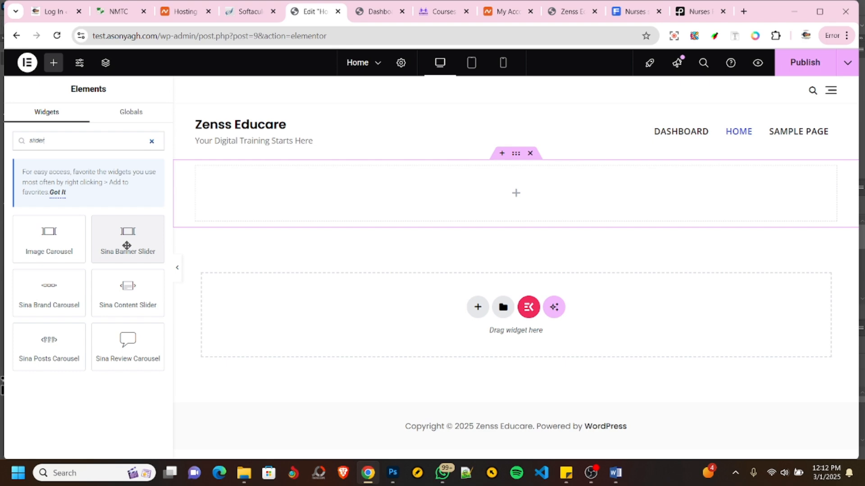
{"action": "left_click_drag", "start_coordinate": [127, 233], "coordinate": [428, 199]}
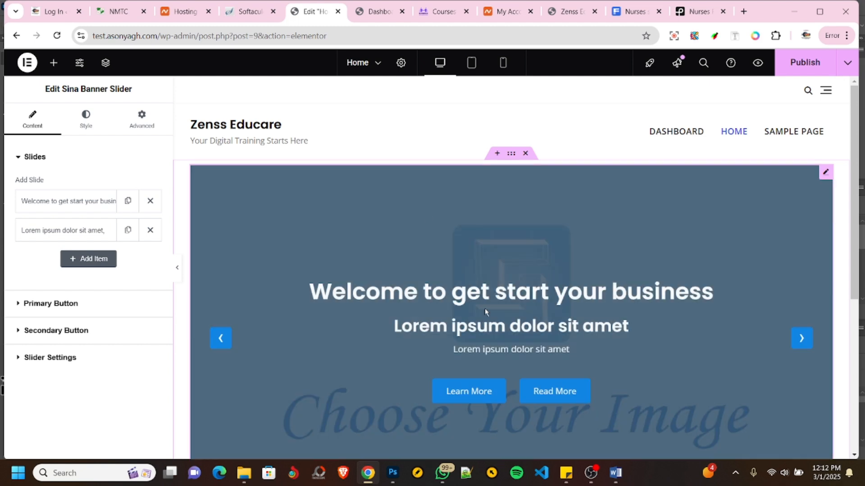
- Examine the new banner slider's default slide on the page, including its text, buttons and navigation
{"action": "scroll", "coordinate": [592, 288], "scroll_direction": "down", "scroll_amount": 4}
{"action": "scroll", "coordinate": [592, 287], "scroll_direction": "up", "scroll_amount": 1}
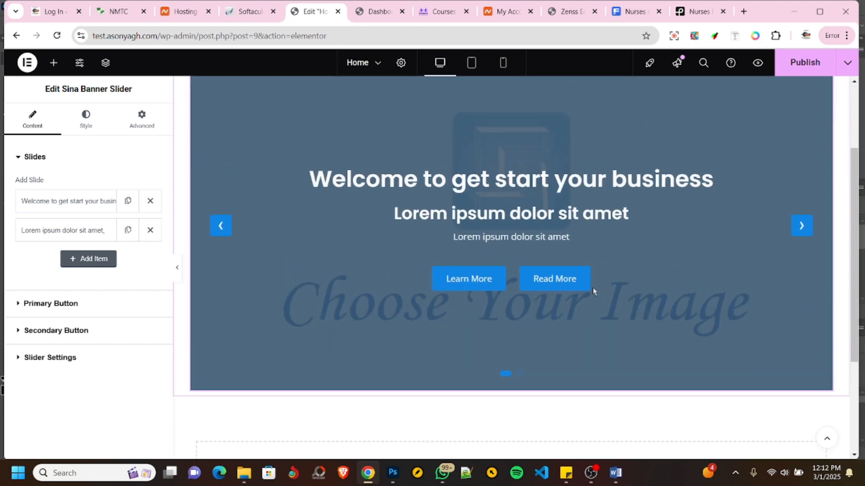
{"action": "scroll", "coordinate": [593, 290], "scroll_direction": "down", "scroll_amount": 2}
{"action": "scroll", "coordinate": [593, 290], "scroll_direction": "up", "scroll_amount": 3}
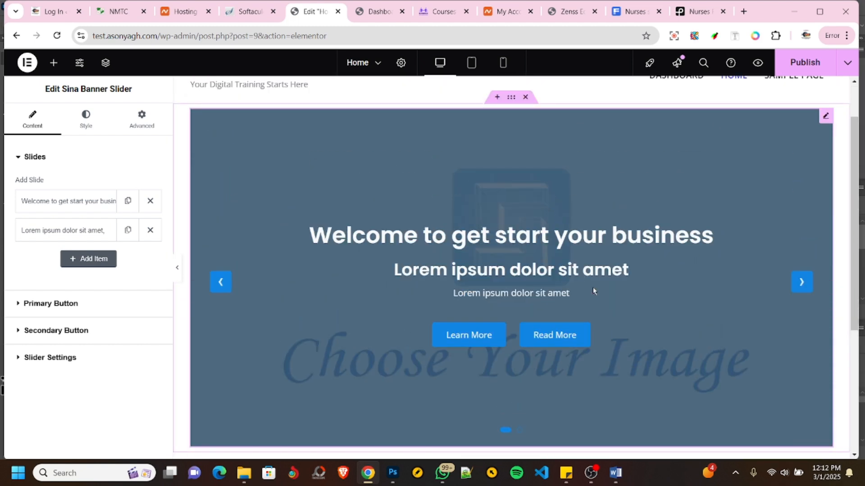
{"action": "scroll", "coordinate": [592, 290], "scroll_direction": "down", "scroll_amount": 4}
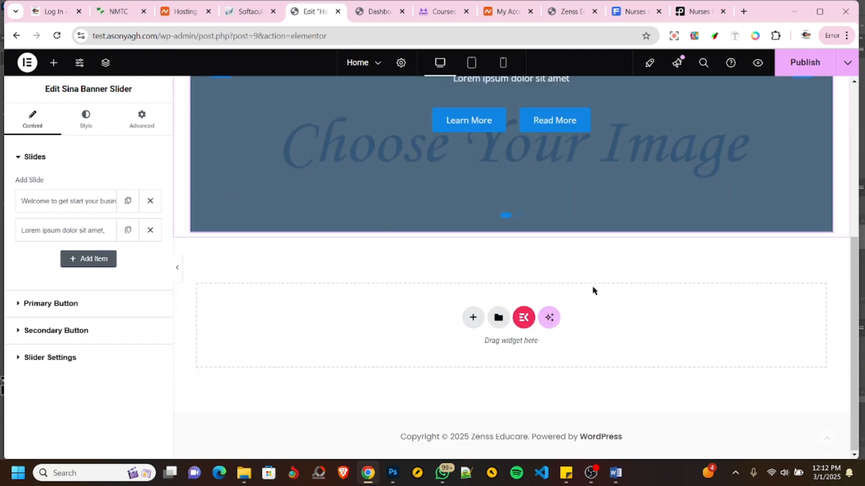
{"action": "scroll", "coordinate": [593, 291], "scroll_direction": "up", "scroll_amount": 4}
{"action": "scroll", "coordinate": [593, 289], "scroll_direction": "down", "scroll_amount": 4}
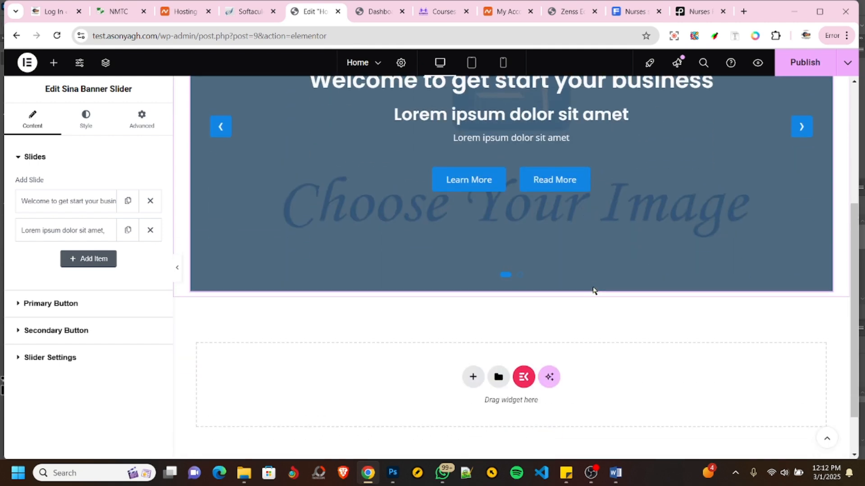
{"action": "scroll", "coordinate": [592, 289], "scroll_direction": "up", "scroll_amount": 4}
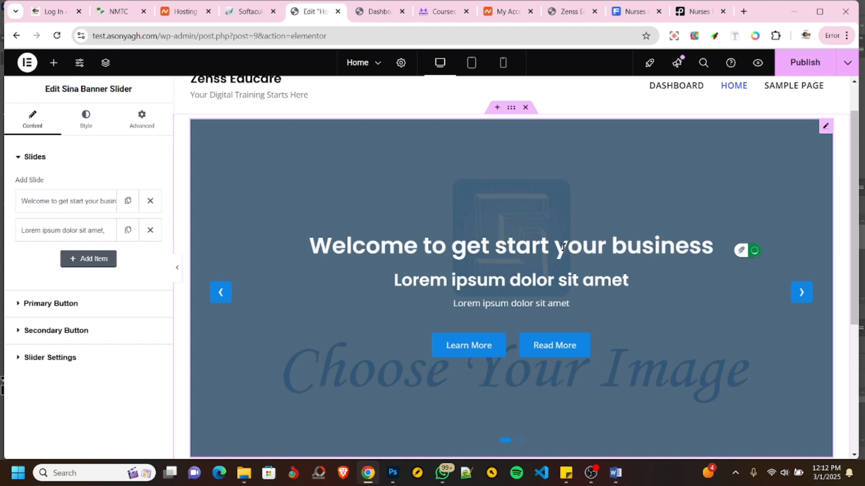
- Delete the first slide's placeholder title text directly in the banner
{"action": "key", "text": "BackSpace"}
{"action": "key", "text": "BackSpace"}
{"action": "key", "text": "BackSpace"}
{"action": "key", "text": "BackSpace"}
{"action": "key", "text": "BackSpace"}
{"action": "key", "text": "BackSpace"}
{"action": "key", "text": "BackSpace"}
{"action": "key", "text": "BackSpace"}
{"action": "key", "text": "BackSpace"}
{"action": "key", "text": "BackSpace"}
{"action": "key", "text": "BackSpace"}
{"action": "key", "text": "BackSpace"}
{"action": "key", "text": "BackSpace"}
{"action": "key", "text": "BackSpace"}
{"action": "key", "text": "BackSpace"}
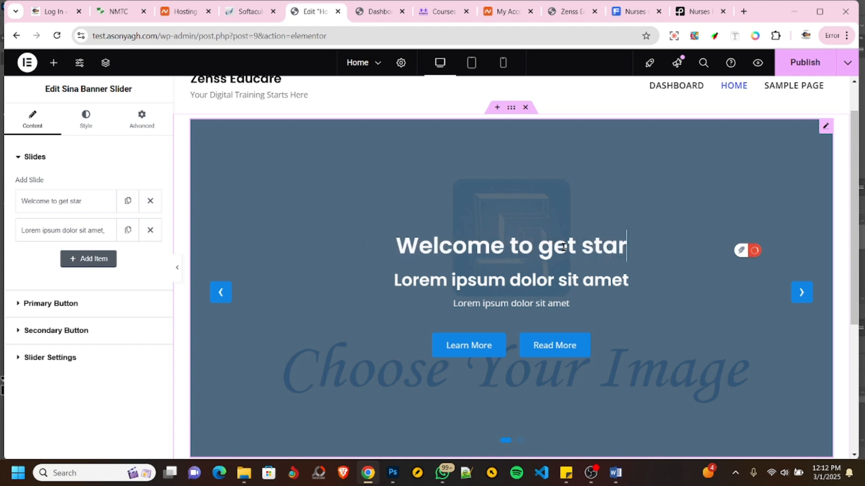
{"action": "key", "text": "BackSpace"}
{"action": "key", "text": "BackSpace"}
{"action": "key", "text": "BackSpace"}
{"action": "key", "text": "BackSpace"}
{"action": "key", "text": "BackSpace"}
{"action": "key", "text": "BackSpace"}
{"action": "key", "text": "BackSpace"}
{"action": "key", "text": "BackSpace"}
{"action": "key", "text": "BackSpace"}
{"action": "key", "text": "BackSpace"}
{"action": "key", "text": "BackSpace"}
{"action": "key", "text": "BackSpace"}
{"action": "key", "text": "BackSpace"}
{"action": "key", "text": "BackSpace"}
{"action": "key", "text": "BackSpace"}
{"action": "key", "text": "BackSpace"}
{"action": "key", "text": "BackSpace"}
{"action": "key", "text": "BackSpace"}
{"action": "key", "text": "BackSpace"}
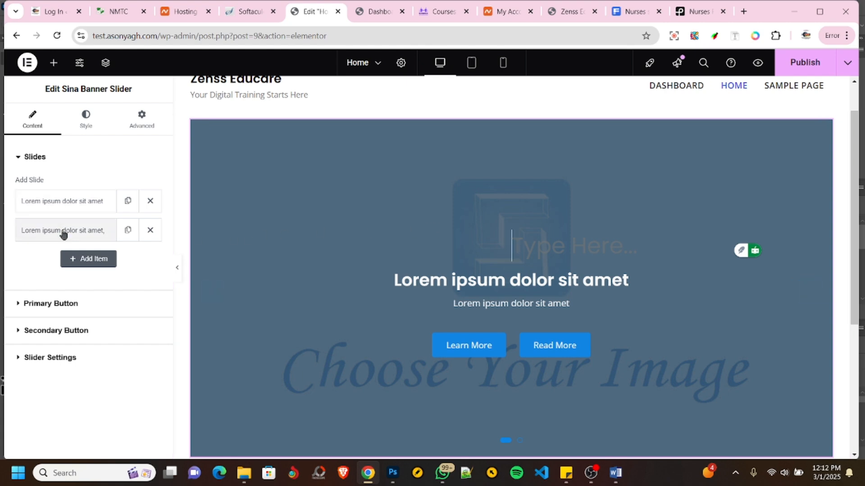
- Remove the slider's second slide and set the remaining slide's image to Screenshot_123.png from the media library
{"action": "left_click", "coordinate": [150, 230]}
{"action": "left_click", "coordinate": [79, 207]}
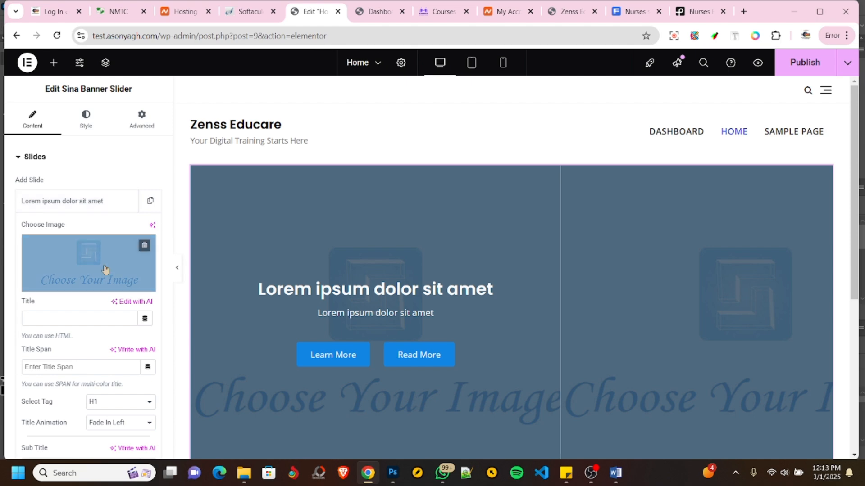
{"action": "left_click", "coordinate": [77, 259]}
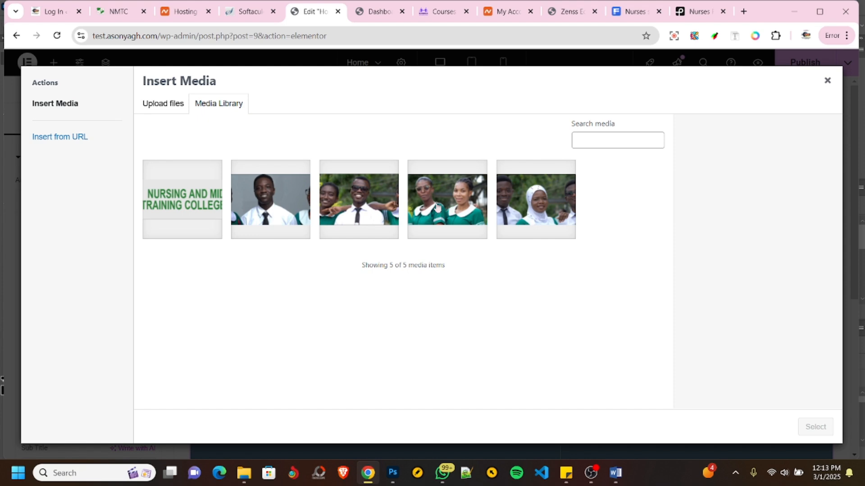
{"action": "left_click", "coordinate": [446, 206]}
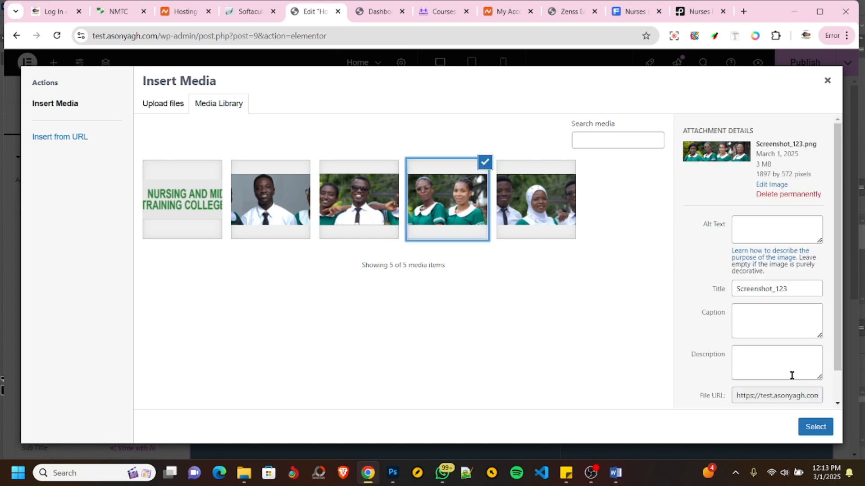
{"action": "left_click", "coordinate": [814, 430]}
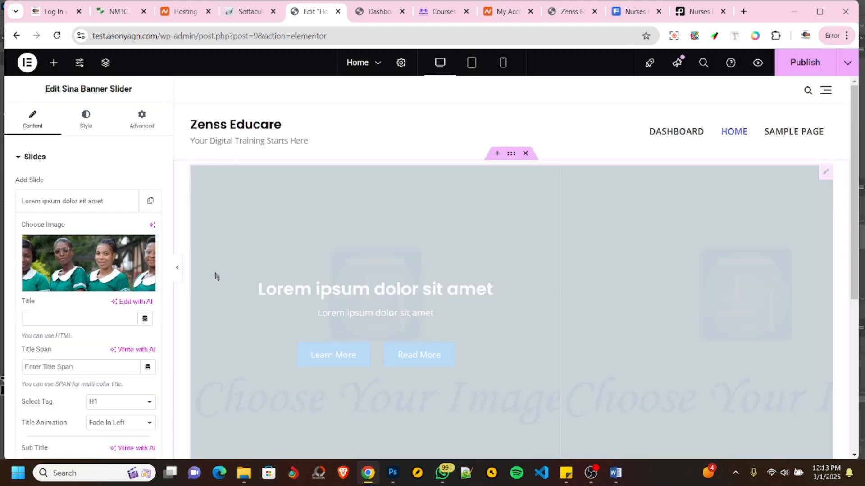
- Clear the placeholder sub title and description of the remaining slide
{"action": "scroll", "coordinate": [96, 266], "scroll_direction": "down", "scroll_amount": 3}
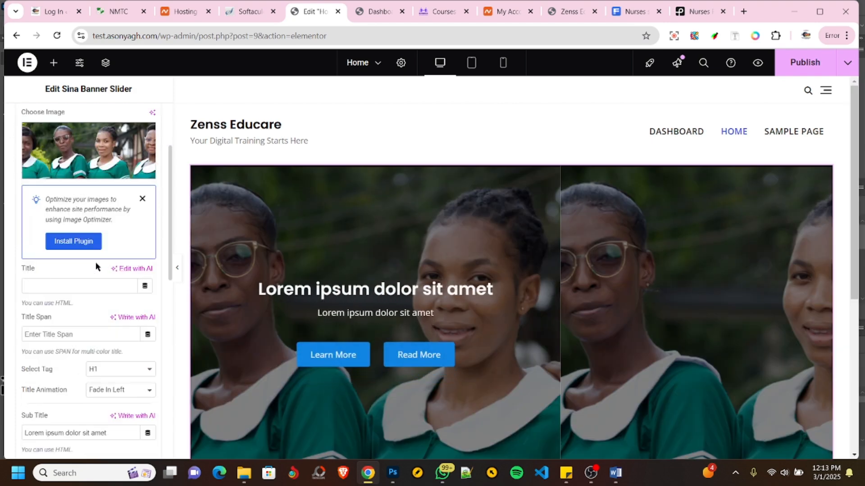
{"action": "scroll", "coordinate": [95, 265], "scroll_direction": "down", "scroll_amount": 1}
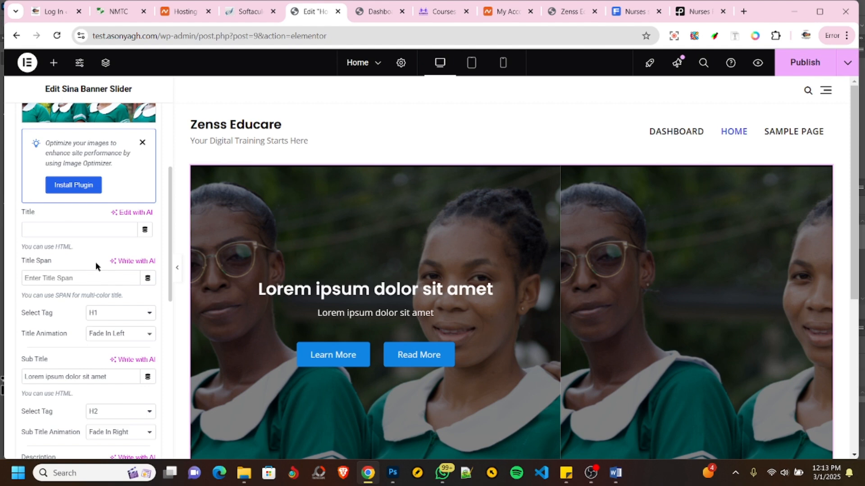
{"action": "left_click", "coordinate": [75, 278]}
{"action": "scroll", "coordinate": [70, 311], "scroll_direction": "down", "scroll_amount": 2}
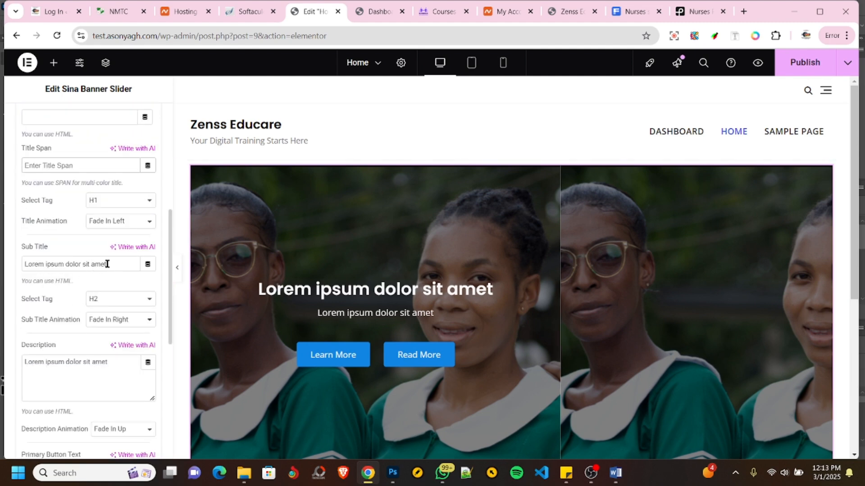
{"action": "left_click_drag", "start_coordinate": [108, 264], "coordinate": [15, 267]}
{"action": "key", "text": "BackSpace"}
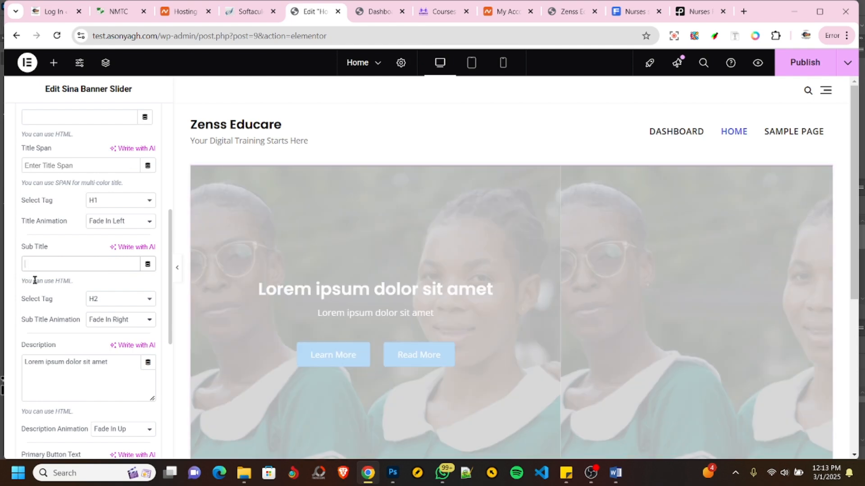
{"action": "scroll", "coordinate": [59, 320], "scroll_direction": "down", "scroll_amount": 2}
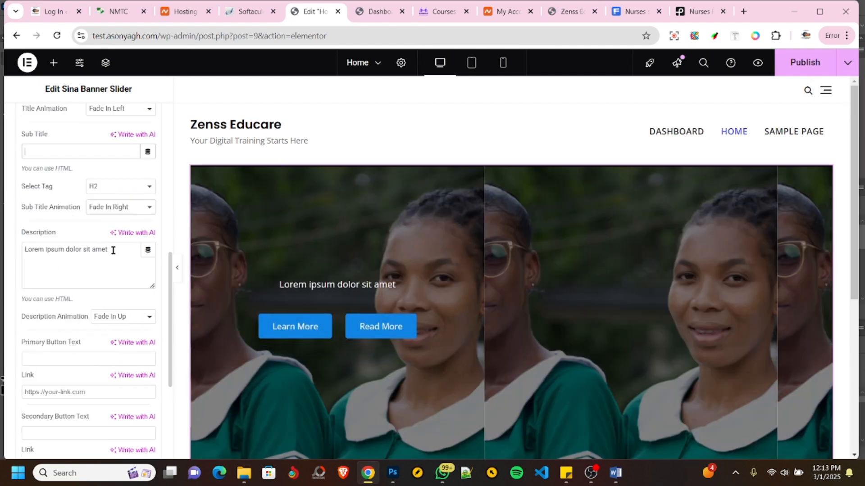
{"action": "left_click_drag", "start_coordinate": [113, 251], "coordinate": [5, 252]}
{"action": "key", "text": "BackSpace"}
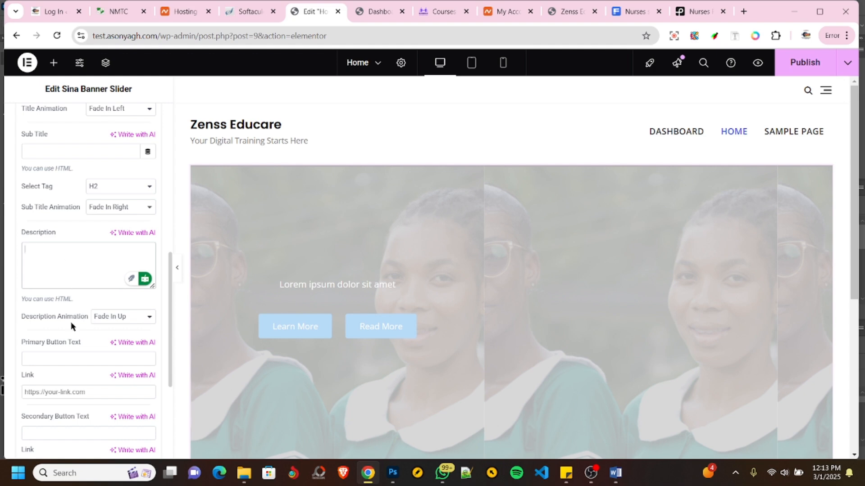
- Set the slide's content alignment to left
{"action": "scroll", "coordinate": [61, 347], "scroll_direction": "down", "scroll_amount": 1}
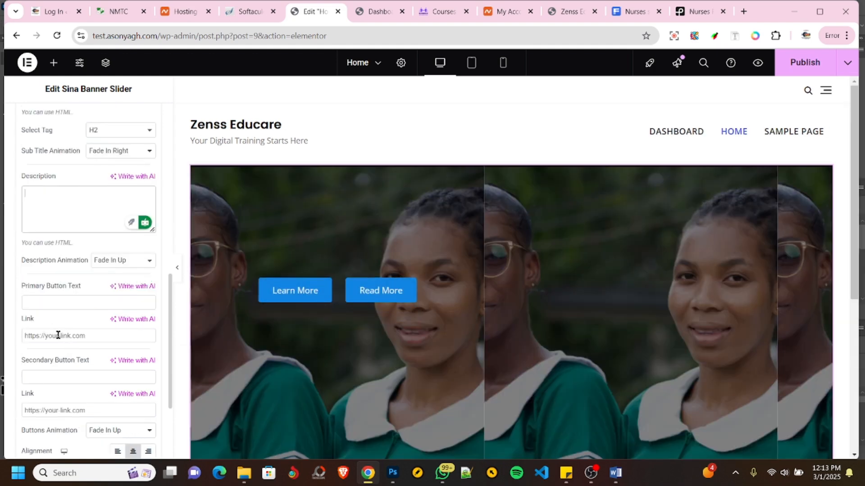
{"action": "scroll", "coordinate": [68, 347], "scroll_direction": "down", "scroll_amount": 2}
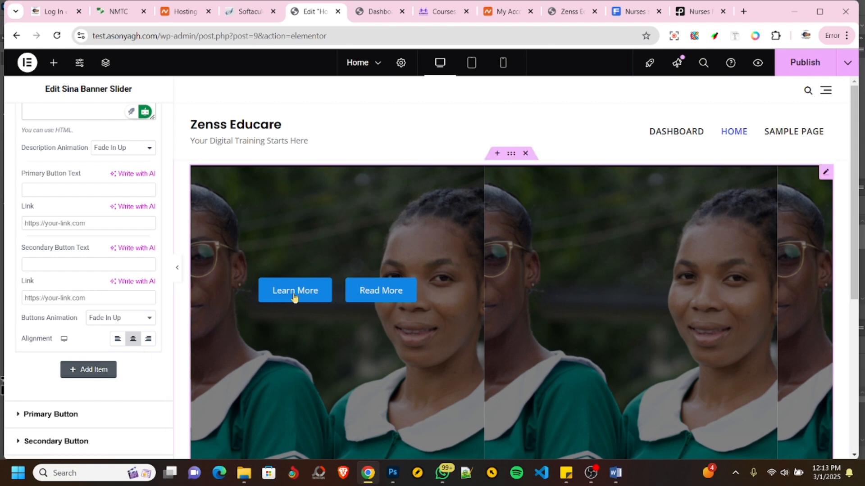
{"action": "scroll", "coordinate": [92, 325], "scroll_direction": "down", "scroll_amount": 1}
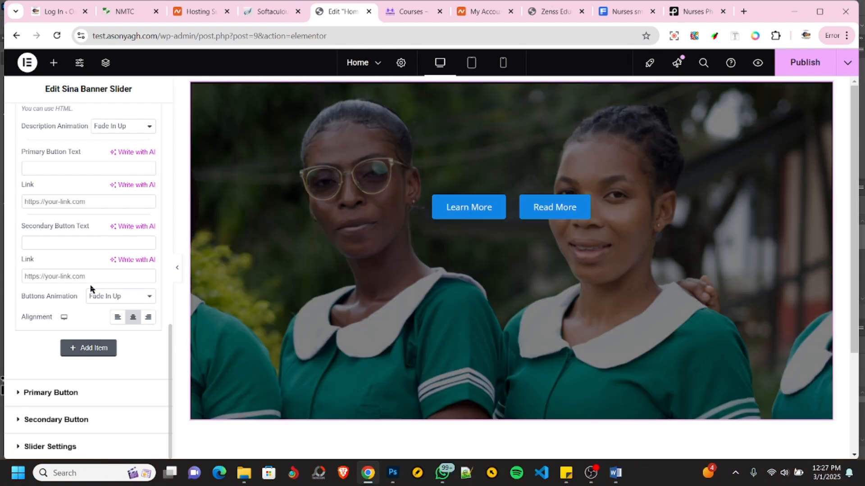
{"action": "left_click", "coordinate": [118, 317]}
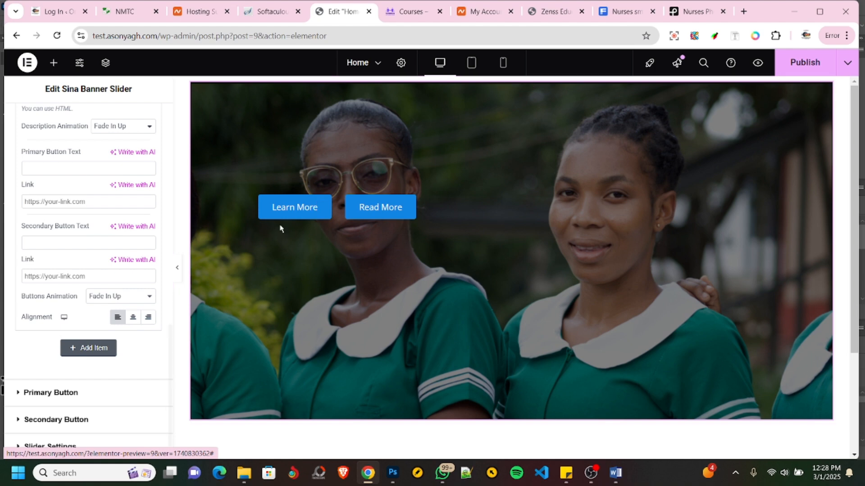
- Change the primary button's normal background color to green, #0DD121, in the slider's style settings
{"action": "scroll", "coordinate": [112, 291], "scroll_direction": "up", "scroll_amount": 8}
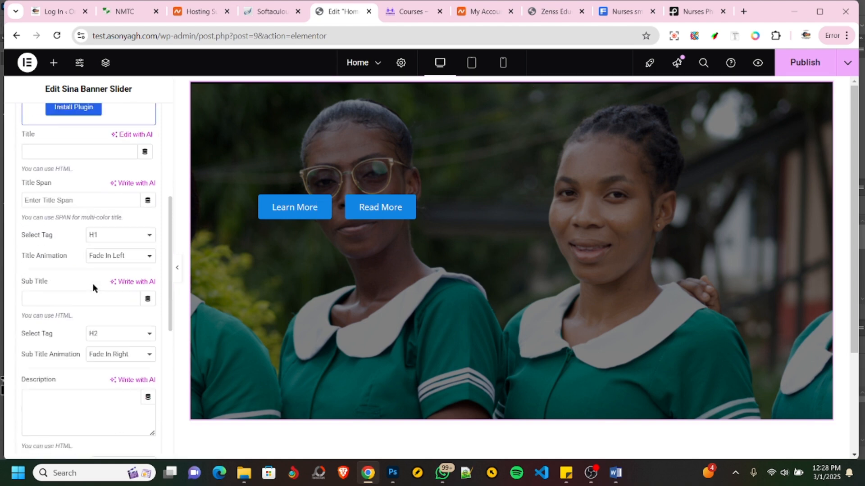
{"action": "scroll", "coordinate": [93, 287], "scroll_direction": "up", "scroll_amount": 5}
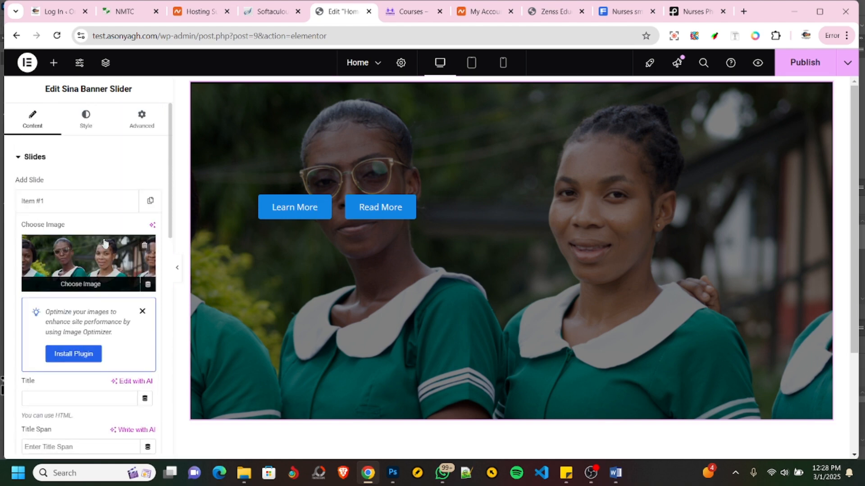
{"action": "left_click", "coordinate": [88, 124]}
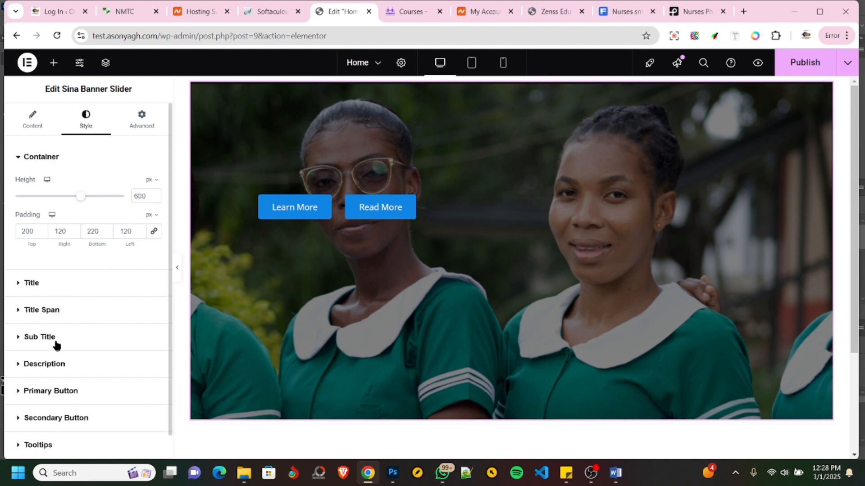
{"action": "scroll", "coordinate": [56, 345], "scroll_direction": "down", "scroll_amount": 1}
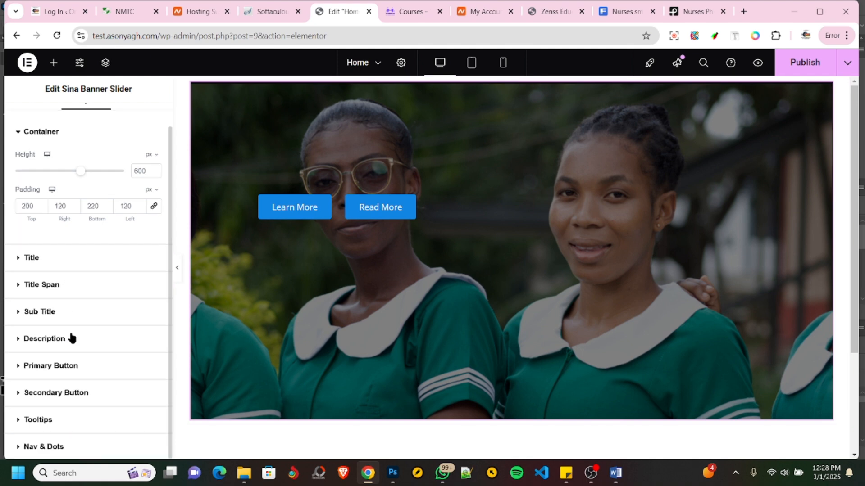
{"action": "left_click", "coordinate": [40, 367]}
{"action": "scroll", "coordinate": [80, 297], "scroll_direction": "down", "scroll_amount": 3}
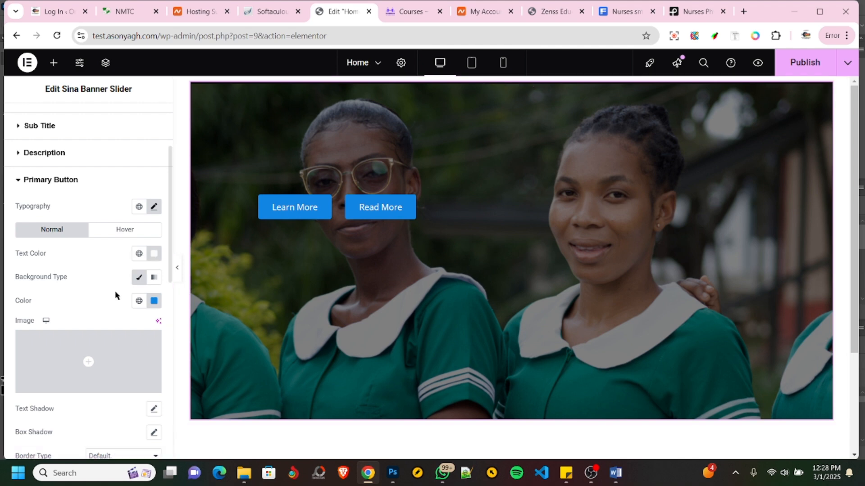
{"action": "left_click", "coordinate": [155, 305]}
{"action": "left_click", "coordinate": [162, 248]}
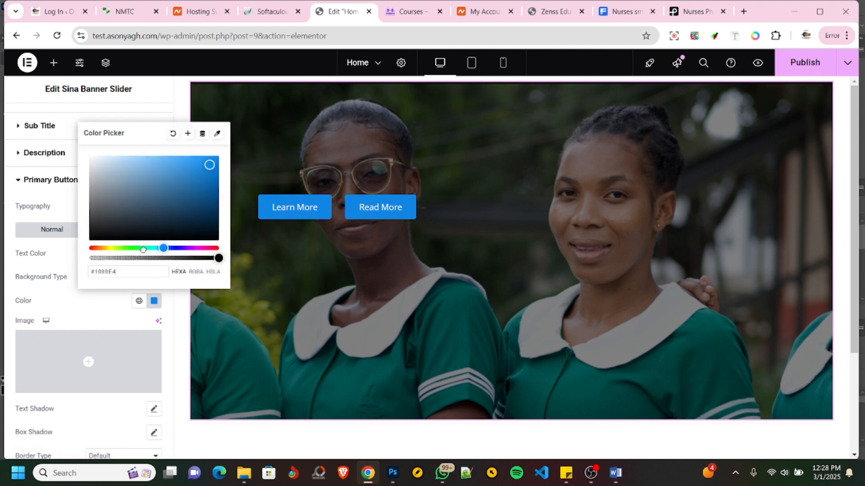
{"action": "mouse_move", "coordinate": [143, 249]}
{"action": "left_mouse_down"}
{"action": "mouse_move", "coordinate": [121, 248]}
{"action": "mouse_move", "coordinate": [135, 247]}
{"action": "left_mouse_up"}
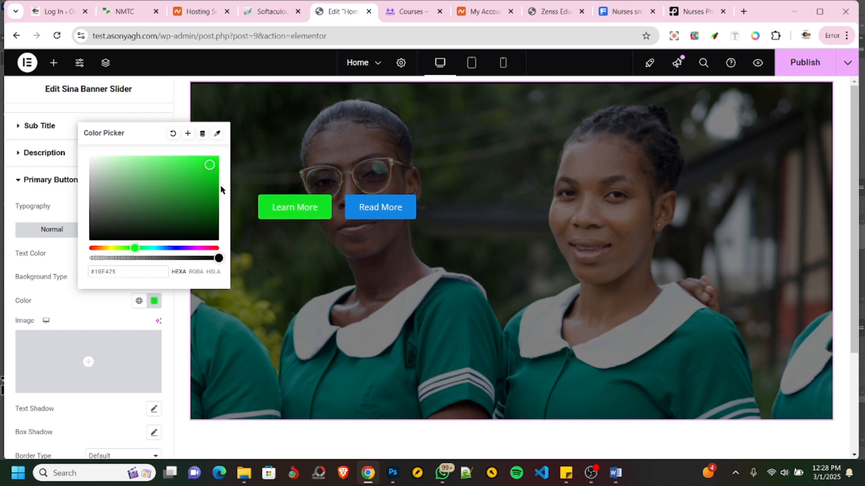
{"action": "left_click_drag", "start_coordinate": [209, 165], "coordinate": [210, 171]}
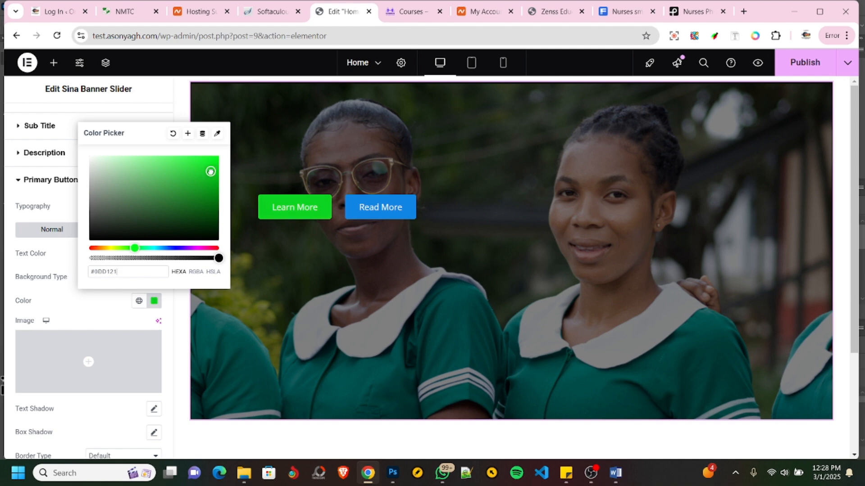
{"action": "left_click", "coordinate": [90, 318]}
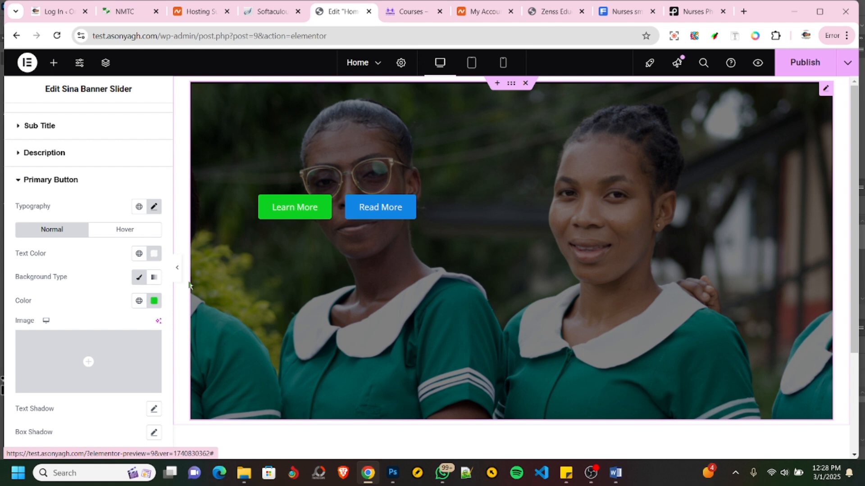
- Change the primary button's normal background color to orange, #D1610D
{"action": "left_click", "coordinate": [154, 301]}
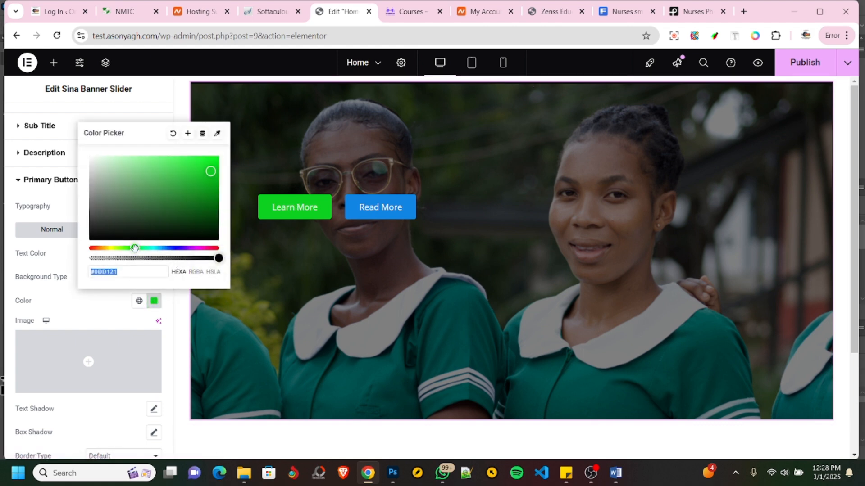
{"action": "left_click_drag", "start_coordinate": [134, 248], "coordinate": [98, 248]}
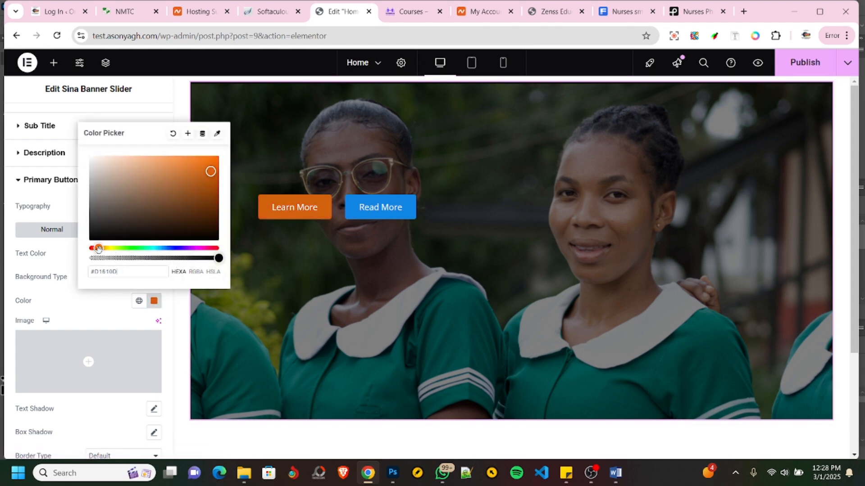
{"action": "left_click", "coordinate": [95, 319]}
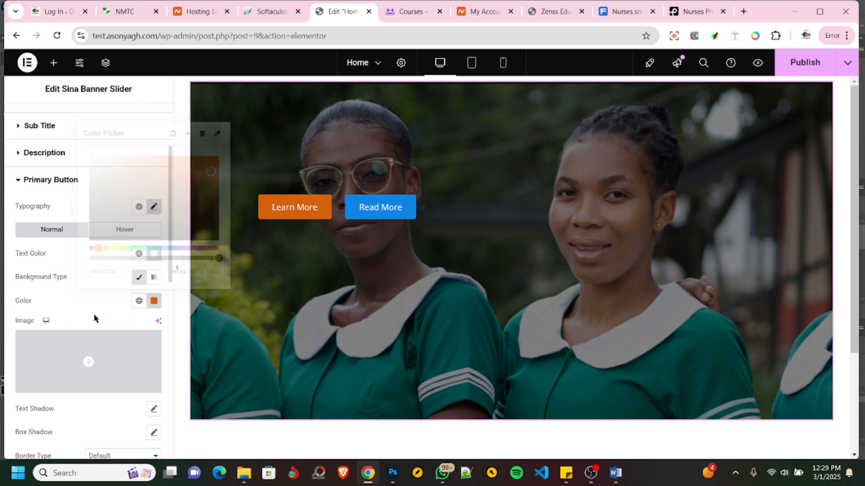
- Set the primary button's hover text color to black
{"action": "left_click", "coordinate": [116, 231]}
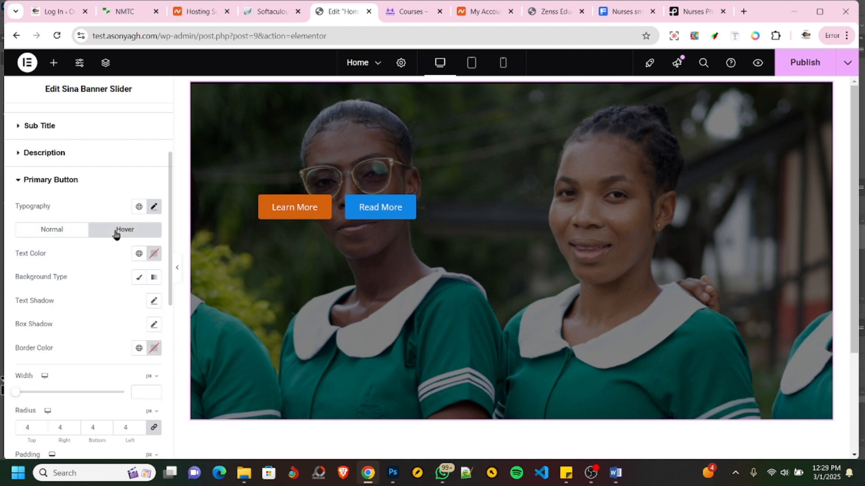
{"action": "left_click", "coordinate": [154, 254]}
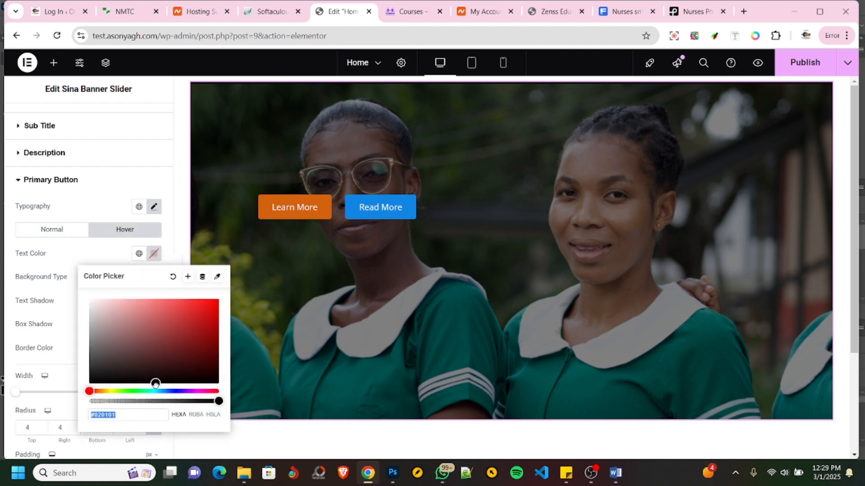
{"action": "left_click_drag", "start_coordinate": [155, 382], "coordinate": [215, 384]}
{"action": "left_click", "coordinate": [41, 312]}
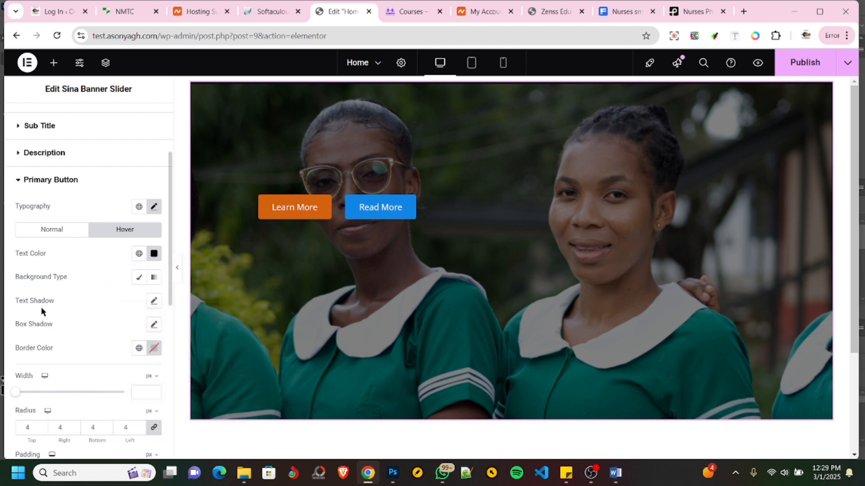
- Give the primary button's hover state a classic background in white, #FFFFFF
{"action": "left_click", "coordinate": [138, 279]}
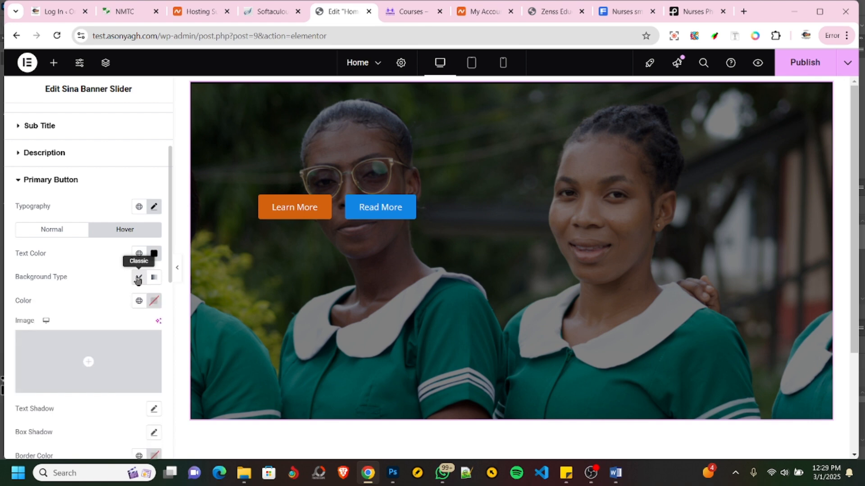
{"action": "left_click", "coordinate": [153, 302]}
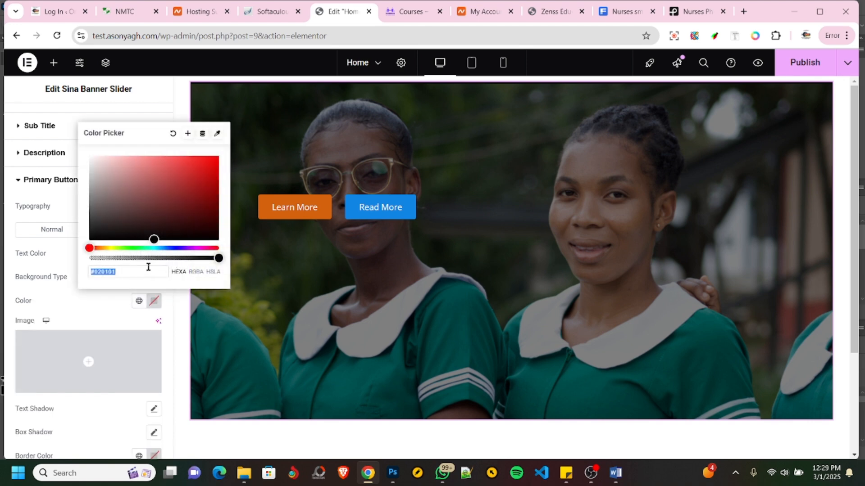
{"action": "left_click_drag", "start_coordinate": [152, 246], "coordinate": [82, 155]}
{"action": "left_click_drag", "start_coordinate": [151, 235], "coordinate": [86, 155]}
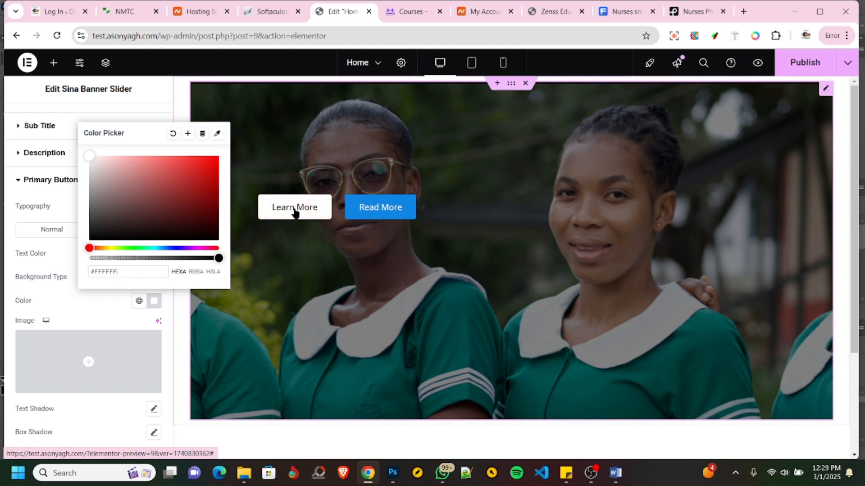
{"action": "left_click", "coordinate": [75, 304]}
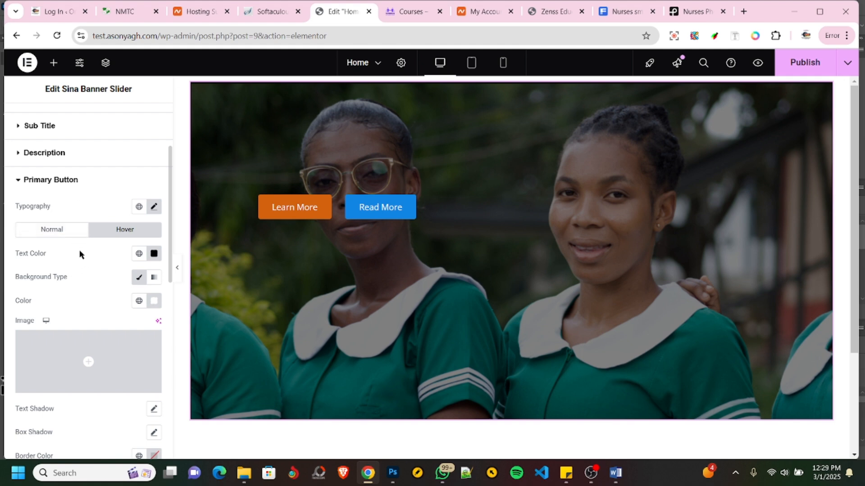
- Set the primary button's typography to Roboto, size 20 px, weight 500 (Medium)
{"action": "left_click", "coordinate": [154, 208]}
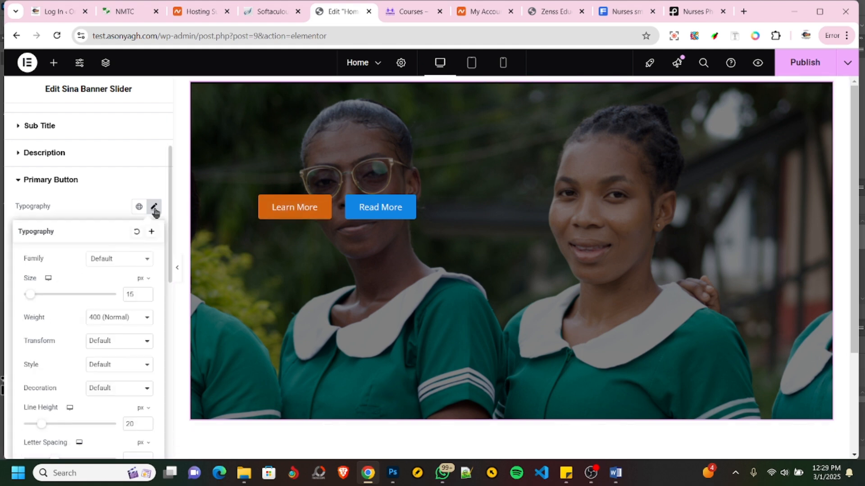
{"action": "left_click", "coordinate": [120, 260]}
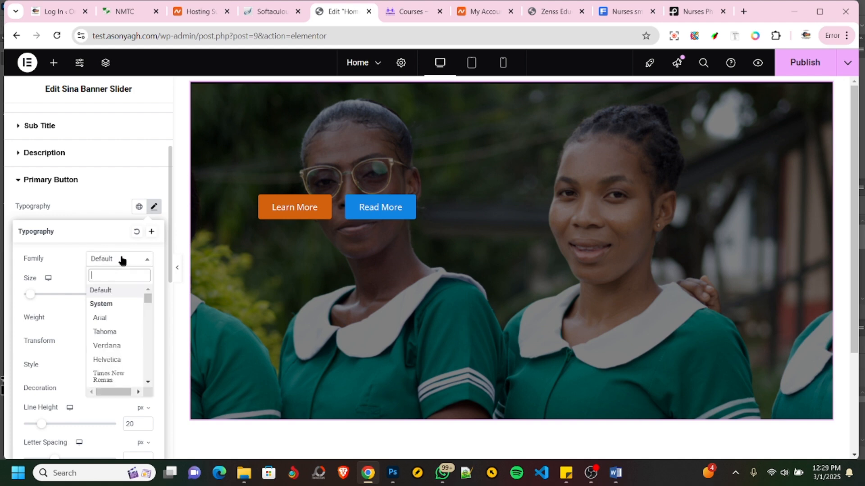
{"action": "type", "text": "robo"}
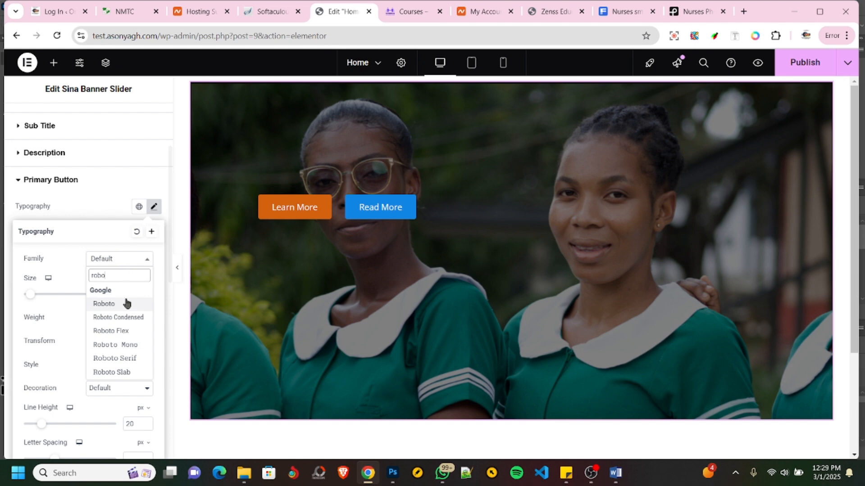
{"action": "left_click", "coordinate": [120, 304]}
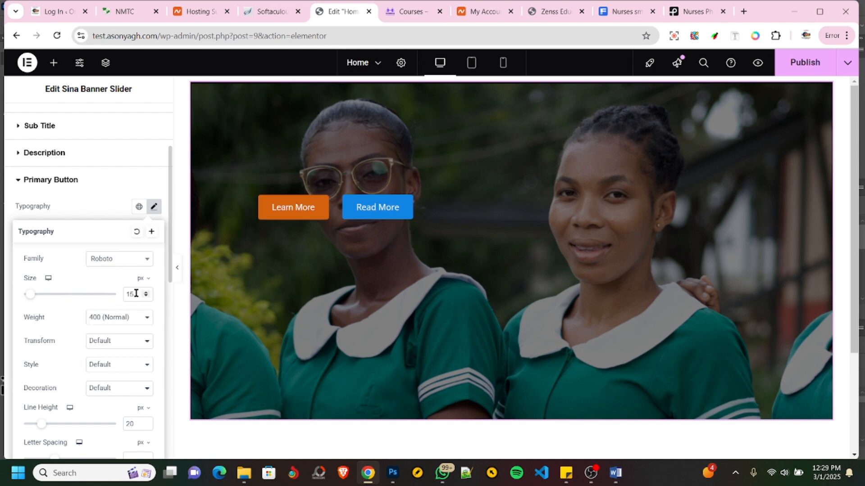
{"action": "type", "text": "20"}
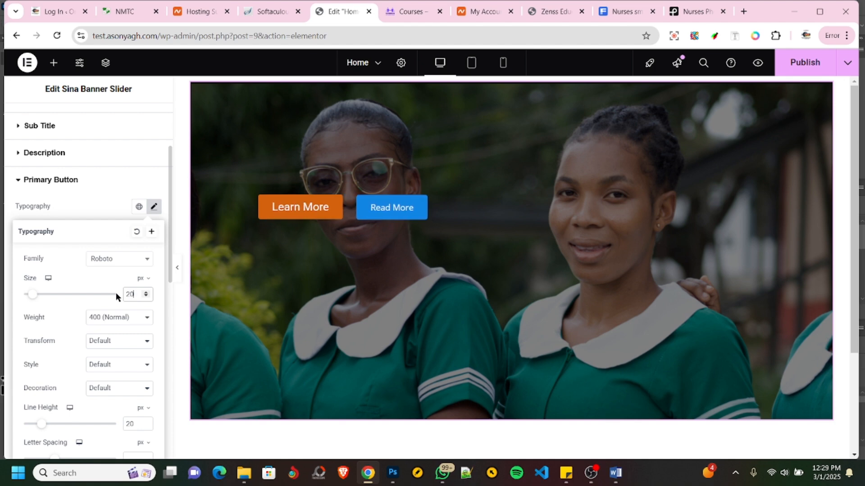
{"action": "left_click", "coordinate": [105, 321]}
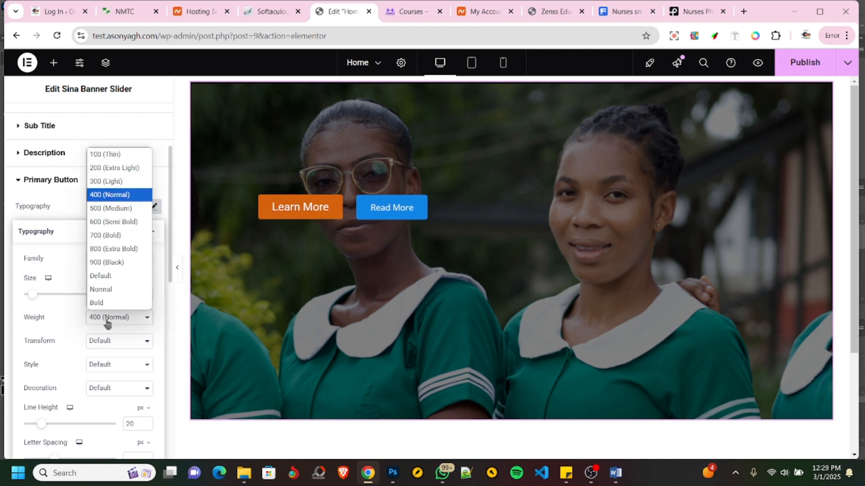
{"action": "left_click", "coordinate": [111, 209]}
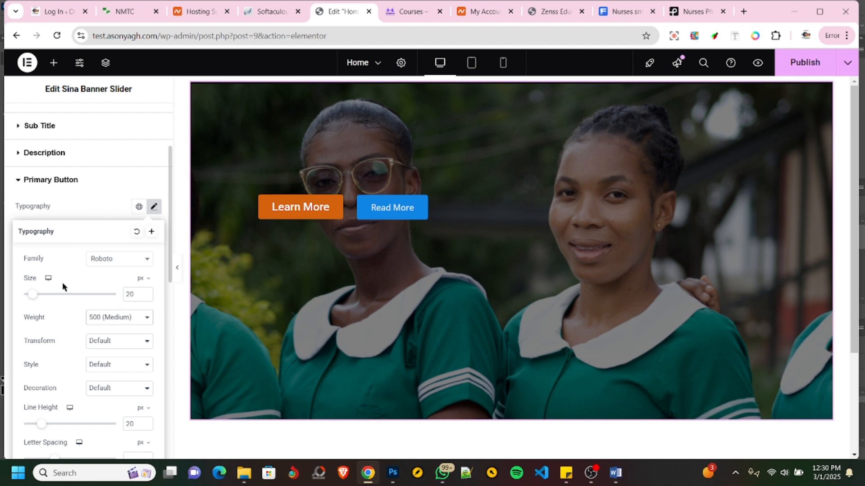
{"action": "left_click", "coordinate": [69, 208]}
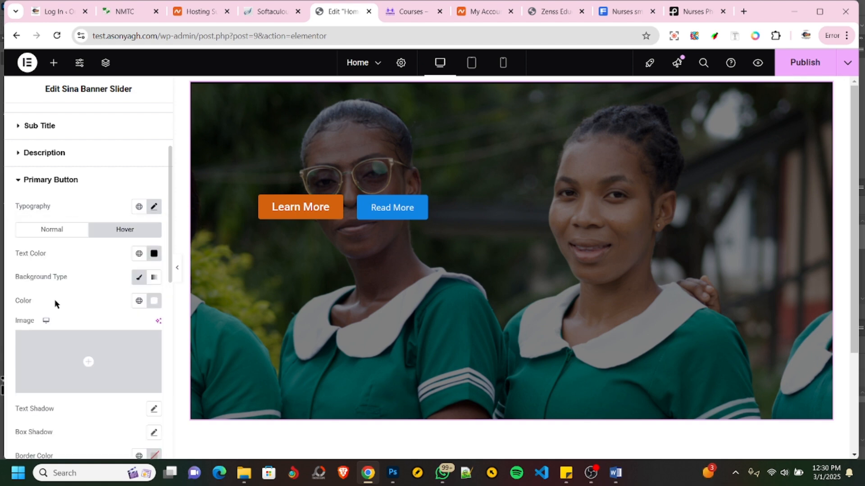
- Set the secondary button's font family to Roboto in its typography settings
{"action": "left_click", "coordinate": [36, 182]}
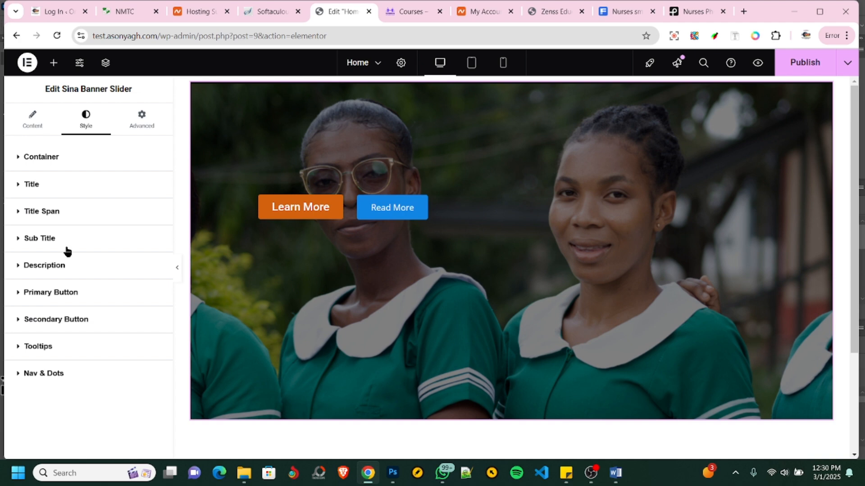
{"action": "left_click", "coordinate": [68, 319]}
{"action": "left_click", "coordinate": [154, 291]}
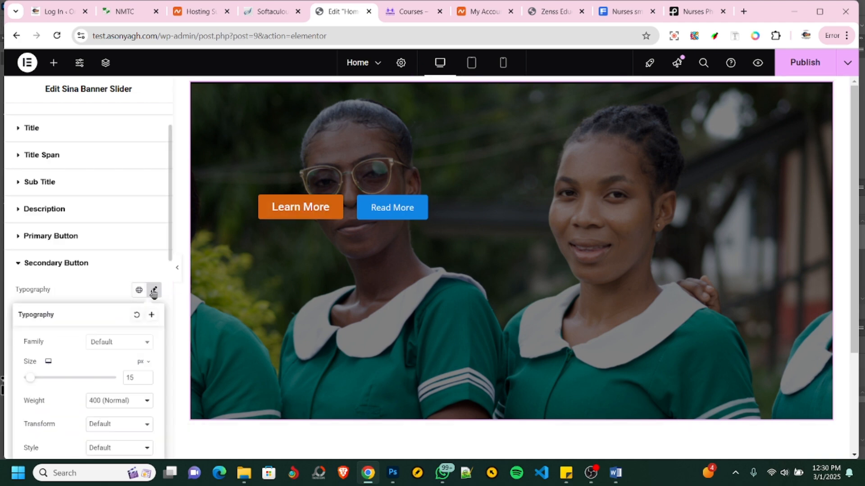
{"action": "left_click", "coordinate": [106, 346]}
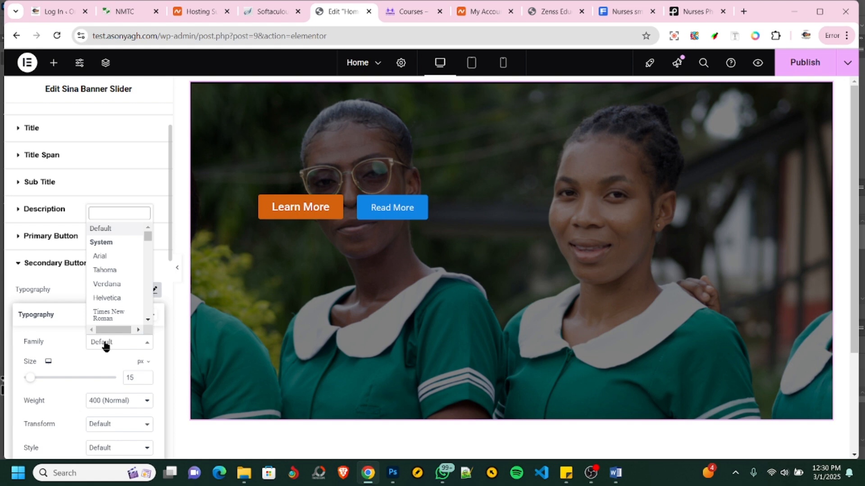
{"action": "type", "text": "rao"}
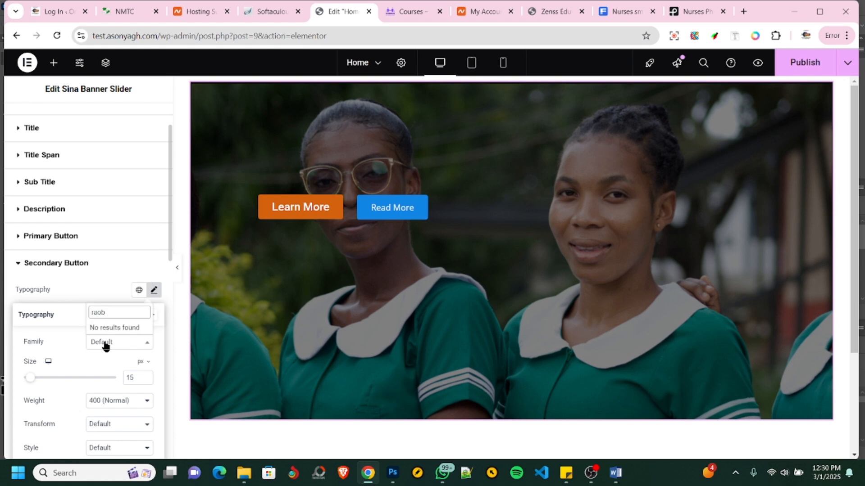
{"action": "type", "text": "b"}
{"action": "key", "text": "BackSpace"}
{"action": "key", "text": "BackSpace"}
{"action": "type", "text": "o"}
{"action": "key", "text": "BackSpace"}
{"action": "key", "text": "BackSpace"}
{"action": "type", "text": "obo"}
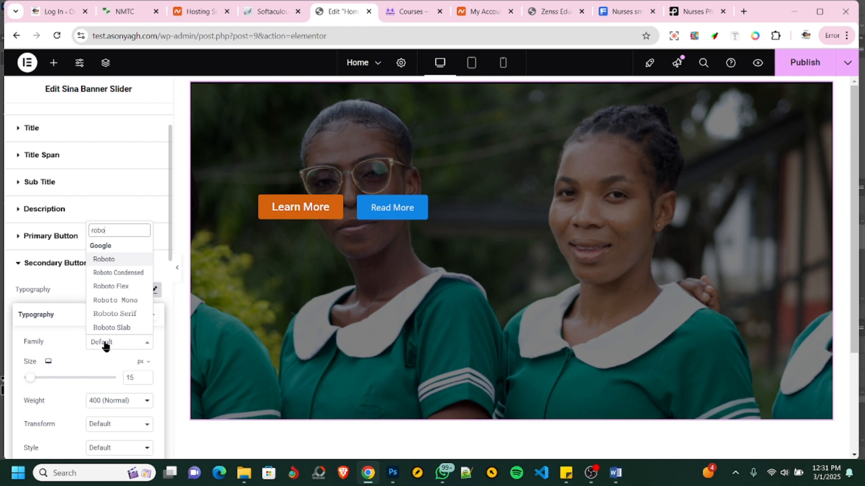
{"action": "left_click", "coordinate": [108, 260]}
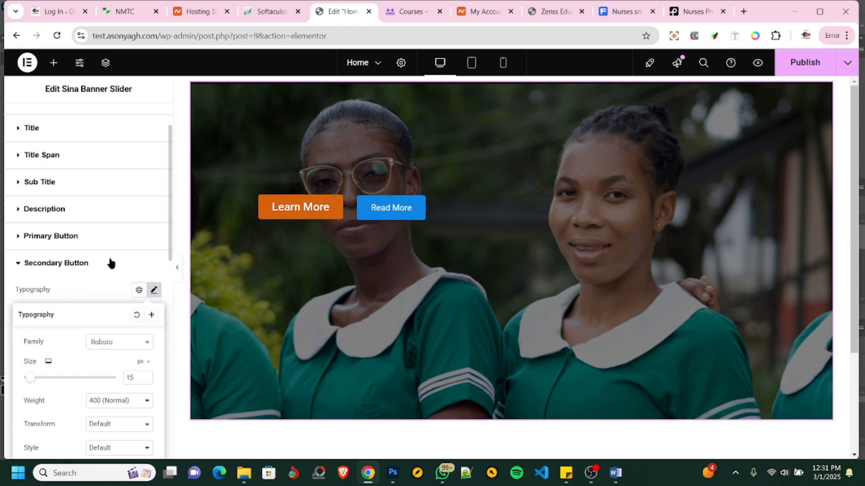
- Set the secondary button's text size to 20 px and its weight to 500 (Medium)
{"action": "double_click", "coordinate": [131, 378]}
{"action": "type", "text": "20"}
{"action": "left_click", "coordinate": [108, 401]}
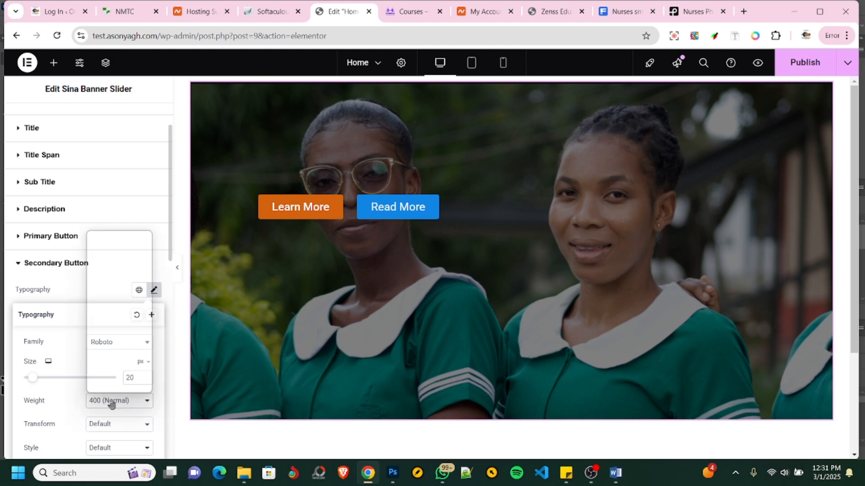
{"action": "left_click", "coordinate": [113, 291]}
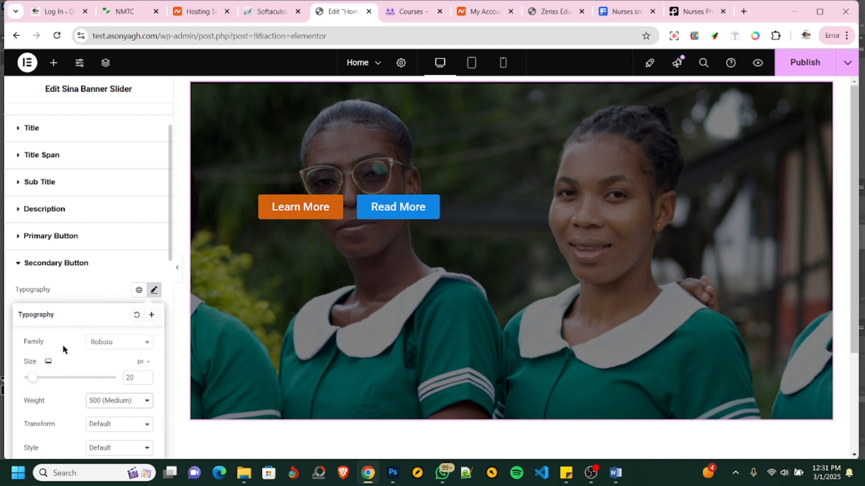
{"action": "scroll", "coordinate": [47, 399], "scroll_direction": "down", "scroll_amount": 3}
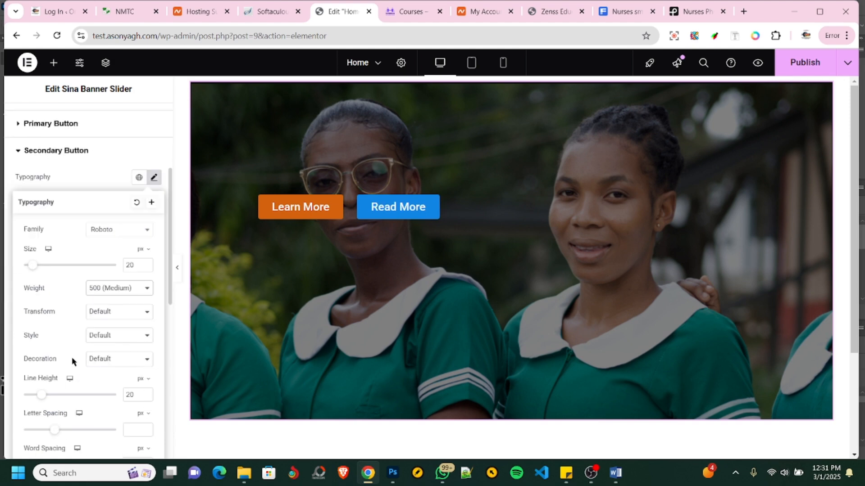
{"action": "left_click", "coordinate": [85, 188]}
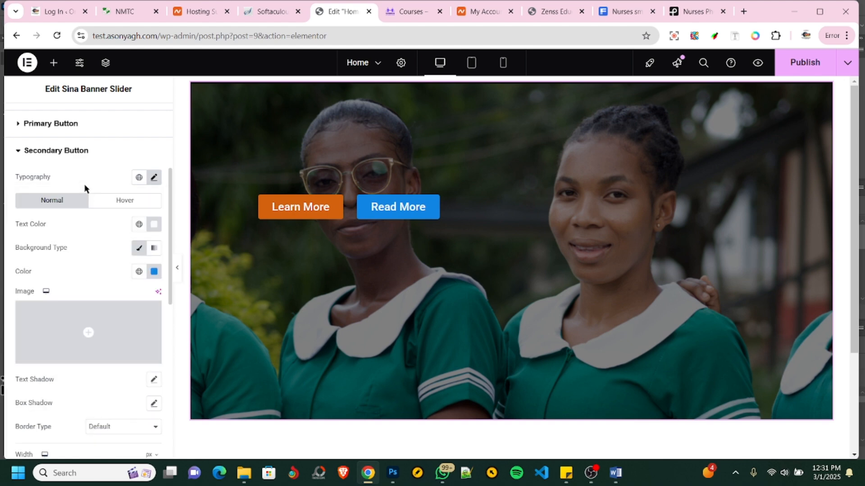
- Set the secondary button's hover text color to white, #FFFFFF
{"action": "left_click", "coordinate": [113, 201]}
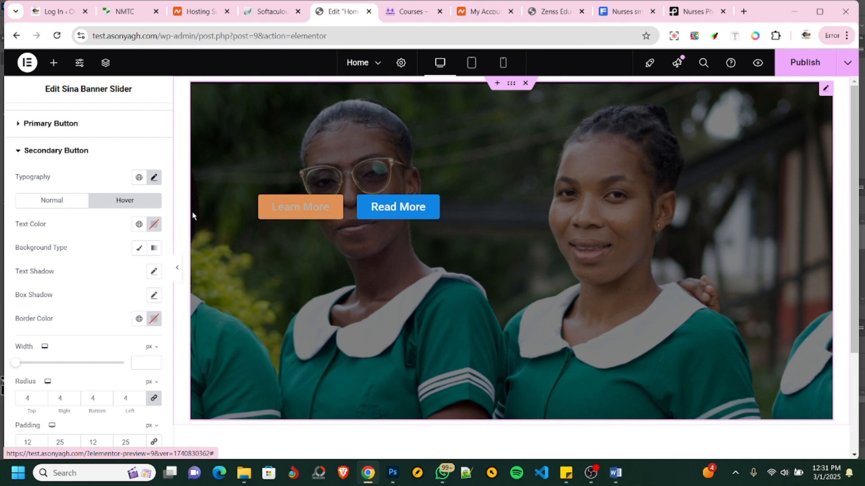
{"action": "left_click", "coordinate": [154, 224]}
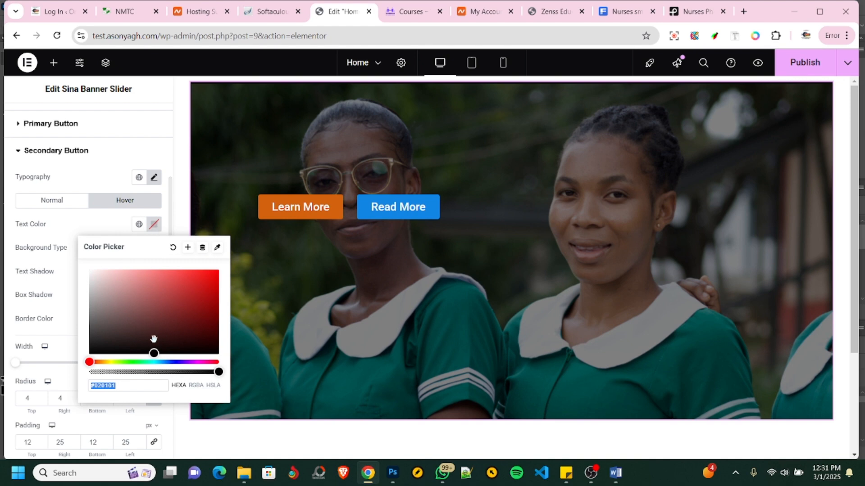
{"action": "left_click_drag", "start_coordinate": [154, 353], "coordinate": [86, 267]}
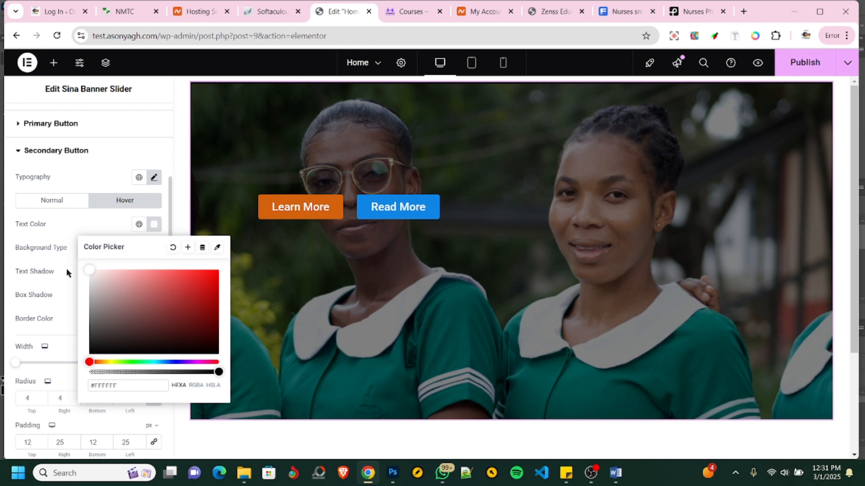
- Save the secondary button's hover text color as a global color named Hover Color and check it in the global colors list
{"action": "left_click", "coordinate": [189, 251]}
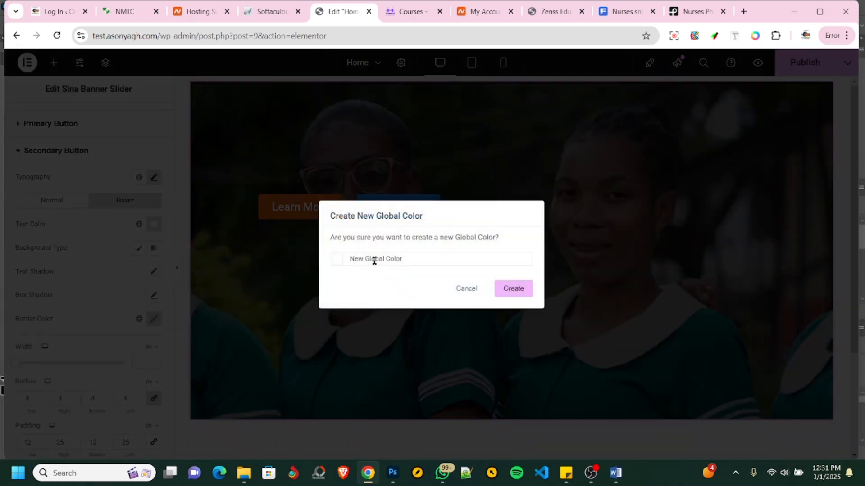
{"action": "left_click_drag", "start_coordinate": [406, 258], "coordinate": [343, 260]}
{"action": "type", "text": "Hover Color"}
{"action": "left_click", "coordinate": [514, 294]}
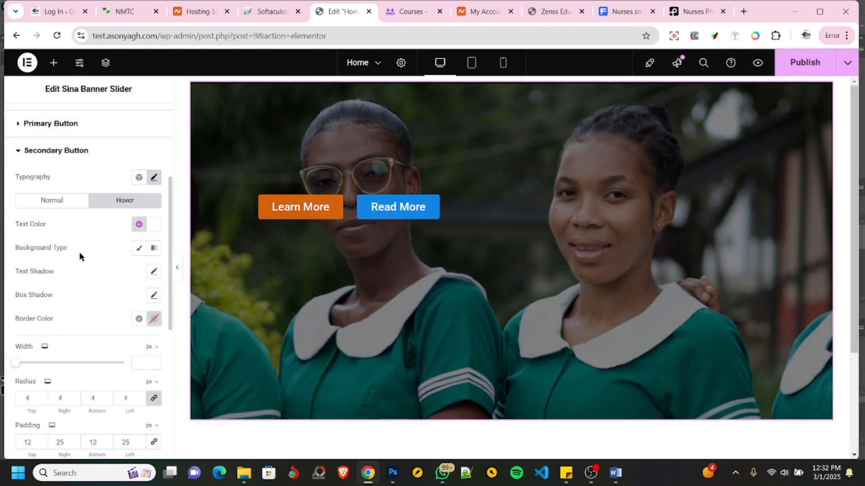
{"action": "left_click", "coordinate": [139, 225]}
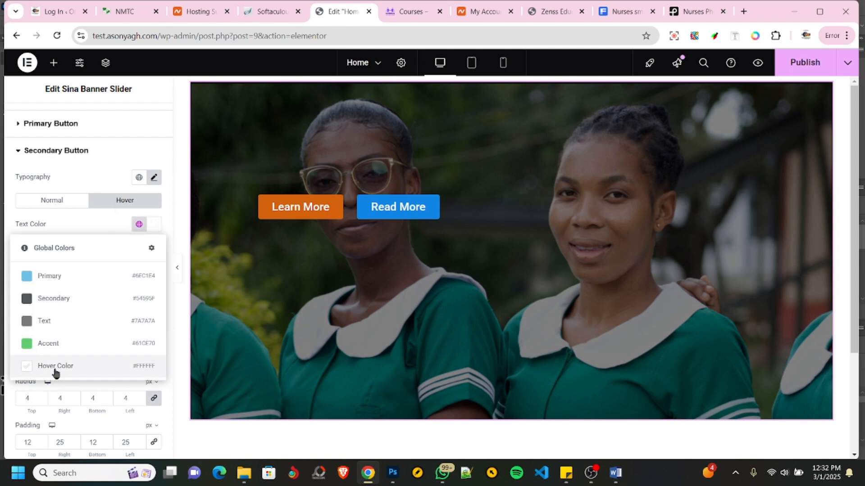
{"action": "left_click", "coordinate": [23, 384]}
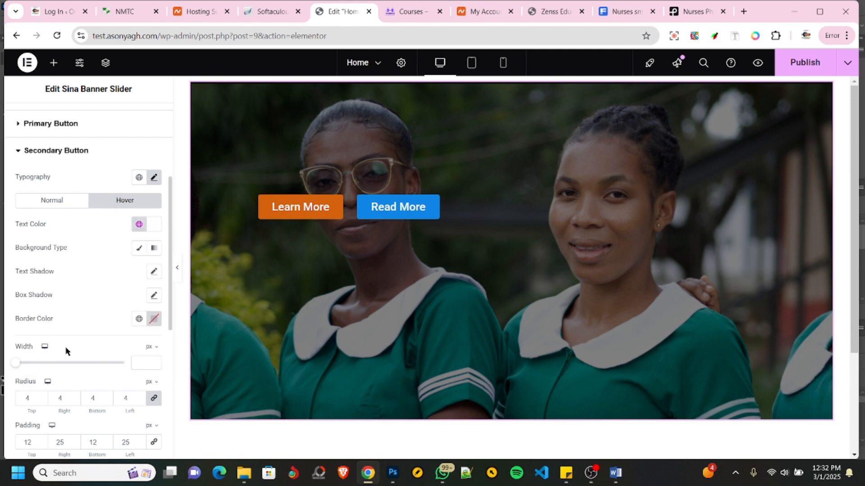
- Give the secondary button's hover state a classic background in orange, #F77218
{"action": "left_click", "coordinate": [154, 225]}
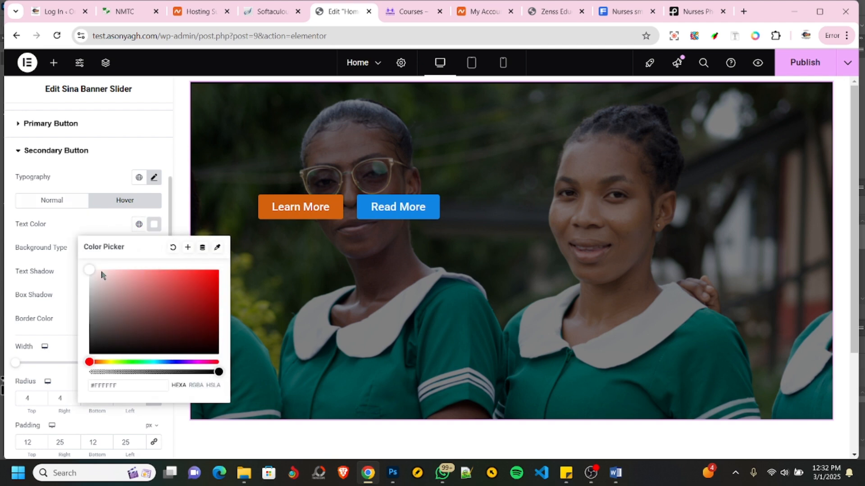
{"action": "left_click", "coordinate": [28, 284]}
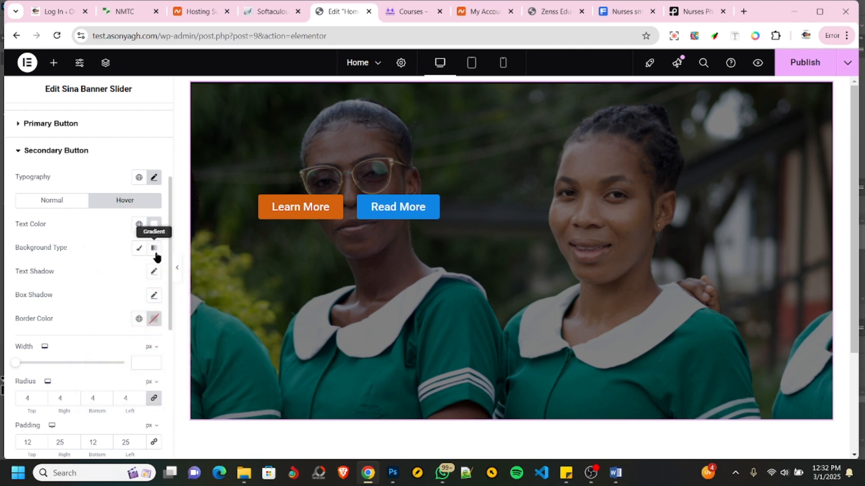
{"action": "left_click", "coordinate": [140, 251]}
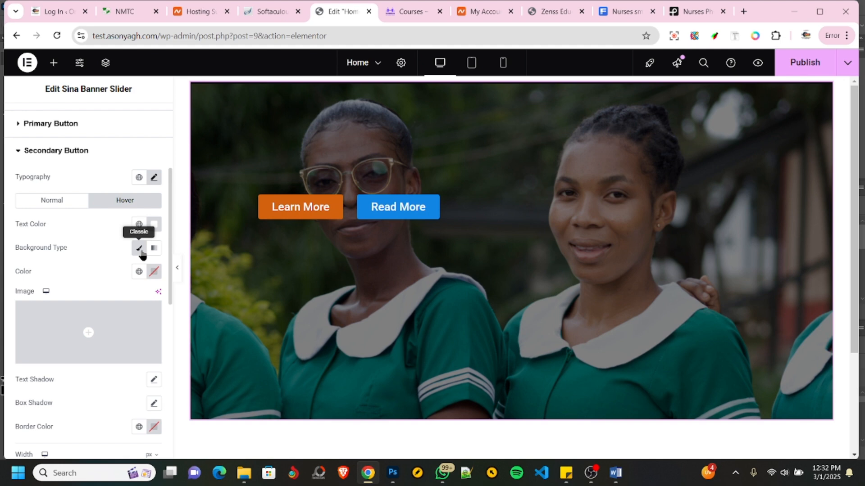
{"action": "left_click", "coordinate": [153, 273]}
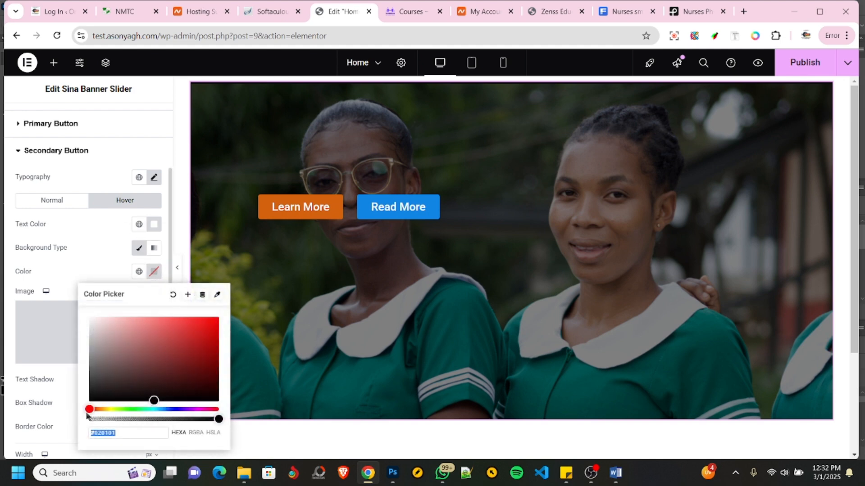
{"action": "left_click_drag", "start_coordinate": [91, 410], "coordinate": [98, 410]}
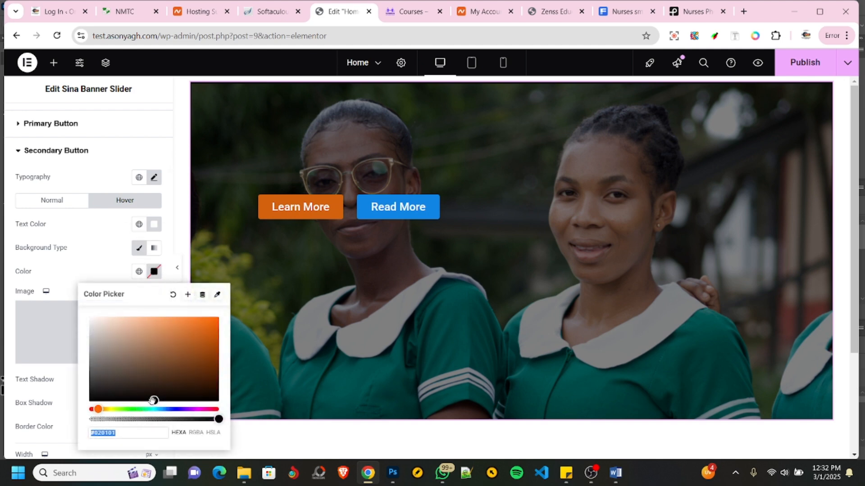
{"action": "left_click_drag", "start_coordinate": [153, 400], "coordinate": [206, 319]}
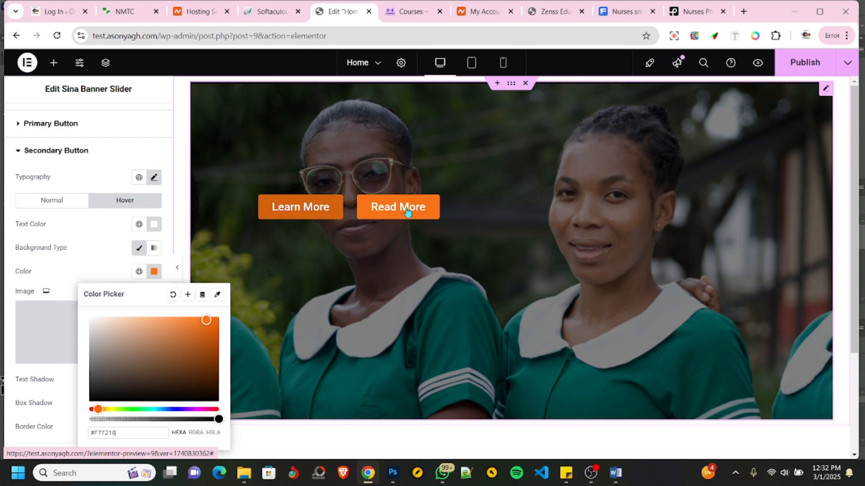
- Save the orange hover background as a new global color named Hover Color button
{"action": "left_click", "coordinate": [188, 296]}
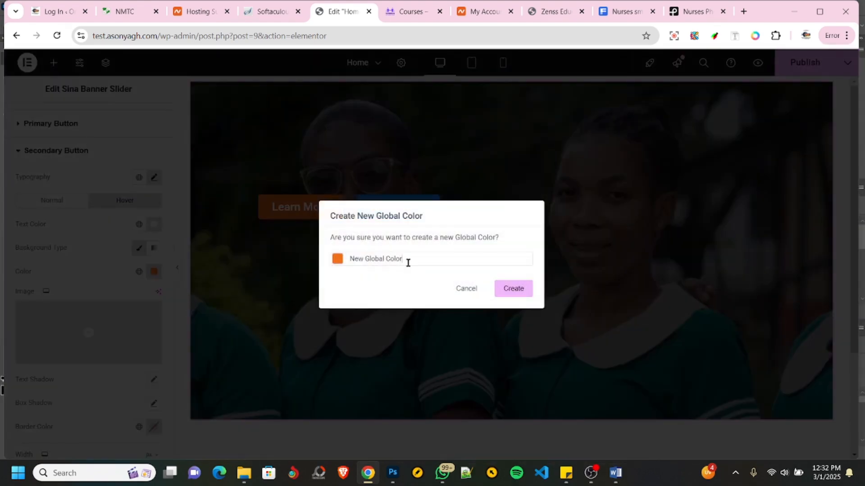
{"action": "left_click_drag", "start_coordinate": [411, 261], "coordinate": [352, 261]}
{"action": "type", "text": "Hover Color button"}
{"action": "key", "text": "Return"}
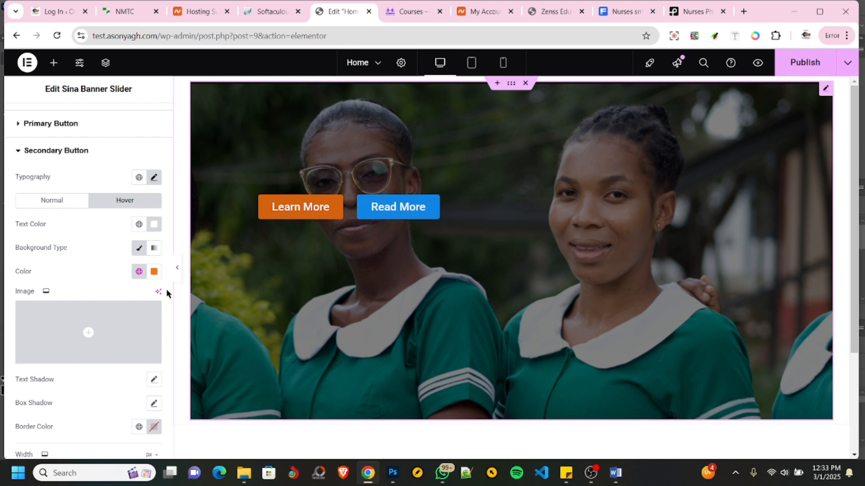
{"action": "scroll", "coordinate": [83, 210], "scroll_direction": "down", "scroll_amount": 6}
{"action": "scroll", "coordinate": [88, 214], "scroll_direction": "down", "scroll_amount": 2}
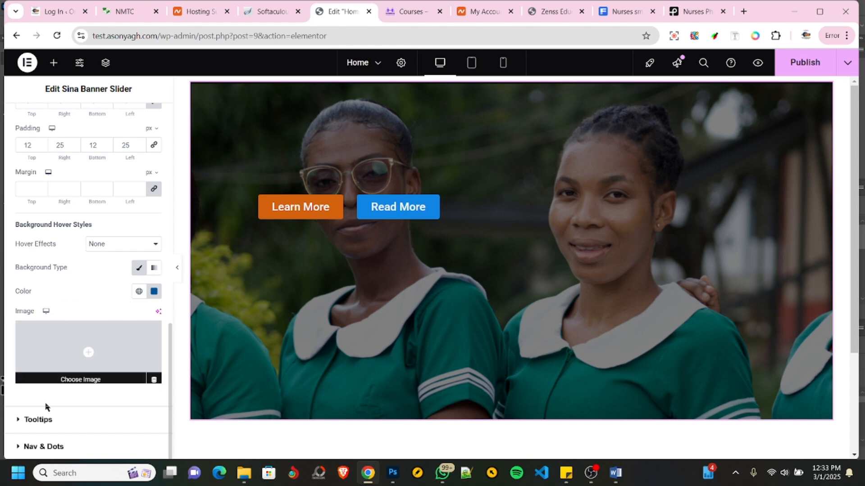
{"action": "left_click", "coordinate": [50, 447]}
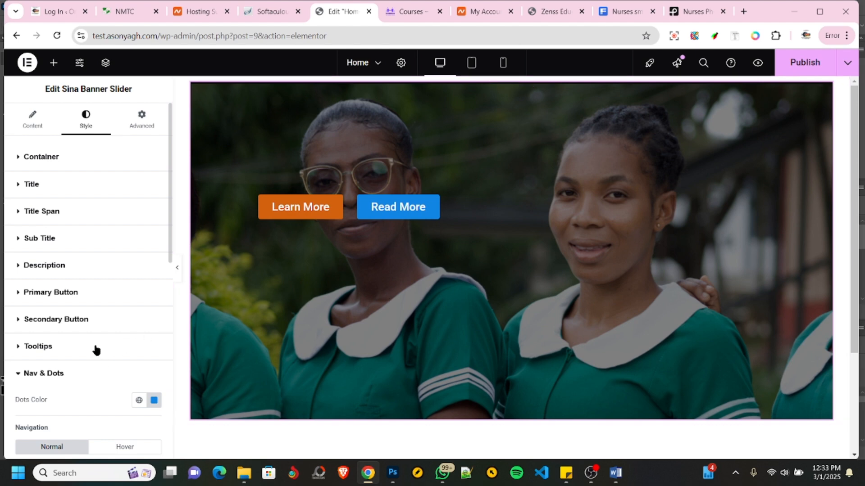
{"action": "scroll", "coordinate": [81, 376], "scroll_direction": "down", "scroll_amount": 3}
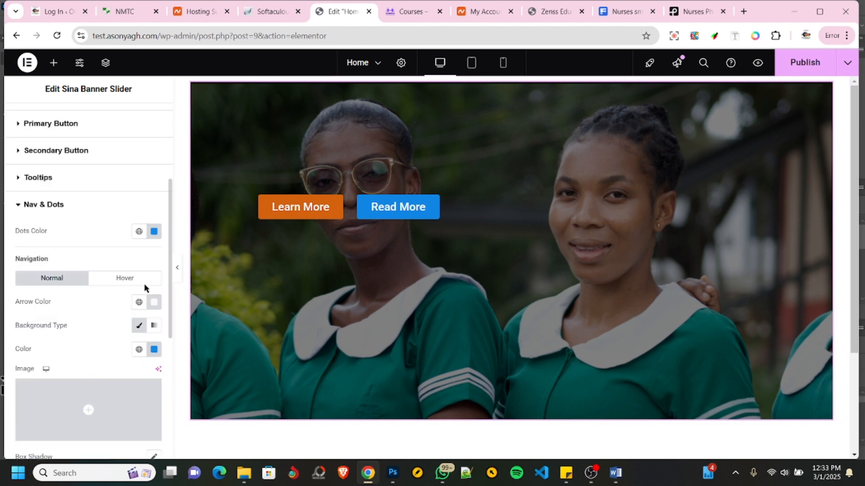
{"action": "scroll", "coordinate": [123, 290], "scroll_direction": "up", "scroll_amount": 4}
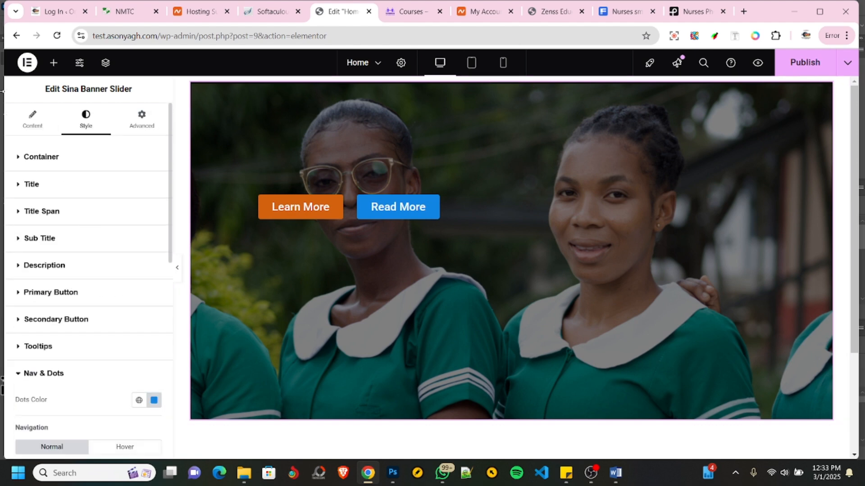
- Duplicate the first slide and set the copy's image to Screenshot_124.png from the media library
{"action": "left_click", "coordinate": [31, 128]}
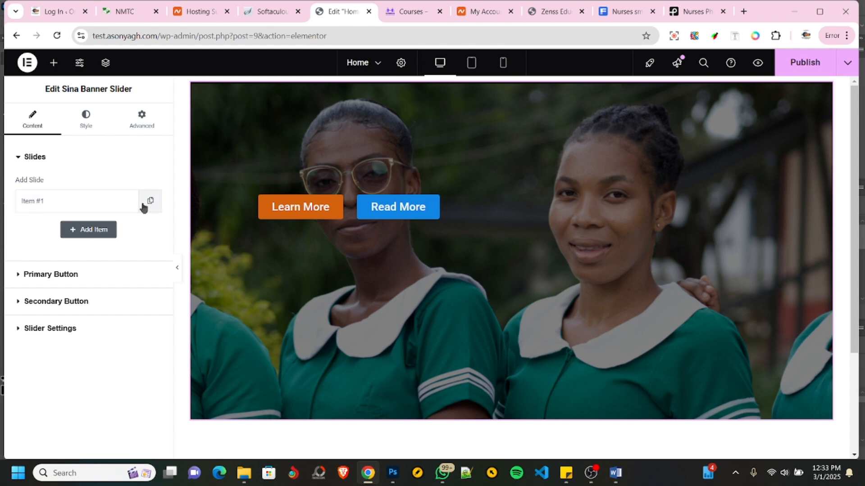
{"action": "left_click", "coordinate": [150, 203]}
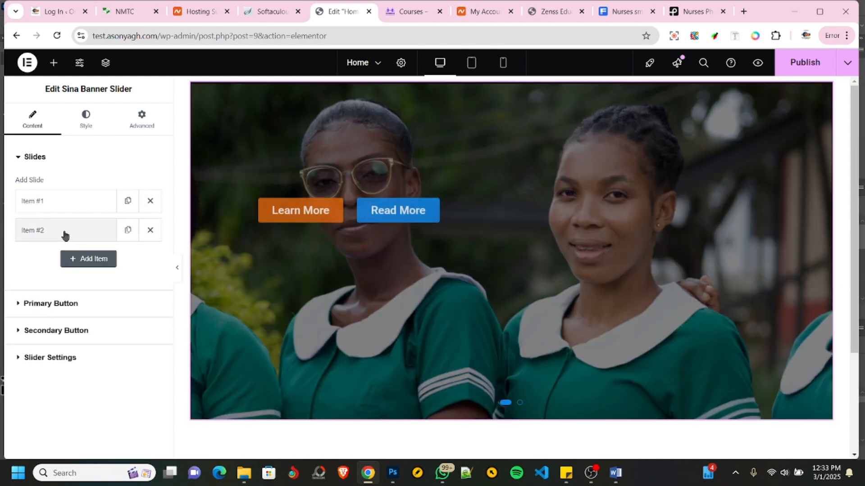
{"action": "left_click", "coordinate": [65, 235]}
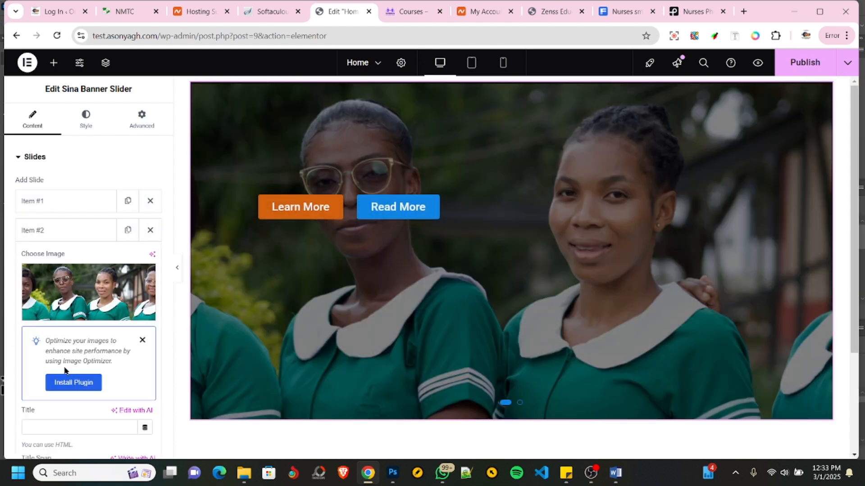
{"action": "left_click", "coordinate": [88, 300]}
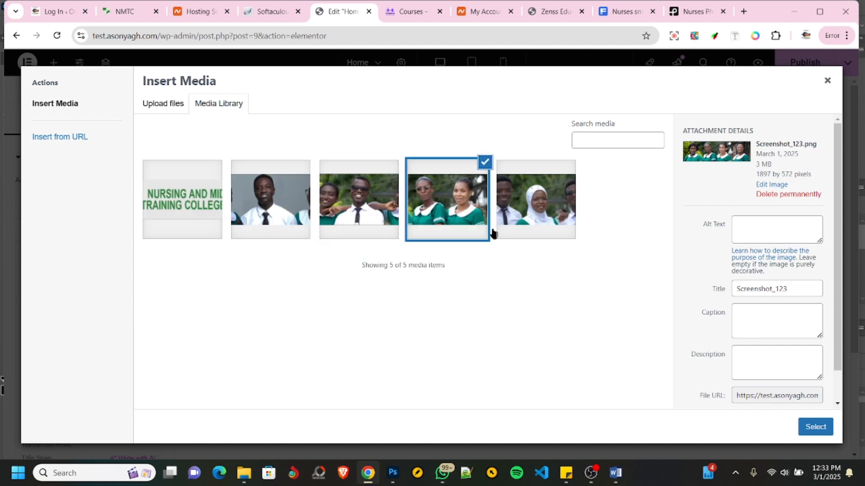
{"action": "left_click", "coordinate": [376, 205]}
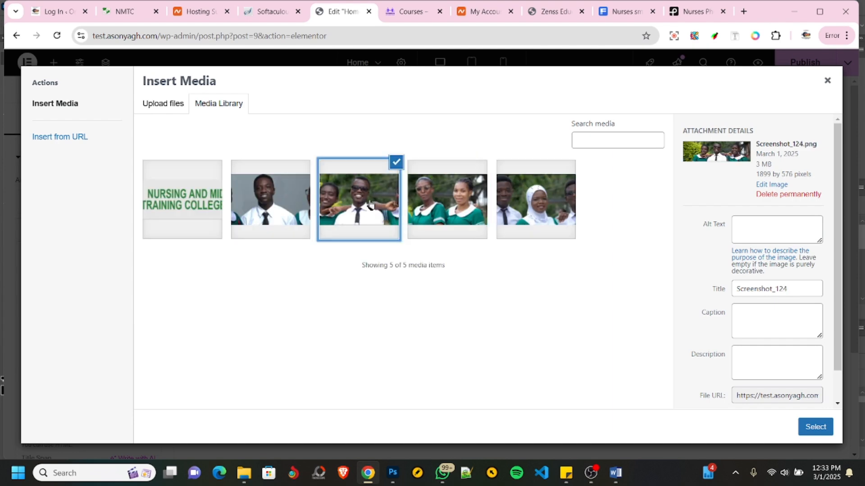
{"action": "left_click", "coordinate": [815, 426]}
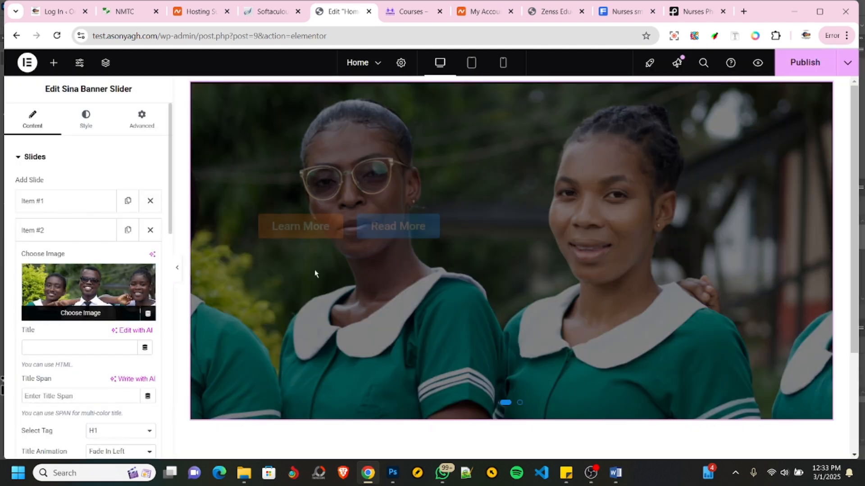
- Duplicate the second slide and set the third slide's image to Screenshot_122.png from the media library
{"action": "left_click", "coordinate": [84, 234]}
{"action": "left_click", "coordinate": [127, 230]}
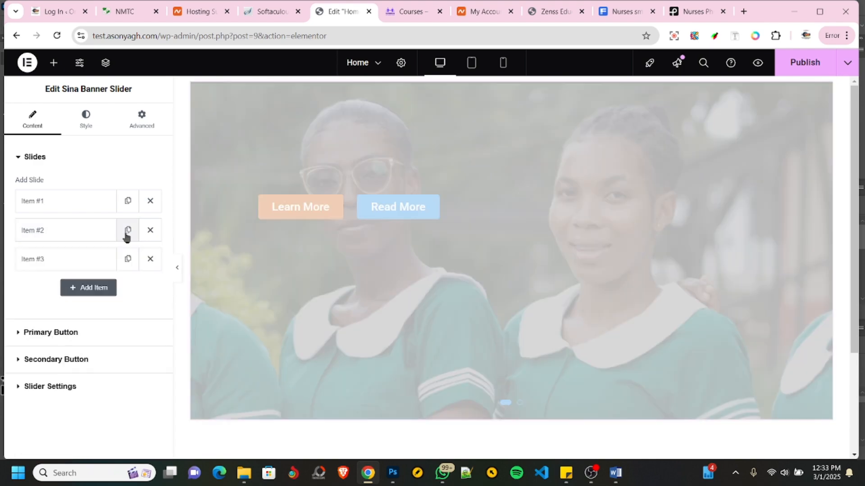
{"action": "left_click", "coordinate": [88, 266]}
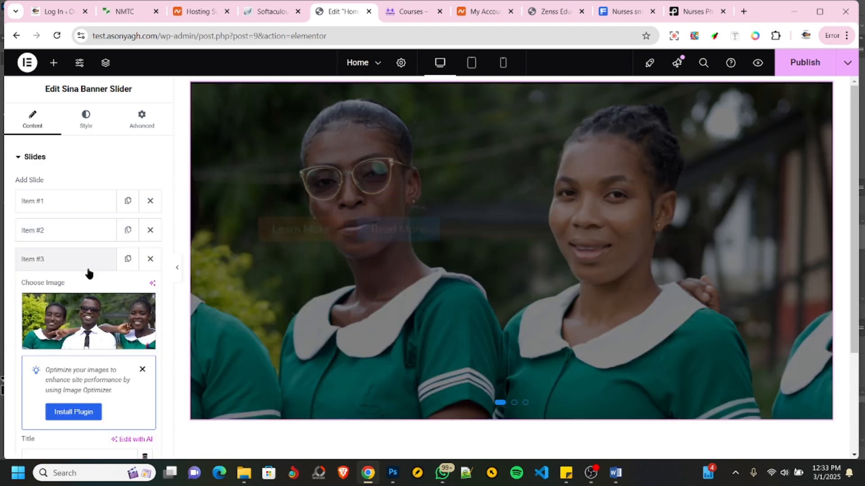
{"action": "left_click", "coordinate": [83, 324]}
{"action": "left_click", "coordinate": [538, 209]}
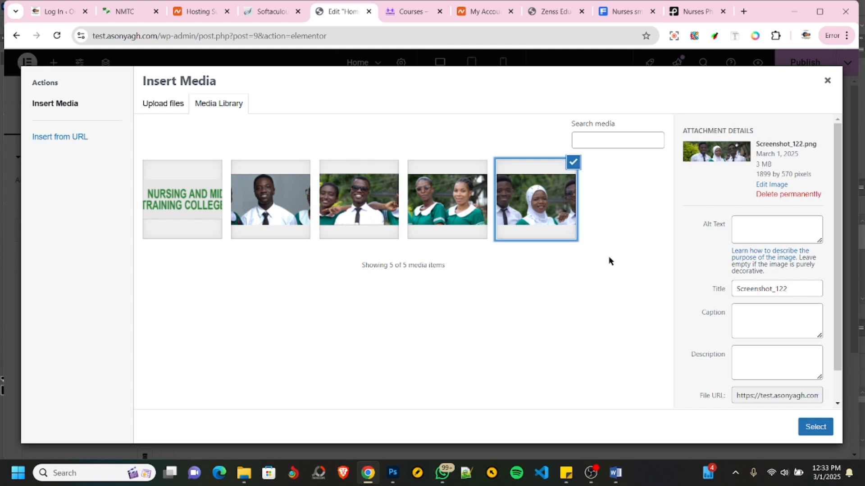
{"action": "left_click", "coordinate": [809, 429]}
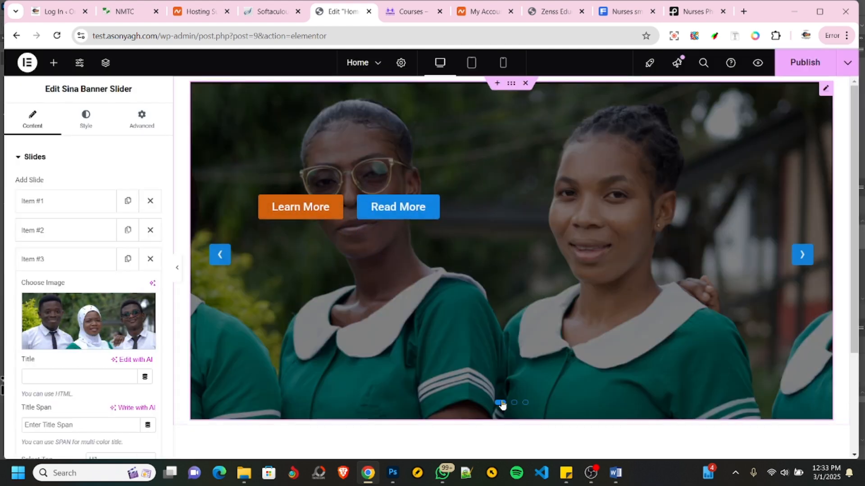
- Cycle backward through the banner slides in the preview to check each image and the navigation arrows
{"action": "left_click", "coordinate": [214, 260]}
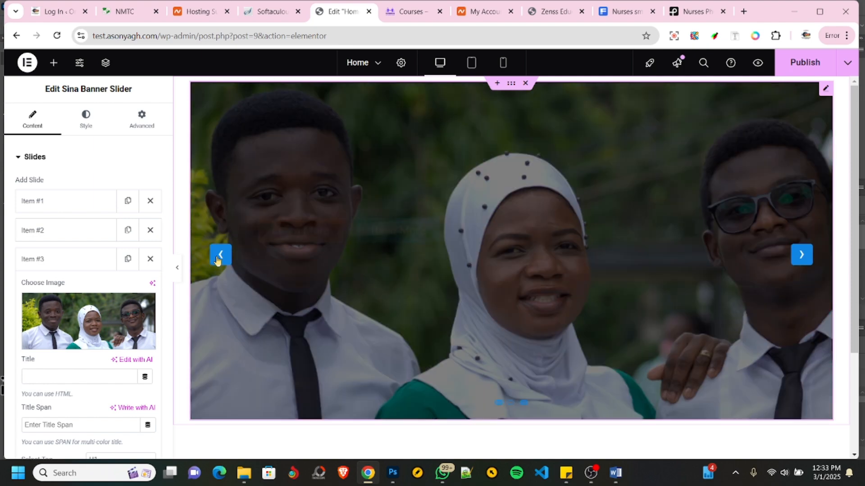
{"action": "left_click", "coordinate": [220, 258]}
{"action": "left_click", "coordinate": [221, 260]}
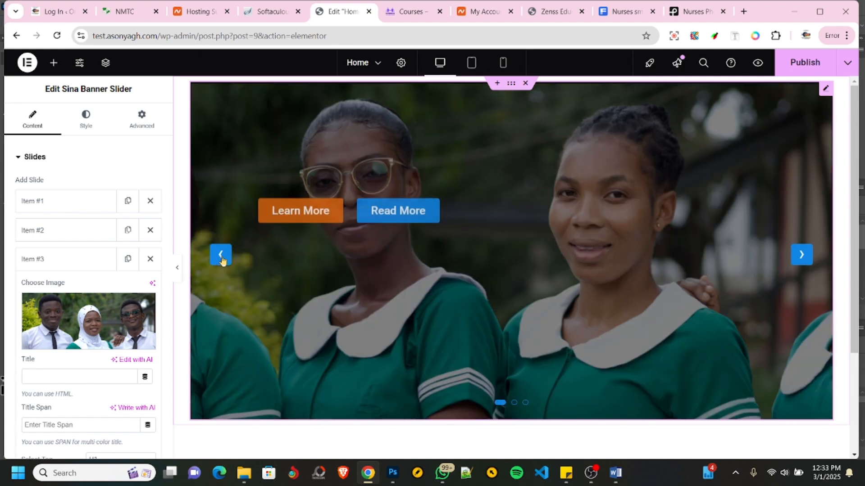
{"action": "left_click", "coordinate": [222, 260]}
{"action": "left_click", "coordinate": [222, 260]}
{"action": "left_click", "coordinate": [221, 259]}
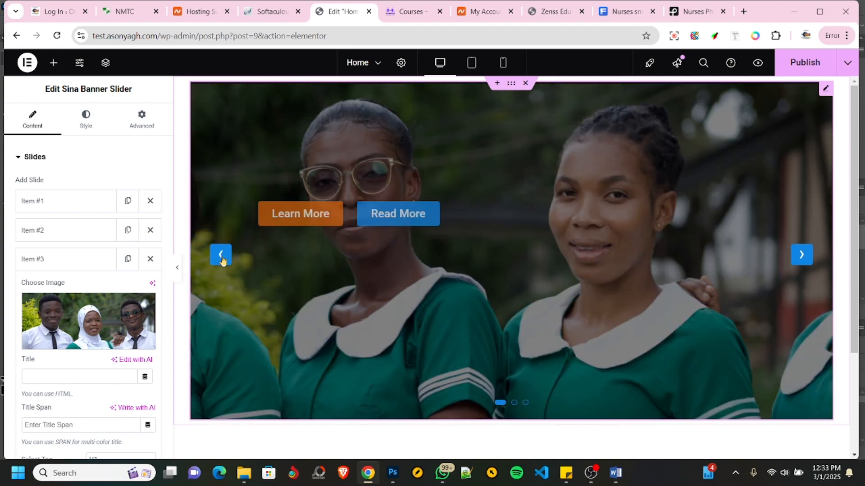
{"action": "left_click", "coordinate": [222, 259]}
{"action": "left_click", "coordinate": [221, 260]}
{"action": "left_click", "coordinate": [221, 260]}
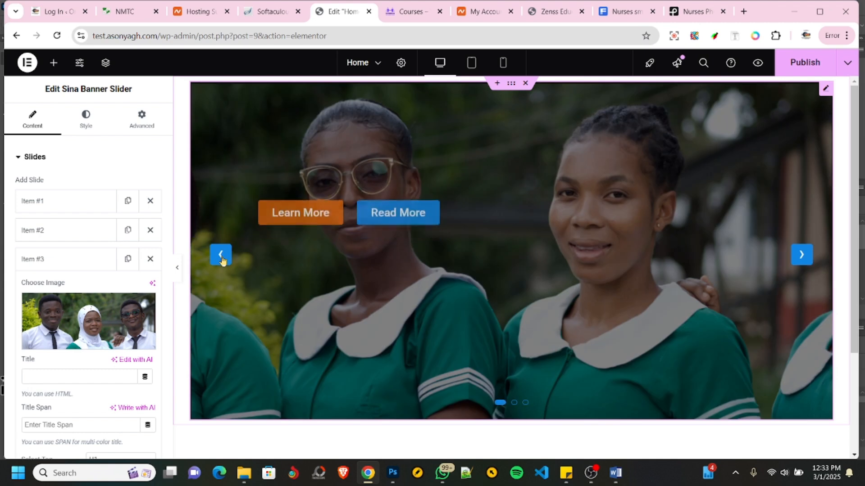
{"action": "left_click", "coordinate": [221, 260]}
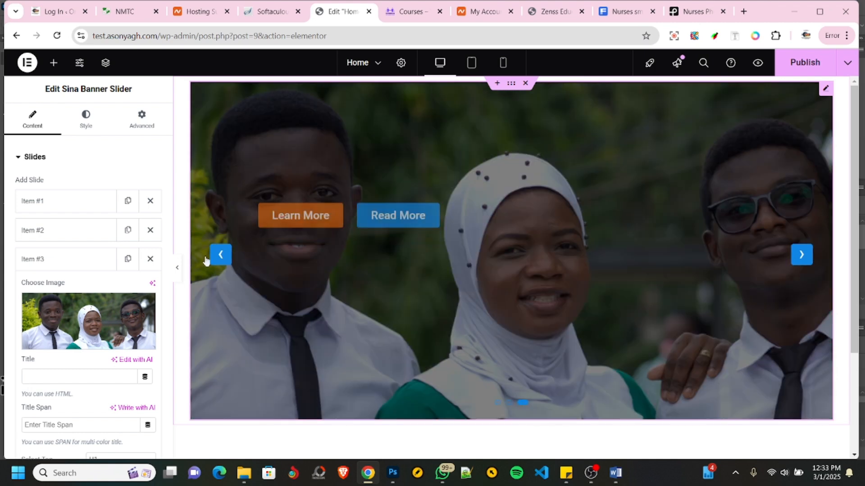
- Set the slider's dots color to the global color Hover Color button in the Nav & Dots style settings
{"action": "left_click", "coordinate": [85, 118]}
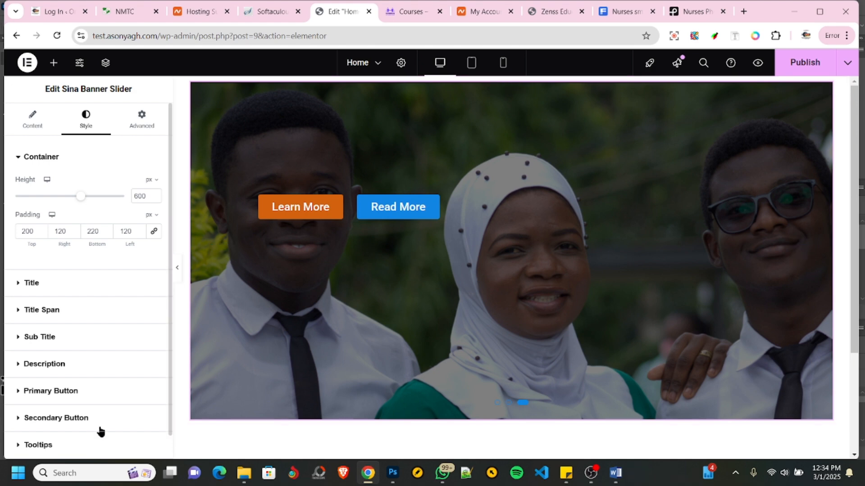
{"action": "scroll", "coordinate": [103, 378], "scroll_direction": "down", "scroll_amount": 1}
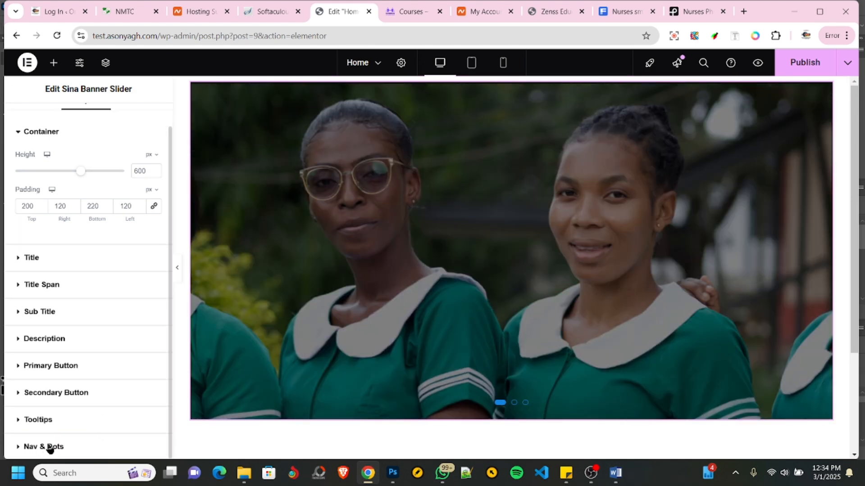
{"action": "left_click", "coordinate": [45, 447]}
{"action": "scroll", "coordinate": [119, 338], "scroll_direction": "down", "scroll_amount": 3}
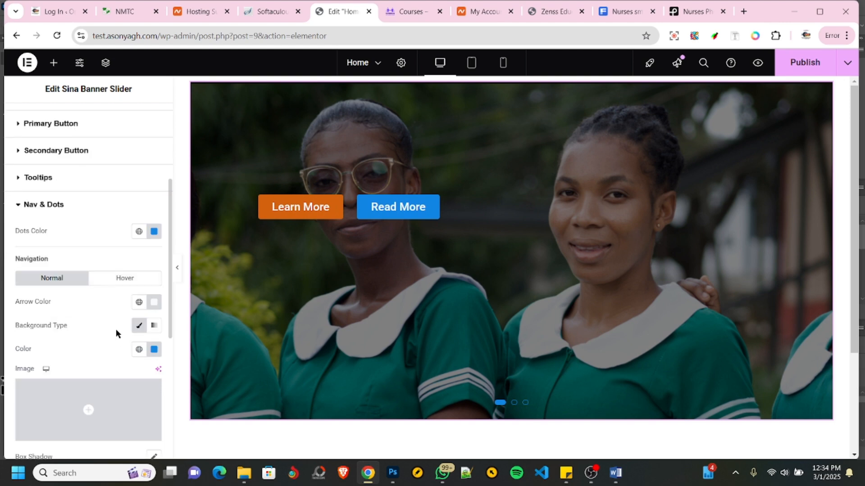
{"action": "mouse_move", "coordinate": [219, 259]}
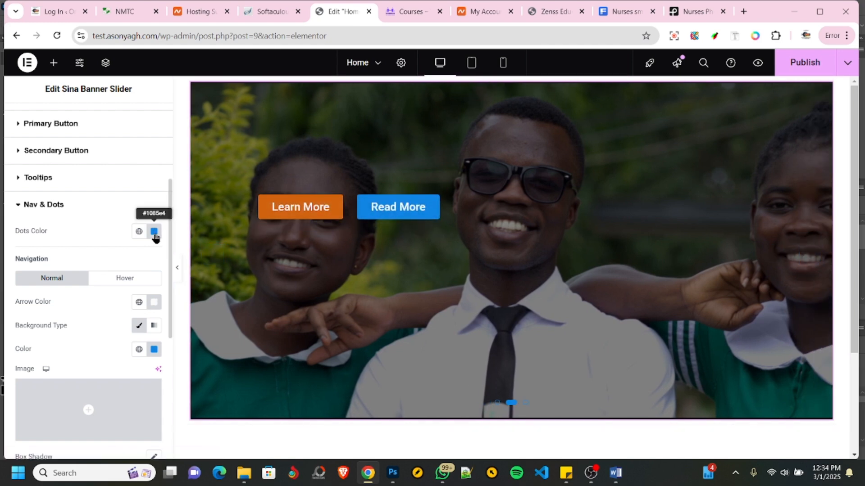
{"action": "left_click", "coordinate": [139, 232]}
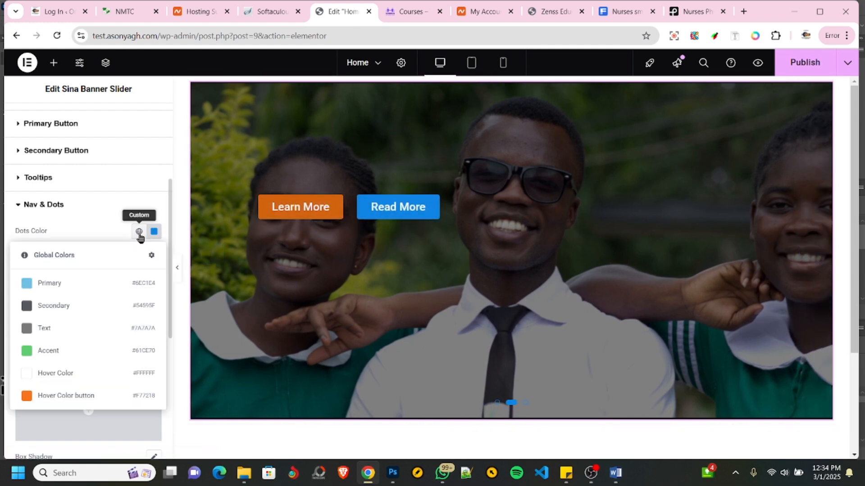
{"action": "left_click", "coordinate": [66, 396]}
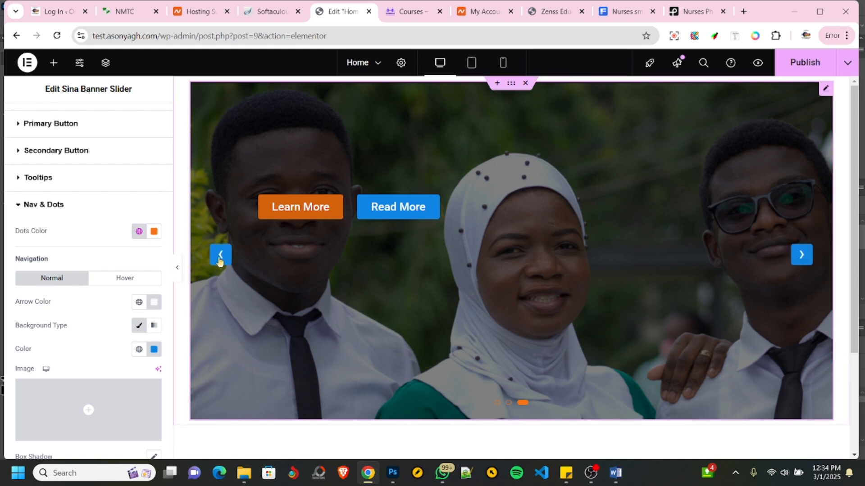
- Set the background color of the slider's navigation arrows in the normal state to the global color Hover Color button
{"action": "scroll", "coordinate": [65, 256], "scroll_direction": "down", "scroll_amount": 6}
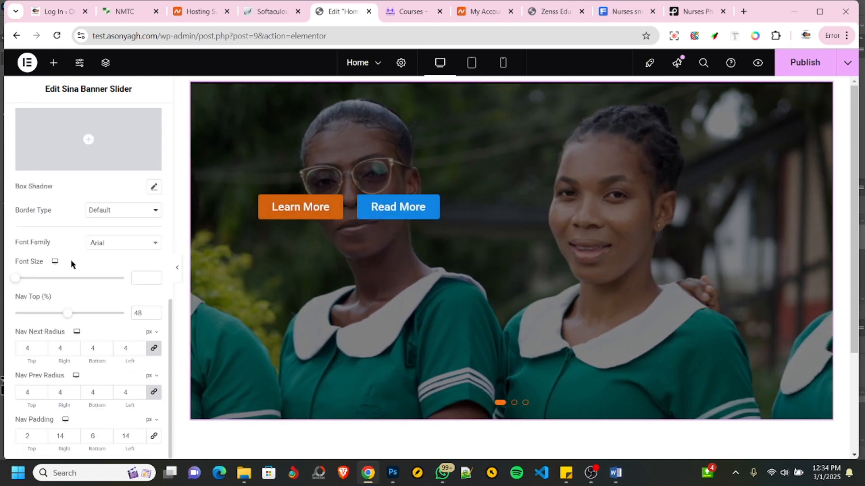
{"action": "scroll", "coordinate": [71, 260], "scroll_direction": "up", "scroll_amount": 4}
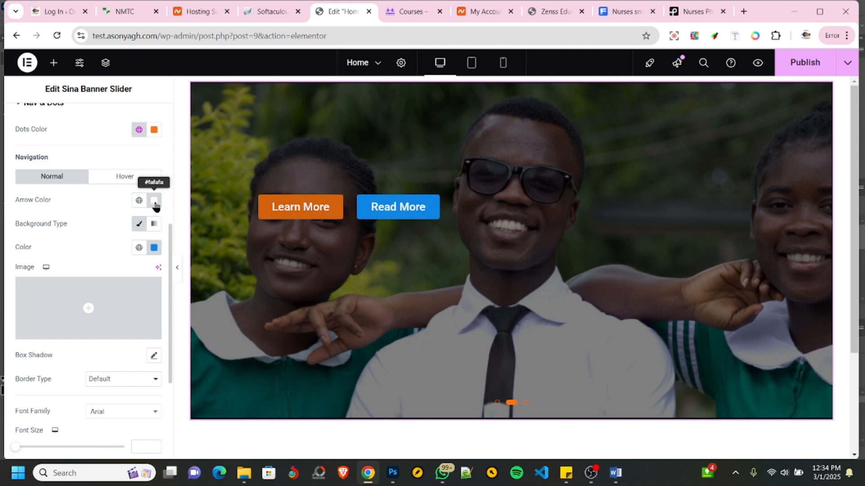
{"action": "mouse_move", "coordinate": [222, 260]}
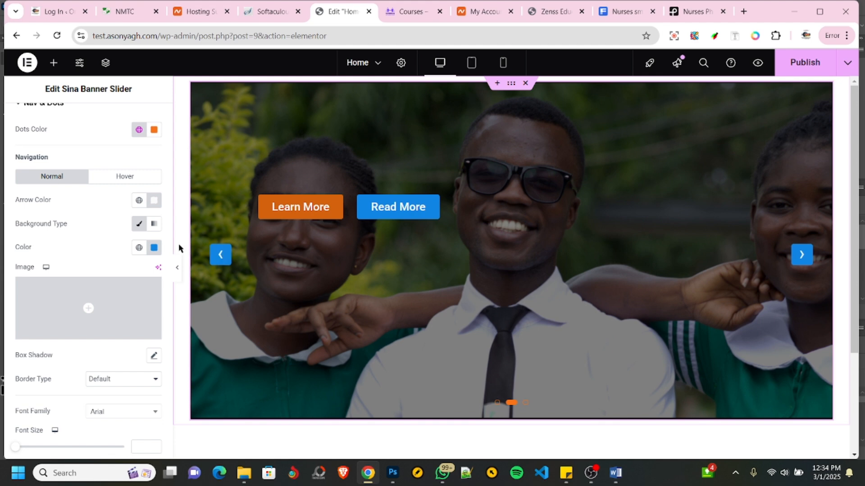
{"action": "left_click", "coordinate": [158, 248]}
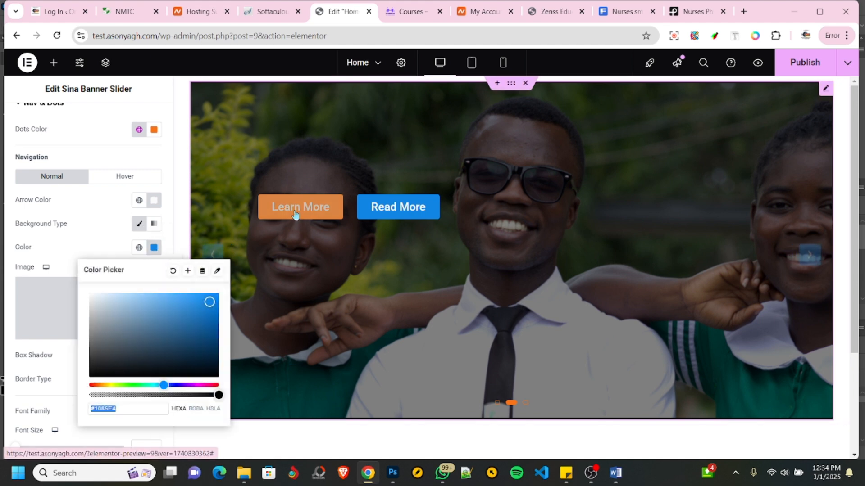
{"action": "left_click", "coordinate": [264, 210]}
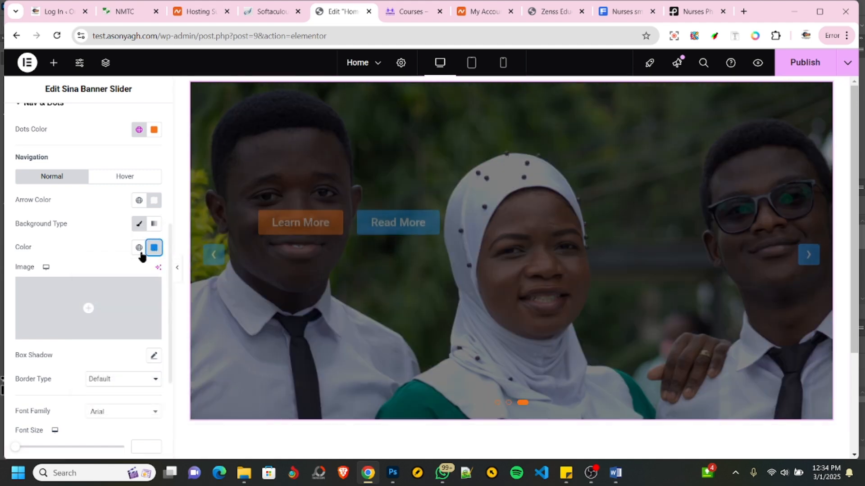
{"action": "left_click", "coordinate": [139, 247]}
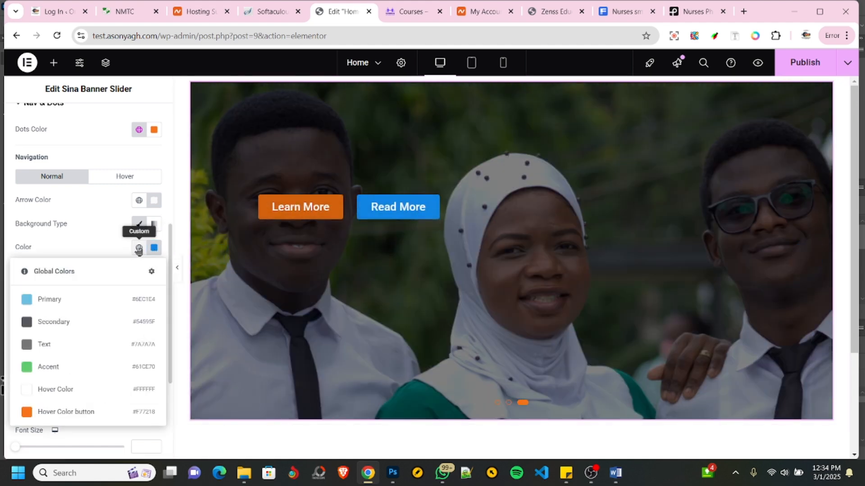
{"action": "left_click", "coordinate": [60, 412]}
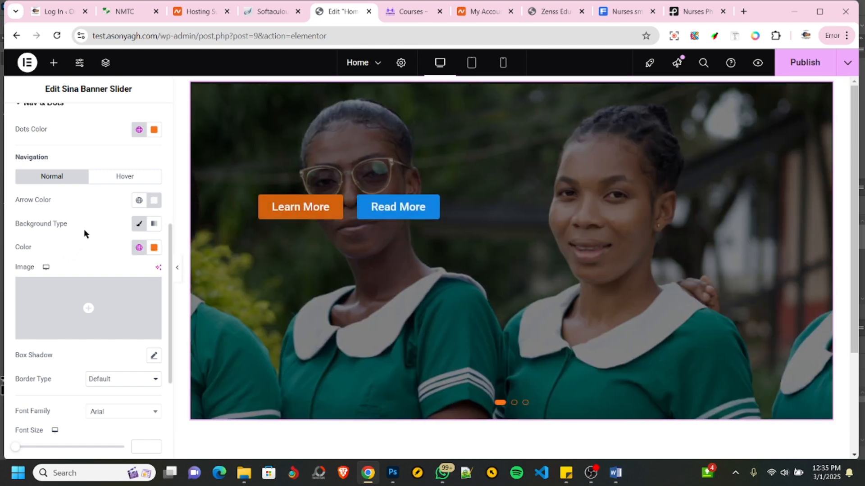
- Set both the Nav Next Radius and the Nav Prev Radius of the slider arrows to 50 px on all corners
{"action": "scroll", "coordinate": [85, 232], "scroll_direction": "down", "scroll_amount": 2}
{"action": "scroll", "coordinate": [92, 280], "scroll_direction": "down", "scroll_amount": 3}
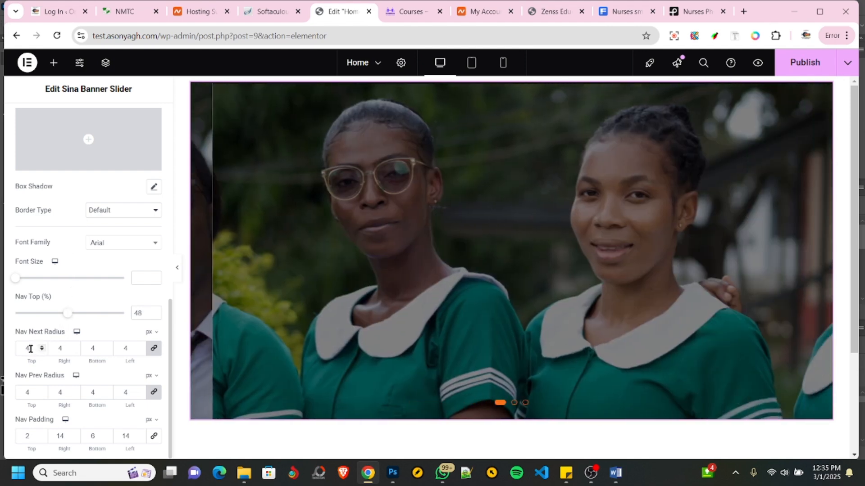
{"action": "left_click_drag", "start_coordinate": [30, 349], "coordinate": [8, 344]}
{"action": "type", "text": "5"}
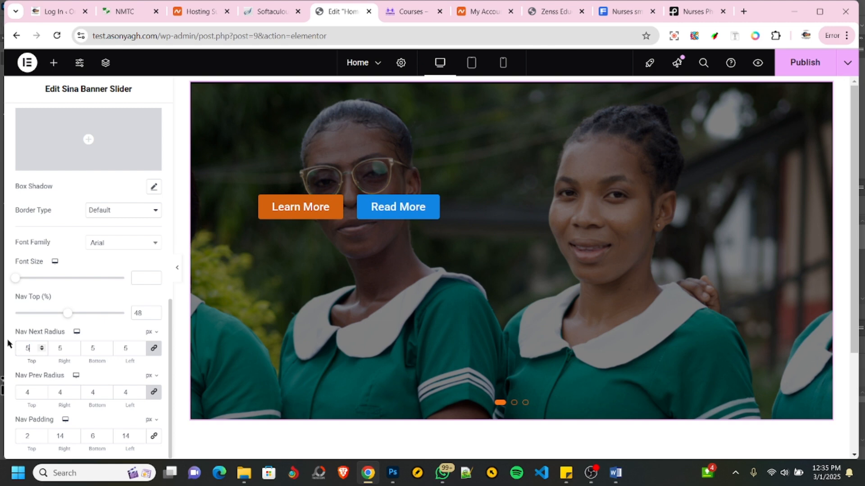
{"action": "type", "text": "0"}
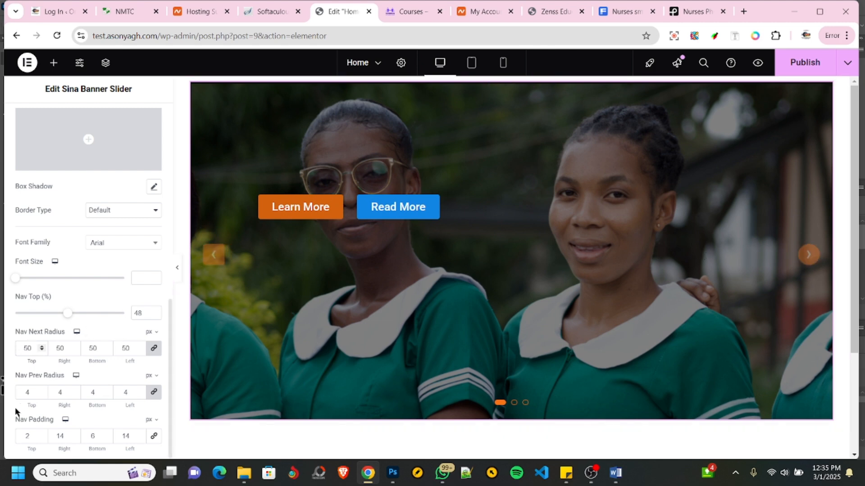
{"action": "left_click_drag", "start_coordinate": [33, 392], "coordinate": [12, 396]}
{"action": "type", "text": "50"}
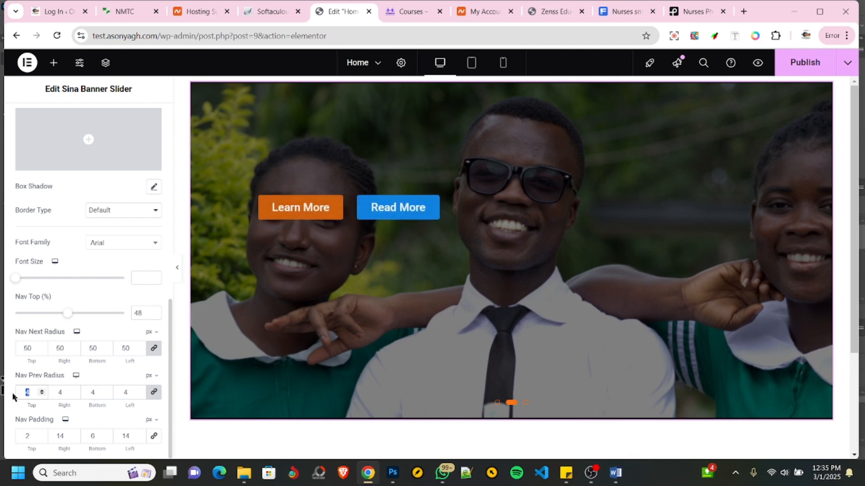
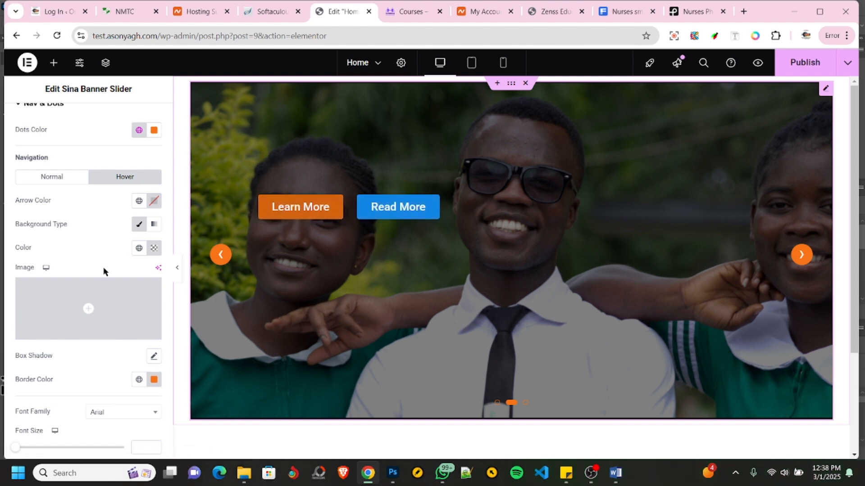
- Set the top margin of the banner slider's primary button to 180 px in its style settings
{"action": "scroll", "coordinate": [104, 271], "scroll_direction": "up", "scroll_amount": 4}
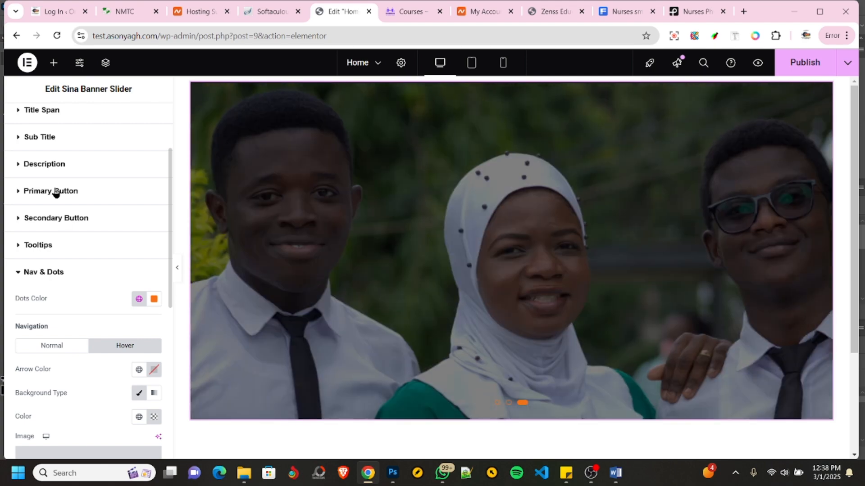
{"action": "left_click", "coordinate": [56, 193]}
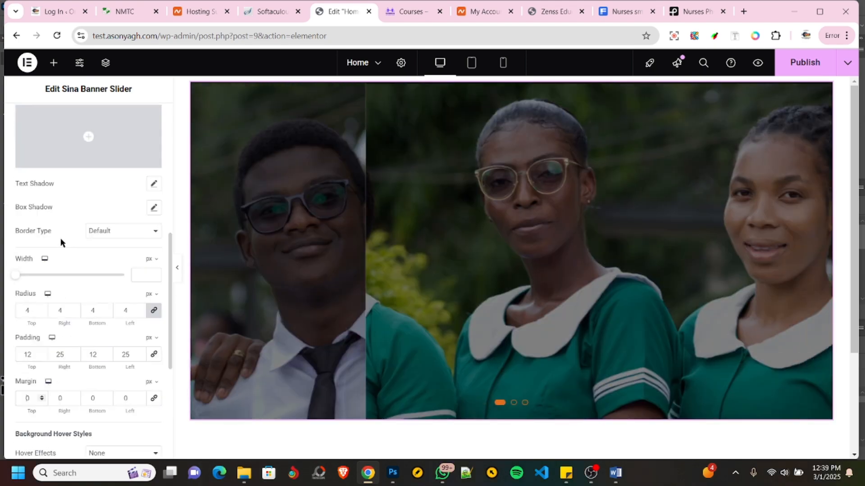
{"action": "scroll", "coordinate": [60, 241], "scroll_direction": "up", "scroll_amount": 8}
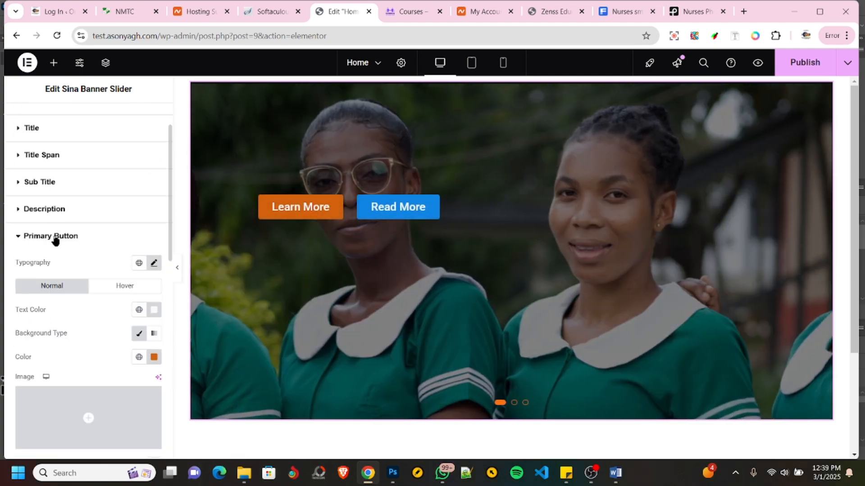
{"action": "scroll", "coordinate": [55, 240], "scroll_direction": "down", "scroll_amount": 8}
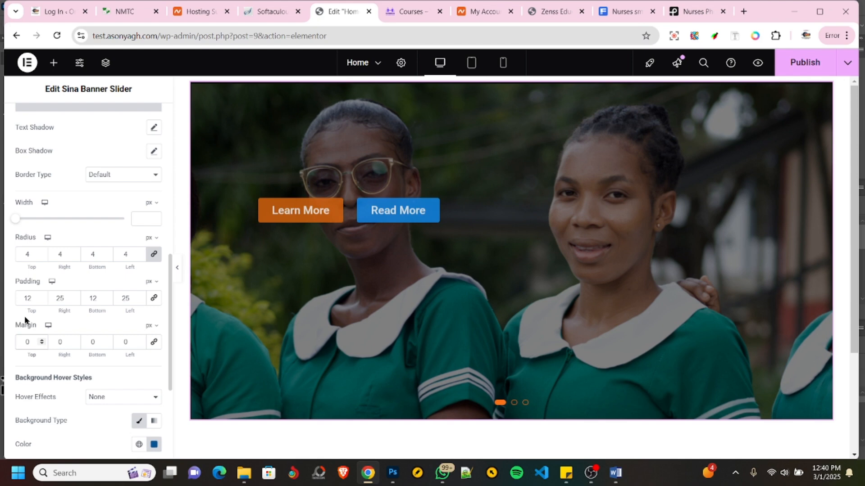
{"action": "key", "text": "Up"}
{"action": "key", "text": "Up"}
{"action": "key", "text": "Up"}
{"action": "key", "text": "Up"}
{"action": "key", "text": "Up"}
{"action": "key", "text": "Up"}
{"action": "key", "text": "Up"}
{"action": "key", "text": "Up"}
{"action": "key", "text": "Up"}
{"action": "key", "text": "Up"}
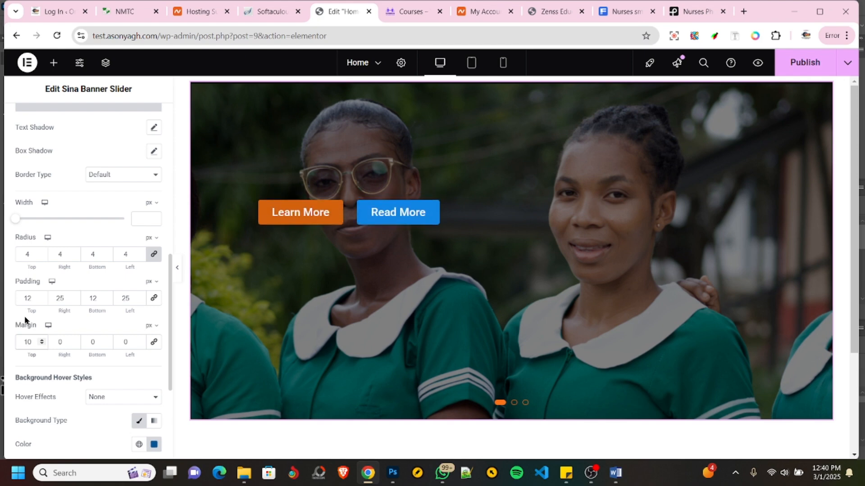
{"action": "key", "text": "BackSpace"}
{"action": "type", "text": "50"}
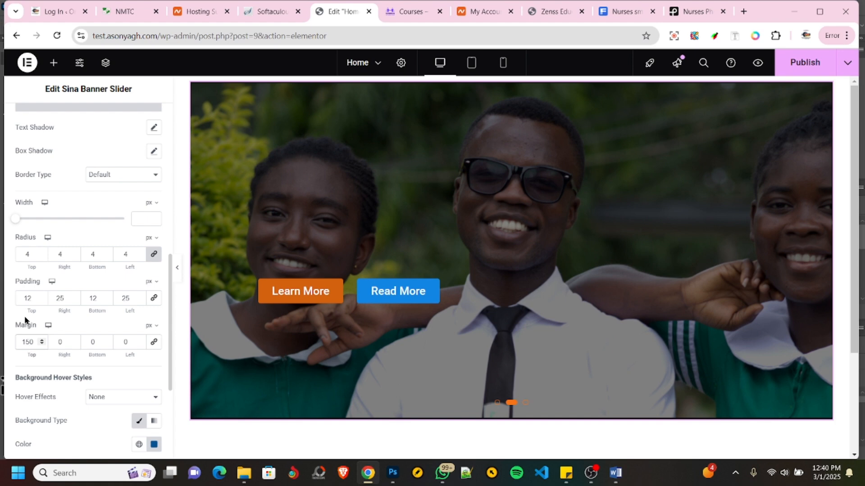
{"action": "key", "text": "BackSpace"}
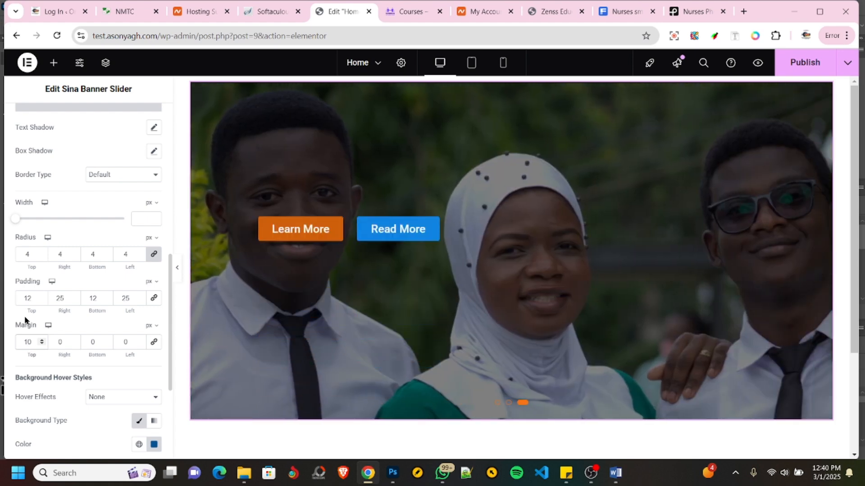
{"action": "type", "text": "8"}
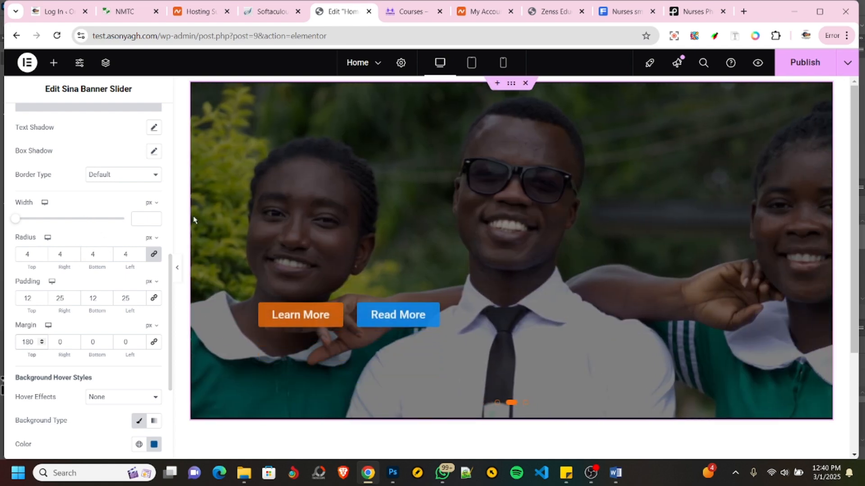
- Publish the Home page, check the lowered banner buttons in the page preview, and return to the Elementor editor
{"action": "left_click", "coordinate": [805, 66]}
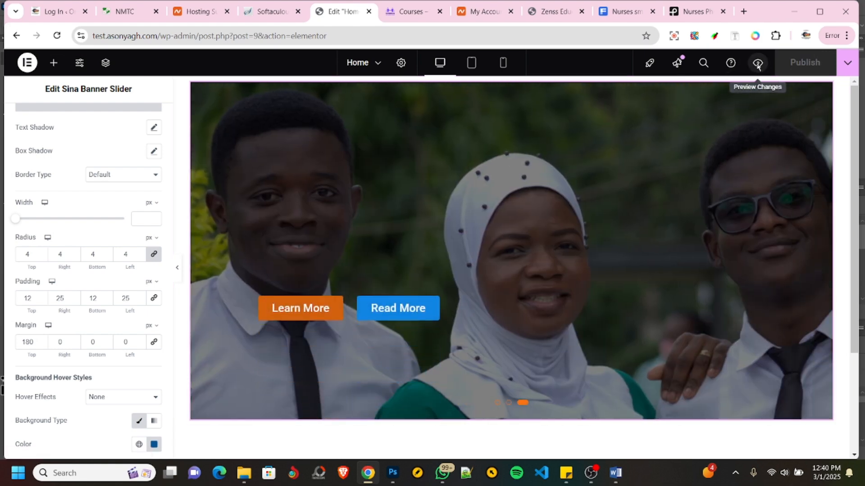
{"action": "left_click", "coordinate": [757, 63]}
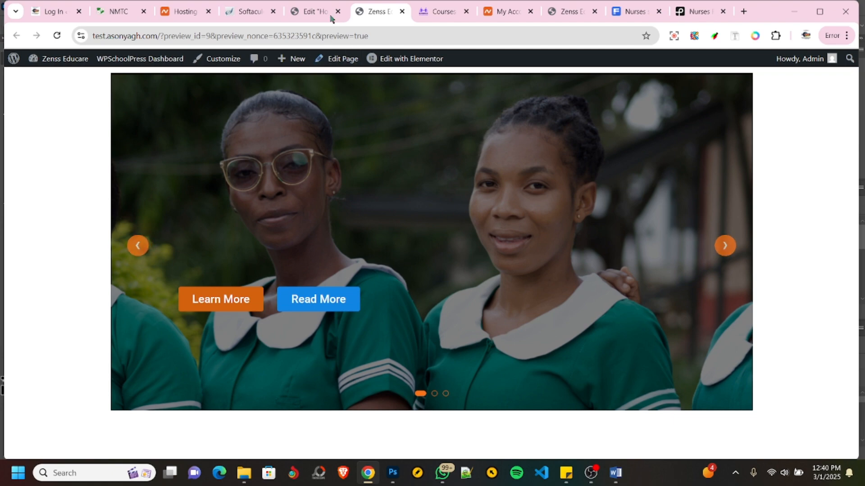
{"action": "left_click", "coordinate": [304, 16]}
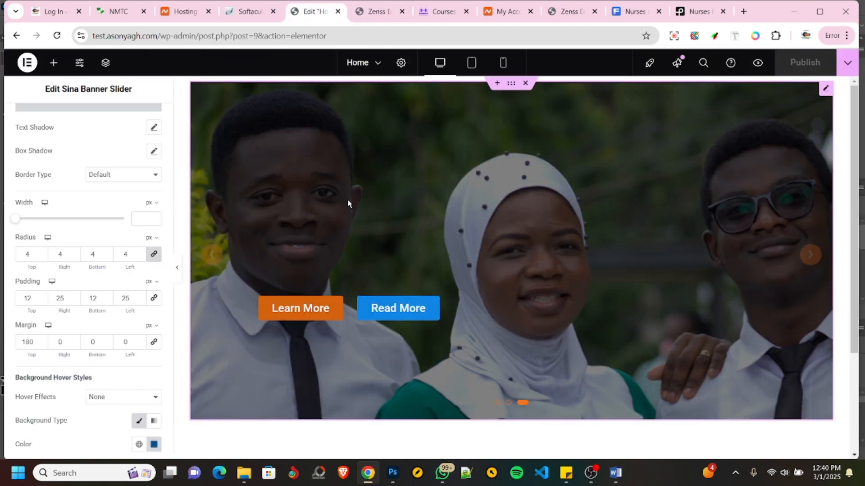
- Set the Content Width of the container holding the banner slider to Full Width
{"action": "left_click", "coordinate": [510, 83]}
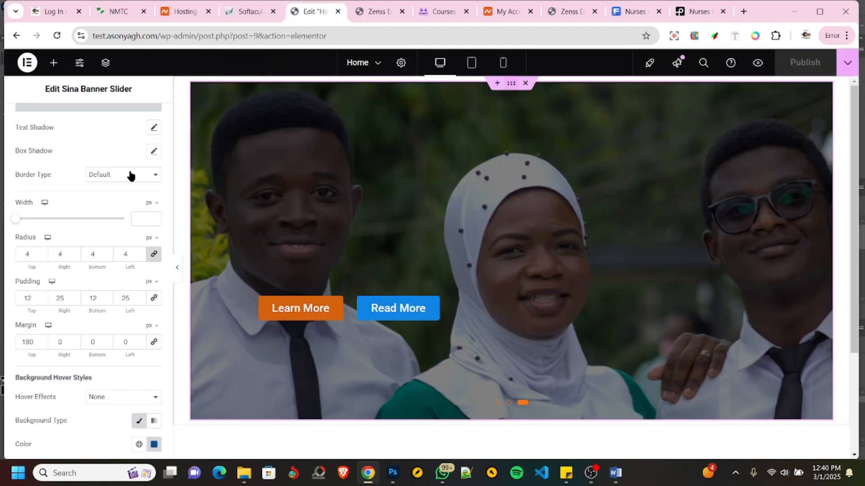
{"action": "left_click", "coordinate": [112, 219]}
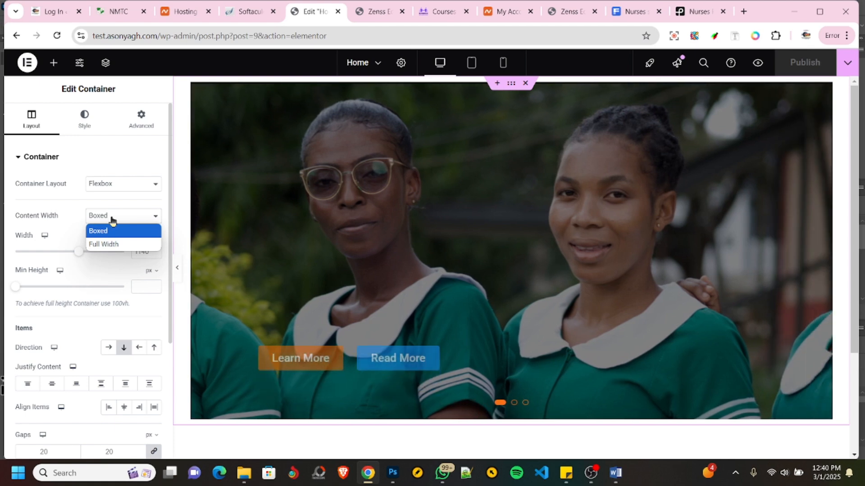
{"action": "left_click", "coordinate": [105, 245]}
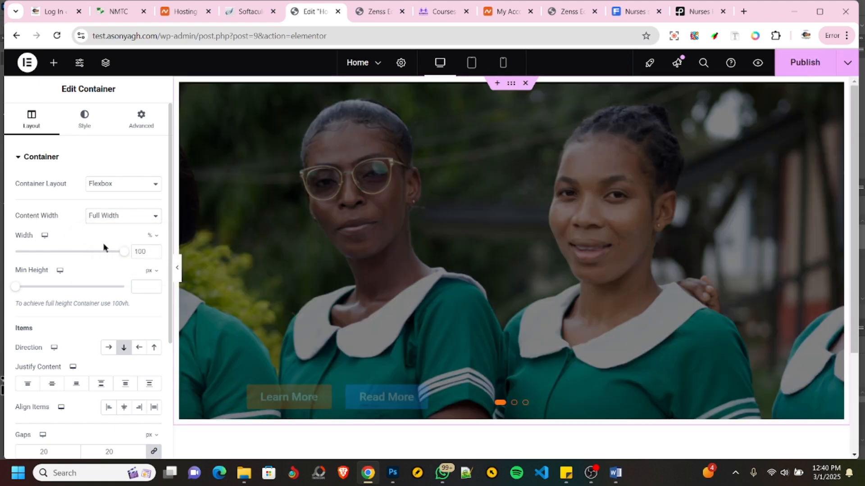
- Publish the full-width layout and check the banner across the previewed page before returning to the editor
{"action": "left_click", "coordinate": [801, 67]}
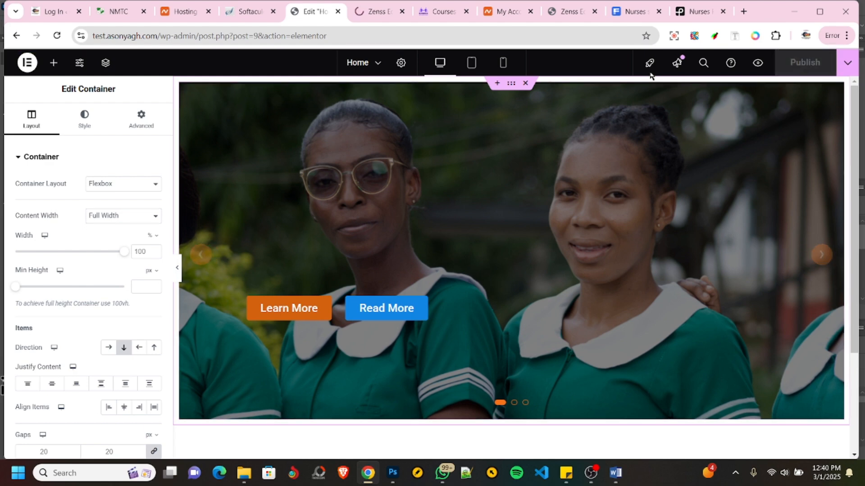
{"action": "left_click", "coordinate": [758, 62]}
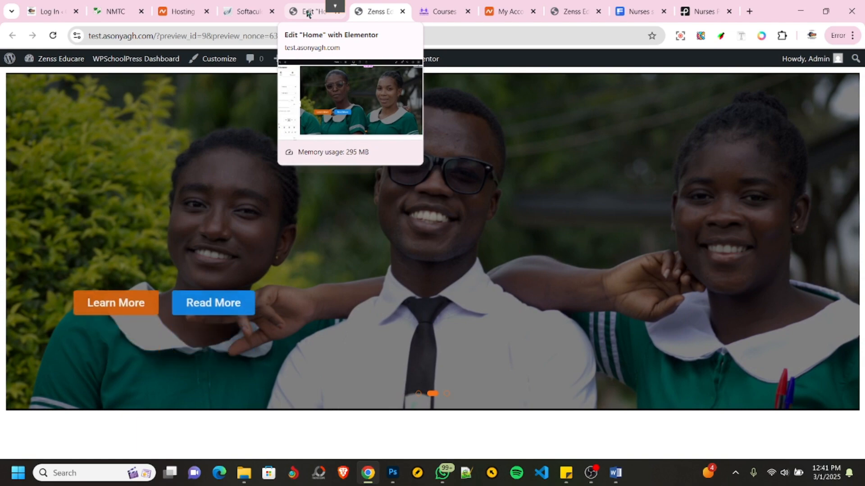
{"action": "left_click", "coordinate": [307, 12]}
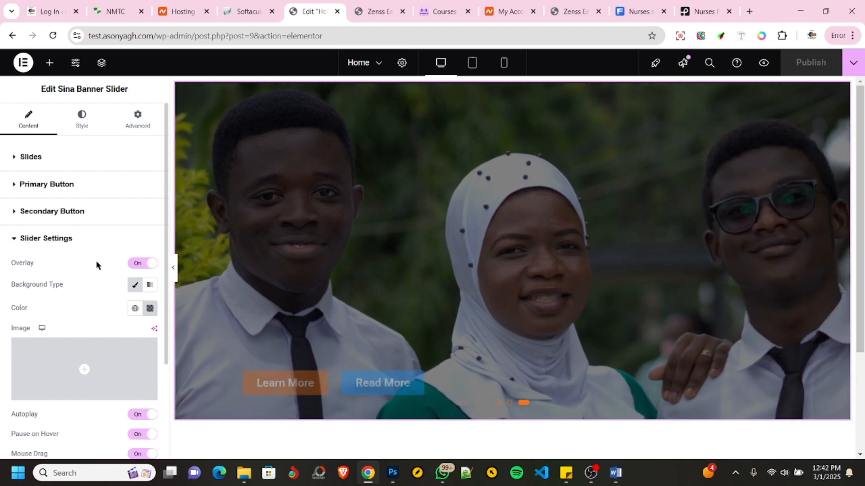
- Make the slider's overlay color fully transparent (#00000000) and switch the Overlay off in the Slider Settings
{"action": "left_click", "coordinate": [150, 309]}
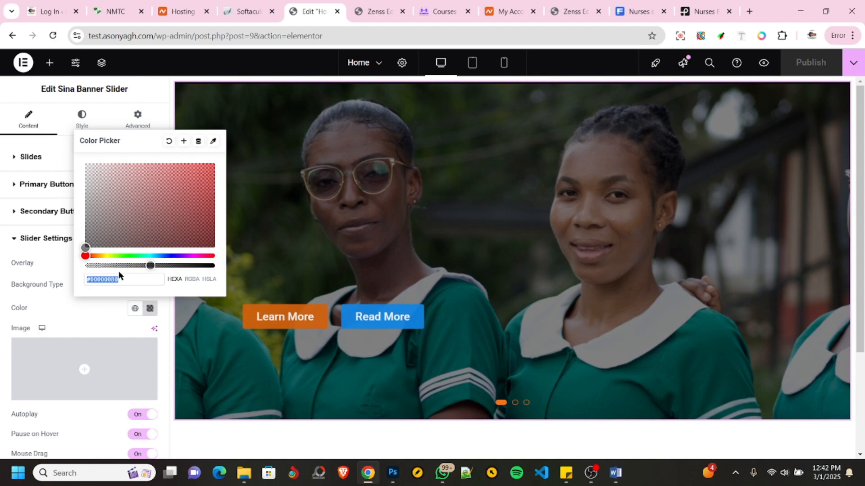
{"action": "left_click", "coordinate": [99, 266]}
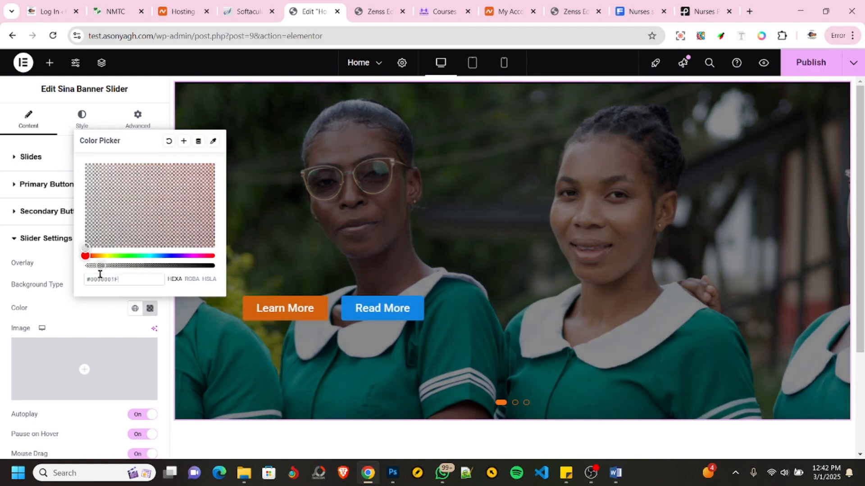
{"action": "left_click_drag", "start_coordinate": [98, 266], "coordinate": [80, 280]}
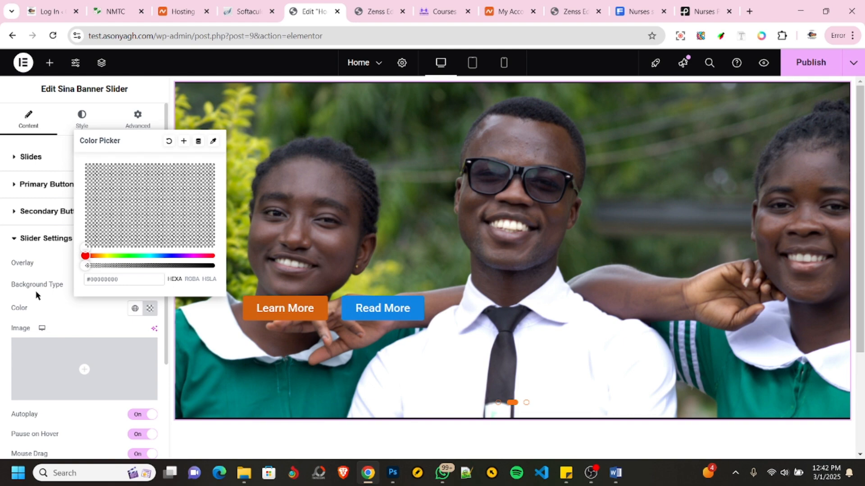
{"action": "left_click", "coordinate": [36, 295]}
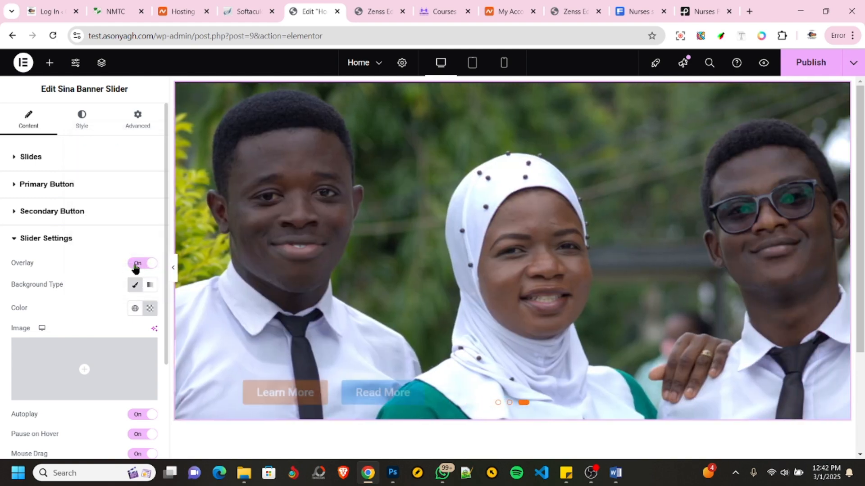
{"action": "left_click", "coordinate": [135, 265]}
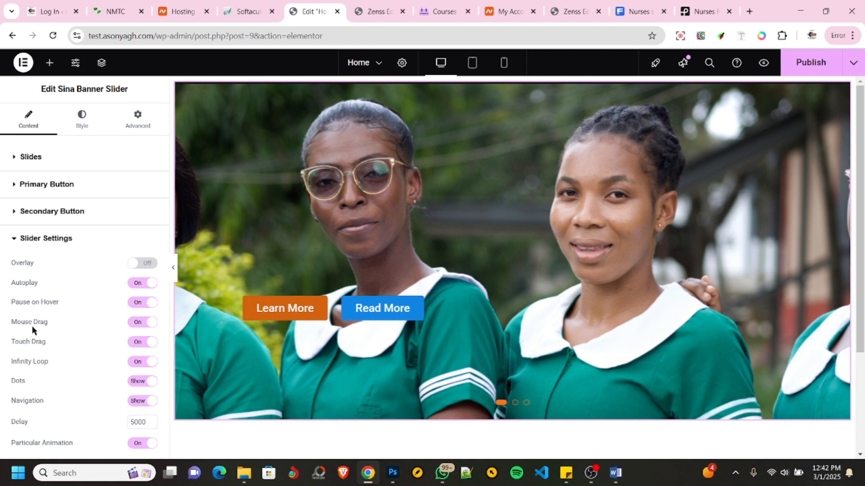
- Publish the page without the overlay and cycle backward through the banner slides in the page preview
{"action": "left_click", "coordinate": [795, 63]}
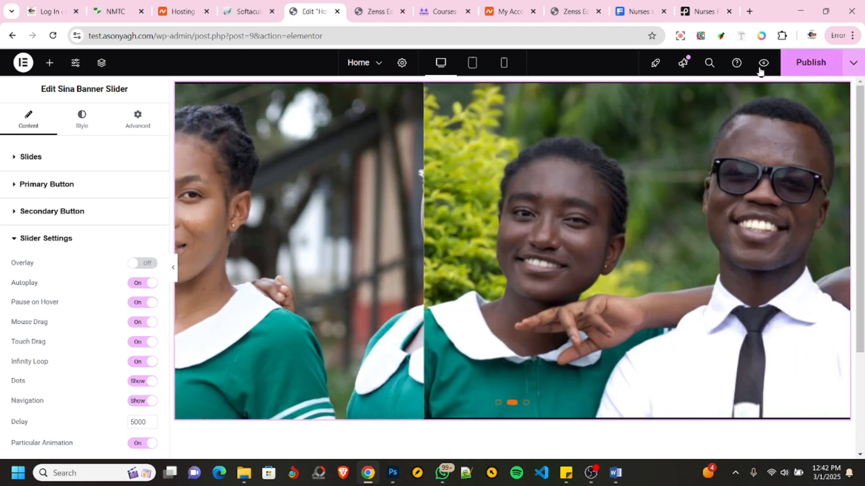
{"action": "left_click", "coordinate": [373, 12]}
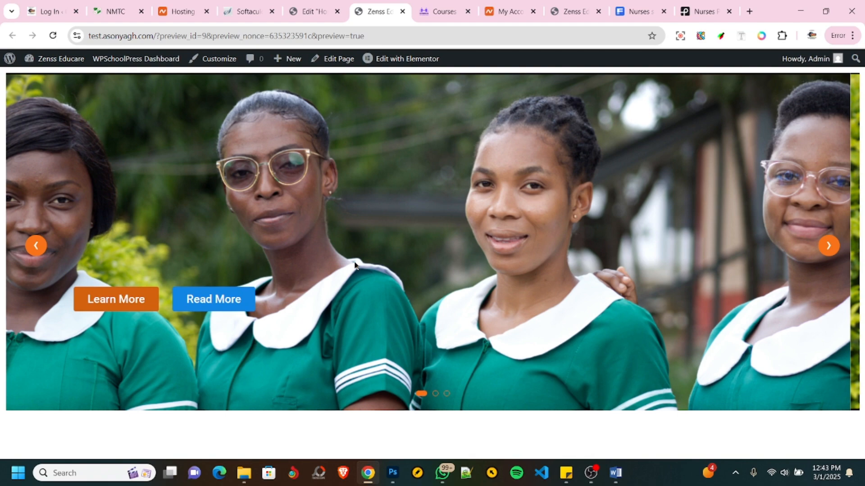
{"action": "left_click", "coordinate": [37, 246]}
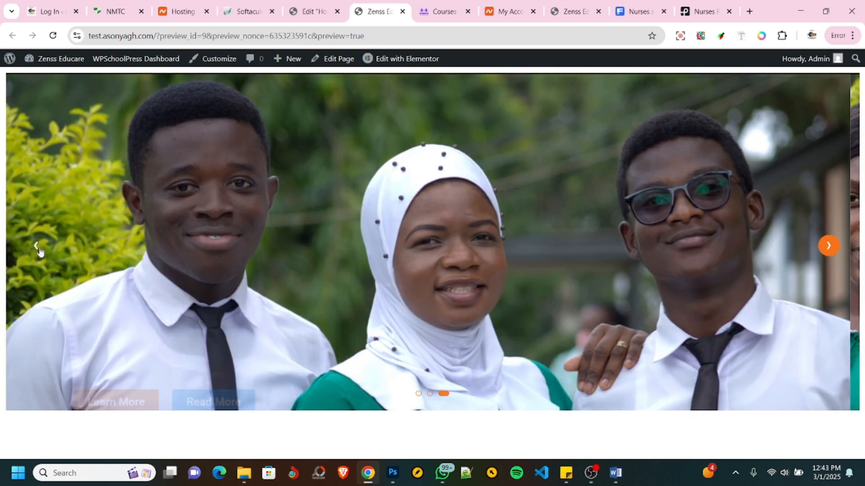
{"action": "left_click", "coordinate": [38, 250]}
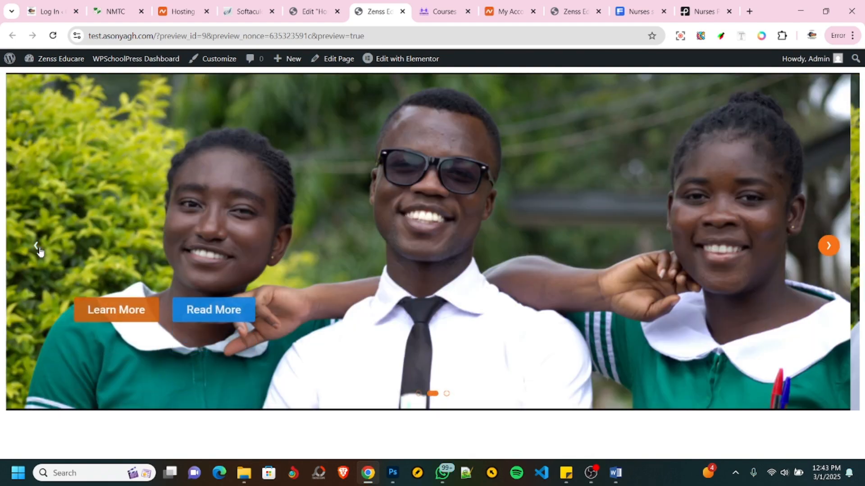
{"action": "left_click", "coordinate": [37, 246]}
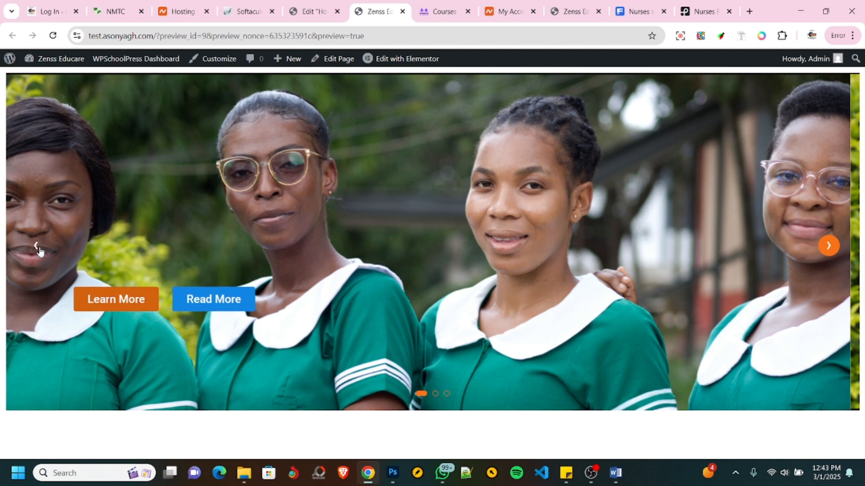
{"action": "left_click", "coordinate": [37, 247]}
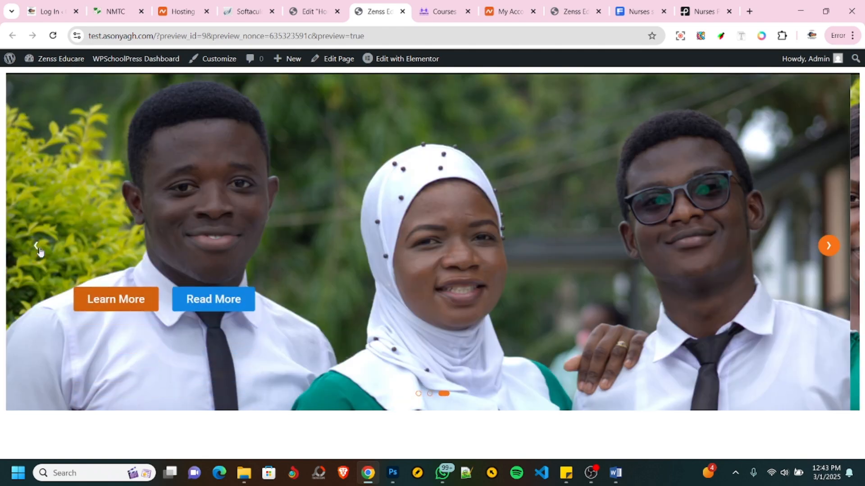
{"action": "left_click", "coordinate": [38, 247]}
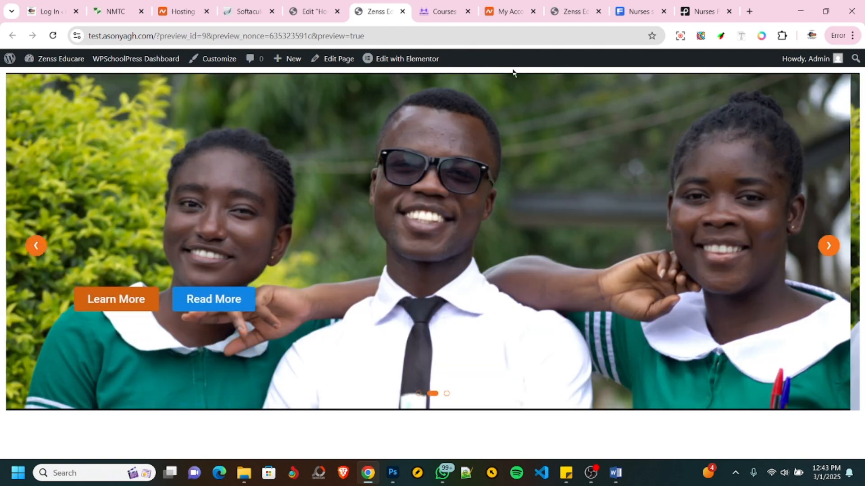
- Change the label of the banner slider's primary button to "Apply Now"
{"action": "left_click", "coordinate": [118, 8]}
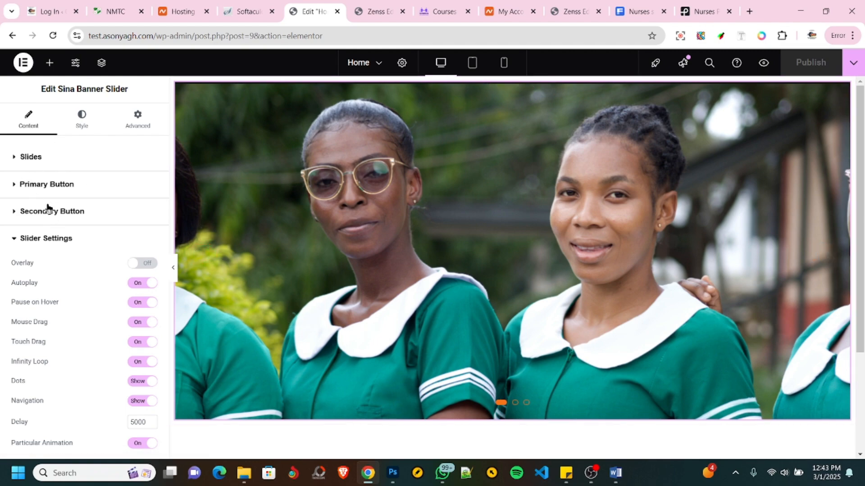
{"action": "left_click", "coordinate": [48, 188]}
{"action": "left_click_drag", "start_coordinate": [127, 212], "coordinate": [82, 211]}
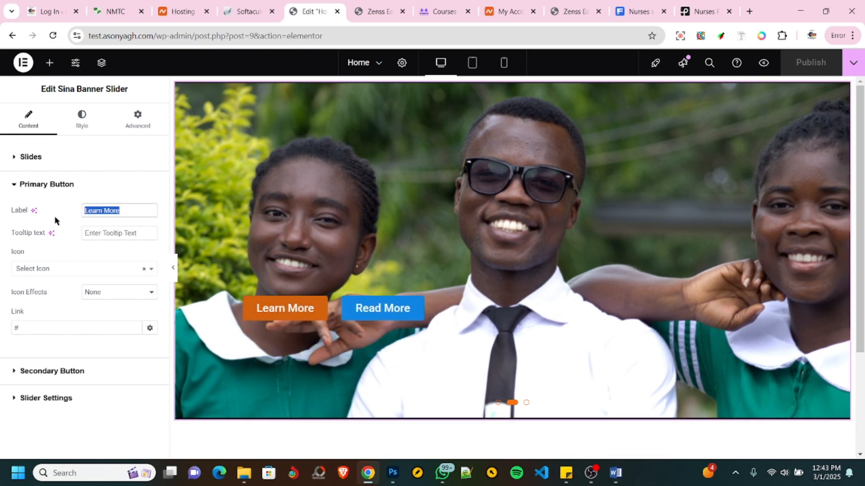
{"action": "type", "text": "Appl"}
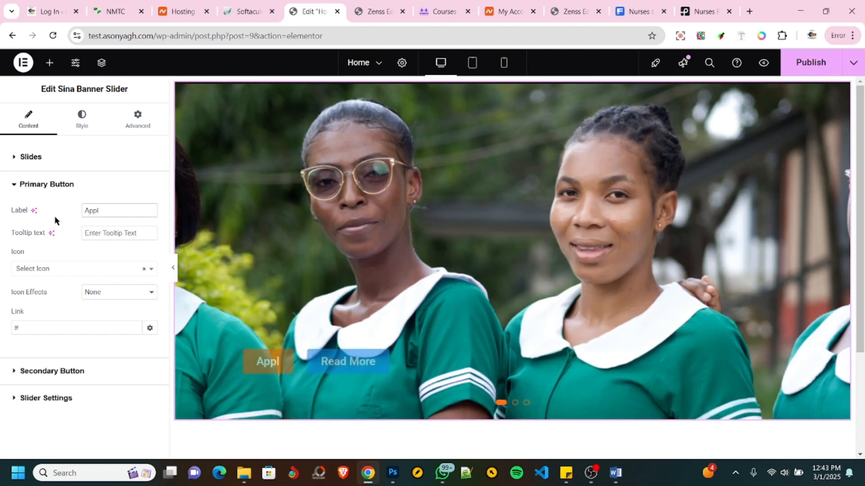
{"action": "type", "text": "y Now"}
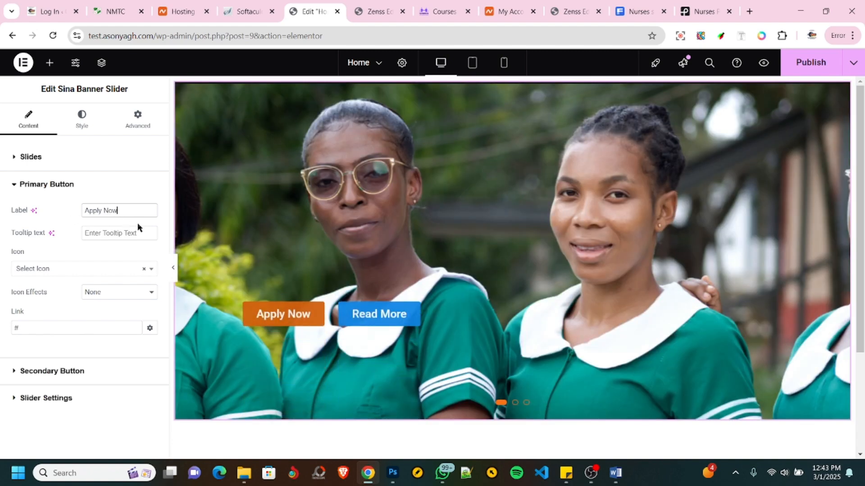
- Change the label of the banner slider's secondary button to "Explore Courses"
{"action": "left_click", "coordinate": [76, 371]}
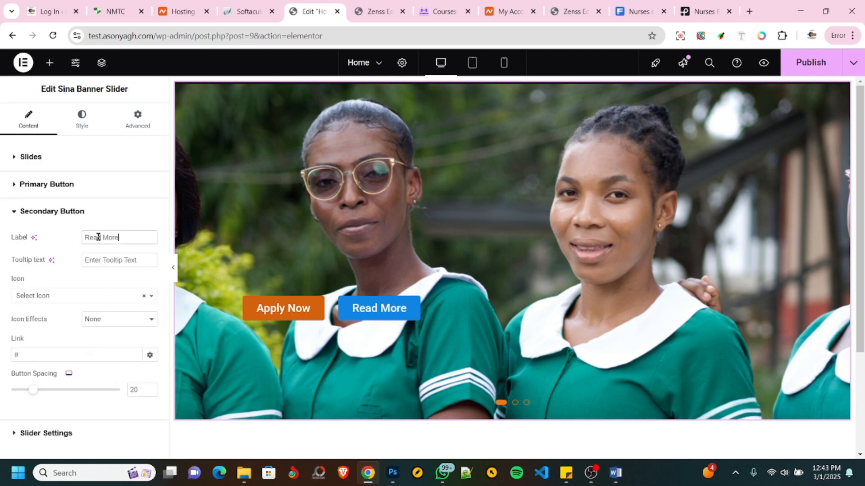
{"action": "key", "text": "ctrl+a"}
{"action": "type", "text": "Expl"}
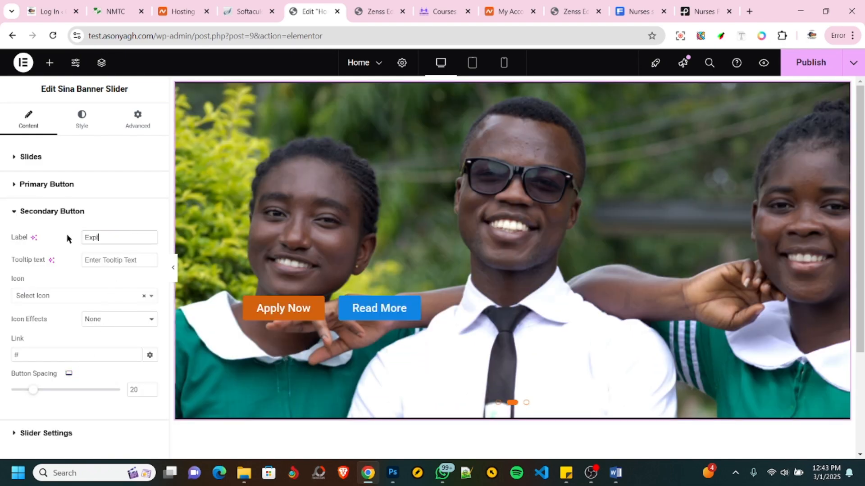
{"action": "type", "text": "oe"}
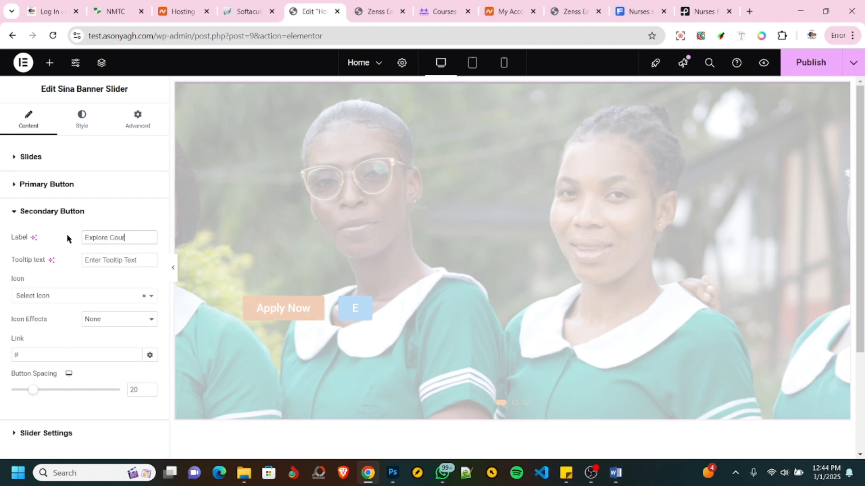
{"action": "type", "text": "e Courses"}
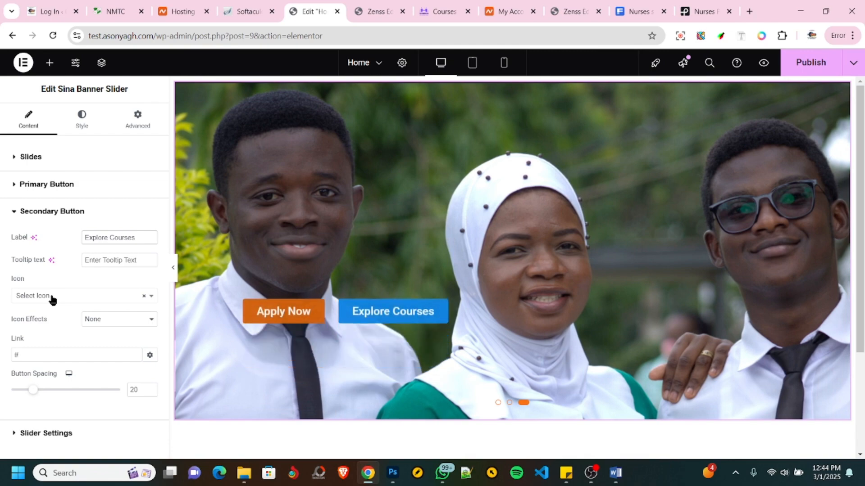
- Search the secondary button's icons for "boo" and assign the icofont-book icon
{"action": "left_click", "coordinate": [53, 299]}
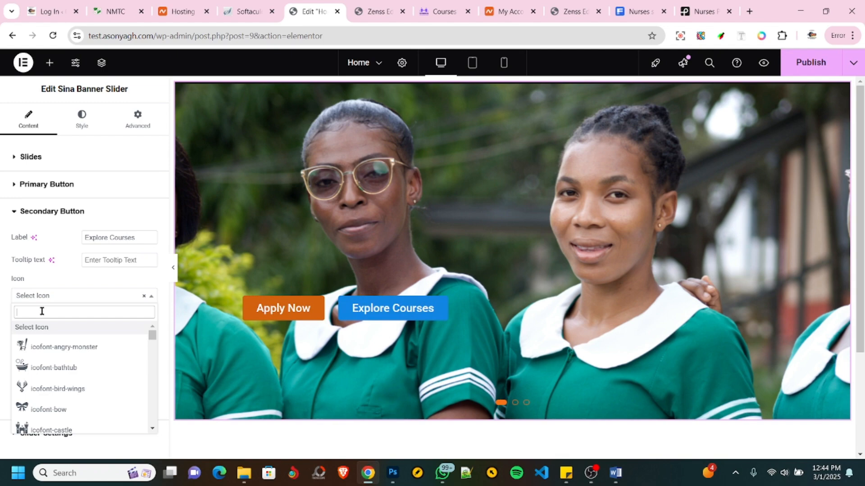
{"action": "type", "text": "boo"}
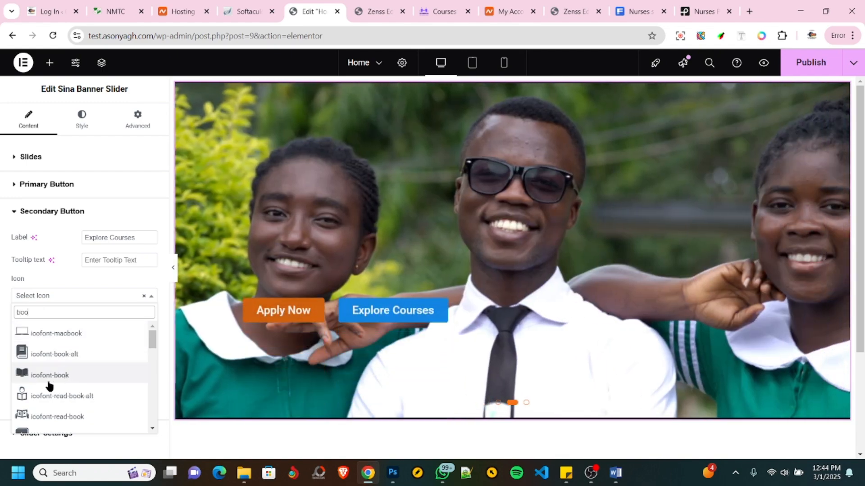
{"action": "left_click", "coordinate": [41, 377]}
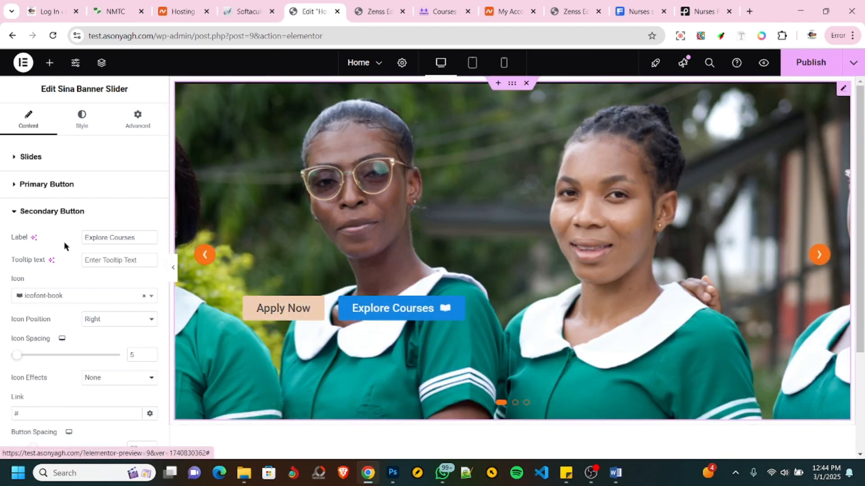
- Give the primary button the icofont-fountain-pen icon and publish the page
{"action": "left_click", "coordinate": [47, 188]}
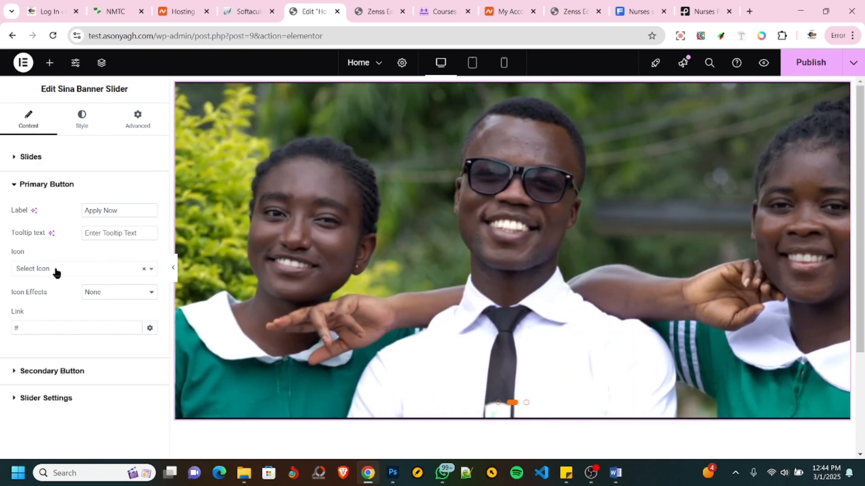
{"action": "left_click", "coordinate": [56, 270]}
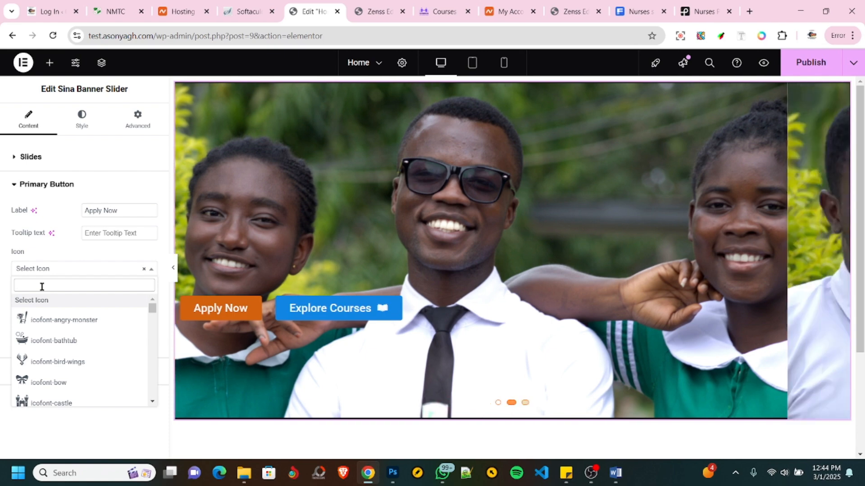
{"action": "type", "text": "pen"}
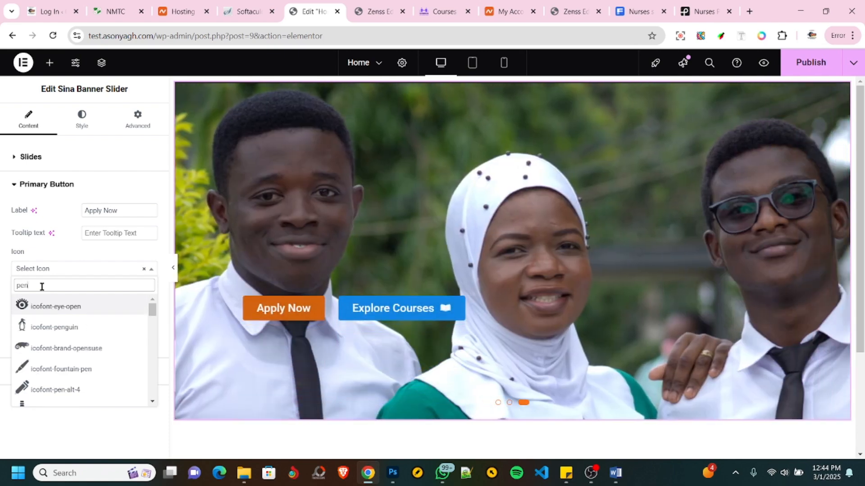
{"action": "left_click", "coordinate": [44, 370]}
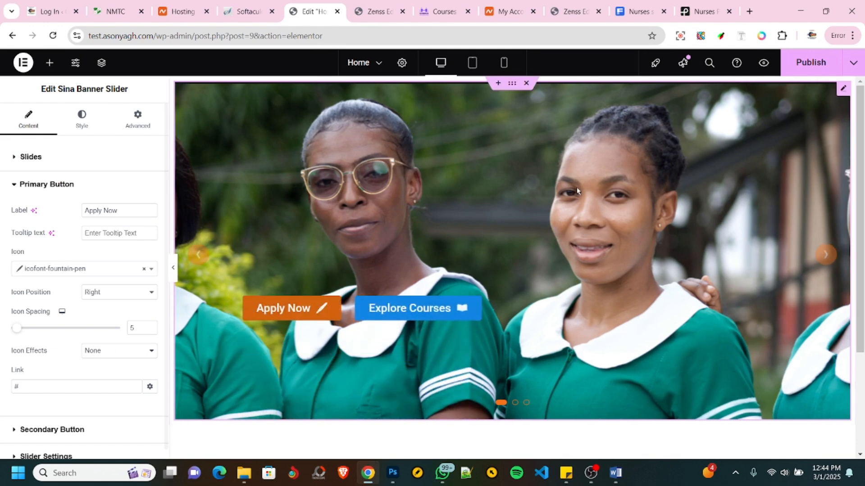
{"action": "left_click", "coordinate": [811, 63]}
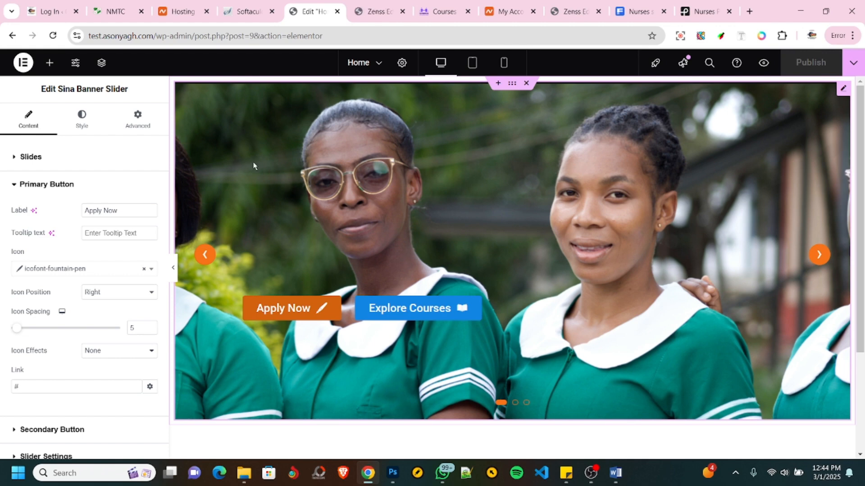
- Examine the row of portal buttons below the banner on the NMTC reference site, comparing it with the page in the editor
{"action": "left_click", "coordinate": [116, 11]}
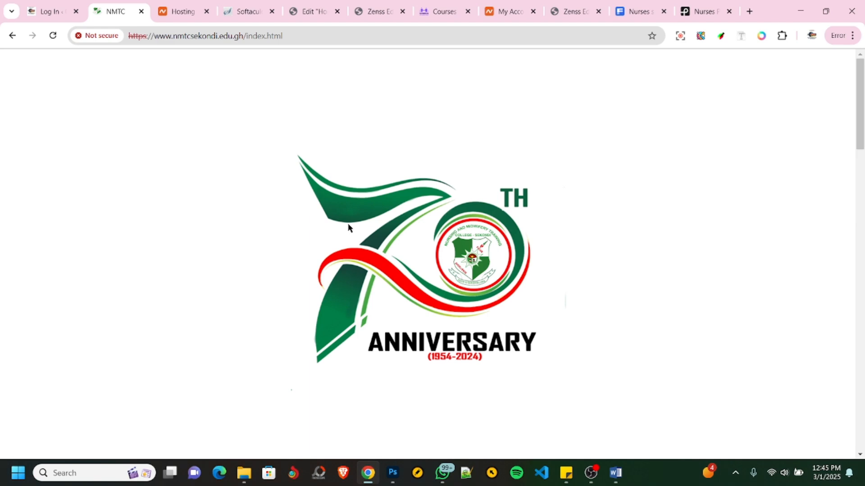
{"action": "scroll", "coordinate": [232, 218], "scroll_direction": "down", "scroll_amount": 5}
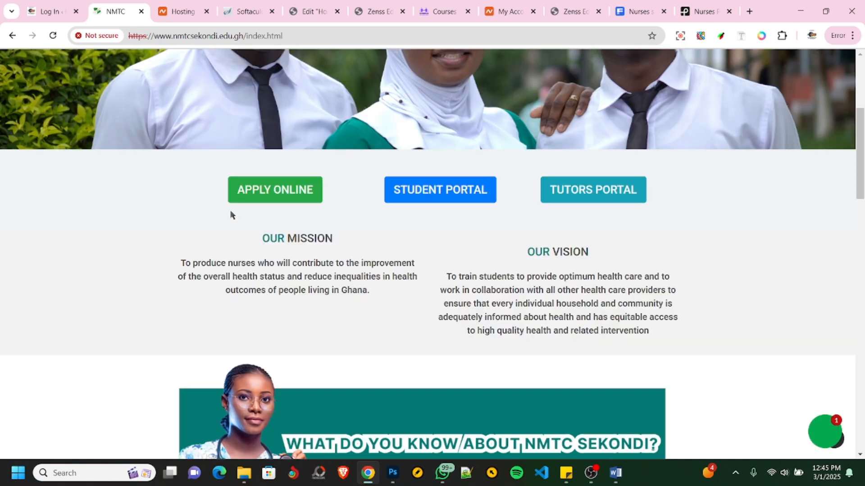
{"action": "scroll", "coordinate": [188, 212], "scroll_direction": "up", "scroll_amount": 2}
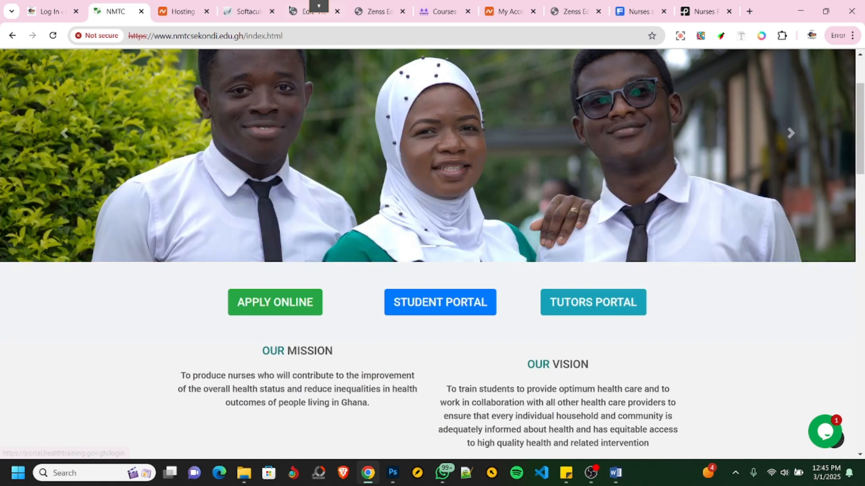
{"action": "left_click", "coordinate": [311, 11]}
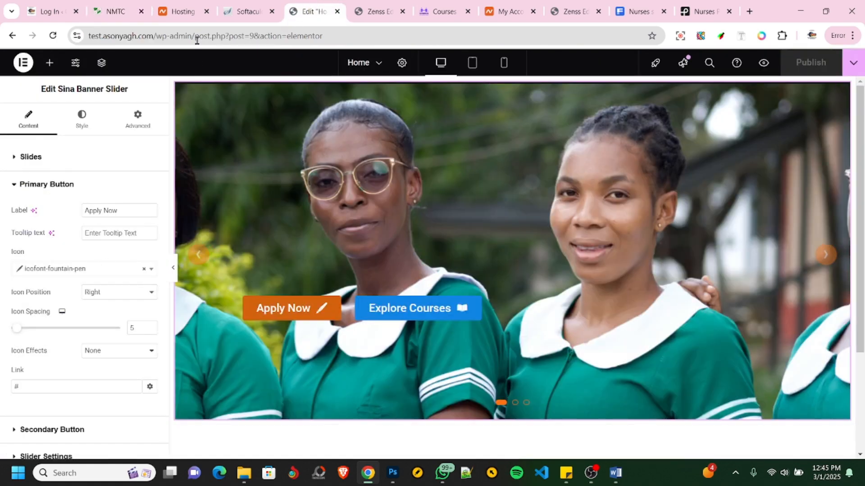
{"action": "left_click", "coordinate": [131, 11]}
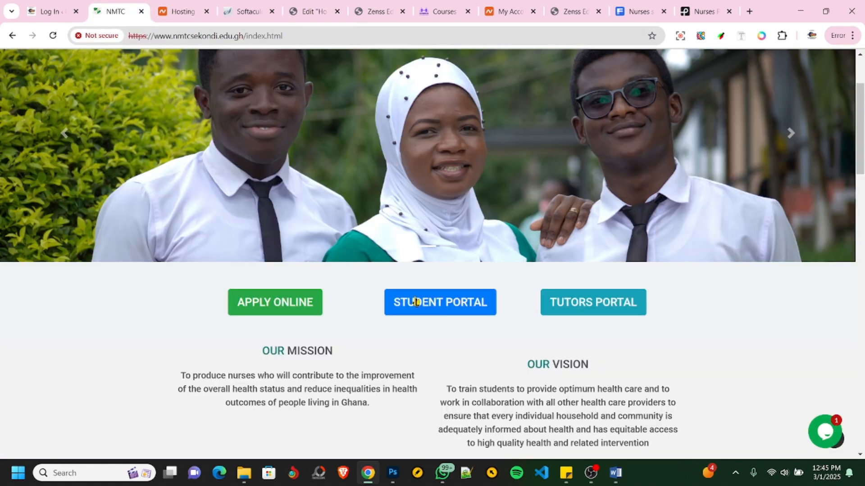
{"action": "left_click", "coordinate": [305, 13]}
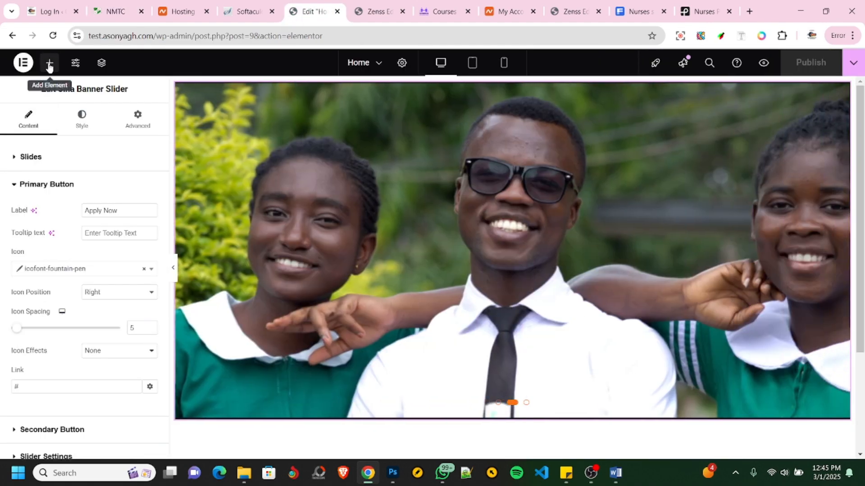
- Add a new Flexbox container with four equal columns in one row below the banner slider
{"action": "left_click", "coordinate": [49, 64]}
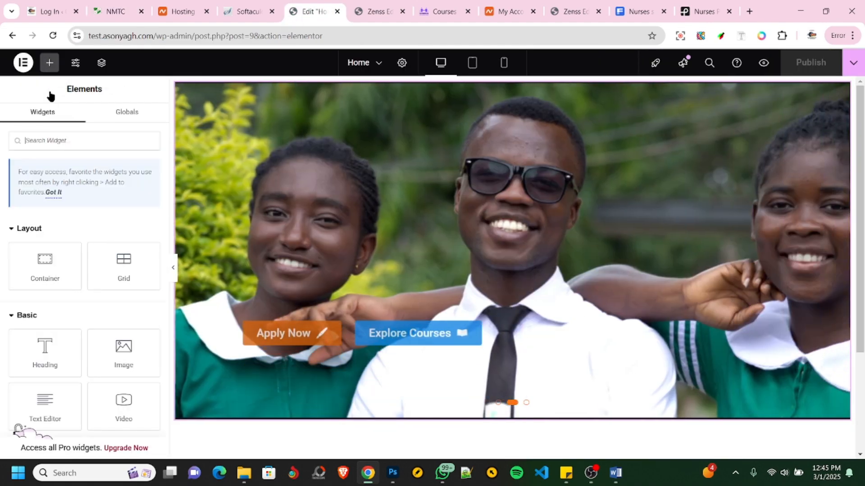
{"action": "scroll", "coordinate": [504, 380], "scroll_direction": "down", "scroll_amount": 3}
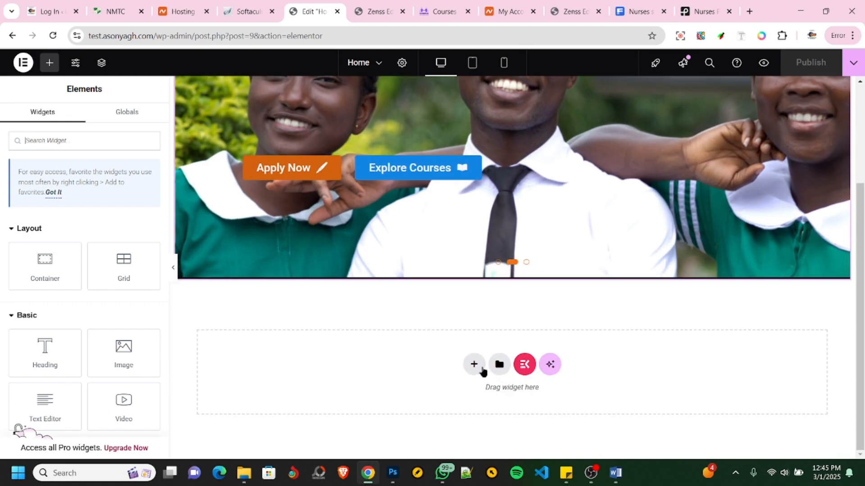
{"action": "left_click", "coordinate": [474, 365]}
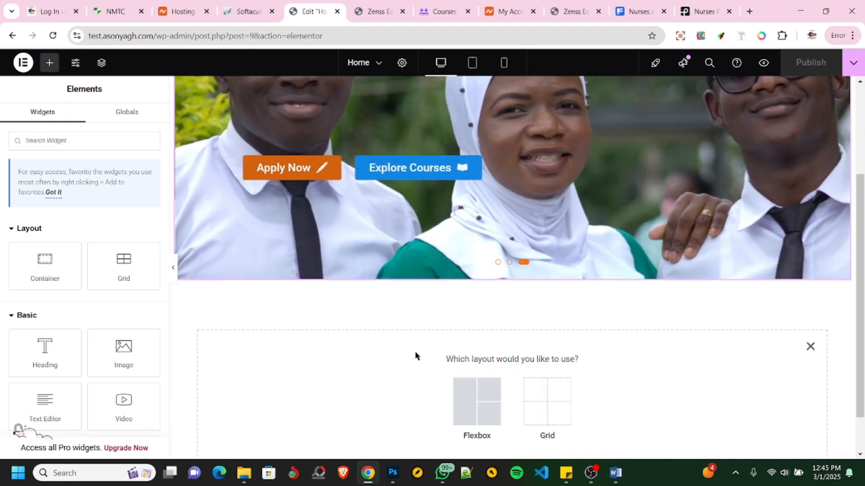
{"action": "scroll", "coordinate": [415, 351], "scroll_direction": "down", "scroll_amount": 1}
{"action": "left_click", "coordinate": [466, 344]}
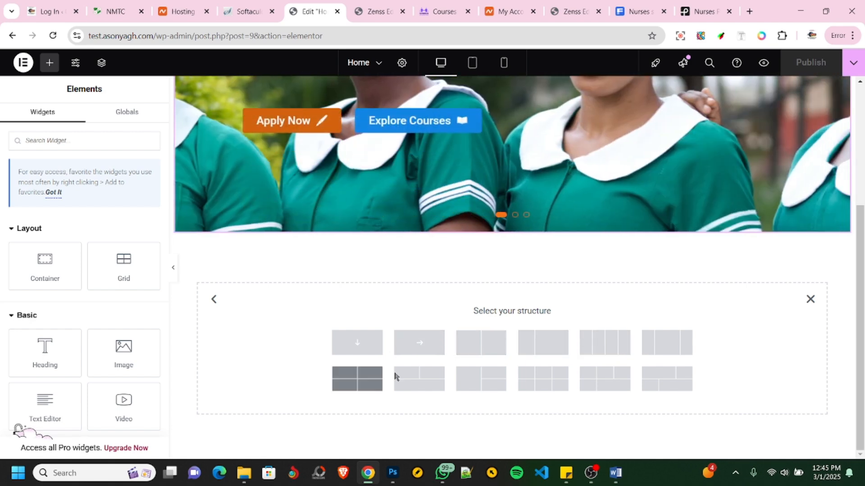
{"action": "left_click", "coordinate": [599, 347]}
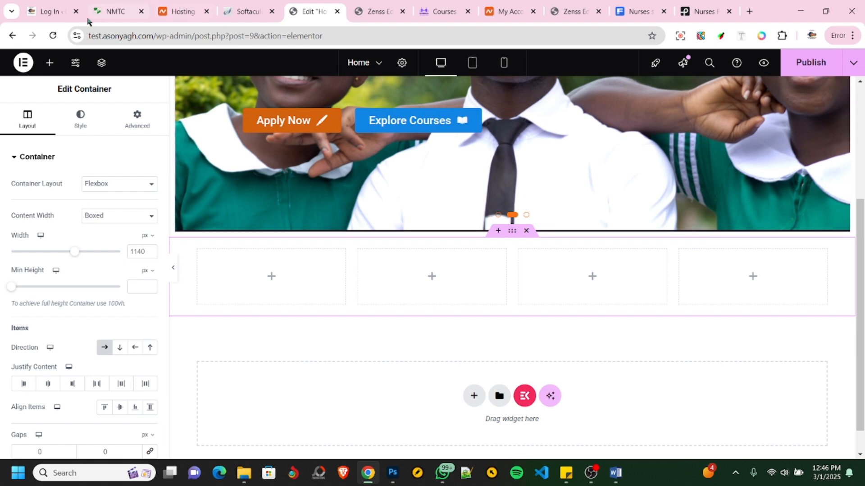
- Check the reference site's button row and place a Button widget in the new container's first column
{"action": "left_click", "coordinate": [107, 13]}
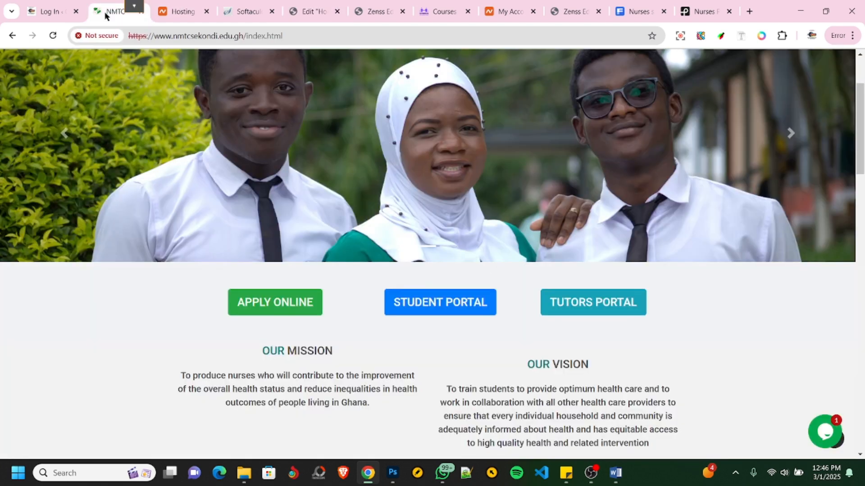
{"action": "left_click", "coordinate": [310, 11]}
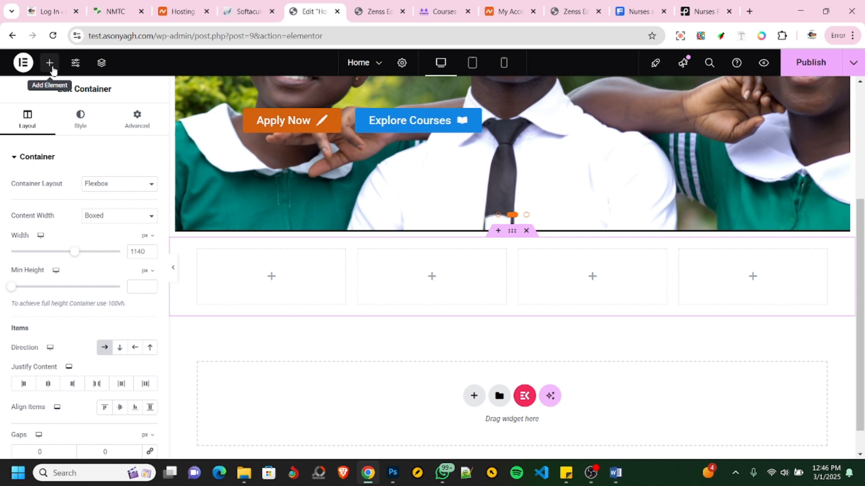
{"action": "left_click", "coordinate": [50, 62]}
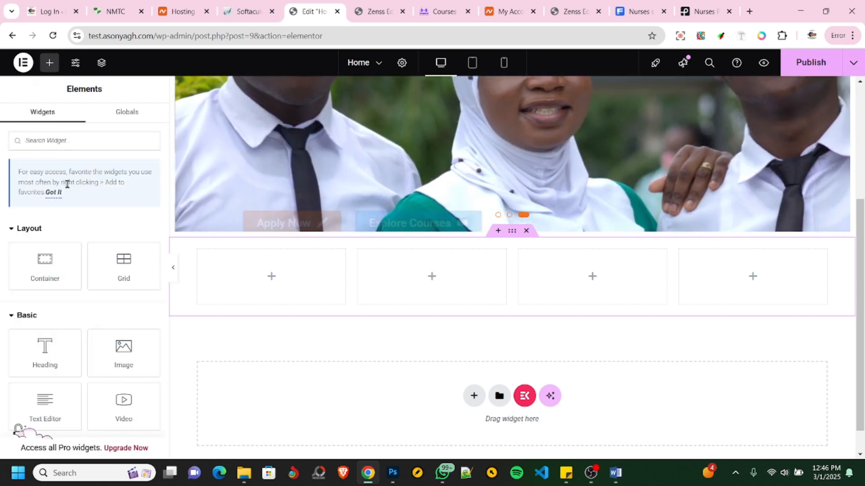
{"action": "scroll", "coordinate": [66, 244], "scroll_direction": "down", "scroll_amount": 3}
{"action": "left_click_drag", "start_coordinate": [45, 344], "coordinate": [265, 274]}
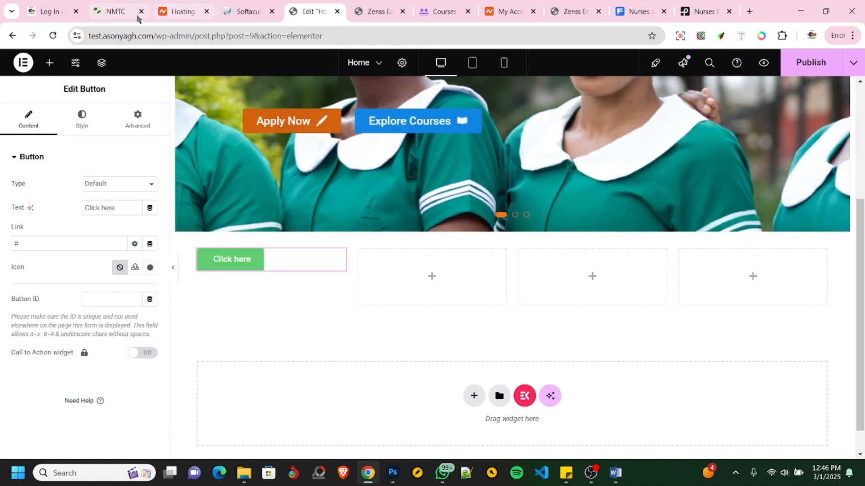
- Look up the first button's wording on the reference site and set the new button's text to "APPLY ONLINE"
{"action": "left_click", "coordinate": [134, 16]}
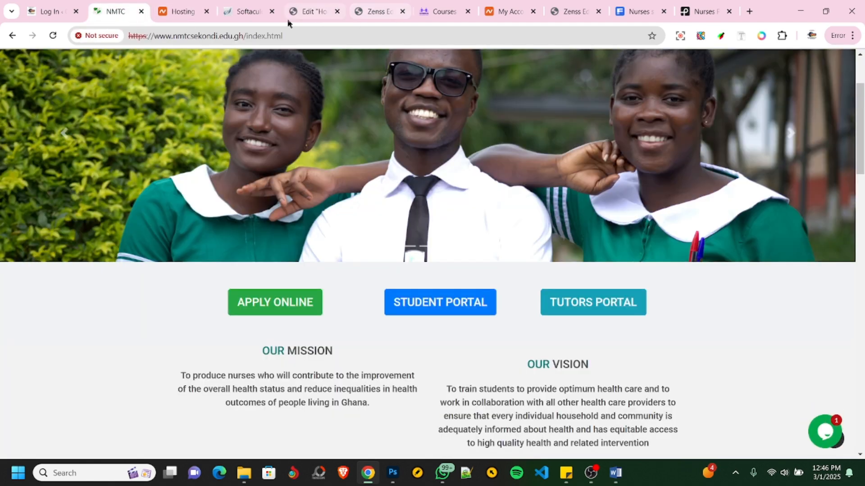
{"action": "left_click", "coordinate": [308, 12]}
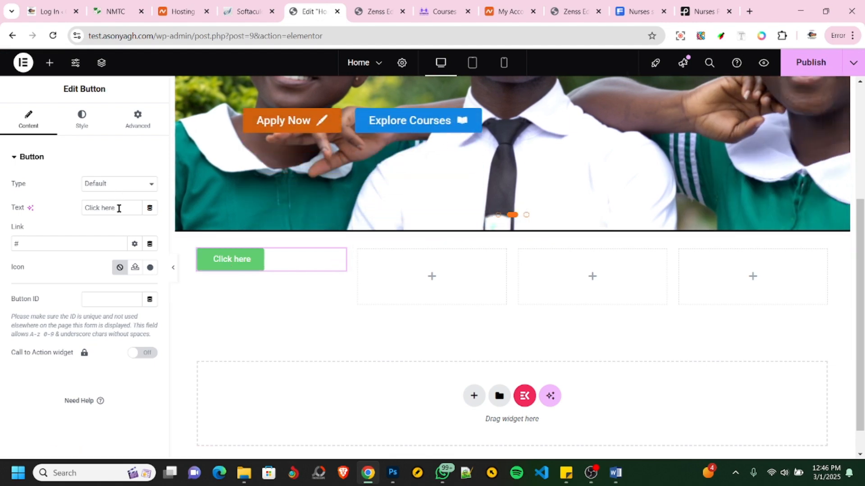
{"action": "left_click_drag", "start_coordinate": [119, 208], "coordinate": [58, 210]}
{"action": "key", "text": "BackSpace"}
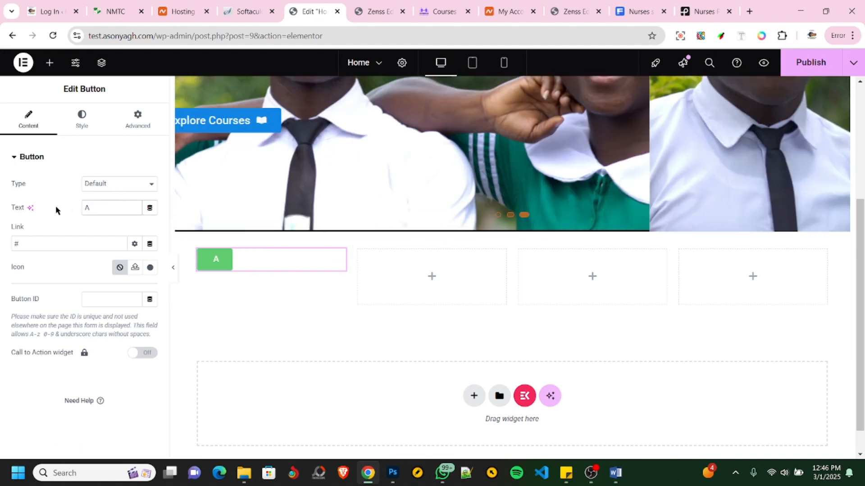
{"action": "type", "text": "APPLY ONLINE"}
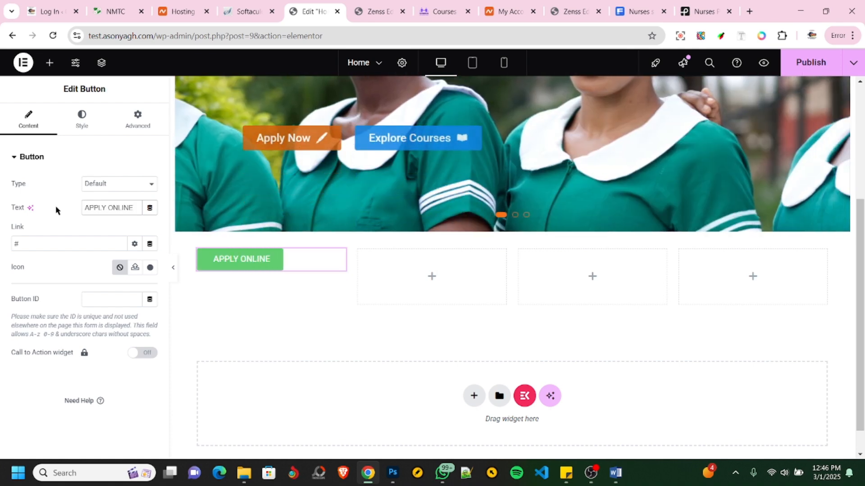
- Examine the APPLY ONLINE button and its hover effect on the NMTC reference site, comparing it with the new button and its link setting
{"action": "left_click", "coordinate": [111, 13]}
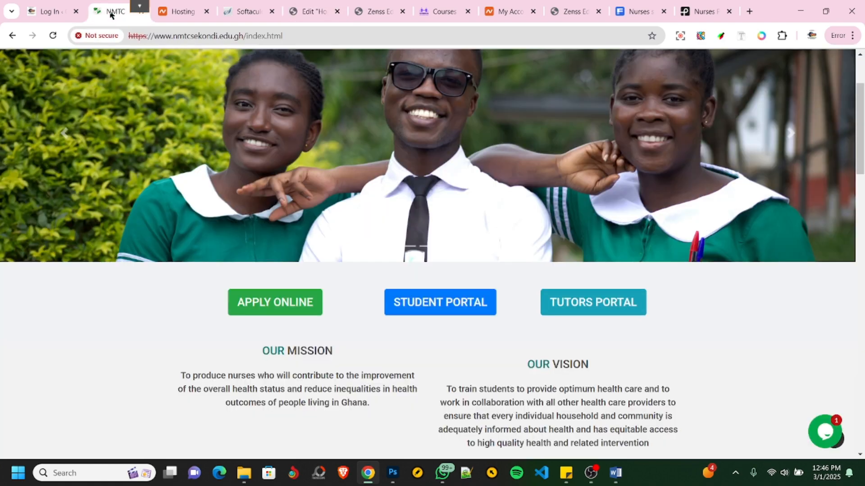
{"action": "left_click", "coordinate": [292, 13]}
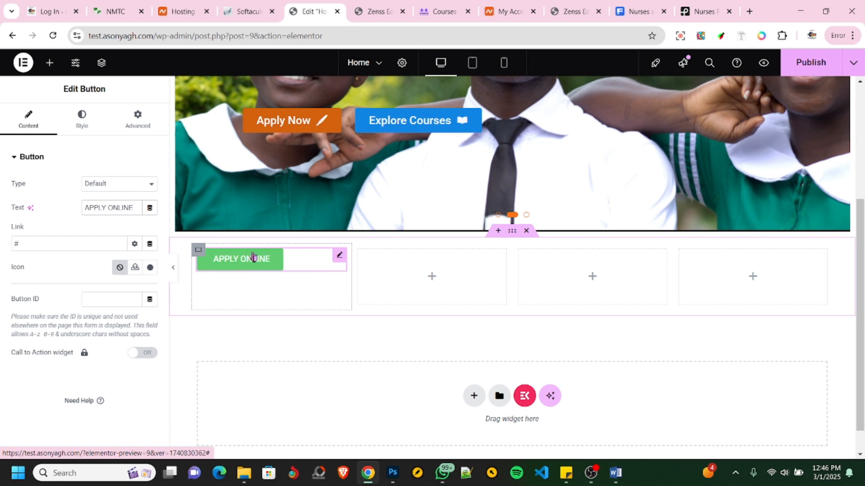
{"action": "left_click", "coordinate": [25, 243]}
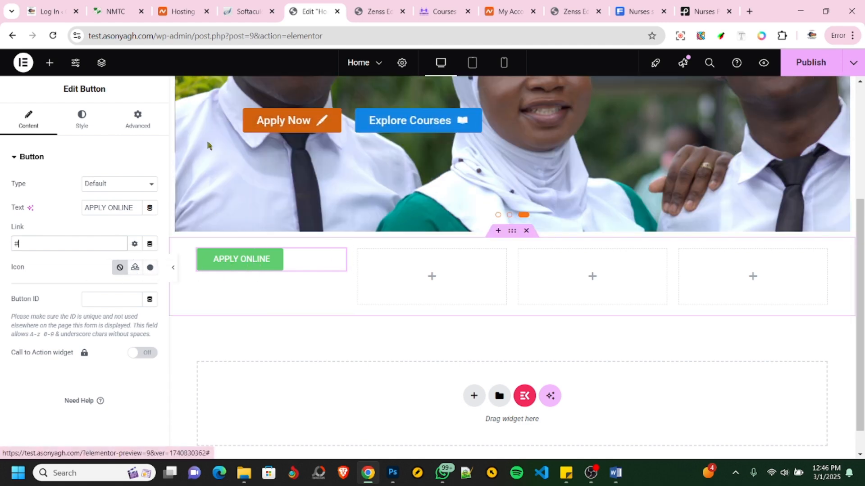
{"action": "left_click", "coordinate": [116, 13]}
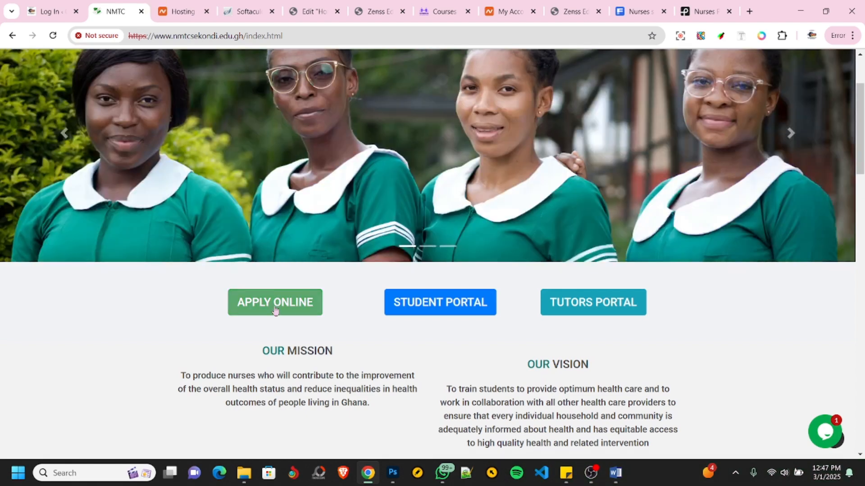
{"action": "left_click", "coordinate": [295, 13]}
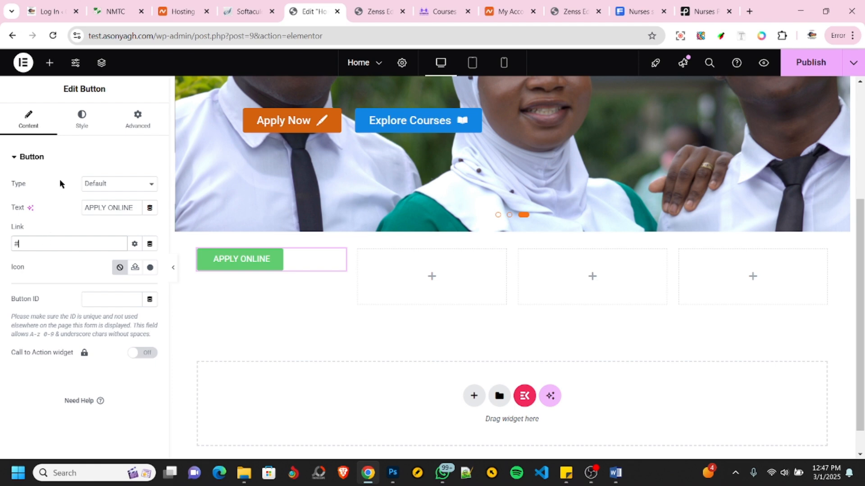
- Set the APPLY ONLINE button's hover background color to dark green #068D1E
{"action": "left_click", "coordinate": [81, 126]}
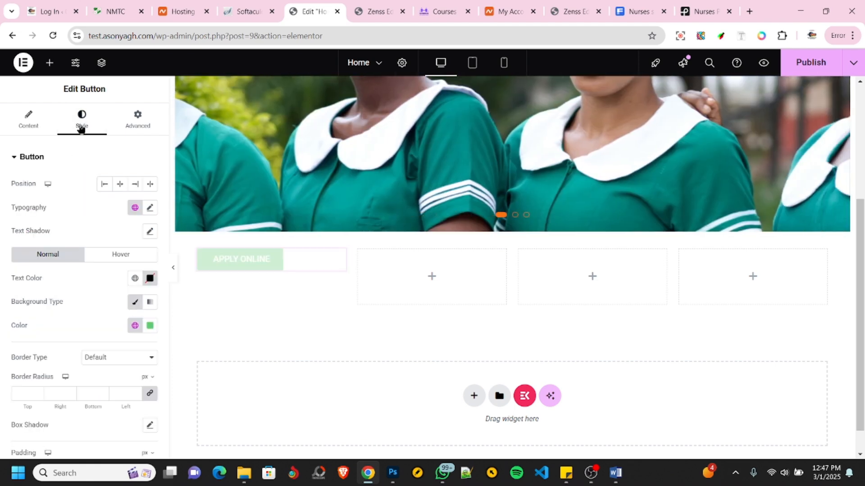
{"action": "left_click", "coordinate": [116, 260]}
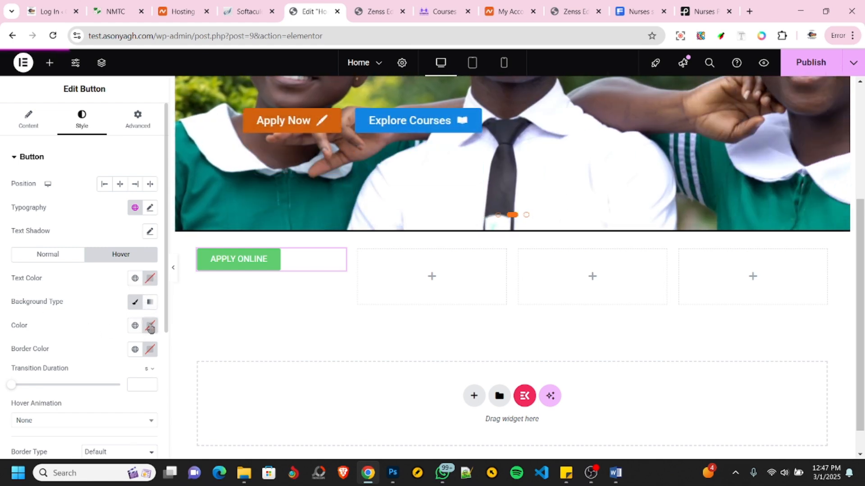
{"action": "left_click", "coordinate": [150, 326]}
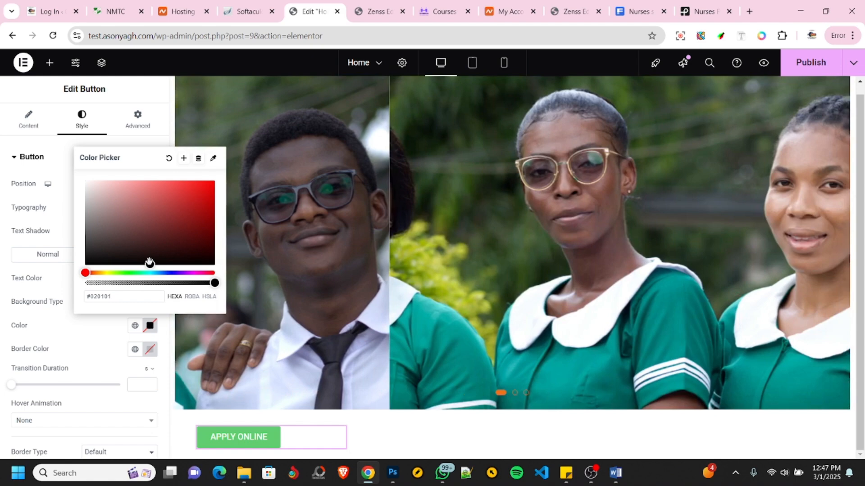
{"action": "left_click", "coordinate": [149, 264]}
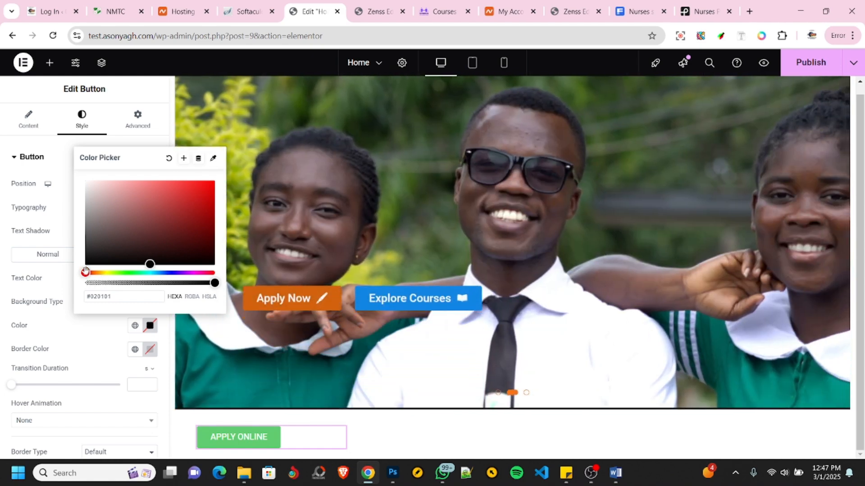
{"action": "left_click_drag", "start_coordinate": [86, 271], "coordinate": [130, 273]}
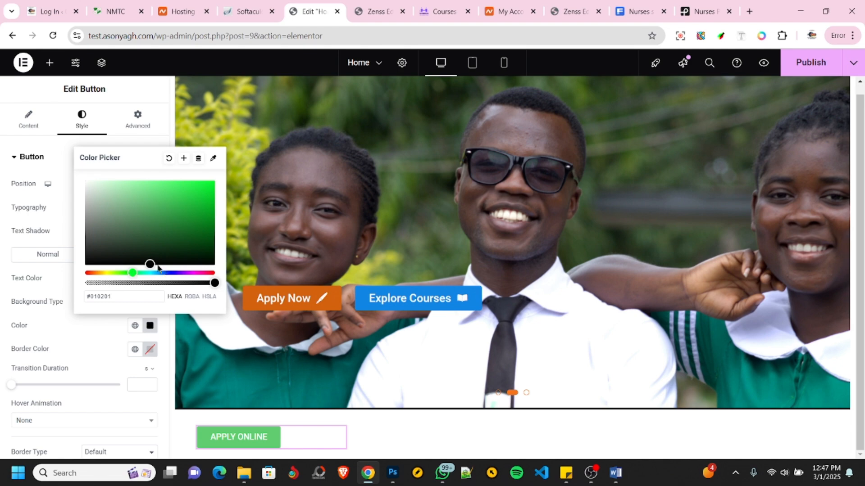
{"action": "left_click_drag", "start_coordinate": [204, 212], "coordinate": [205, 205]}
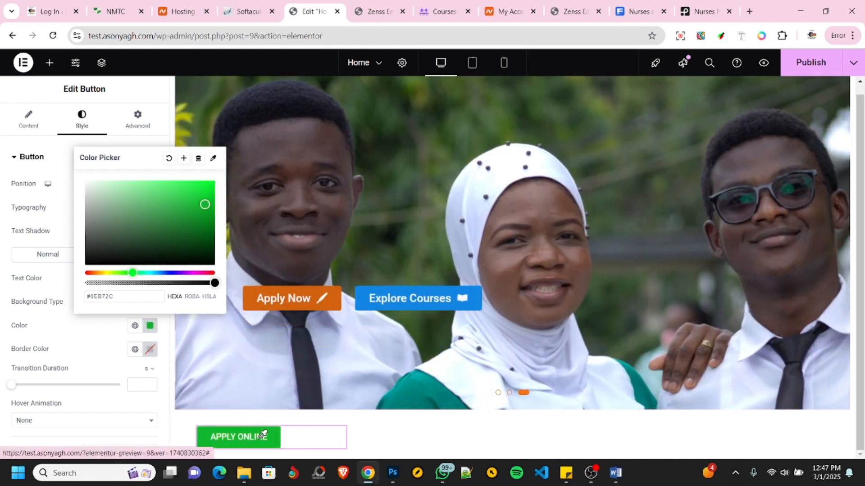
{"action": "scroll", "coordinate": [253, 396], "scroll_direction": "down", "scroll_amount": 4}
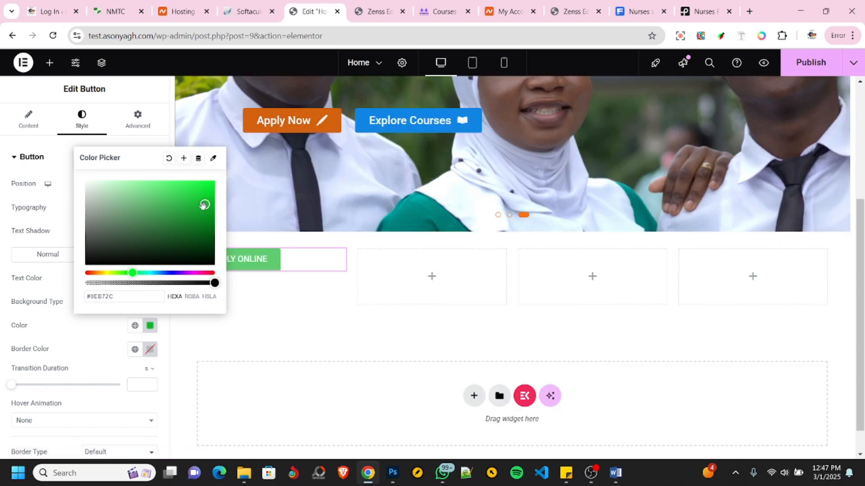
{"action": "left_click_drag", "start_coordinate": [206, 212], "coordinate": [209, 218]}
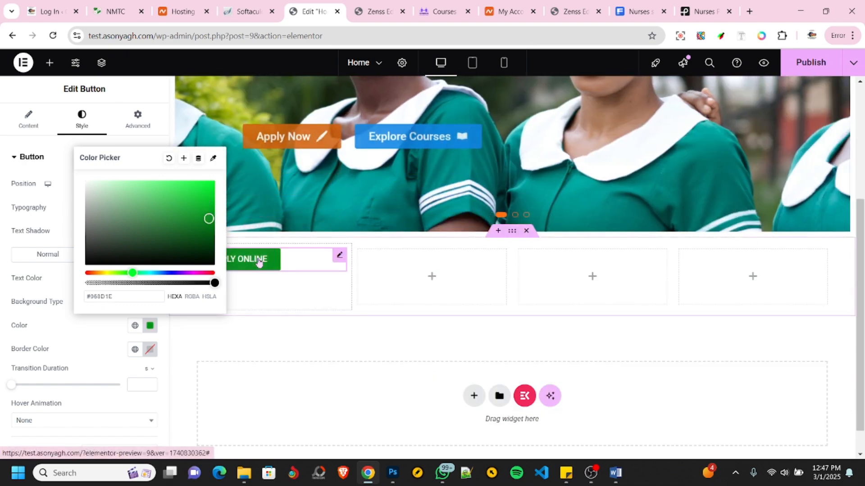
{"action": "left_click", "coordinate": [76, 344]}
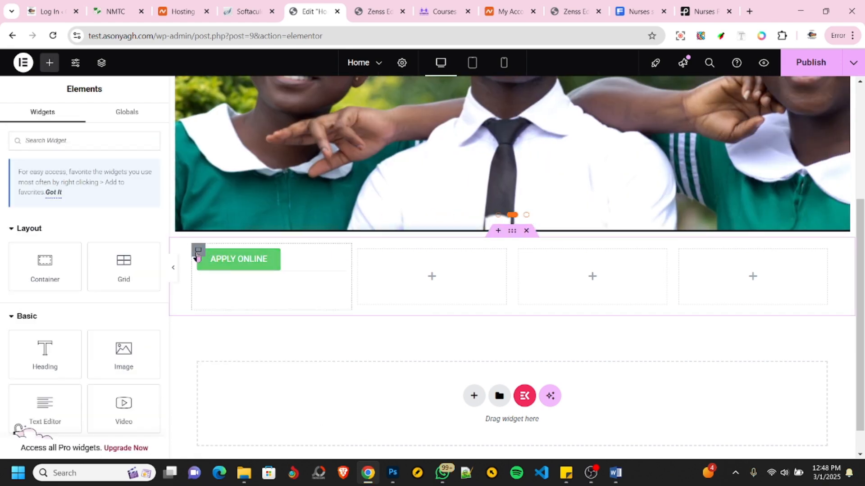
- Duplicate the column holding the APPLY ONLINE button twice, making three identical button columns in the row
{"action": "left_click", "coordinate": [198, 252]}
{"action": "right_click", "coordinate": [198, 251]}
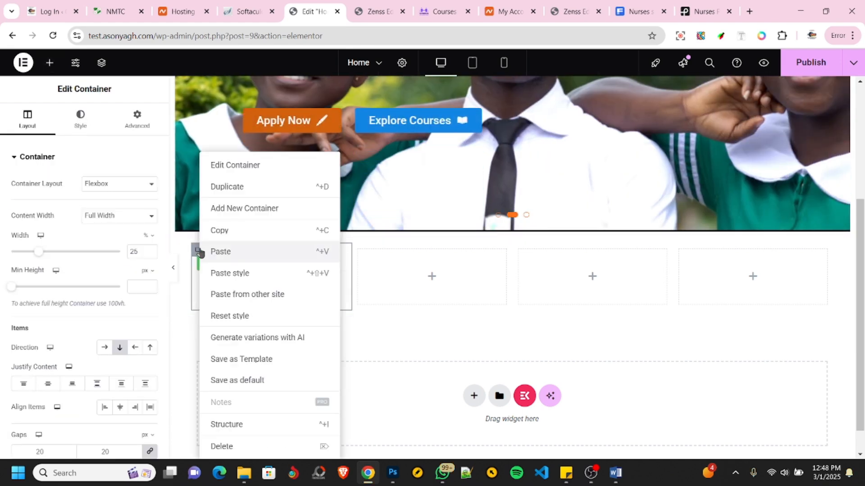
{"action": "left_click", "coordinate": [227, 186]}
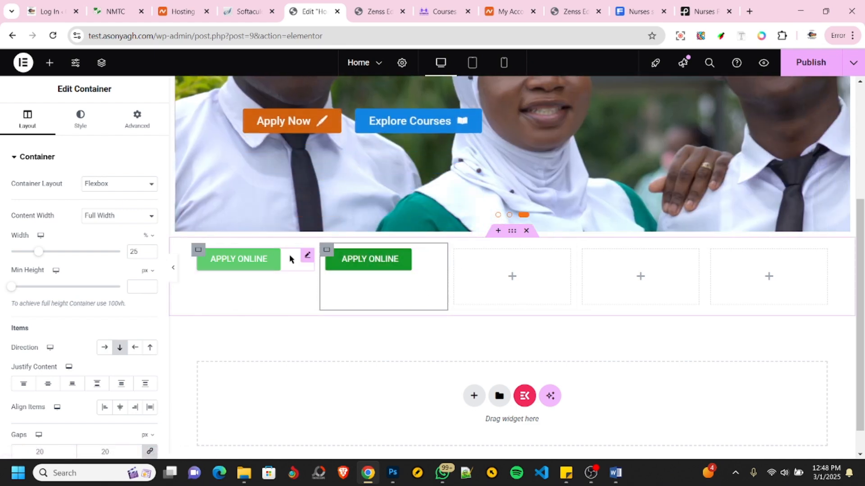
{"action": "right_click", "coordinate": [324, 254]}
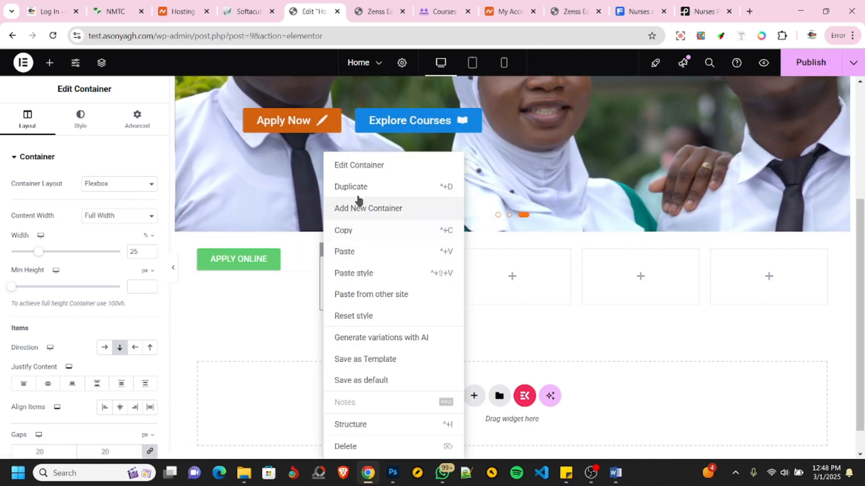
{"action": "key", "text": "ctrl+d"}
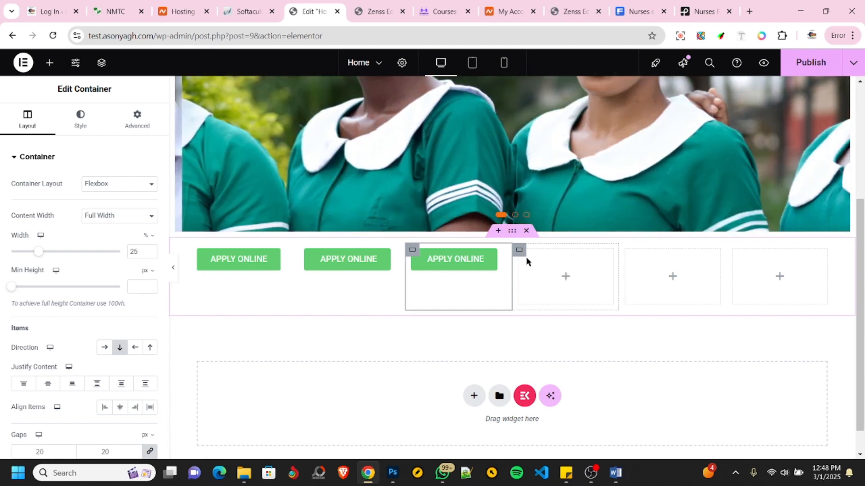
- Delete the three empty columns at the end of the button row
{"action": "right_click", "coordinate": [541, 258]}
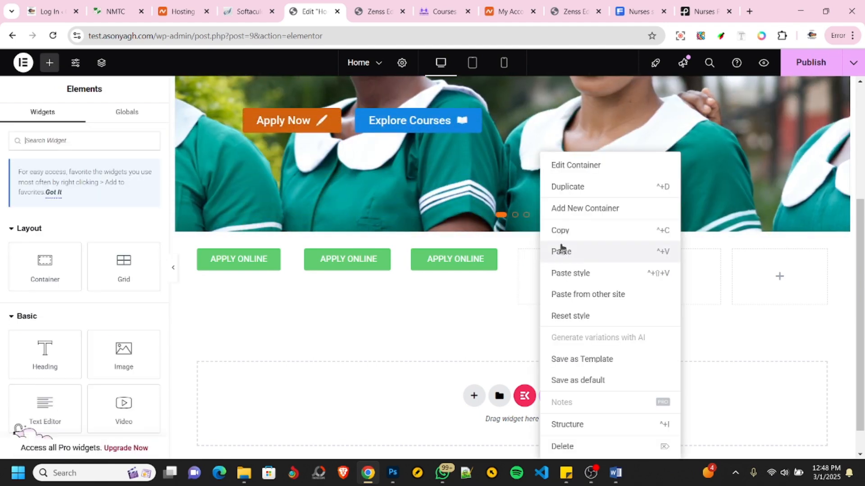
{"action": "left_click", "coordinate": [568, 447]}
{"action": "right_click", "coordinate": [644, 284]}
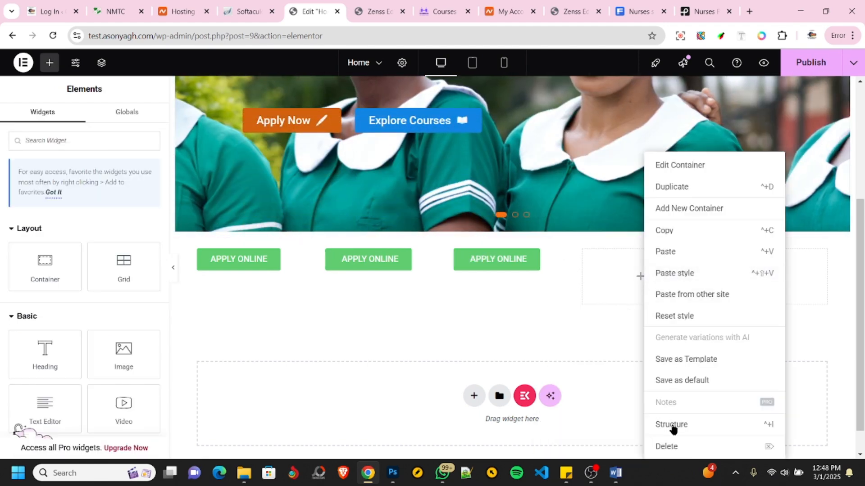
{"action": "left_click", "coordinate": [666, 447]}
{"action": "right_click", "coordinate": [718, 279]}
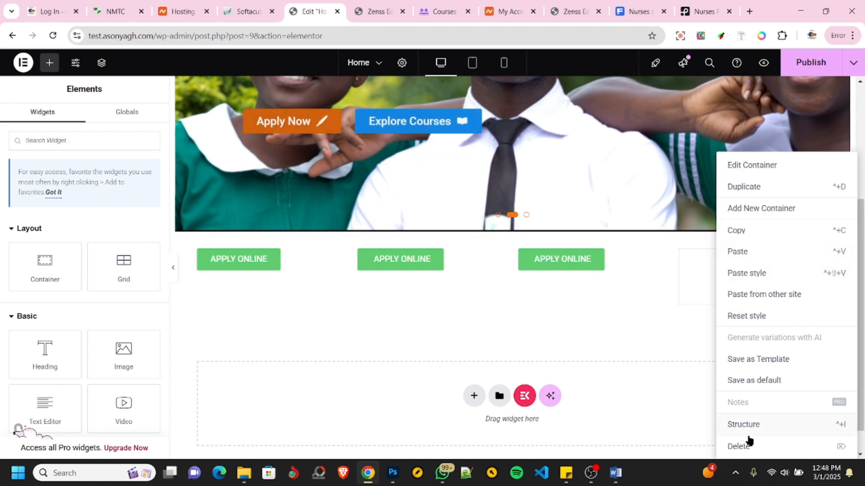
{"action": "left_click", "coordinate": [745, 446]}
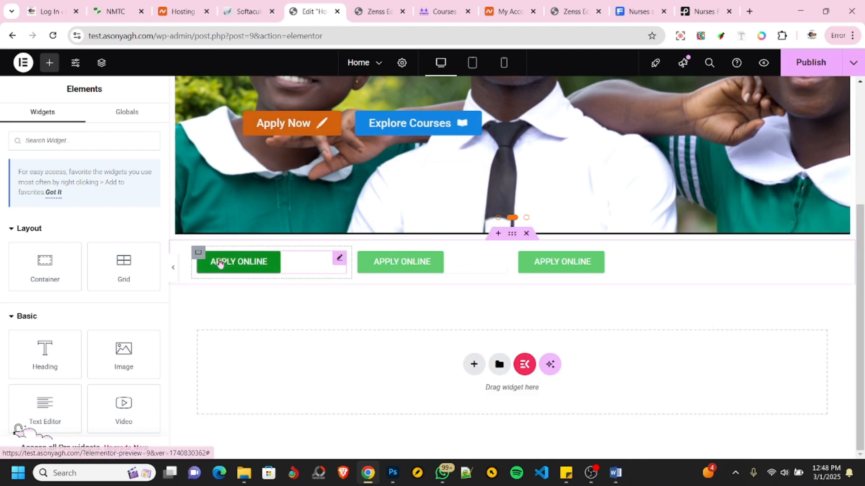
- Check the second button's wording on the reference site and set the second button's text to "STUDENTS PORTAL"
{"action": "left_click", "coordinate": [122, 15]}
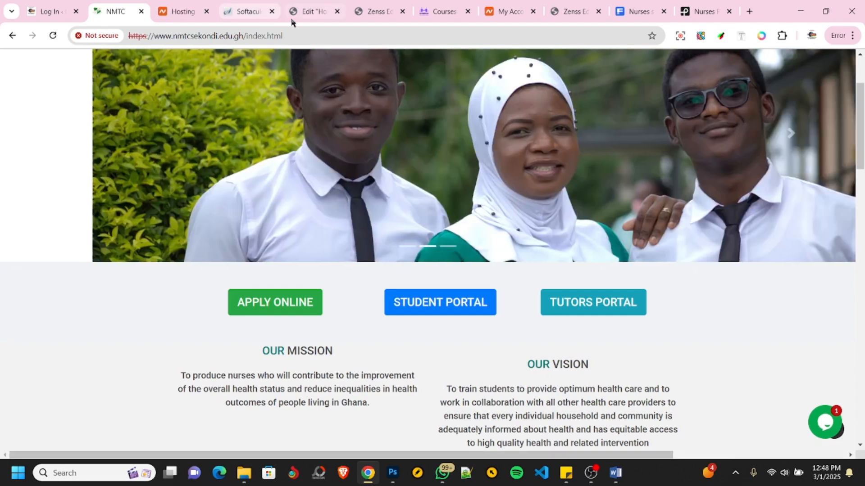
{"action": "left_click", "coordinate": [310, 12]}
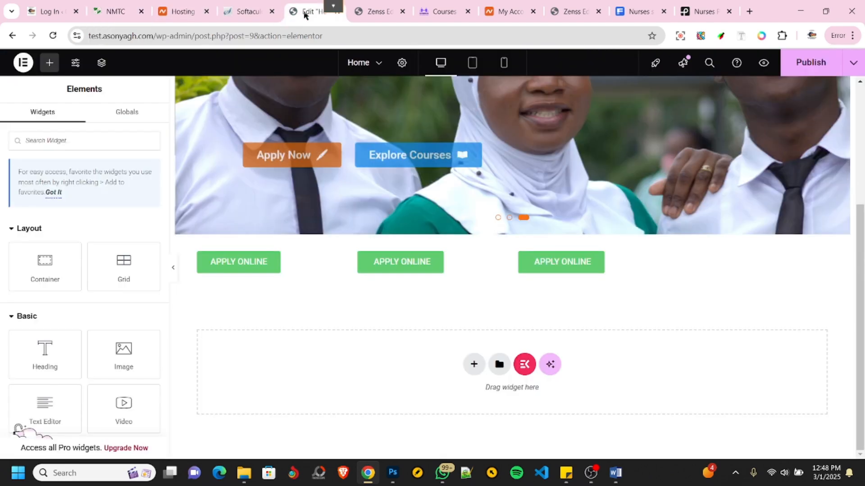
{"action": "left_click", "coordinate": [408, 264]}
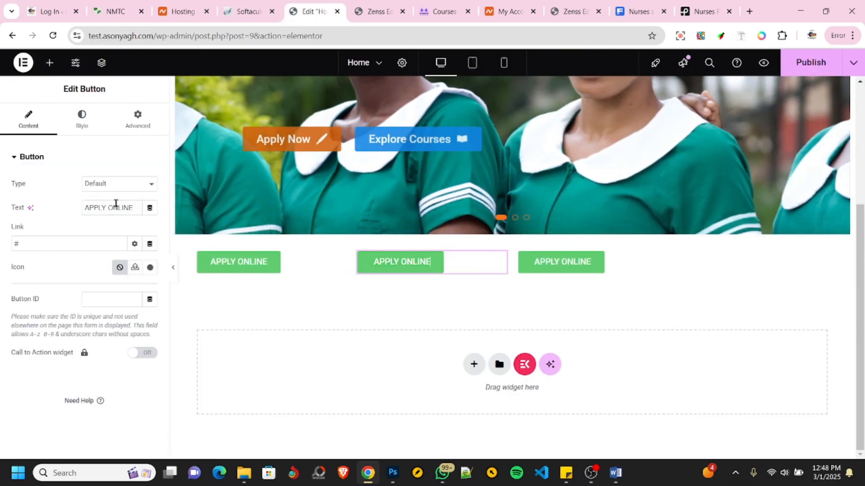
{"action": "triple_click", "coordinate": [115, 204]}
{"action": "type", "text": "S"}
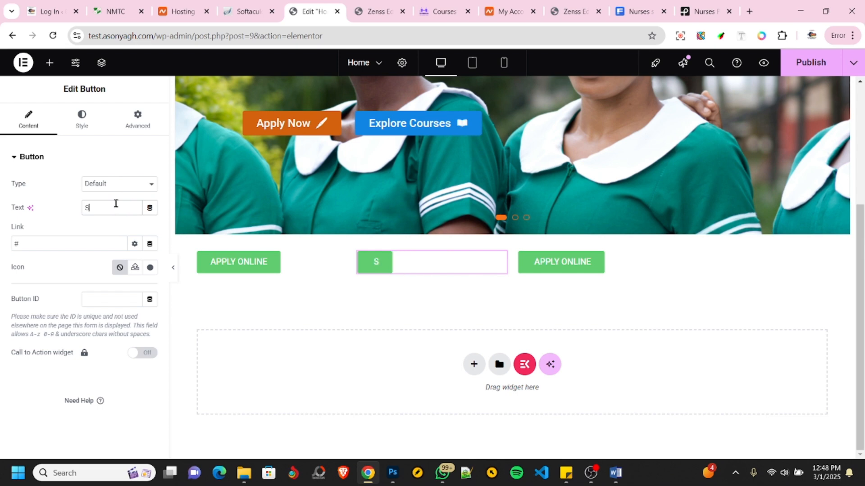
{"action": "type", "text": "TUDENTS PORTAL"}
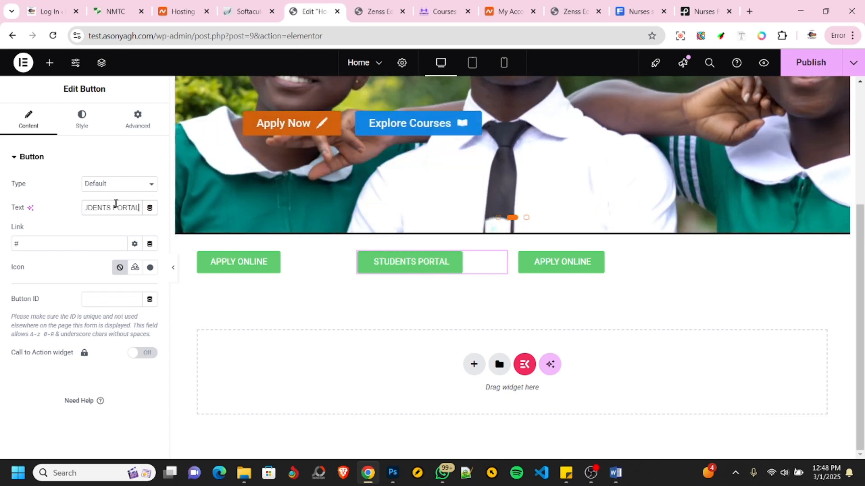
- Set the STUDENTS PORTAL button's normal background color to blue #4071D2
{"action": "left_click", "coordinate": [83, 127]}
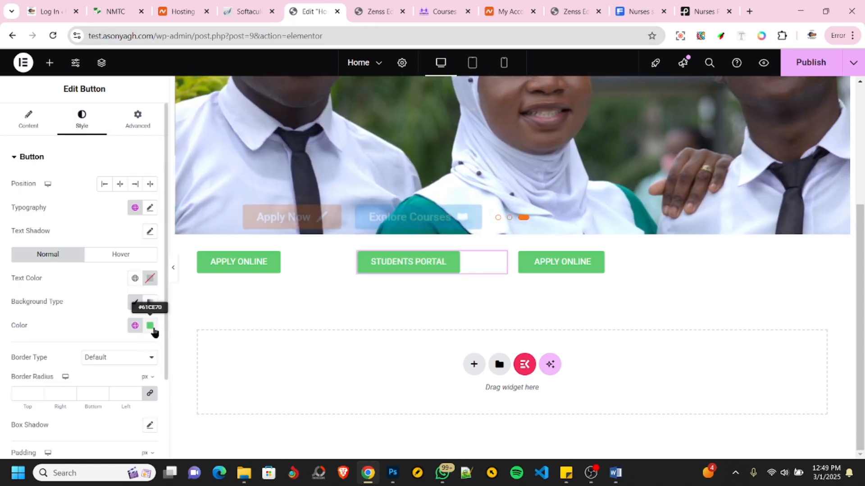
{"action": "left_click", "coordinate": [153, 330]}
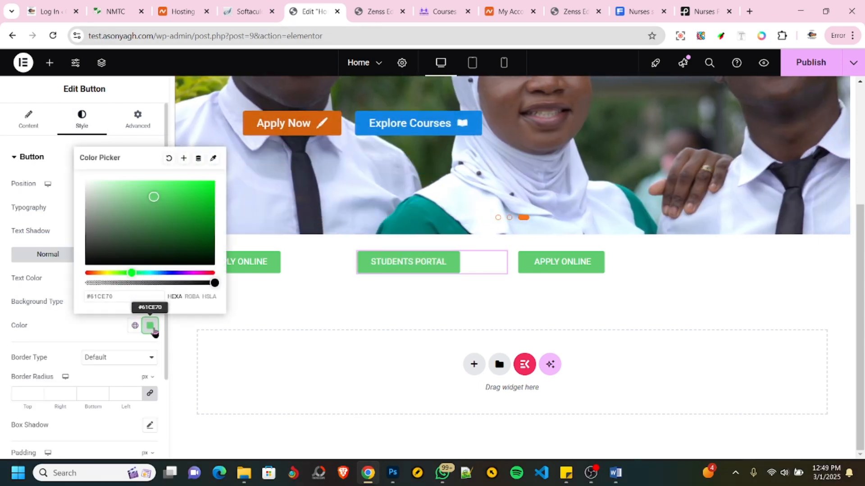
{"action": "left_click_drag", "start_coordinate": [131, 274], "coordinate": [164, 274]}
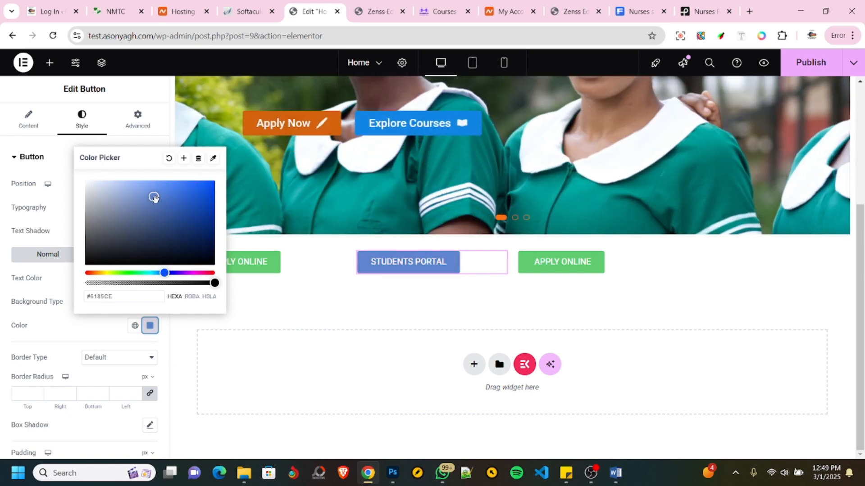
{"action": "left_click_drag", "start_coordinate": [154, 198], "coordinate": [175, 196]}
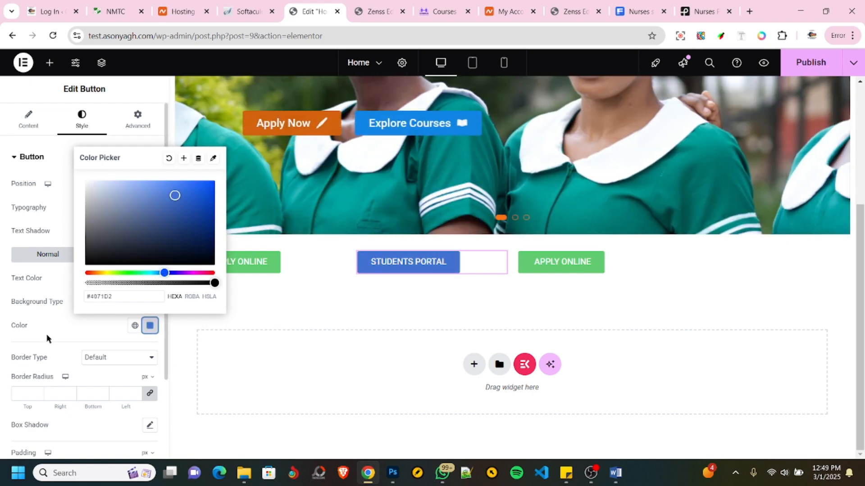
{"action": "left_click", "coordinate": [62, 307]}
- Set the STUDENTS PORTAL button's hover background color to light blue #24C2E8
{"action": "left_click", "coordinate": [126, 254]}
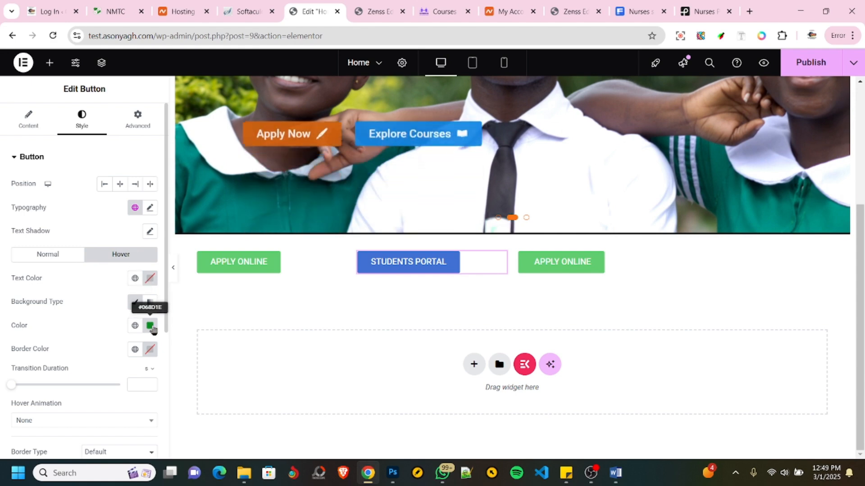
{"action": "left_click", "coordinate": [151, 326]}
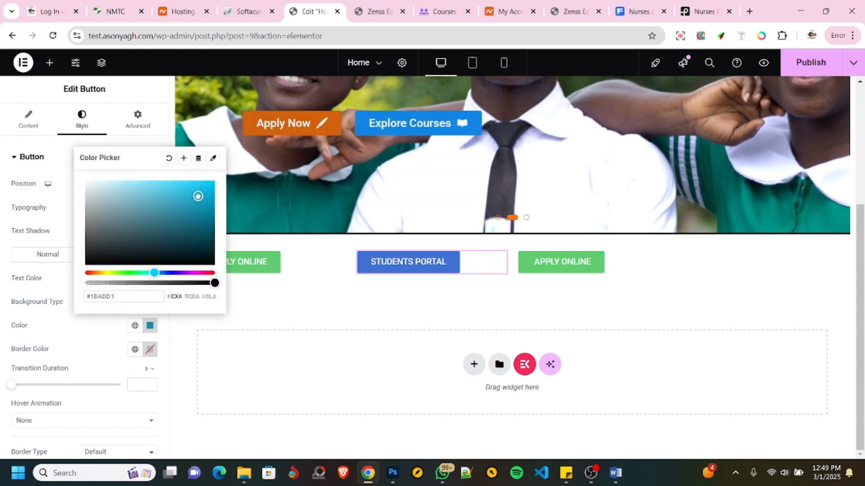
{"action": "left_click_drag", "start_coordinate": [198, 196], "coordinate": [205, 206]}
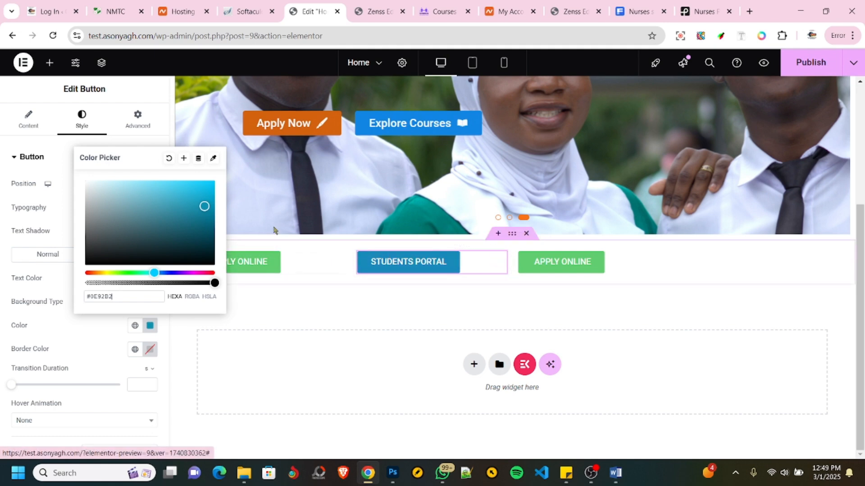
{"action": "left_click_drag", "start_coordinate": [203, 206], "coordinate": [195, 188]}
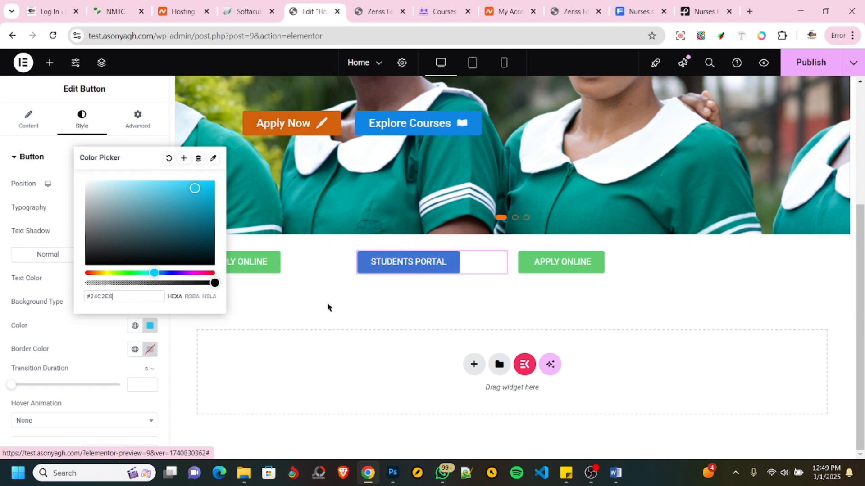
- Check the third button's wording on the reference site and set the third button's text to "TUTORS PORTAL"
{"action": "left_click", "coordinate": [43, 349]}
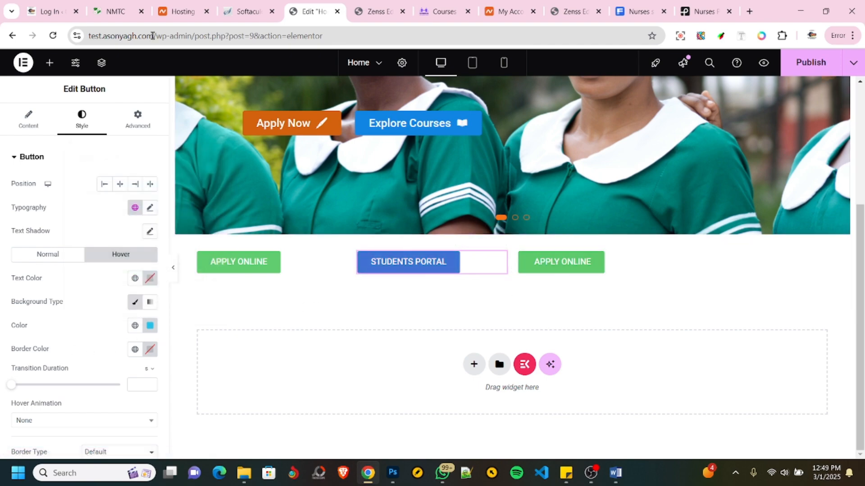
{"action": "left_click", "coordinate": [103, 14]}
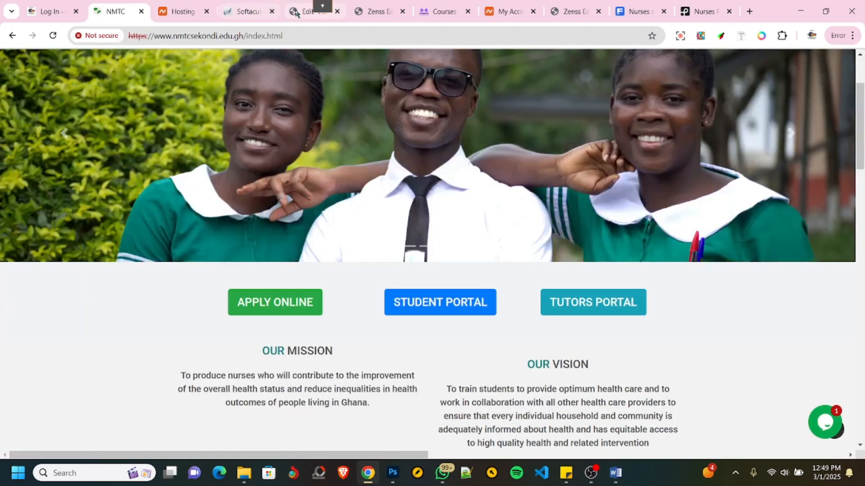
{"action": "left_click", "coordinate": [309, 11]}
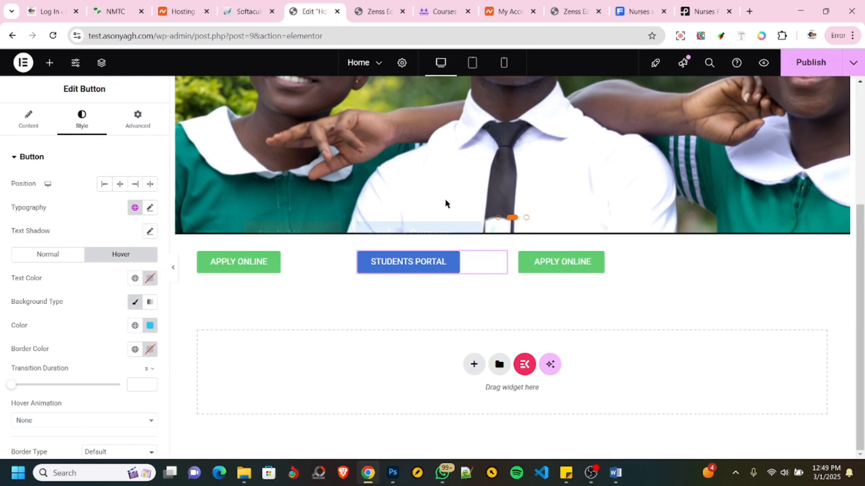
{"action": "left_click", "coordinate": [550, 271]}
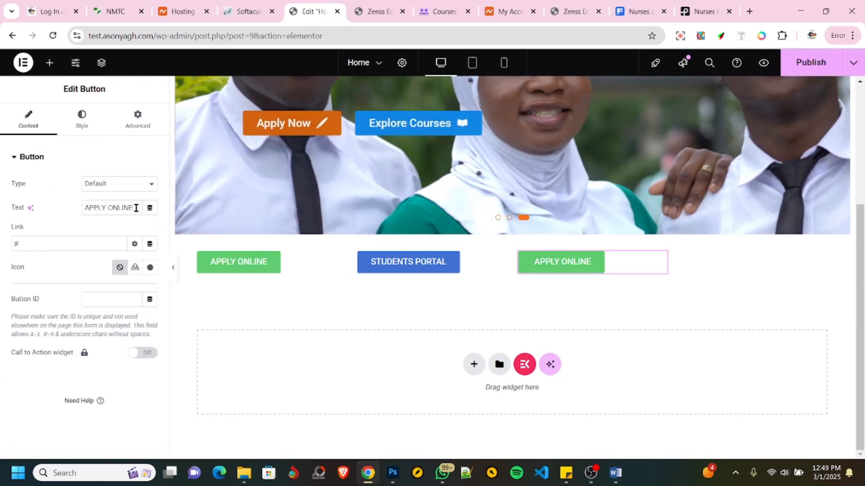
{"action": "type", "text": "TUT"}
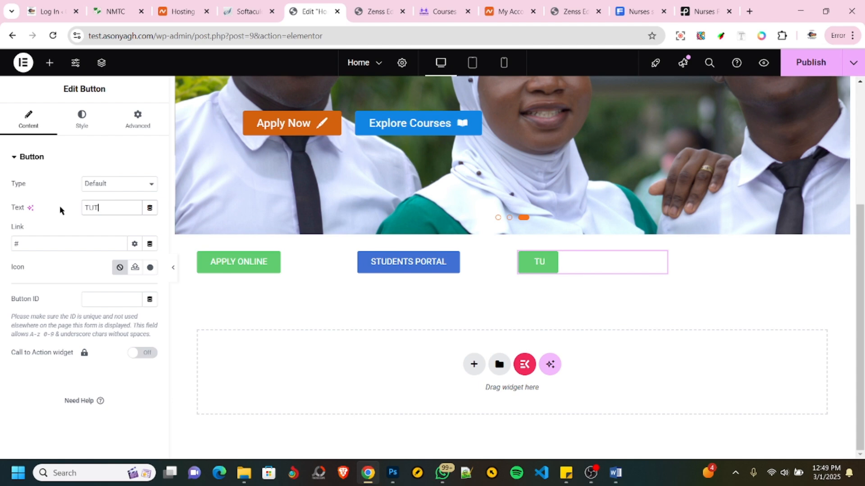
{"action": "type", "text": "ORS PORTAL"}
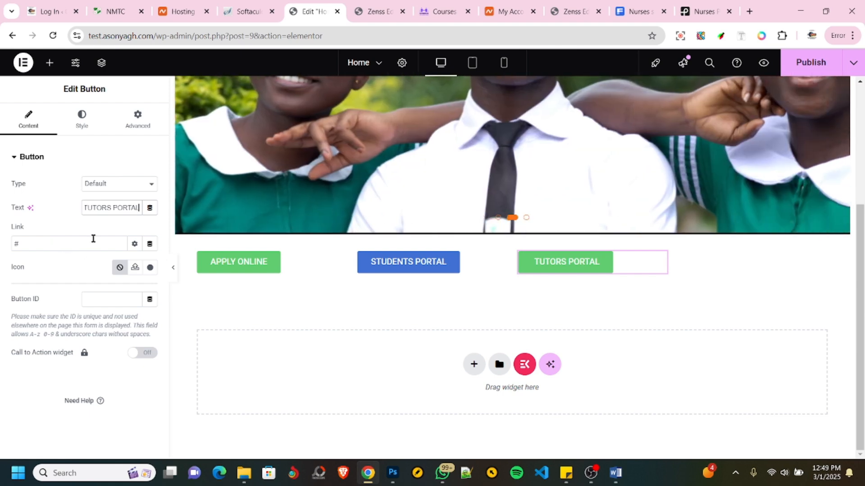
- Check the button colors on the reference site and set the TUTORS PORTAL button's normal background color to muted orange #CE8761
{"action": "left_click", "coordinate": [113, 13]}
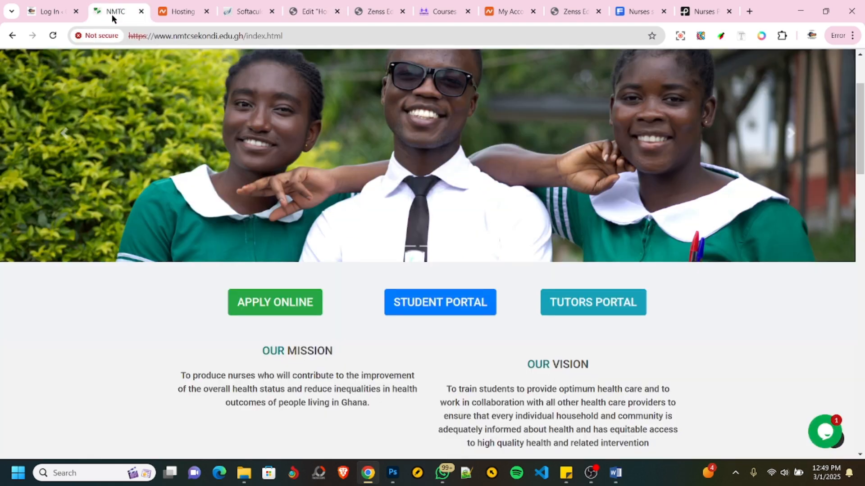
{"action": "left_click", "coordinate": [306, 12]}
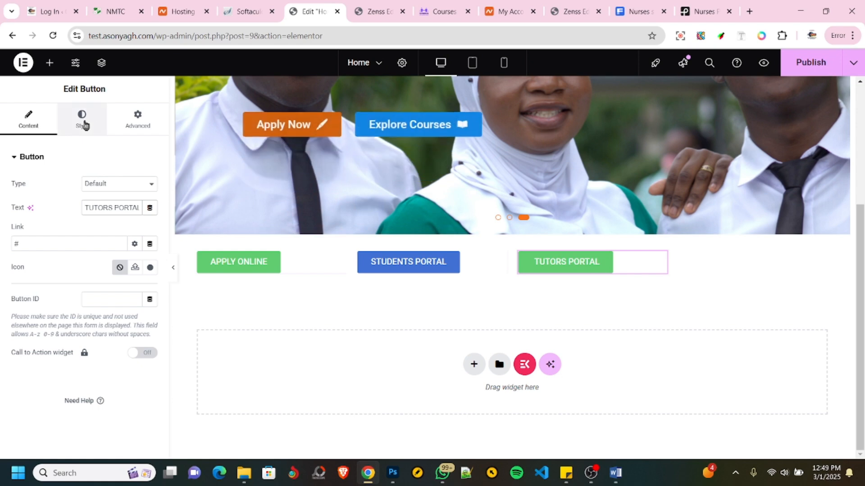
{"action": "left_click", "coordinate": [85, 125]}
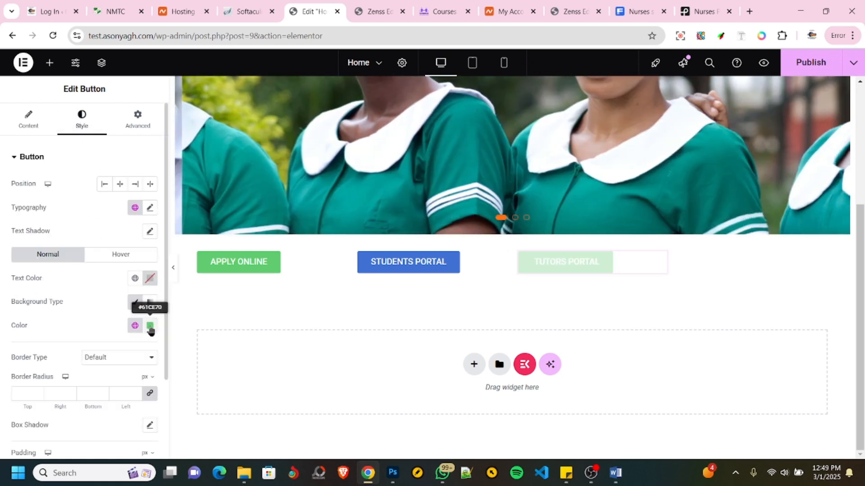
{"action": "left_click", "coordinate": [150, 325]}
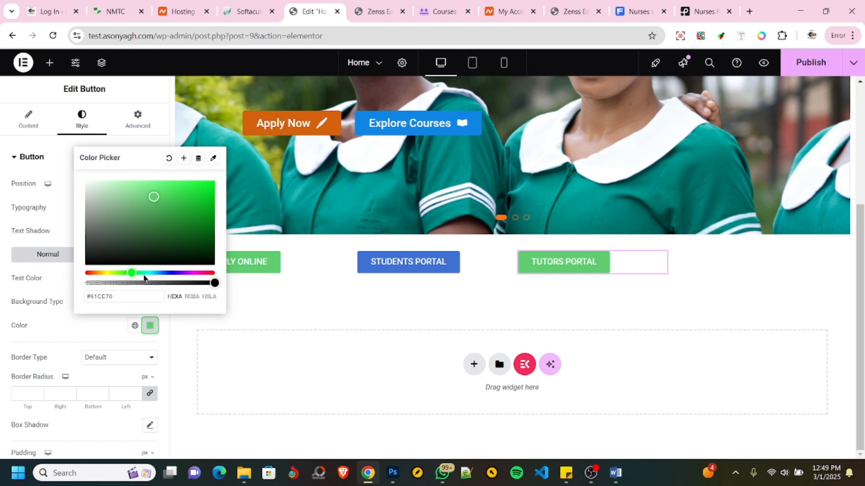
{"action": "left_click_drag", "start_coordinate": [121, 276], "coordinate": [85, 273]}
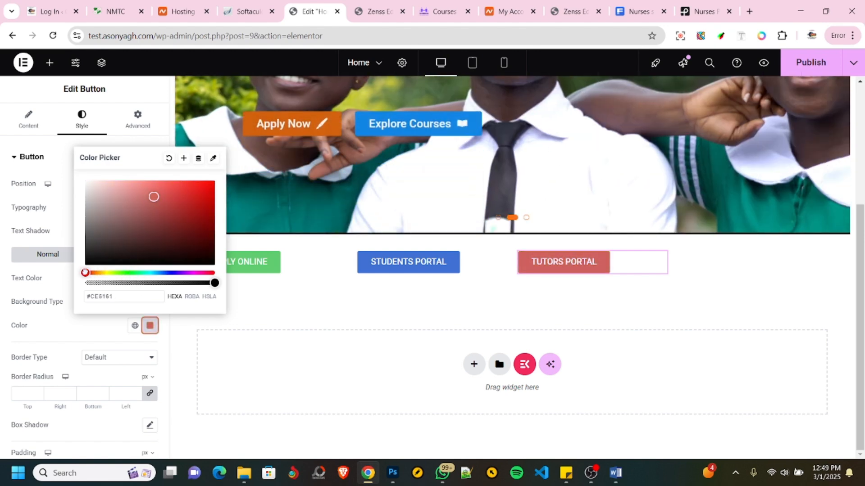
{"action": "left_click_drag", "start_coordinate": [87, 272], "coordinate": [93, 272]}
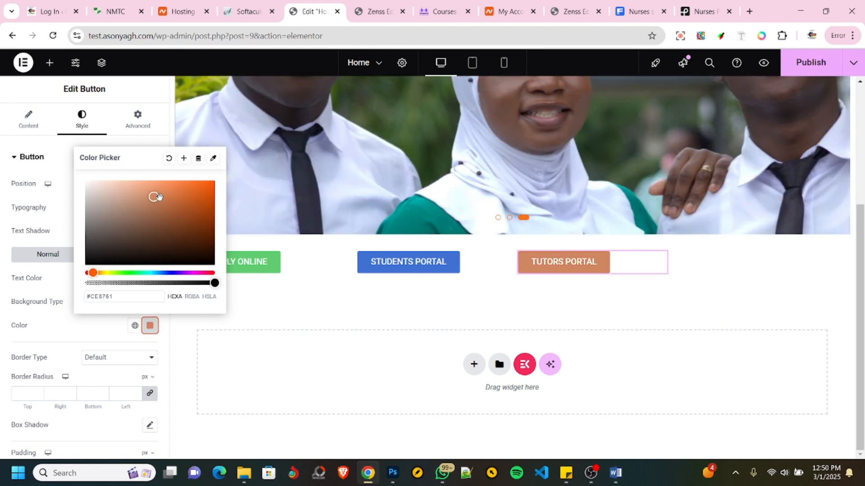
{"action": "left_click", "coordinate": [53, 332]}
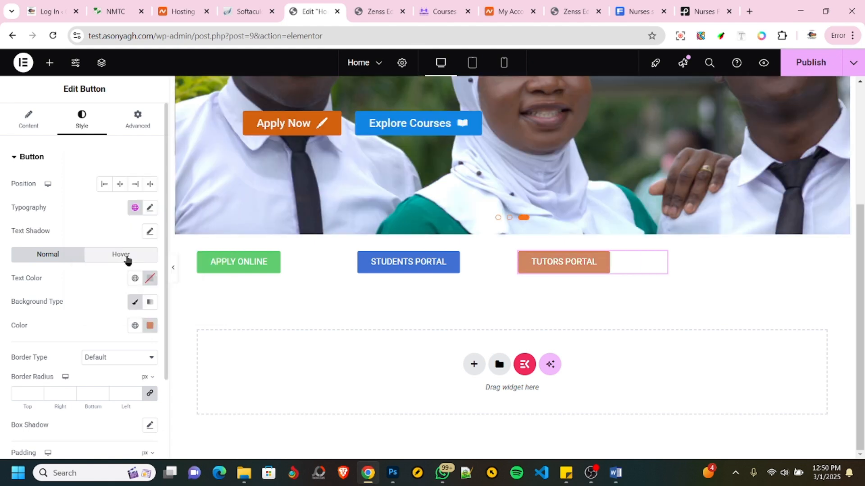
- Set the TUTORS PORTAL button's hover background color to orange #EF883A
{"action": "left_click", "coordinate": [127, 256]}
{"action": "left_click", "coordinate": [150, 329]}
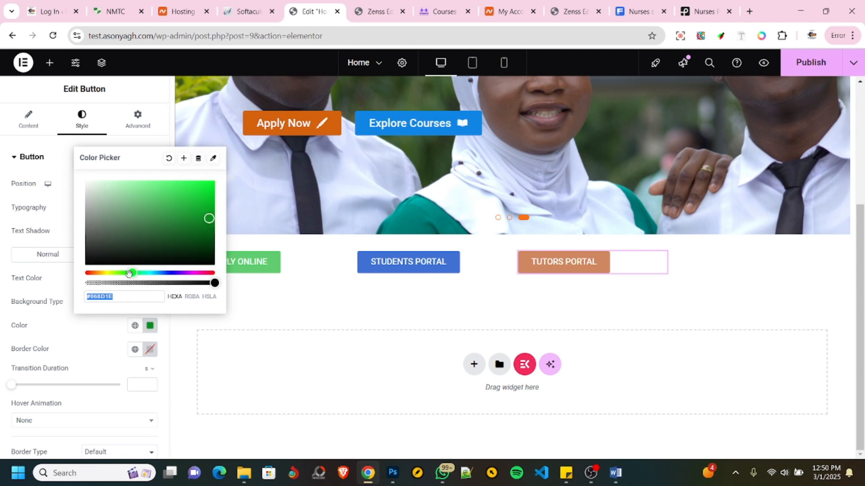
{"action": "mouse_move", "coordinate": [97, 273]}
{"action": "left_mouse_down"}
{"action": "mouse_move", "coordinate": [85, 273]}
{"action": "mouse_move", "coordinate": [94, 272]}
{"action": "left_mouse_up"}
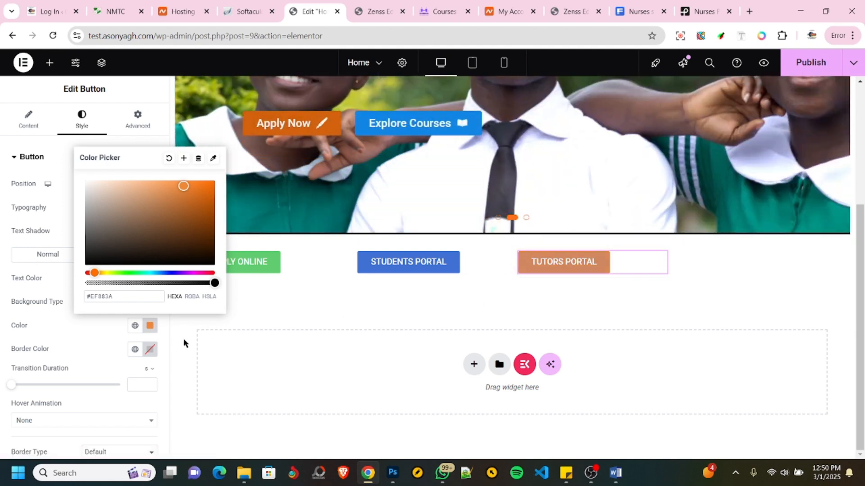
{"action": "left_click", "coordinate": [85, 359]}
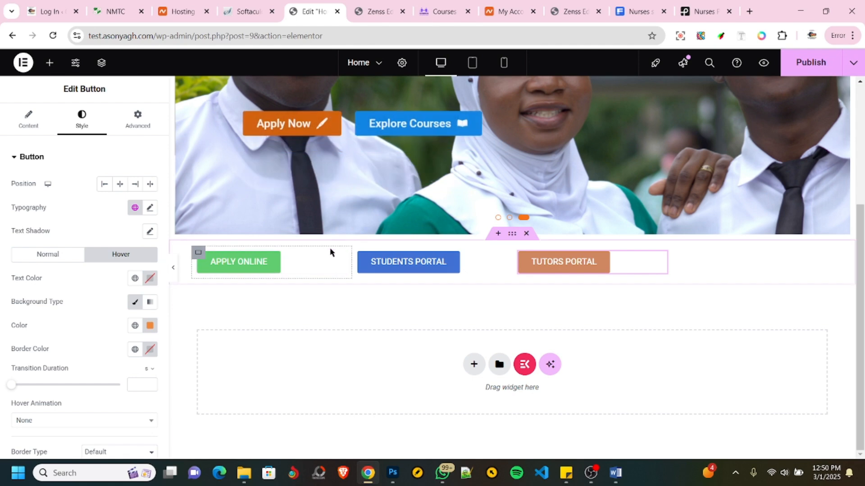
- Center the button row container's items along and across the row, and compare the layout with the reference site
{"action": "left_click", "coordinate": [511, 234]}
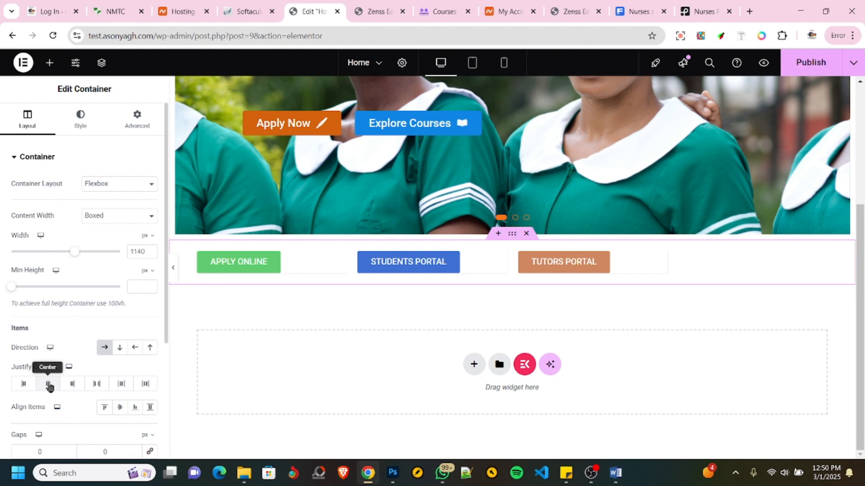
{"action": "left_click", "coordinate": [50, 386]}
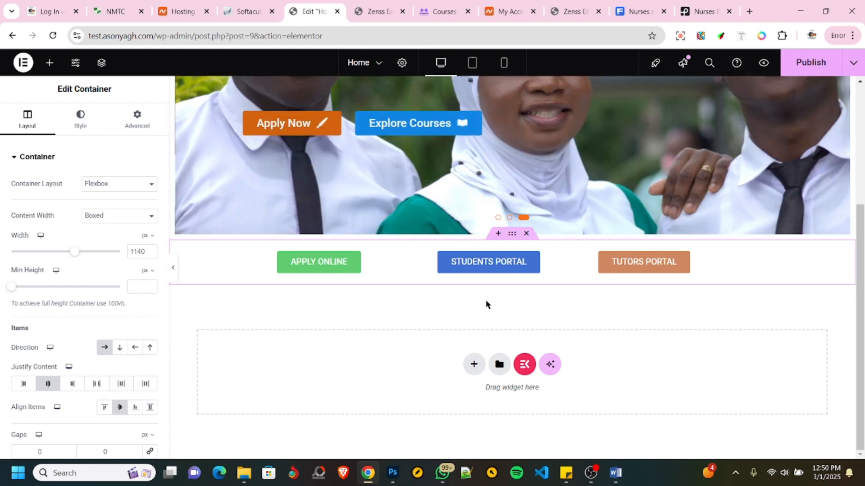
{"action": "left_click", "coordinate": [118, 11]}
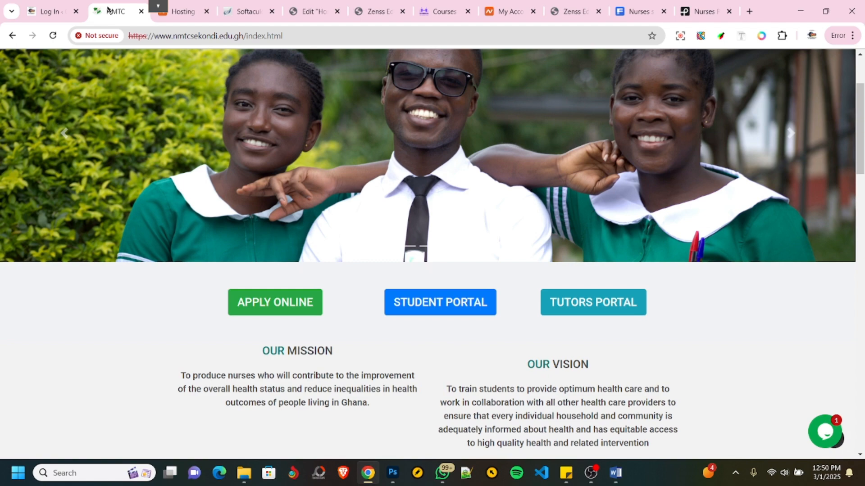
{"action": "left_click", "coordinate": [306, 13]}
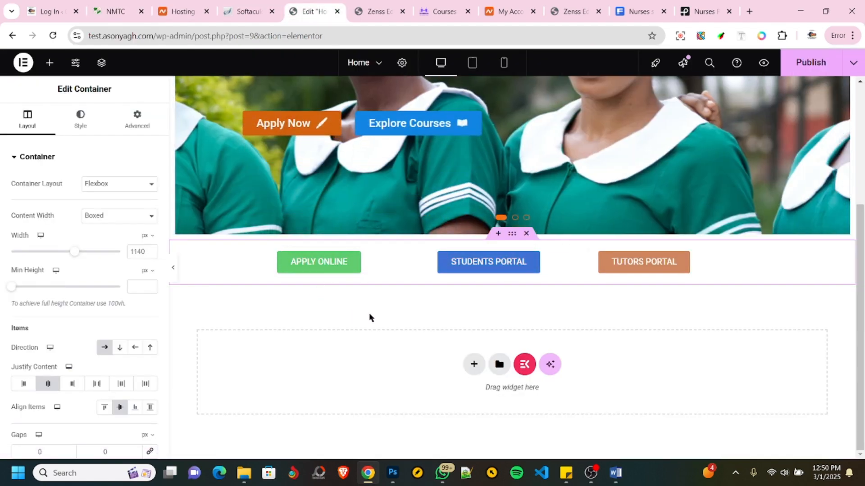
- Publish the Home page and compare the button row in the page preview with the reference site
{"action": "left_click", "coordinate": [813, 66]}
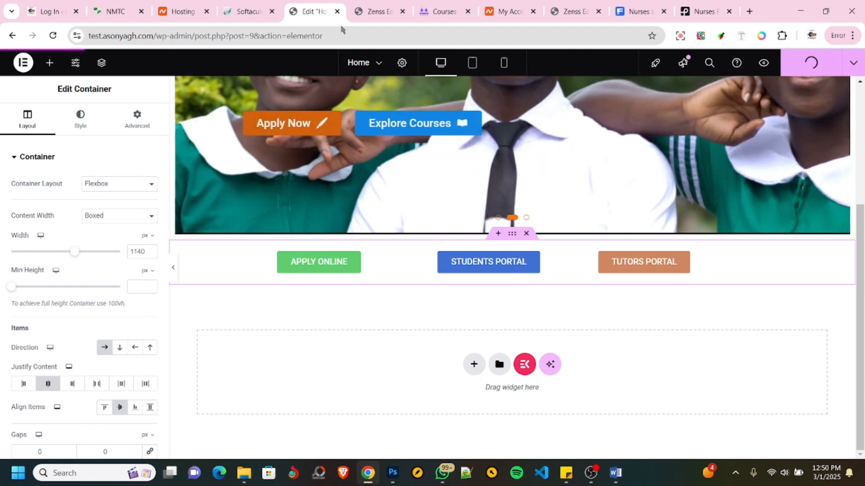
{"action": "scroll", "coordinate": [391, 214], "scroll_direction": "up", "scroll_amount": 2}
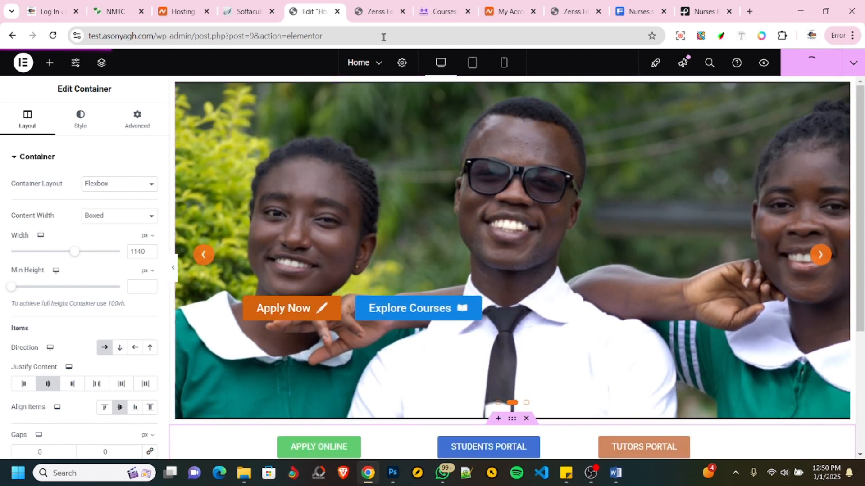
{"action": "left_click", "coordinate": [375, 13]}
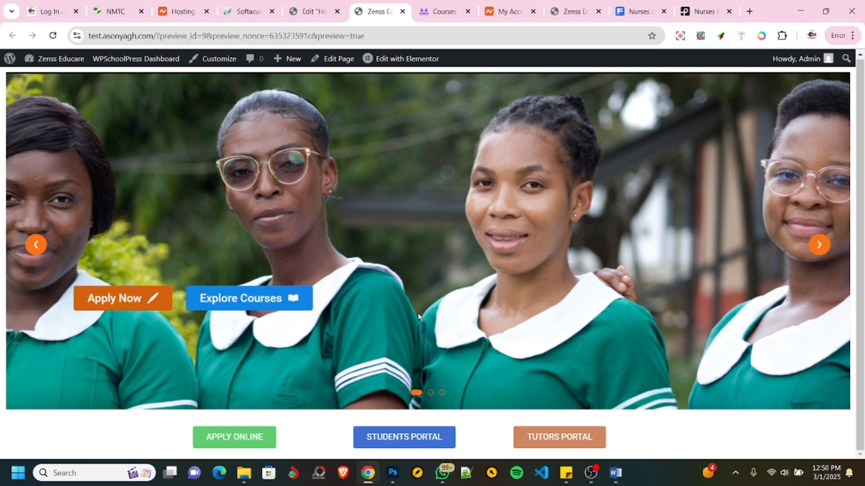
{"action": "left_click", "coordinate": [247, 12]}
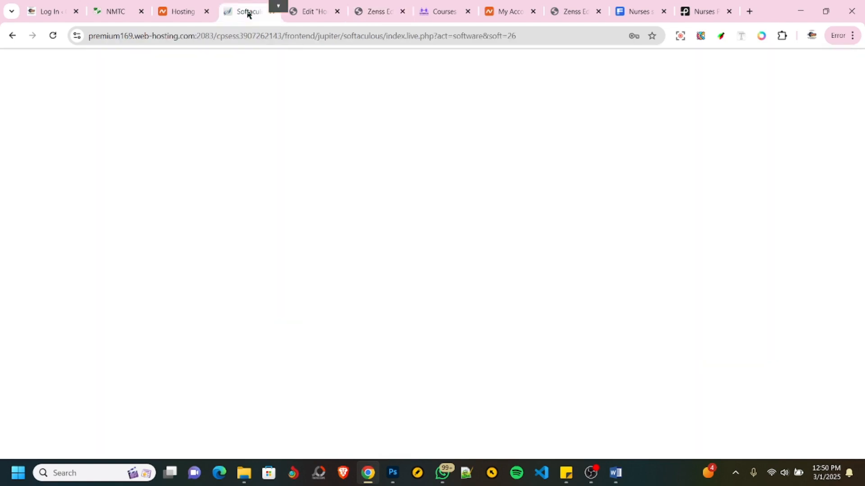
{"action": "left_click", "coordinate": [305, 16]}
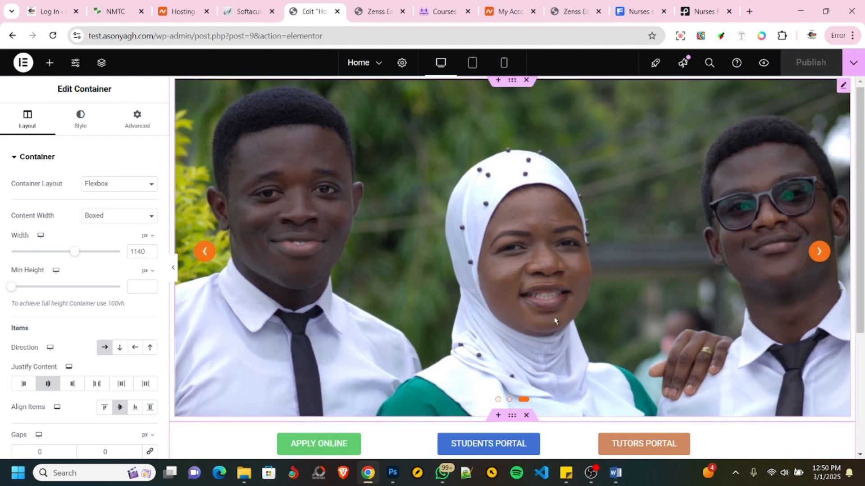
{"action": "scroll", "coordinate": [553, 315], "scroll_direction": "down", "scroll_amount": 4}
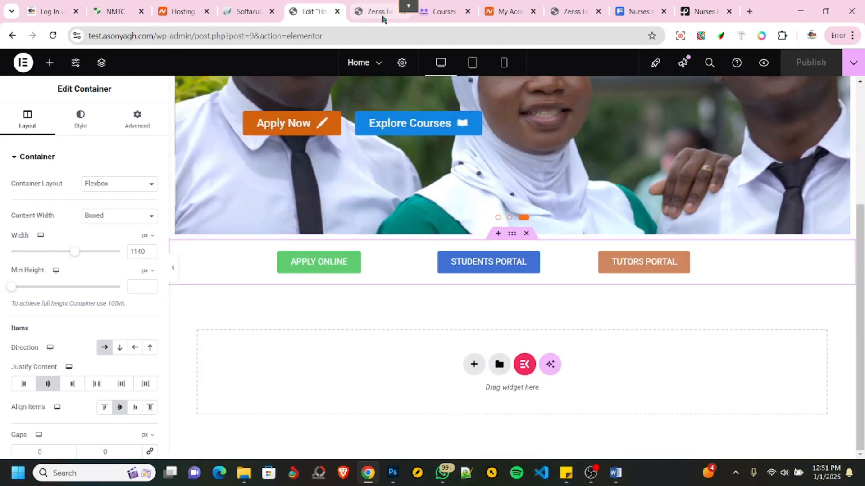
{"action": "left_click", "coordinate": [410, 12]}
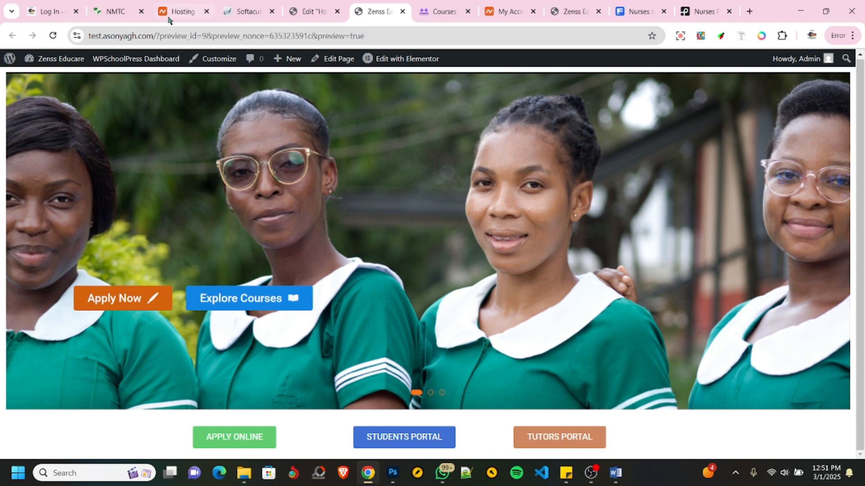
{"action": "left_click", "coordinate": [109, 12]}
{"action": "left_click", "coordinate": [312, 13]}
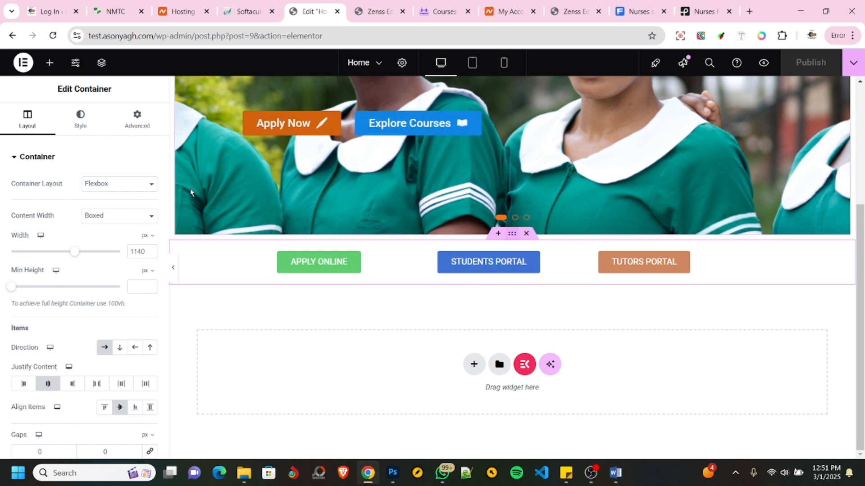
- Set the button row container's margin to 20 px on all sides and publish the page
{"action": "left_click", "coordinate": [125, 133]}
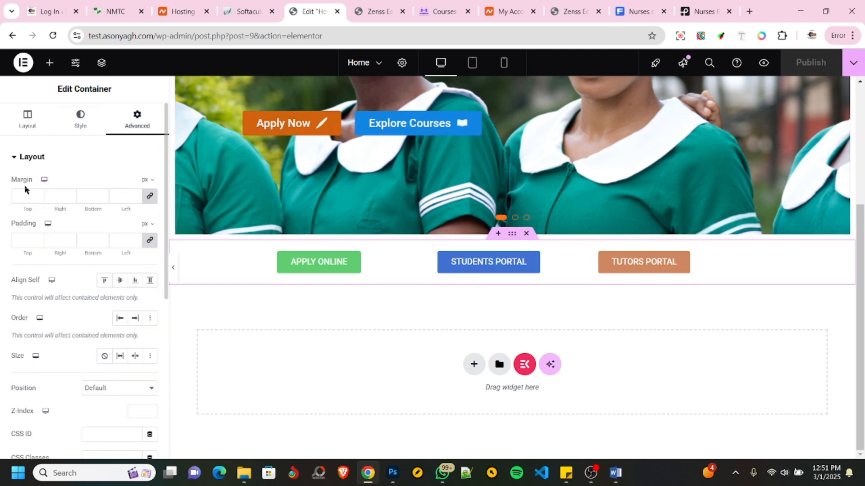
{"action": "left_click", "coordinate": [20, 196]}
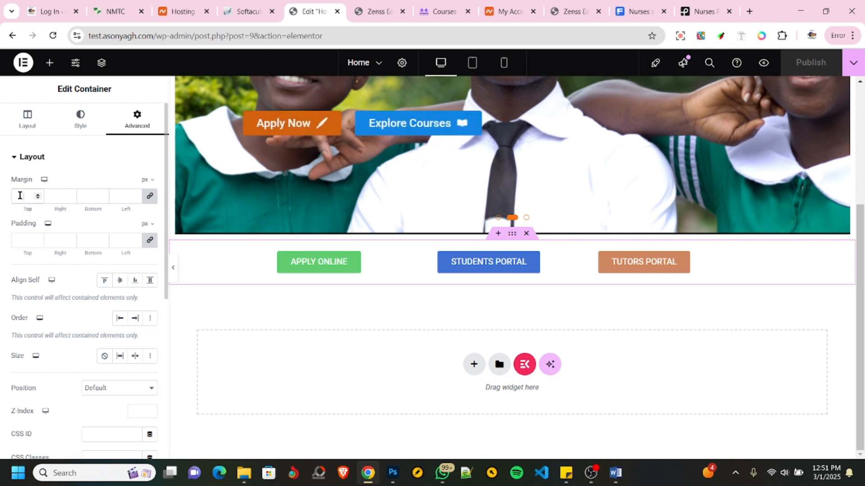
{"action": "type", "text": "20"}
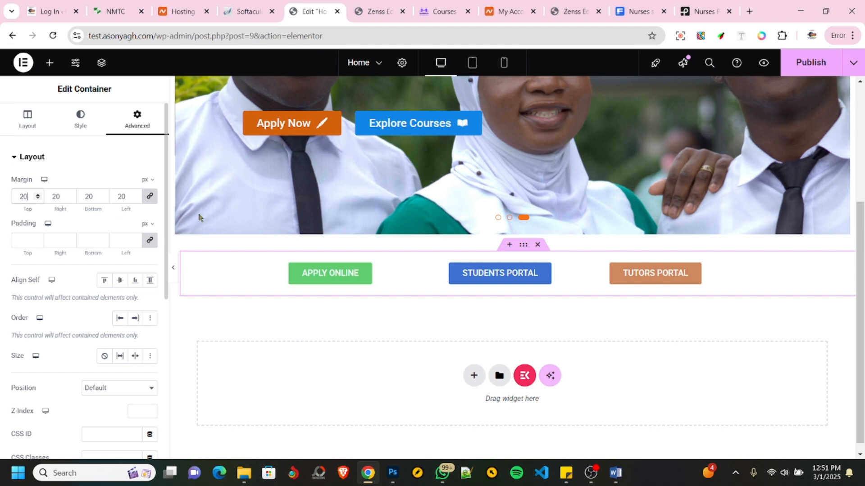
{"action": "left_click", "coordinate": [809, 65]}
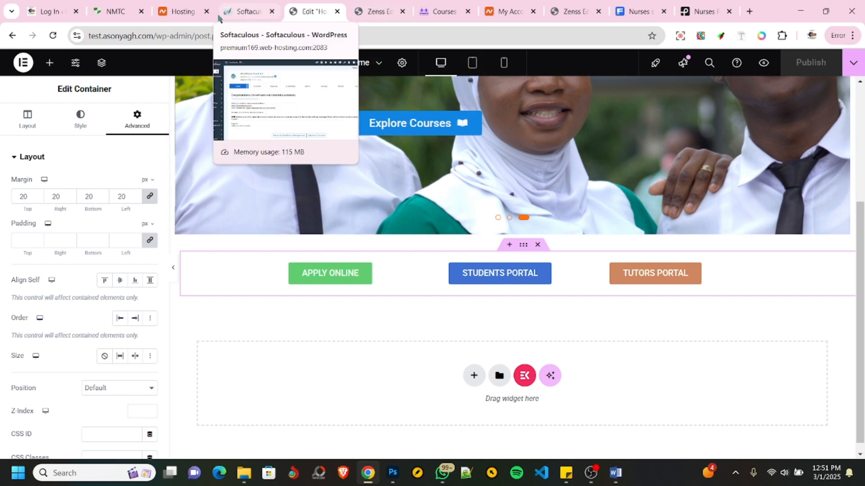
- Check the reference site's mission and vision section, and add a two-column Flexbox container below the portal button row
{"action": "left_click", "coordinate": [116, 12]}
{"action": "scroll", "coordinate": [331, 356], "scroll_direction": "down", "scroll_amount": 3}
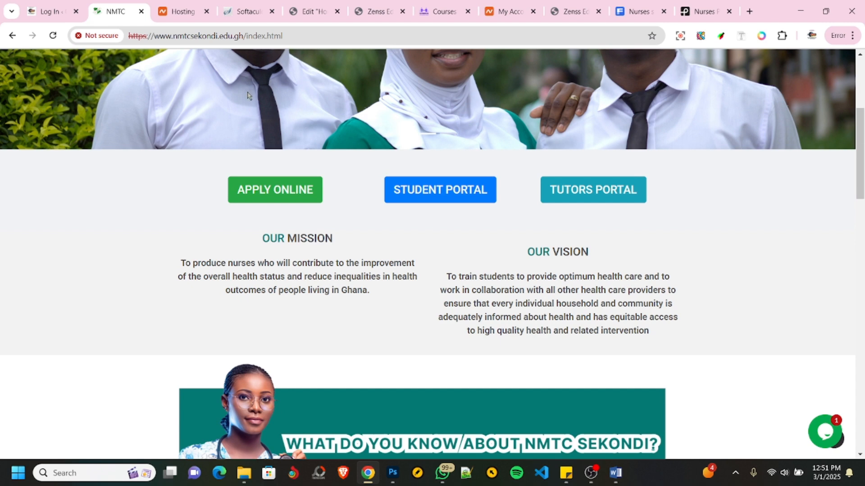
{"action": "left_click", "coordinate": [310, 14]}
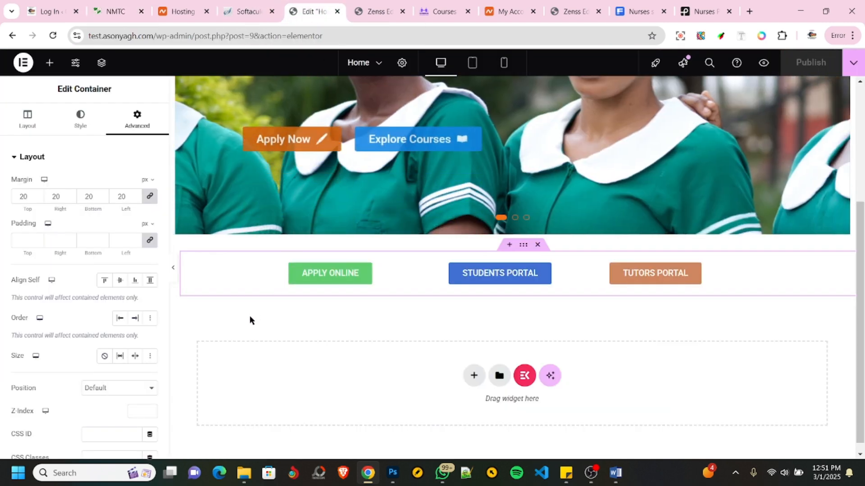
{"action": "left_click", "coordinate": [471, 376]}
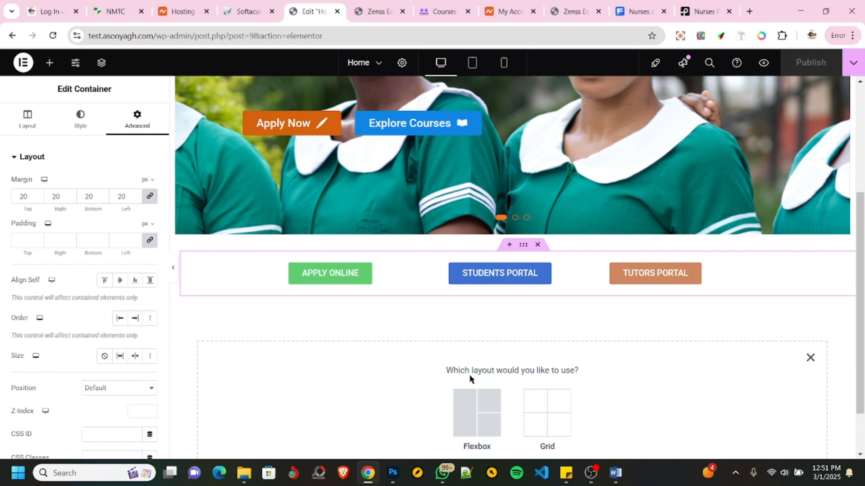
{"action": "left_click", "coordinate": [467, 408]}
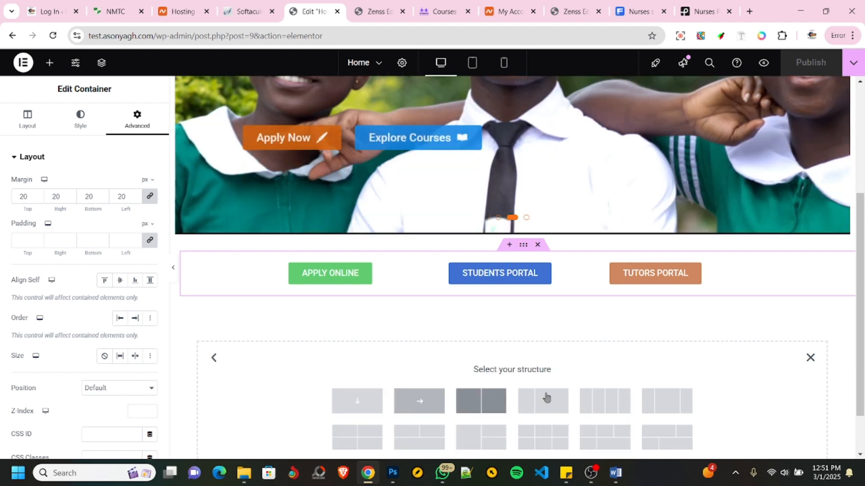
{"action": "scroll", "coordinate": [546, 398], "scroll_direction": "down", "scroll_amount": 1}
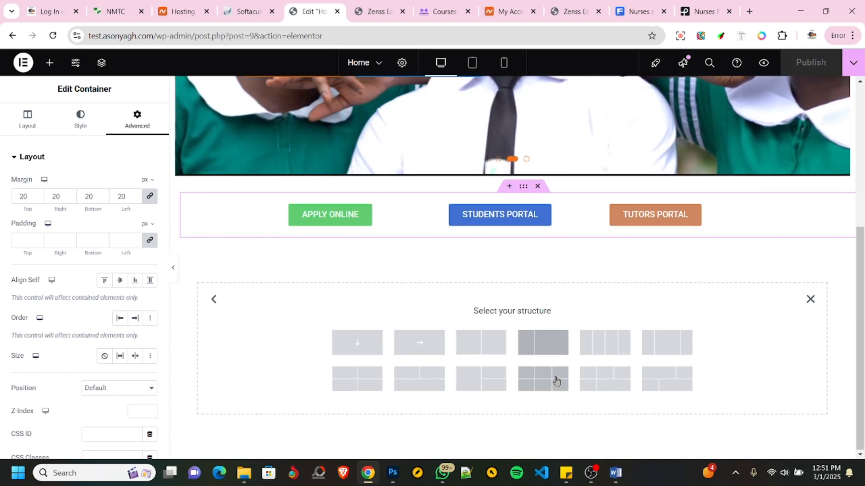
{"action": "left_click", "coordinate": [479, 349]}
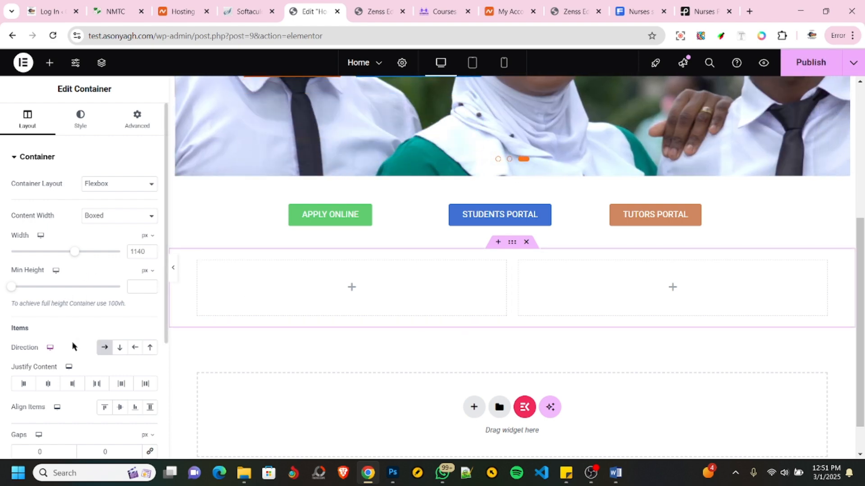
- Add a Heading widget titled MISSION to the first column of the new container and center it
{"action": "left_click", "coordinate": [50, 64]}
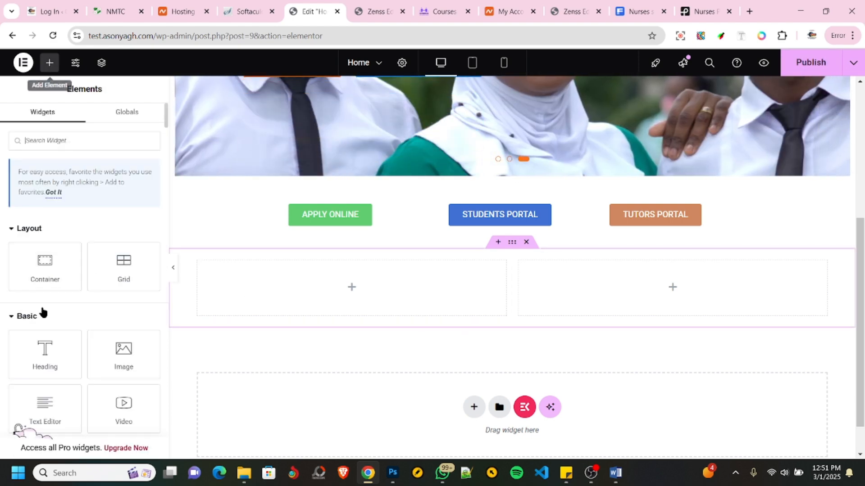
{"action": "left_click_drag", "start_coordinate": [43, 356], "coordinate": [311, 279]}
{"action": "left_click", "coordinate": [100, 203]}
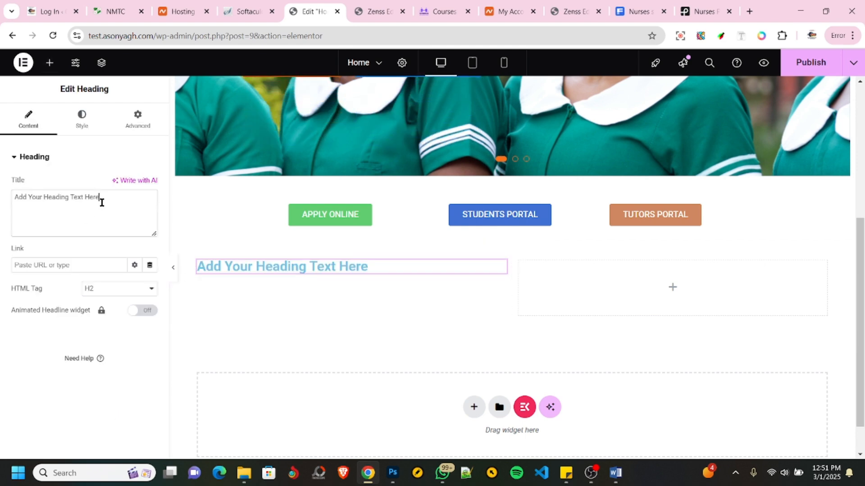
{"action": "key", "text": "ctrl+a"}
{"action": "type", "text": "M"}
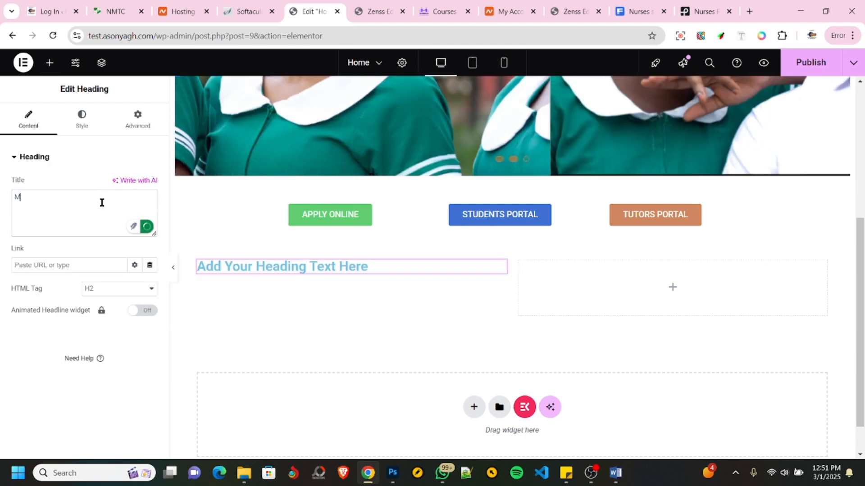
{"action": "type", "text": "ISSION"}
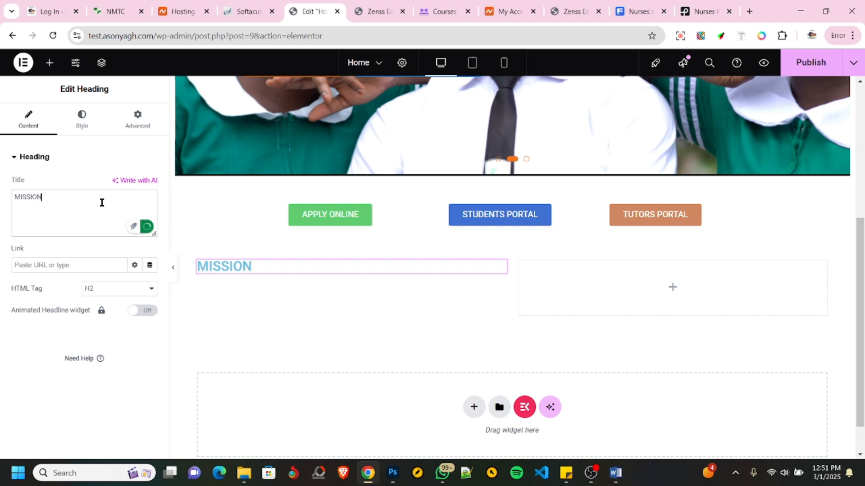
{"action": "left_click", "coordinate": [83, 131]}
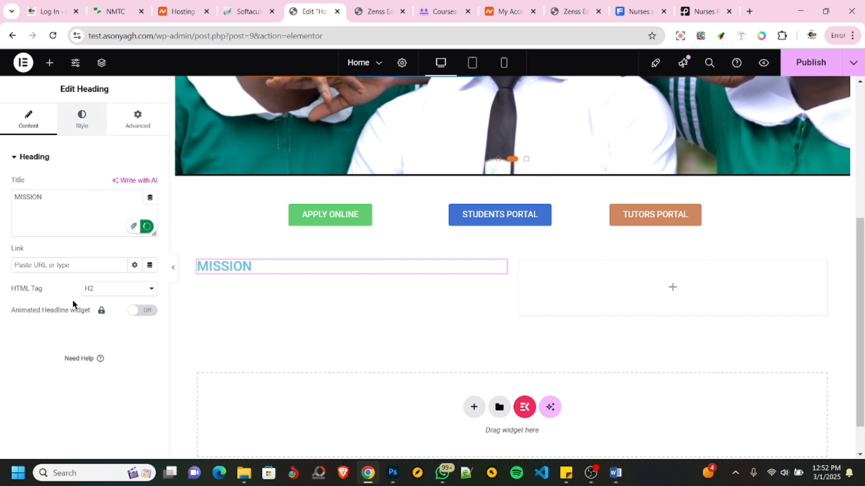
{"action": "left_click", "coordinate": [120, 183]}
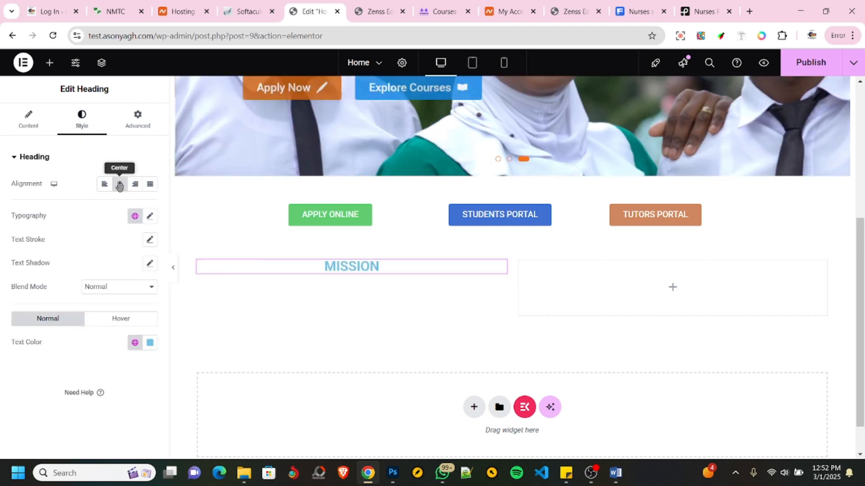
- Search for "CHROME STORE" in a new tab, open the Chrome Web Store and show the list of installed extensions
{"action": "left_click", "coordinate": [117, 11]}
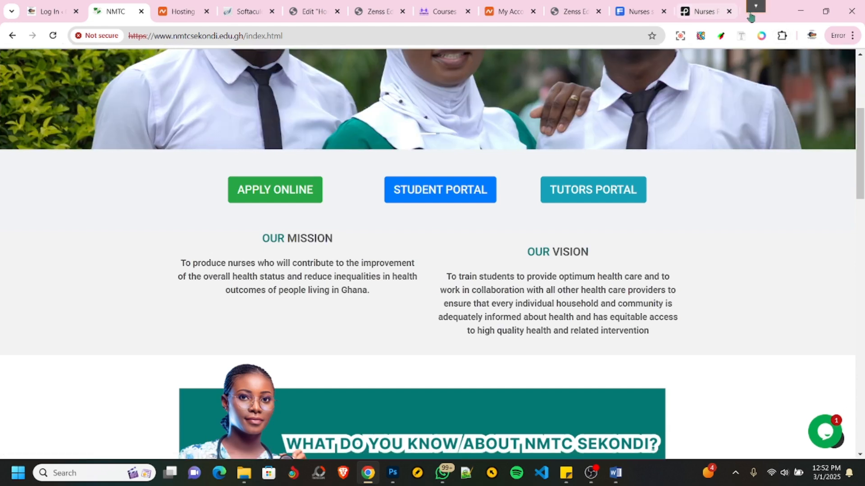
{"action": "left_click", "coordinate": [749, 12]}
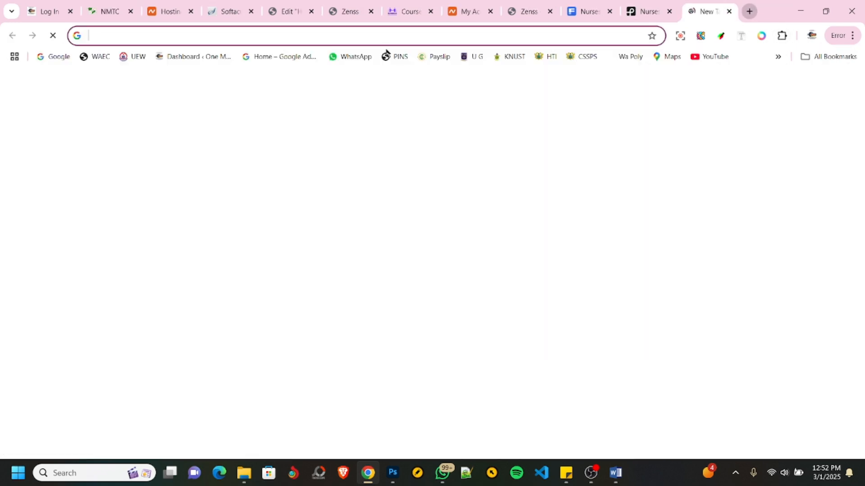
{"action": "left_click", "coordinate": [285, 36]}
{"action": "type", "text": "CH"}
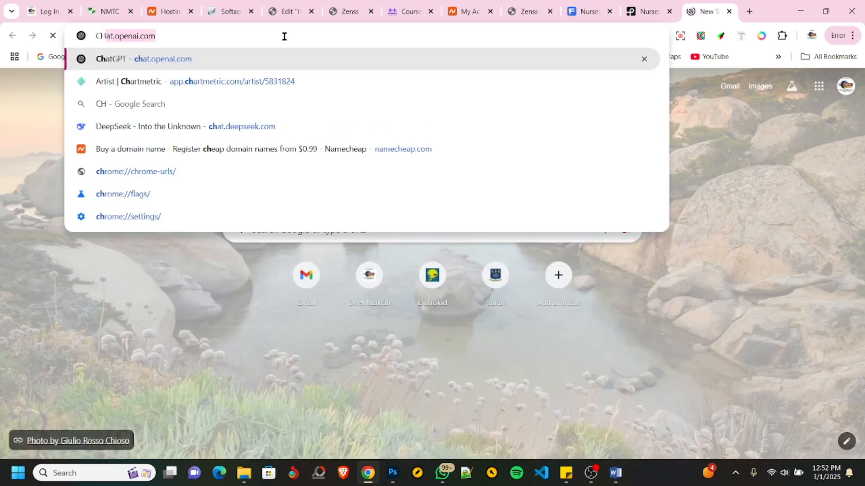
{"action": "type", "text": "ROME STORE"}
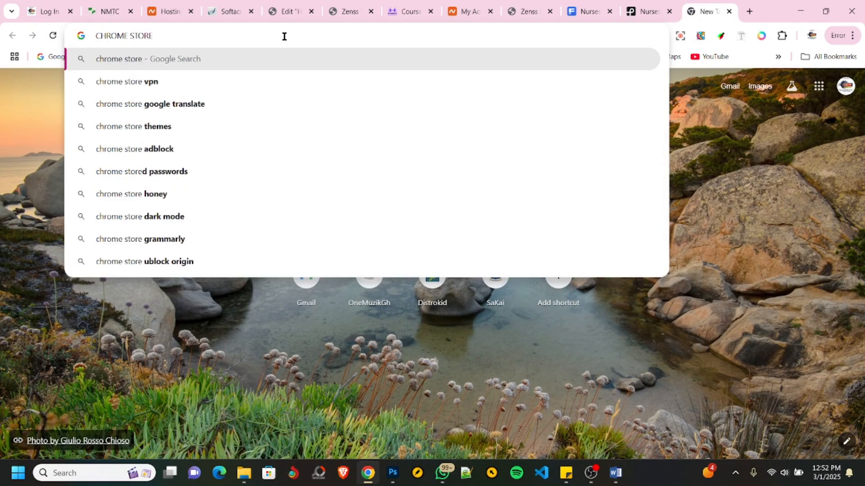
{"action": "key", "text": "Return"}
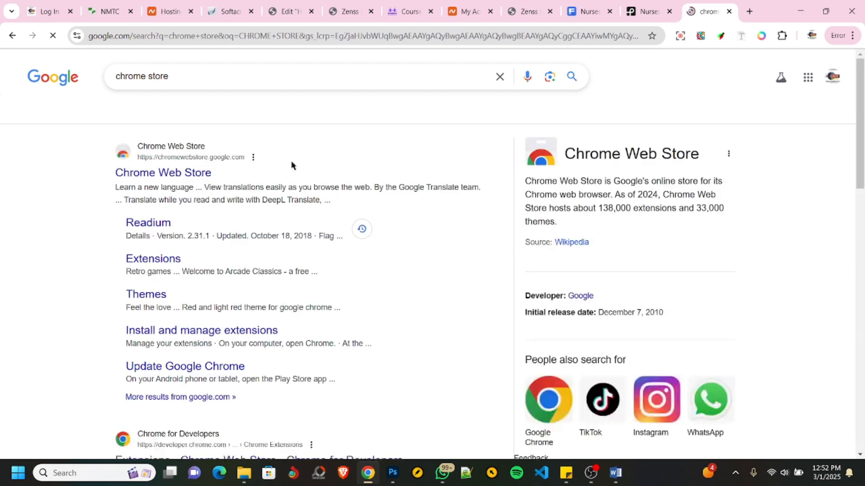
{"action": "left_click", "coordinate": [175, 166]}
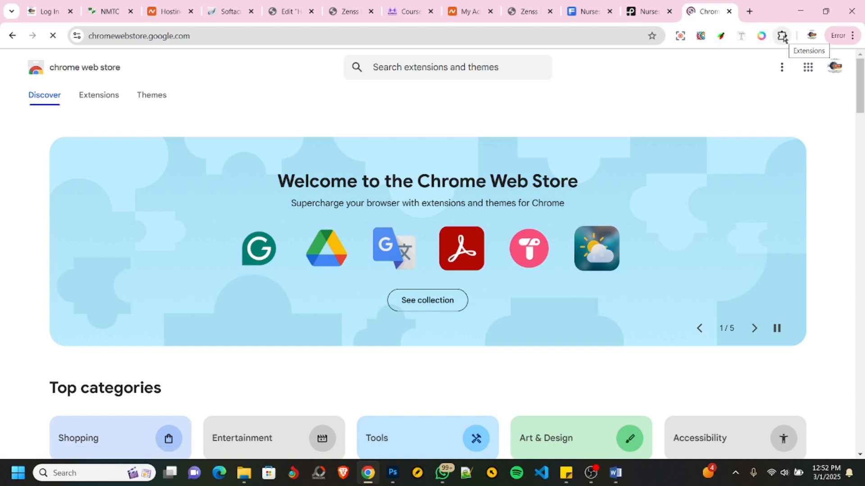
{"action": "left_click", "coordinate": [782, 36]}
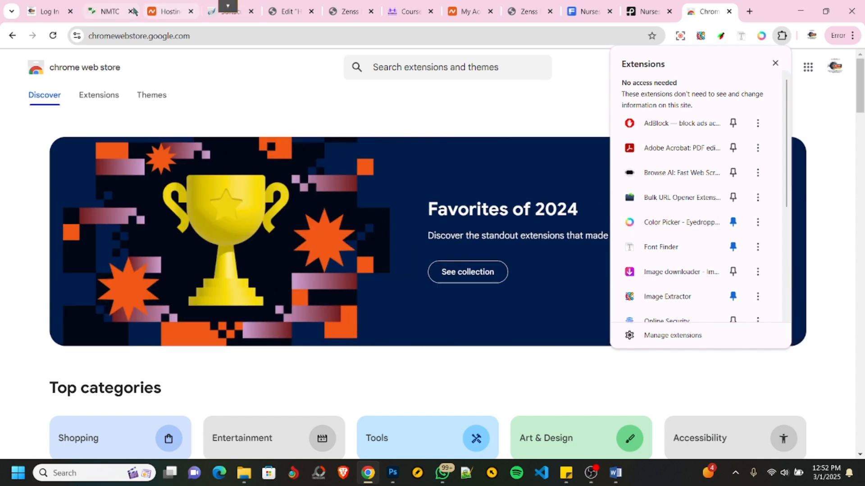
- Extract the NMTC reference site's colors with the Color Picker extension and copy the slate gray #596b77
{"action": "left_click", "coordinate": [113, 11]}
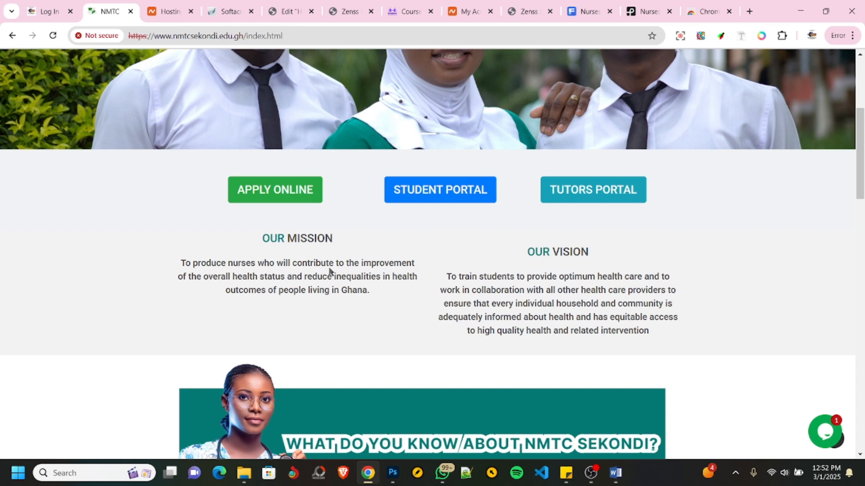
{"action": "left_click", "coordinate": [781, 36]}
{"action": "left_click", "coordinate": [659, 172]}
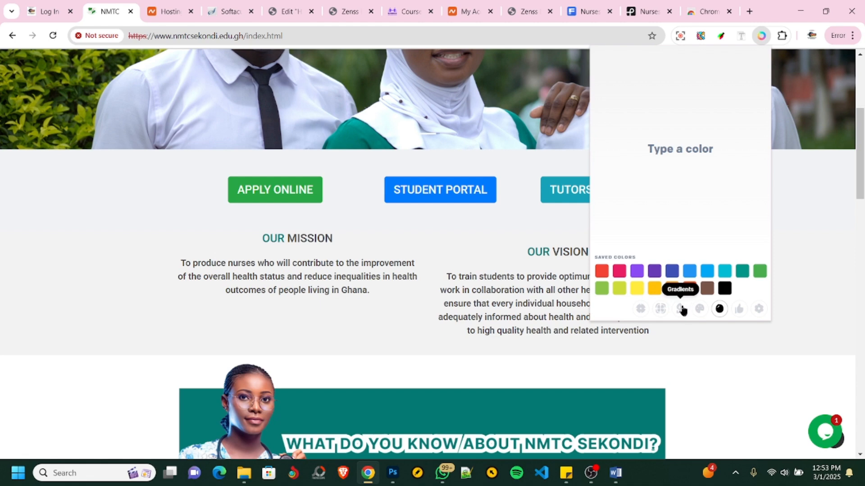
{"action": "left_click", "coordinate": [660, 309]}
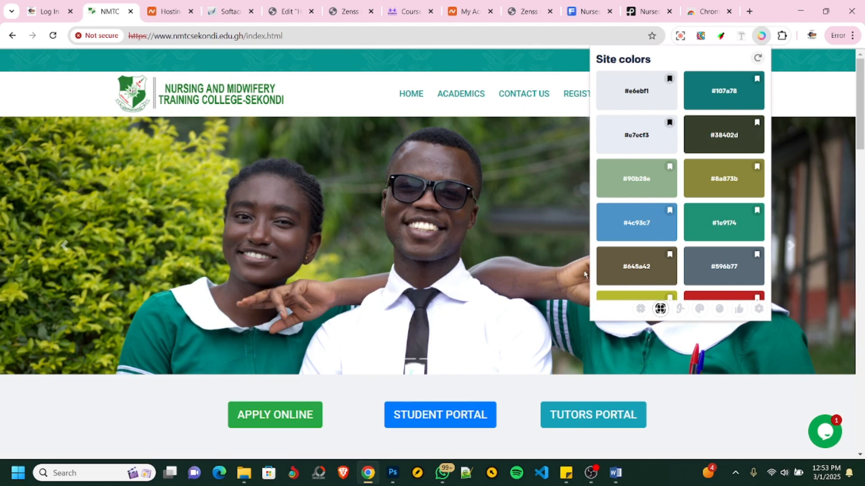
{"action": "scroll", "coordinate": [453, 255], "scroll_direction": "down", "scroll_amount": 3}
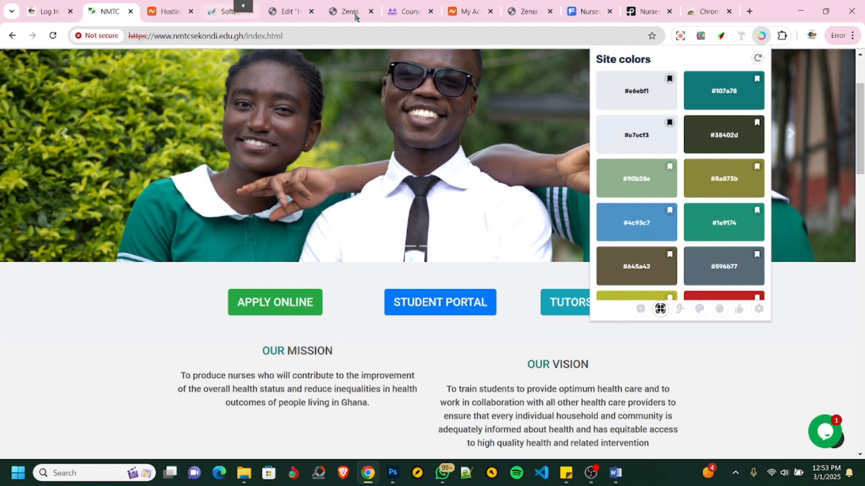
- Return to the Elementor editor and set the MISSION heading's text color to #596b77
{"action": "left_click", "coordinate": [291, 10]}
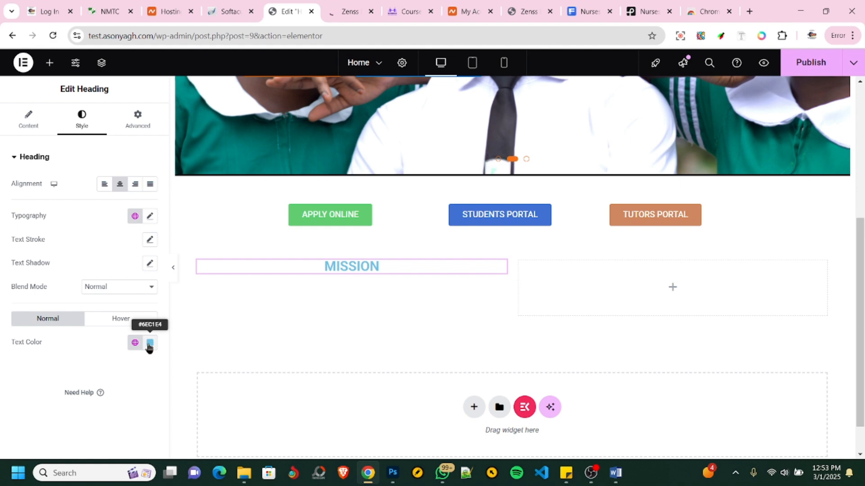
{"action": "left_click", "coordinate": [149, 345]}
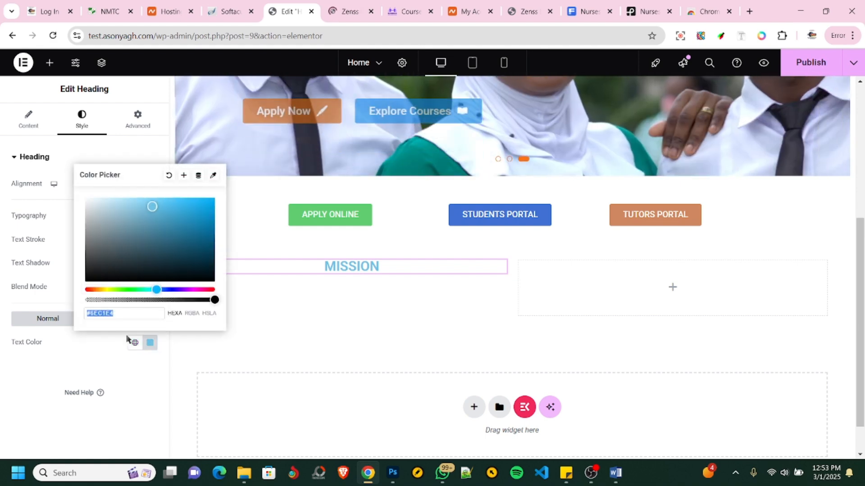
{"action": "type", "text": "#596b77"}
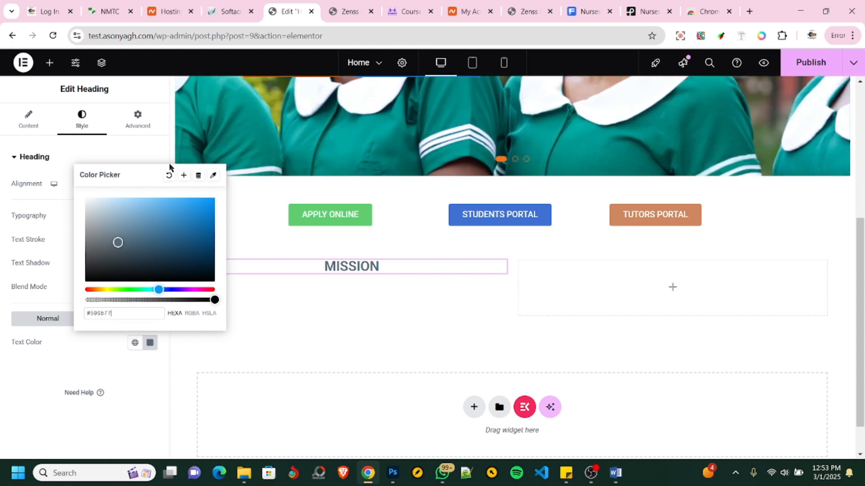
- Save the MISSION heading's text color as a new global color named TEXT COLOR
{"action": "left_click", "coordinate": [183, 175]}
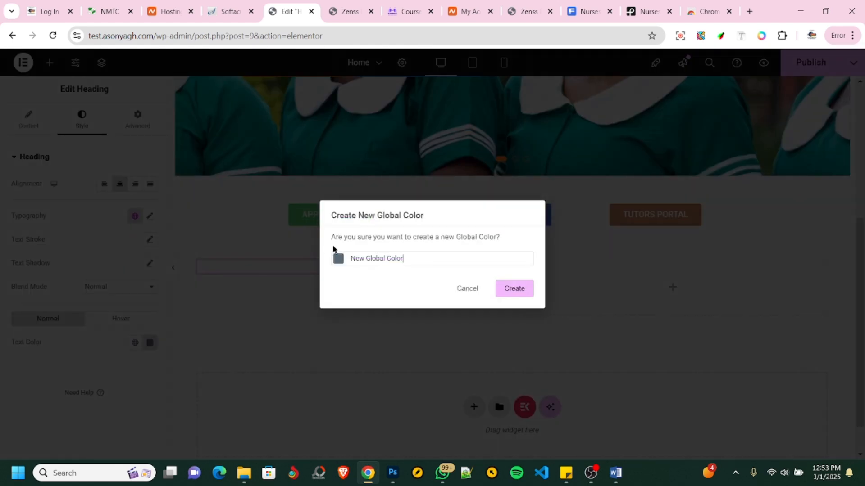
{"action": "type", "text": "t"}
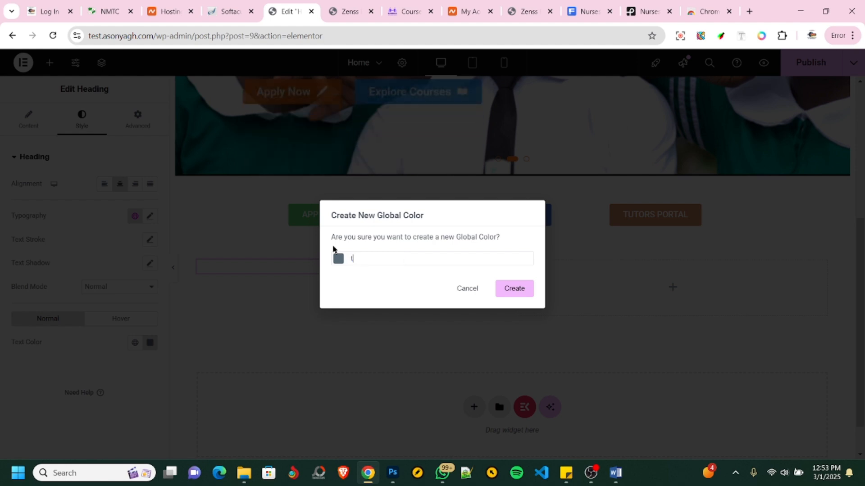
{"action": "key", "text": "BackSpace"}
{"action": "type", "text": "TEXT COLOR"}
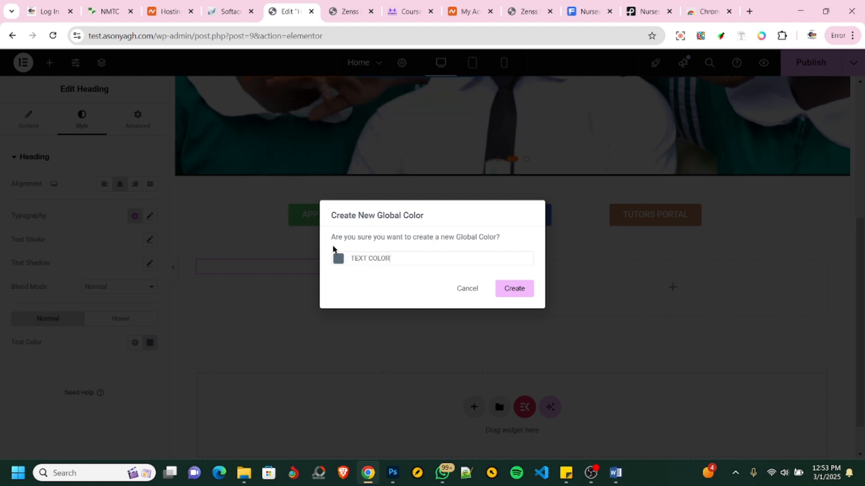
{"action": "left_click", "coordinate": [514, 287]}
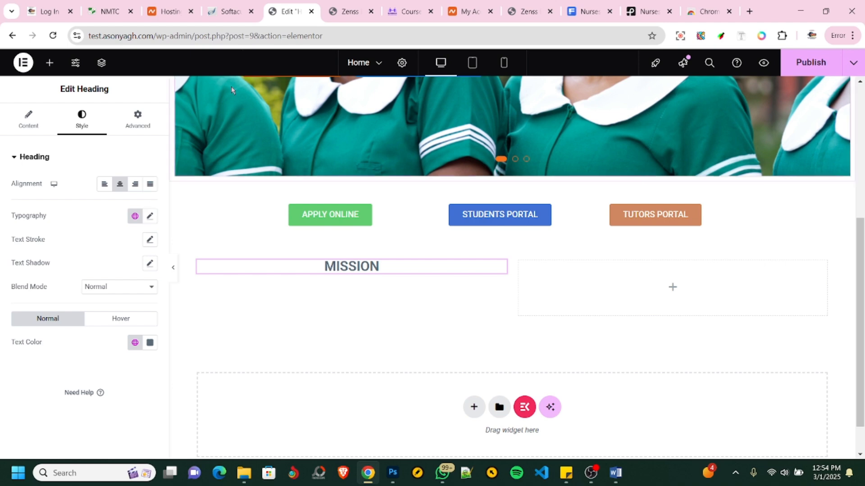
- Check the NMTC reference site's Mission section, then return to Elementor and add a Text Editor widget below the MISSION heading
{"action": "left_click", "coordinate": [115, 14]}
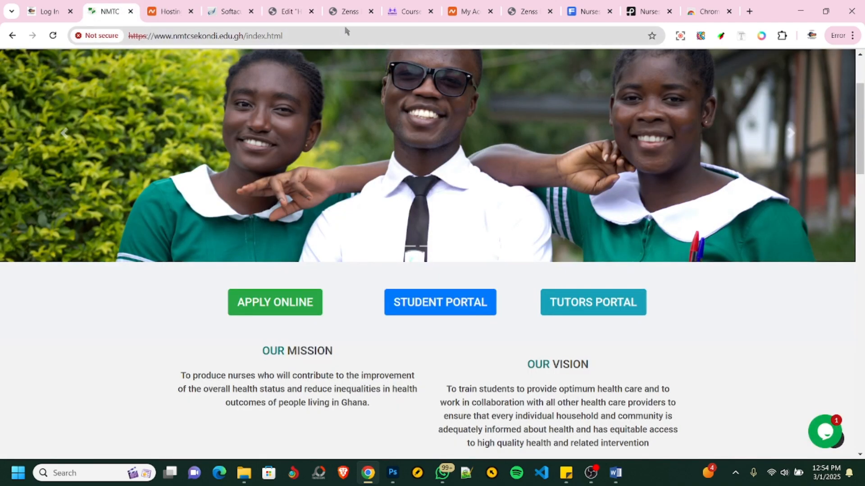
{"action": "left_click", "coordinate": [291, 12]}
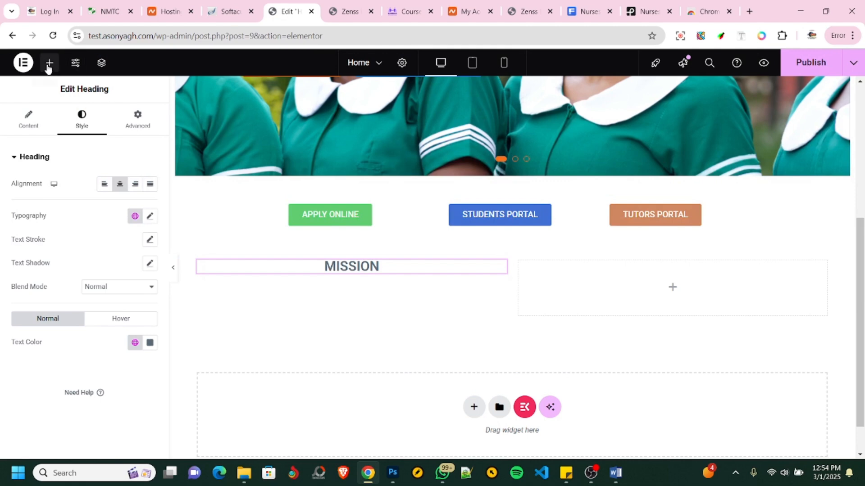
{"action": "left_click", "coordinate": [49, 63]}
{"action": "scroll", "coordinate": [61, 287], "scroll_direction": "down", "scroll_amount": 3}
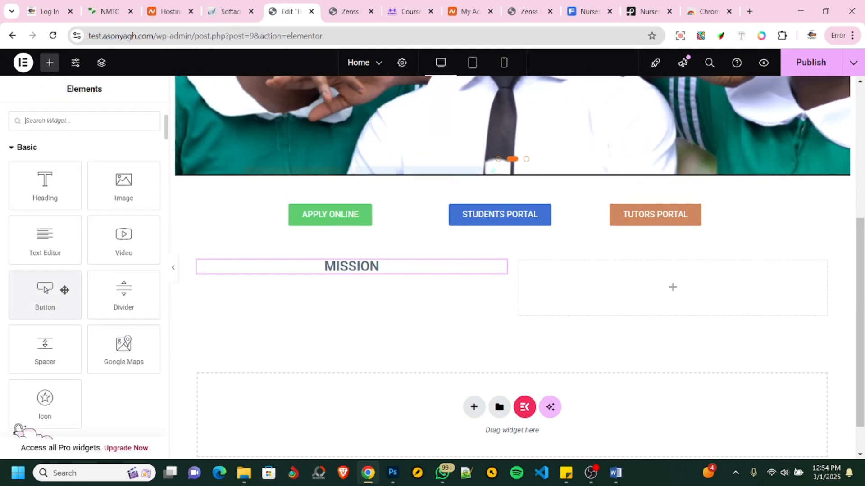
{"action": "left_click_drag", "start_coordinate": [43, 240], "coordinate": [350, 271]}
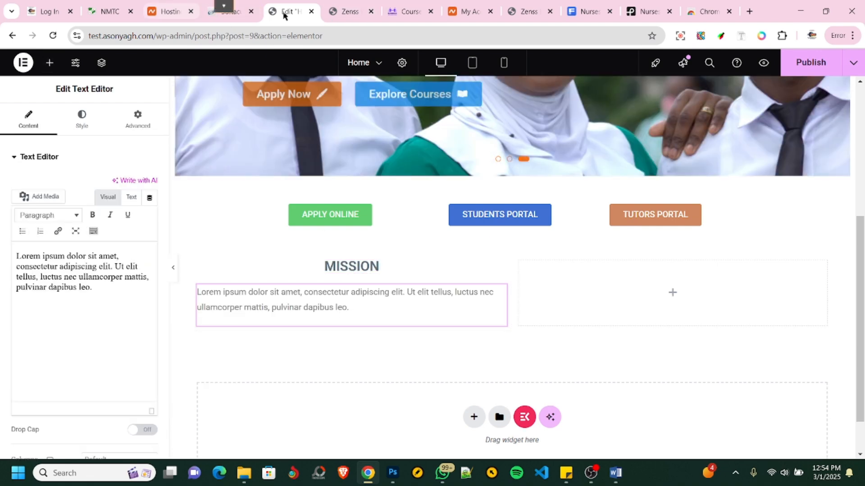
- Copy the OUR MISSION paragraph from the NMTC site and replace the new text widget's placeholder text with it
{"action": "left_click", "coordinate": [103, 11]}
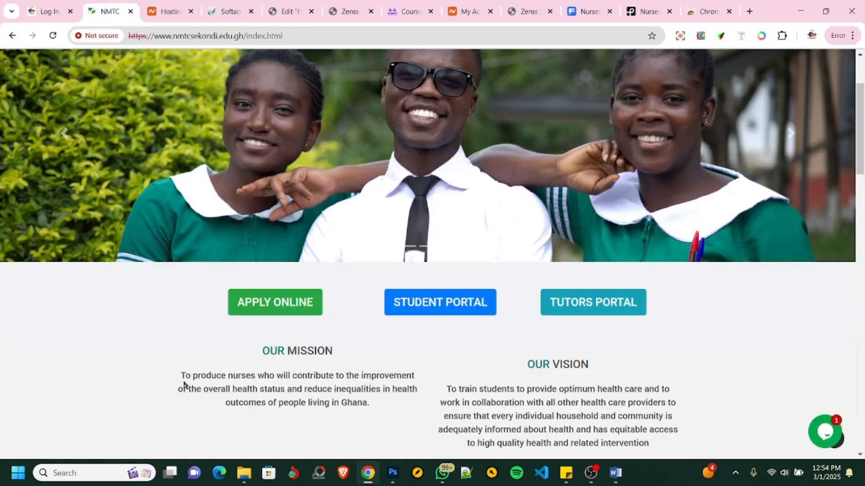
{"action": "left_click_drag", "start_coordinate": [181, 376], "coordinate": [380, 403]}
{"action": "key", "text": "ctrl+c"}
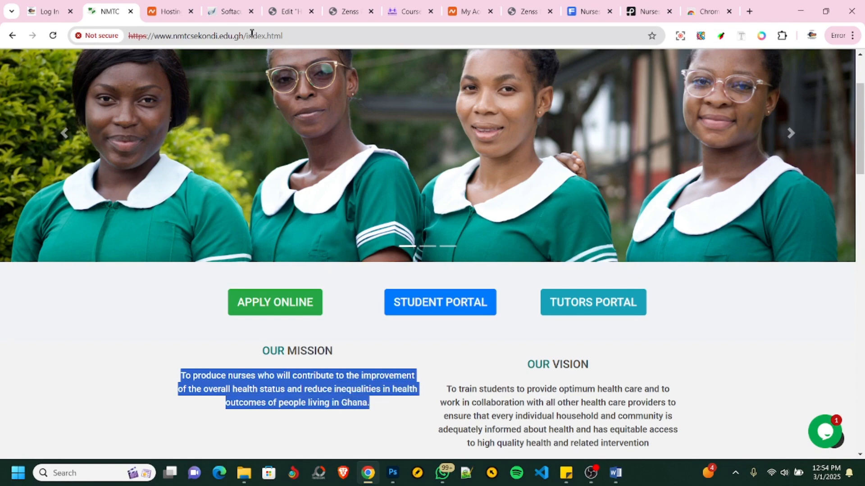
{"action": "left_click", "coordinate": [288, 12]}
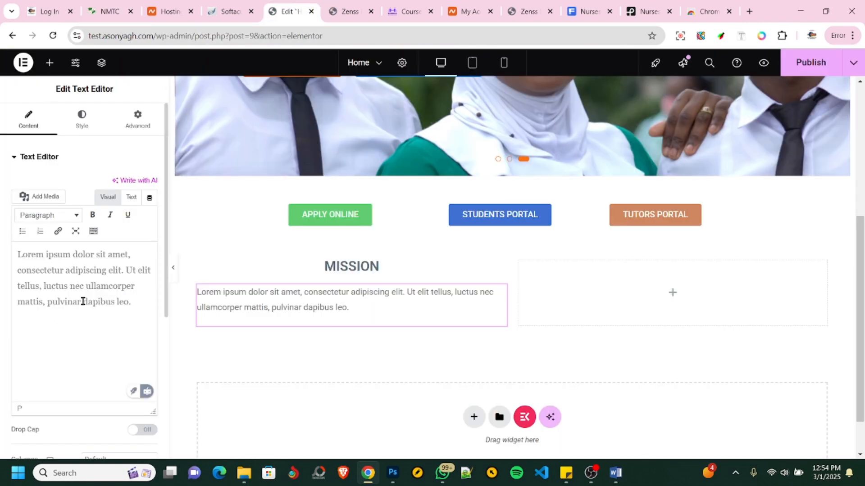
{"action": "key", "text": "ctrl+a"}
{"action": "key", "text": "ctrl+v"}
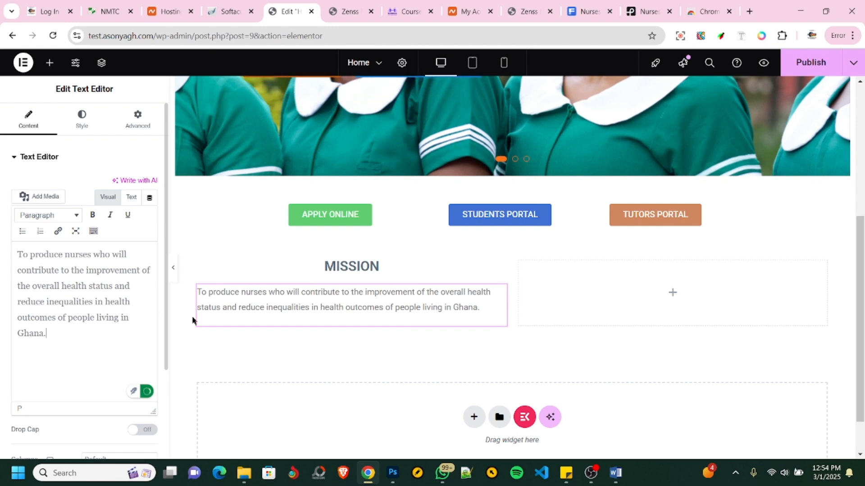
- Center-align the mission paragraph and look at its typography settings
{"action": "left_click", "coordinate": [81, 118]}
{"action": "left_click", "coordinate": [119, 184]}
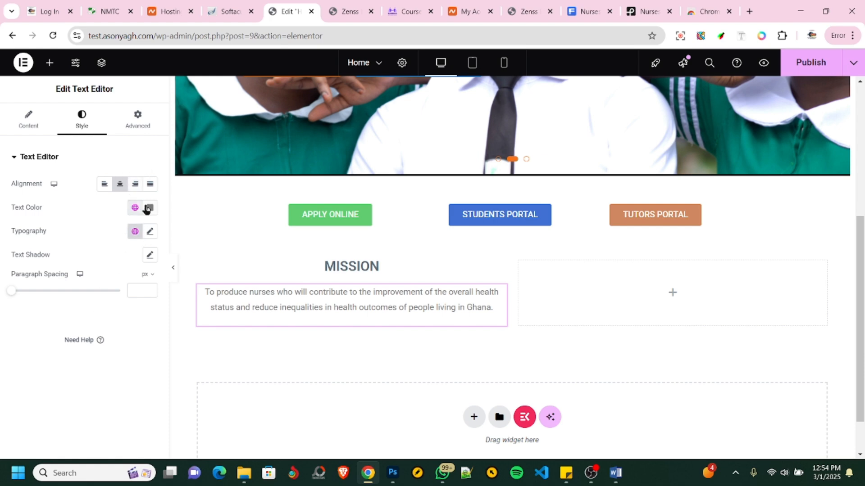
{"action": "left_click", "coordinate": [150, 232]}
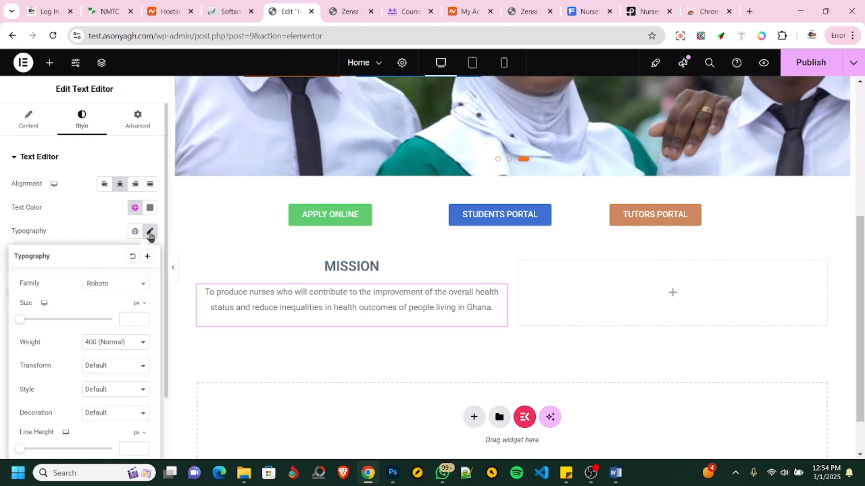
{"action": "left_click", "coordinate": [150, 232]}
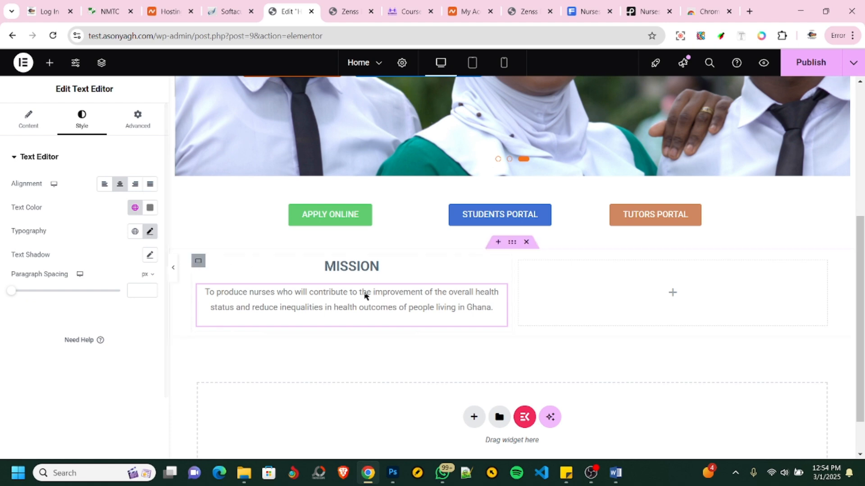
- Inspect the font properties of the OUR MISSION paragraph on the NMTC site with the Font Finder extension
{"action": "left_click", "coordinate": [104, 12]}
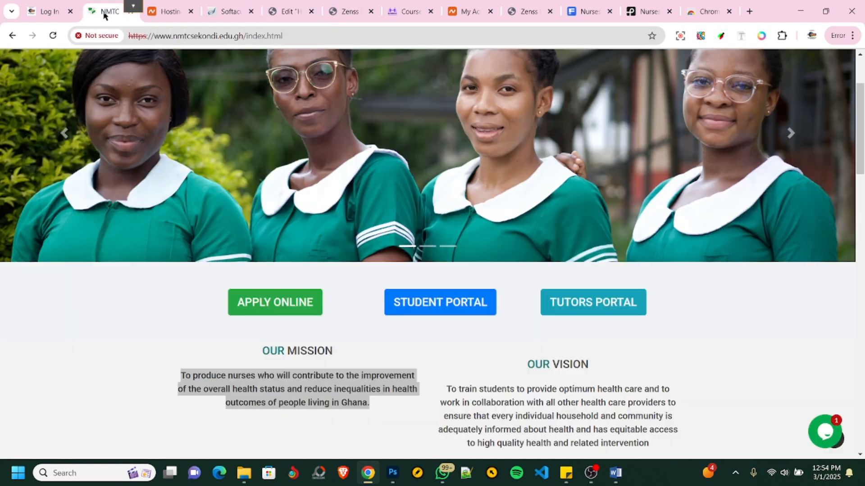
{"action": "left_click", "coordinate": [238, 391]}
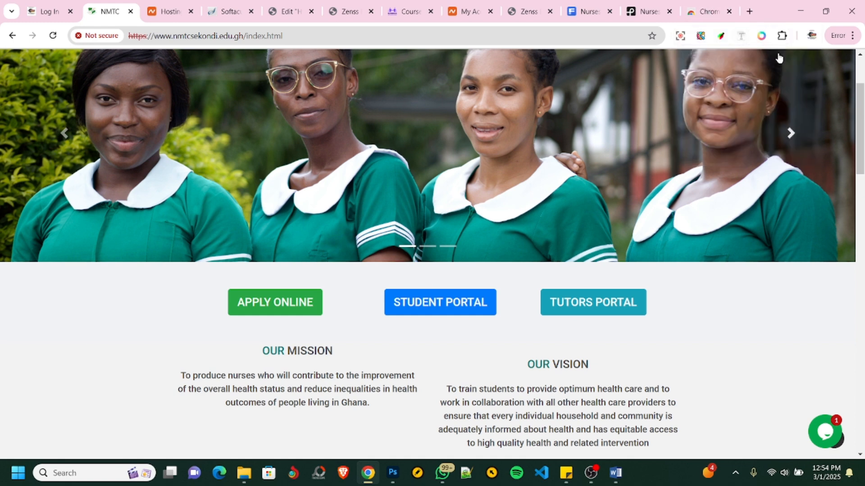
{"action": "left_click", "coordinate": [781, 36]}
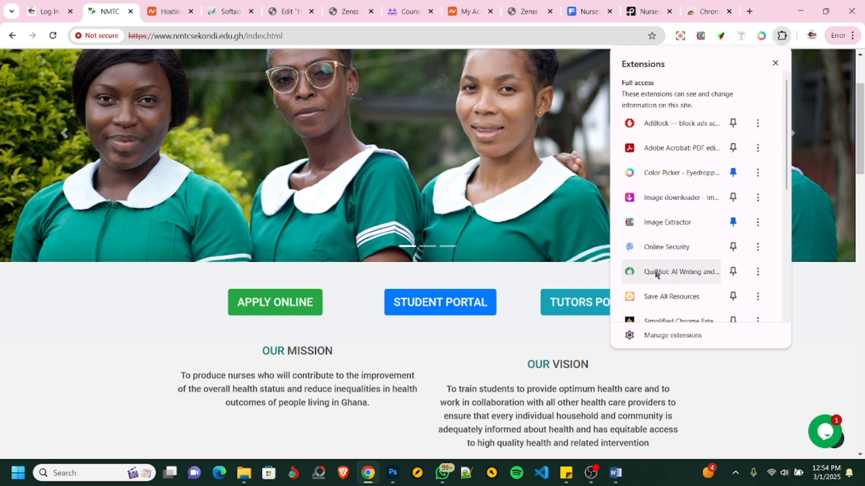
{"action": "scroll", "coordinate": [661, 156], "scroll_direction": "down", "scroll_amount": 6}
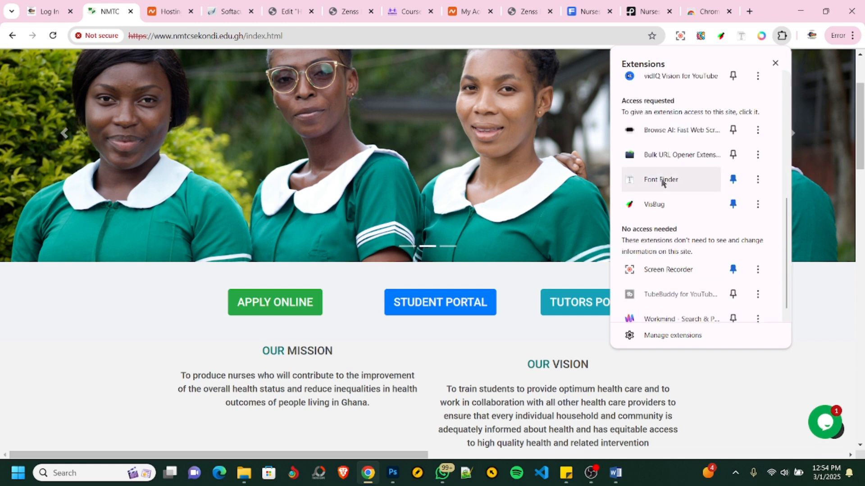
{"action": "left_click", "coordinate": [662, 181]}
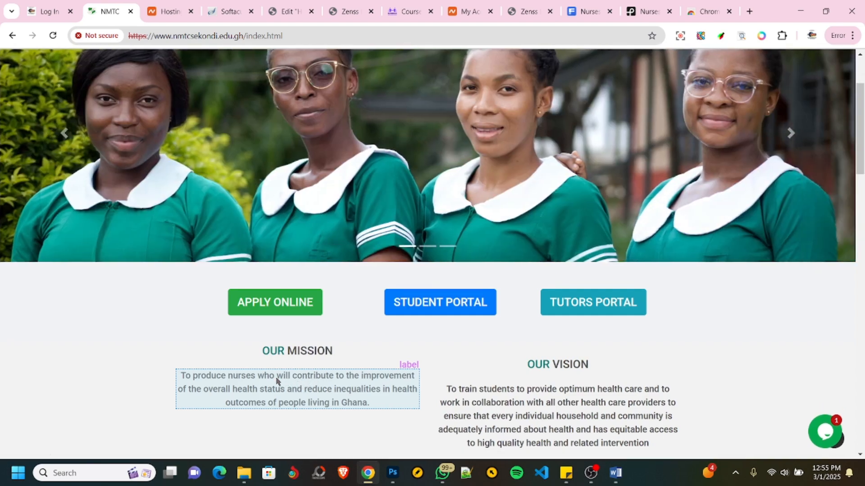
{"action": "left_click", "coordinate": [271, 377]}
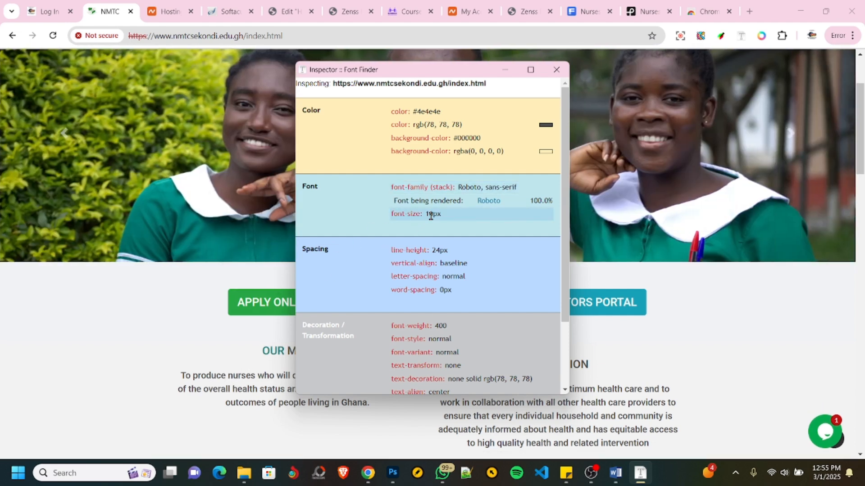
{"action": "left_click", "coordinate": [557, 69]}
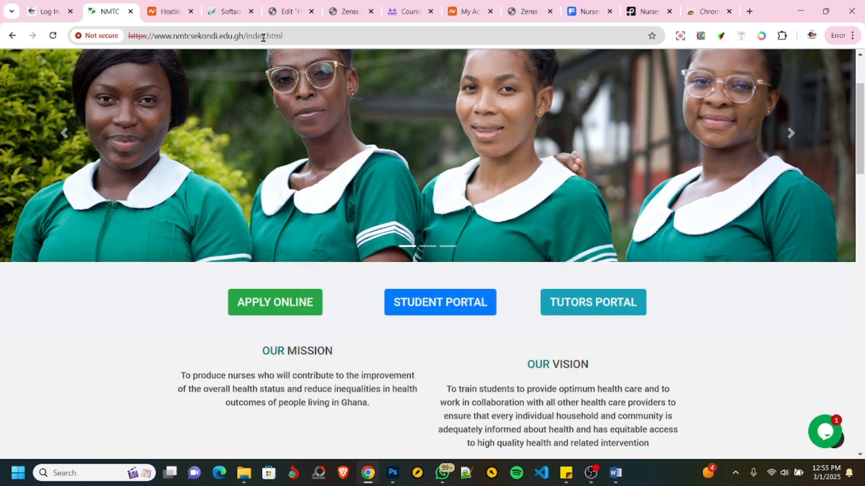
- Return to the Elementor editor and set the mission paragraph's font size to 16 px
{"action": "left_click", "coordinate": [286, 11]}
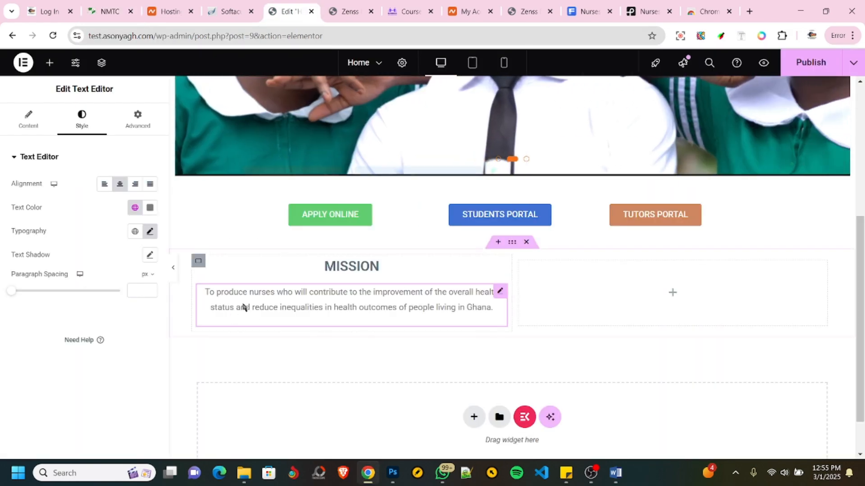
{"action": "left_click", "coordinate": [150, 232]}
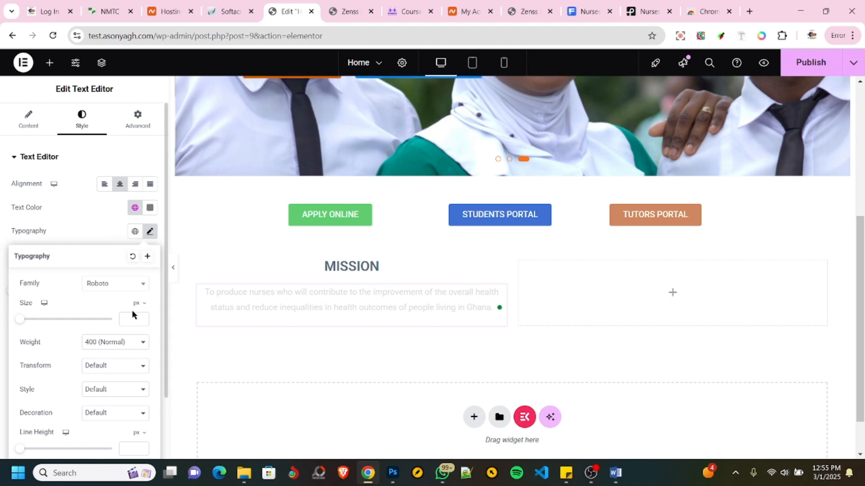
{"action": "type", "text": "18"}
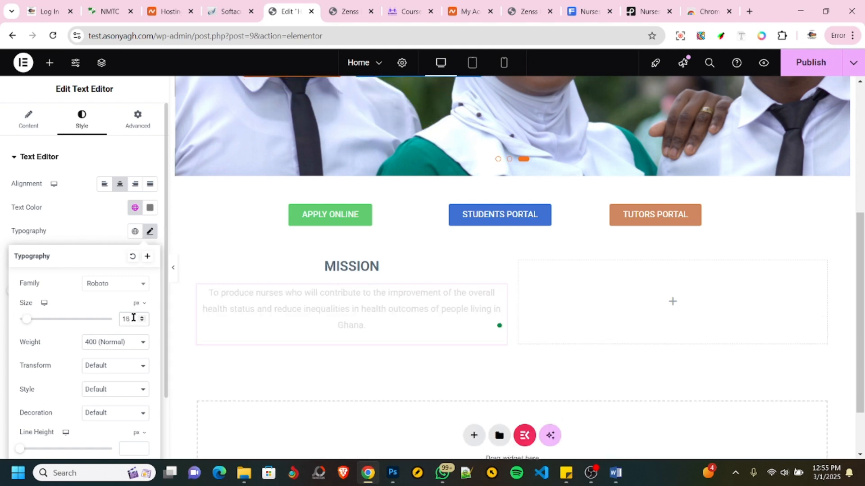
{"action": "left_click", "coordinate": [72, 215]}
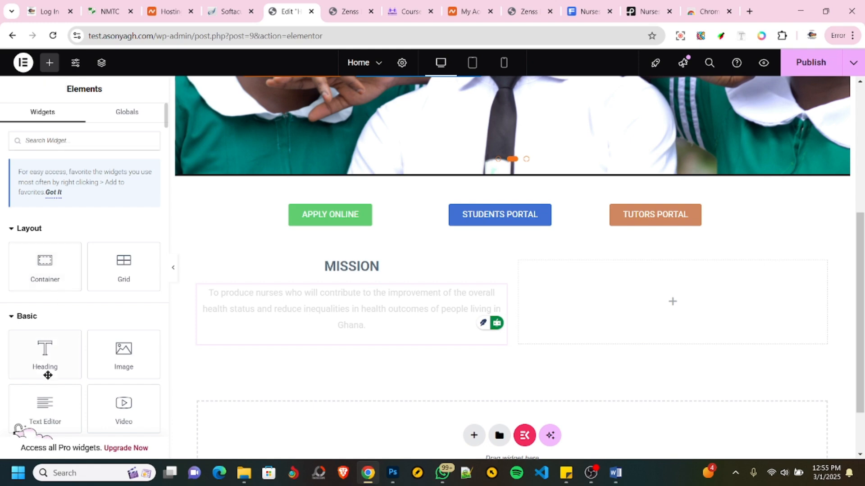
- Add a Heading widget to the empty container beside the Mission column and title it VISION
{"action": "left_click_drag", "start_coordinate": [45, 356], "coordinate": [661, 288]}
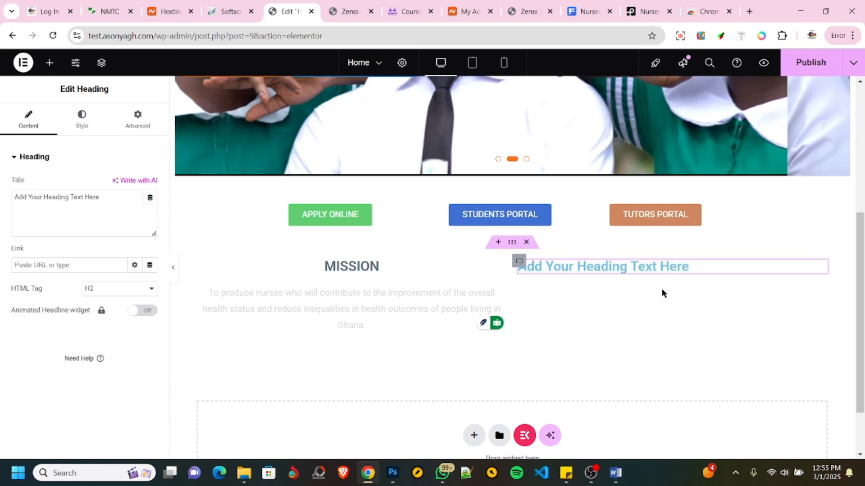
{"action": "left_click", "coordinate": [104, 197]}
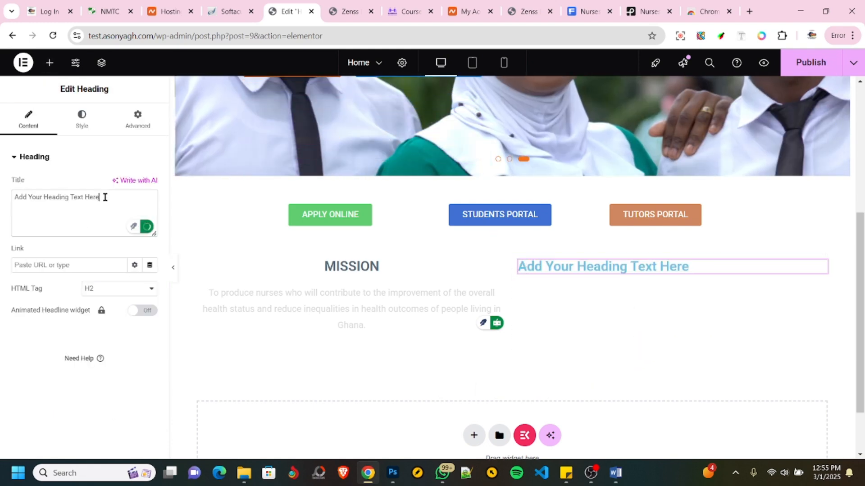
{"action": "key", "text": "ctrl+a"}
{"action": "type", "text": "V"}
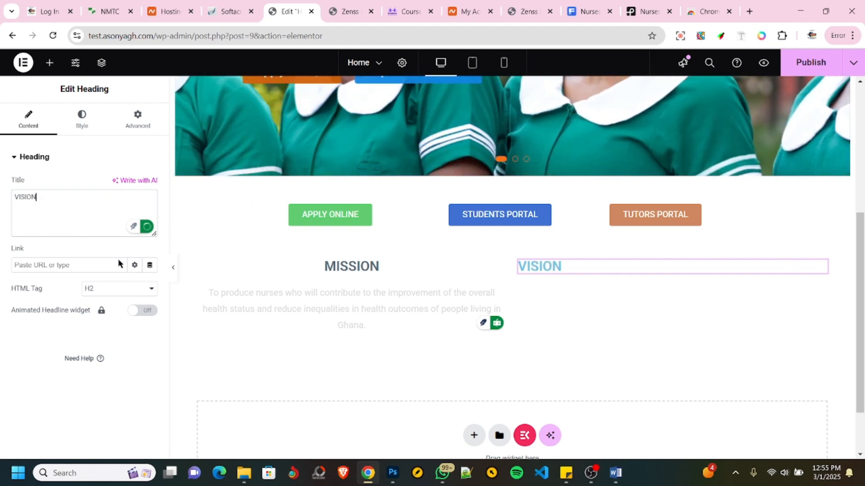
- Apply the global color TEXT COLOR to the VISION heading and center-align it
{"action": "left_click", "coordinate": [81, 118]}
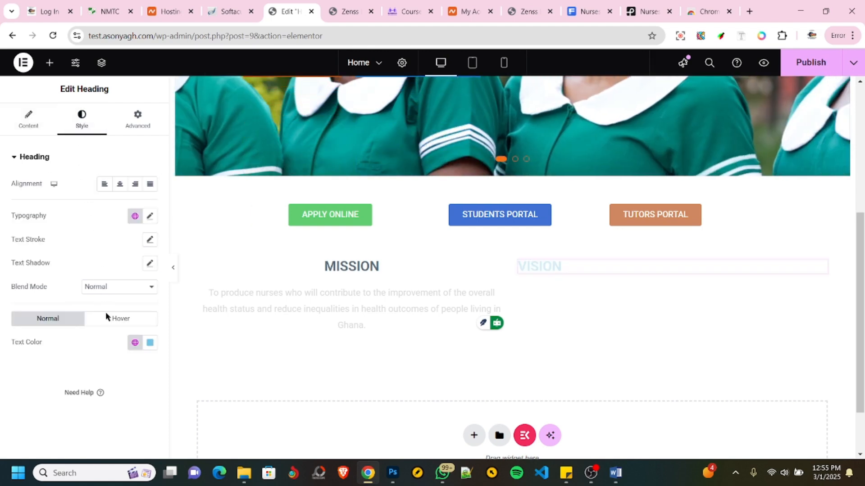
{"action": "left_click", "coordinate": [135, 343]}
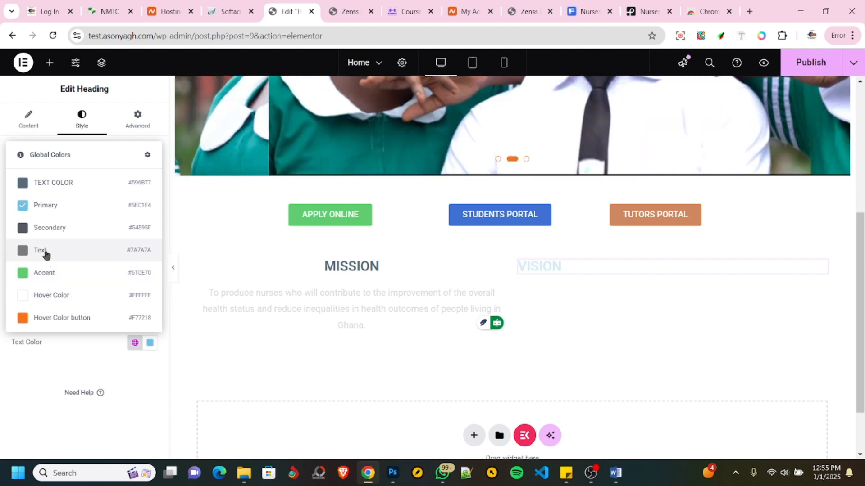
{"action": "left_click", "coordinate": [63, 185]}
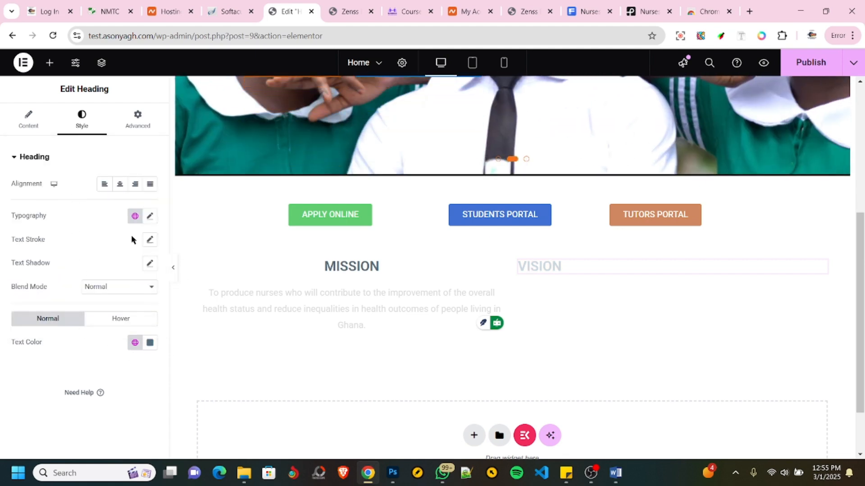
{"action": "left_click", "coordinate": [150, 217]}
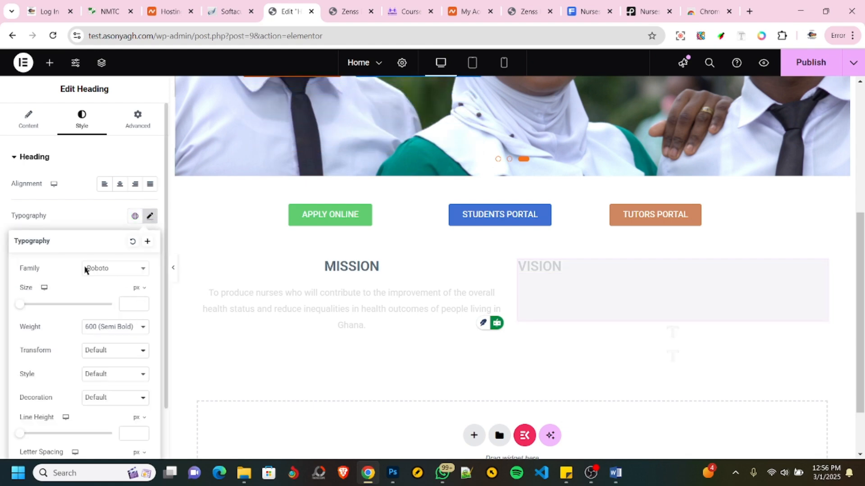
{"action": "left_click", "coordinate": [73, 217]}
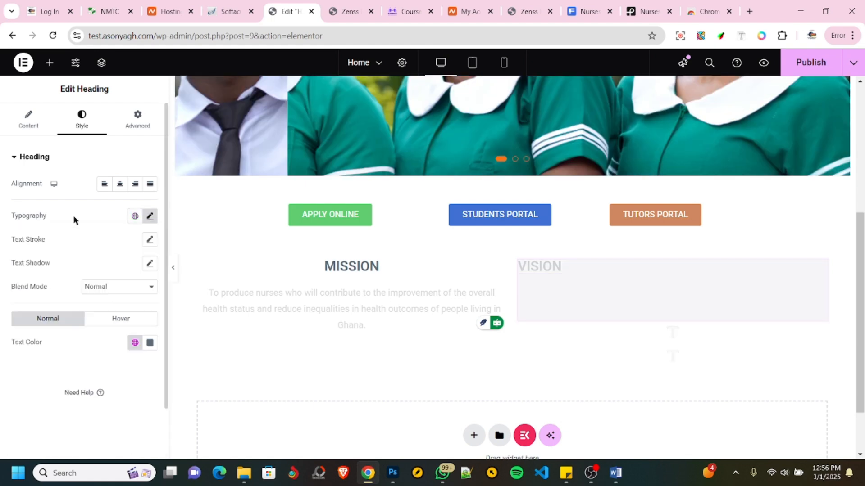
{"action": "left_click", "coordinate": [121, 185]}
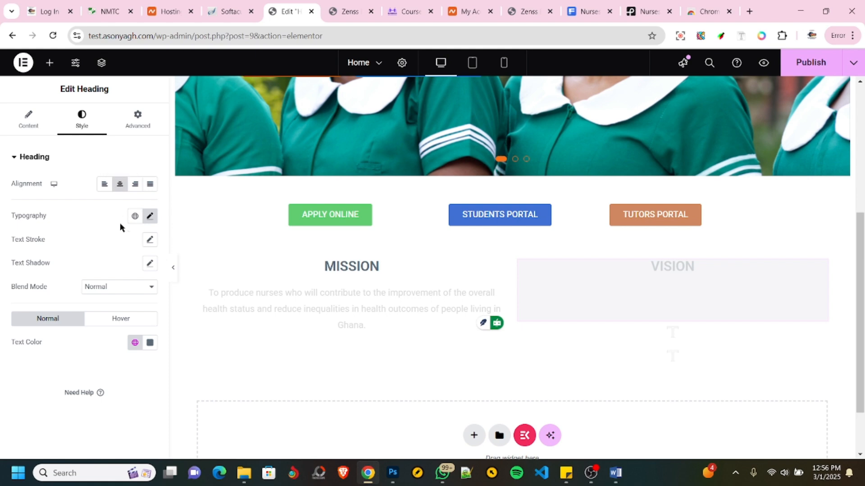
- Copy the OUR VISION paragraph from the NMTC site and return to the Elementor editor
{"action": "left_click", "coordinate": [111, 14]}
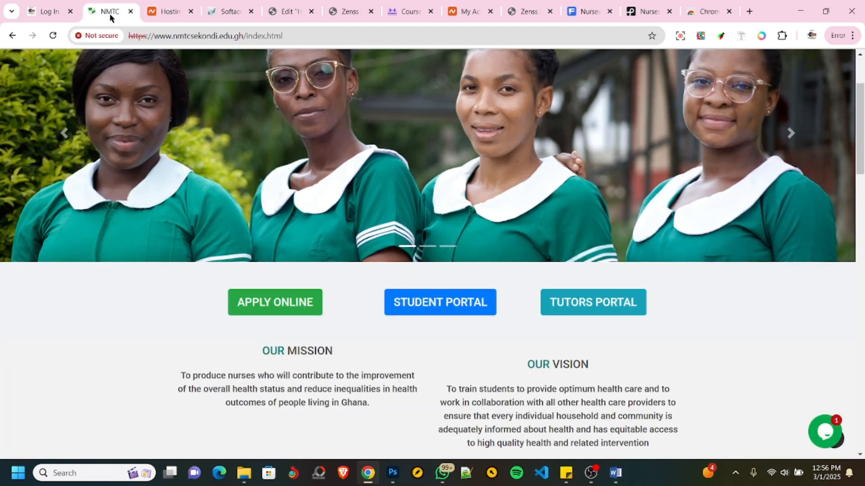
{"action": "scroll", "coordinate": [440, 352], "scroll_direction": "down", "scroll_amount": 1}
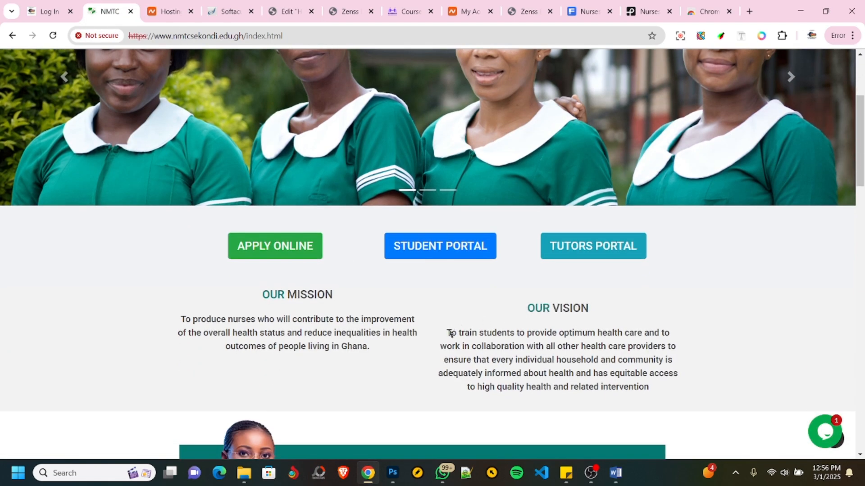
{"action": "left_click_drag", "start_coordinate": [447, 333], "coordinate": [681, 390]}
{"action": "key", "text": "ctrl+c"}
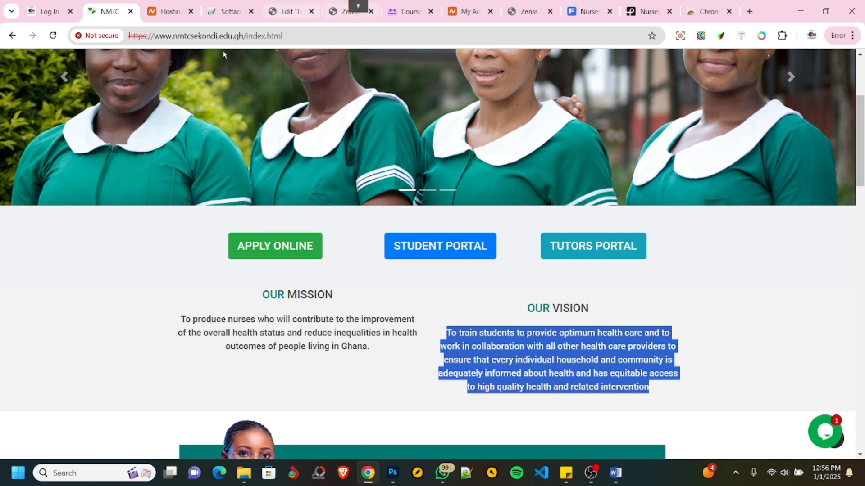
{"action": "left_click", "coordinate": [290, 12]}
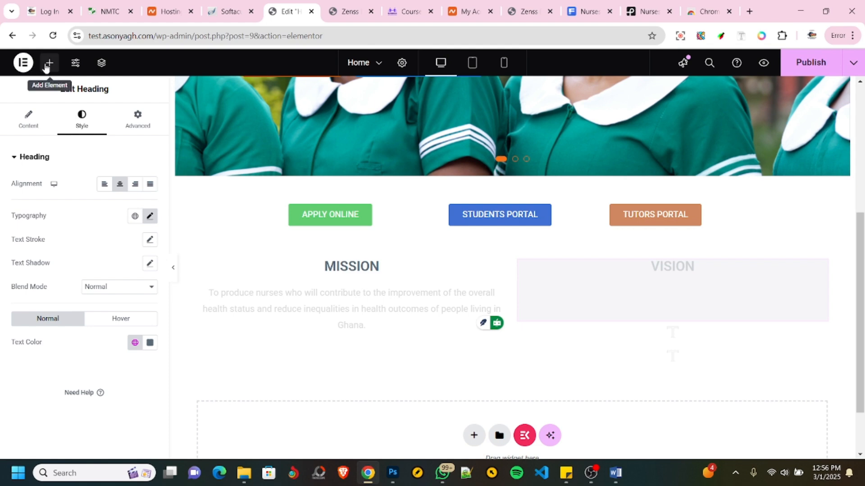
- Add a Text Editor widget below the VISION heading and replace its placeholder text with the copied vision paragraph
{"action": "left_click", "coordinate": [49, 62]}
{"action": "scroll", "coordinate": [56, 288], "scroll_direction": "down", "scroll_amount": 3}
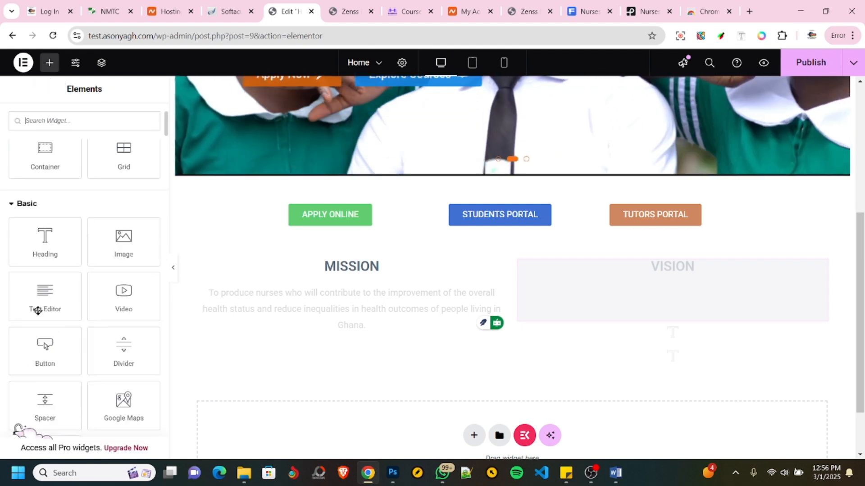
{"action": "left_click_drag", "start_coordinate": [56, 302], "coordinate": [664, 298]}
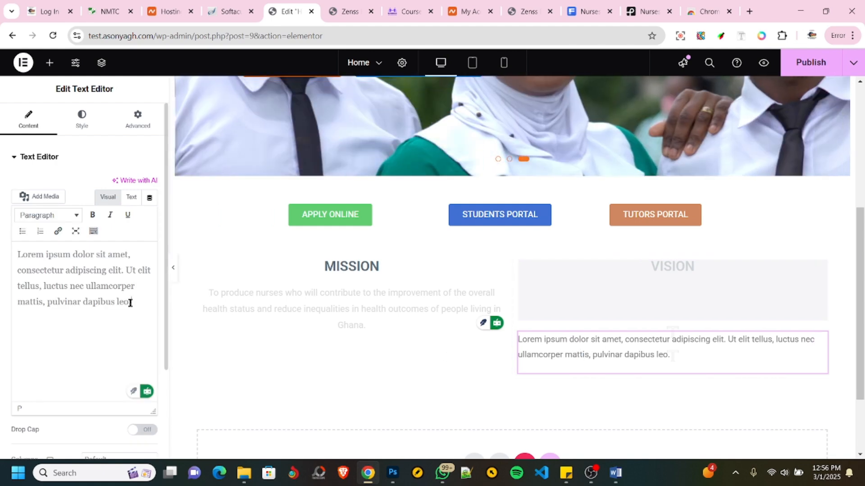
{"action": "key", "text": "ctrl+a"}
{"action": "key", "text": "ctrl+v"}
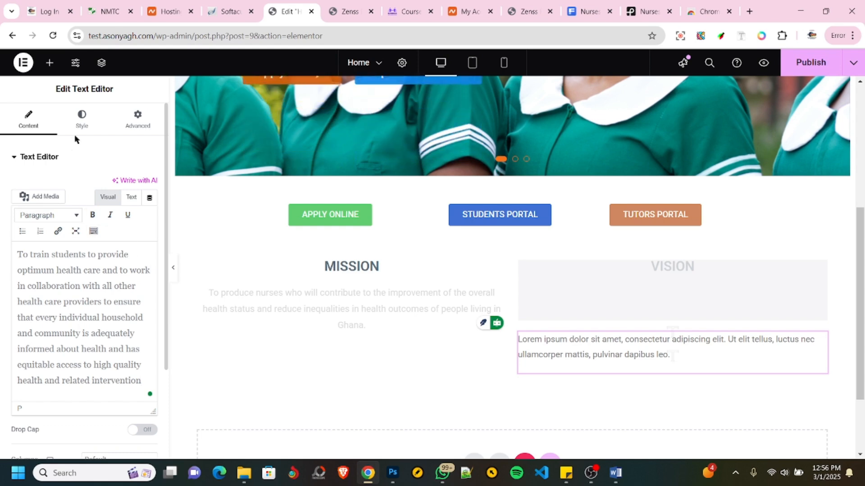
- Center-align the vision paragraph and publish the Home page
{"action": "left_click", "coordinate": [82, 118]}
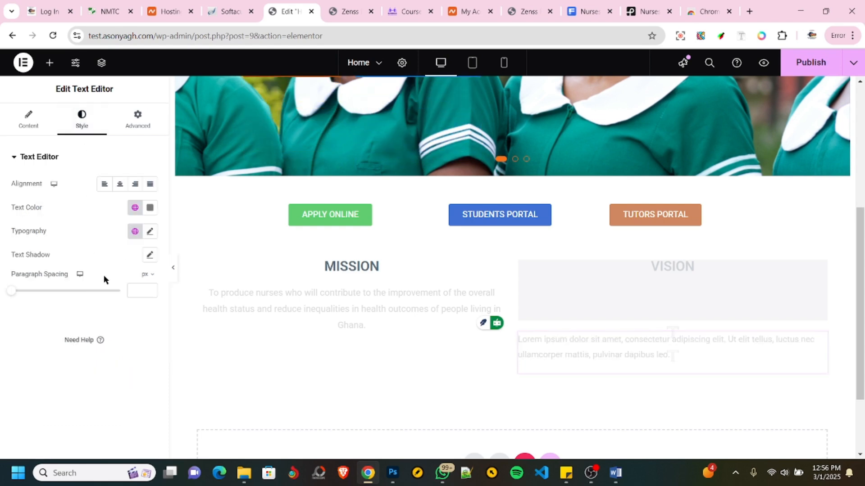
{"action": "left_click", "coordinate": [120, 187]}
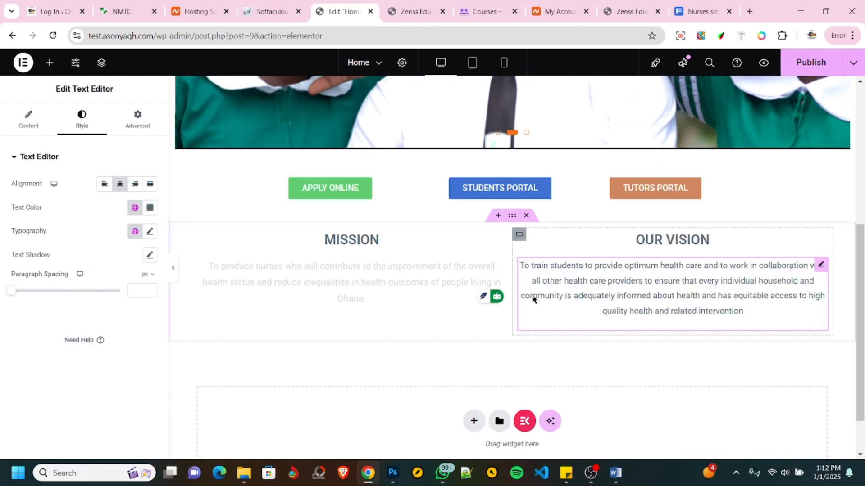
{"action": "scroll", "coordinate": [531, 299], "scroll_direction": "down", "scroll_amount": 1}
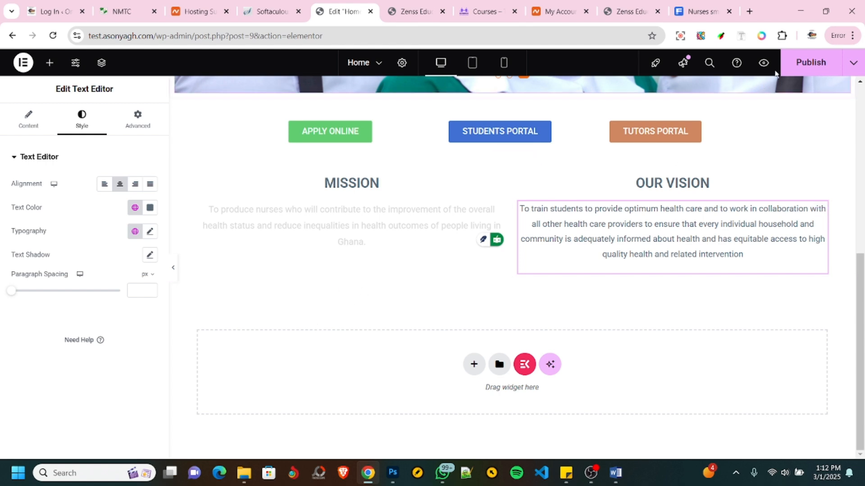
{"action": "left_click", "coordinate": [802, 71]}
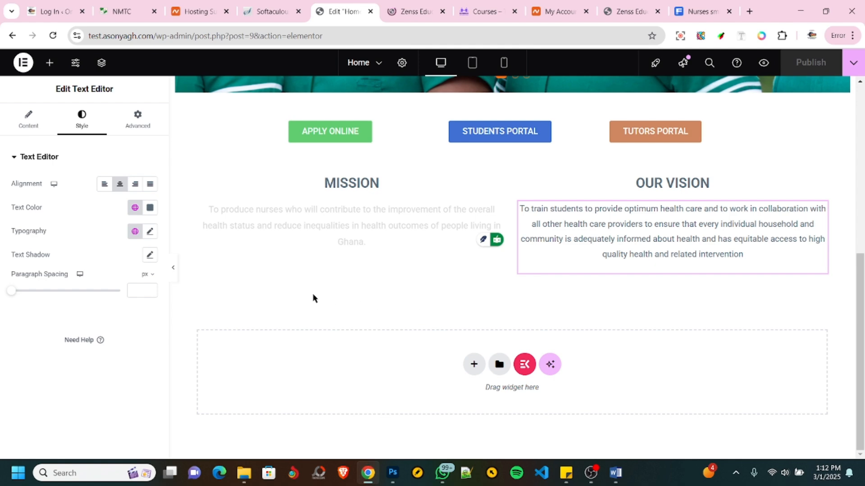
- Review the statistics section on the NMTC site and add a single-column Flexbox container below the Mission and Vision section
{"action": "left_click", "coordinate": [133, 17]}
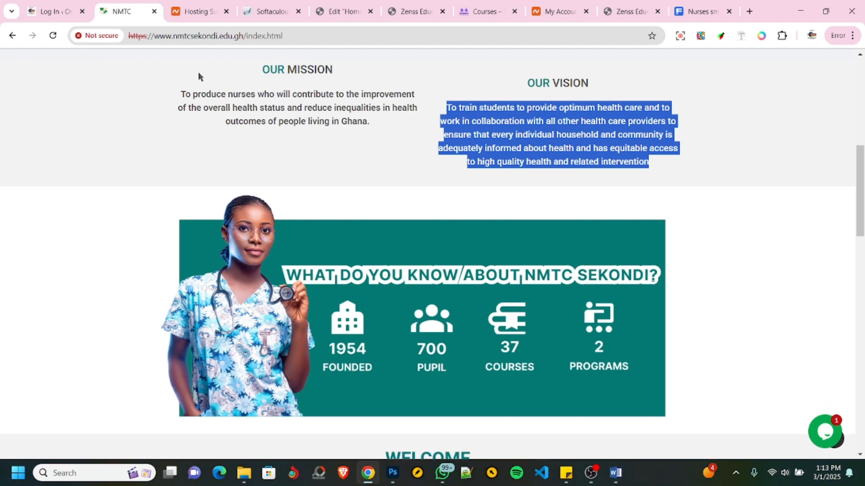
{"action": "left_click", "coordinate": [345, 11]}
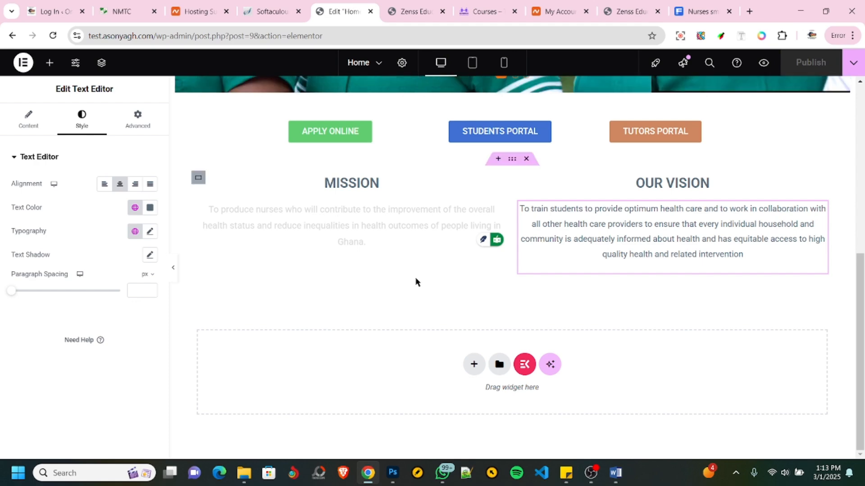
{"action": "left_click", "coordinate": [473, 365]}
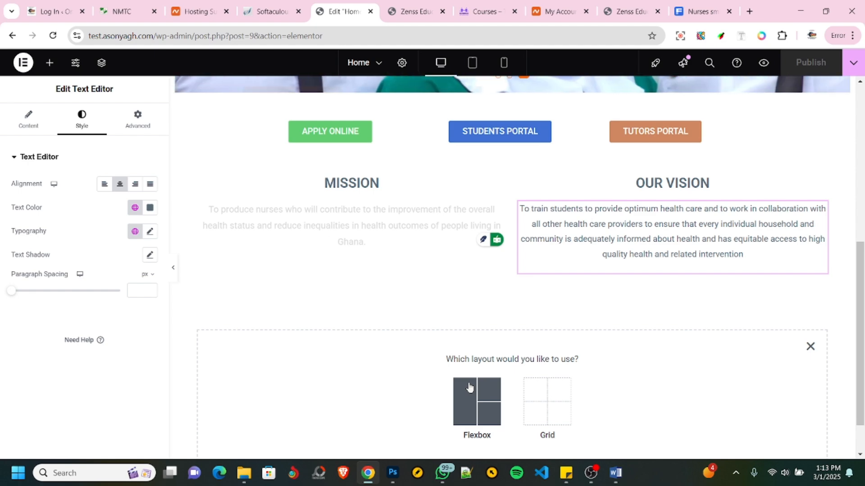
{"action": "left_click", "coordinate": [115, 11]}
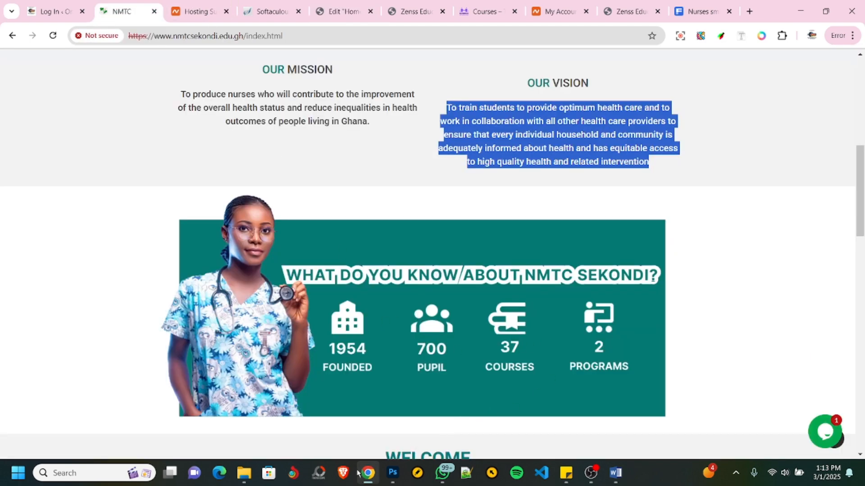
{"action": "mouse_move", "coordinate": [349, 473]}
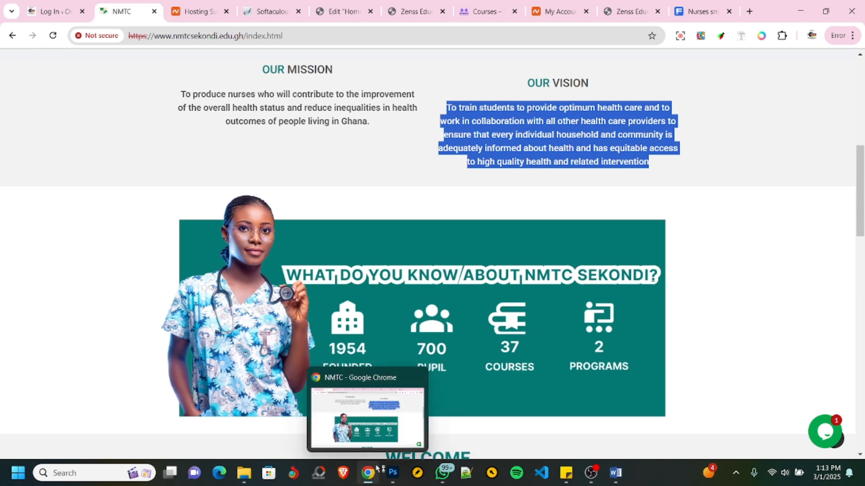
{"action": "left_click", "coordinate": [337, 10]}
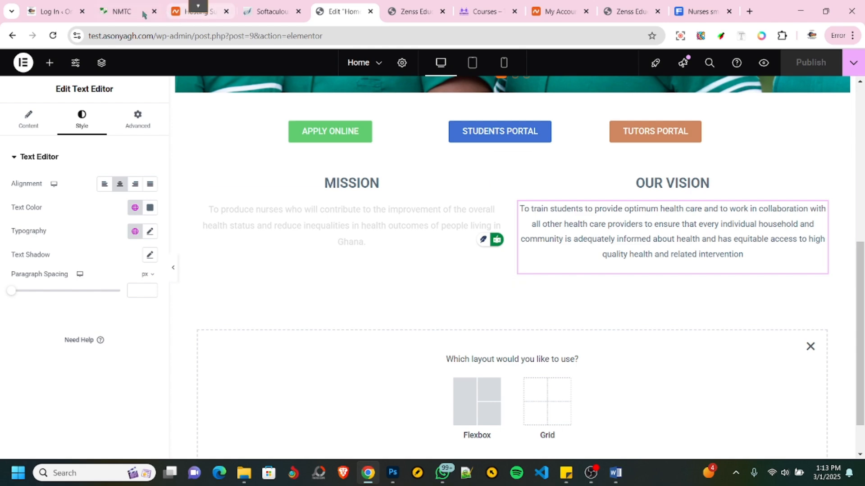
{"action": "left_click", "coordinate": [120, 15]}
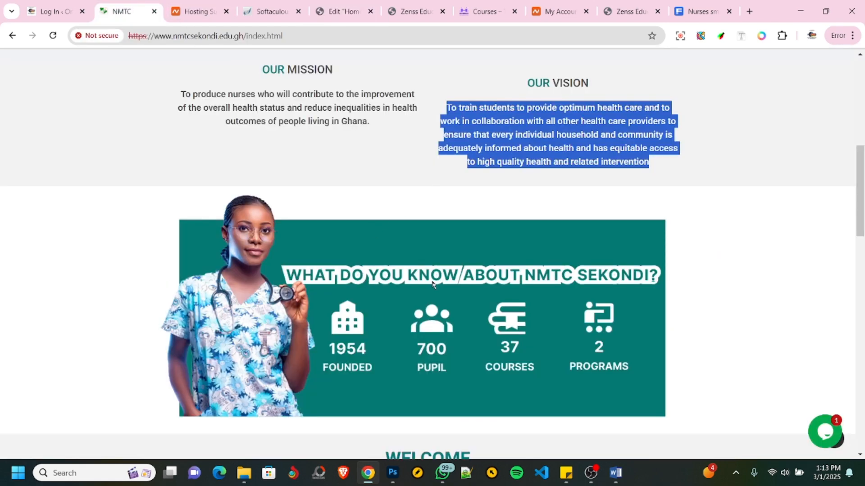
{"action": "left_click", "coordinate": [329, 12]}
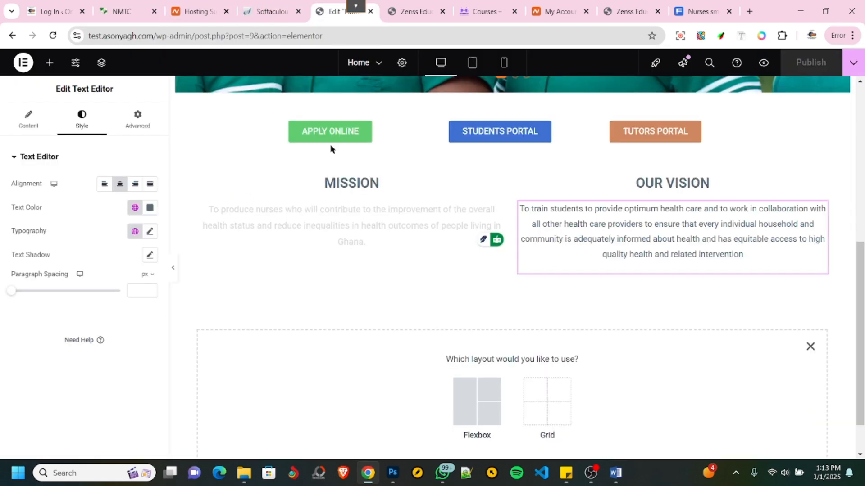
{"action": "left_click", "coordinate": [464, 405]}
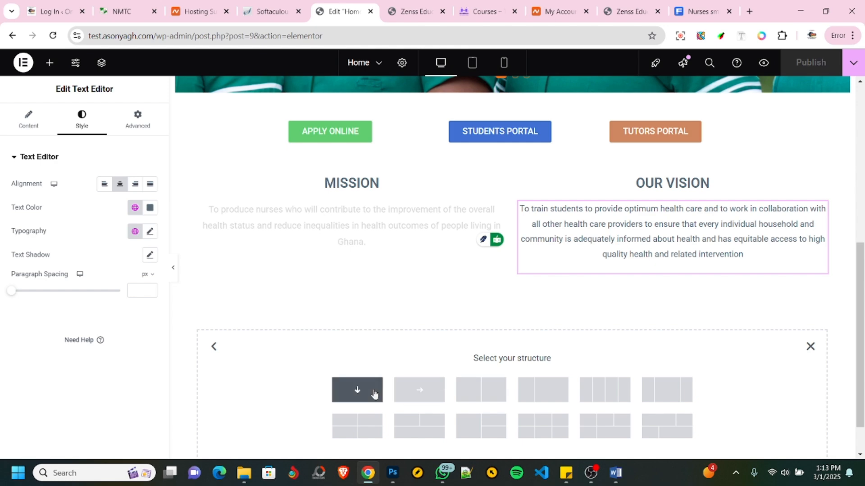
{"action": "left_click", "coordinate": [374, 394]}
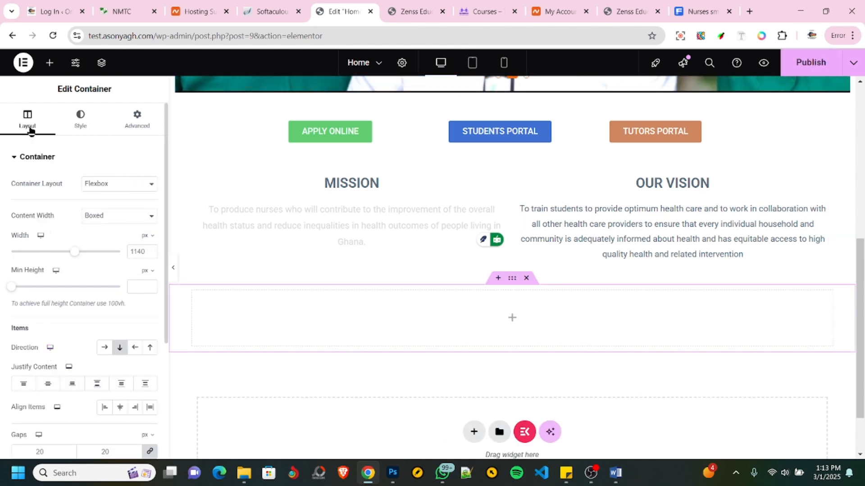
- Add a center-aligned Heading widget titled About Us to the new container
{"action": "left_click", "coordinate": [49, 63]}
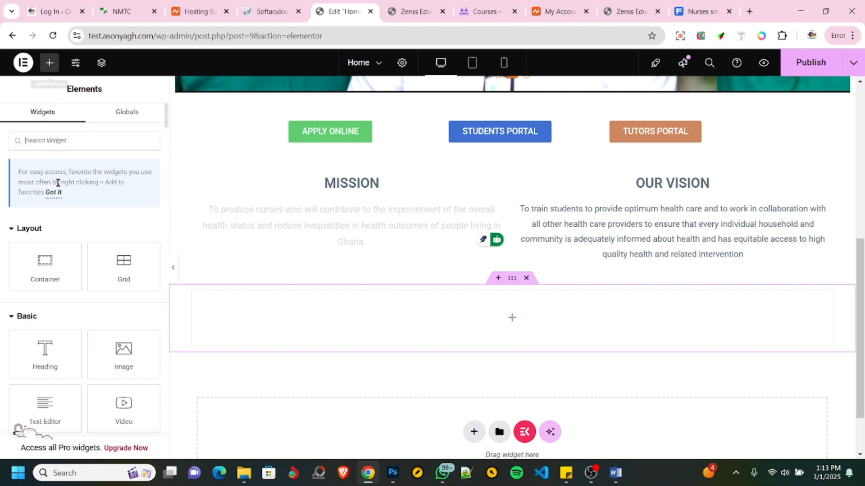
{"action": "left_click_drag", "start_coordinate": [46, 355], "coordinate": [531, 327]}
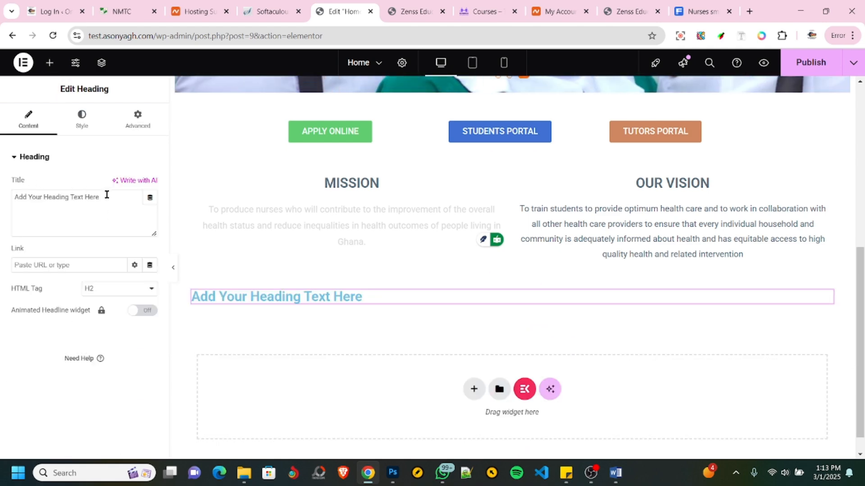
{"action": "left_click_drag", "start_coordinate": [107, 194], "coordinate": [0, 189]}
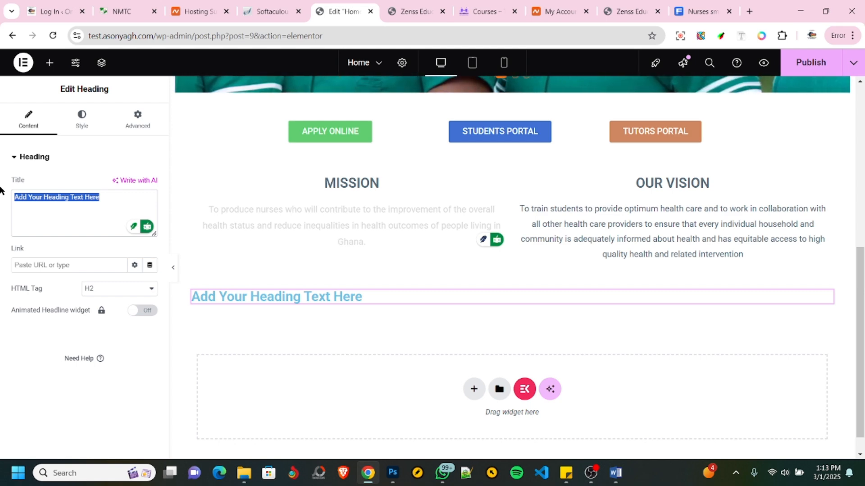
{"action": "type", "text": "About"}
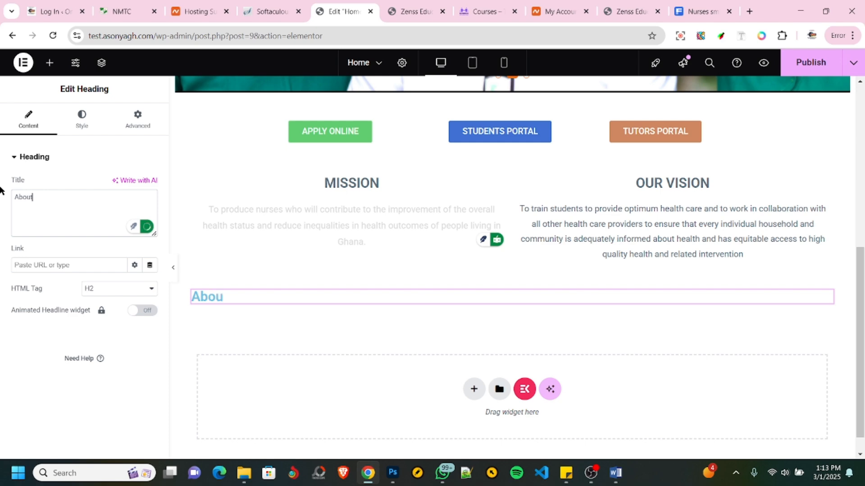
{"action": "type", "text": " Us"}
{"action": "left_click", "coordinate": [80, 126]}
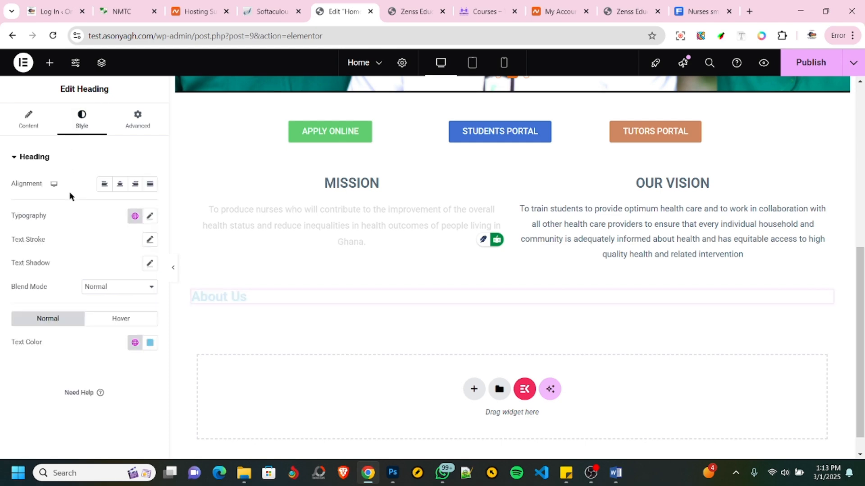
{"action": "left_click", "coordinate": [120, 185]}
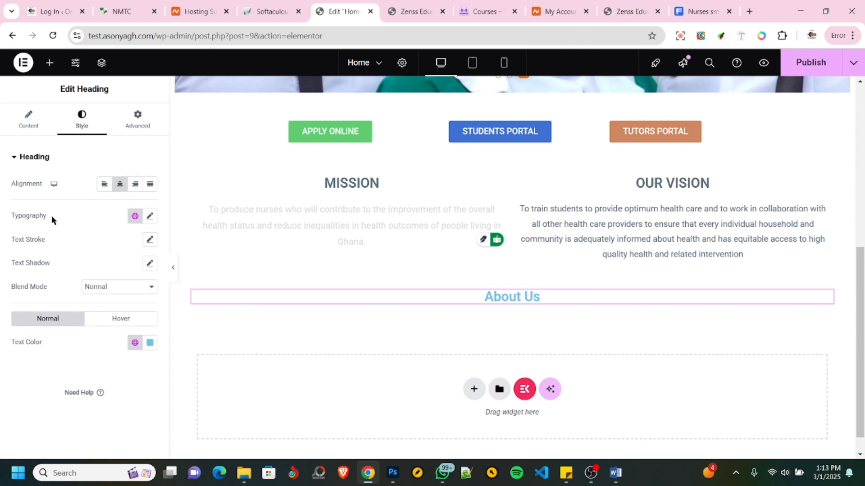
- Change the new heading's title to What Do You Know About Us!
{"action": "left_click", "coordinate": [21, 120]}
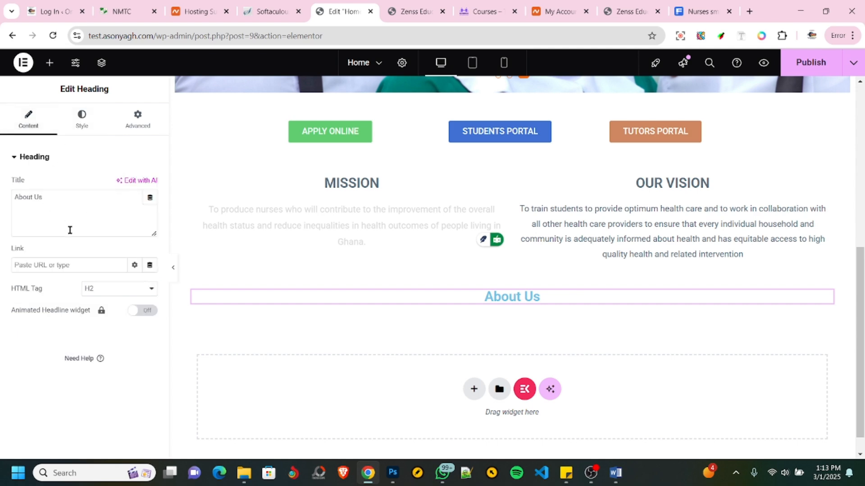
{"action": "left_click_drag", "start_coordinate": [52, 200], "coordinate": [1, 200]}
{"action": "type", "text": "Wa"}
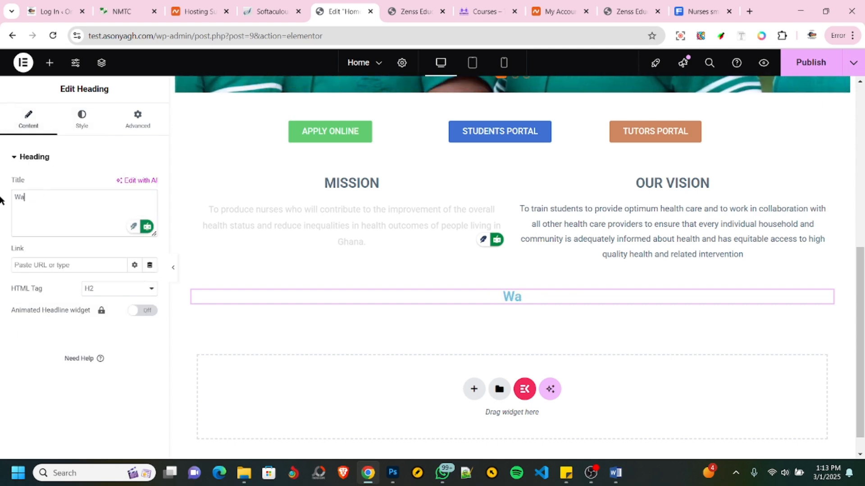
{"action": "key", "text": "BackSpace"}
{"action": "type", "text": "hat Do"}
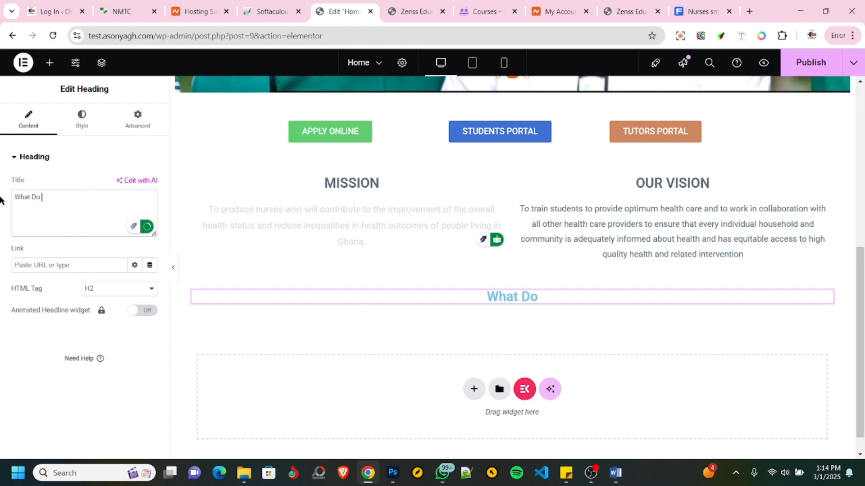
{"action": "type", "text": " You Know"}
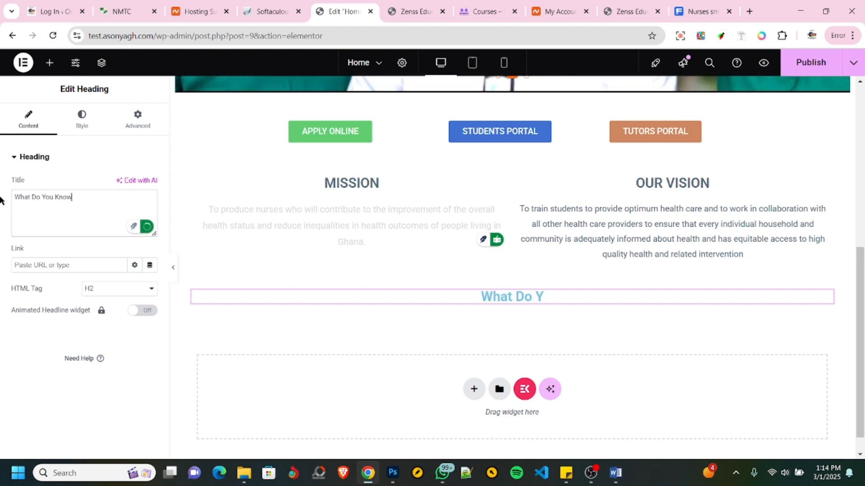
{"action": "type", "text": " About Us!"}
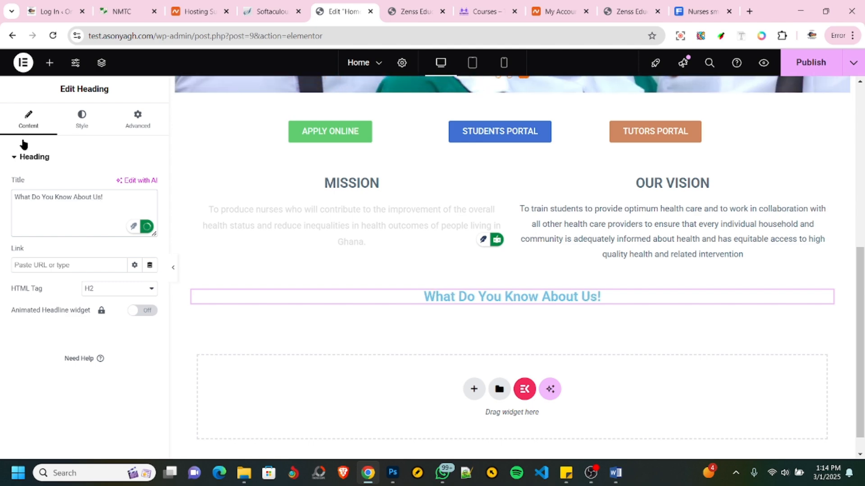
- Apply the global color TEXT COLOR to the What Do You Know About Us! heading
{"action": "left_click", "coordinate": [82, 119]}
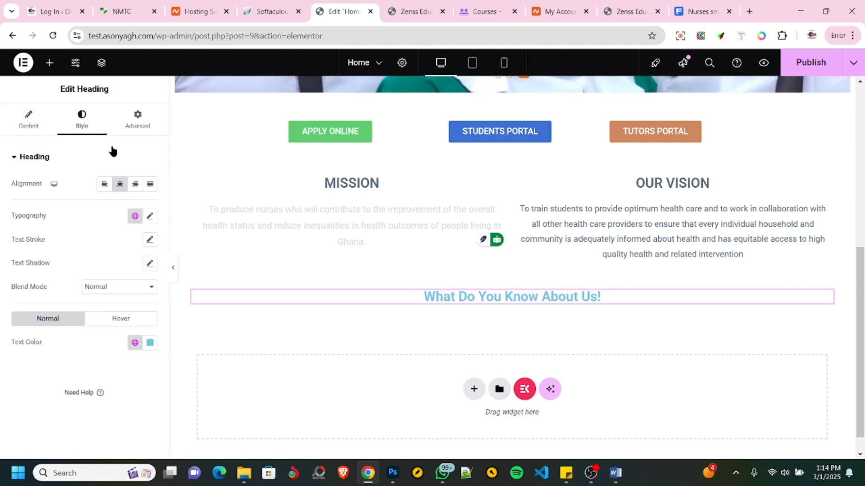
{"action": "left_click", "coordinate": [135, 343]}
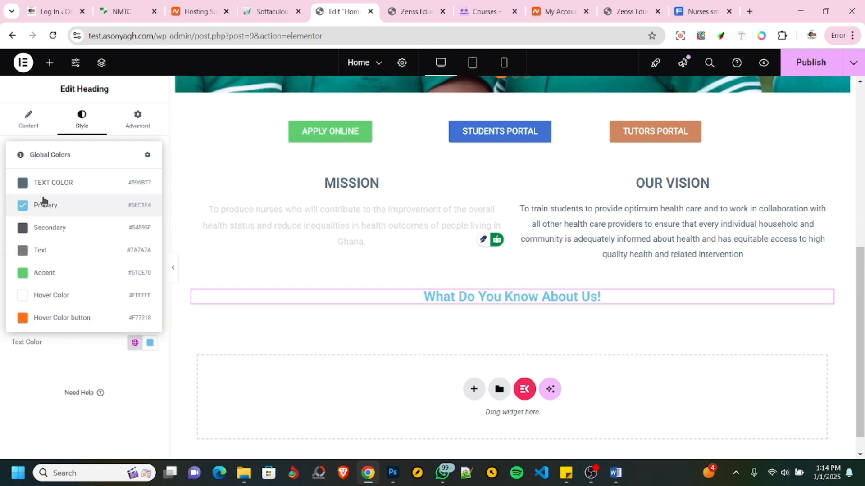
{"action": "left_click", "coordinate": [40, 182]}
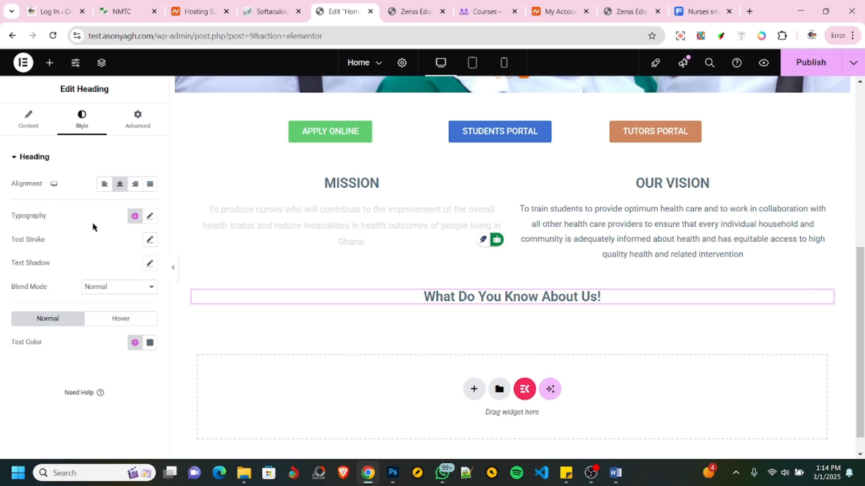
- Try the Underline text decoration on the What Do You Know About Us! heading, then set the decoration to None
{"action": "left_click", "coordinate": [151, 218]}
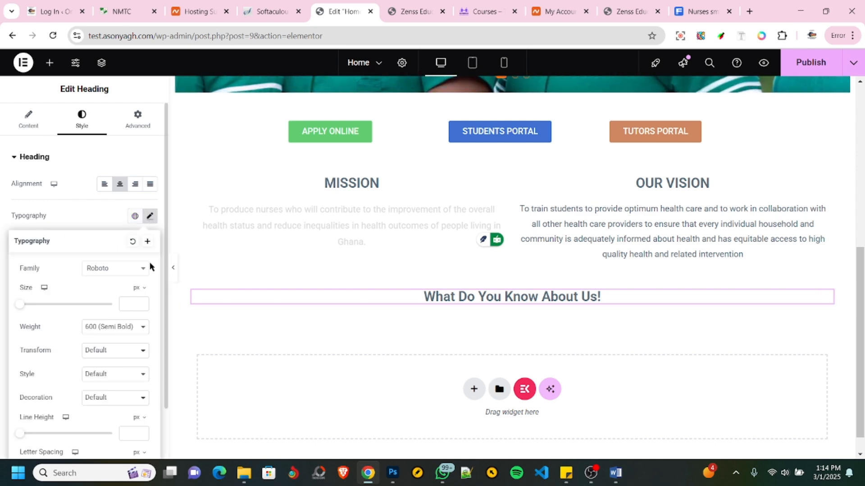
{"action": "left_click", "coordinate": [101, 398]}
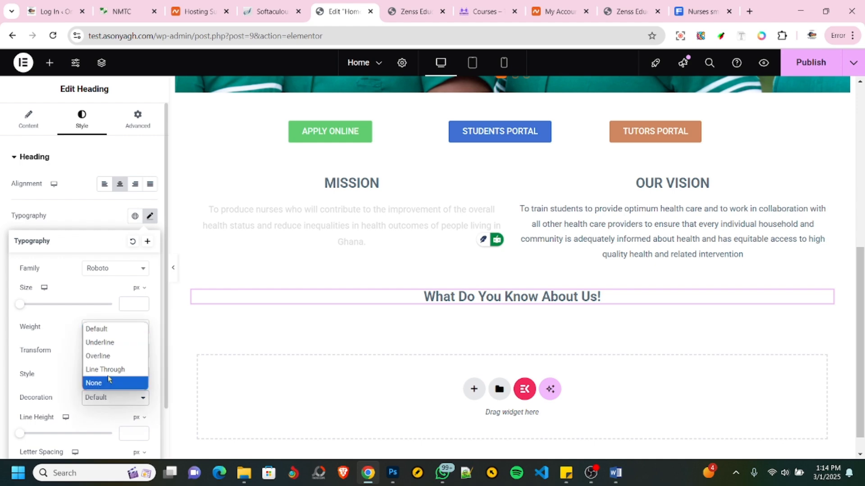
{"action": "left_click", "coordinate": [99, 343]}
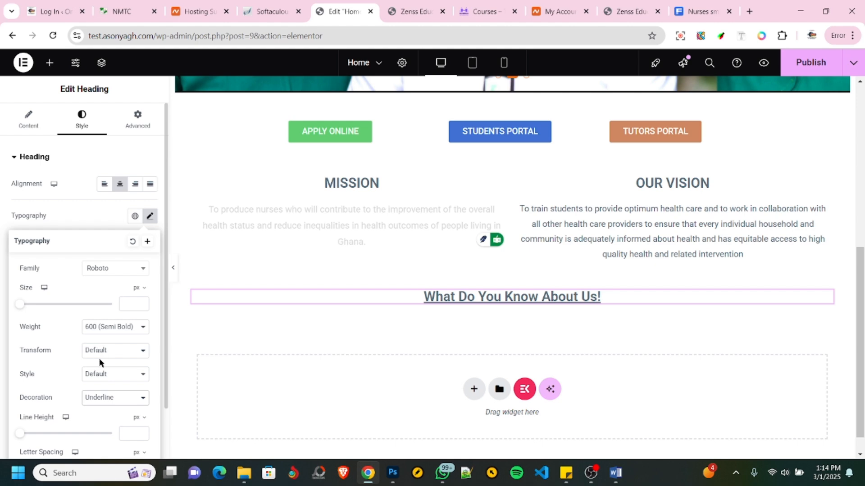
{"action": "left_click", "coordinate": [109, 400]}
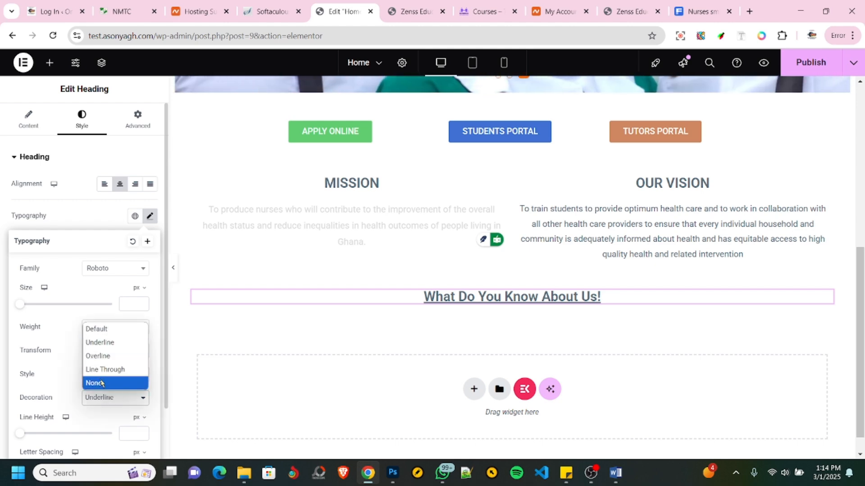
{"action": "left_click", "coordinate": [102, 384]}
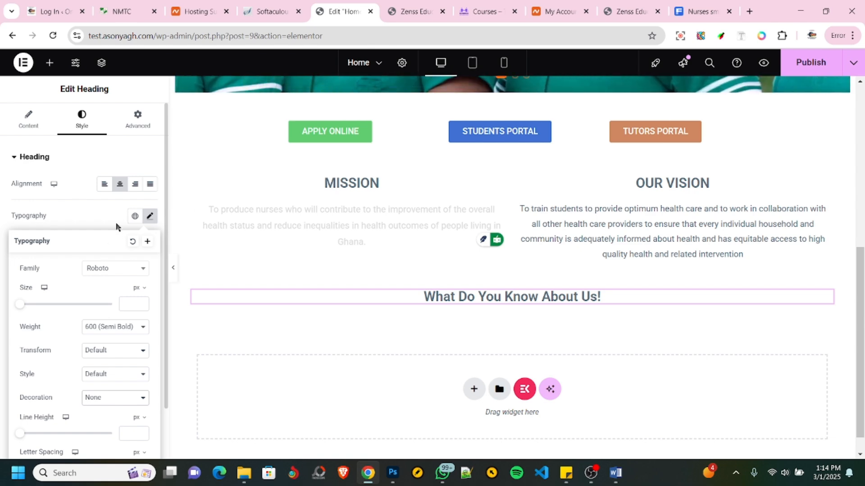
- Add a Divider widget directly below the What Do You Know About Us! heading
{"action": "left_click", "coordinate": [32, 121]}
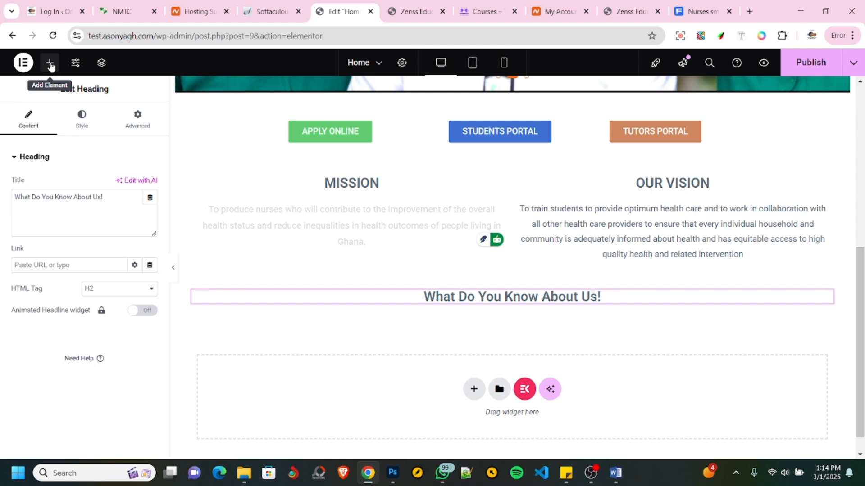
{"action": "left_click", "coordinate": [50, 65]}
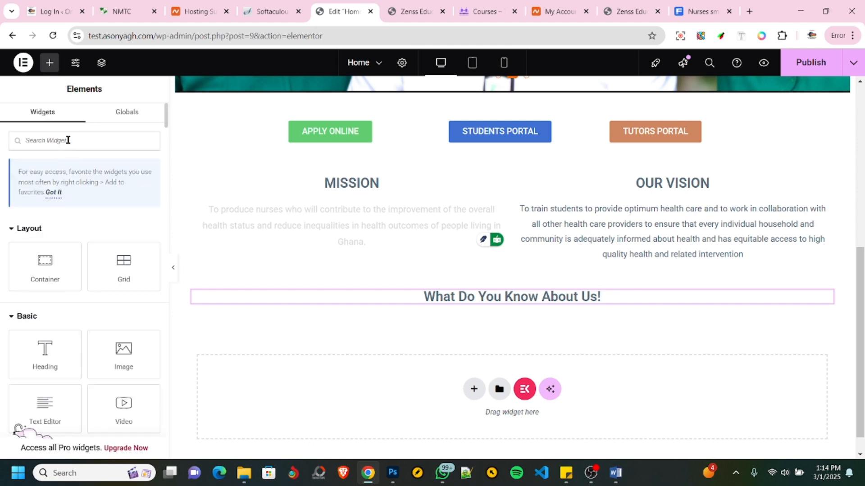
{"action": "type", "text": "divid"}
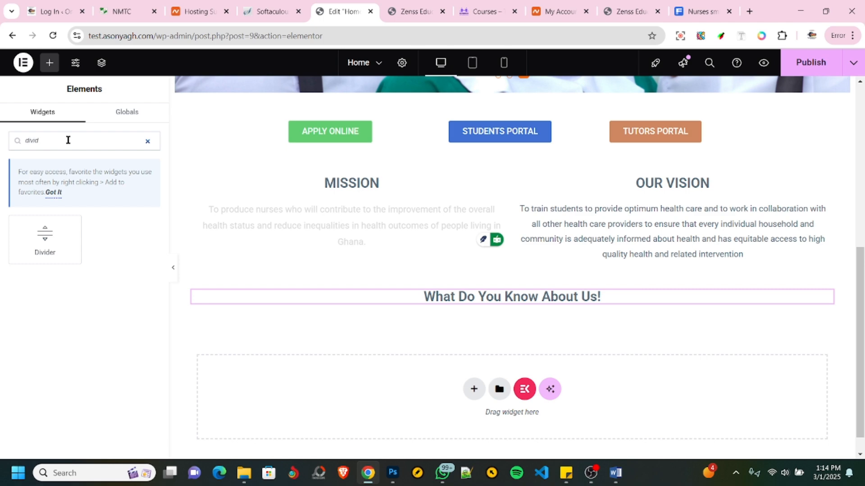
{"action": "left_click_drag", "start_coordinate": [45, 234], "coordinate": [537, 302]}
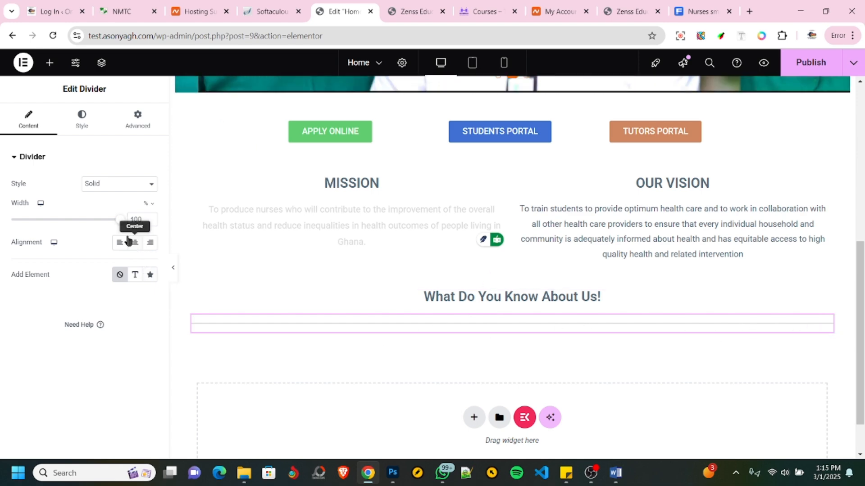
- Center the divider and reduce its width to 12%
{"action": "left_click_drag", "start_coordinate": [120, 223], "coordinate": [101, 220]}
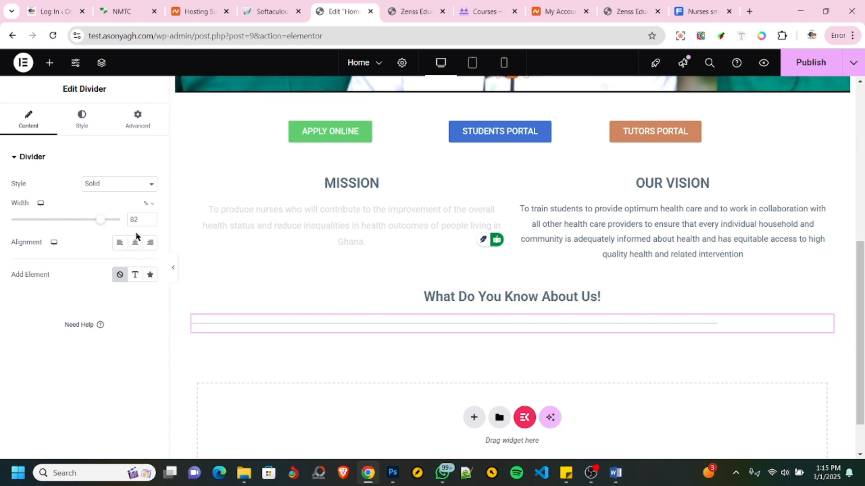
{"action": "left_click", "coordinate": [134, 243]}
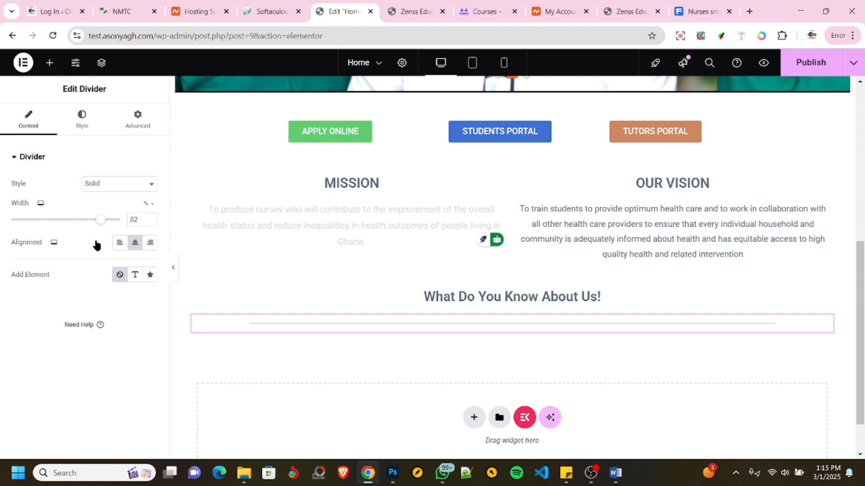
{"action": "left_click_drag", "start_coordinate": [100, 219], "coordinate": [26, 207]}
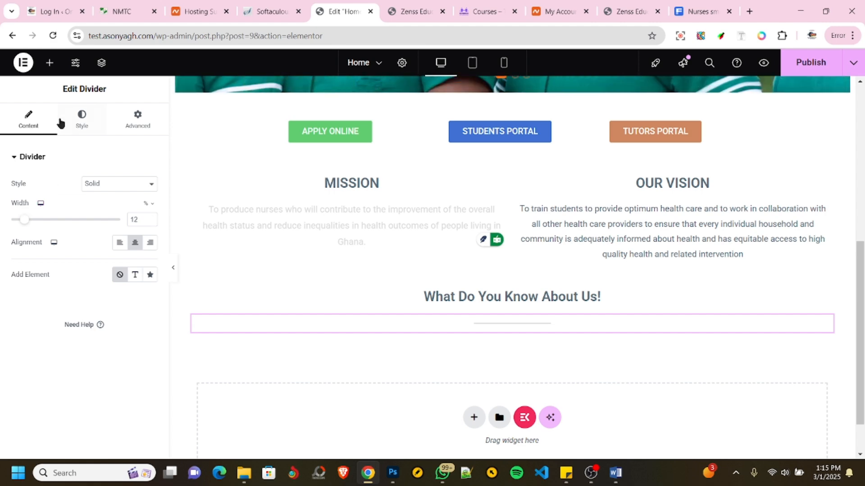
- Set the divider's line weight to 2 px
{"action": "left_click", "coordinate": [81, 124]}
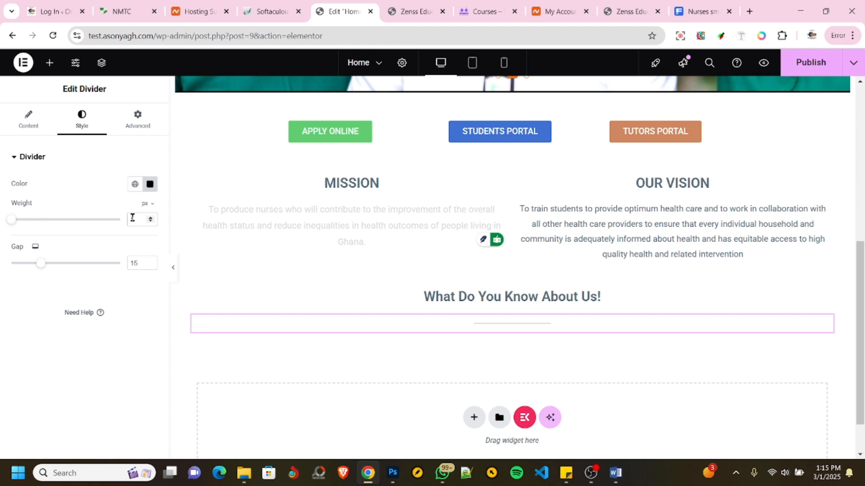
{"action": "left_click", "coordinate": [133, 218]}
{"action": "type", "text": "2"}
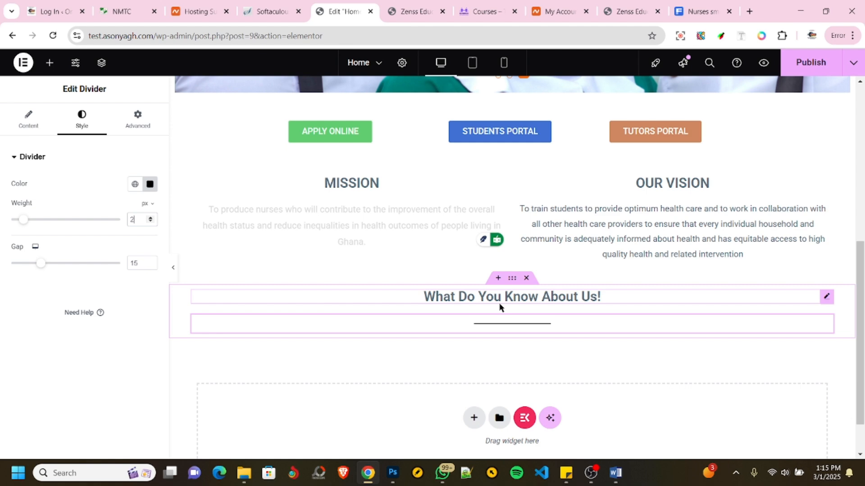
- Unlink the divider's margin values and set its top margin to -30 px
{"action": "left_click", "coordinate": [139, 128]}
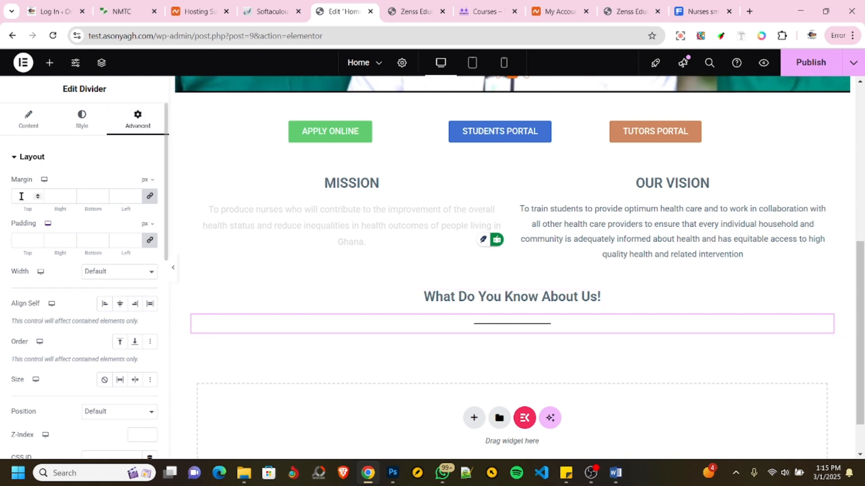
{"action": "left_click", "coordinate": [150, 197]}
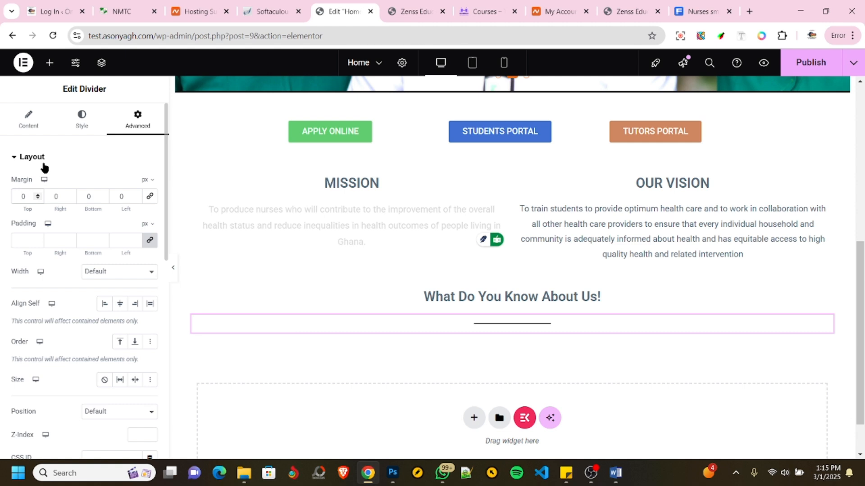
{"action": "type", "text": "-"}
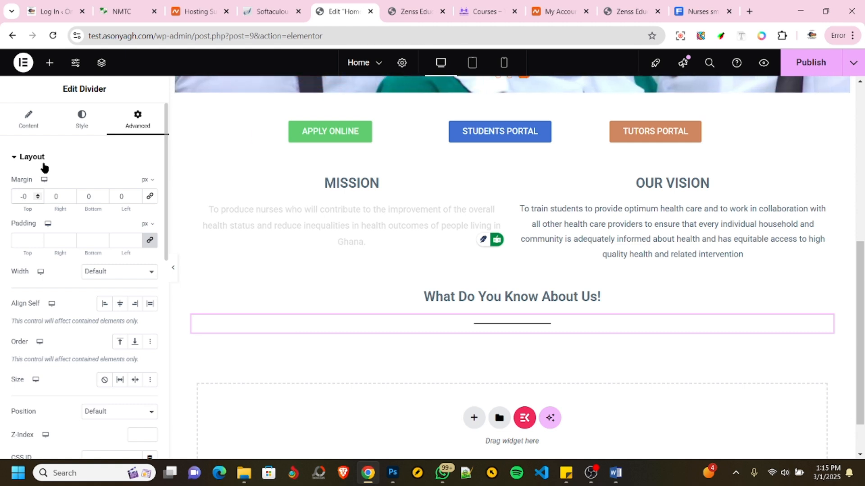
{"action": "type", "text": "5"}
{"action": "key", "text": "BackSpace"}
{"action": "key", "text": "BackSpace"}
{"action": "type", "text": "-3"}
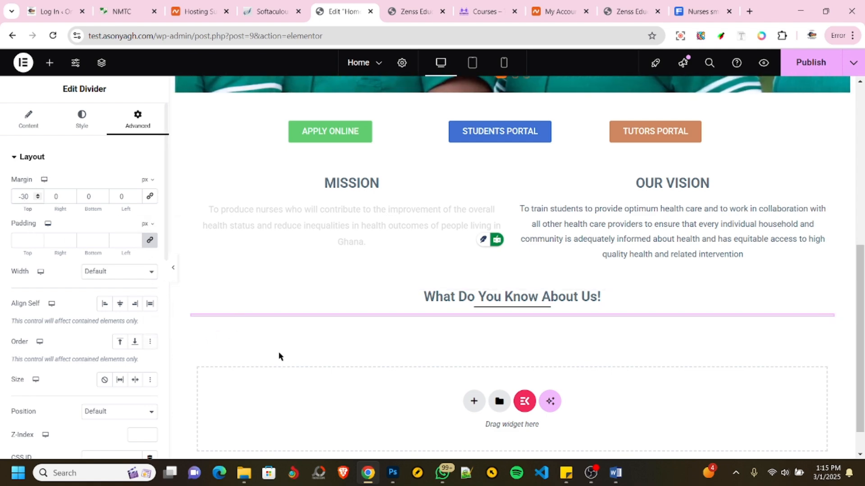
- Check the statistics section on the NMTC site and add a four-column Flexbox container below the divider on the Home page
{"action": "left_click", "coordinate": [114, 14]}
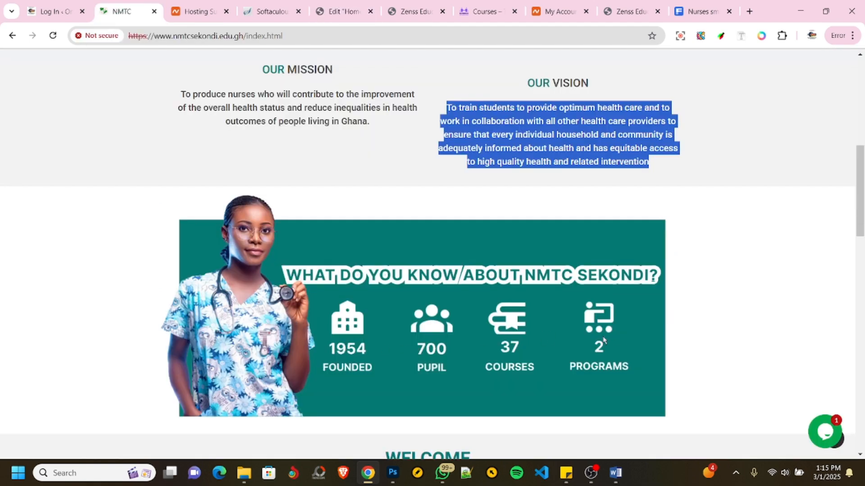
{"action": "left_click", "coordinate": [341, 11]}
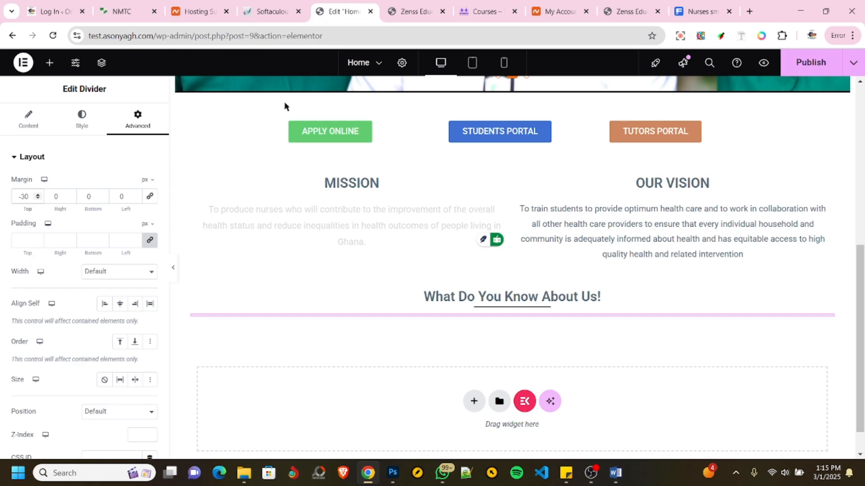
{"action": "left_click", "coordinate": [50, 64]}
{"action": "left_click", "coordinate": [474, 401]}
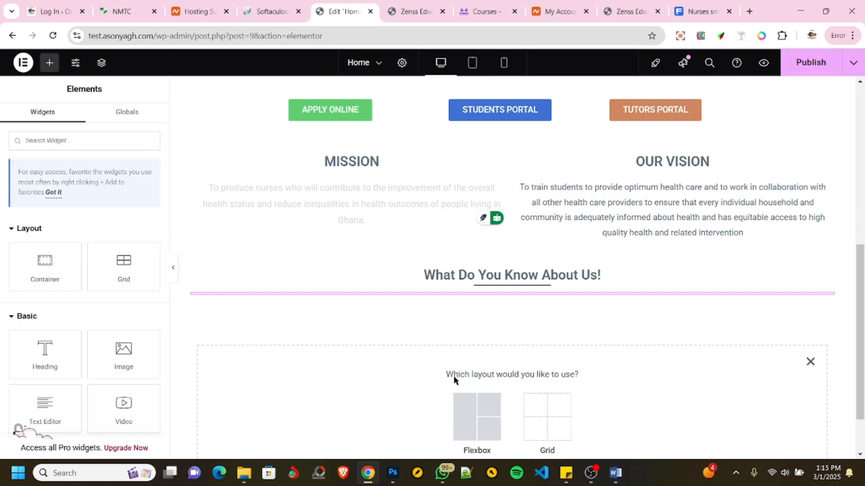
{"action": "left_click", "coordinate": [476, 353]}
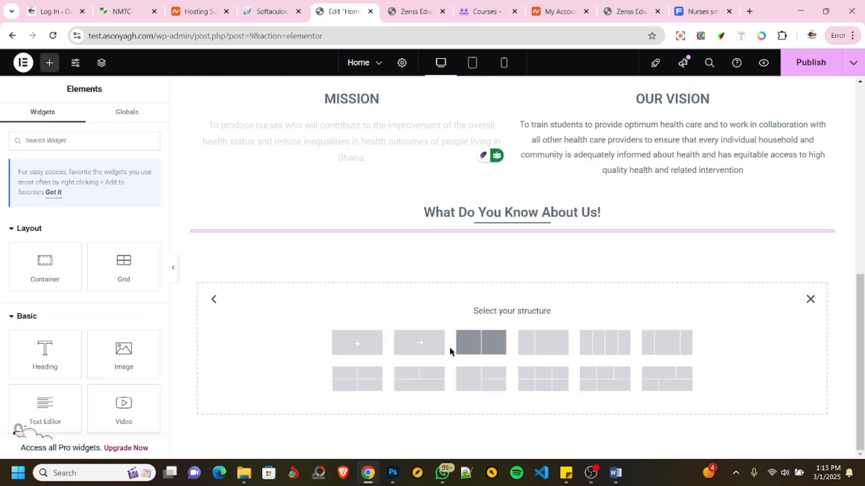
{"action": "left_click", "coordinate": [605, 348]}
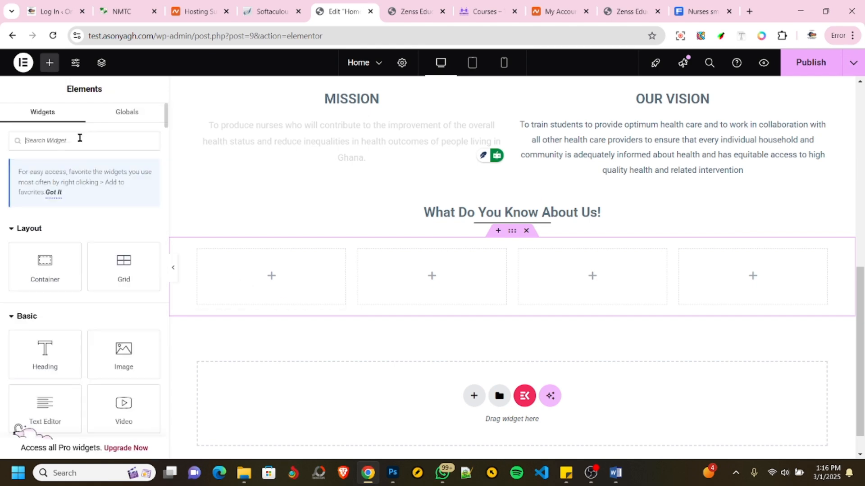
- Add a Counter widget to the first column and set its ending number to 1957
{"action": "type", "text": "count"}
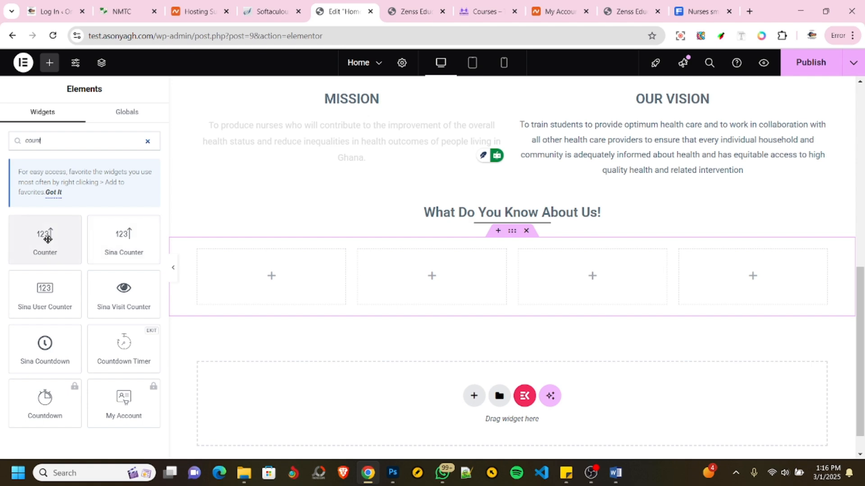
{"action": "left_click_drag", "start_coordinate": [44, 237], "coordinate": [264, 271]}
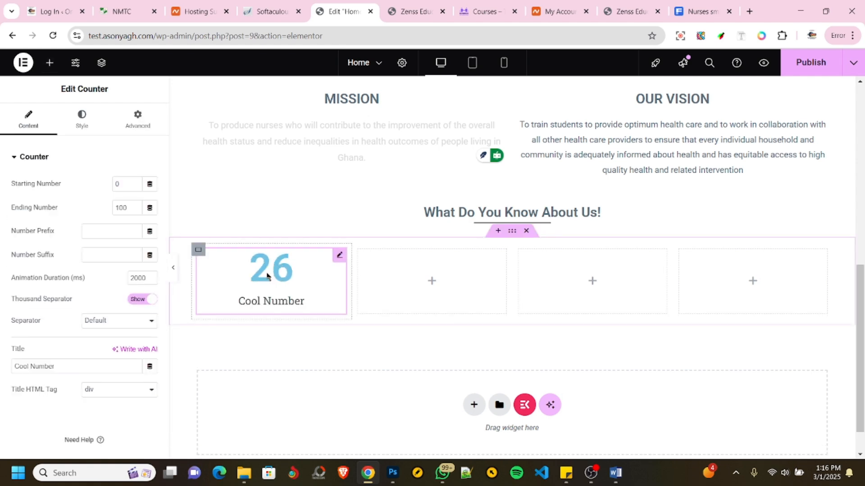
{"action": "left_click", "coordinate": [122, 11]}
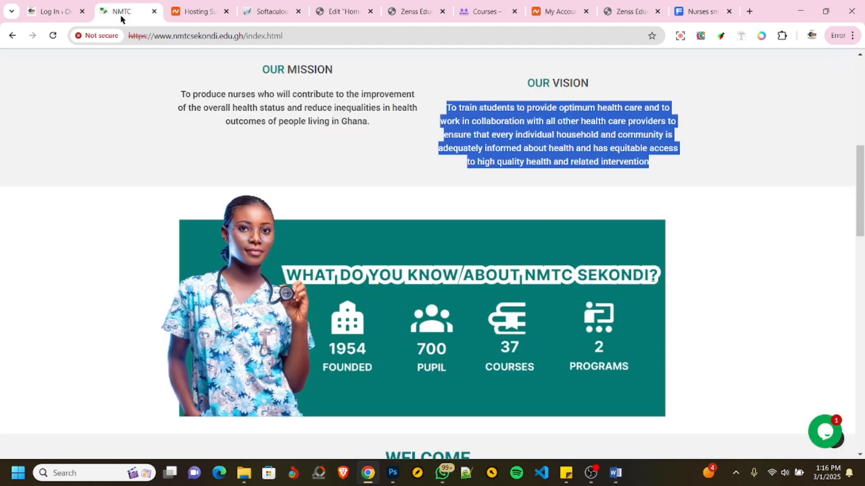
{"action": "left_click", "coordinate": [356, 11]}
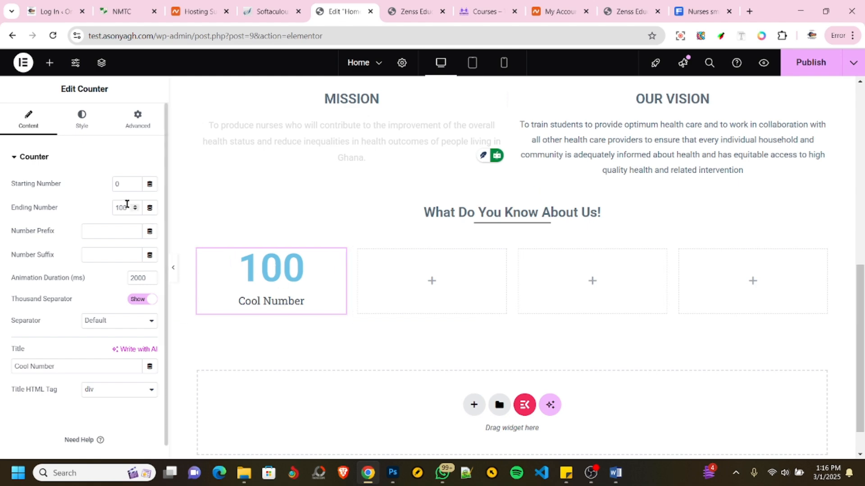
{"action": "type", "text": "195"}
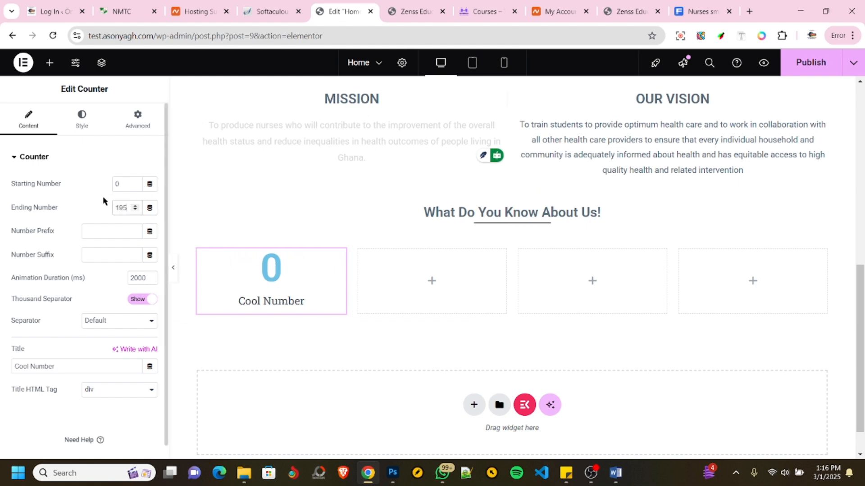
{"action": "type", "text": "7"}
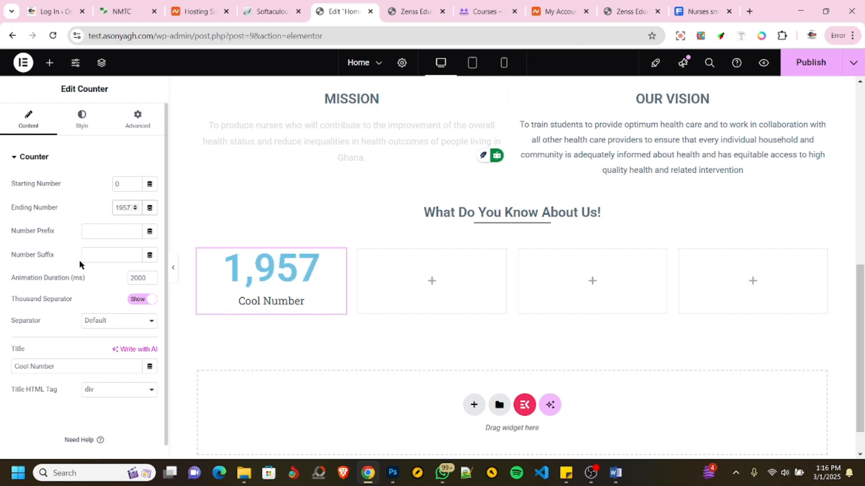
- Hide the counter's thousand separator and change its title to Year Founded
{"action": "left_click", "coordinate": [131, 305]}
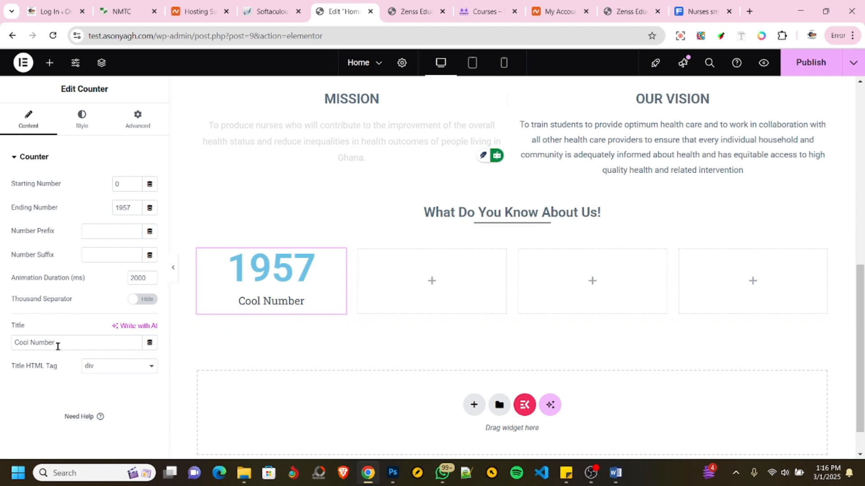
{"action": "left_click_drag", "start_coordinate": [57, 343], "coordinate": [0, 343]}
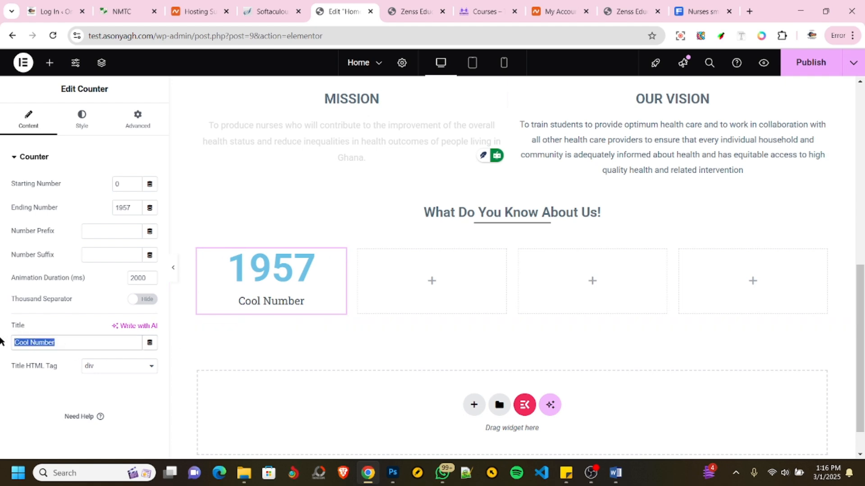
{"action": "type", "text": "Yeqar"}
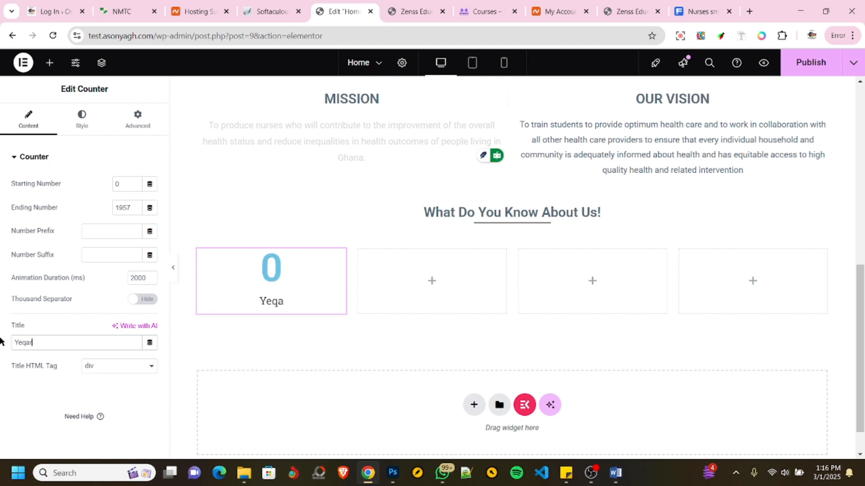
{"action": "key", "text": "BackSpace"}
{"action": "key", "text": "BackSpace"}
{"action": "key", "text": "BackSpace"}
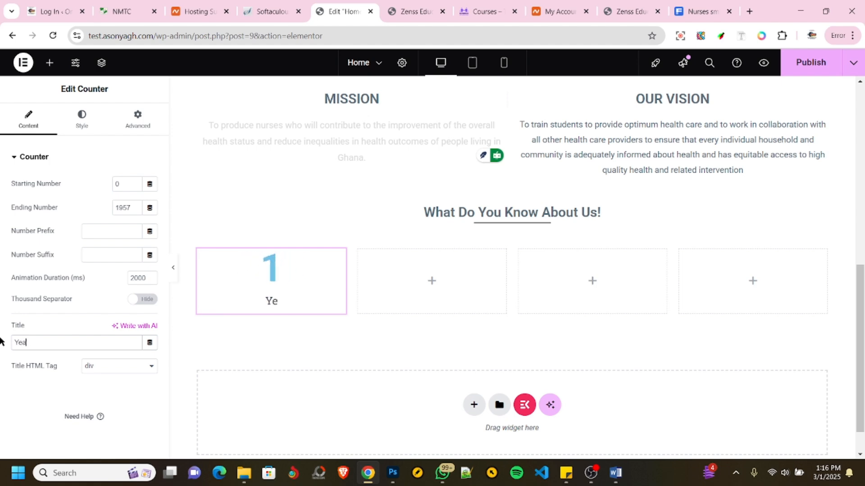
{"action": "type", "text": "ar F"}
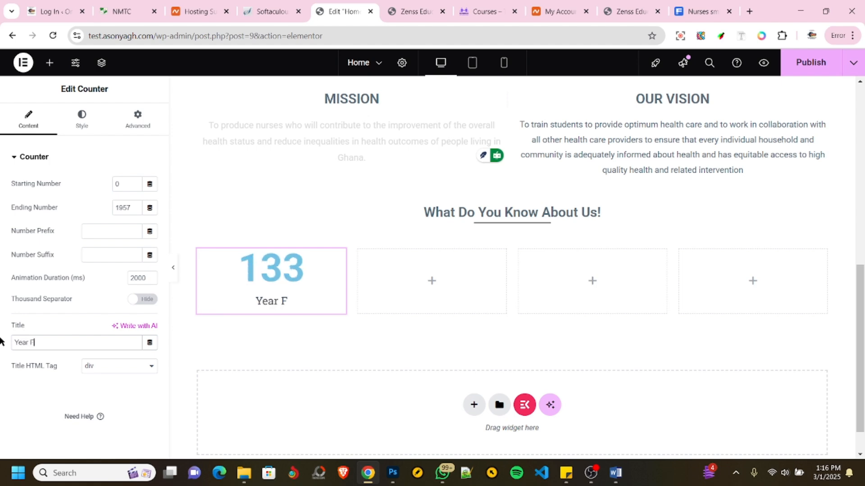
{"action": "type", "text": "ounded"}
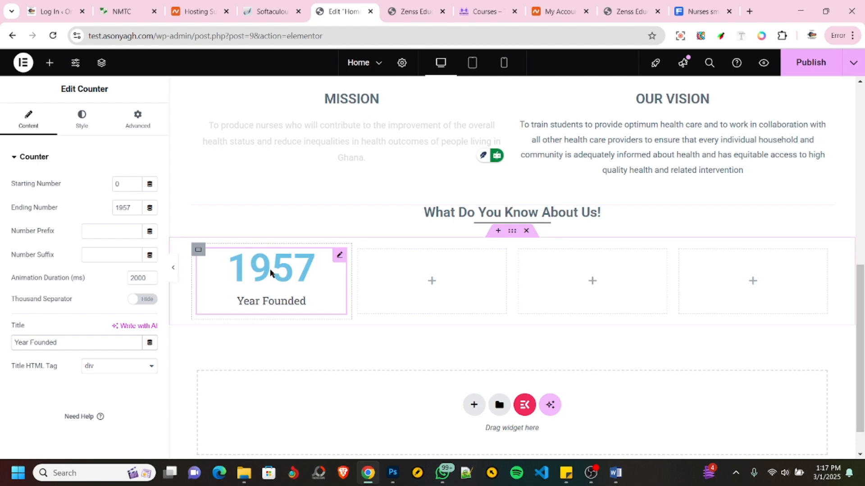
- Apply the global color TEXT COLOR to the Year Founded counter's number
{"action": "left_click", "coordinate": [77, 124]}
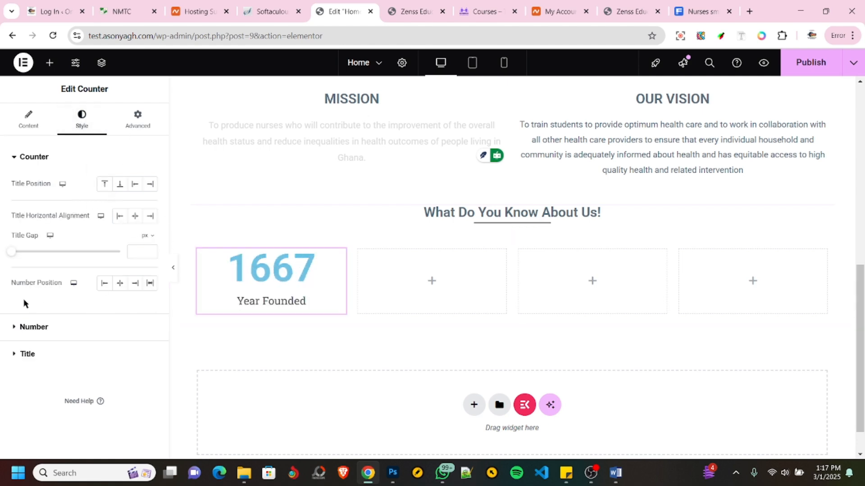
{"action": "left_click", "coordinate": [39, 331]}
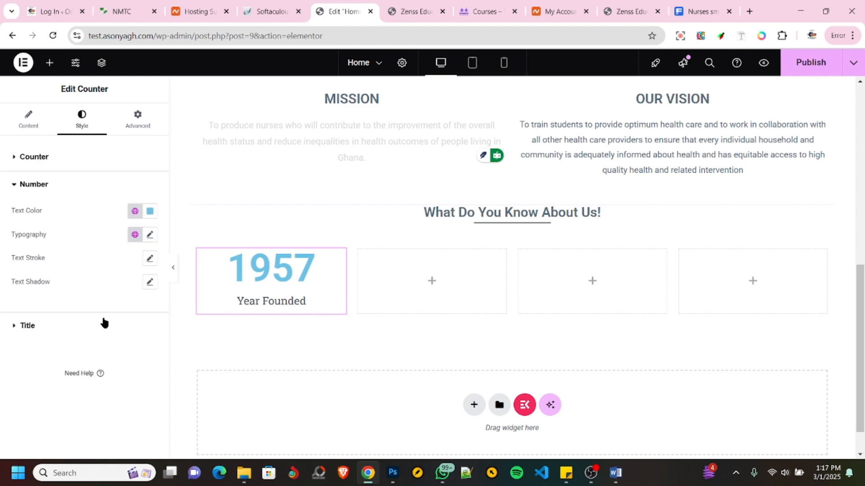
{"action": "left_click", "coordinate": [134, 212]}
{"action": "left_click", "coordinate": [56, 264]}
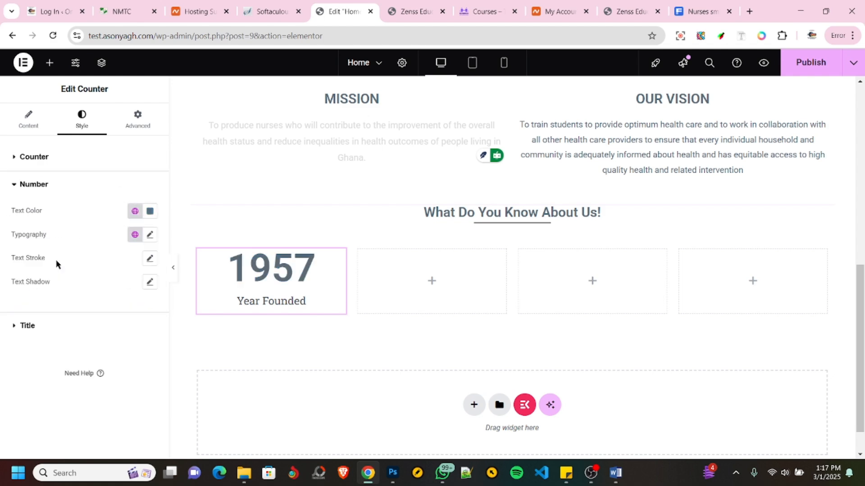
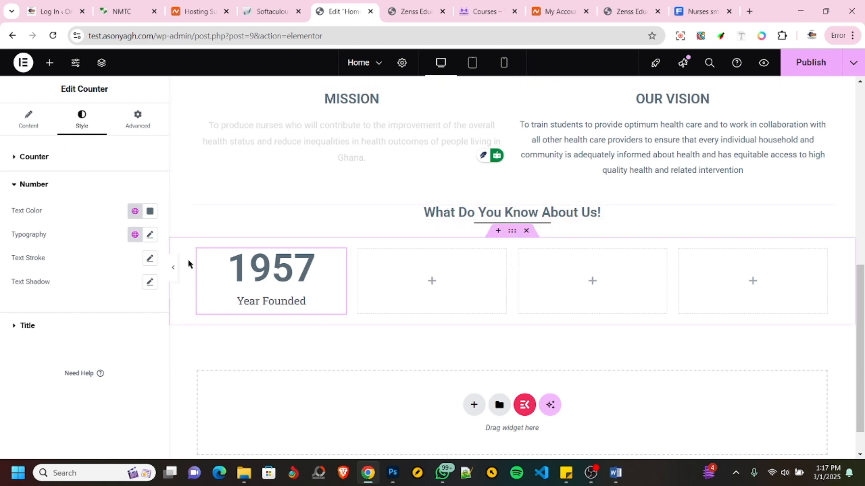
- Try pasting a copy of the first column's container, including its Year Founded counter, into the second column
{"action": "left_click", "coordinate": [199, 251]}
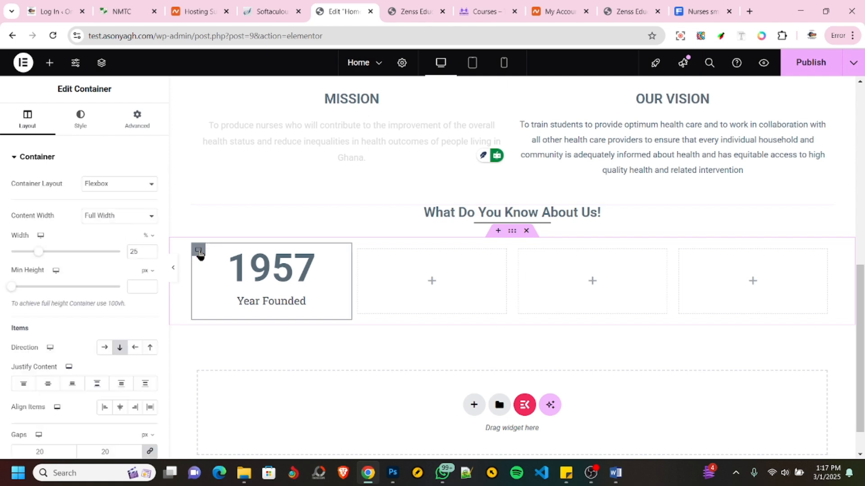
{"action": "right_click", "coordinate": [199, 255]}
{"action": "left_click", "coordinate": [216, 234]}
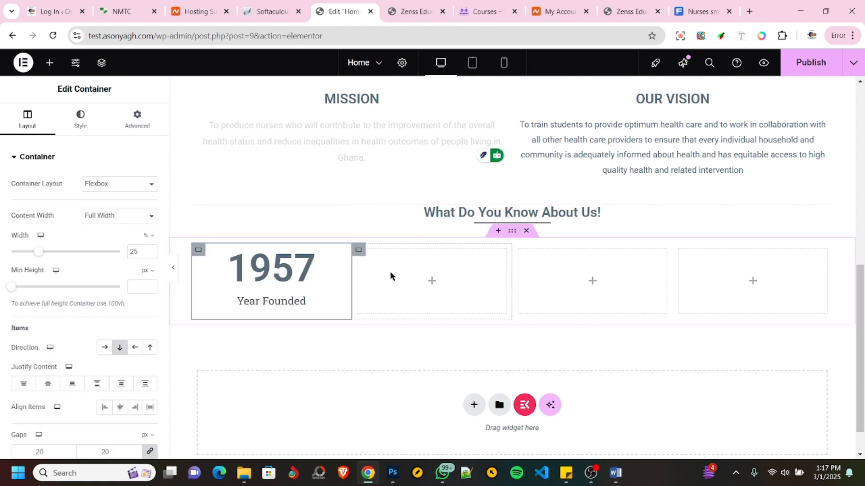
{"action": "right_click", "coordinate": [390, 271]}
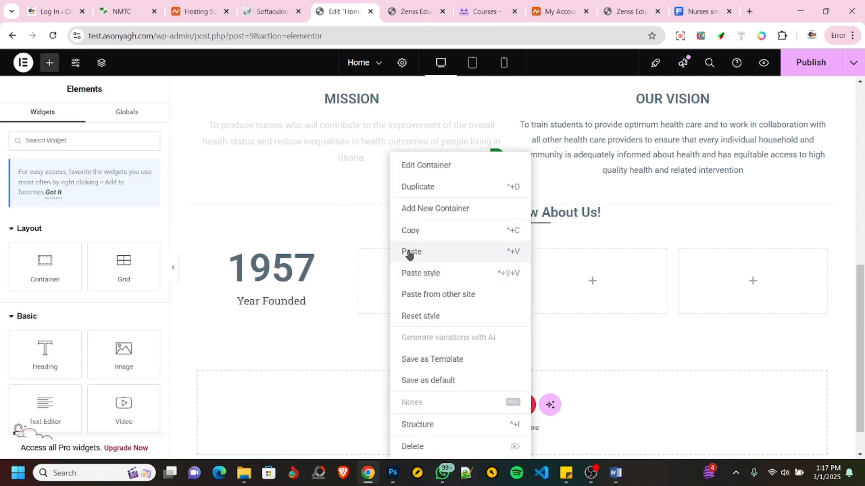
{"action": "left_click", "coordinate": [409, 253]}
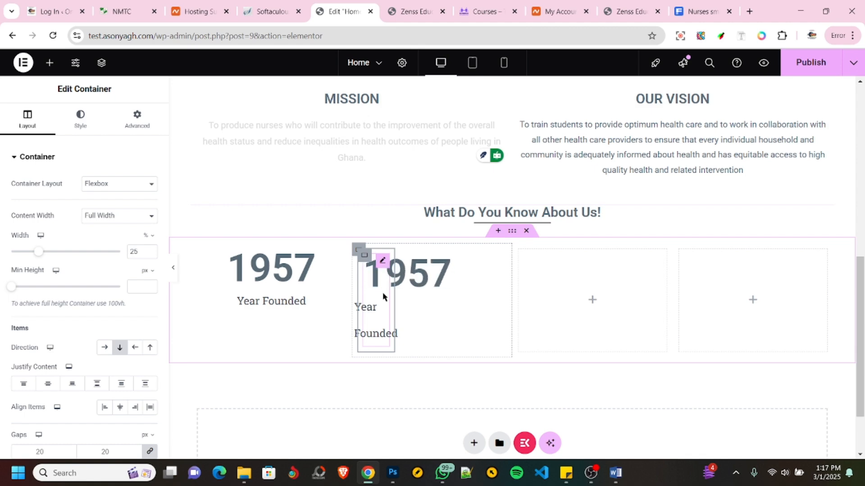
{"action": "key", "text": "ctrl+v"}
{"action": "key", "text": "ctrl+z"}
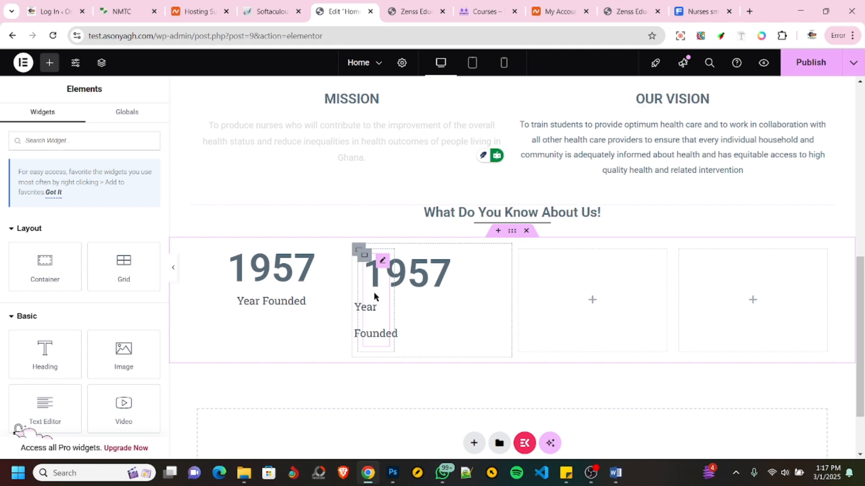
- Delete the pasted counter and its nested container from the second column
{"action": "right_click", "coordinate": [374, 297]}
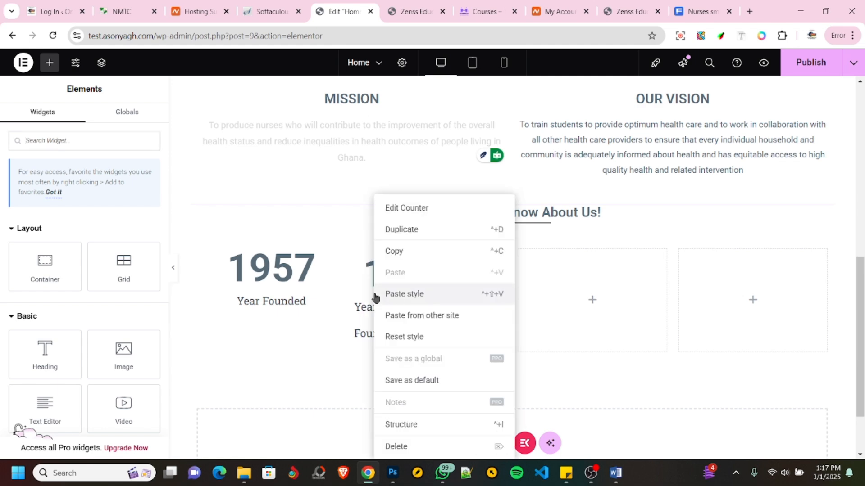
{"action": "left_click", "coordinate": [402, 445]}
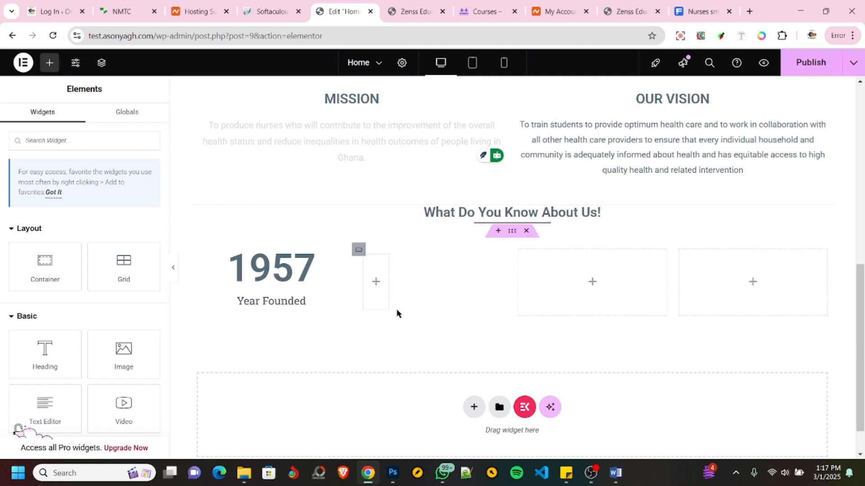
{"action": "right_click", "coordinate": [378, 283]}
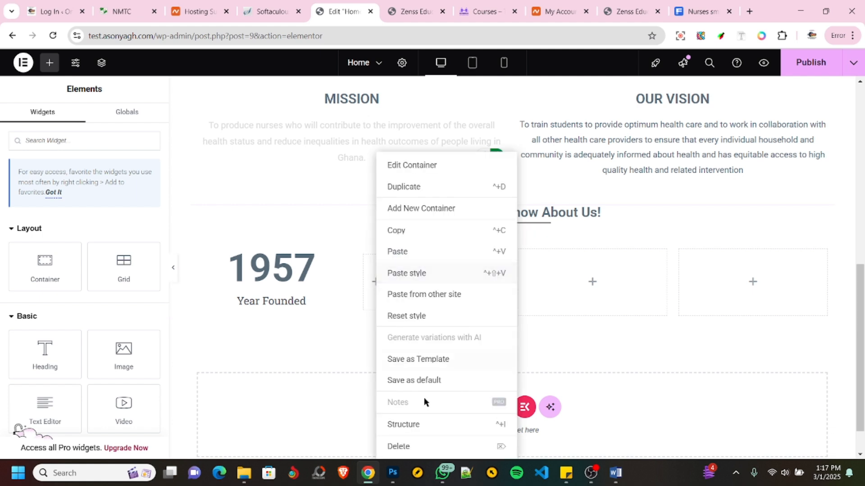
{"action": "left_click", "coordinate": [411, 446]}
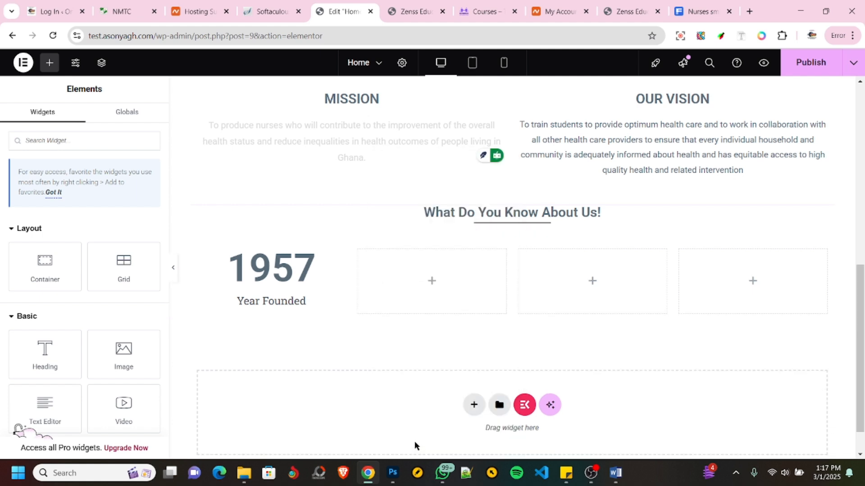
- Try placing a copy of only the Year Founded counter widget in the second column and remove it again
{"action": "left_click", "coordinate": [282, 279]}
{"action": "right_click", "coordinate": [282, 275]}
{"action": "left_click", "coordinate": [307, 251]}
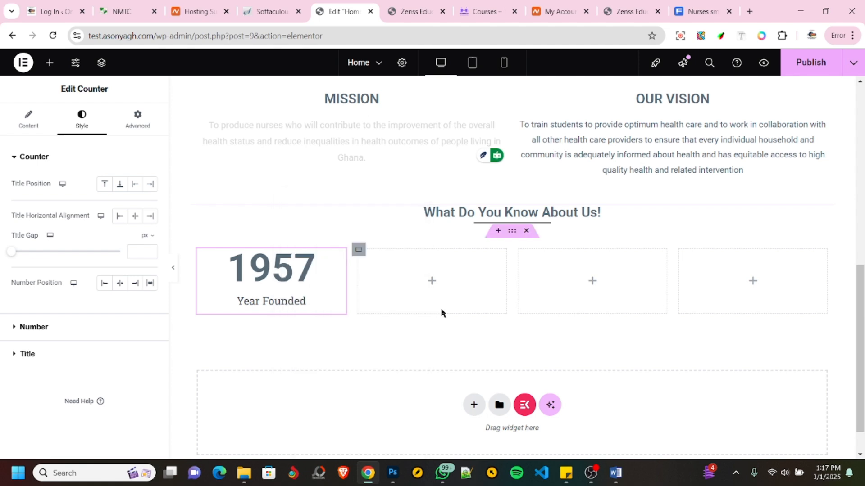
{"action": "right_click", "coordinate": [458, 282]}
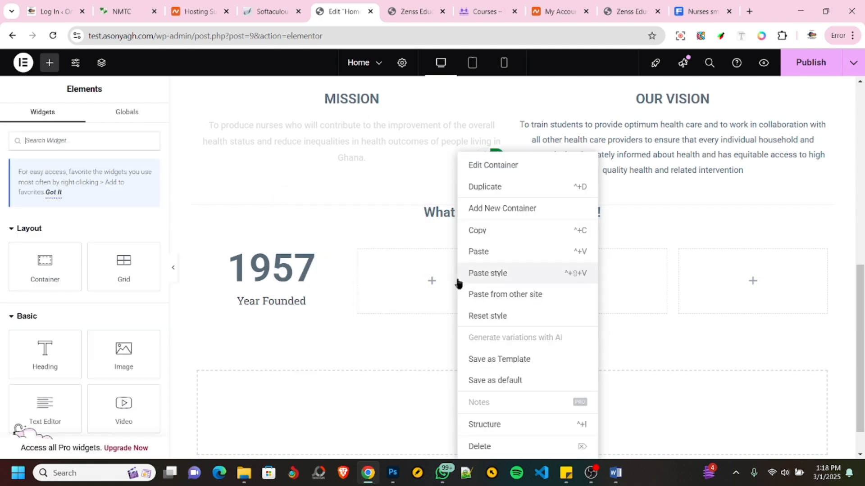
{"action": "left_click", "coordinate": [482, 253]}
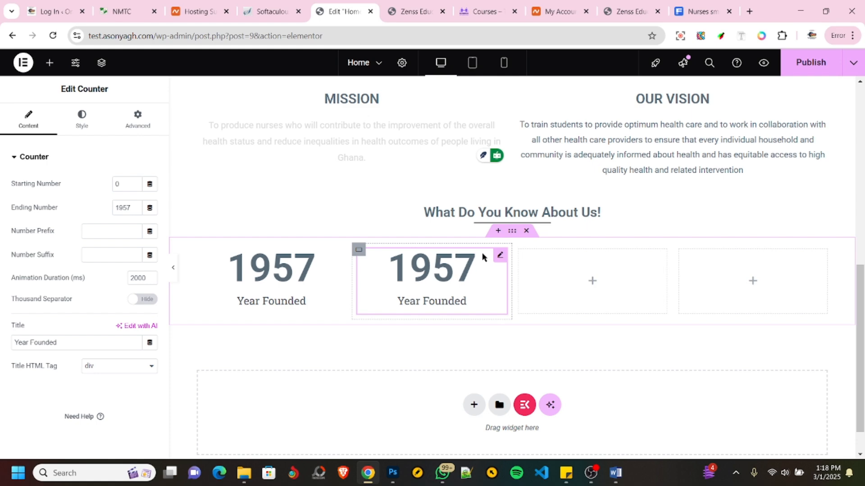
{"action": "key", "text": "Delete"}
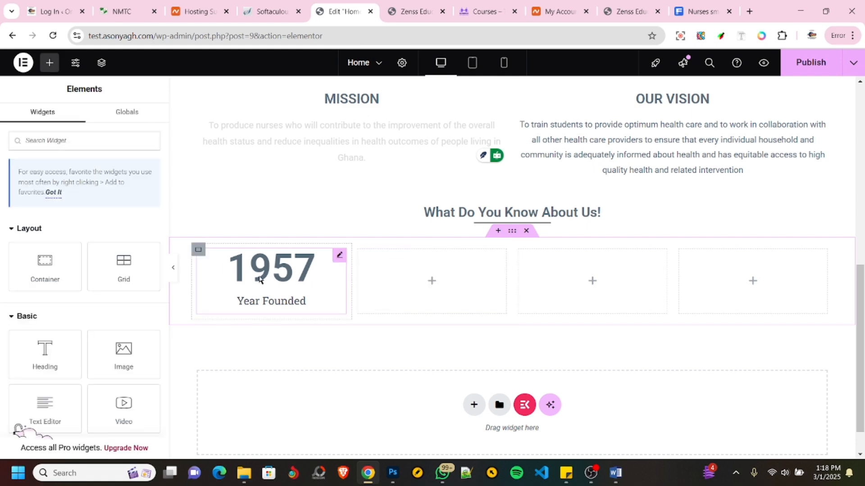
- Copy the Year Founded counter again and paste it into the empty second column
{"action": "left_click", "coordinate": [283, 279]}
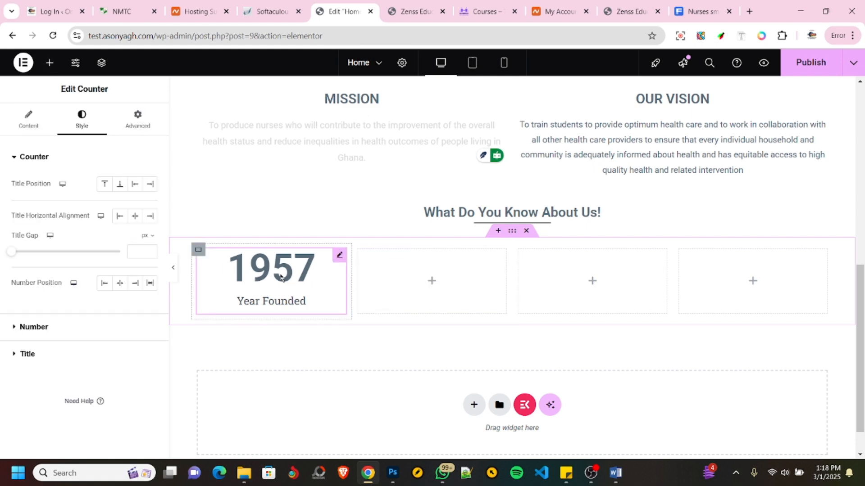
{"action": "right_click", "coordinate": [280, 277]}
{"action": "left_click", "coordinate": [299, 252]}
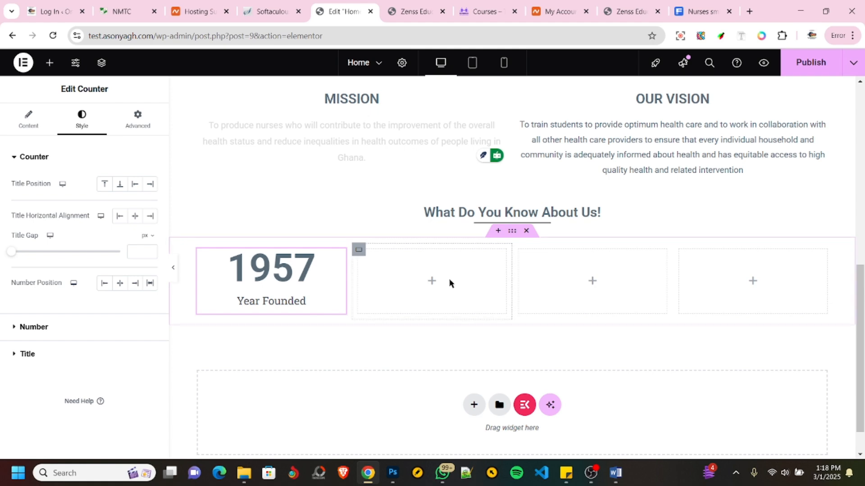
{"action": "right_click", "coordinate": [449, 282]}
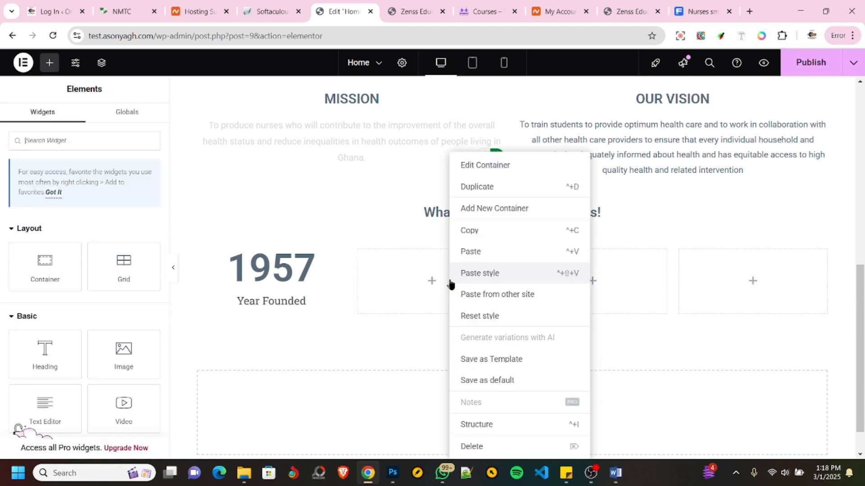
{"action": "left_click", "coordinate": [468, 251]}
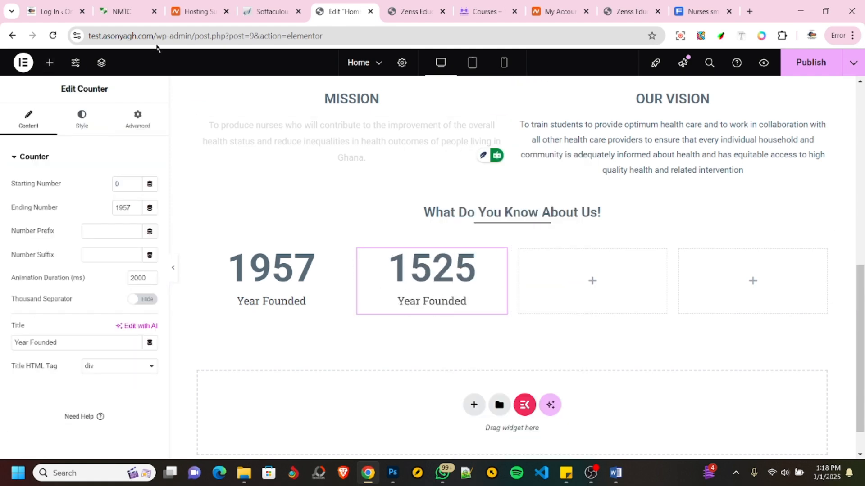
- Check the icons and figures in the NMTC site's statistics banner and return to the Home page editor
{"action": "left_click", "coordinate": [125, 11]}
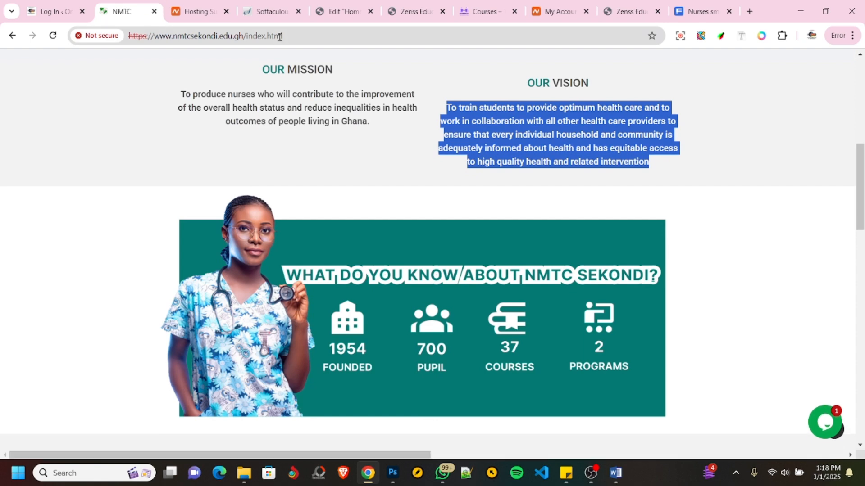
{"action": "left_click", "coordinate": [340, 14]}
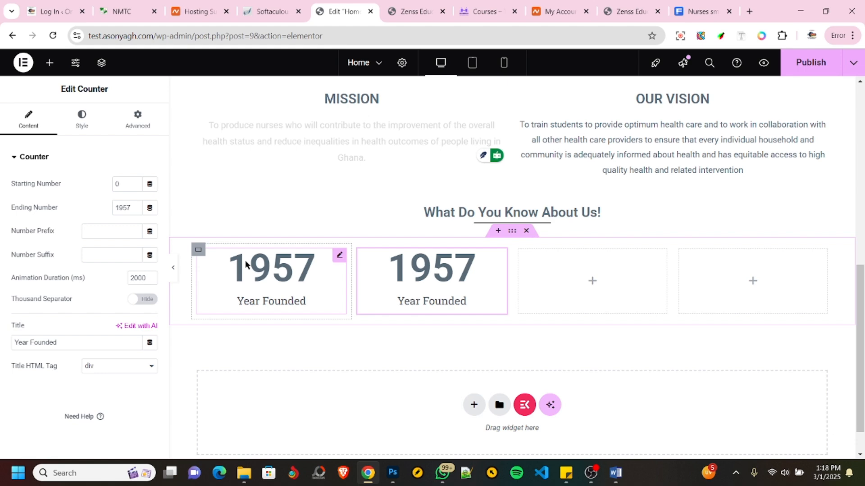
{"action": "left_click", "coordinate": [126, 12]}
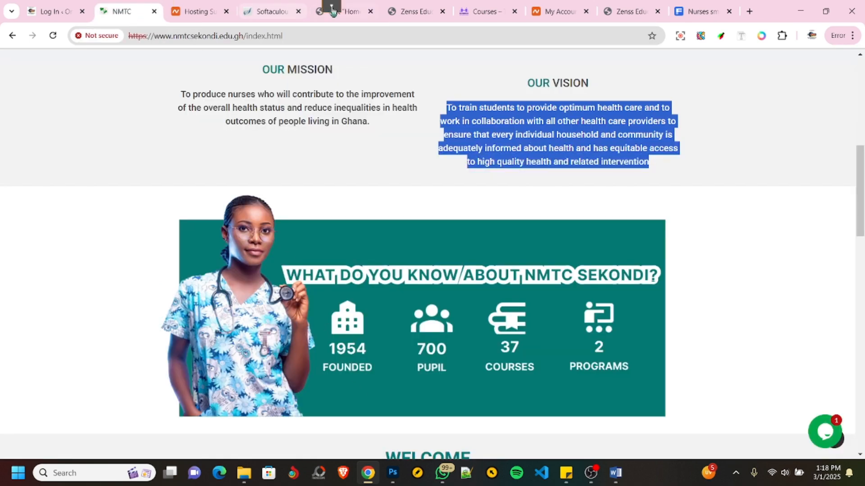
{"action": "left_click", "coordinate": [349, 12]}
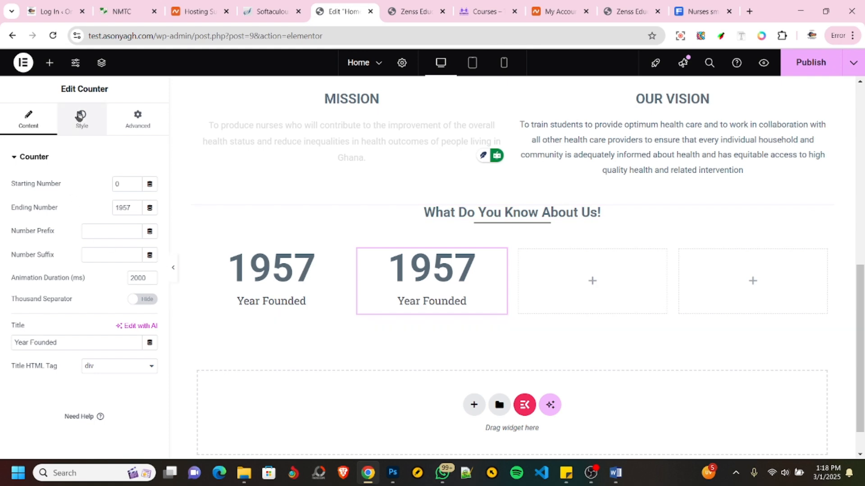
- Delete the copied counter from the second column and try an Image widget in its place
{"action": "right_click", "coordinate": [409, 284]}
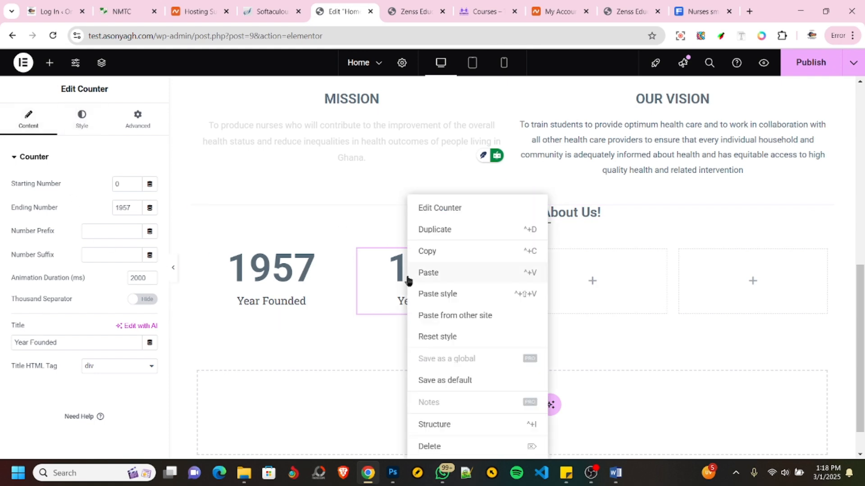
{"action": "left_click", "coordinate": [430, 446]}
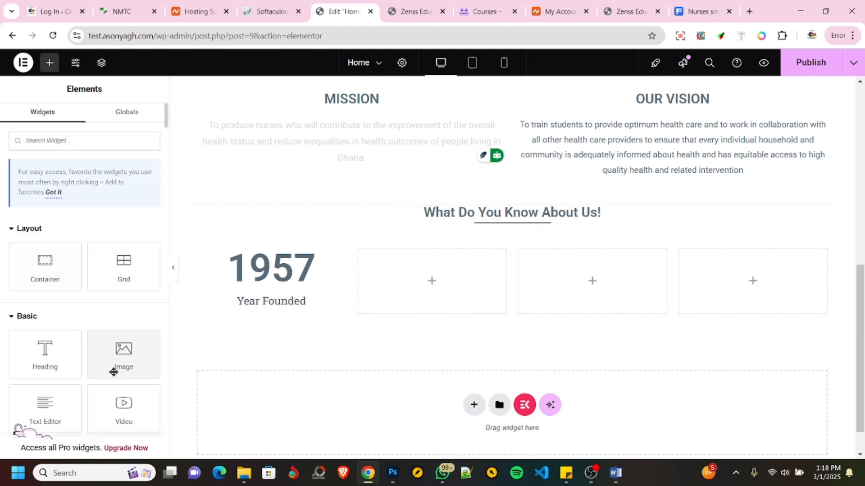
{"action": "left_click_drag", "start_coordinate": [121, 357], "coordinate": [428, 269]}
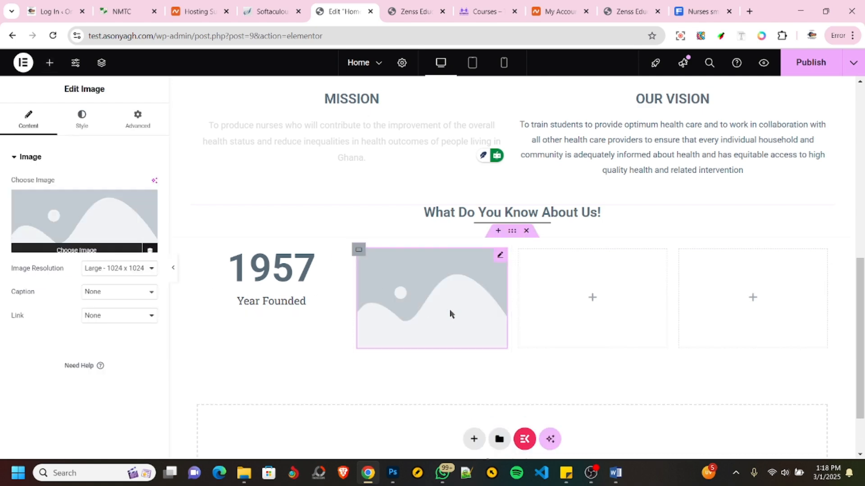
{"action": "right_click", "coordinate": [442, 281]}
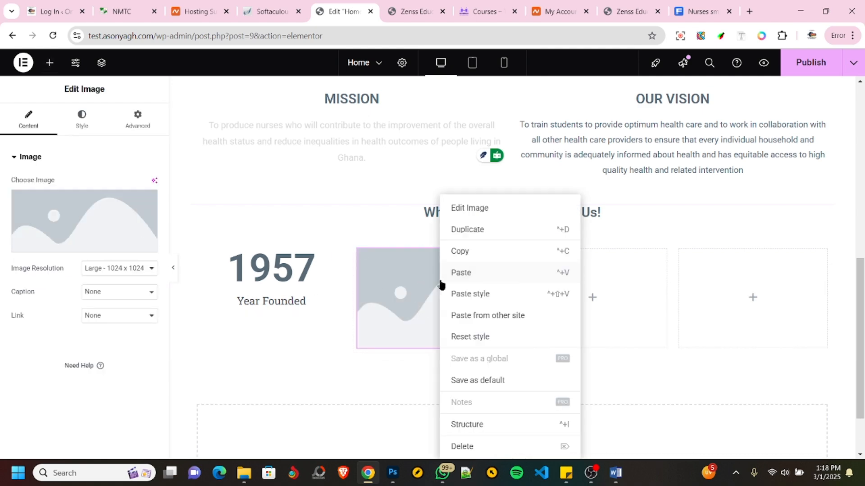
{"action": "left_click", "coordinate": [458, 446]}
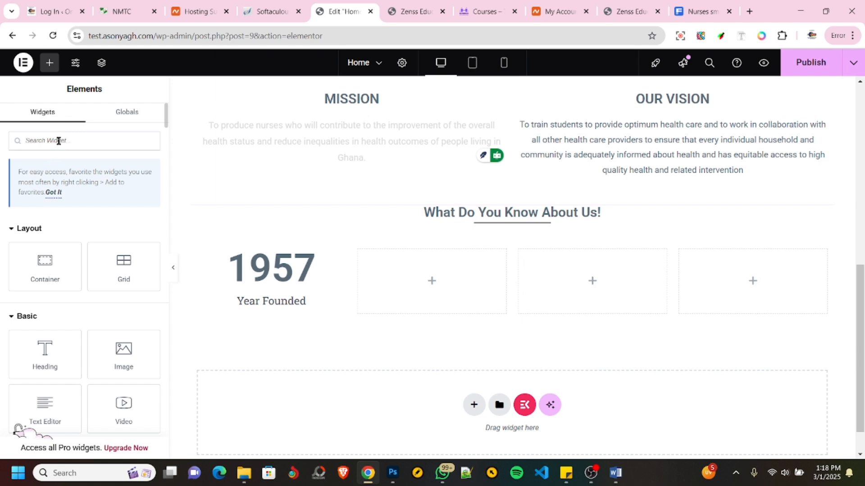
- Add an Icon widget below the four columns and search the icon library for a school icon
{"action": "type", "text": "ico"}
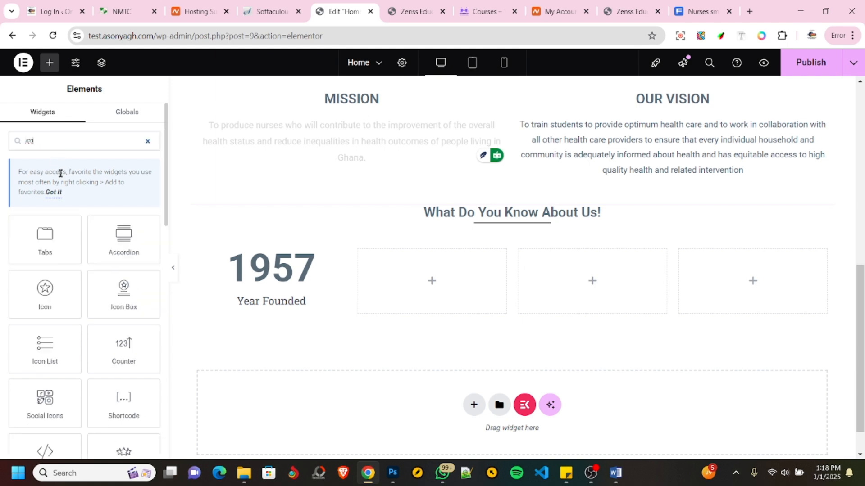
{"action": "left_click", "coordinate": [48, 295]}
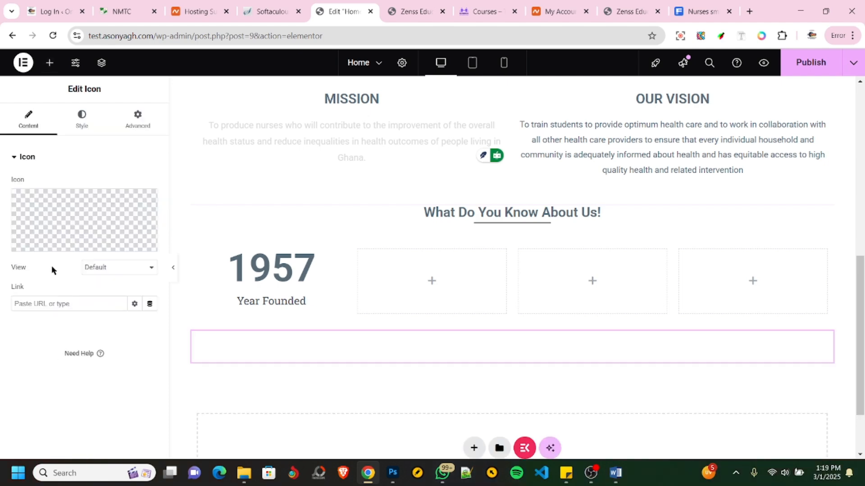
{"action": "left_click", "coordinate": [71, 217]}
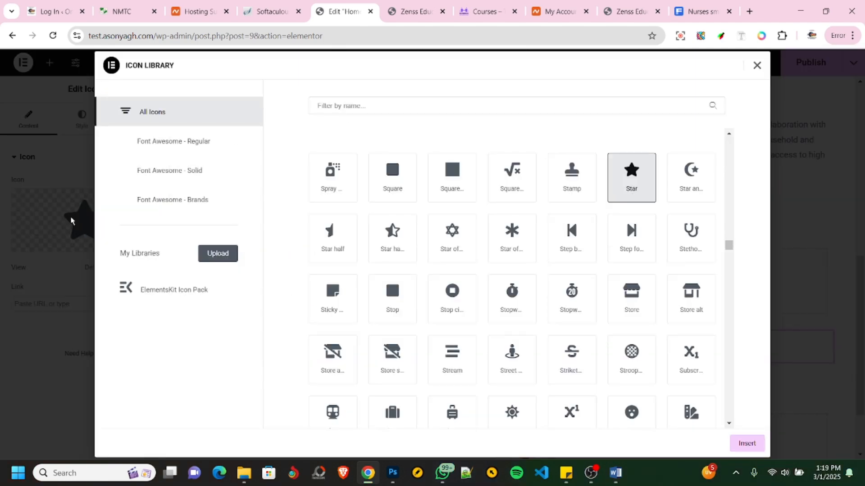
{"action": "left_click", "coordinate": [366, 111]}
{"action": "type", "text": "sch"}
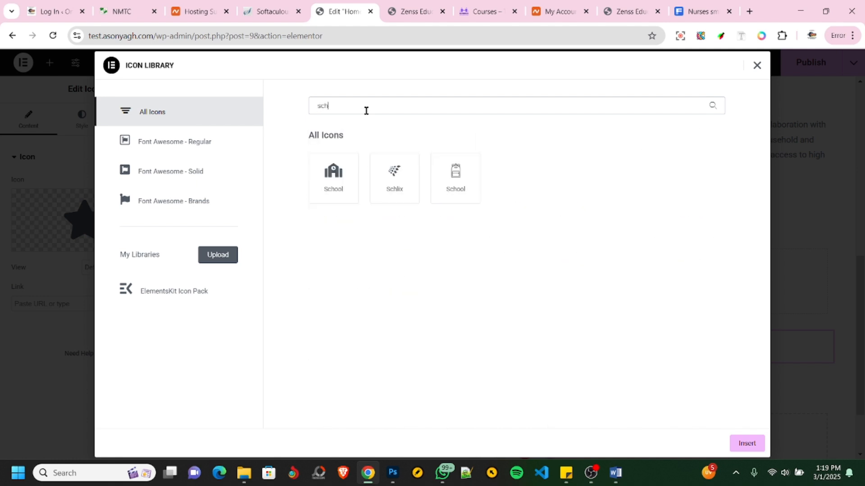
{"action": "type", "text": "oo"}
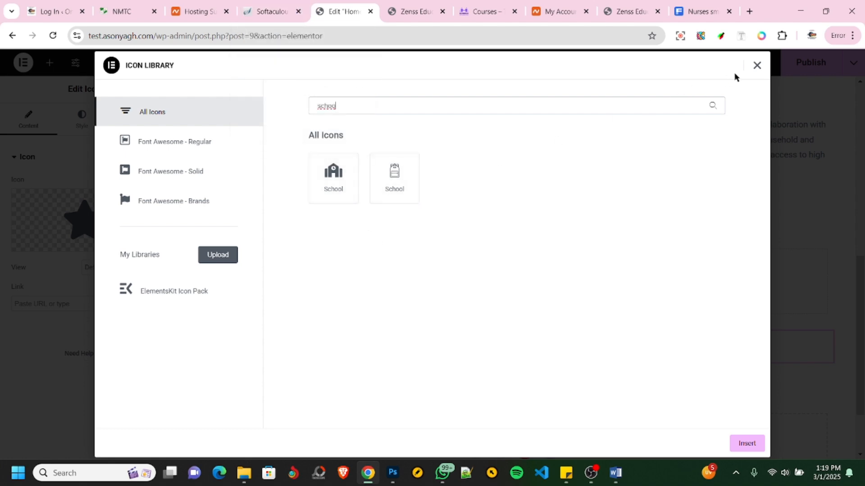
{"action": "left_click", "coordinate": [756, 65]}
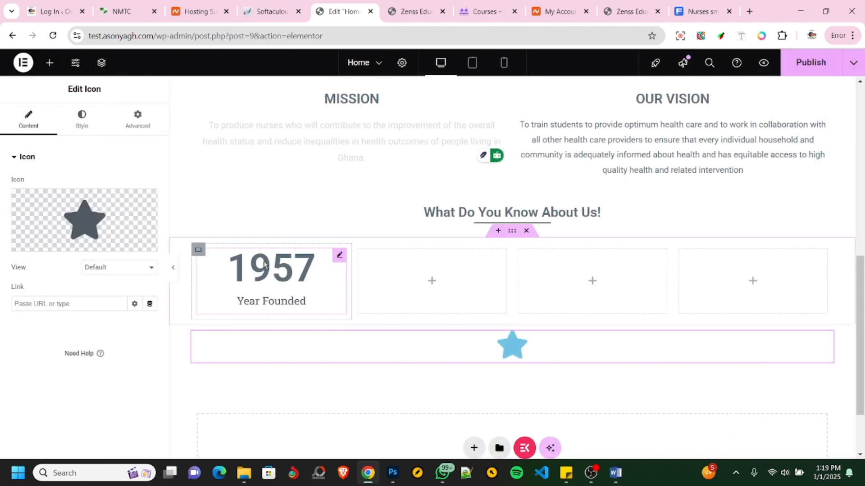
- Delete the star Icon widget from the row below the four columns
{"action": "left_click", "coordinate": [263, 264]}
{"action": "left_click", "coordinate": [81, 118]}
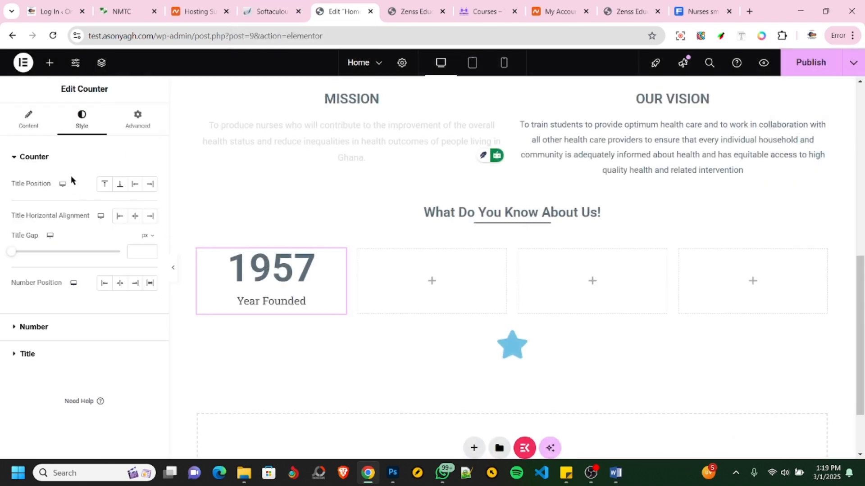
{"action": "left_click", "coordinate": [48, 64]}
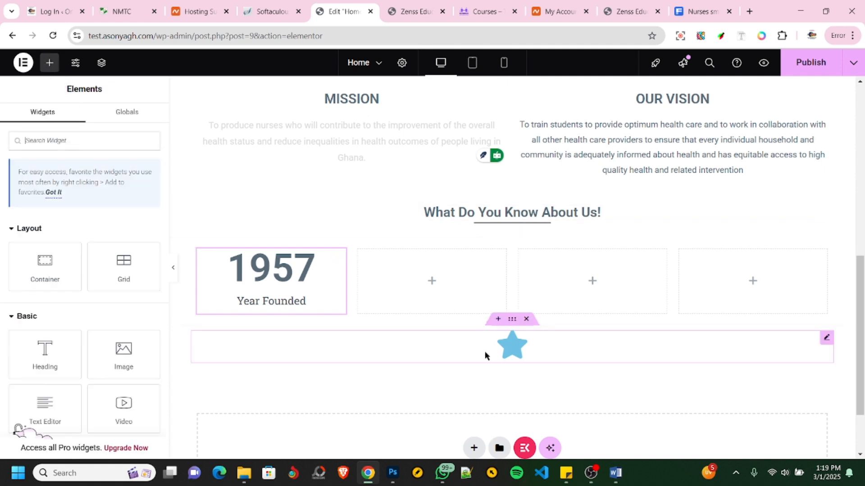
{"action": "right_click", "coordinate": [515, 353]}
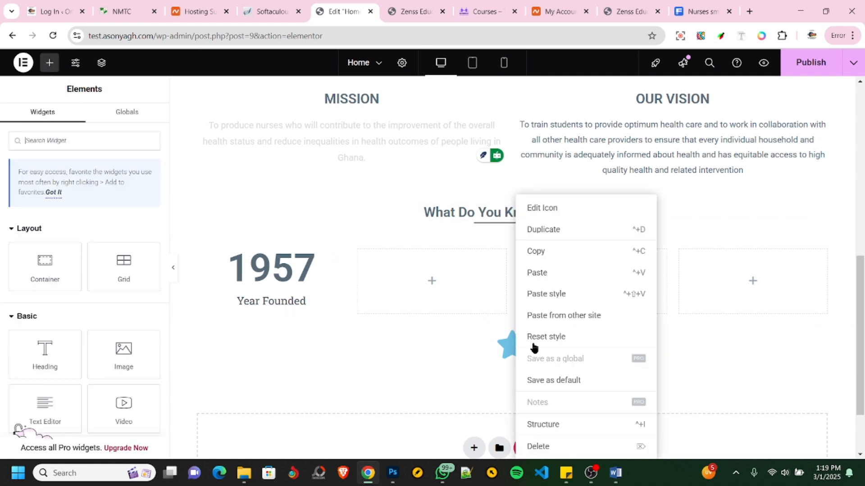
{"action": "left_click", "coordinate": [541, 447]}
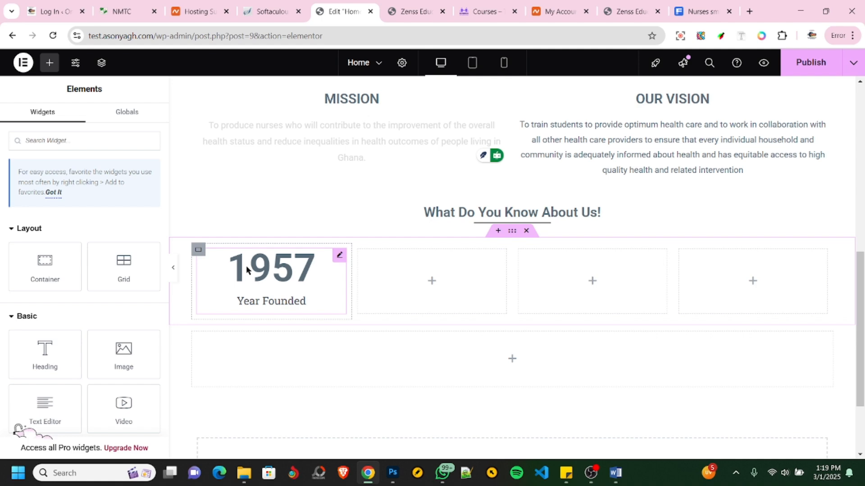
- Add an Icon widget above the Year Founded counter in the first column and set it to the School building icon
{"action": "left_click", "coordinate": [59, 143]}
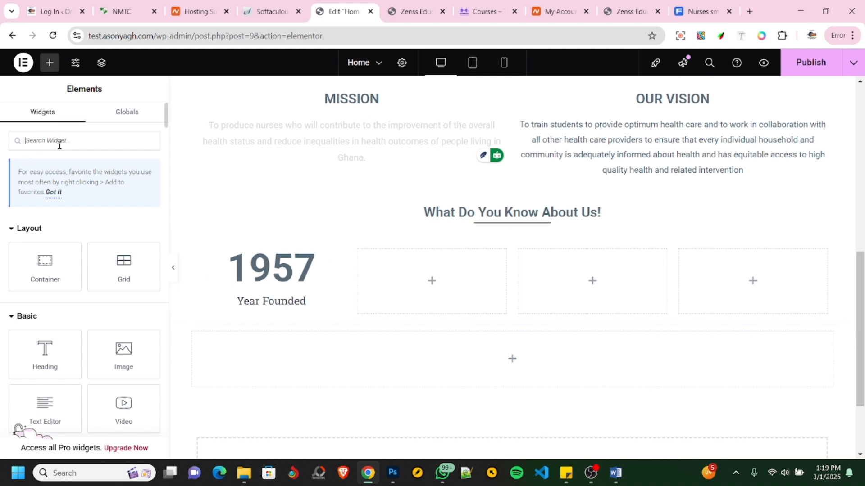
{"action": "type", "text": "icon"}
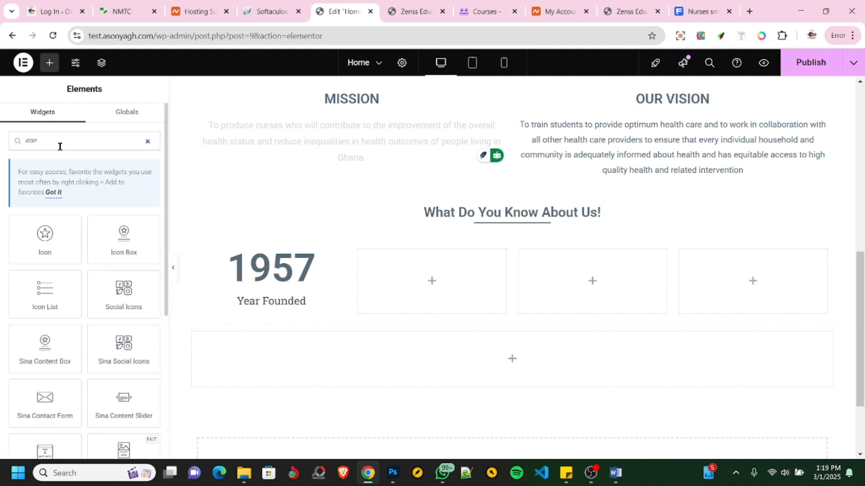
{"action": "left_click_drag", "start_coordinate": [44, 236], "coordinate": [279, 262]}
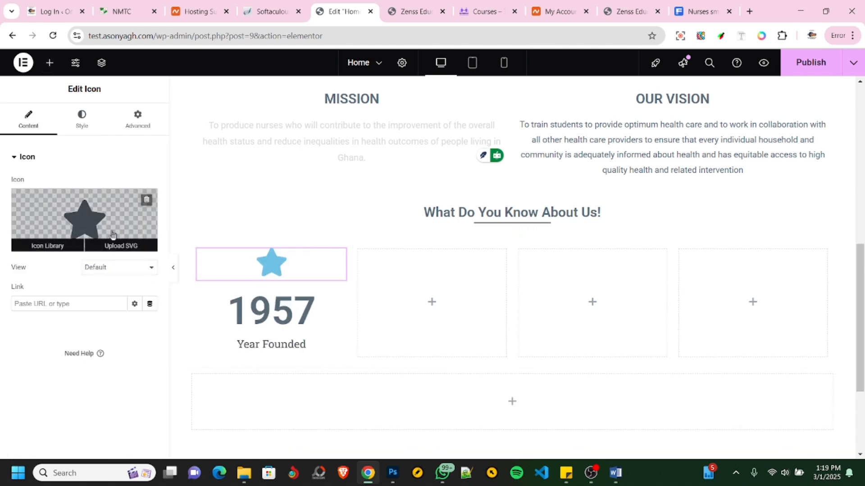
{"action": "left_click", "coordinate": [103, 220]}
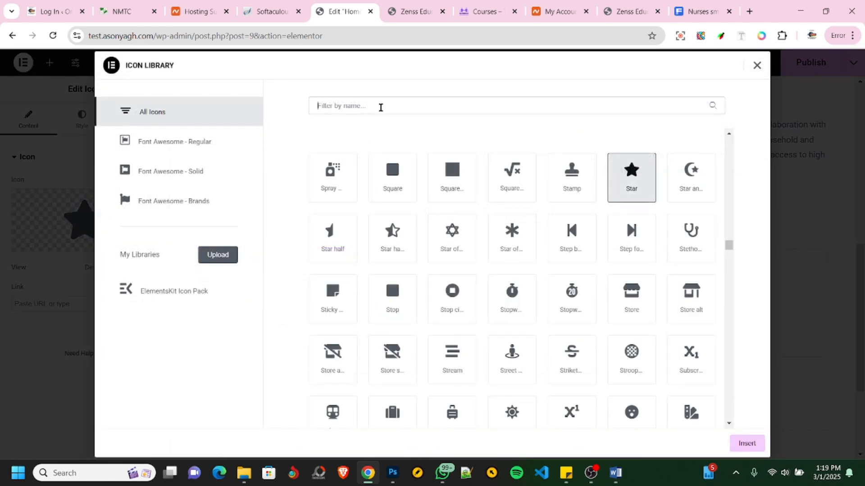
{"action": "type", "text": "school"}
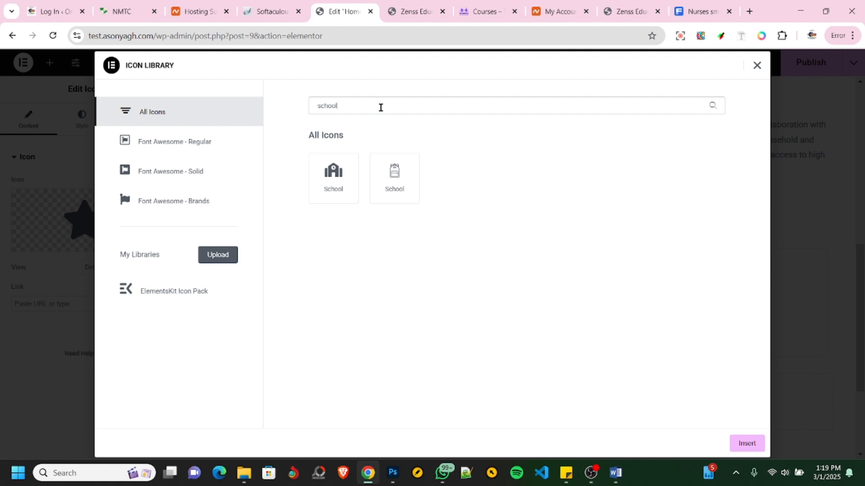
{"action": "left_click", "coordinate": [337, 180]}
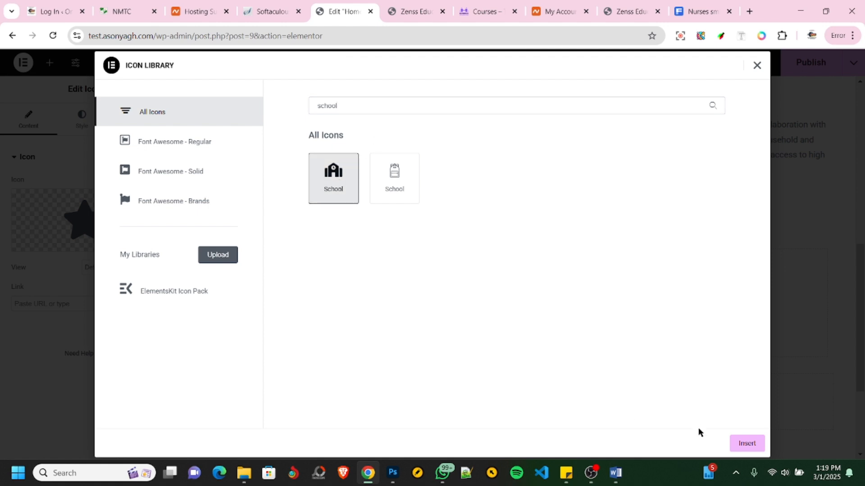
{"action": "left_click", "coordinate": [746, 443]}
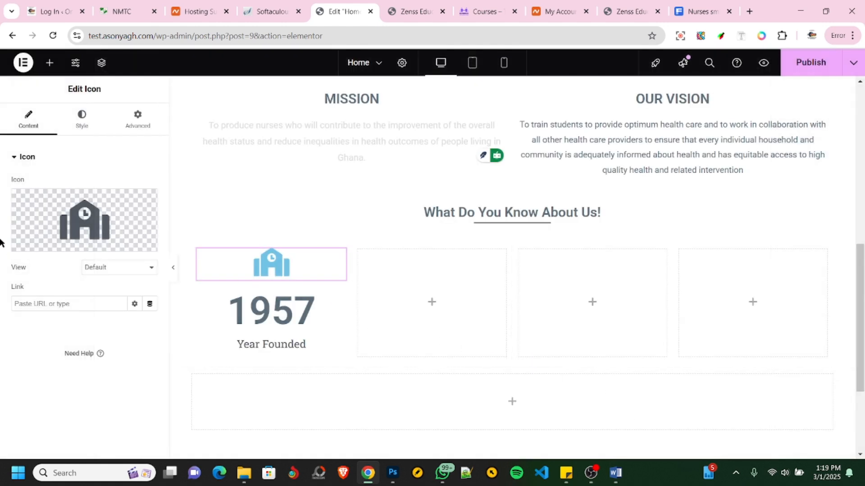
- Set the school icon's primary color to the dark slate grey global color that matches the counter number
{"action": "left_click", "coordinate": [81, 119]}
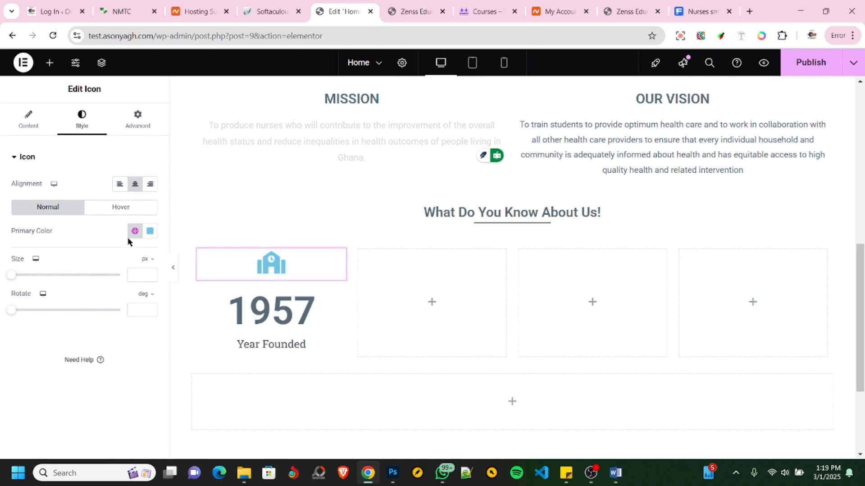
{"action": "left_click", "coordinate": [134, 233]}
{"action": "left_click", "coordinate": [55, 280]}
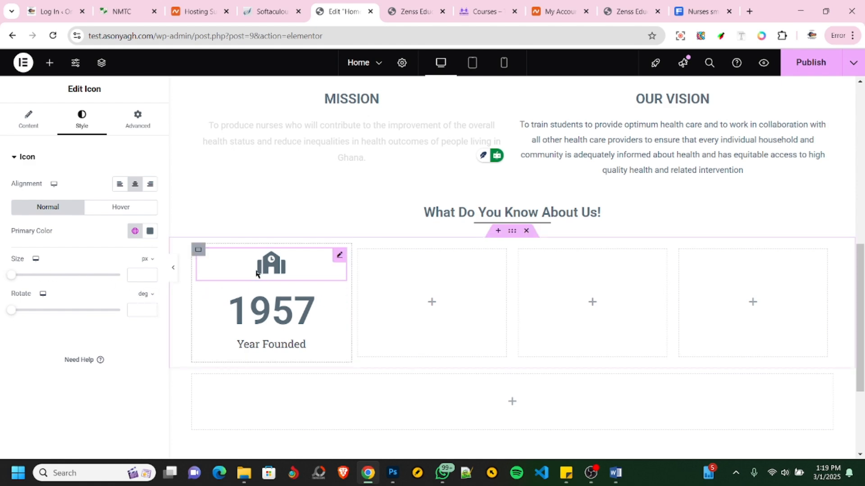
- Try changing the school icon's size and rotation
{"action": "mouse_move", "coordinate": [10, 275]}
{"action": "left_mouse_down"}
{"action": "mouse_move", "coordinate": [41, 277]}
{"action": "mouse_move", "coordinate": [12, 277]}
{"action": "left_mouse_up"}
{"action": "key", "text": "ctrl+z"}
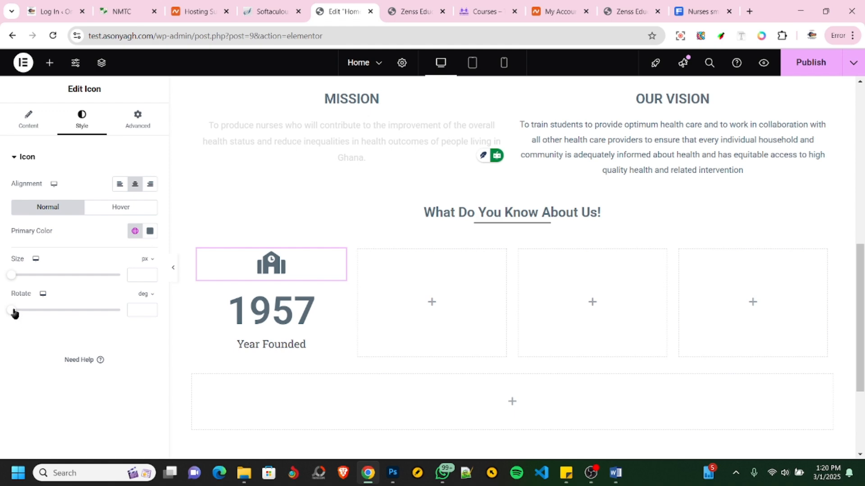
{"action": "mouse_move", "coordinate": [13, 313]}
{"action": "left_mouse_down"}
{"action": "mouse_move", "coordinate": [40, 315]}
{"action": "mouse_move", "coordinate": [1, 308]}
{"action": "left_mouse_up"}
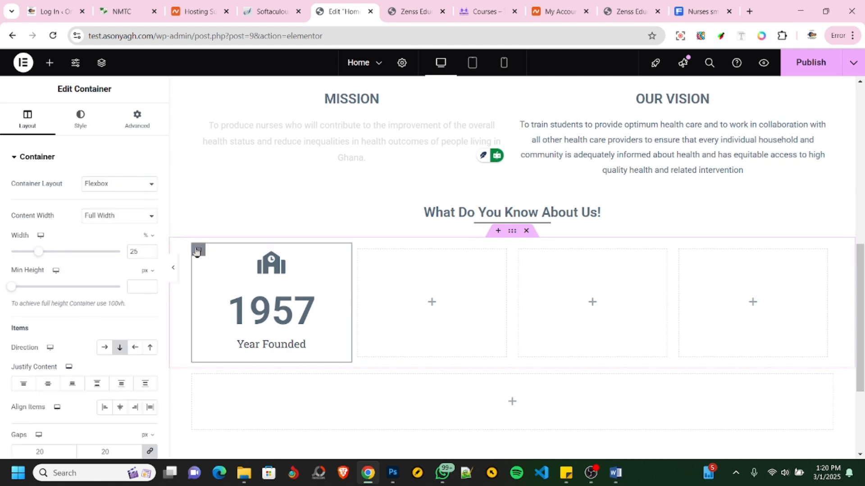
- Try pasting a copy of the first column's container into the empty second column
{"action": "right_click", "coordinate": [197, 251]}
{"action": "left_click", "coordinate": [217, 232]}
{"action": "right_click", "coordinate": [403, 301]}
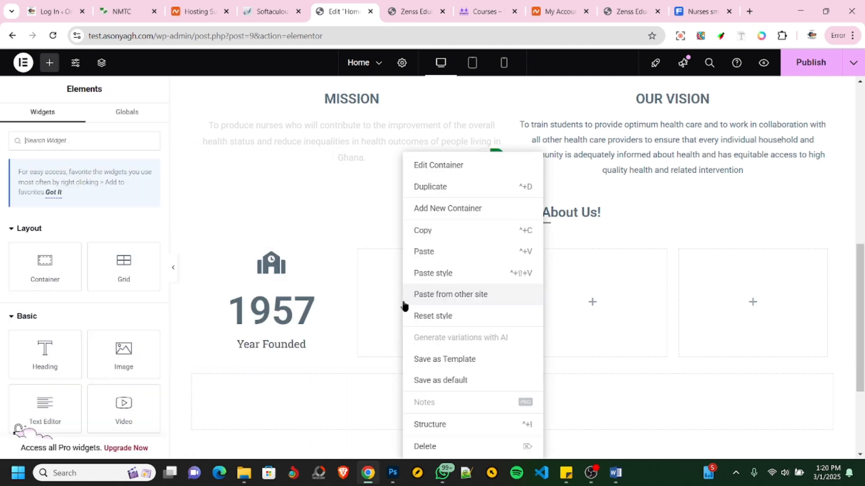
{"action": "left_click", "coordinate": [424, 251]}
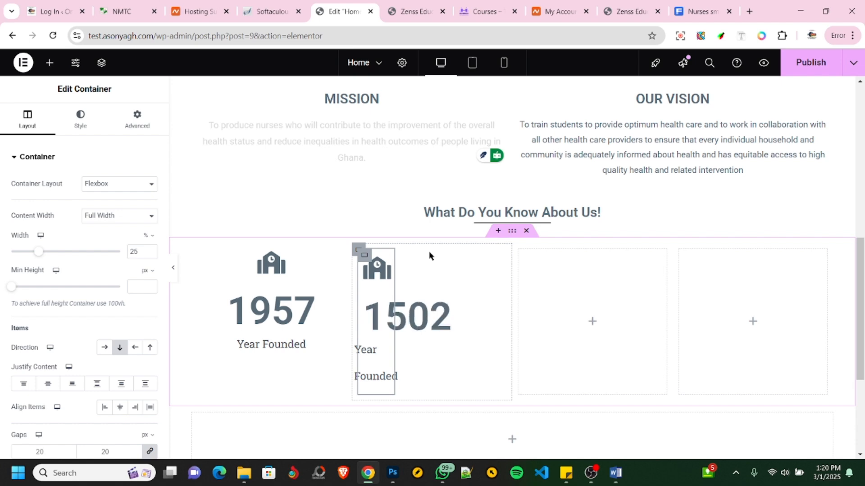
{"action": "key", "text": "ctrl+z"}
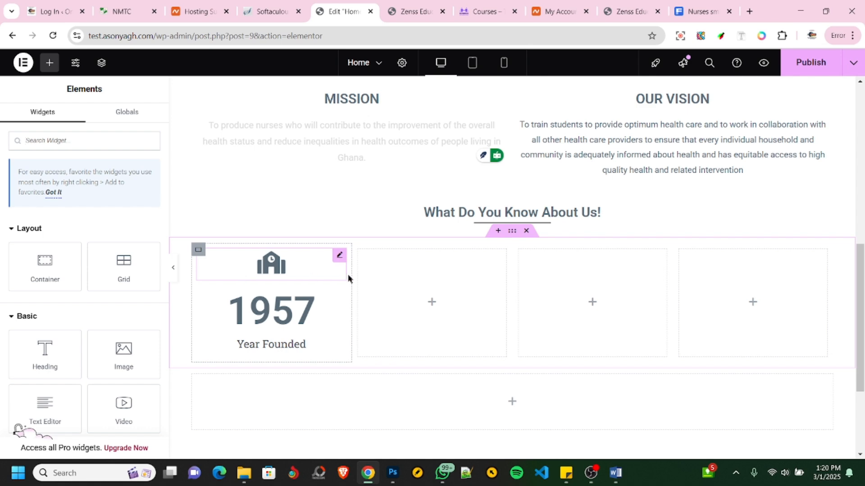
- Delete the three empty columns beside the Year Founded column
{"action": "right_click", "coordinate": [386, 271]}
{"action": "left_click", "coordinate": [421, 443]}
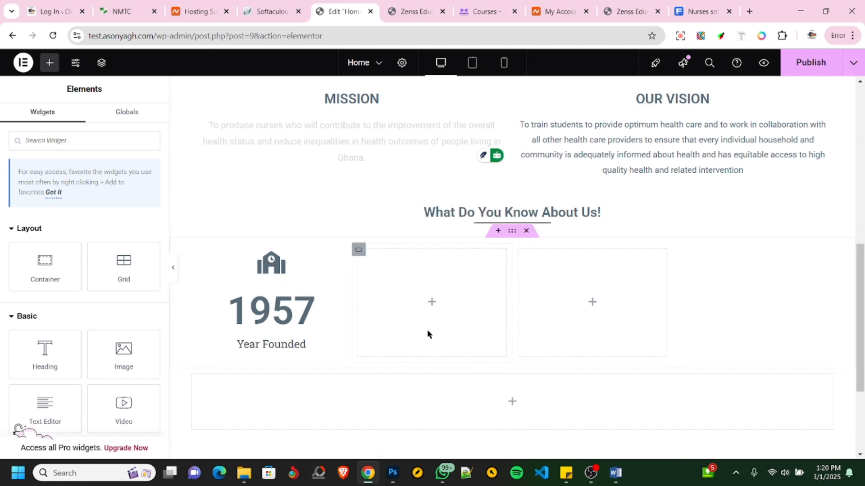
{"action": "right_click", "coordinate": [424, 301]}
{"action": "left_click", "coordinate": [458, 447]}
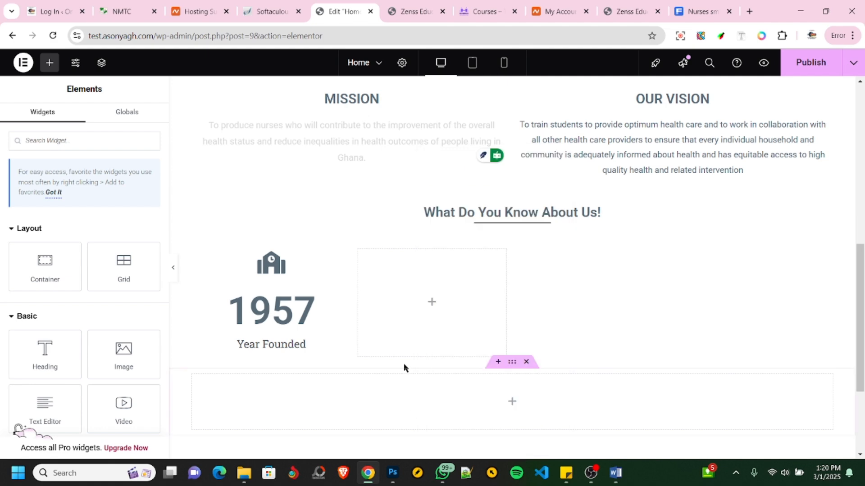
{"action": "right_click", "coordinate": [406, 301]}
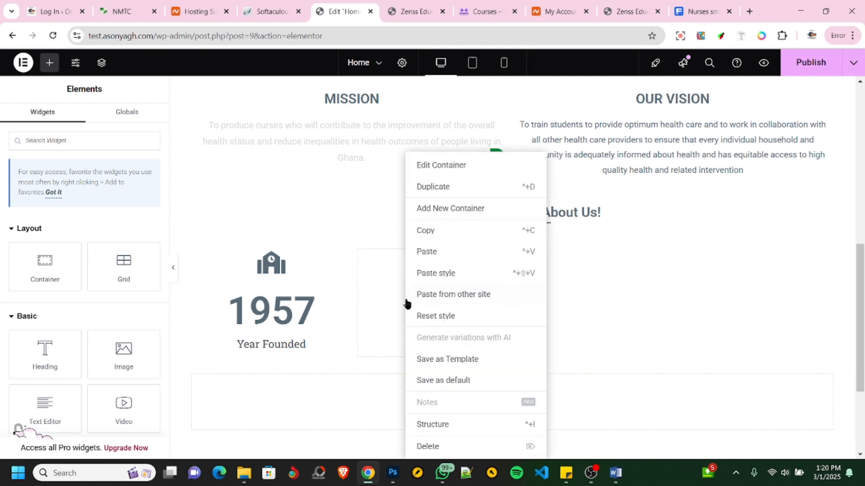
{"action": "left_click", "coordinate": [441, 447]}
- Duplicate the Year Founded column's container, including its icon and counter
{"action": "right_click", "coordinate": [380, 275]}
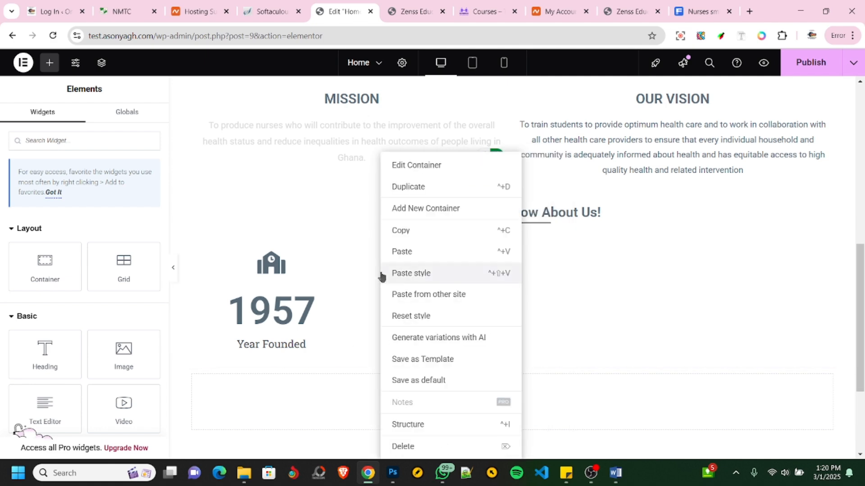
{"action": "left_click", "coordinate": [276, 285]}
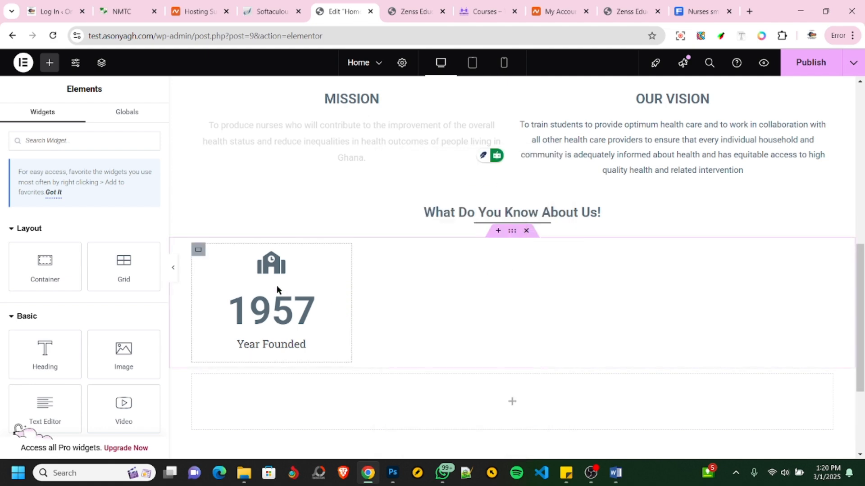
{"action": "left_click", "coordinate": [199, 250]}
{"action": "right_click", "coordinate": [199, 250]}
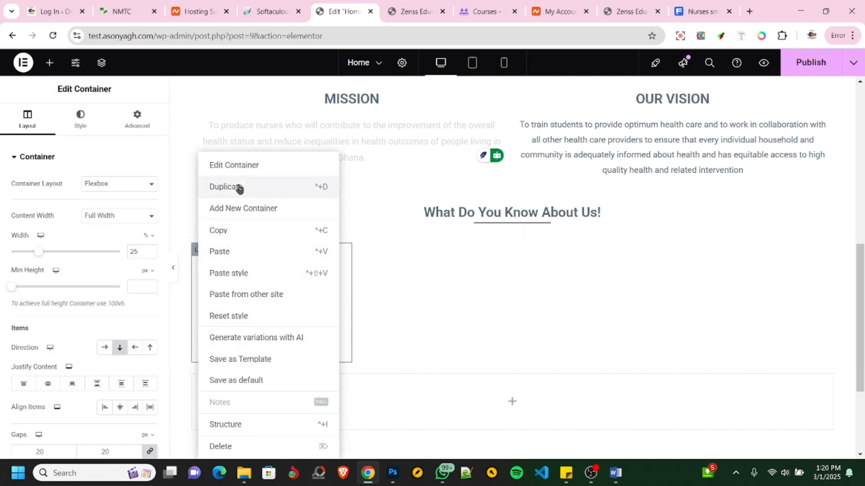
{"action": "left_click", "coordinate": [326, 255]}
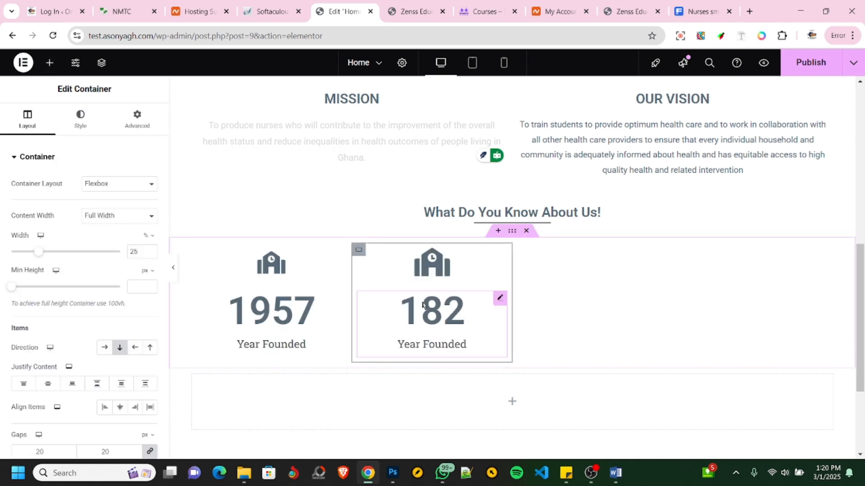
- Open the icon library for the duplicated column's icon and check the second statistic in the NMTC site's banner
{"action": "left_click", "coordinate": [438, 269]}
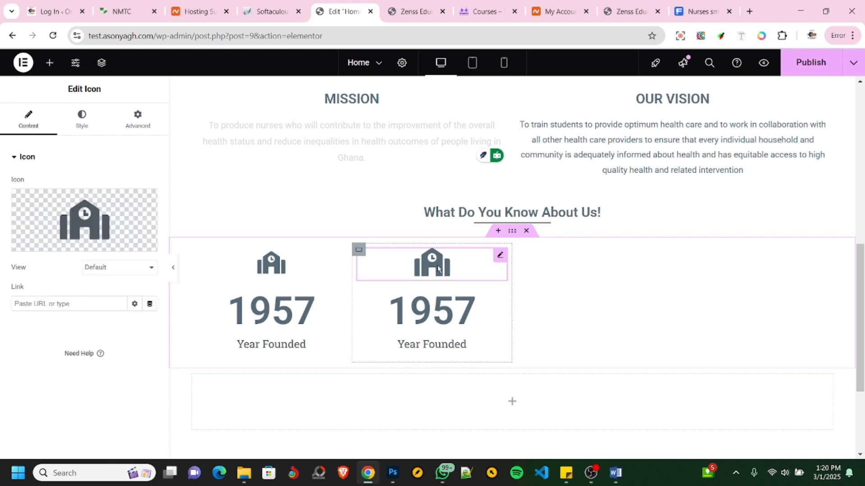
{"action": "left_click", "coordinate": [88, 222]}
{"action": "left_click", "coordinate": [124, 12]}
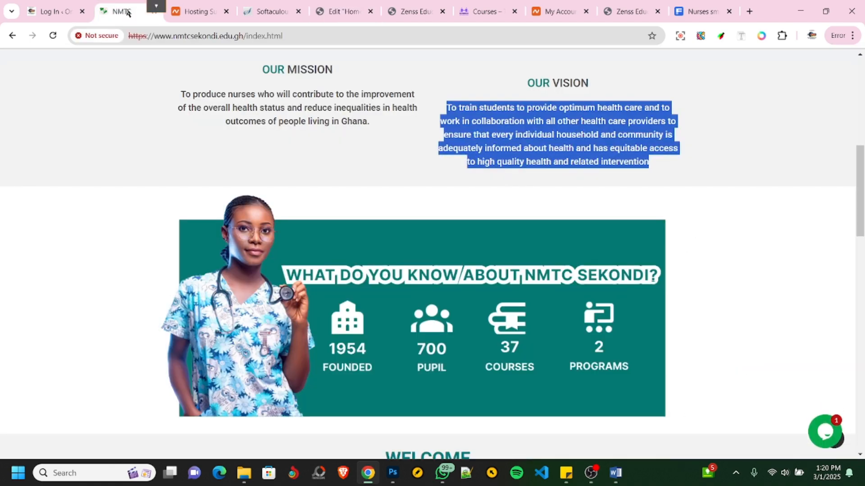
{"action": "left_click", "coordinate": [344, 13]}
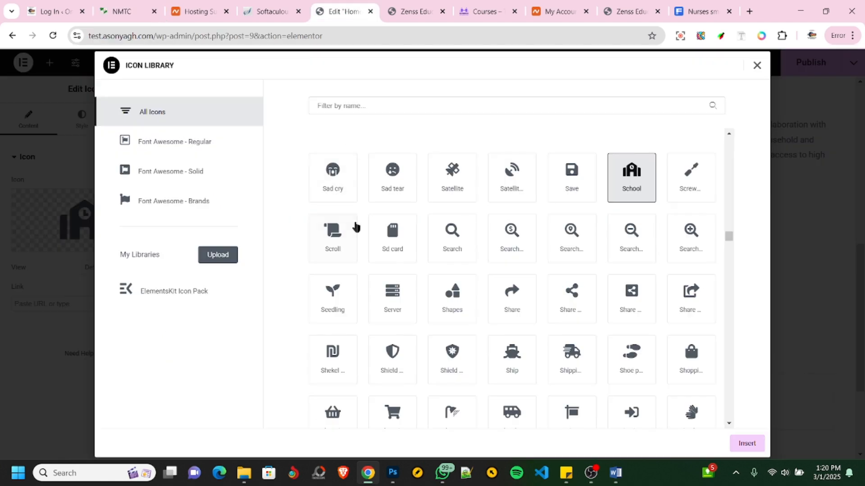
- Try searching the icon library with "pupi" and "peo" for a student icon, clearing each search term
{"action": "left_click", "coordinate": [408, 105]}
{"action": "type", "text": "p"}
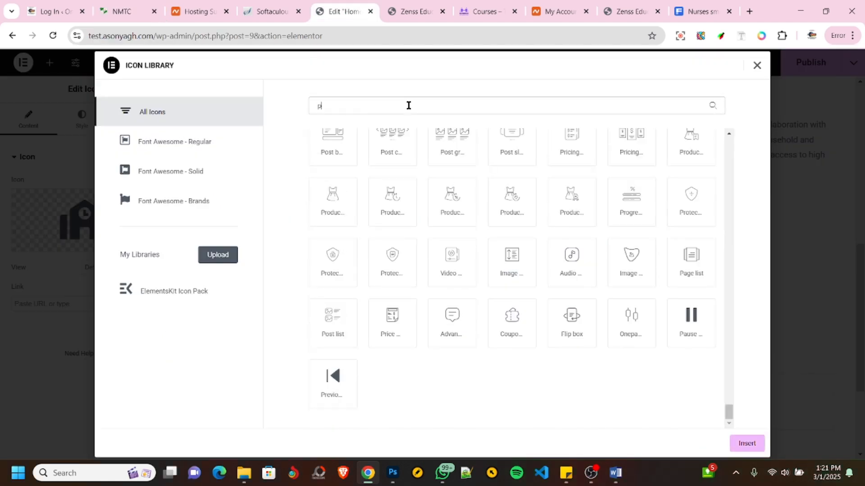
{"action": "type", "text": "upi"}
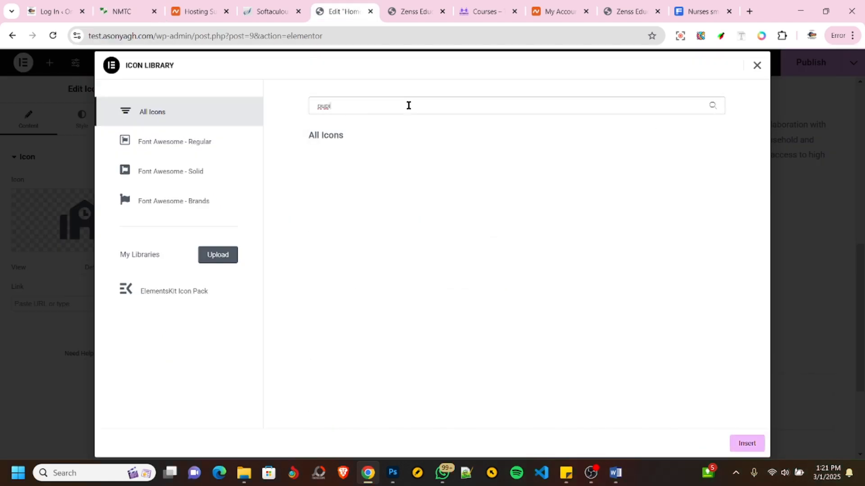
{"action": "key", "text": "BackSpace"}
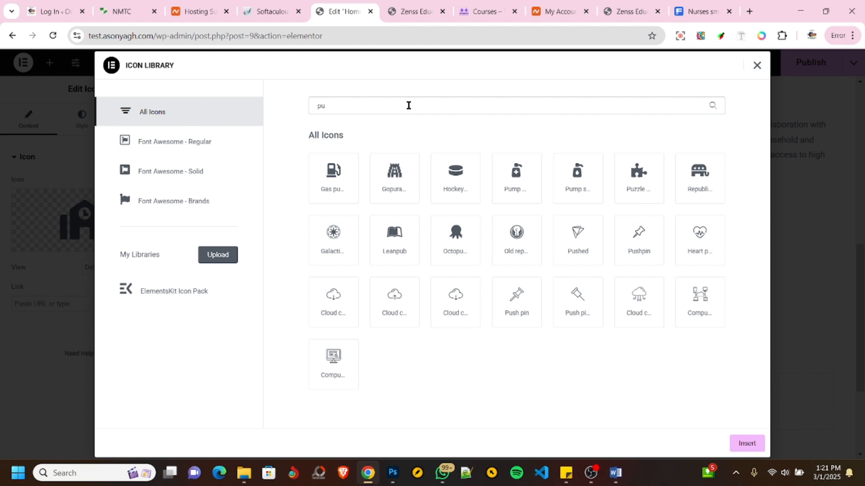
{"action": "key", "text": "BackSpace"}
{"action": "type", "text": "eo"}
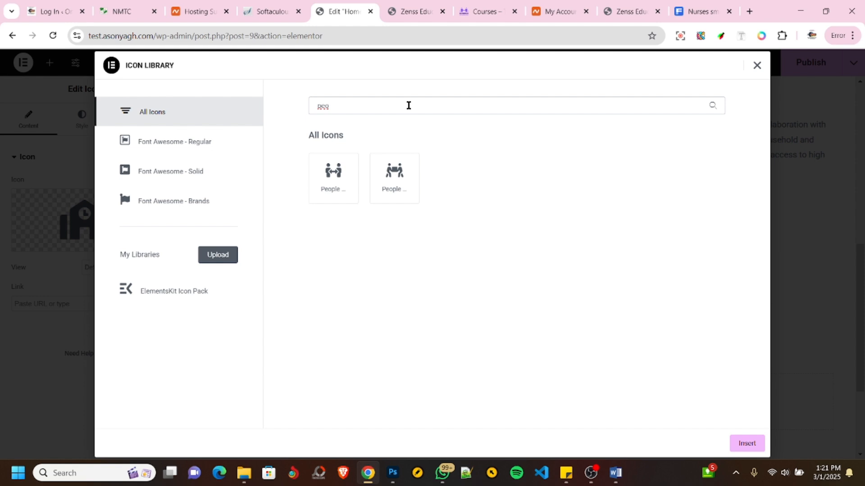
{"action": "key", "text": "BackSpace"}
{"action": "key", "text": "BackSpace"}
{"action": "key", "text": "BackSpace"}
- Search the icon library for "use" and insert the graduate user icon in the second column
{"action": "type", "text": "use"}
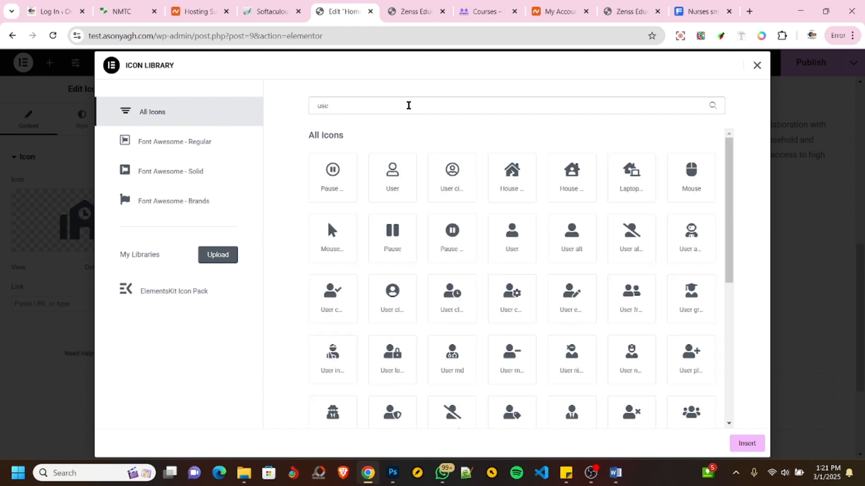
{"action": "left_click", "coordinate": [692, 301]}
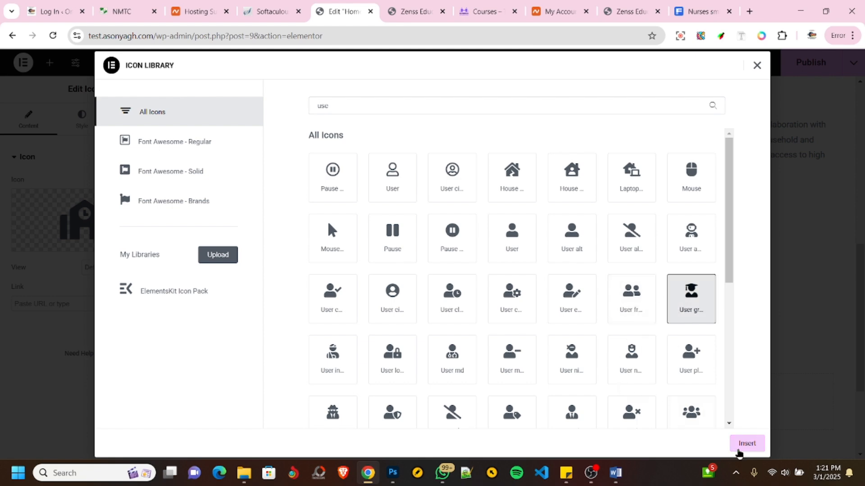
{"action": "left_click", "coordinate": [747, 443]}
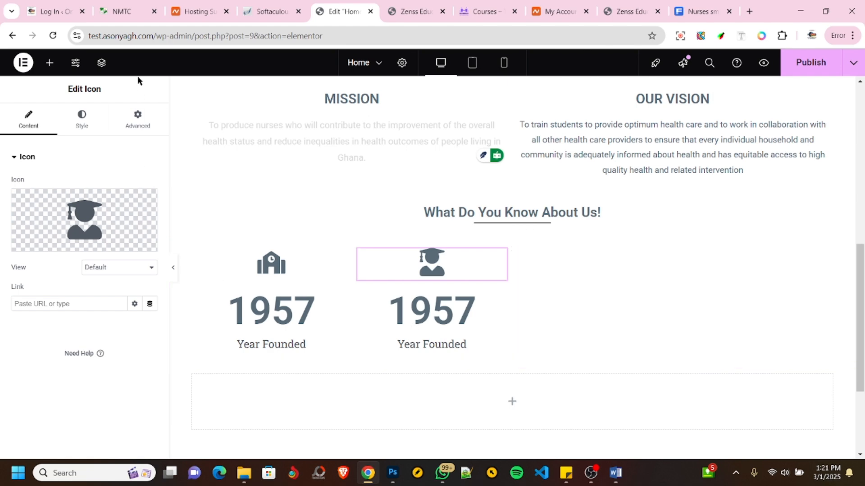
- Check the pupil statistic on the NMTC site and set the second counter's ending number to 700, title to "Pupil" and number suffix to "+"
{"action": "left_click", "coordinate": [106, 13]}
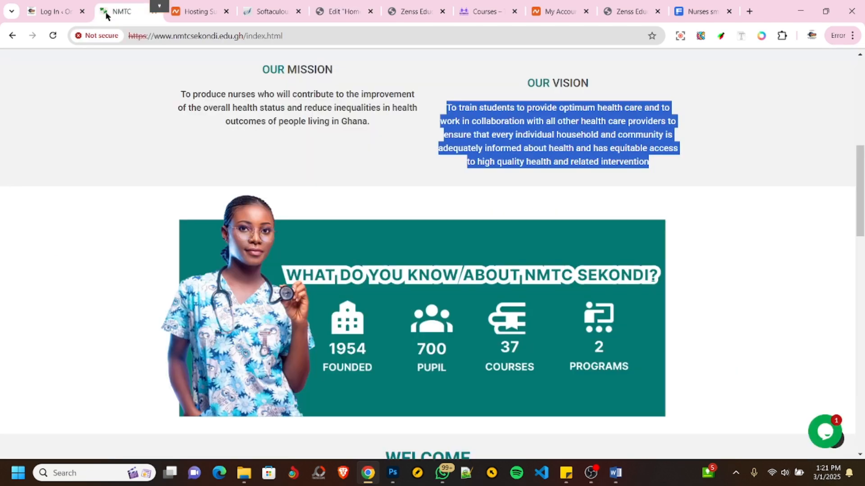
{"action": "left_click", "coordinate": [332, 13]}
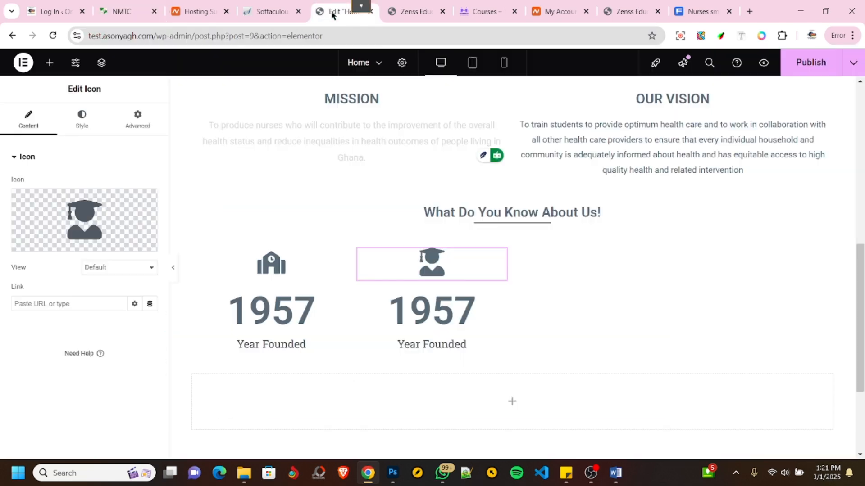
{"action": "left_click", "coordinate": [431, 314]}
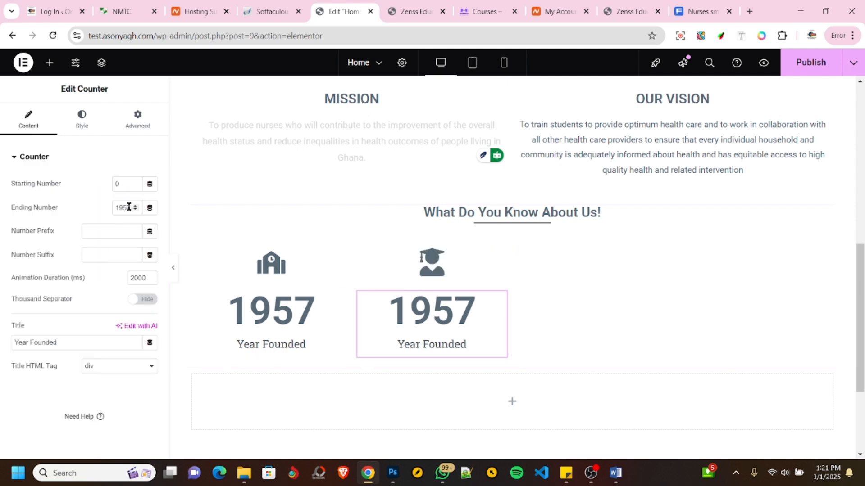
{"action": "left_click_drag", "start_coordinate": [129, 206], "coordinate": [103, 208]}
{"action": "type", "text": "700"}
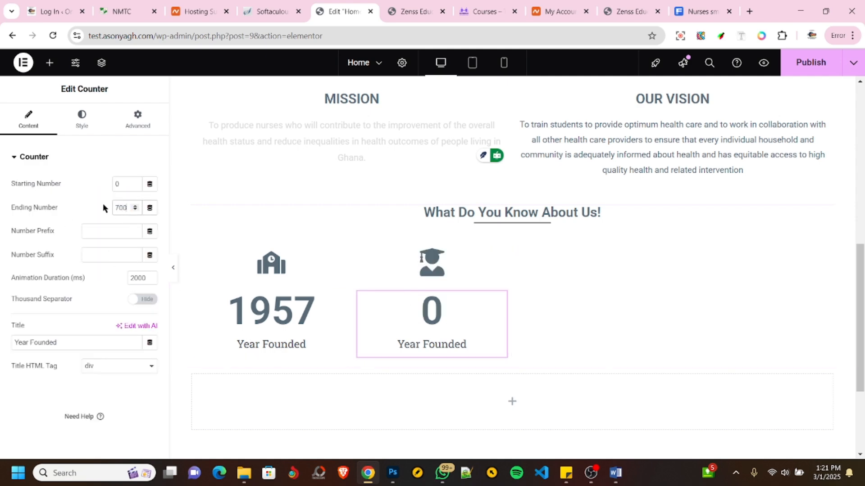
{"action": "left_click_drag", "start_coordinate": [60, 343], "coordinate": [1, 346]}
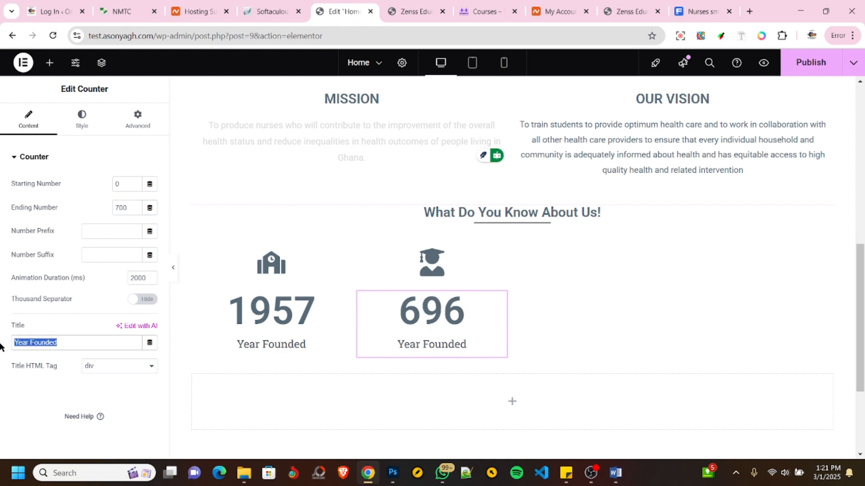
{"action": "type", "text": "Pupil"}
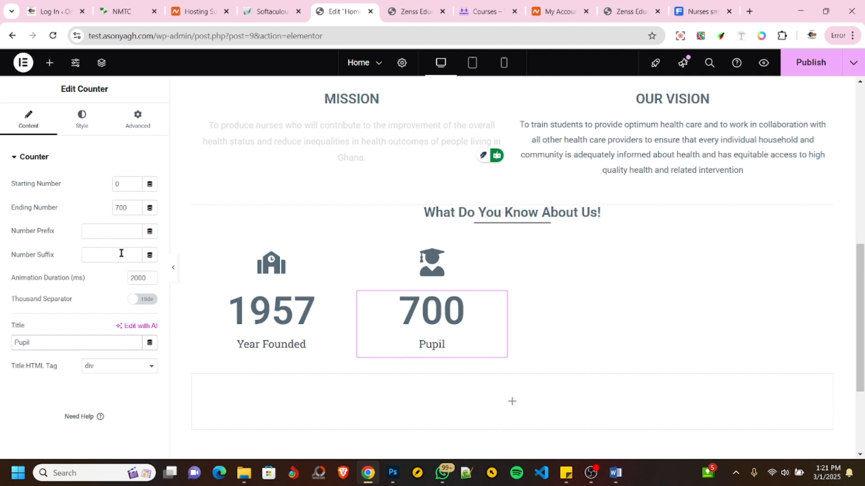
{"action": "left_click", "coordinate": [105, 255]}
{"action": "type", "text": "+"}
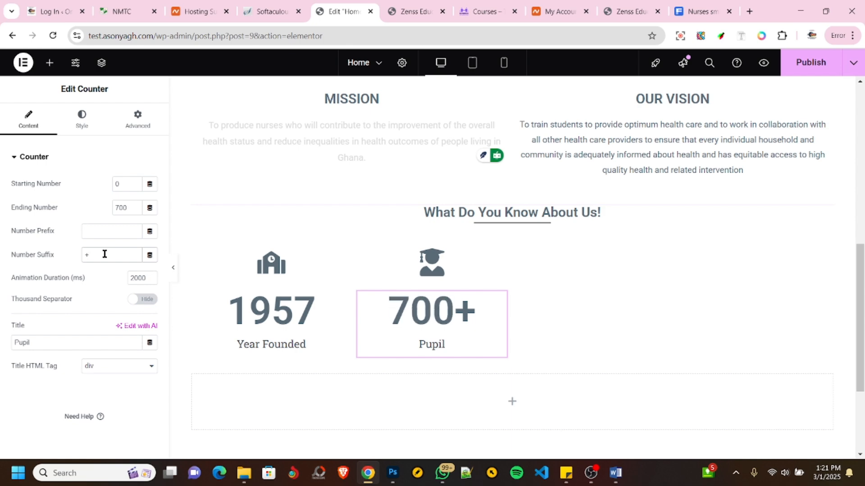
- Try "k" and "gb" as the Pupil counter's suffix, restore "+", and try a "+" number prefix before removing it
{"action": "key", "text": "BackSpace"}
{"action": "type", "text": "k"}
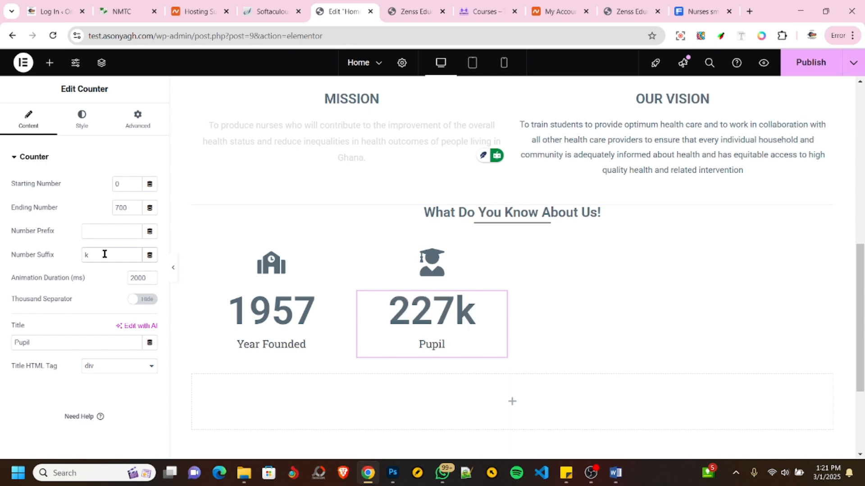
{"action": "key", "text": "BackSpace"}
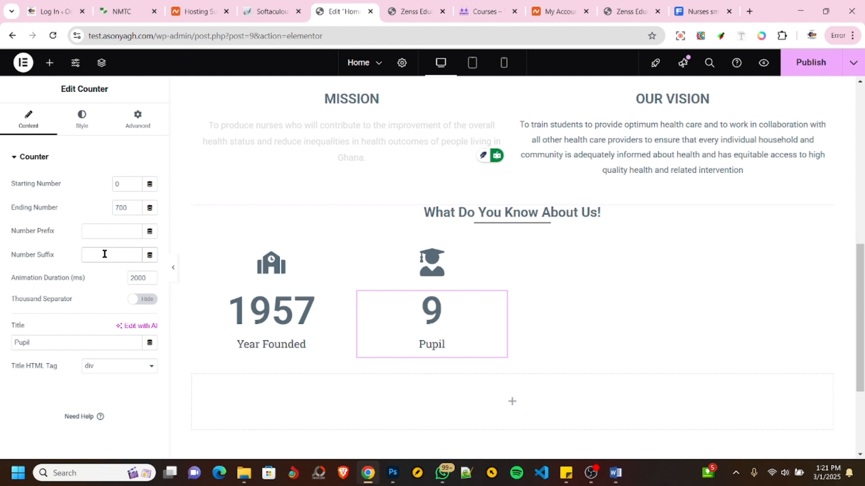
{"action": "type", "text": "gb"}
{"action": "key", "text": "BackSpace"}
{"action": "key", "text": "BackSpace"}
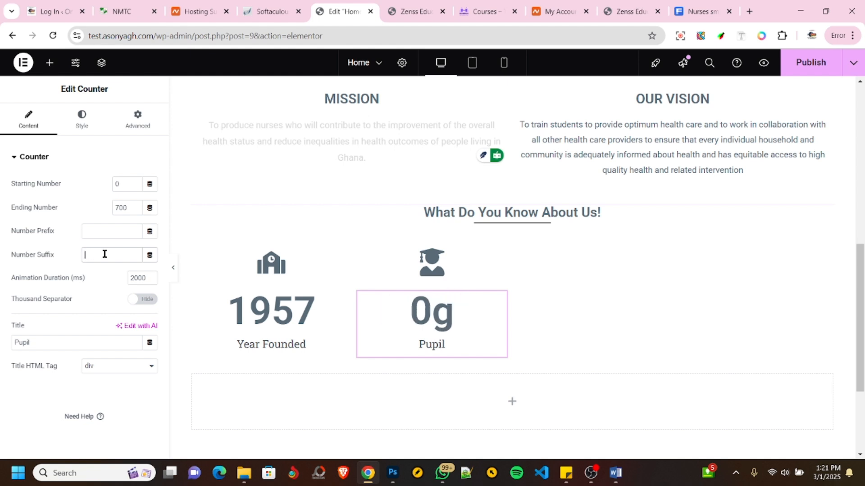
{"action": "type", "text": "+"}
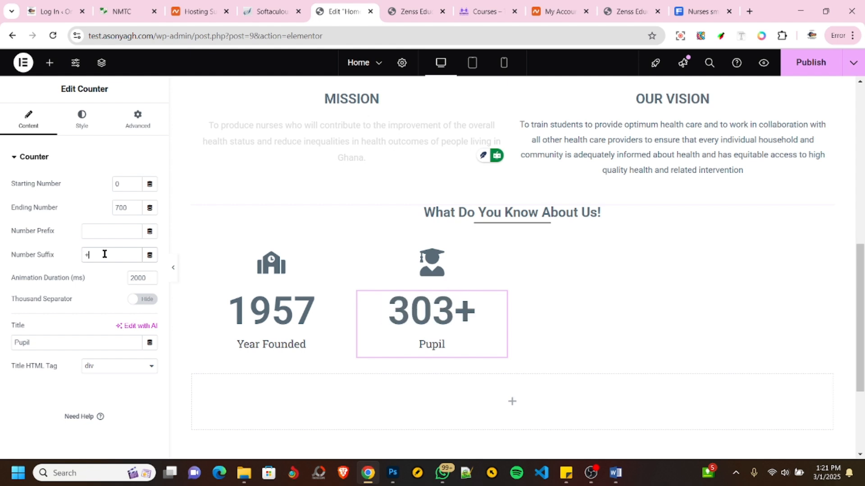
{"action": "left_click", "coordinate": [89, 232]}
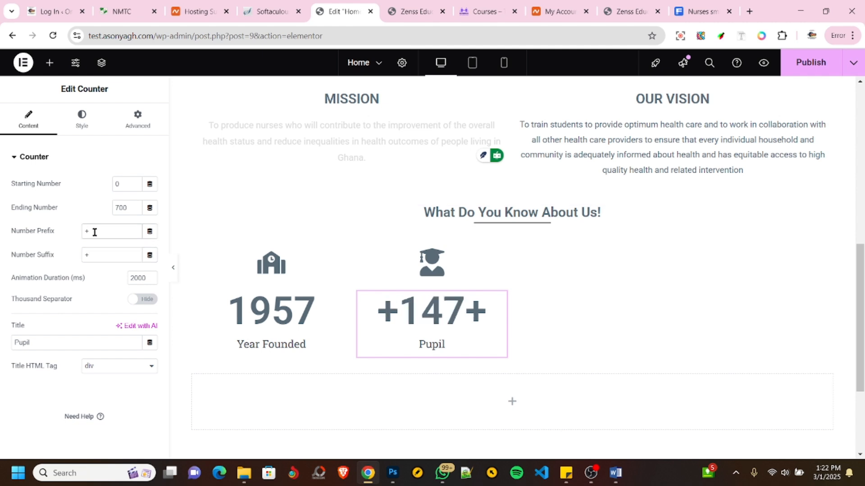
{"action": "key", "text": "BackSpace"}
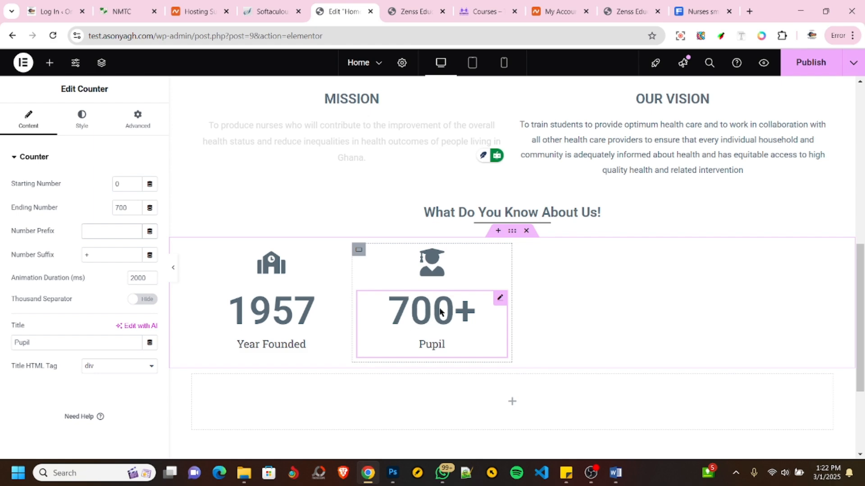
- Duplicate the Pupil column's container and check the third statistic in the NMTC site's banner
{"action": "right_click", "coordinate": [360, 251]}
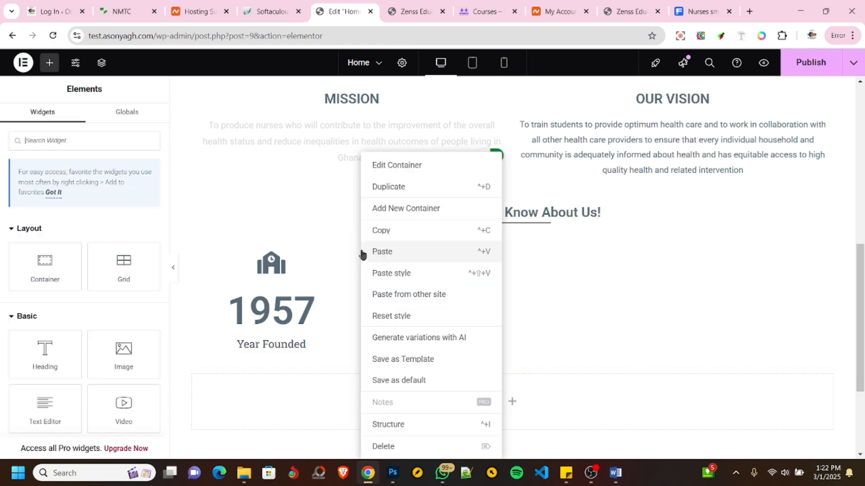
{"action": "left_click", "coordinate": [390, 195]}
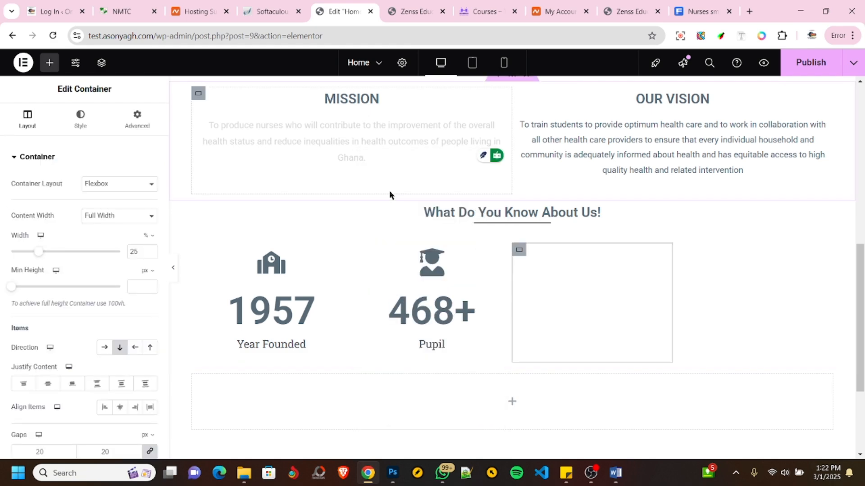
{"action": "left_click", "coordinate": [128, 17]}
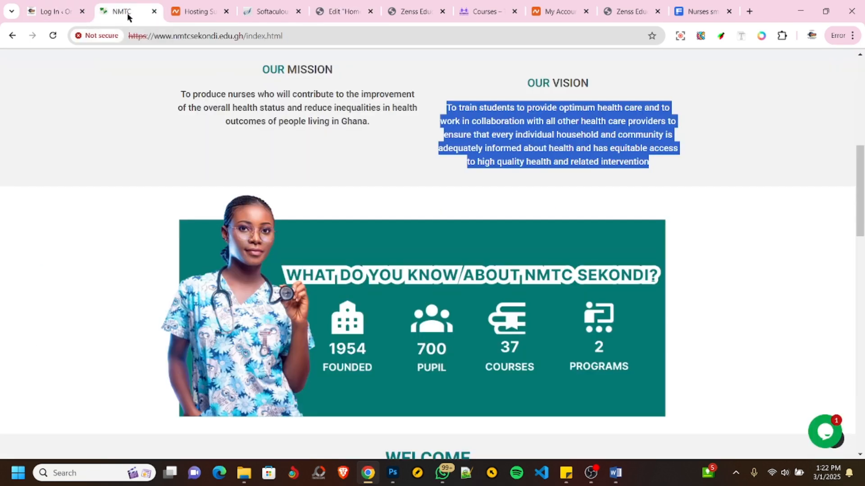
{"action": "left_click", "coordinate": [340, 12]}
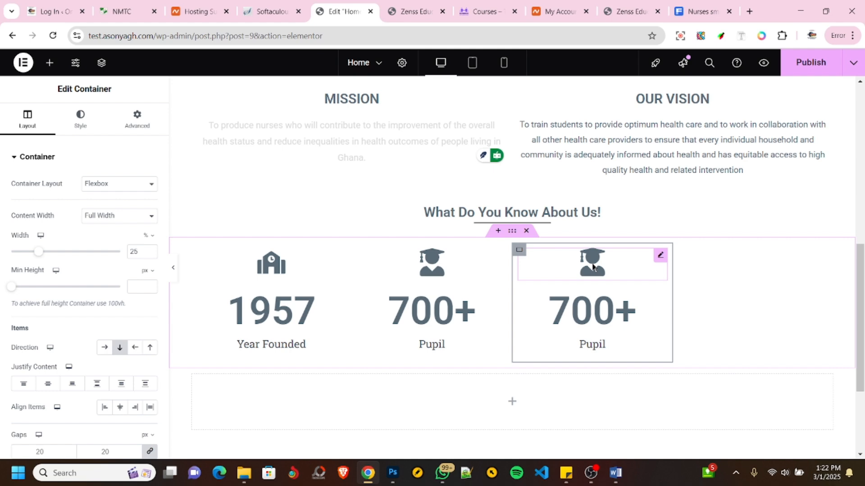
- Open the icon library for the third column's icon and try the search terms "cou" and "sub", clearing each one
{"action": "left_click", "coordinate": [556, 271]}
{"action": "left_click", "coordinate": [84, 220]}
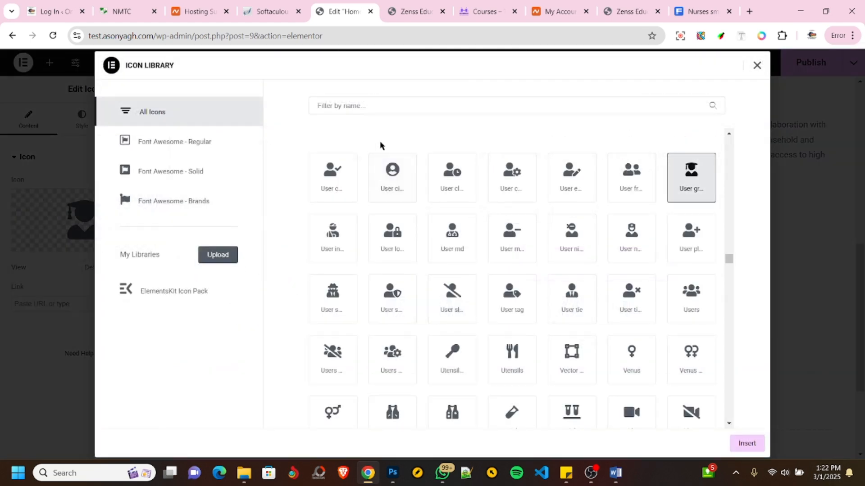
{"action": "left_click", "coordinate": [350, 104]}
{"action": "type", "text": "cours"}
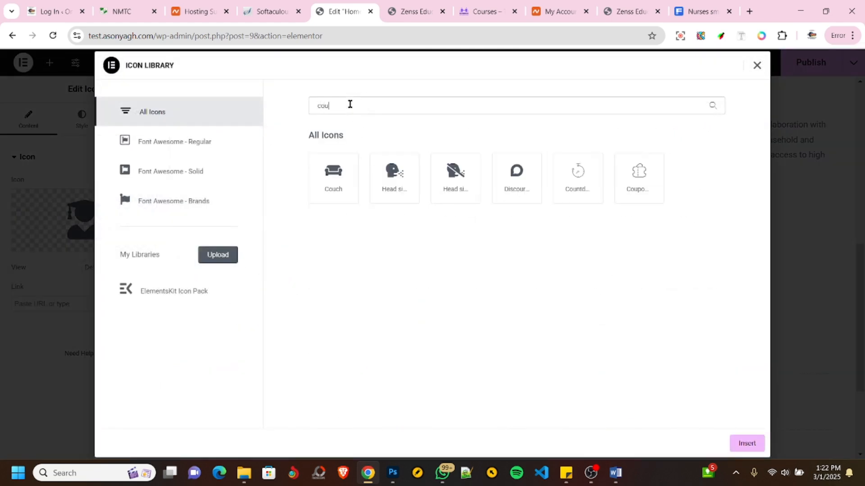
{"action": "key", "text": "BackSpace"}
{"action": "key", "text": "BackSpace"}
{"action": "key", "text": "BackSpace"}
{"action": "key", "text": "BackSpace"}
{"action": "key", "text": "BackSpace"}
{"action": "type", "text": "sub"}
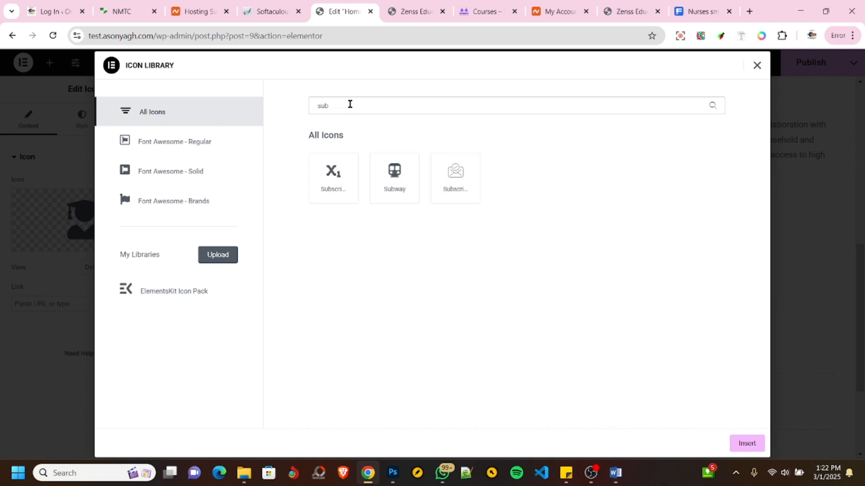
{"action": "key", "text": "BackSpace"}
{"action": "key", "text": "BackSpace"}
{"action": "key", "text": "BackSpace"}
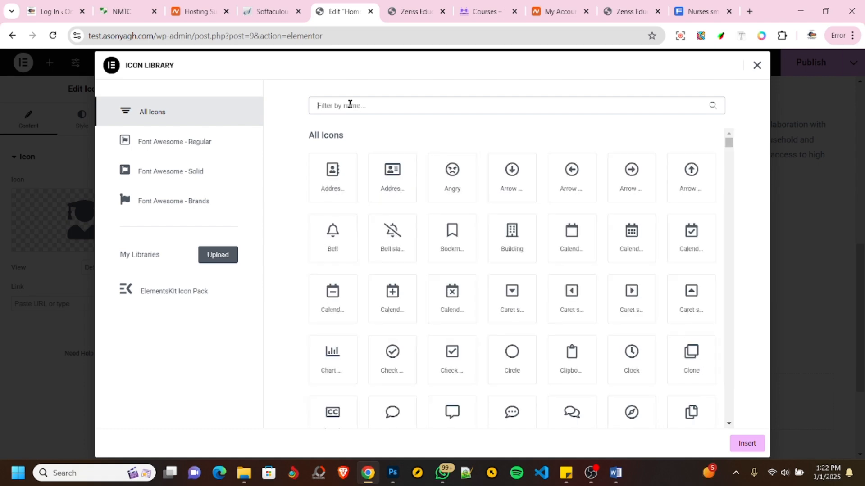
- Search the icon library for "book" and insert the open book icon in the third column
{"action": "type", "text": "book"}
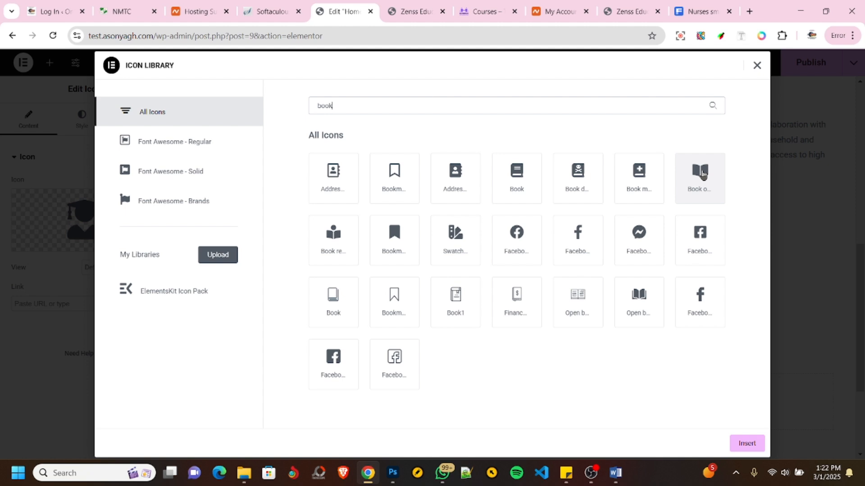
{"action": "left_click", "coordinate": [702, 176]}
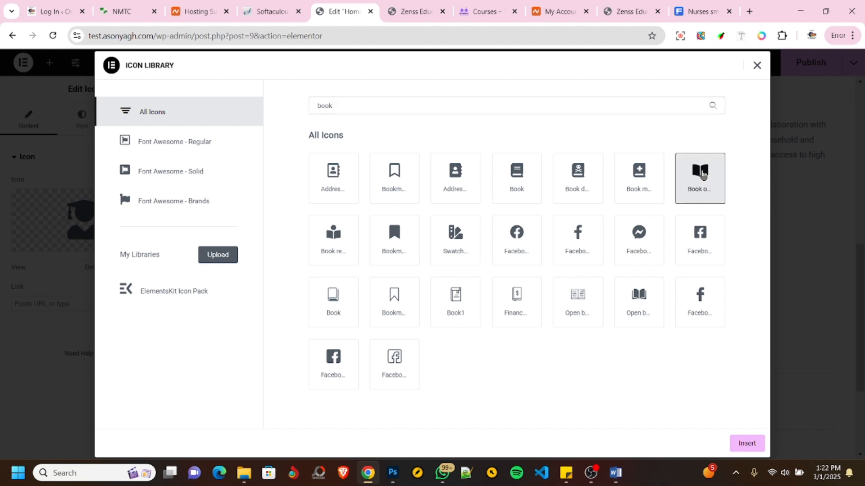
{"action": "left_click", "coordinate": [746, 443]}
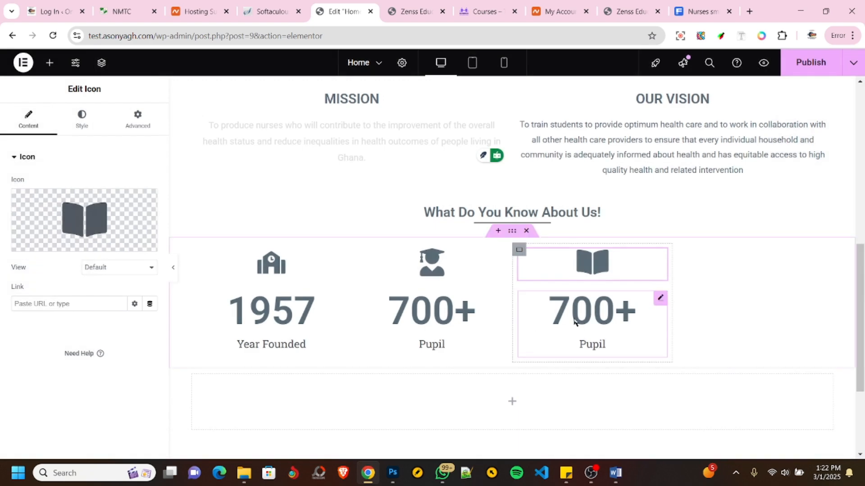
- Check the courses statistic on the NMTC site and set the third counter's ending number to 37 and title to "Courses"
{"action": "left_click", "coordinate": [123, 11]}
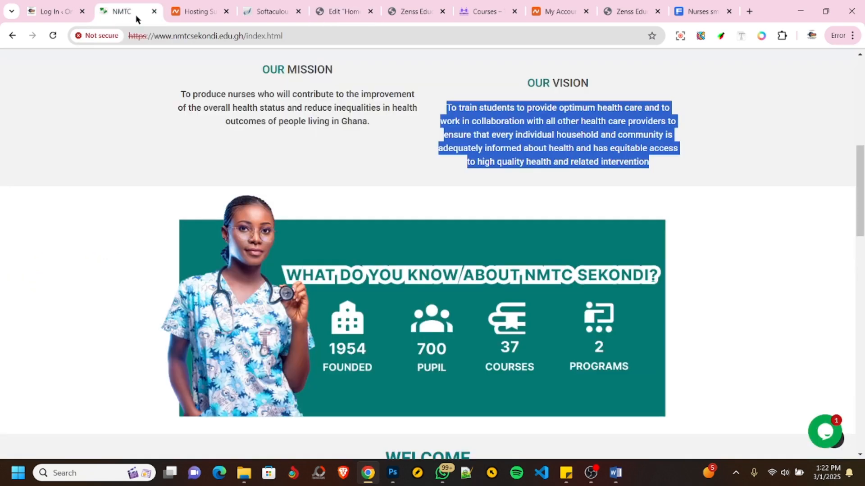
{"action": "left_click", "coordinate": [333, 13]}
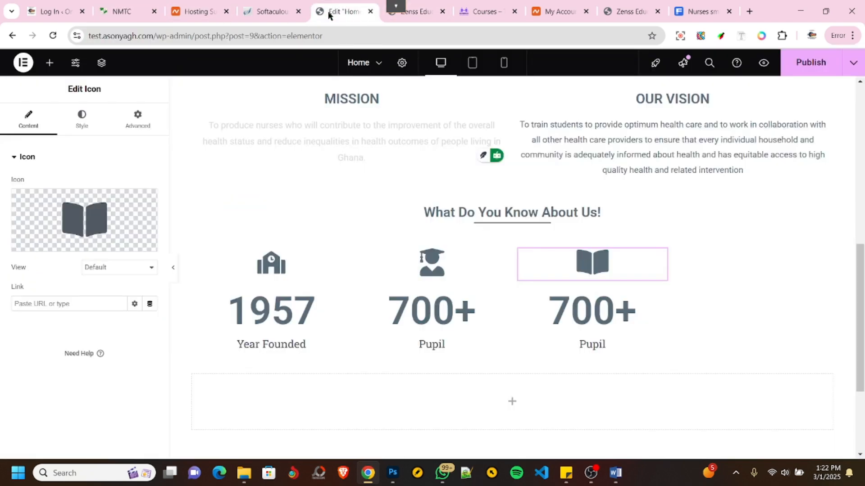
{"action": "left_click", "coordinate": [571, 301]}
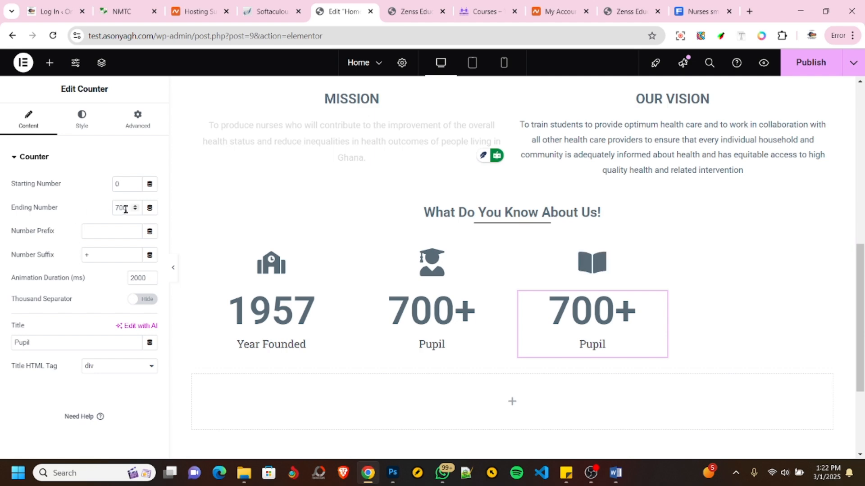
{"action": "left_click_drag", "start_coordinate": [130, 208], "coordinate": [105, 204]}
{"action": "type", "text": "37"}
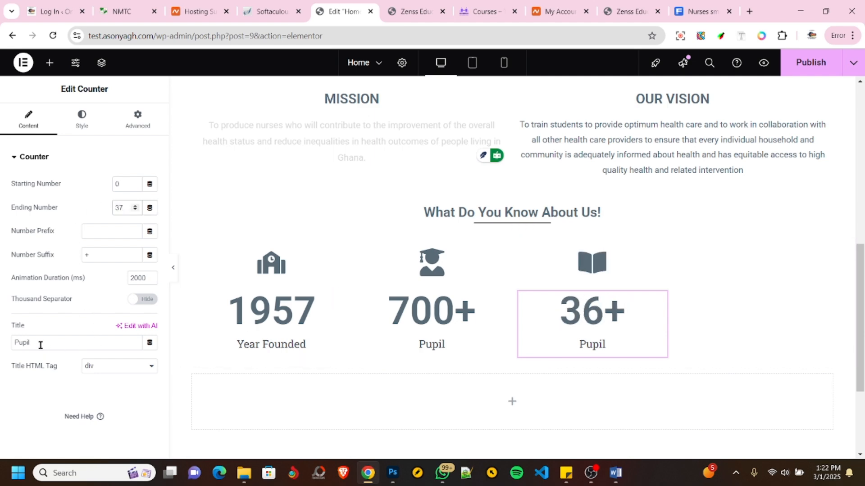
{"action": "left_click_drag", "start_coordinate": [38, 343], "coordinate": [1, 342]}
{"action": "type", "text": "C"}
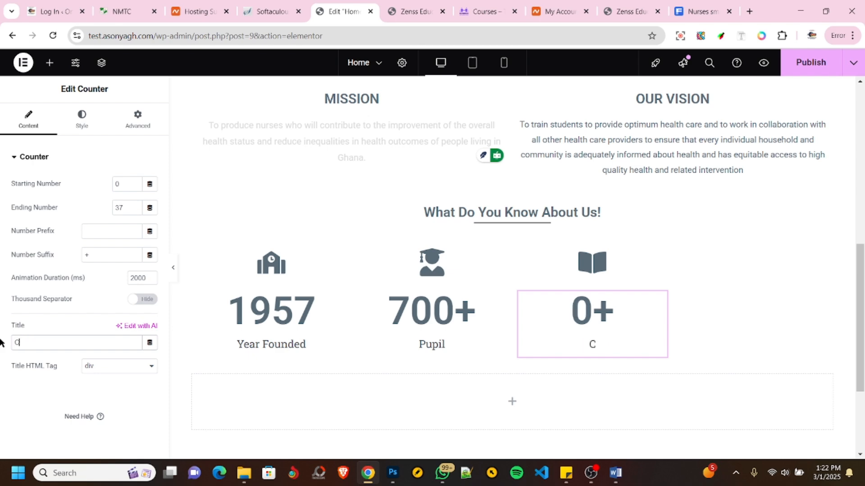
{"action": "type", "text": "ourses"}
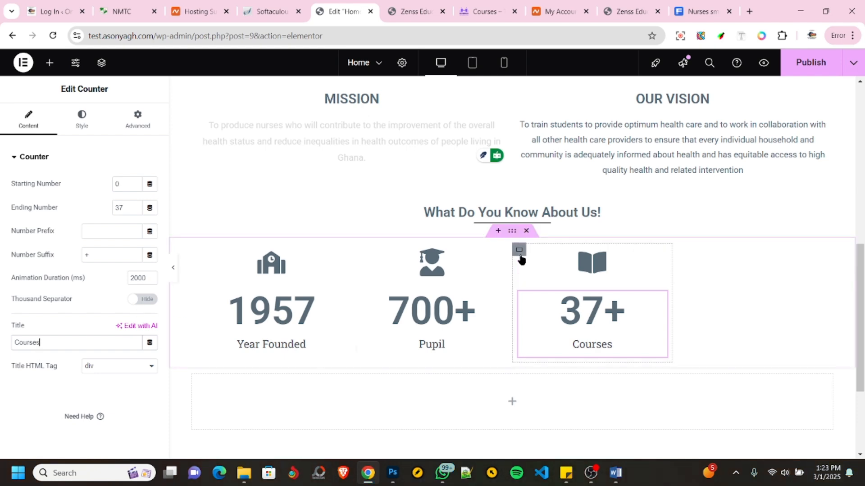
- Duplicate the Courses column's container and check the fourth statistic in the NMTC site's banner
{"action": "right_click", "coordinate": [521, 258]}
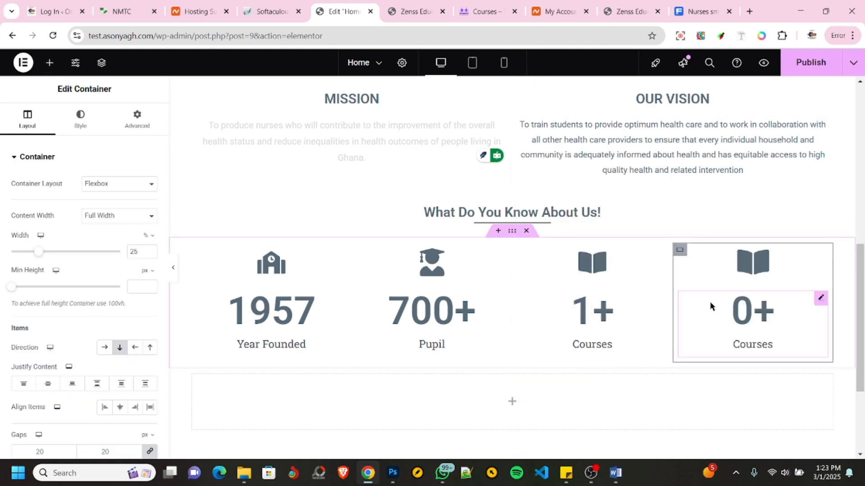
{"action": "left_click", "coordinate": [113, 13]}
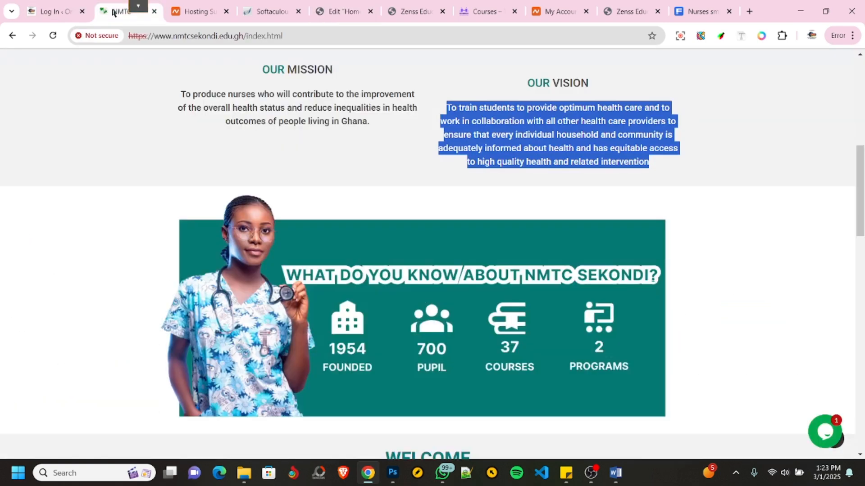
{"action": "left_click", "coordinate": [339, 12]}
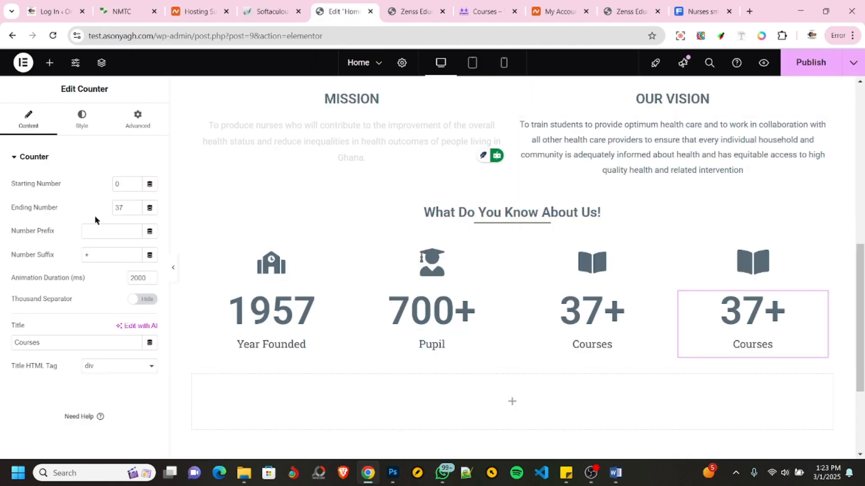
- Set the fourth counter's ending number to 2 and title to "Programs", and remove its plus suffix
{"action": "type", "text": "2"}
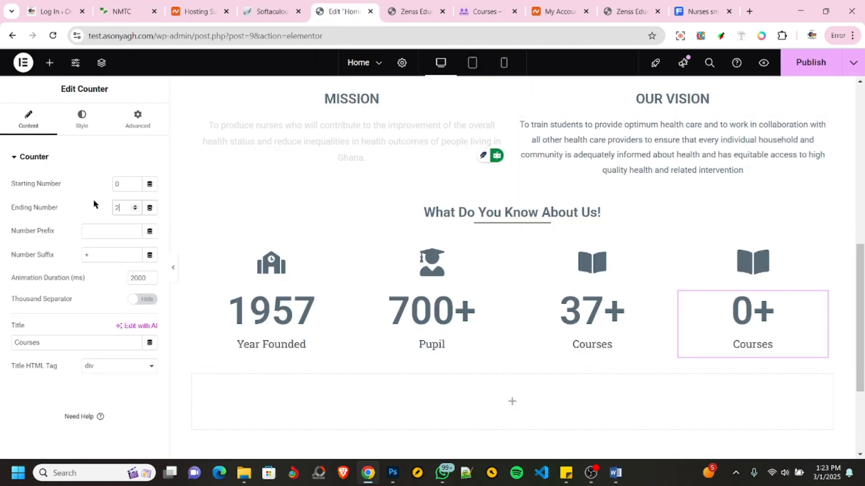
{"action": "left_click_drag", "start_coordinate": [48, 347], "coordinate": [0, 331]}
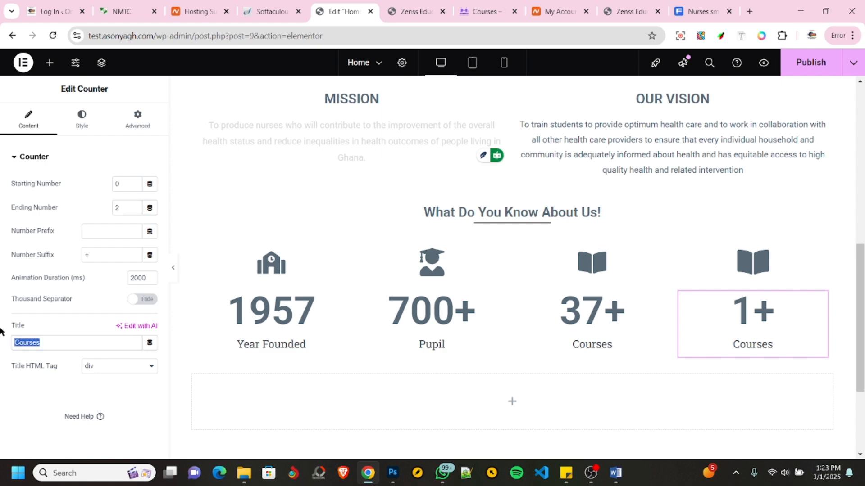
{"action": "type", "text": "Prog"}
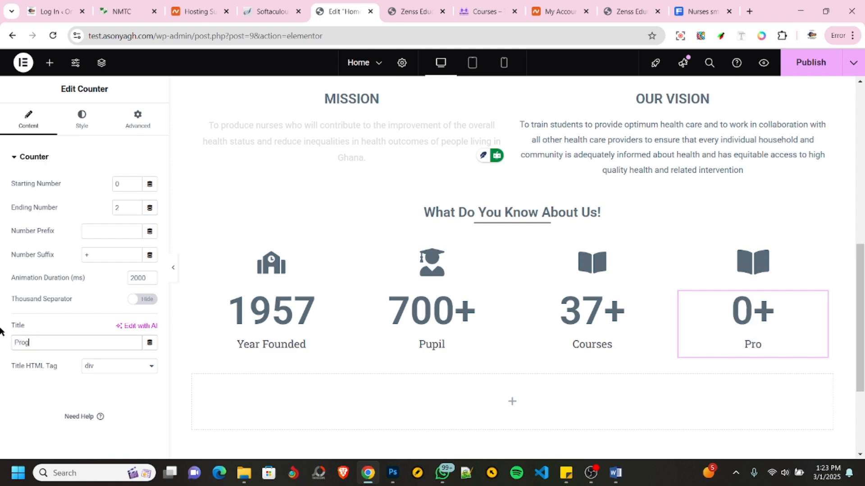
{"action": "type", "text": "rams"}
{"action": "left_click", "coordinate": [92, 255]}
{"action": "key", "text": "BackSpace"}
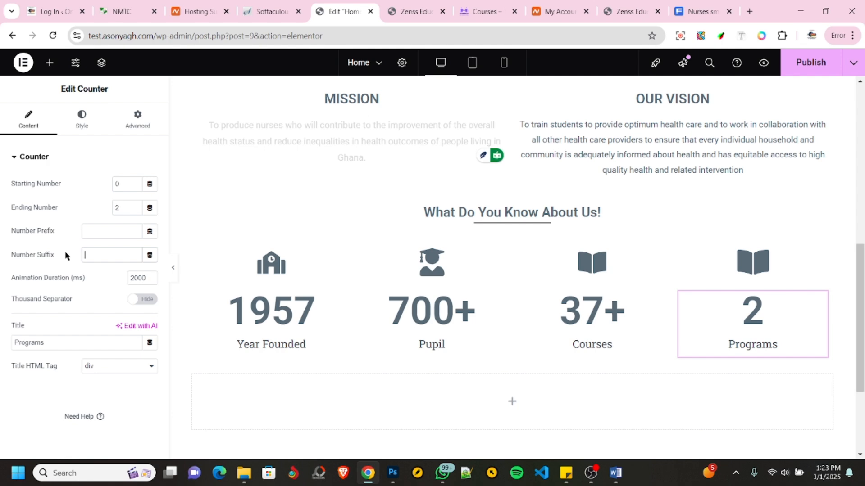
- Delete the empty container below the counters and check which sections follow the statistics banner on the NMTC site
{"action": "right_click", "coordinate": [359, 407]}
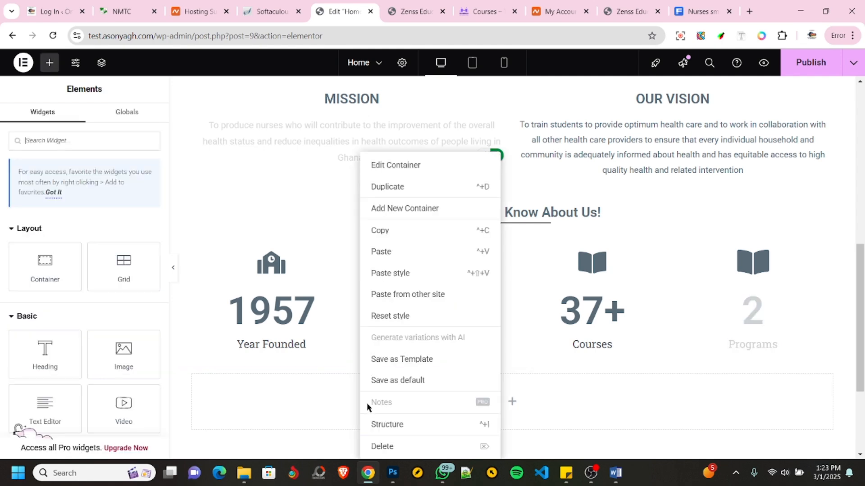
{"action": "left_click", "coordinate": [381, 445]}
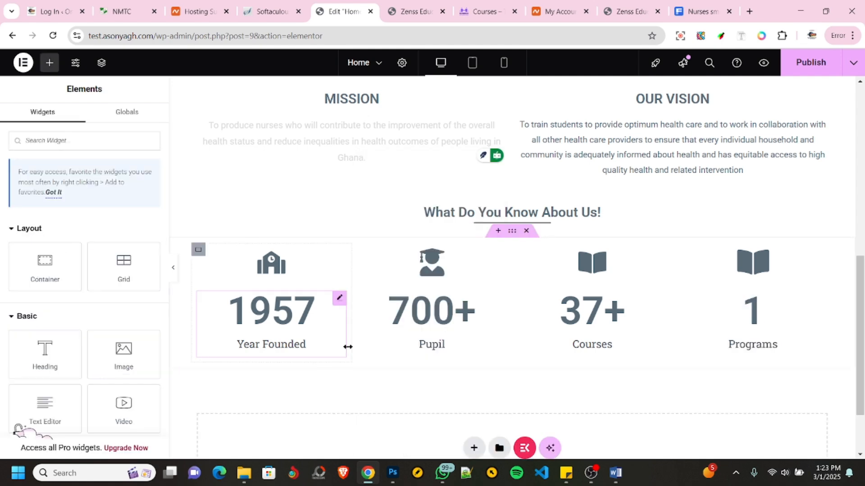
{"action": "left_click", "coordinate": [127, 14]}
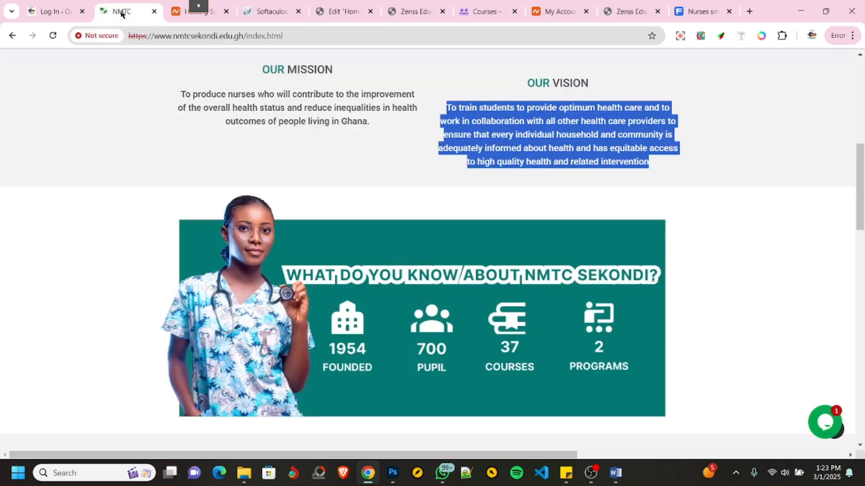
{"action": "scroll", "coordinate": [428, 229], "scroll_direction": "down", "scroll_amount": 4}
{"action": "scroll", "coordinate": [428, 229], "scroll_direction": "down", "scroll_amount": 2}
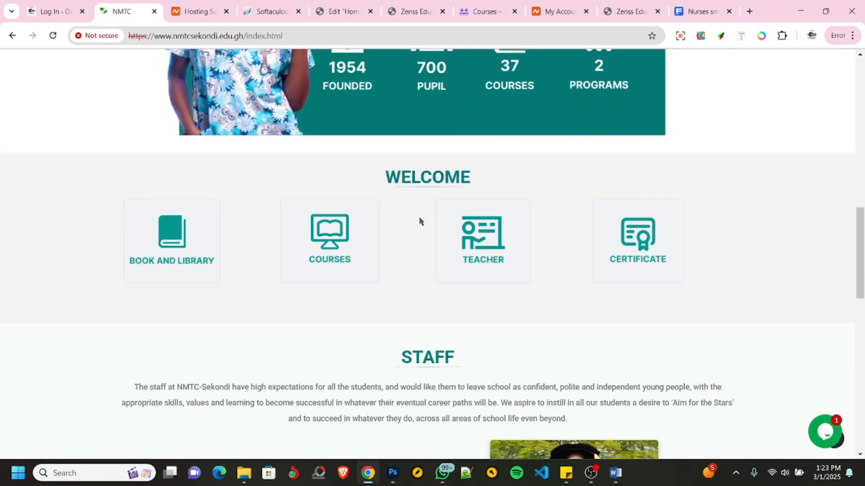
{"action": "scroll", "coordinate": [421, 224], "scroll_direction": "down", "scroll_amount": 3}
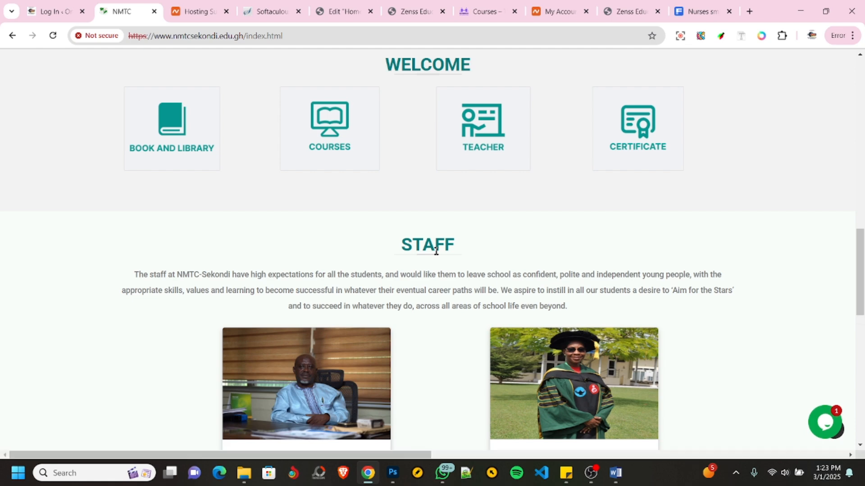
{"action": "left_click", "coordinate": [325, 16]}
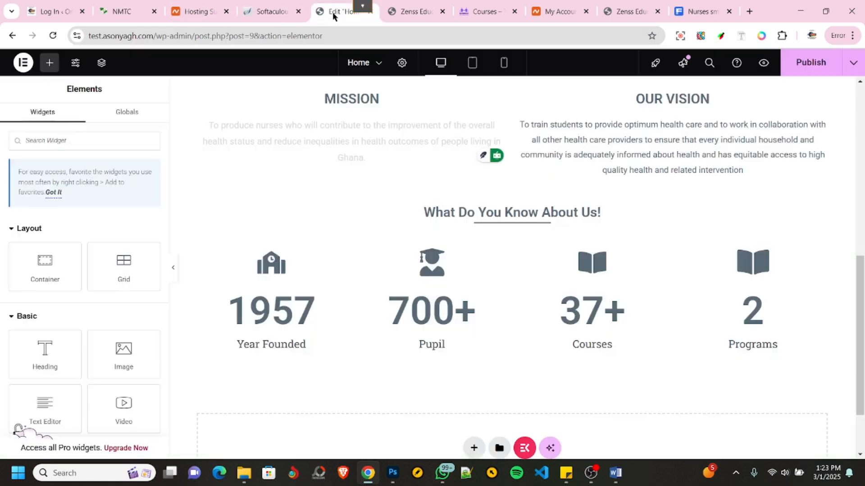
- Add a new single-column flexbox container with downward direction below the counter section
{"action": "scroll", "coordinate": [459, 326], "scroll_direction": "down", "scroll_amount": 2}
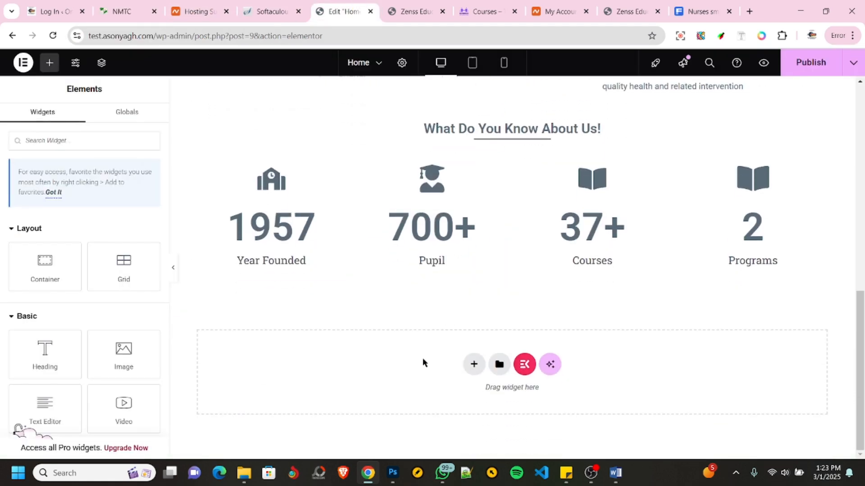
{"action": "left_click", "coordinate": [474, 364]}
{"action": "left_click", "coordinate": [464, 395]}
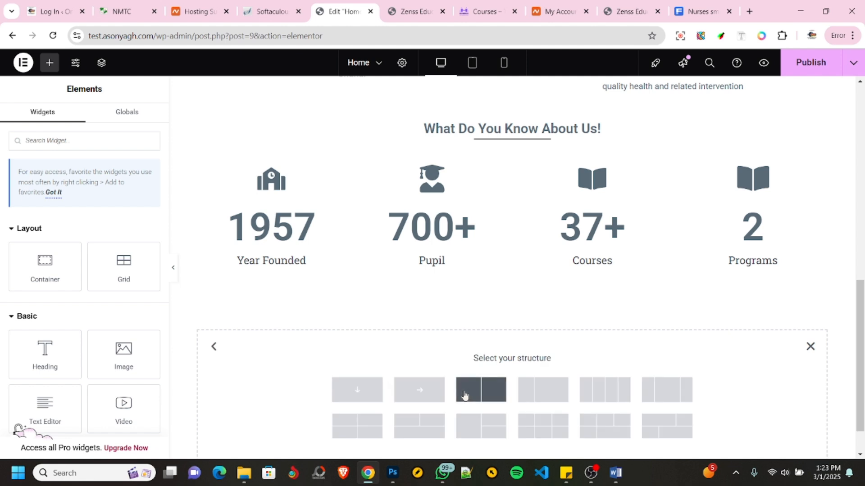
{"action": "left_click", "coordinate": [364, 383]}
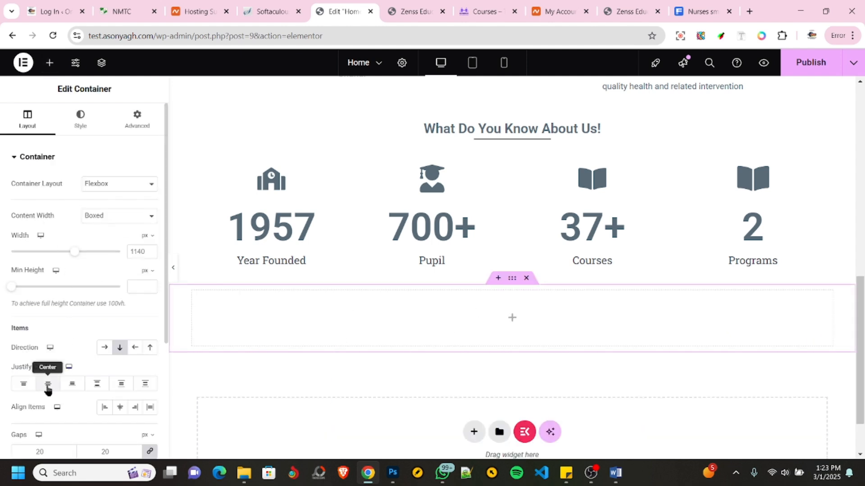
- Insert a Heading widget in the new container with the title "Staff"
{"action": "scroll", "coordinate": [49, 387], "scroll_direction": "down", "scroll_amount": 1}
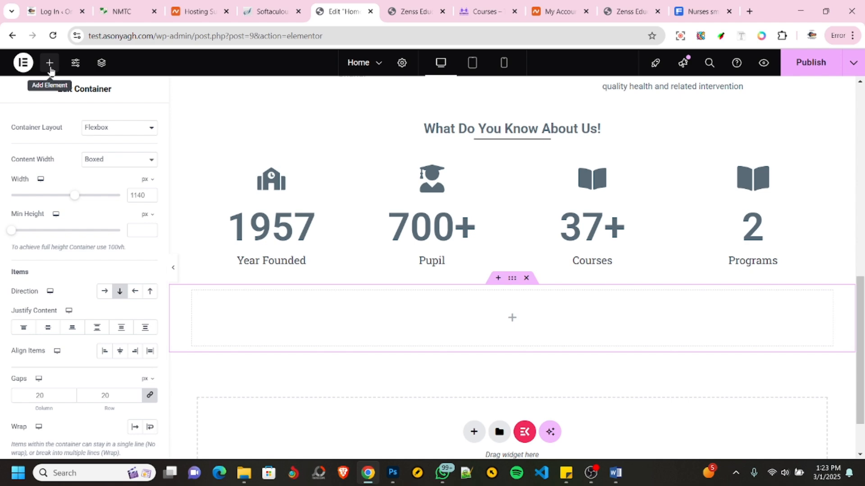
{"action": "left_click", "coordinate": [50, 63]}
{"action": "left_click_drag", "start_coordinate": [44, 356], "coordinate": [471, 326]}
{"action": "left_click_drag", "start_coordinate": [95, 197], "coordinate": [6, 207]}
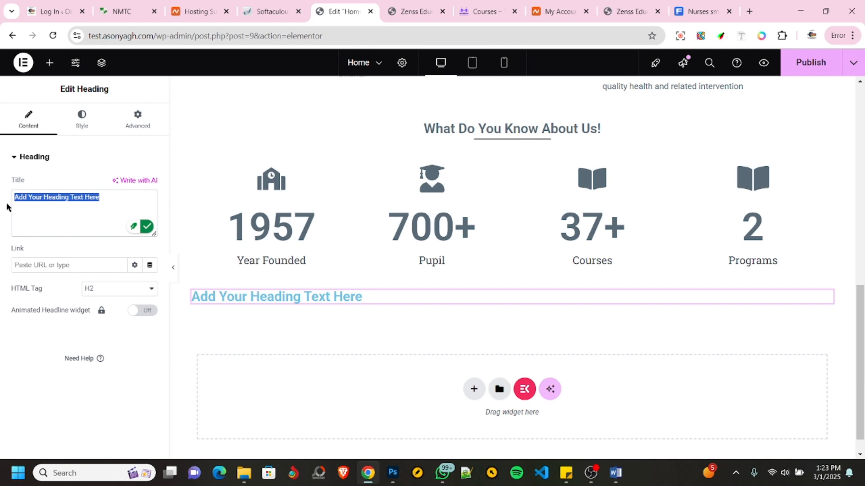
{"action": "type", "text": "Staff"}
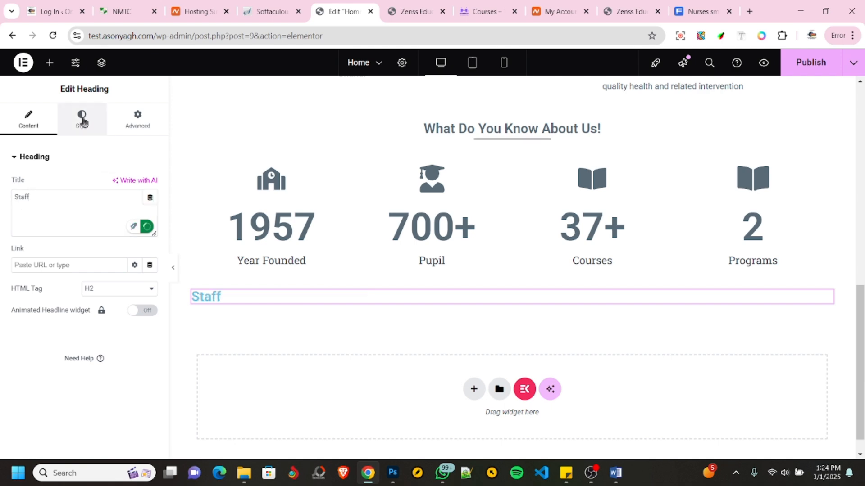
- Style the Staff heading with the dark slate global text color, a 50 px font size and centered alignment
{"action": "left_click", "coordinate": [83, 121]}
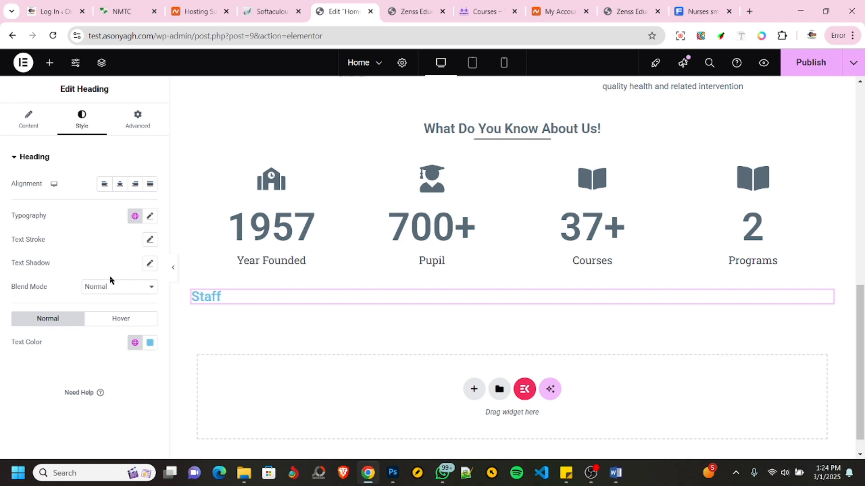
{"action": "left_click", "coordinate": [134, 343]}
{"action": "left_click", "coordinate": [64, 188]}
{"action": "left_click", "coordinate": [149, 218]}
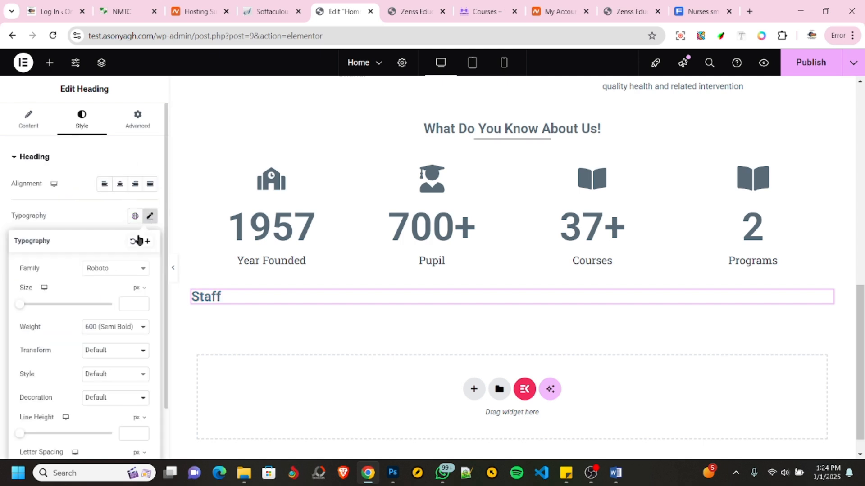
{"action": "left_click", "coordinate": [128, 304]}
{"action": "type", "text": "30"}
{"action": "key", "text": "BackSpace"}
{"action": "key", "text": "BackSpace"}
{"action": "type", "text": "50"}
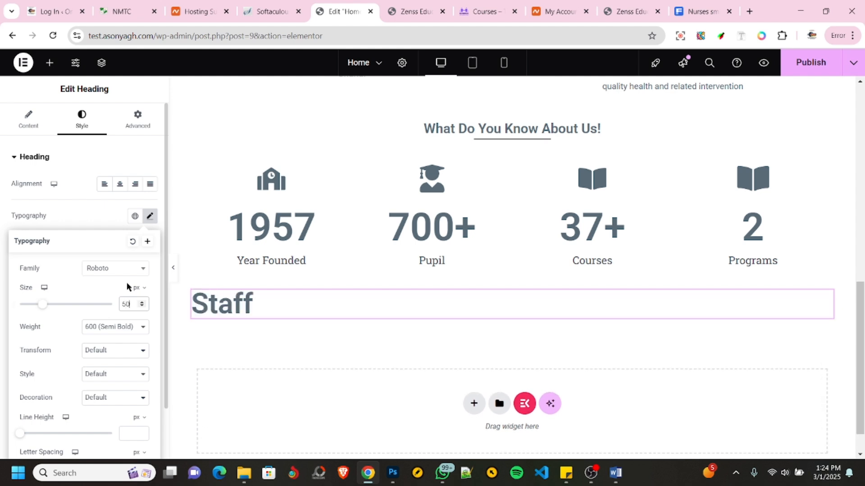
{"action": "left_click", "coordinate": [119, 185]}
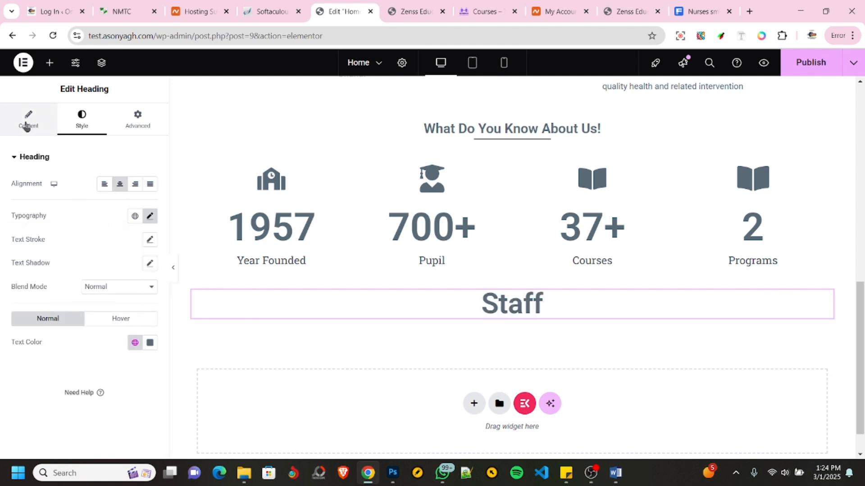
{"action": "left_click", "coordinate": [26, 126]}
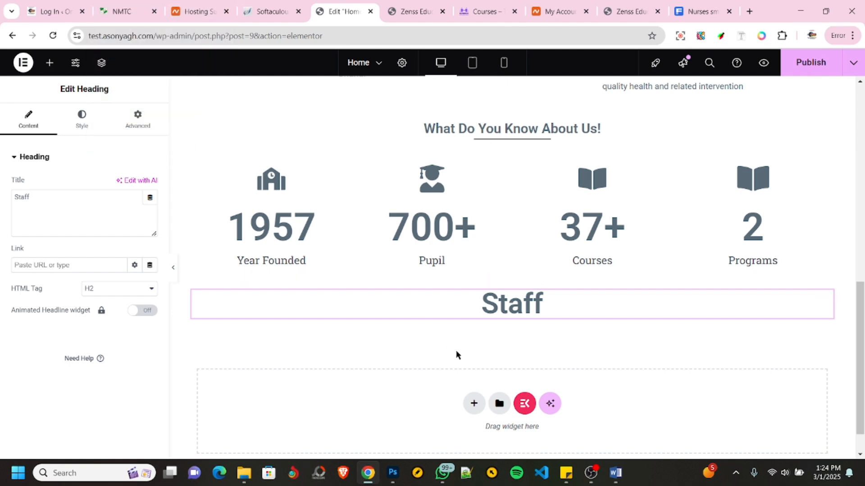
- Add a flexbox container with a two-by-two structure below the Staff heading
{"action": "left_click", "coordinate": [470, 404]}
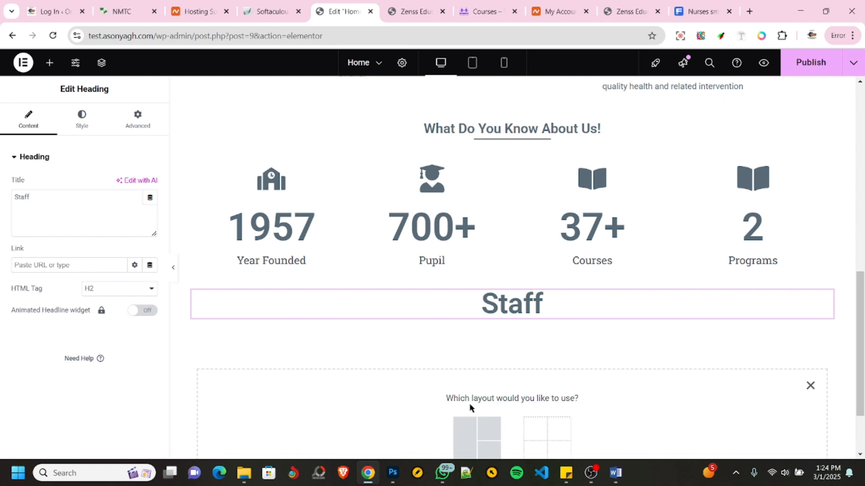
{"action": "scroll", "coordinate": [426, 331], "scroll_direction": "down", "scroll_amount": 2}
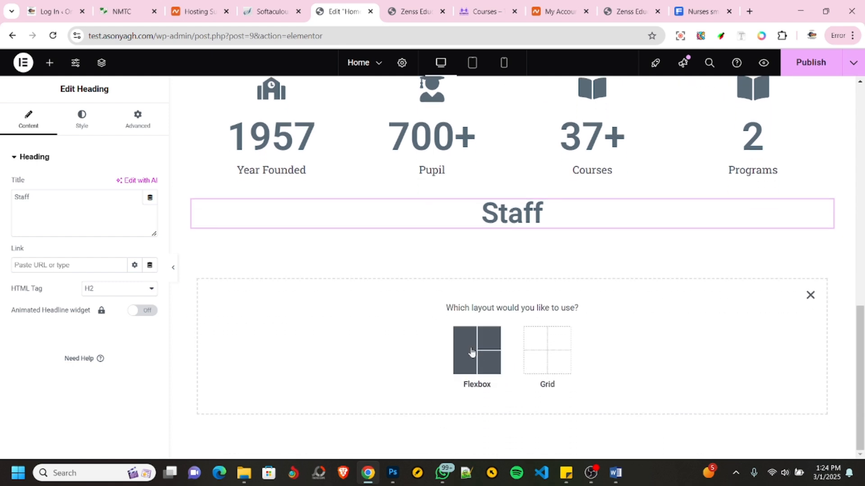
{"action": "left_click", "coordinate": [472, 352]}
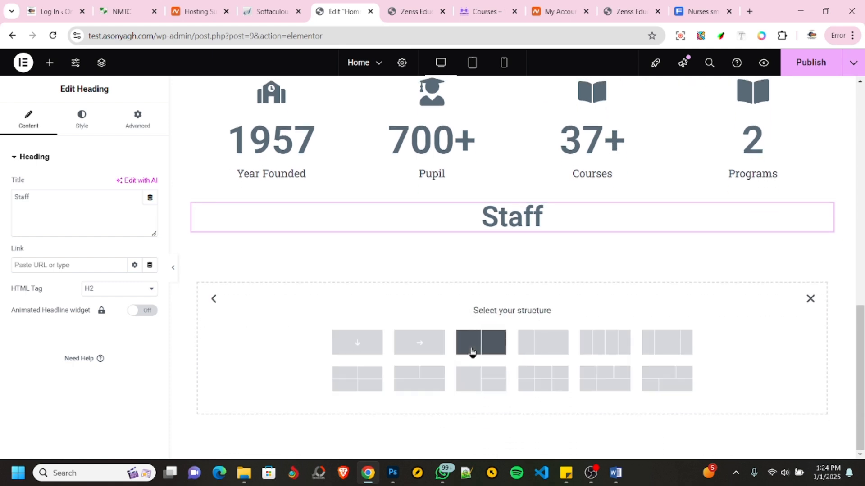
{"action": "left_click", "coordinate": [338, 383]}
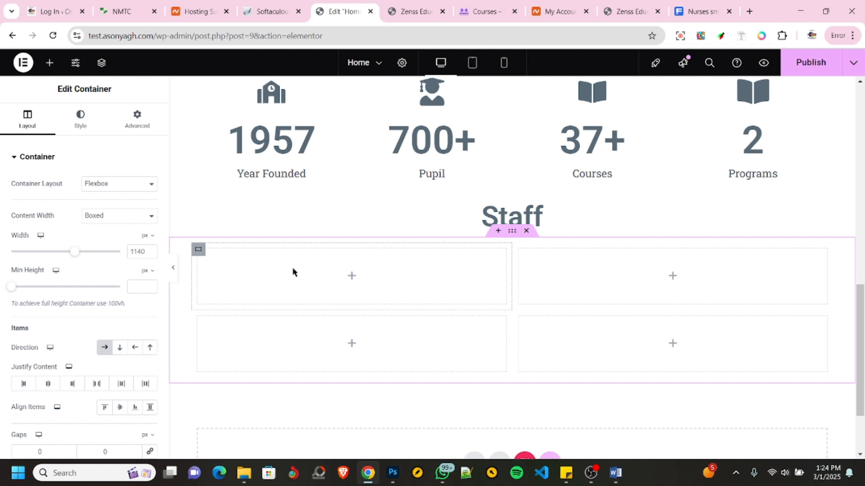
- Search the widgets for "team" and place a Sina Team widget in the first cell of the two-by-two container
{"action": "left_click", "coordinate": [48, 66]}
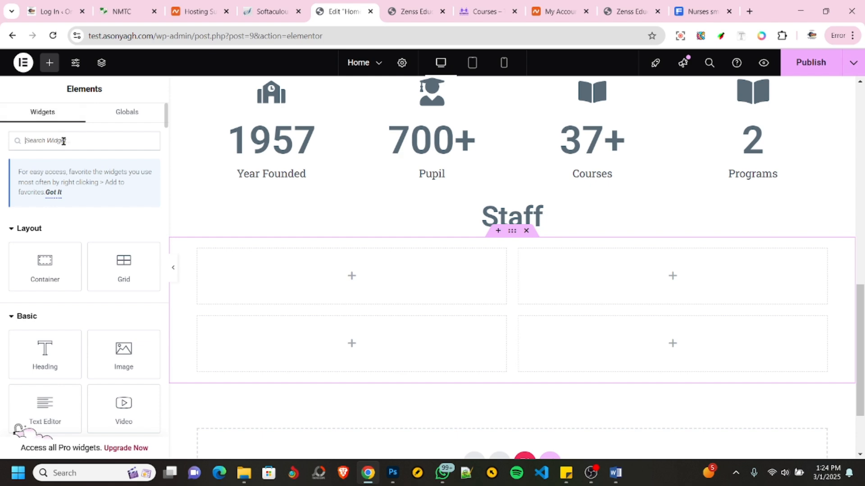
{"action": "type", "text": "team"}
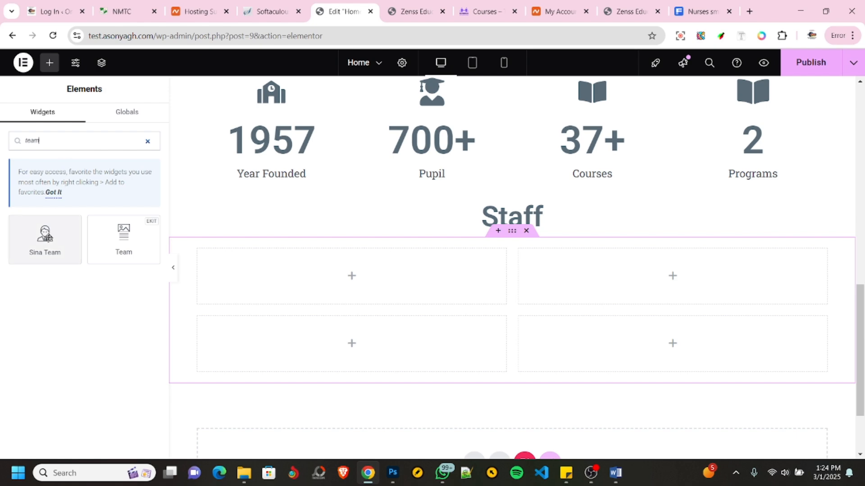
{"action": "left_click_drag", "start_coordinate": [53, 228], "coordinate": [332, 282]}
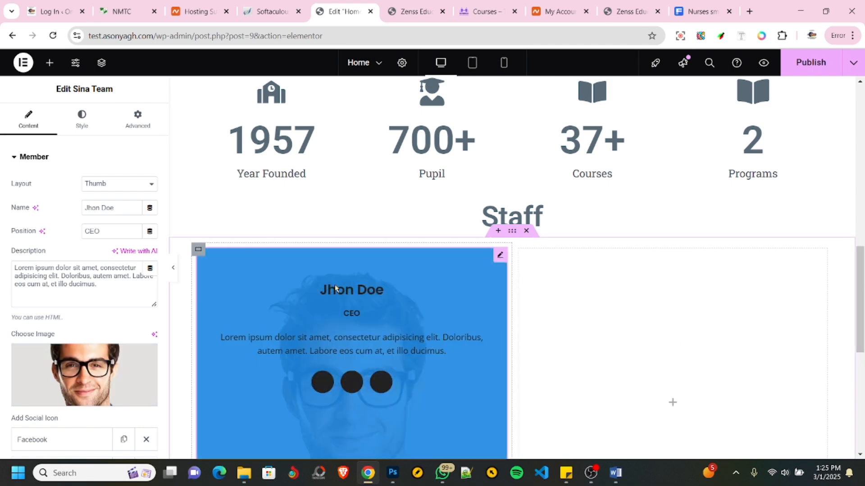
- Examine the team member card's appearance on the page and its name, position, description, image and social icon settings
{"action": "scroll", "coordinate": [282, 334], "scroll_direction": "down", "scroll_amount": 4}
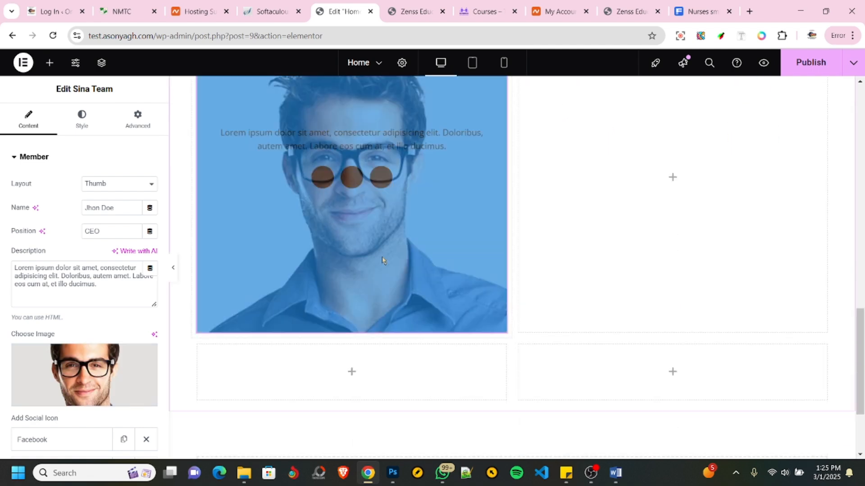
{"action": "scroll", "coordinate": [382, 257], "scroll_direction": "up", "scroll_amount": 3}
{"action": "scroll", "coordinate": [382, 260], "scroll_direction": "down", "scroll_amount": 2}
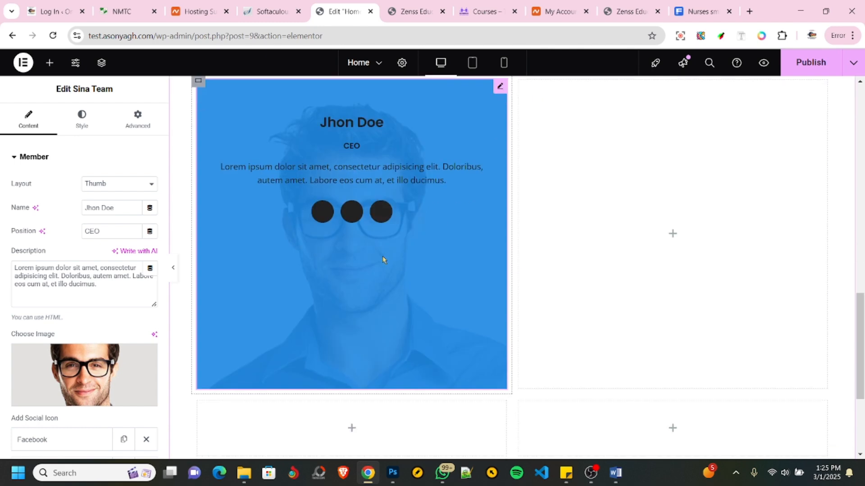
{"action": "scroll", "coordinate": [382, 260], "scroll_direction": "up", "scroll_amount": 2}
{"action": "scroll", "coordinate": [383, 260], "scroll_direction": "down", "scroll_amount": 3}
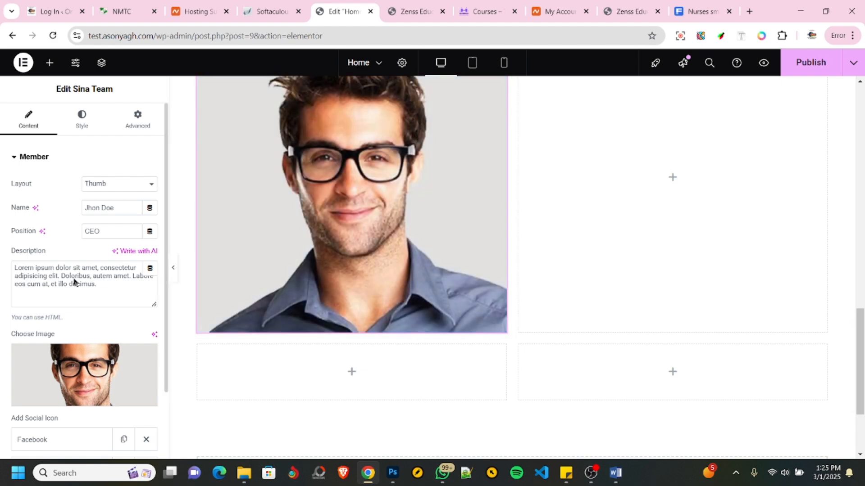
{"action": "scroll", "coordinate": [74, 282], "scroll_direction": "down", "scroll_amount": 2}
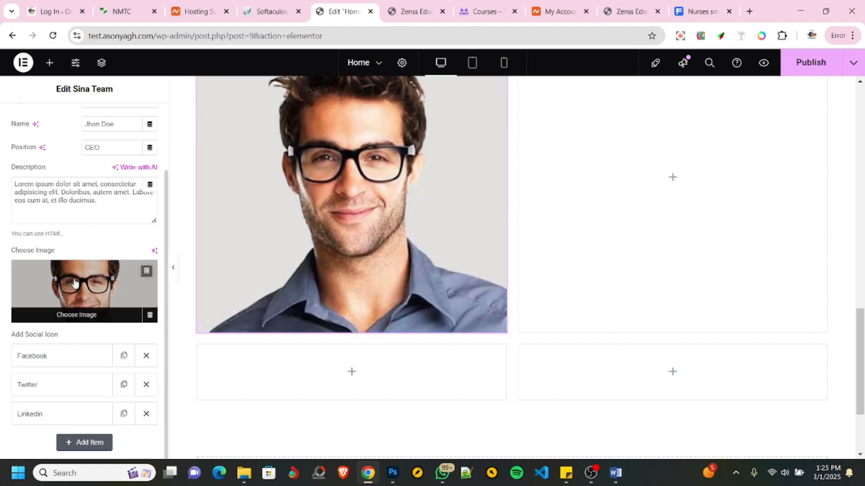
{"action": "scroll", "coordinate": [74, 282], "scroll_direction": "up", "scroll_amount": 2}
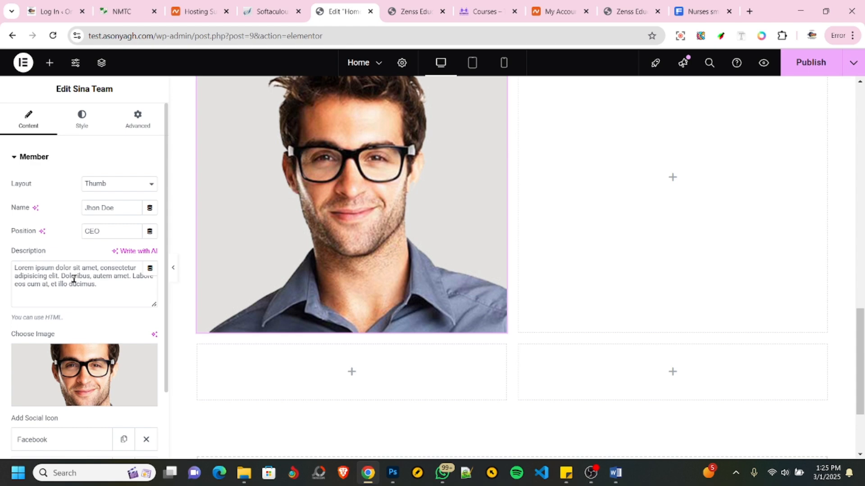
{"action": "scroll", "coordinate": [351, 207], "scroll_direction": "up", "scroll_amount": 5}
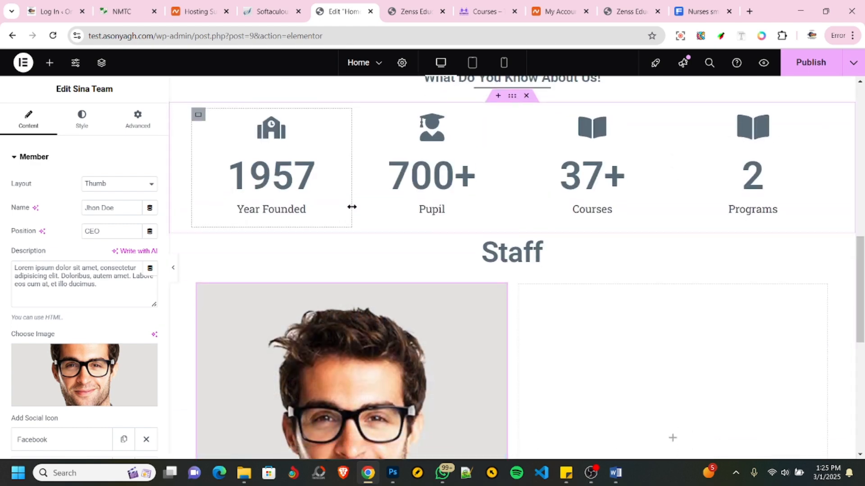
{"action": "scroll", "coordinate": [351, 207], "scroll_direction": "down", "scroll_amount": 2}
{"action": "scroll", "coordinate": [612, 178], "scroll_direction": "down", "scroll_amount": 3}
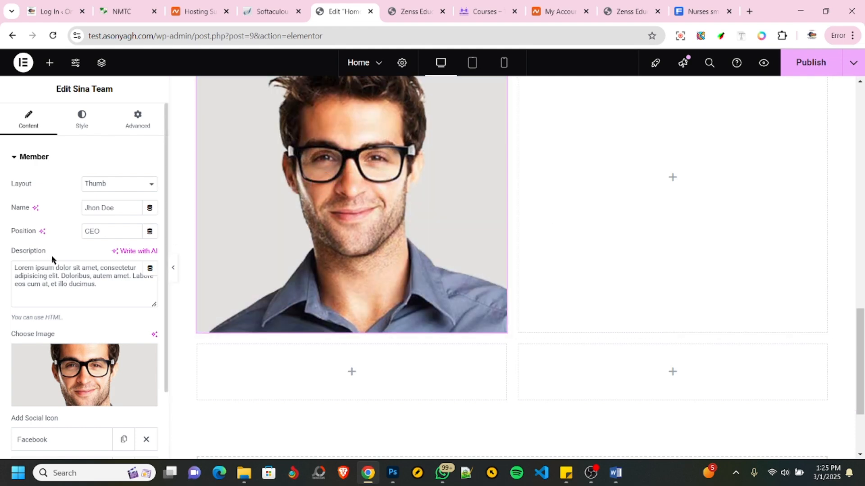
- Delete the Sina Team widget from the first cell of the Staff container
{"action": "scroll", "coordinate": [216, 265], "scroll_direction": "up", "scroll_amount": 5}
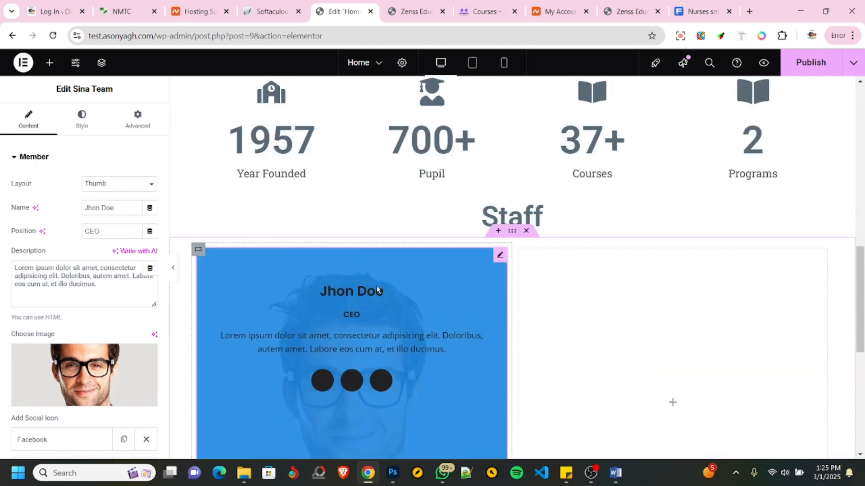
{"action": "right_click", "coordinate": [246, 296]}
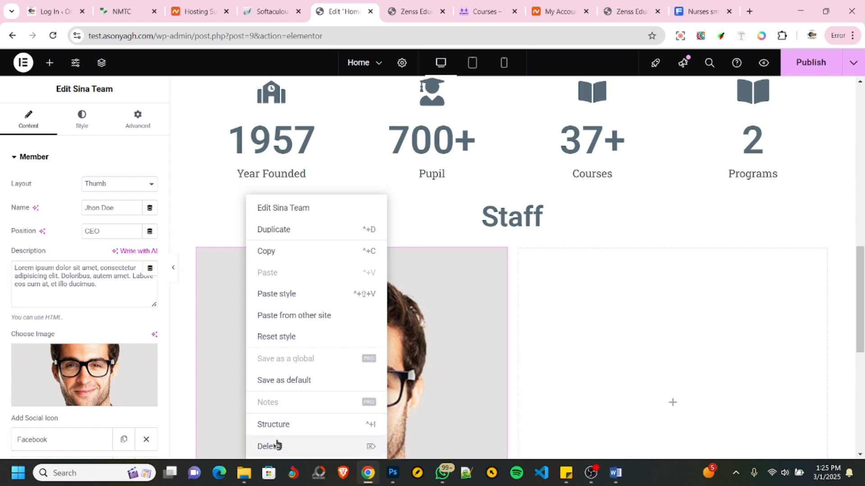
{"action": "left_click", "coordinate": [276, 443]}
- Search the widgets for "team" and place the Team widget in the first cell below the Staff heading
{"action": "left_click", "coordinate": [72, 140]}
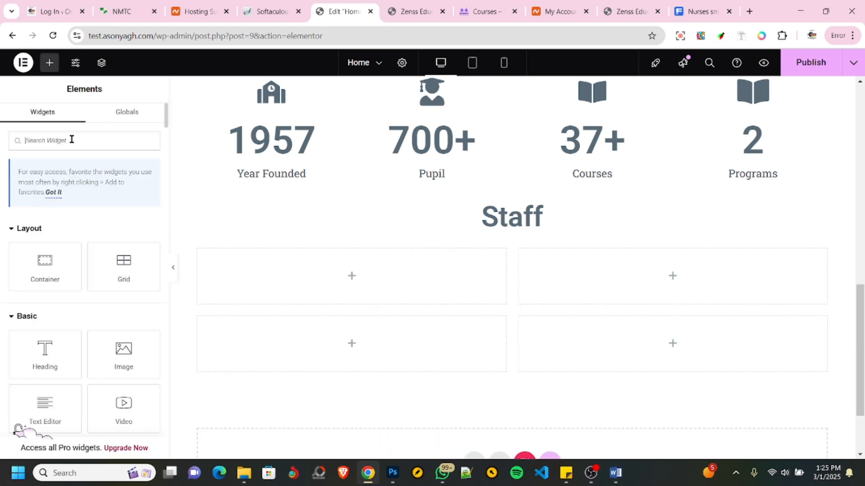
{"action": "type", "text": "team"}
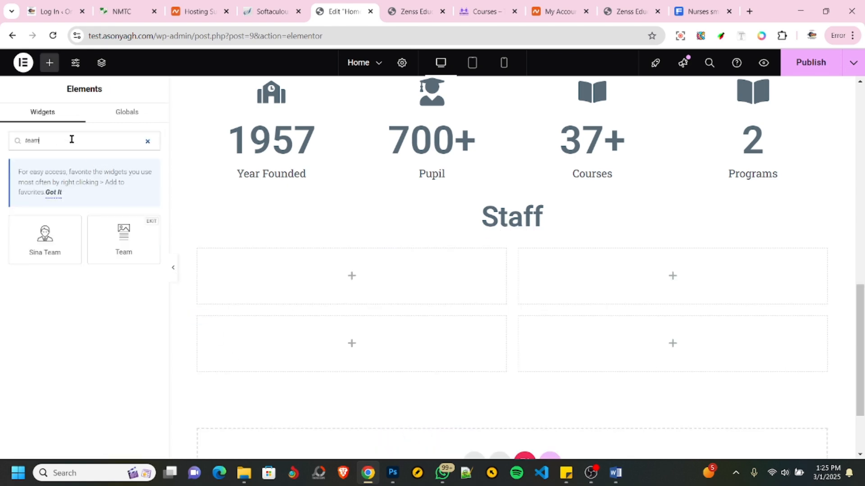
{"action": "left_click_drag", "start_coordinate": [120, 231], "coordinate": [301, 286]}
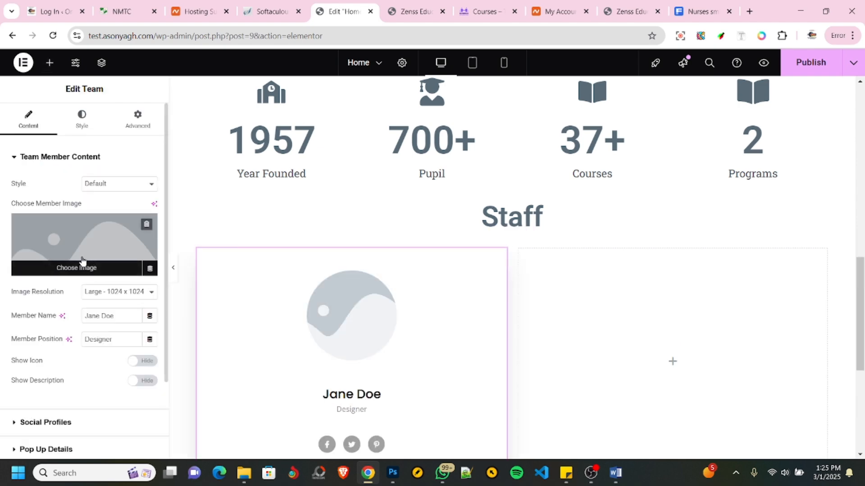
{"action": "scroll", "coordinate": [402, 314], "scroll_direction": "down", "scroll_amount": 4}
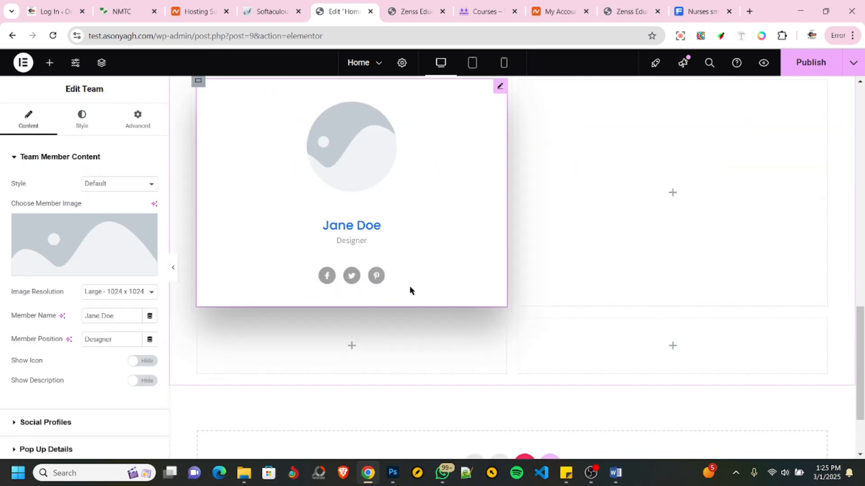
{"action": "scroll", "coordinate": [409, 286], "scroll_direction": "up", "scroll_amount": 3}
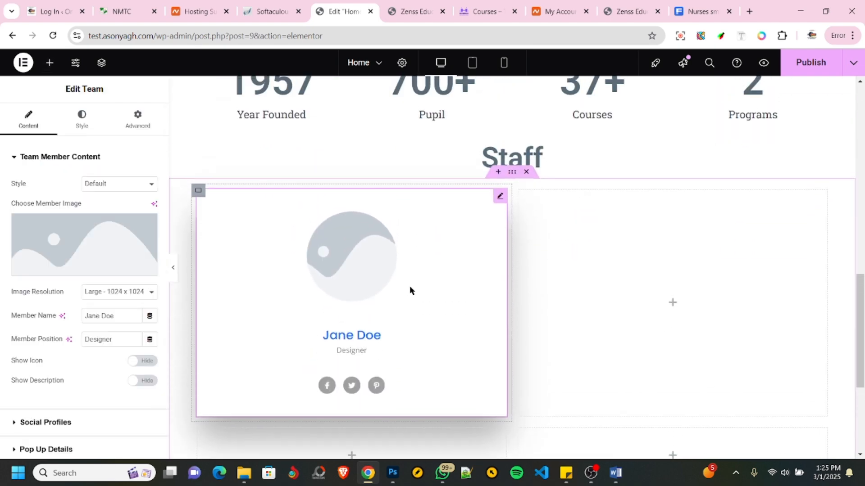
- Open the member image chooser and upload six staff photos from File Explorer into the media library
{"action": "left_click", "coordinate": [81, 255]}
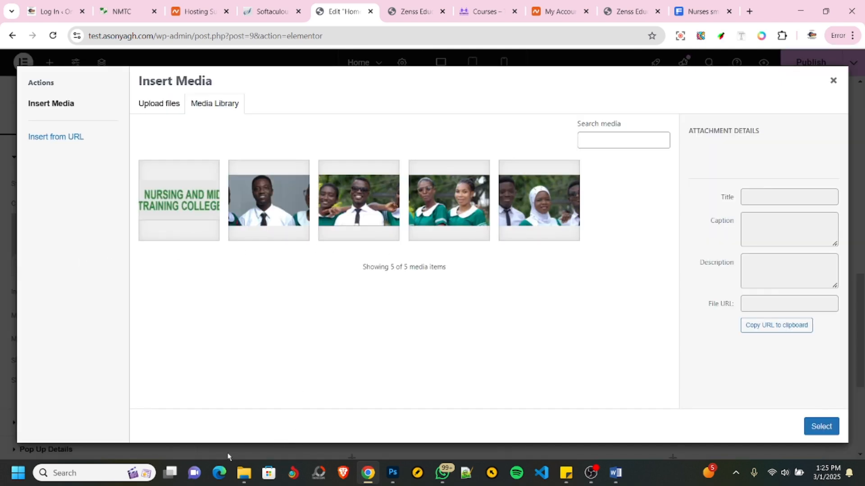
{"action": "left_click", "coordinate": [244, 474]}
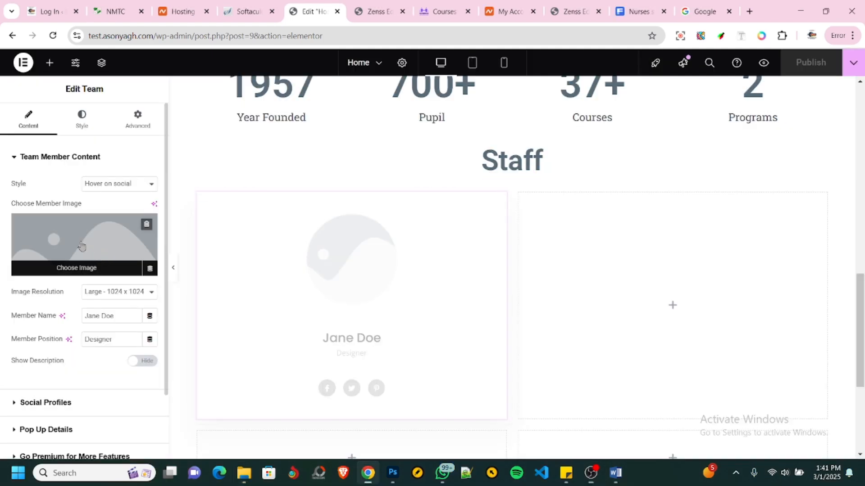
{"action": "left_click", "coordinate": [82, 246]}
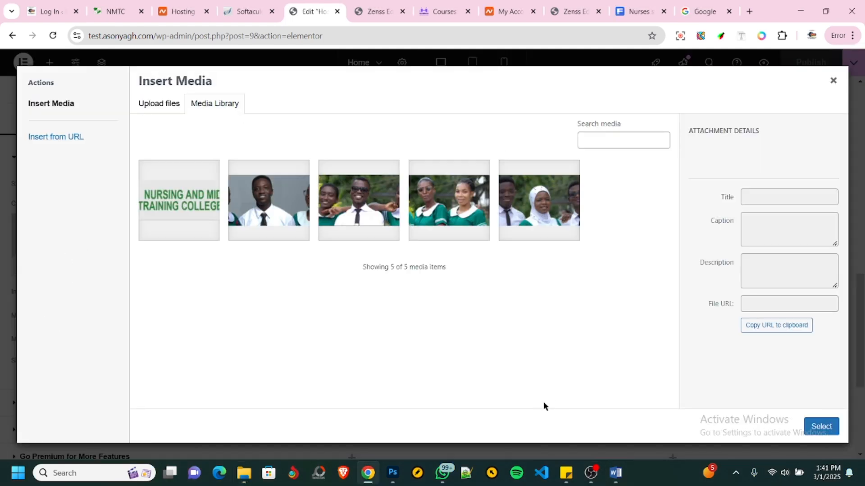
{"action": "left_click", "coordinate": [244, 474]}
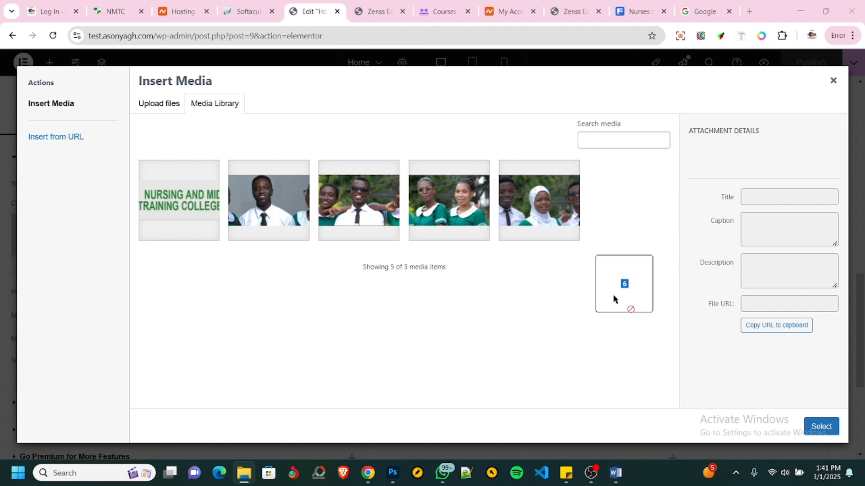
{"action": "left_click_drag", "start_coordinate": [614, 299], "coordinate": [485, 312]}
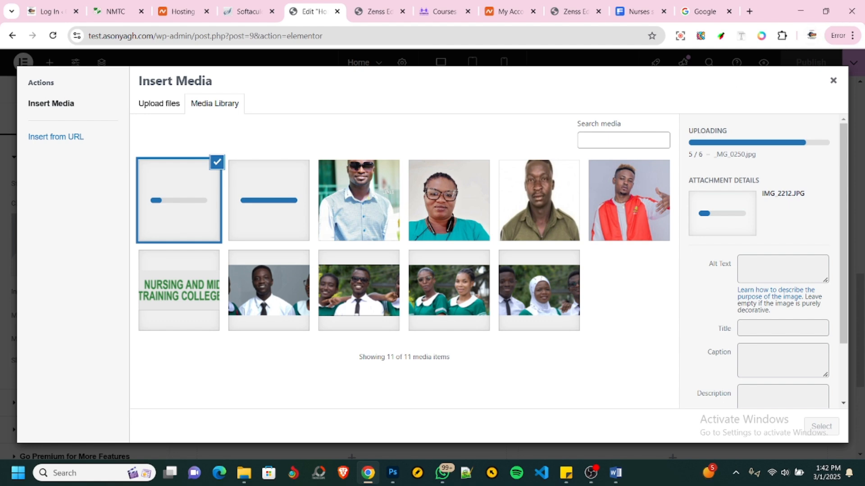
{"action": "key", "text": "alt+Tab"}
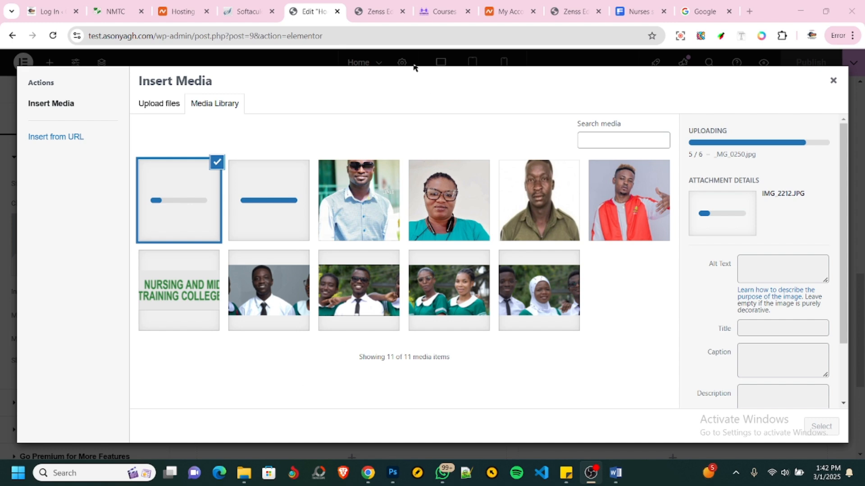
- Examine the counters and the Staff section's team card in the site's page preview
{"action": "left_click", "coordinate": [388, 12]}
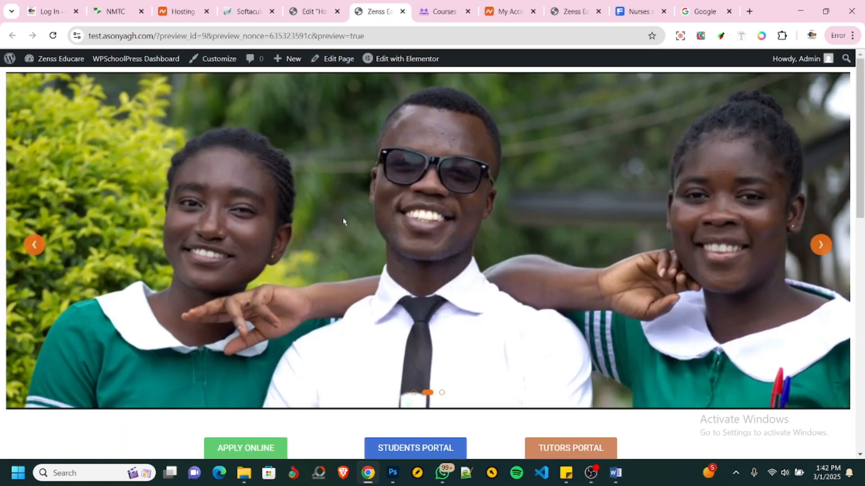
{"action": "scroll", "coordinate": [355, 228], "scroll_direction": "down", "scroll_amount": 10}
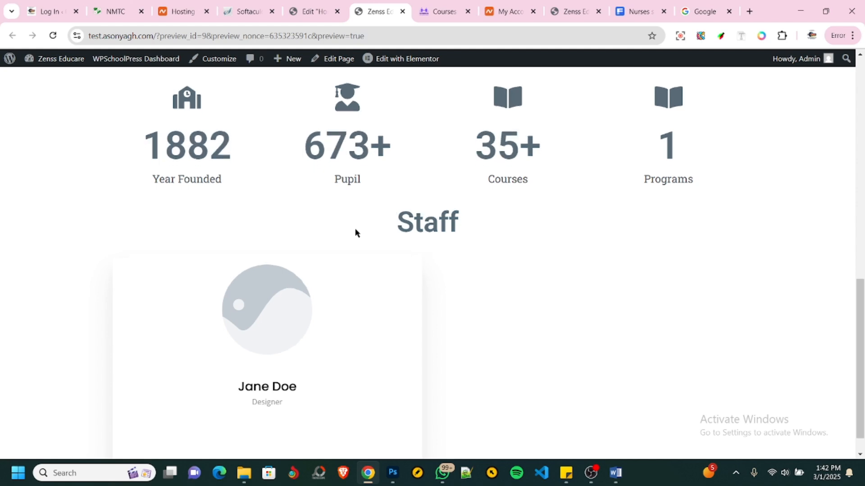
{"action": "scroll", "coordinate": [355, 232], "scroll_direction": "down", "scroll_amount": 1}
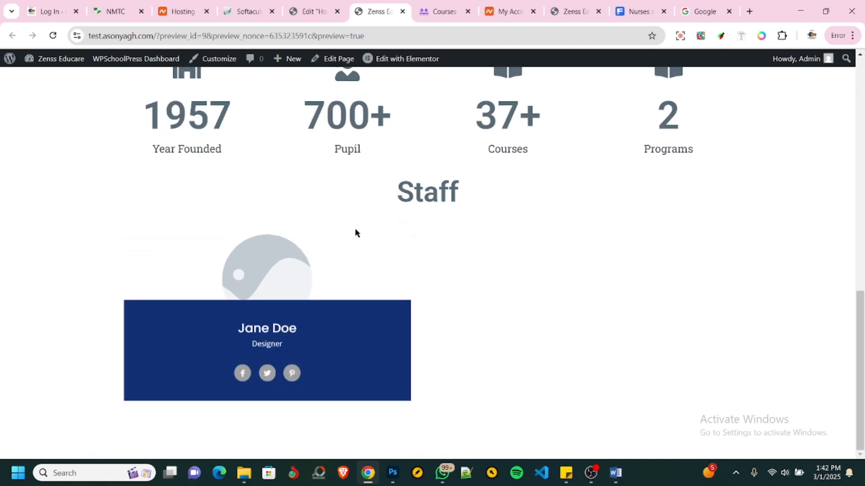
{"action": "scroll", "coordinate": [355, 233], "scroll_direction": "up", "scroll_amount": 5}
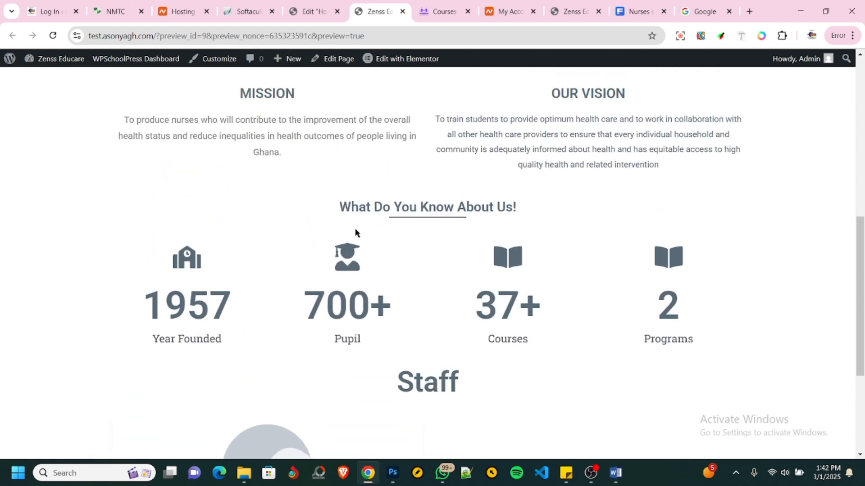
{"action": "scroll", "coordinate": [356, 233], "scroll_direction": "down", "scroll_amount": 5}
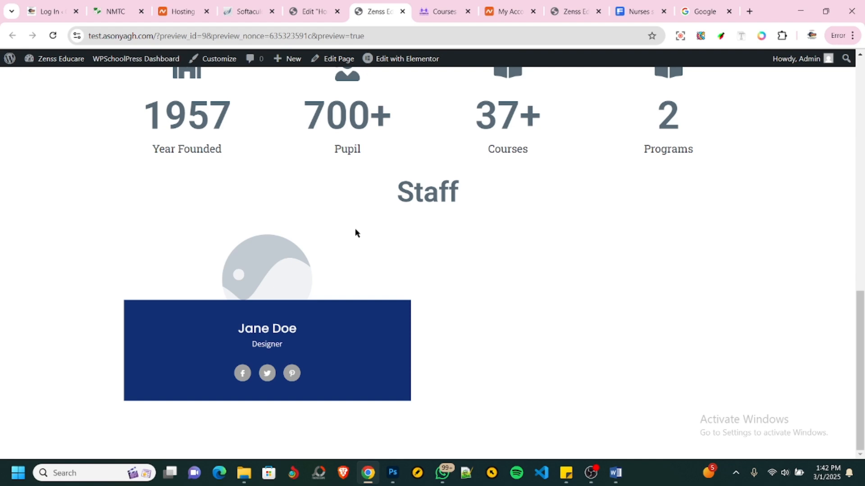
{"action": "scroll", "coordinate": [355, 232], "scroll_direction": "up", "scroll_amount": 9}
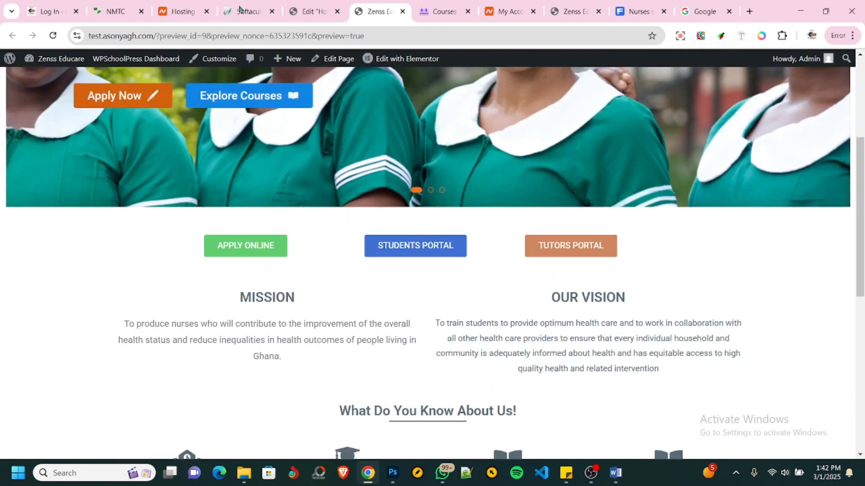
- Return to the Elementor editor and choose the uploaded photo MG_0250 as the team member's image
{"action": "left_click", "coordinate": [301, 13]}
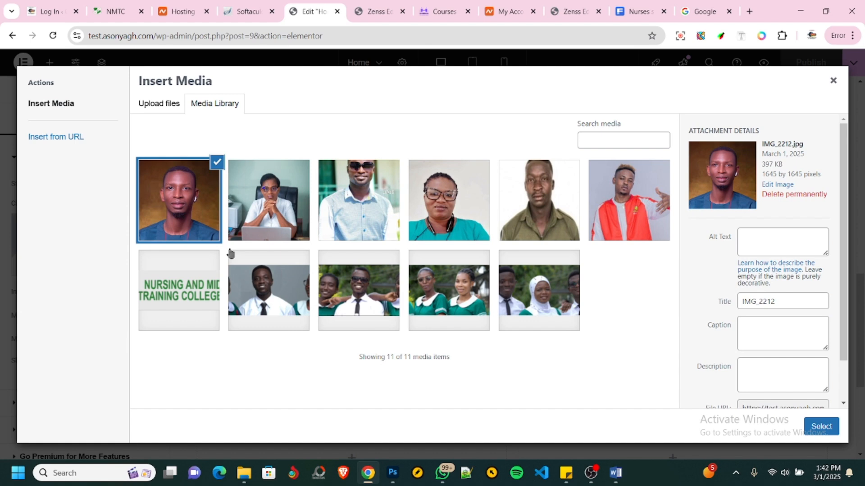
{"action": "left_click", "coordinate": [266, 189]}
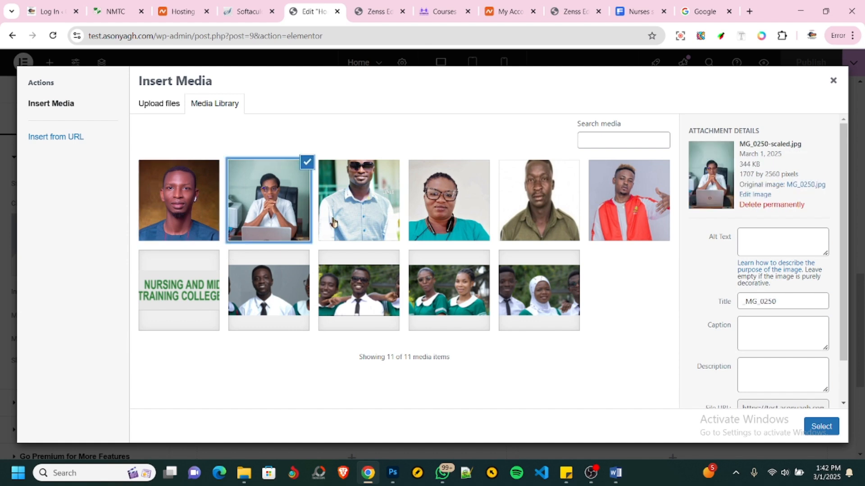
{"action": "left_click", "coordinate": [818, 429]}
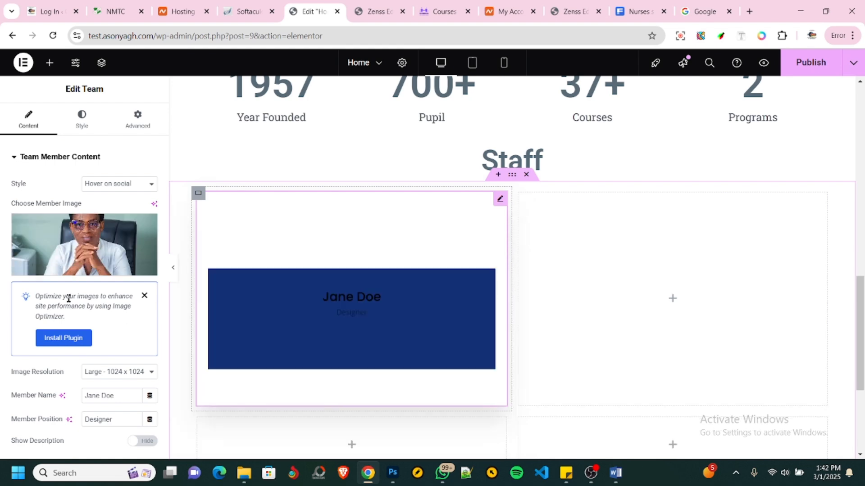
- Set the team member card's style to Default
{"action": "scroll", "coordinate": [102, 345], "scroll_direction": "down", "scroll_amount": 1}
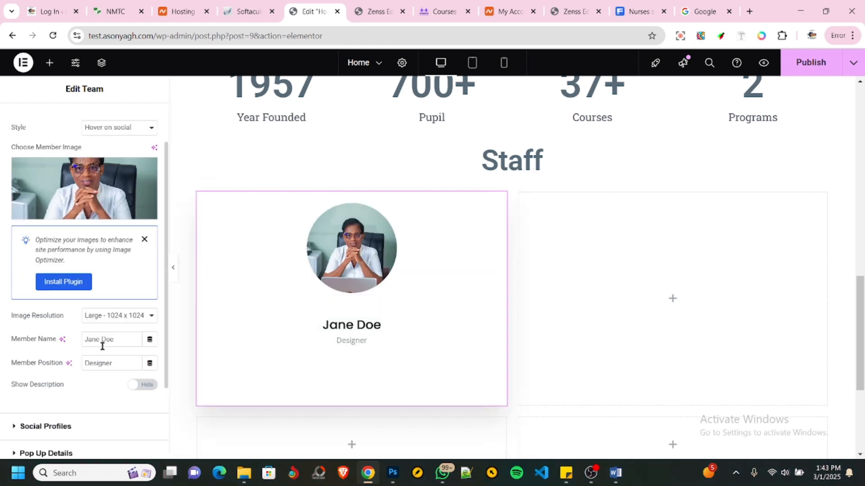
{"action": "scroll", "coordinate": [108, 319], "scroll_direction": "up", "scroll_amount": 1}
{"action": "left_click", "coordinate": [120, 185]}
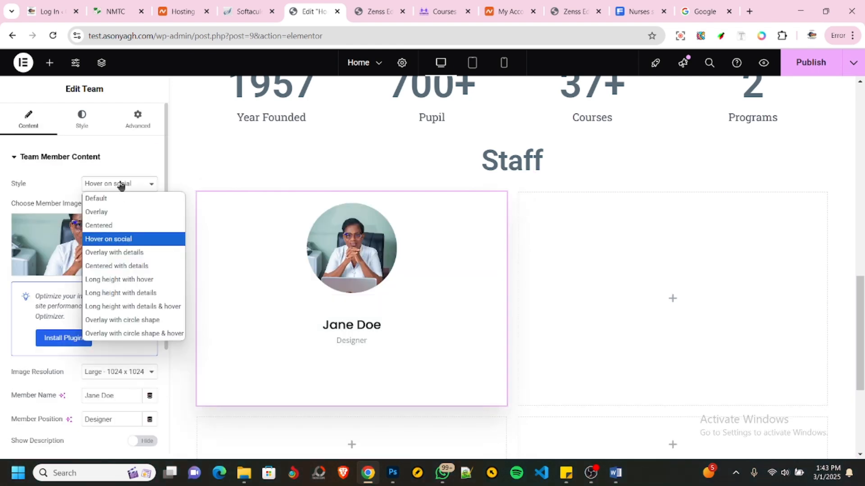
{"action": "left_click", "coordinate": [101, 198]}
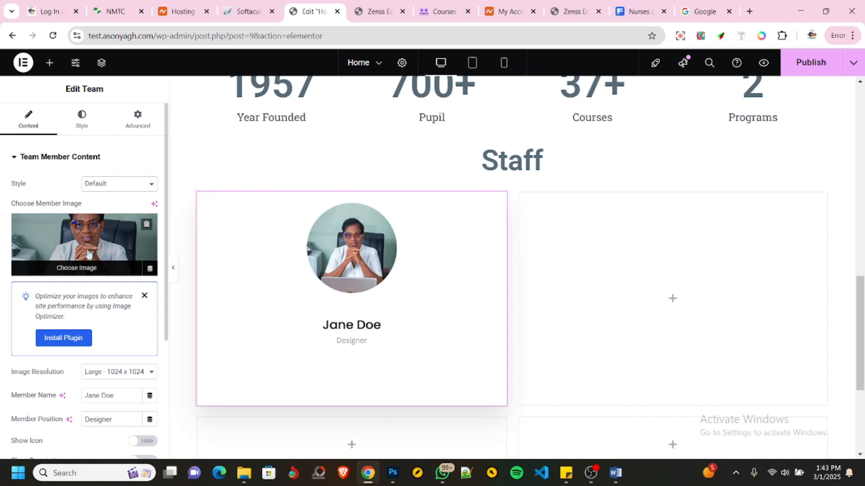
- Set the team member's position to "Principal"
{"action": "scroll", "coordinate": [81, 279], "scroll_direction": "down", "scroll_amount": 2}
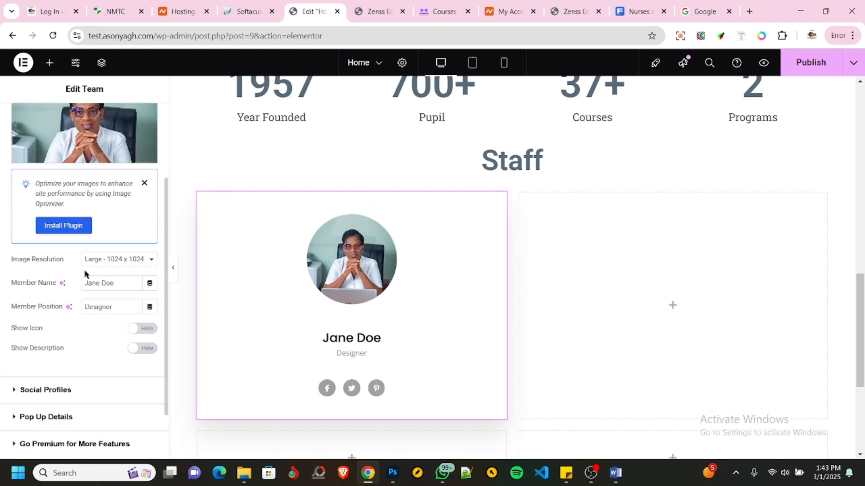
{"action": "left_click_drag", "start_coordinate": [119, 284], "coordinate": [67, 288]}
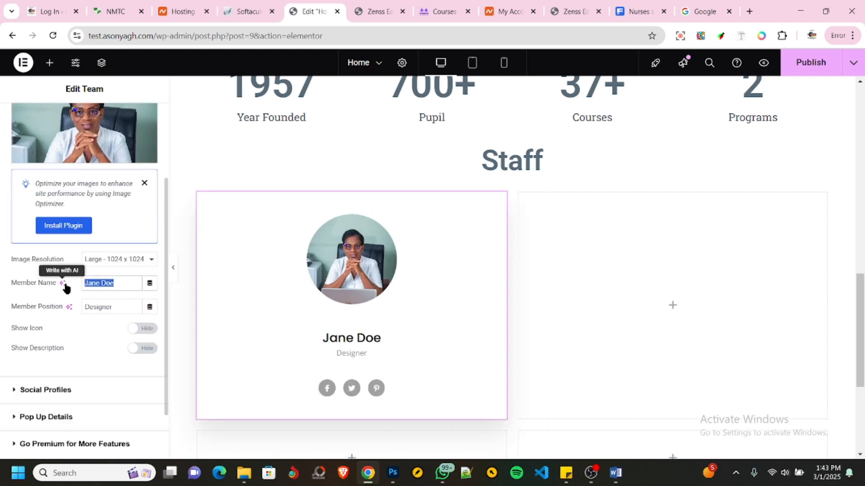
{"action": "left_click", "coordinate": [74, 308]}
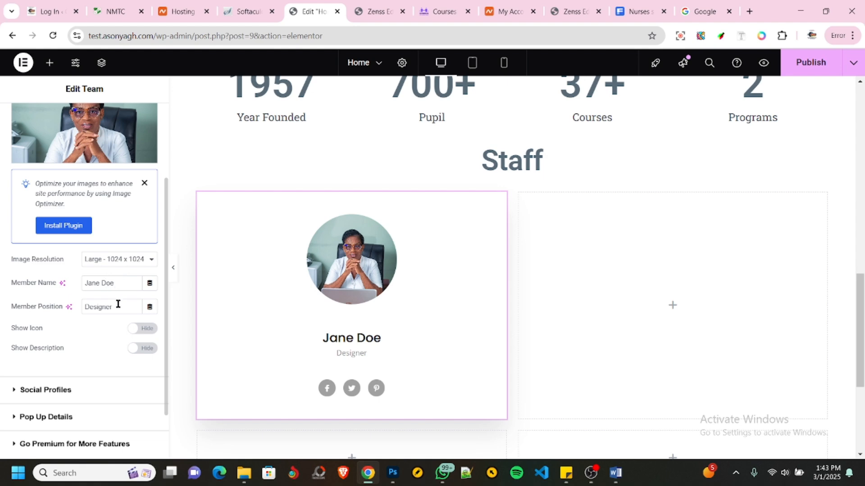
{"action": "left_click_drag", "start_coordinate": [123, 308], "coordinate": [72, 310]}
{"action": "type", "text": "Principal"}
- Examine the team card's social profiles and the Facebook item's icon, label, link and color settings
{"action": "scroll", "coordinate": [56, 348], "scroll_direction": "down", "scroll_amount": 2}
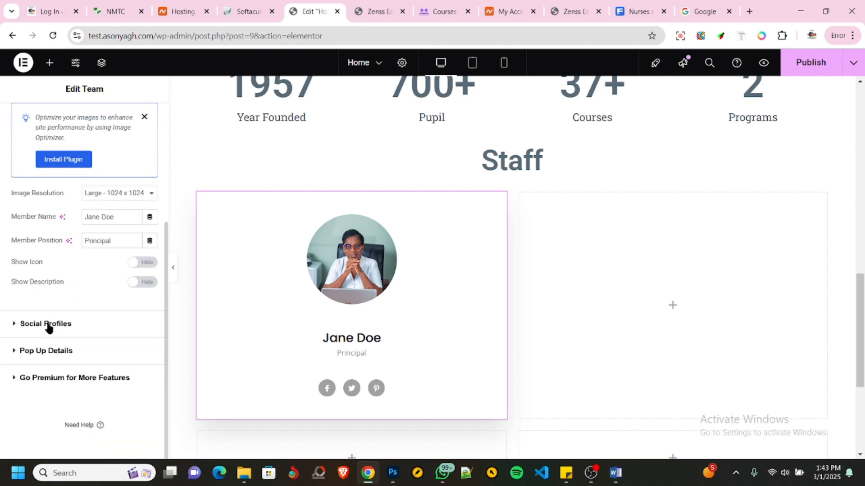
{"action": "left_click", "coordinate": [80, 328]}
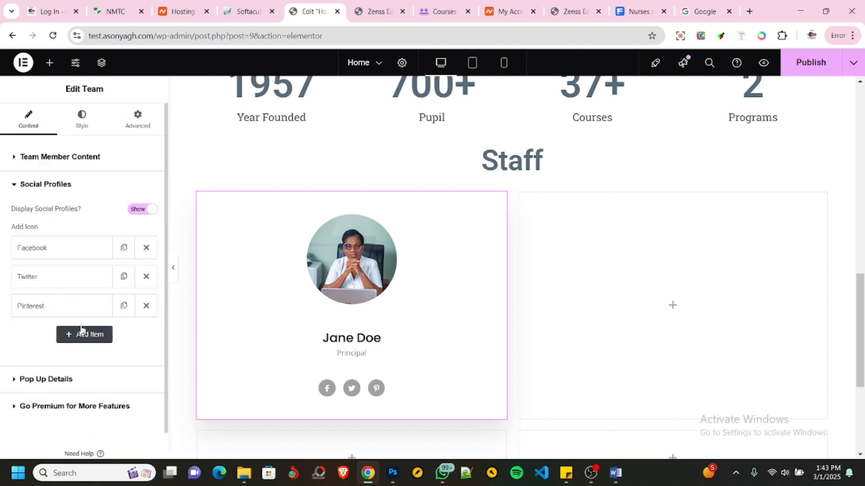
{"action": "left_click", "coordinate": [68, 251]}
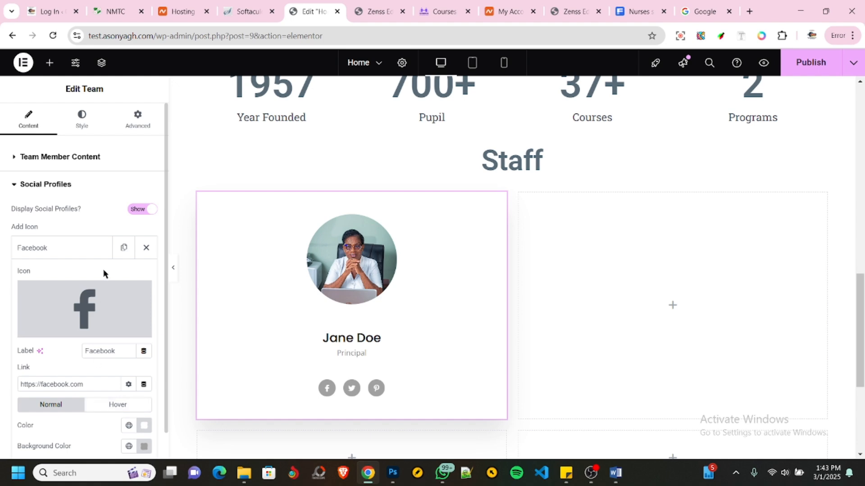
{"action": "left_click", "coordinate": [58, 252]}
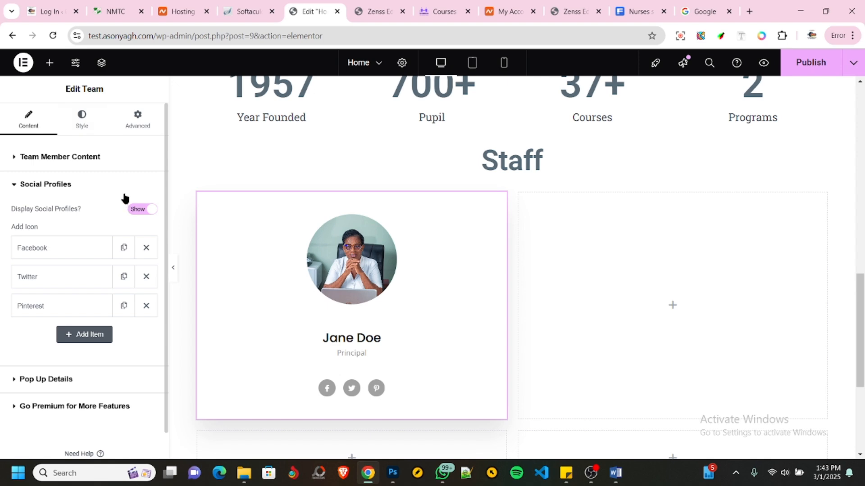
- Duplicate the first cell's container with the Principal's team card into a second card beside it
{"action": "scroll", "coordinate": [516, 324], "scroll_direction": "down", "scroll_amount": 4}
{"action": "scroll", "coordinate": [517, 320], "scroll_direction": "up", "scroll_amount": 2}
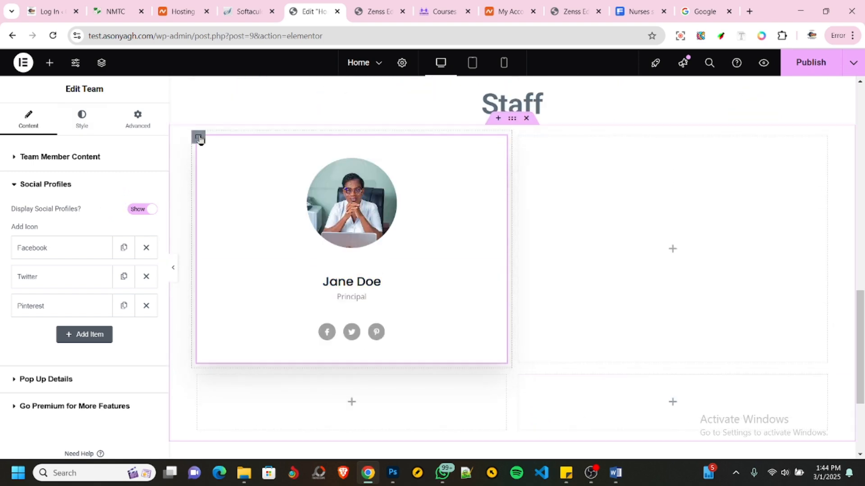
{"action": "right_click", "coordinate": [195, 289]}
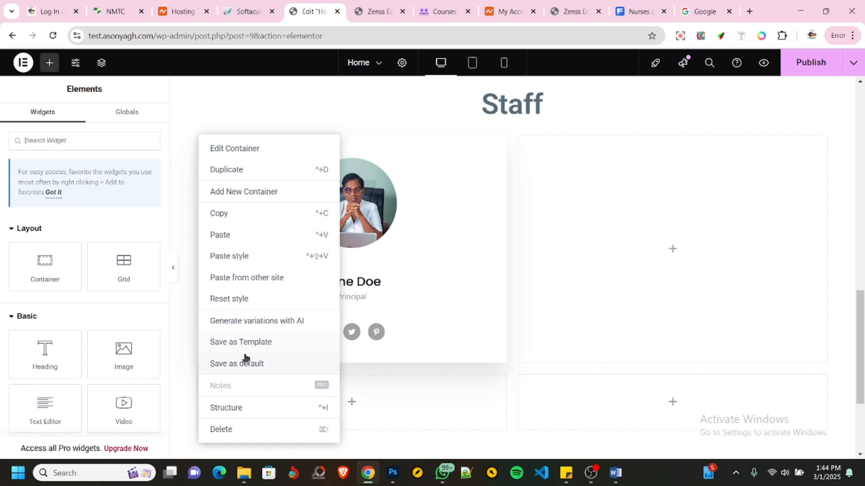
{"action": "left_click", "coordinate": [240, 169]}
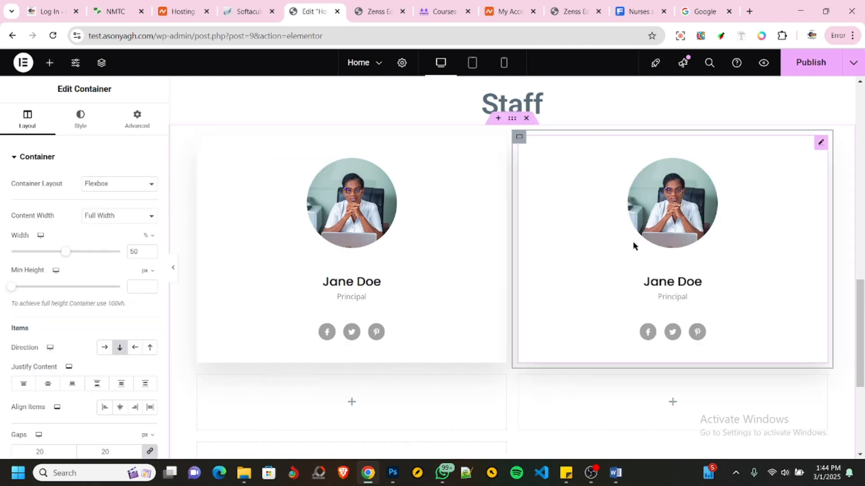
- Replace the second team card's member image with IMG_2212.jpg from the media library
{"action": "left_click", "coordinate": [669, 211]}
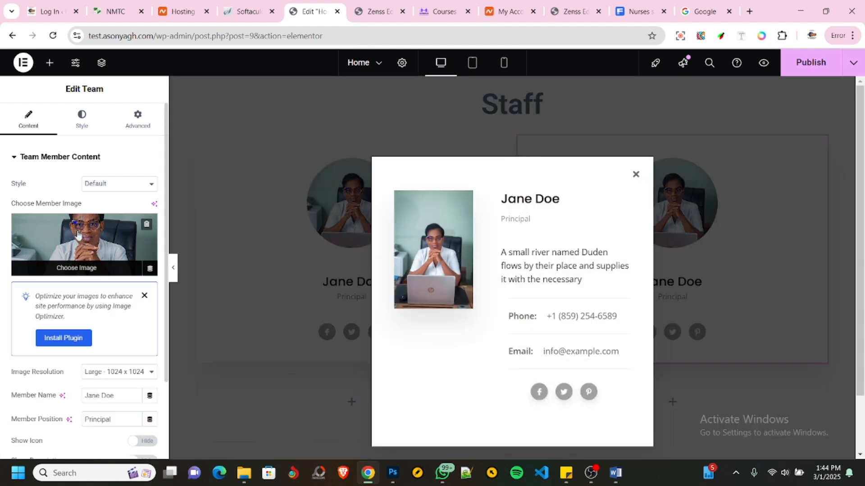
{"action": "left_click", "coordinate": [84, 253]}
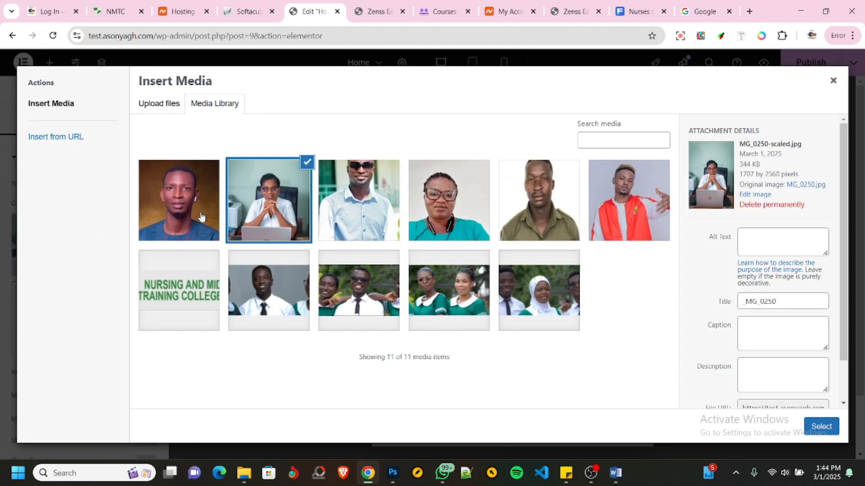
{"action": "left_click", "coordinate": [187, 212]}
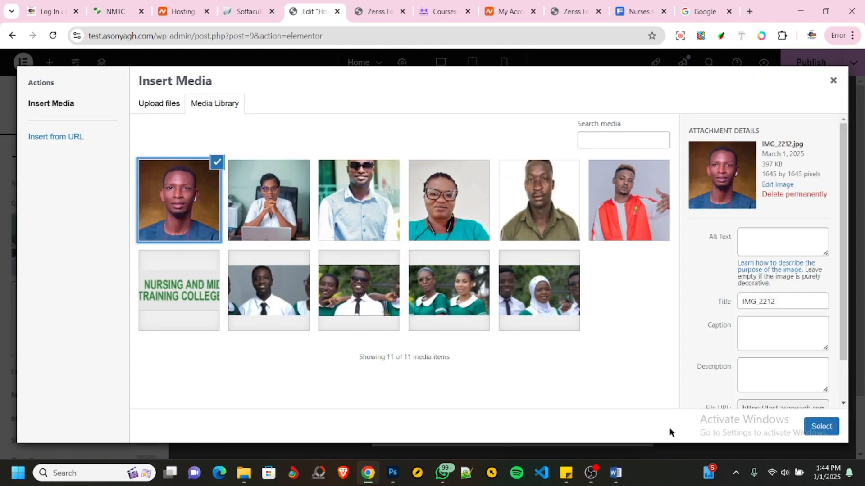
{"action": "left_click", "coordinate": [820, 426]}
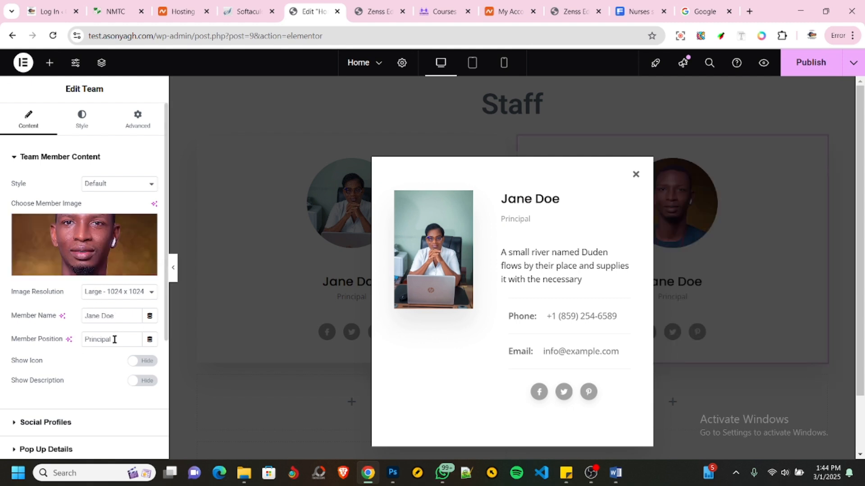
- Set the second team member's position to "Vice Principal", enter the member's full name, and close the details pop-up
{"action": "left_click_drag", "start_coordinate": [115, 340], "coordinate": [77, 332]}
{"action": "left_click", "coordinate": [84, 340]}
{"action": "type", "text": "Vice"}
{"action": "left_click_drag", "start_coordinate": [117, 317], "coordinate": [64, 306]}
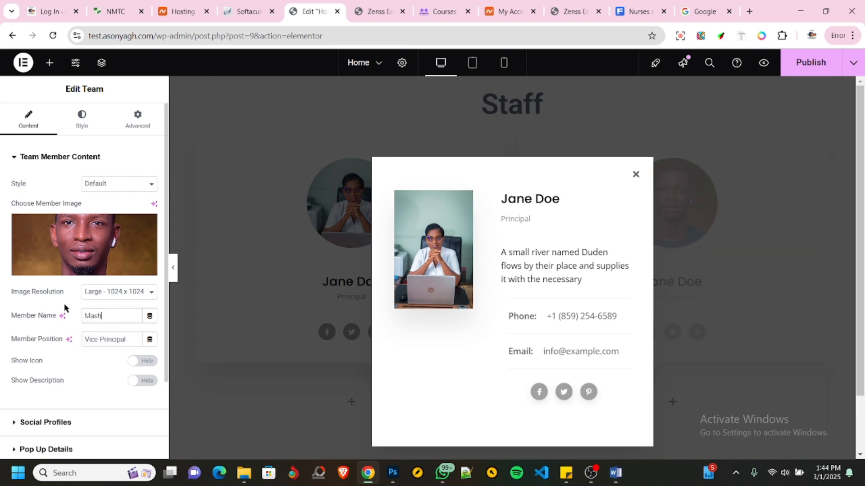
{"action": "left_click", "coordinate": [636, 175]}
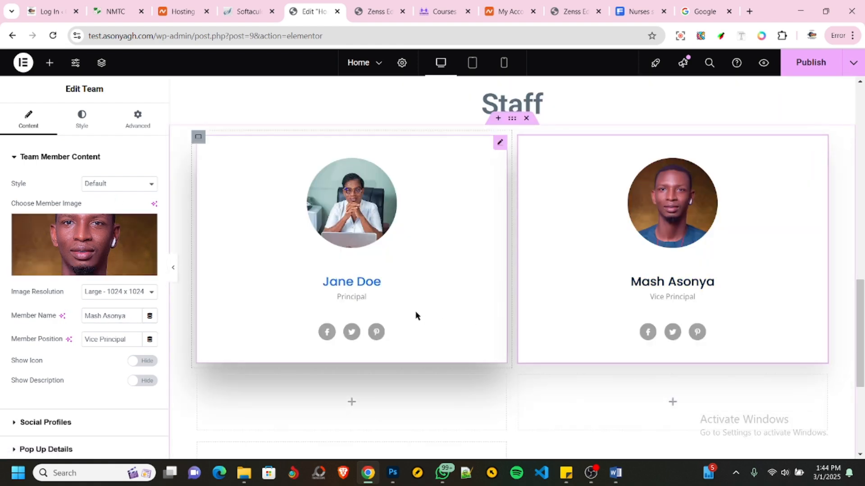
- Copy the Vice Principal card's container into the first empty cell of the second row
{"action": "scroll", "coordinate": [451, 279], "scroll_direction": "down", "scroll_amount": 3}
{"action": "scroll", "coordinate": [534, 219], "scroll_direction": "up", "scroll_amount": 3}
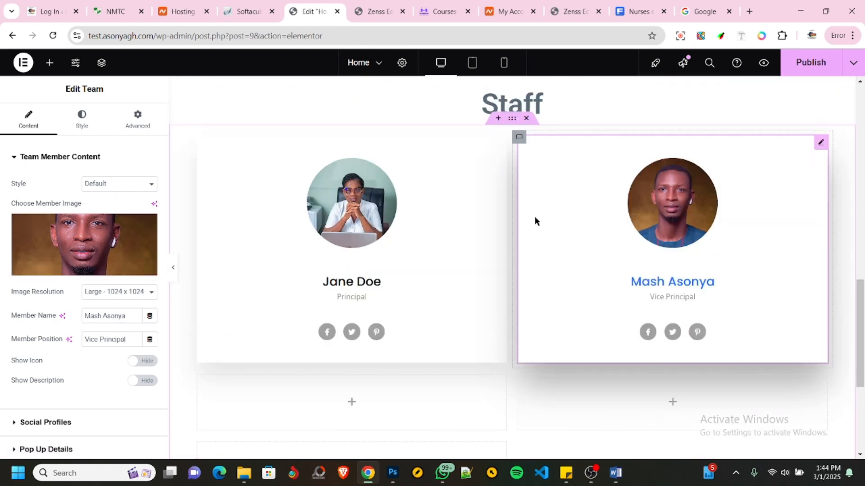
{"action": "right_click", "coordinate": [520, 139]}
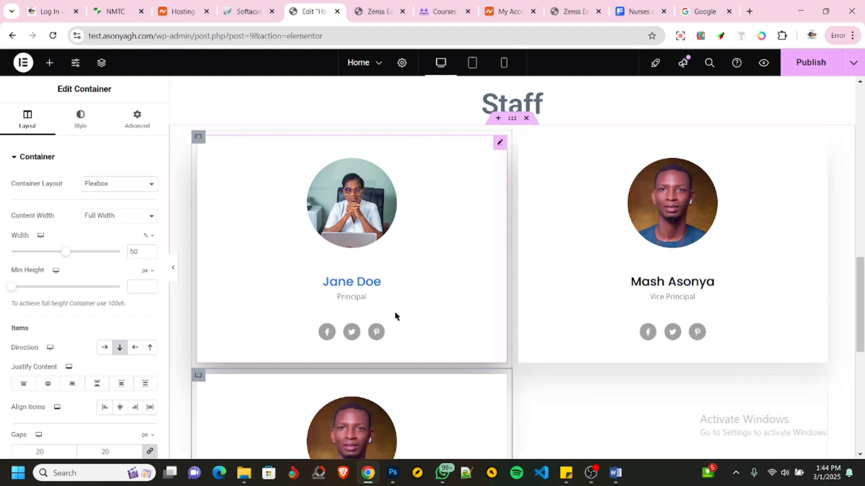
{"action": "scroll", "coordinate": [395, 312], "scroll_direction": "down", "scroll_amount": 3}
- Replace the third card's member image with the photo of the man in sunglasses and a light blue shirt
{"action": "left_click", "coordinate": [299, 283]}
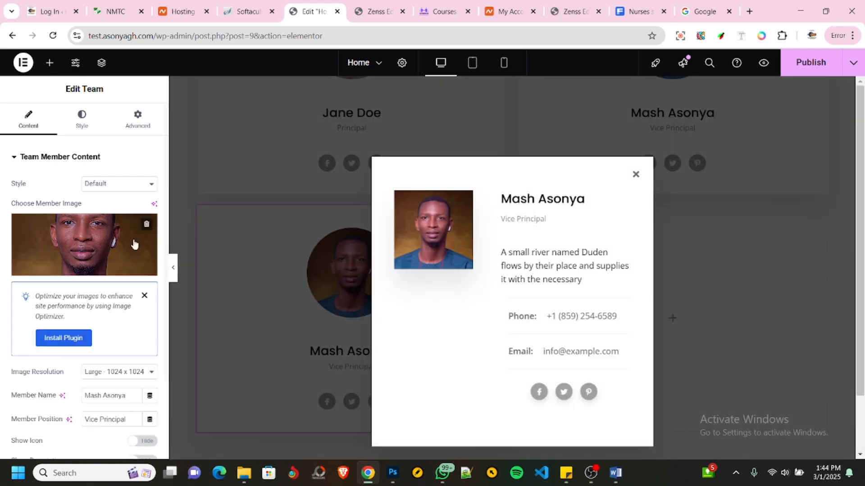
{"action": "left_click", "coordinate": [100, 252]}
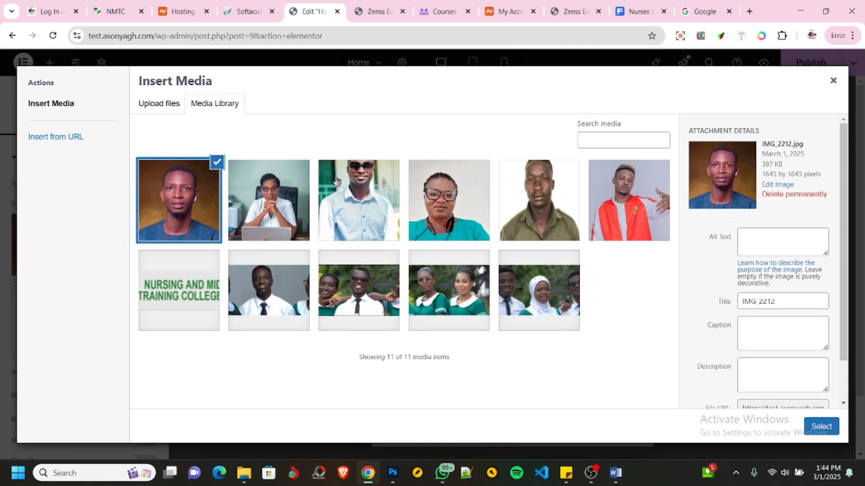
{"action": "left_click", "coordinate": [360, 204]}
{"action": "left_click", "coordinate": [821, 426]}
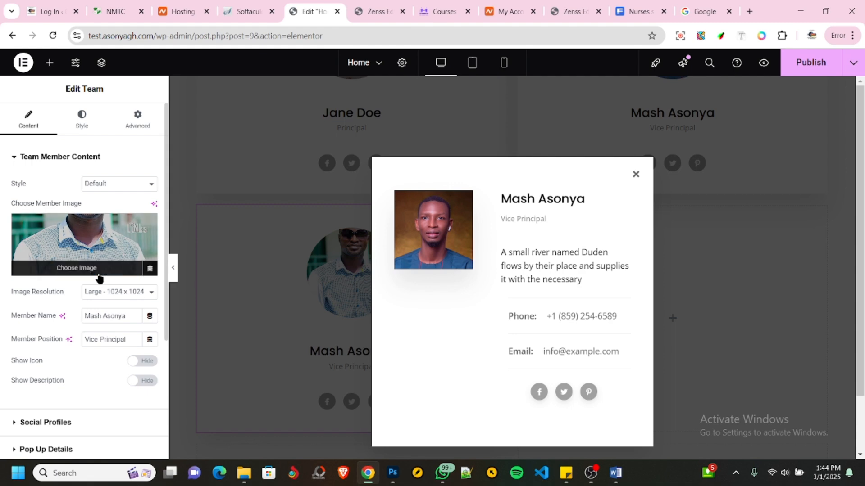
{"action": "left_click", "coordinate": [636, 175]}
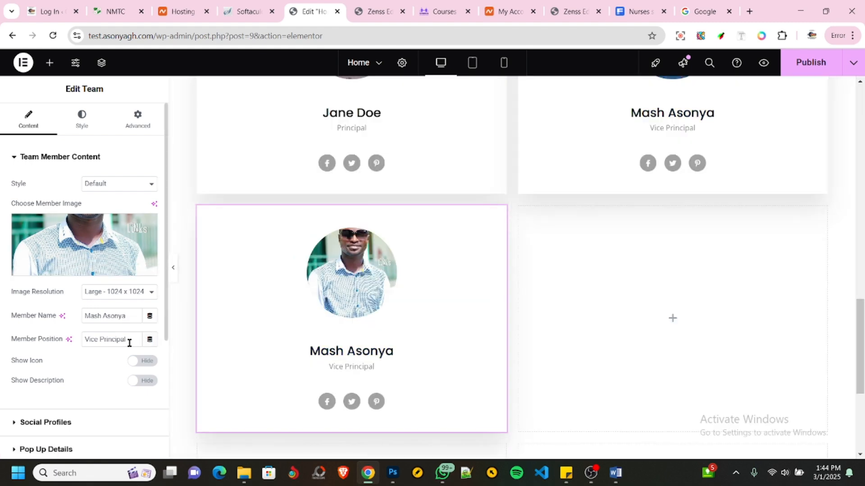
- Enter the third team member's full name and set the position to "Accountant"
{"action": "left_click_drag", "start_coordinate": [130, 316], "coordinate": [65, 321]}
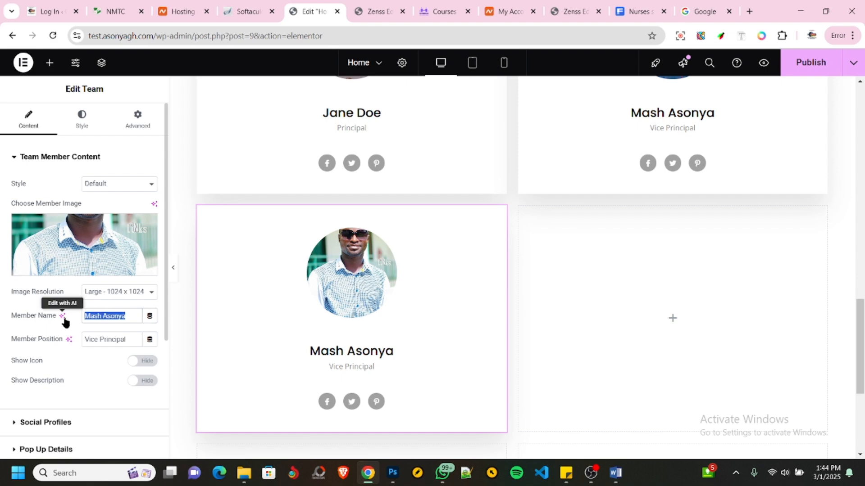
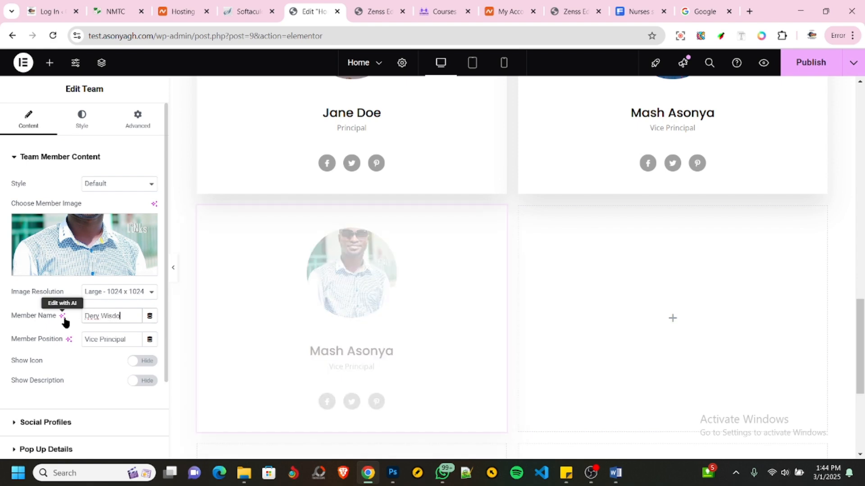
{"action": "left_click_drag", "start_coordinate": [131, 340], "coordinate": [56, 340]}
{"action": "type", "text": "Acc"}
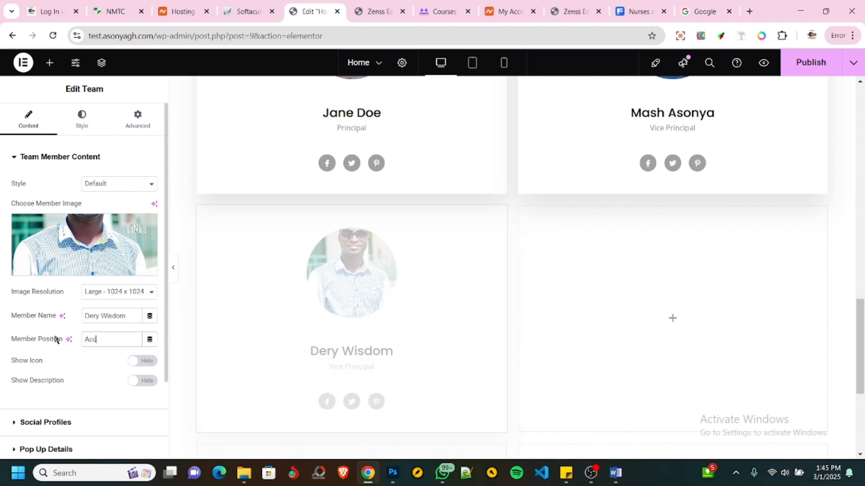
{"action": "type", "text": "ountant"}
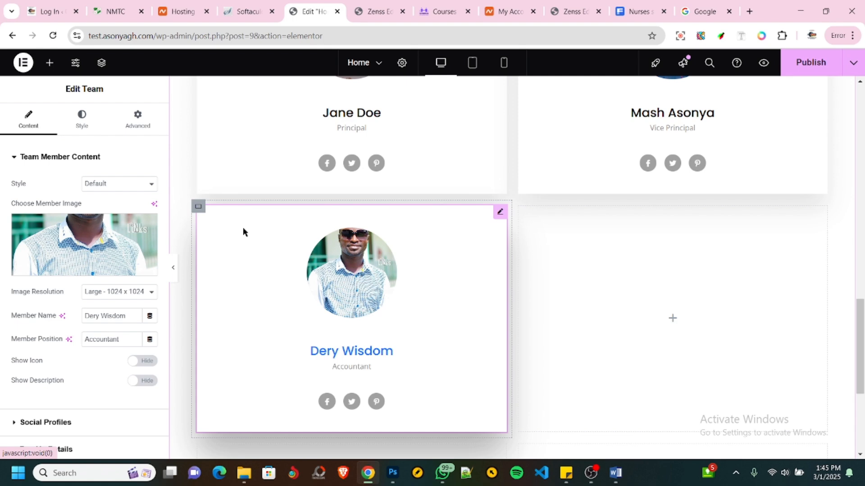
- Copy the Accountant card's container and paste it into the empty cell beside it
{"action": "right_click", "coordinate": [203, 208]}
{"action": "right_click", "coordinate": [205, 209]}
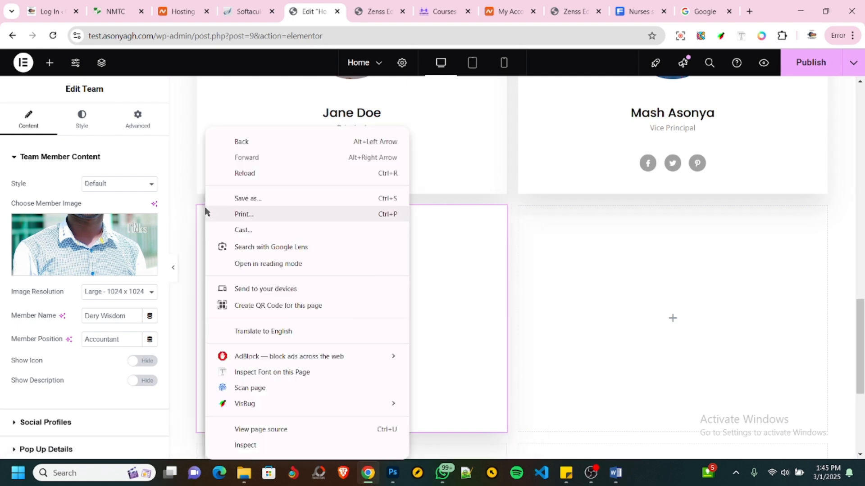
{"action": "left_click", "coordinate": [200, 230]}
{"action": "left_click", "coordinate": [198, 215]}
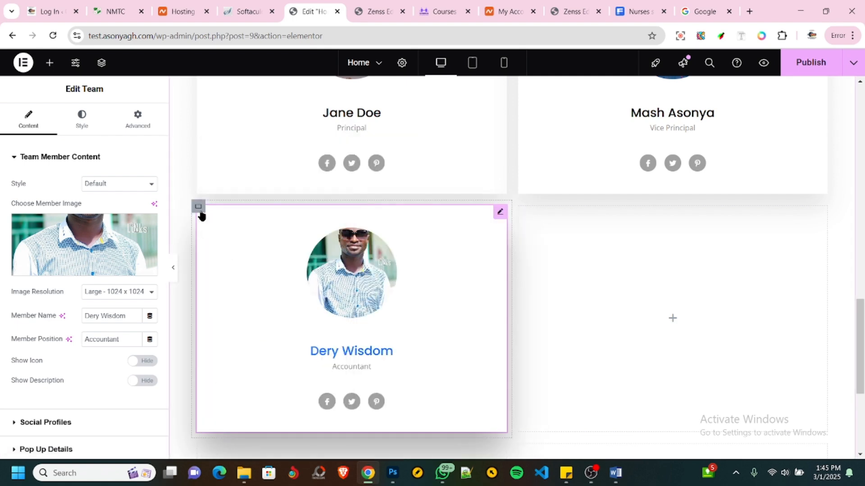
{"action": "right_click", "coordinate": [199, 213]}
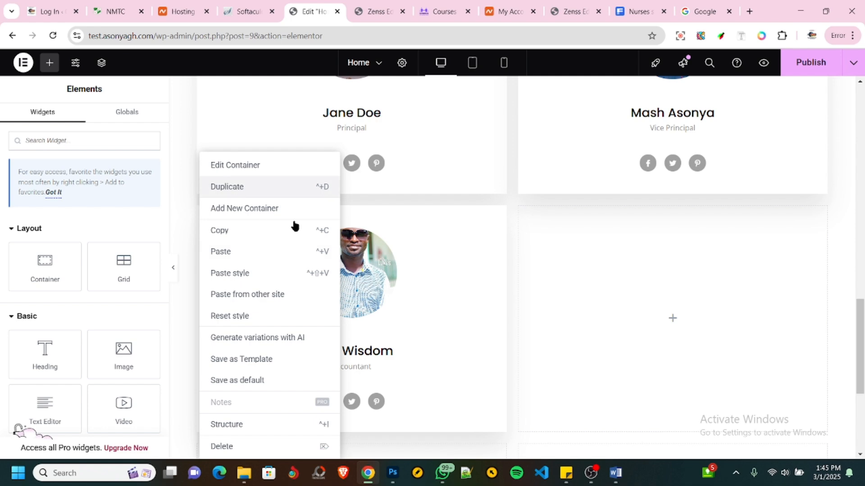
{"action": "left_click", "coordinate": [643, 329]}
{"action": "key", "text": "ctrl+v"}
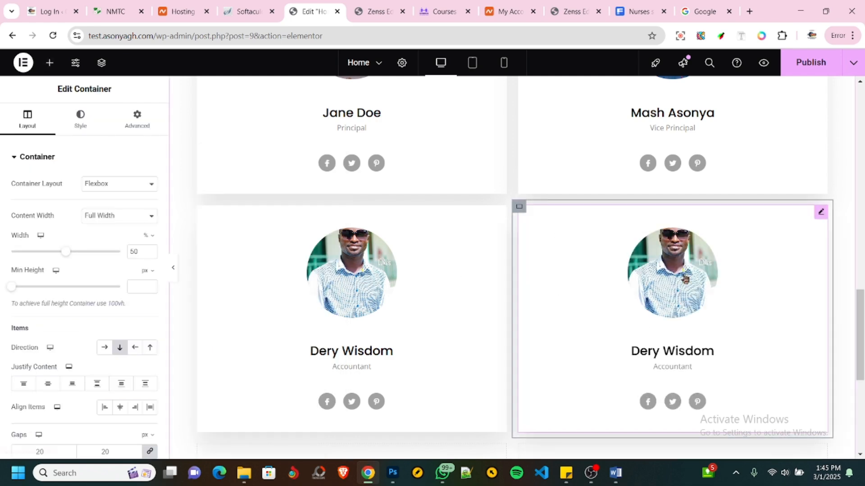
- Replace the fourth card's member image with the photo of the woman in glasses and a green top
{"action": "left_click", "coordinate": [688, 283]}
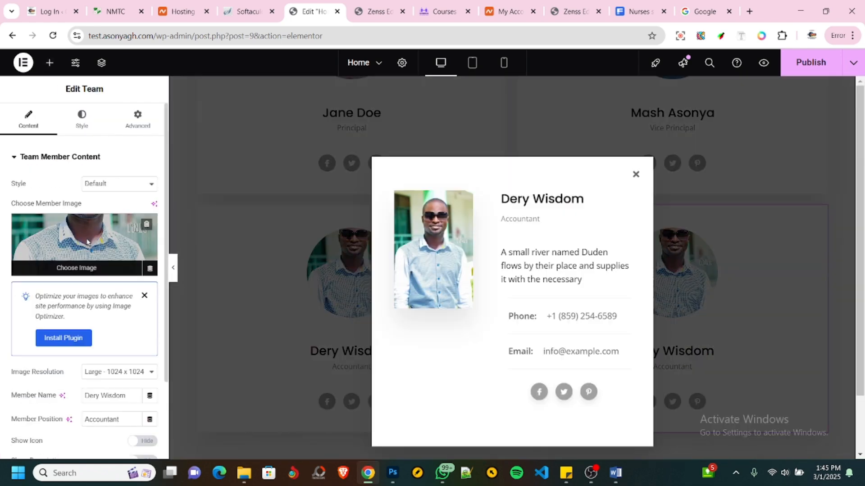
{"action": "left_click", "coordinate": [99, 244]}
{"action": "left_click", "coordinate": [449, 207]}
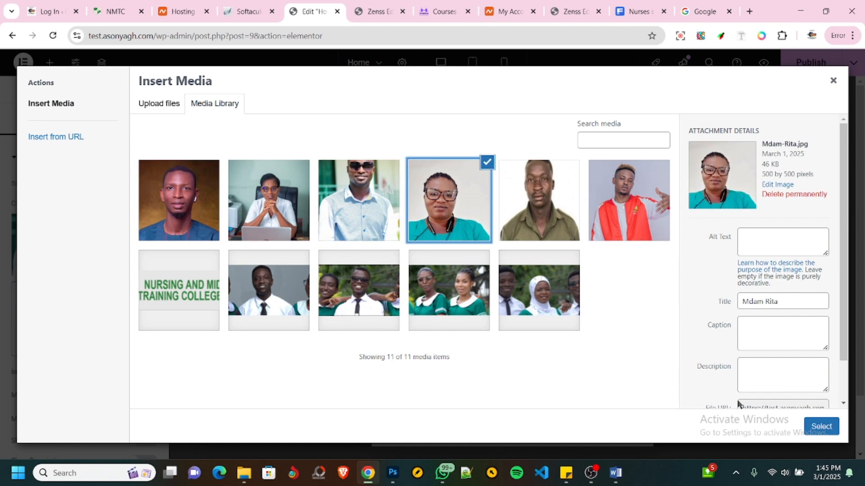
{"action": "left_click", "coordinate": [820, 426]}
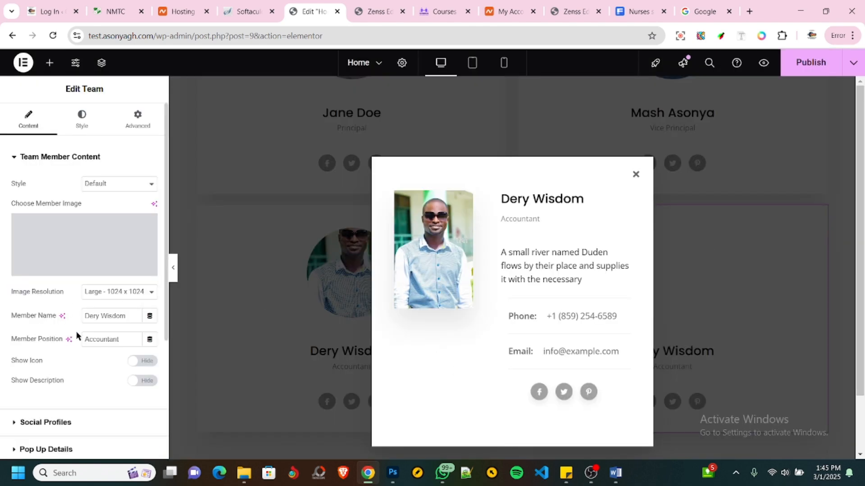
- Set the fourth team member's position to "Head of Library", enter the member's full name, and close the details pop-up
{"action": "left_click_drag", "start_coordinate": [129, 340], "coordinate": [48, 344]}
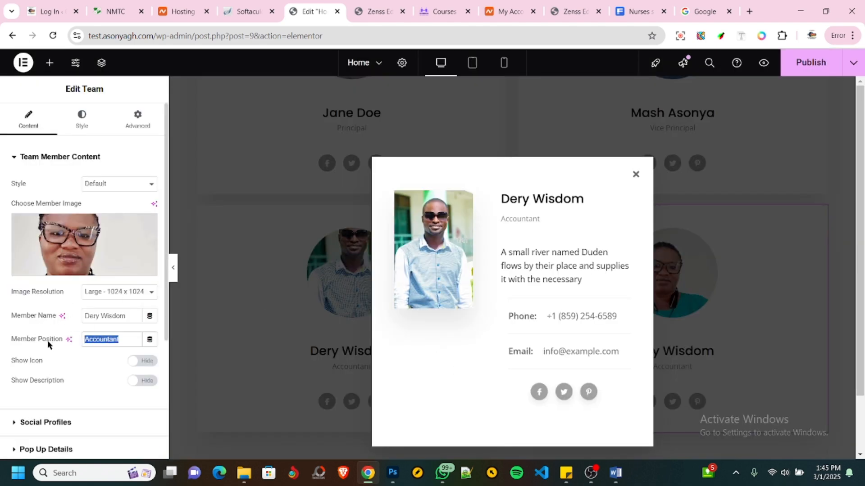
{"action": "type", "text": "Head"}
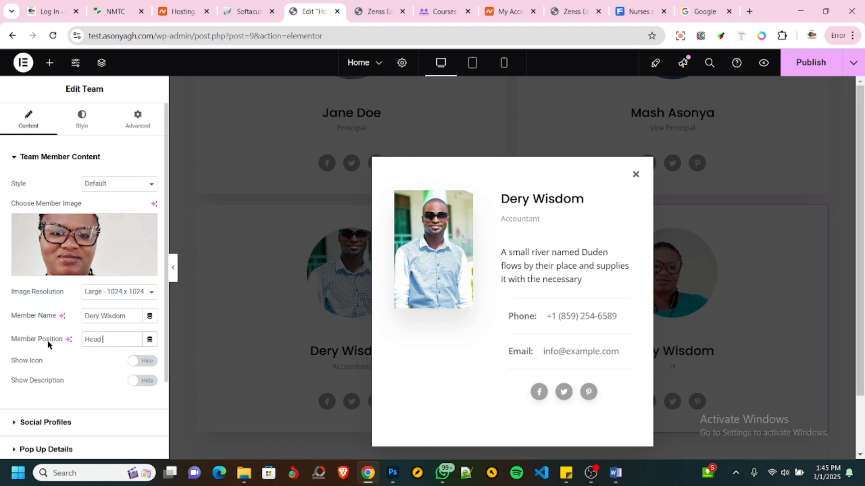
{"action": "type", "text": " of Library"}
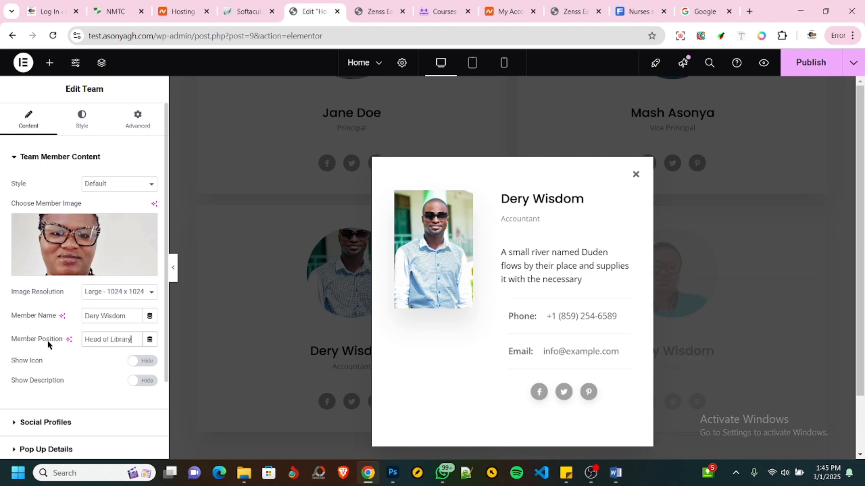
{"action": "left_click_drag", "start_coordinate": [131, 315], "coordinate": [69, 312]}
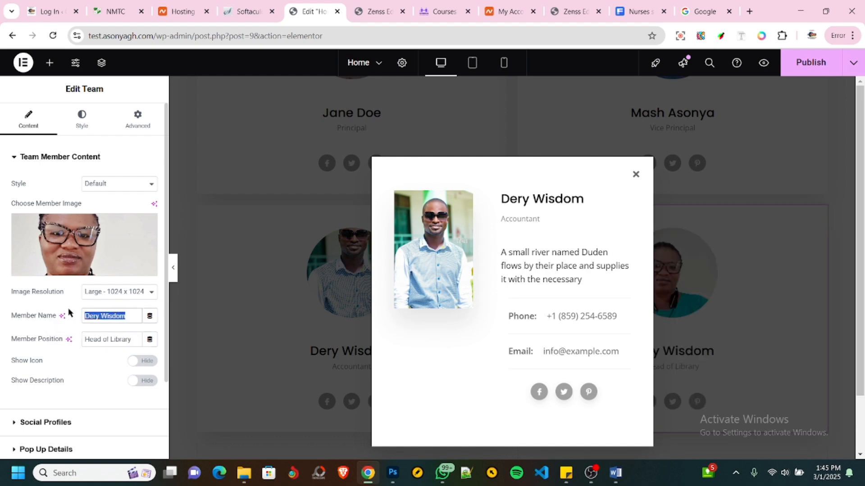
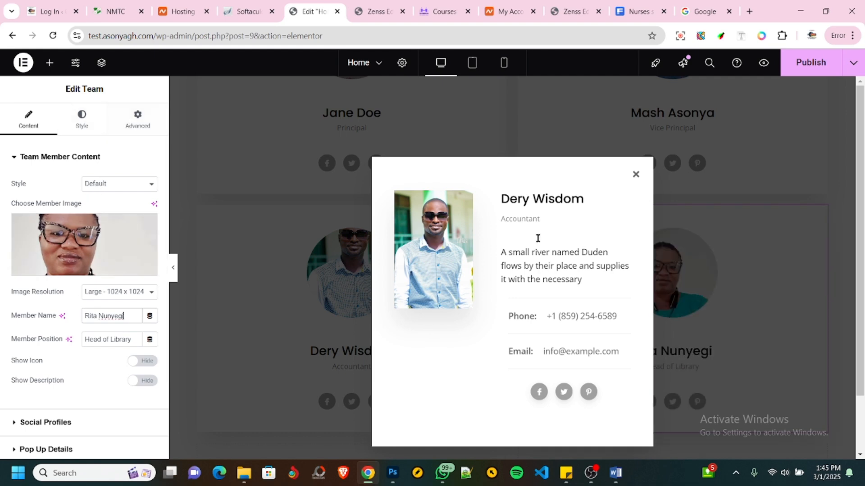
{"action": "left_click", "coordinate": [636, 176]}
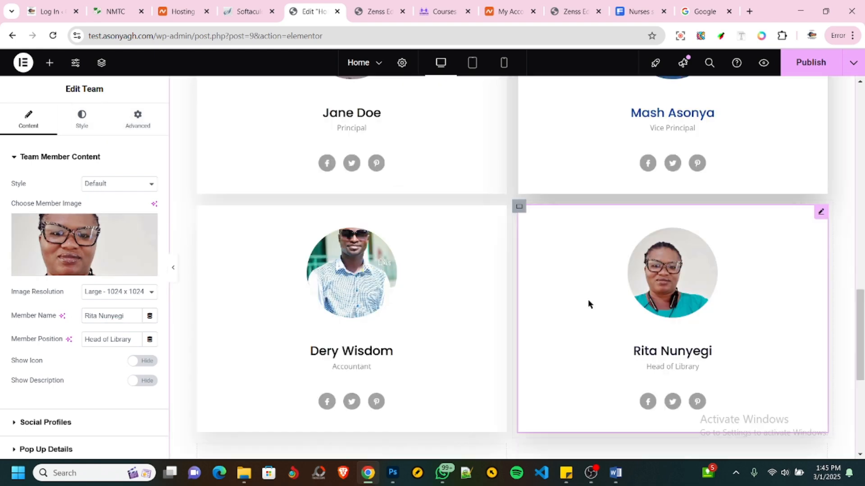
- Publish the Home page with the four staff cards and reload its preview in the other browser tab
{"action": "scroll", "coordinate": [548, 298], "scroll_direction": "up", "scroll_amount": 5}
{"action": "scroll", "coordinate": [548, 297], "scroll_direction": "down", "scroll_amount": 4}
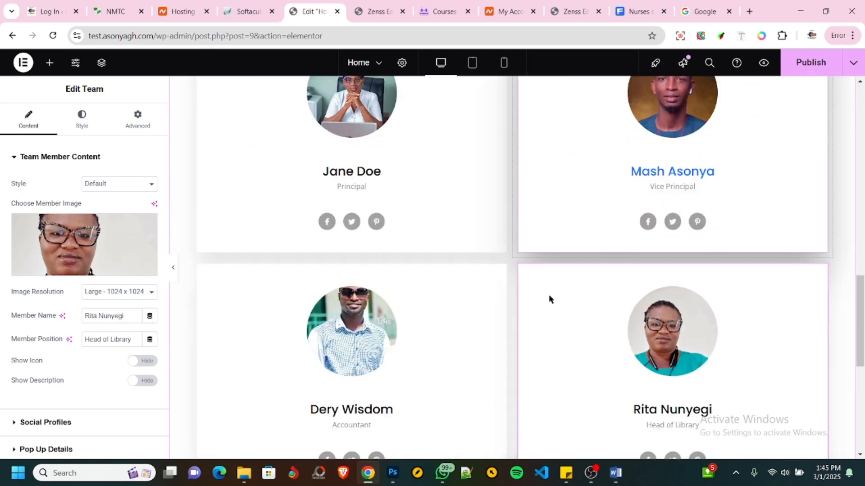
{"action": "scroll", "coordinate": [548, 296], "scroll_direction": "up", "scroll_amount": 5}
{"action": "left_click", "coordinate": [798, 72]}
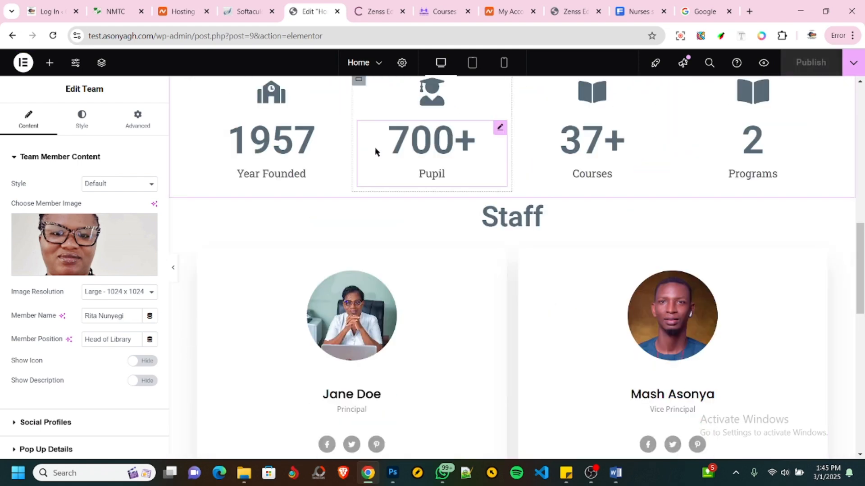
{"action": "left_click", "coordinate": [367, 13]}
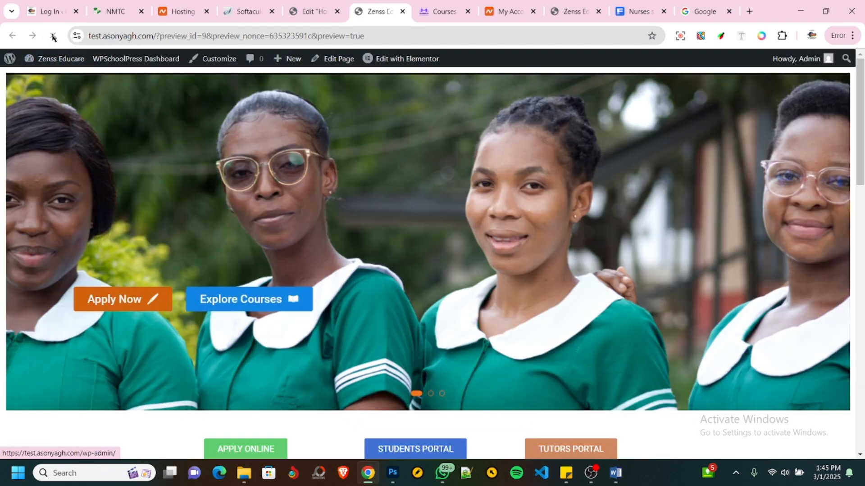
{"action": "left_click", "coordinate": [52, 36]}
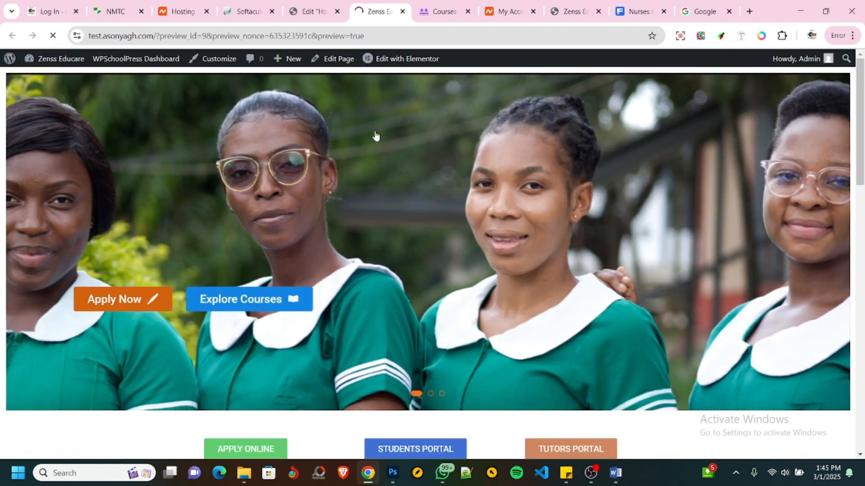
- Review the reloaded homepage preview from the hero slider down to the four staff cards
{"action": "scroll", "coordinate": [439, 185], "scroll_direction": "down", "scroll_amount": 7}
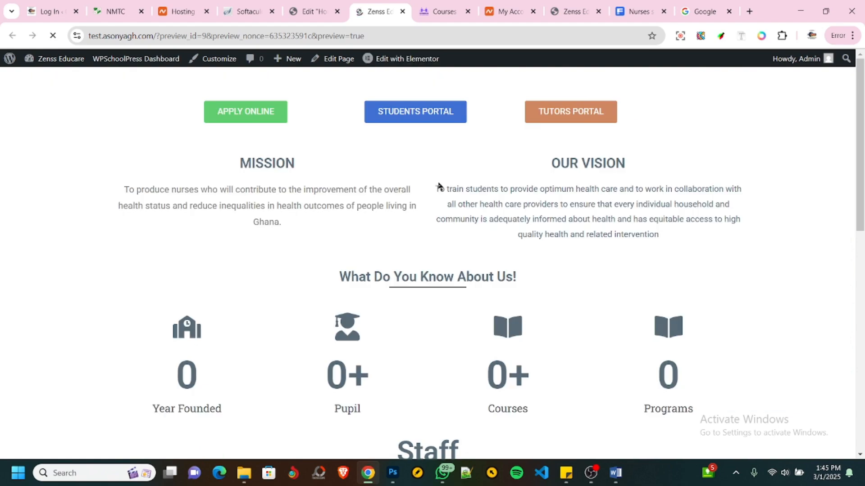
{"action": "scroll", "coordinate": [438, 185], "scroll_direction": "up", "scroll_amount": 5}
{"action": "scroll", "coordinate": [438, 185], "scroll_direction": "down", "scroll_amount": 10}
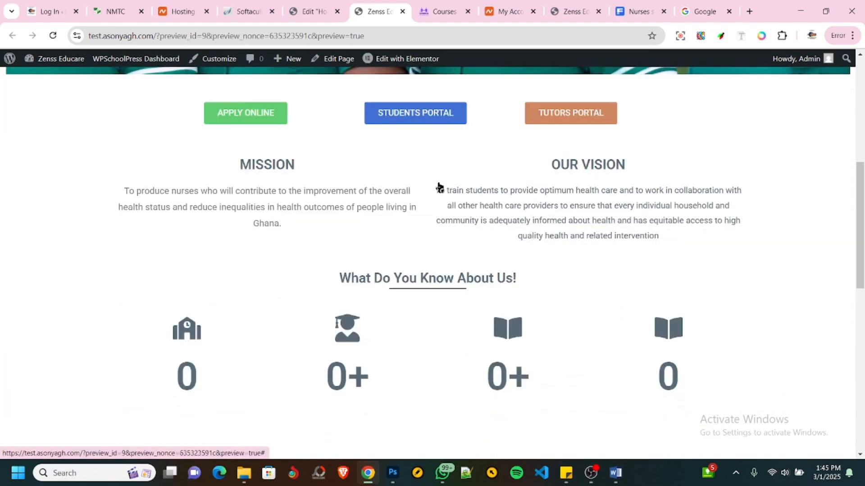
{"action": "scroll", "coordinate": [438, 185], "scroll_direction": "down", "scroll_amount": 6}
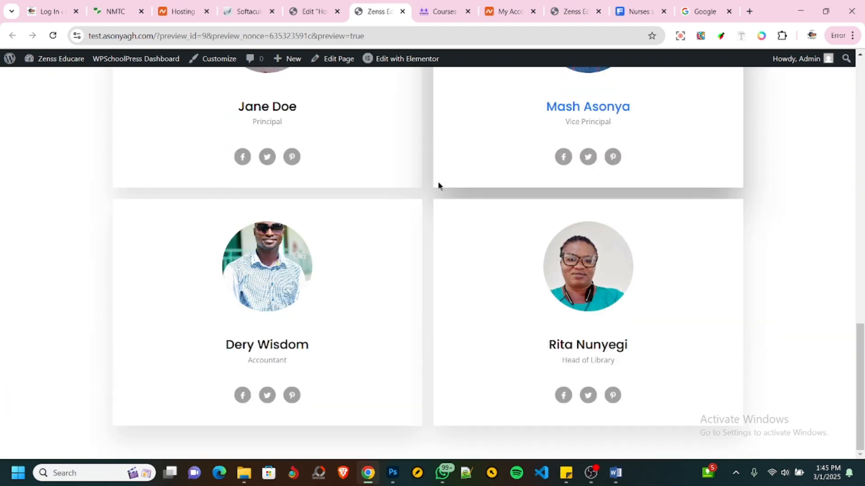
{"action": "scroll", "coordinate": [439, 185], "scroll_direction": "up", "scroll_amount": 3}
{"action": "scroll", "coordinate": [438, 185], "scroll_direction": "up", "scroll_amount": 12}
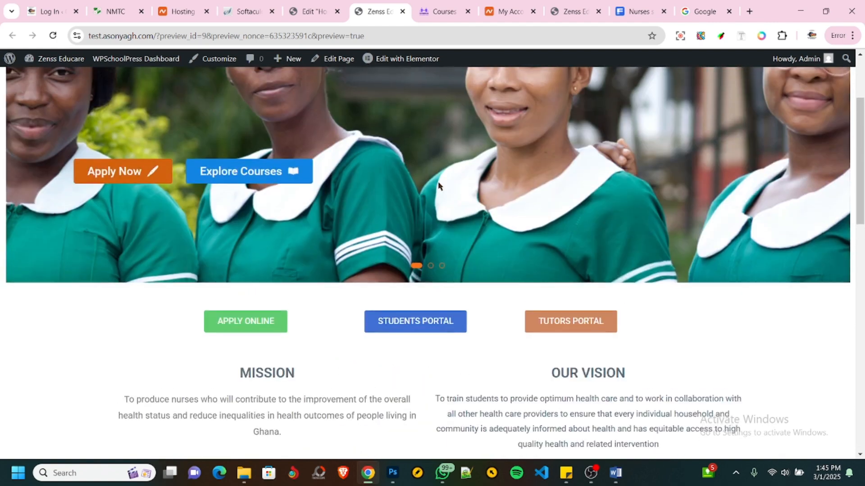
{"action": "scroll", "coordinate": [438, 185], "scroll_direction": "down", "scroll_amount": 10}
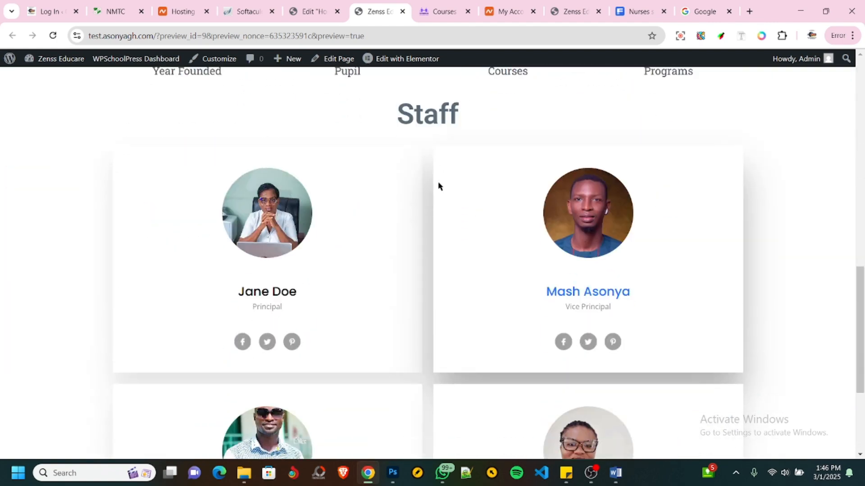
{"action": "scroll", "coordinate": [438, 185], "scroll_direction": "up", "scroll_amount": 5}
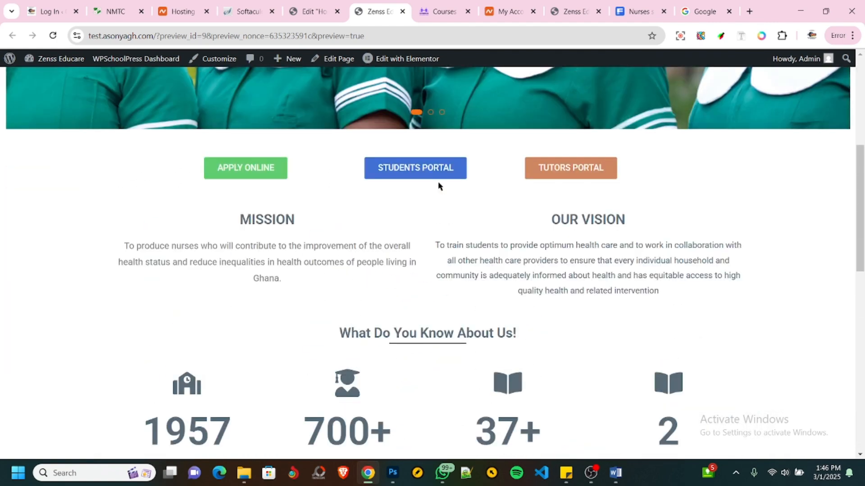
{"action": "scroll", "coordinate": [438, 185], "scroll_direction": "down", "scroll_amount": 8}
{"action": "scroll", "coordinate": [438, 185], "scroll_direction": "up", "scroll_amount": 3}
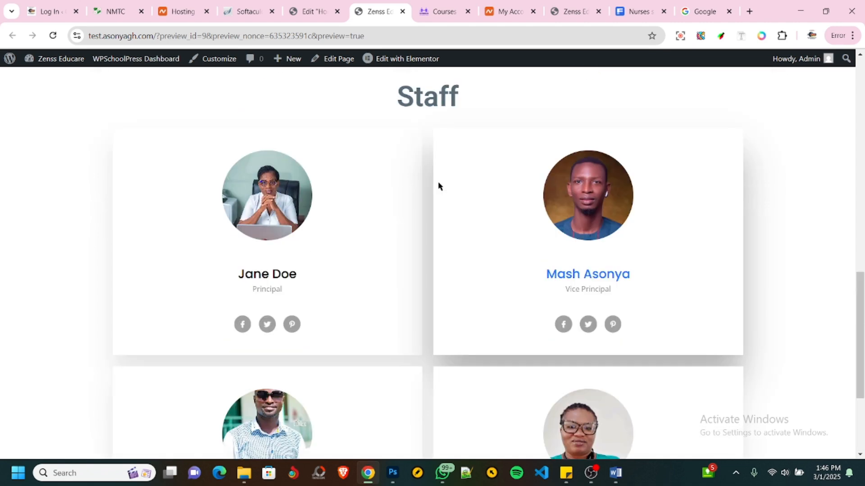
- Examine what follows the staff section on the NMTC reference site, down to its banner photo and footer
{"action": "left_click", "coordinate": [299, 14]}
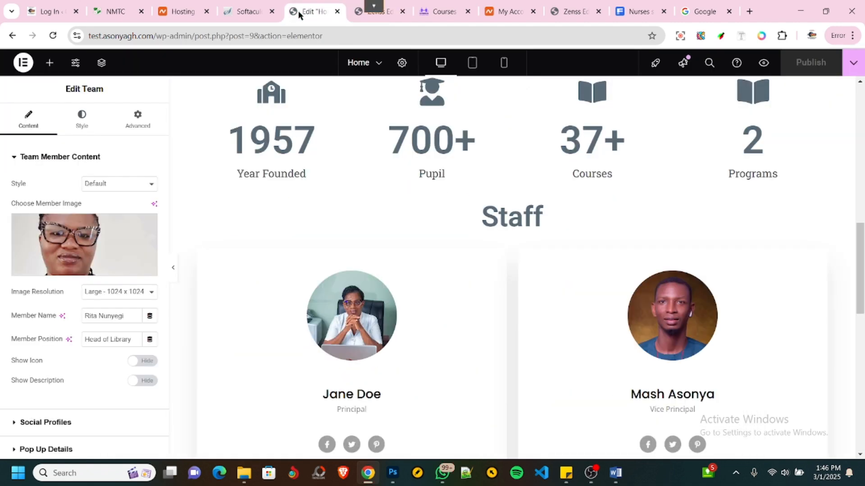
{"action": "left_click", "coordinate": [115, 11]}
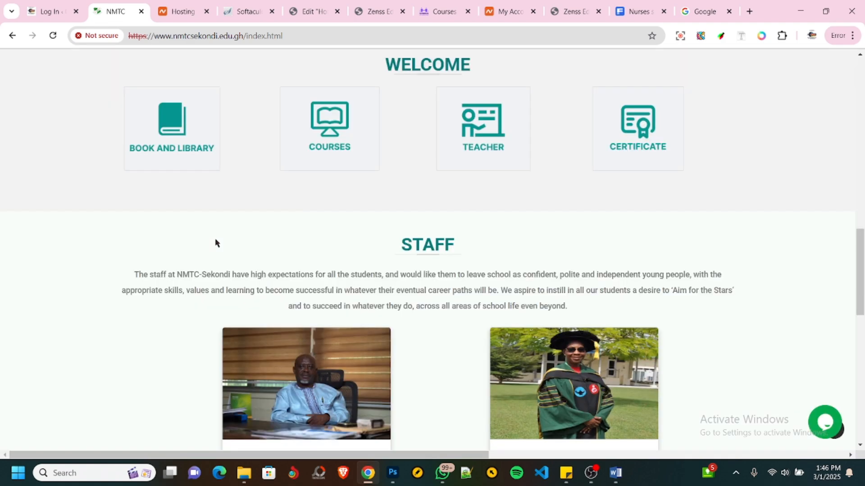
{"action": "scroll", "coordinate": [228, 303], "scroll_direction": "down", "scroll_amount": 8}
{"action": "scroll", "coordinate": [228, 303], "scroll_direction": "down", "scroll_amount": 1}
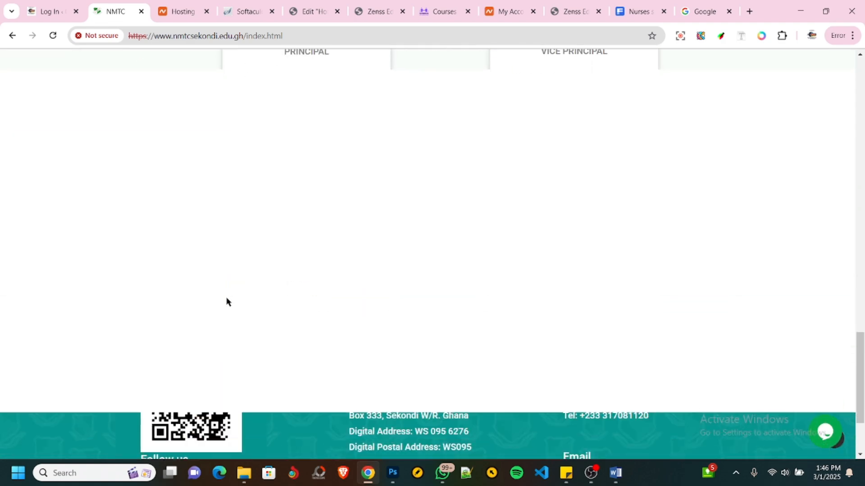
{"action": "scroll", "coordinate": [227, 301], "scroll_direction": "up", "scroll_amount": 1}
{"action": "scroll", "coordinate": [227, 302], "scroll_direction": "down", "scroll_amount": 1}
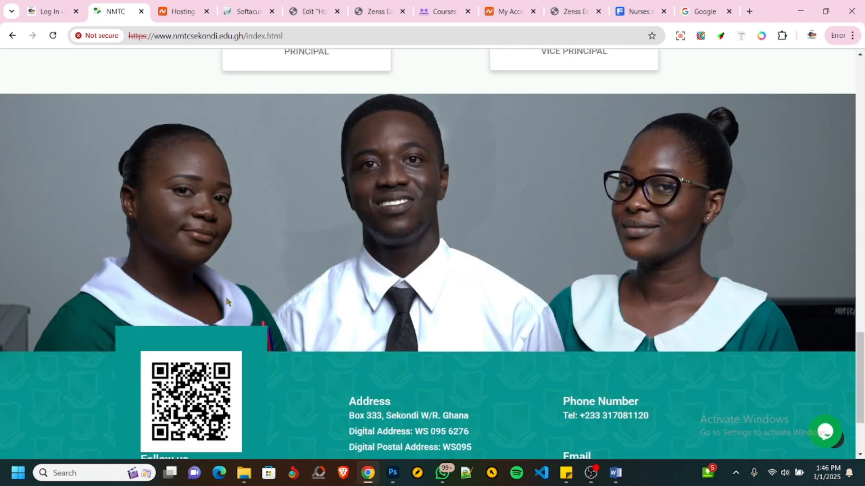
{"action": "scroll", "coordinate": [226, 302], "scroll_direction": "up", "scroll_amount": 2}
- Return to the Home page editor and delete the three empty containers below the staff cards
{"action": "left_click", "coordinate": [308, 11]}
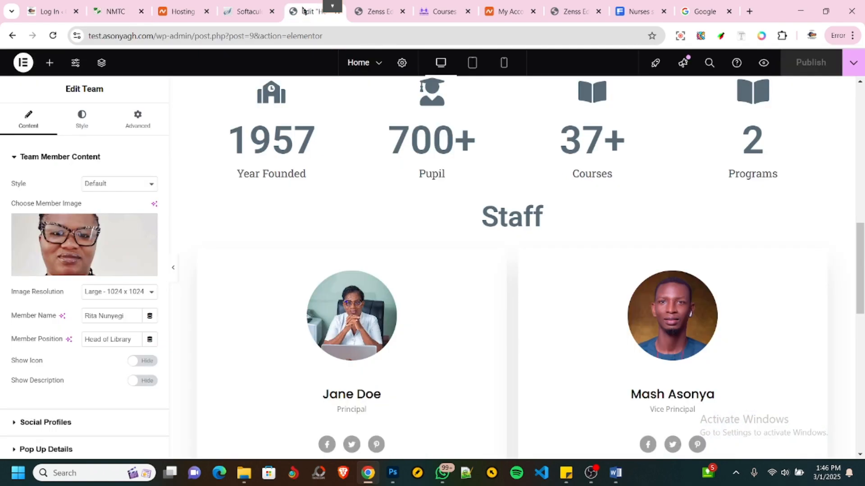
{"action": "scroll", "coordinate": [398, 311], "scroll_direction": "down", "scroll_amount": 9}
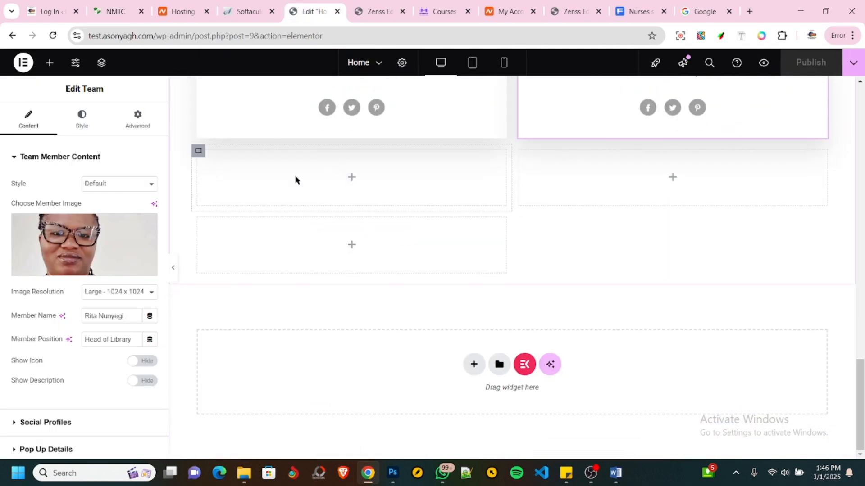
{"action": "right_click", "coordinate": [297, 180]}
{"action": "left_click", "coordinate": [309, 446]}
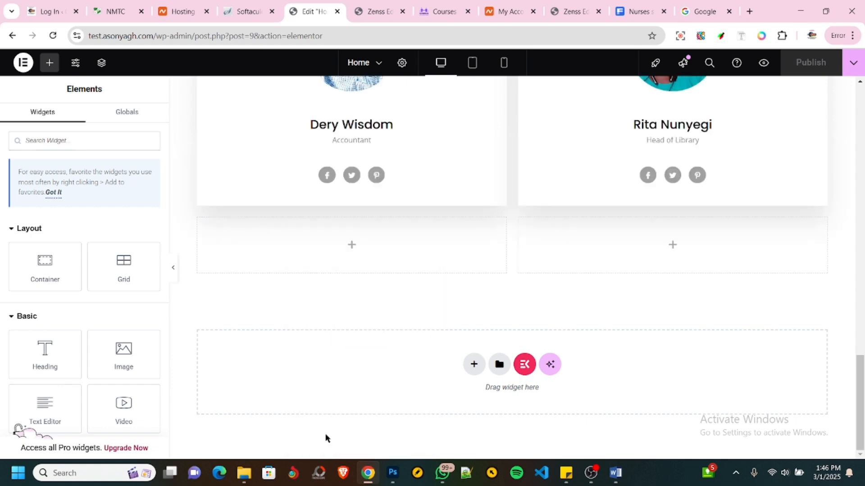
{"action": "right_click", "coordinate": [402, 246]}
{"action": "left_click", "coordinate": [441, 445]}
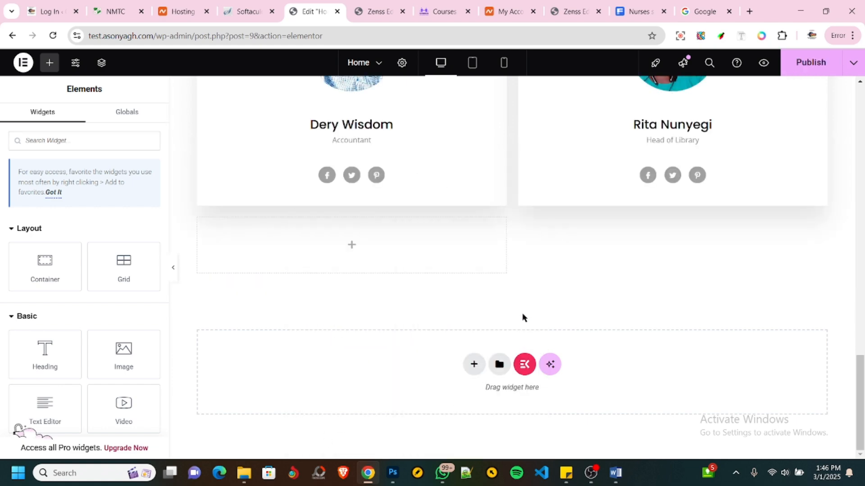
{"action": "right_click", "coordinate": [393, 245]}
{"action": "left_click", "coordinate": [415, 446]}
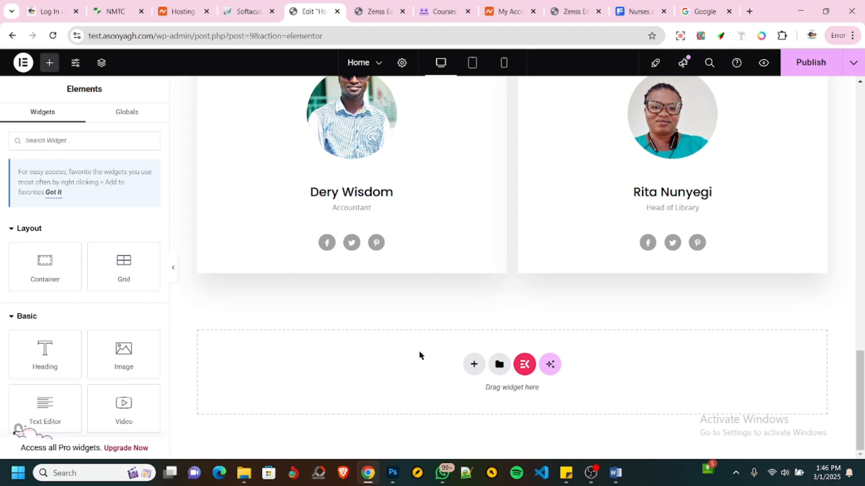
- Look over the Home page layout and publish it without the empty containers
{"action": "scroll", "coordinate": [427, 293], "scroll_direction": "up", "scroll_amount": 10}
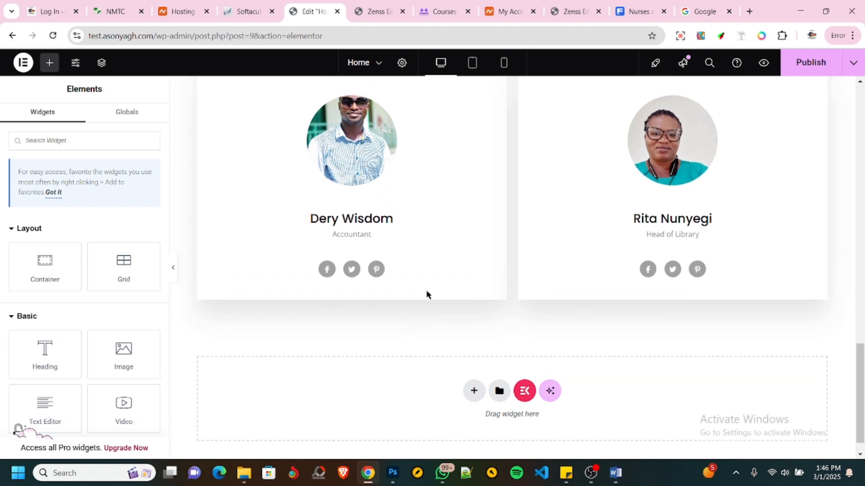
{"action": "scroll", "coordinate": [428, 294], "scroll_direction": "up", "scroll_amount": 7}
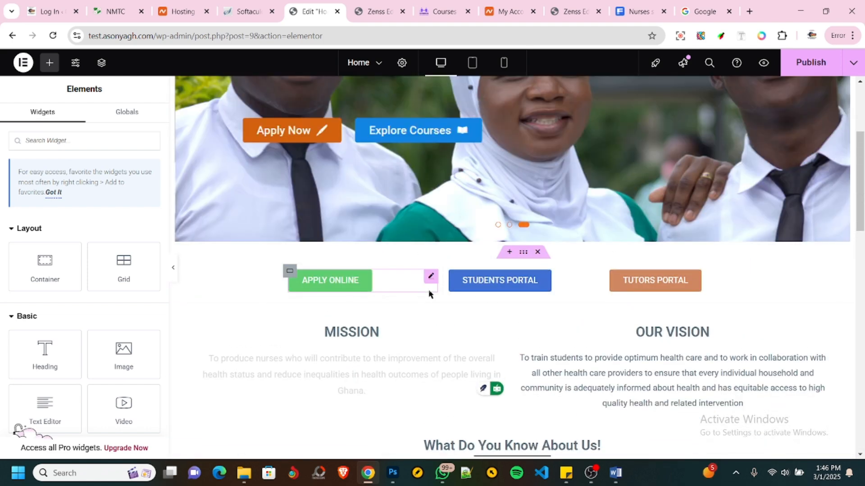
{"action": "scroll", "coordinate": [428, 293], "scroll_direction": "down", "scroll_amount": 15}
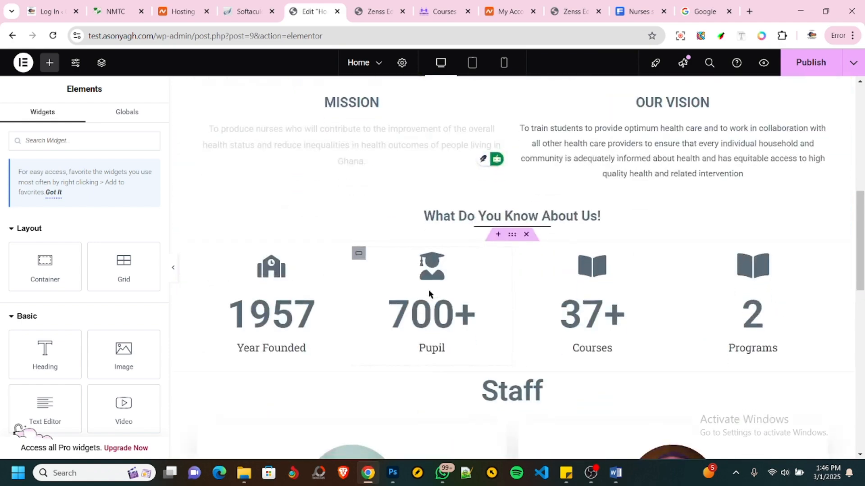
{"action": "scroll", "coordinate": [428, 294], "scroll_direction": "up", "scroll_amount": 15}
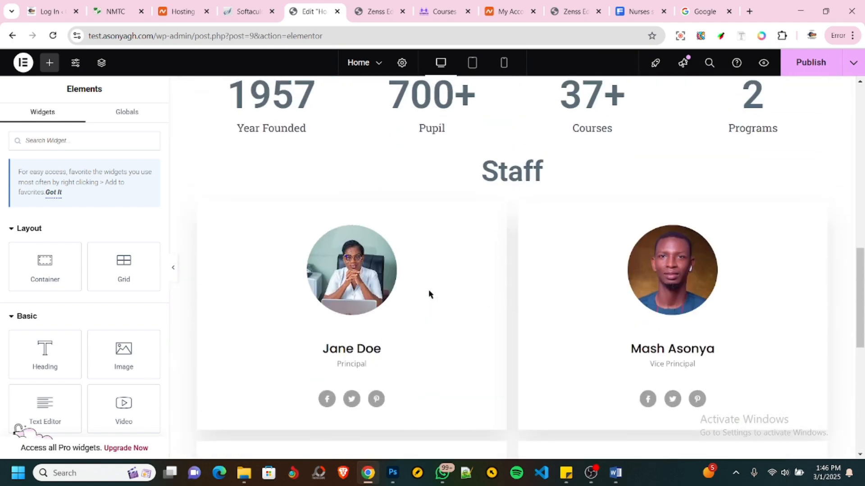
{"action": "scroll", "coordinate": [428, 294], "scroll_direction": "down", "scroll_amount": 15}
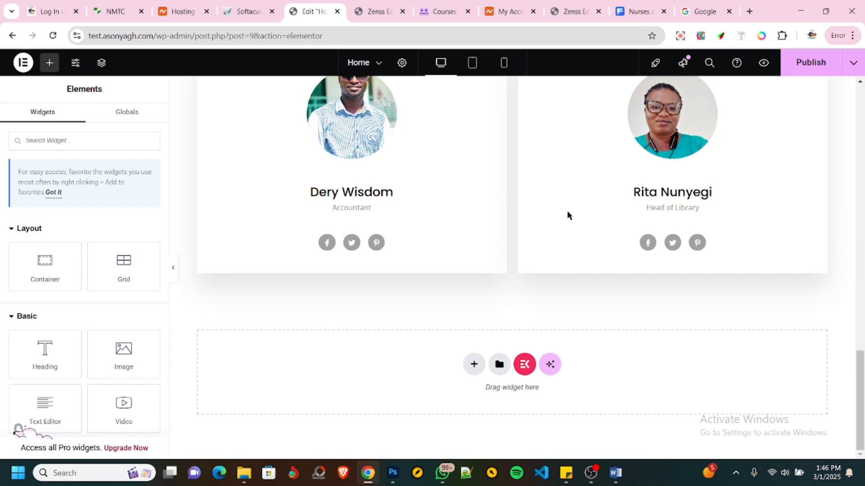
{"action": "left_click", "coordinate": [809, 62]}
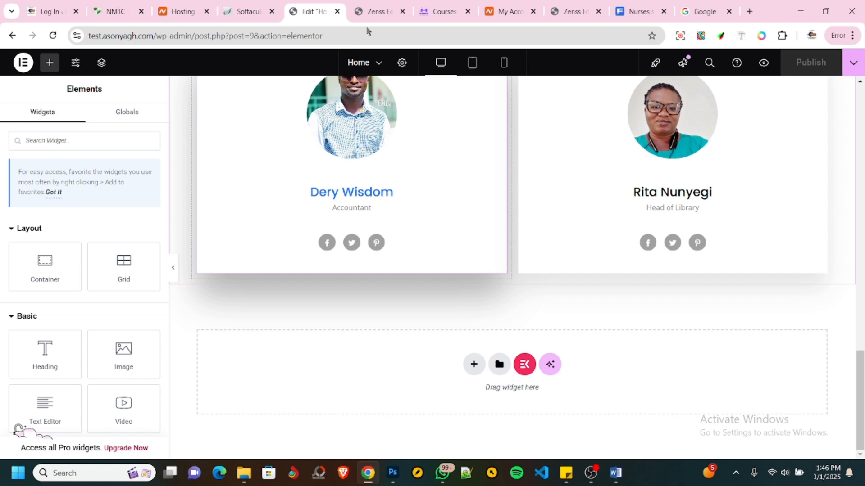
- Leave the homepage preview for the WordPress dashboard and start a new page from the Pages list
{"action": "left_click", "coordinate": [376, 11]}
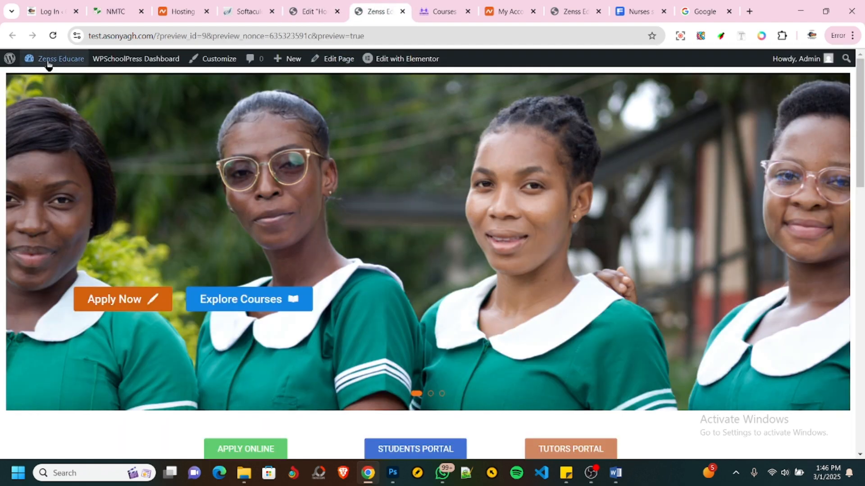
{"action": "mouse_move", "coordinate": [49, 64]}
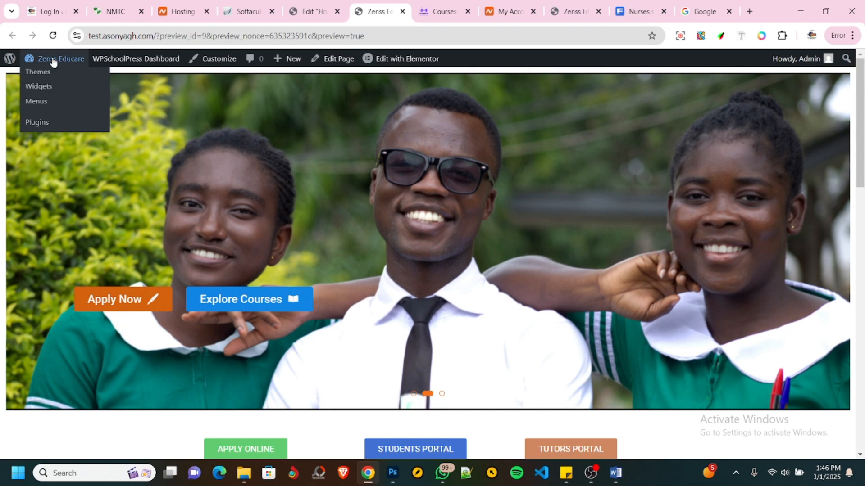
{"action": "left_click", "coordinate": [54, 59]}
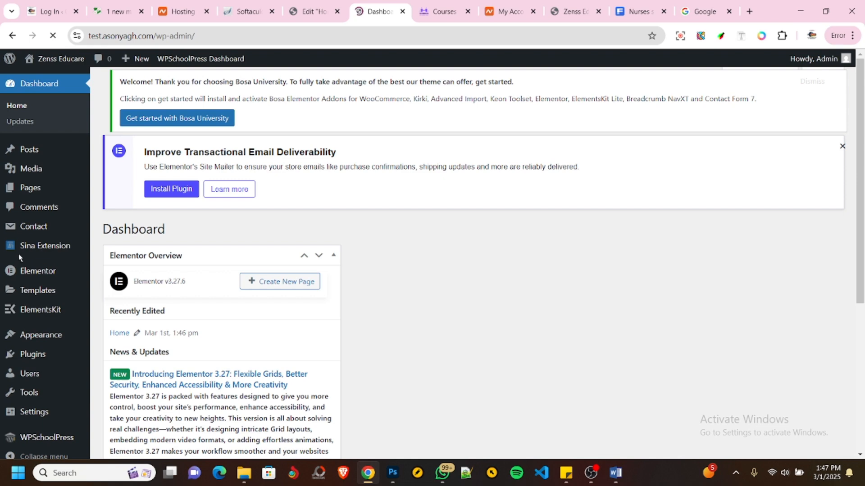
{"action": "left_click", "coordinate": [28, 189]}
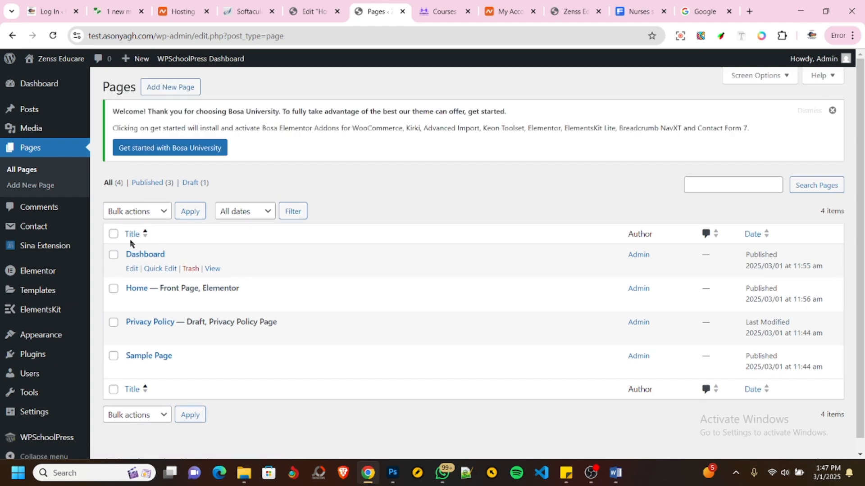
{"action": "left_click", "coordinate": [168, 88]}
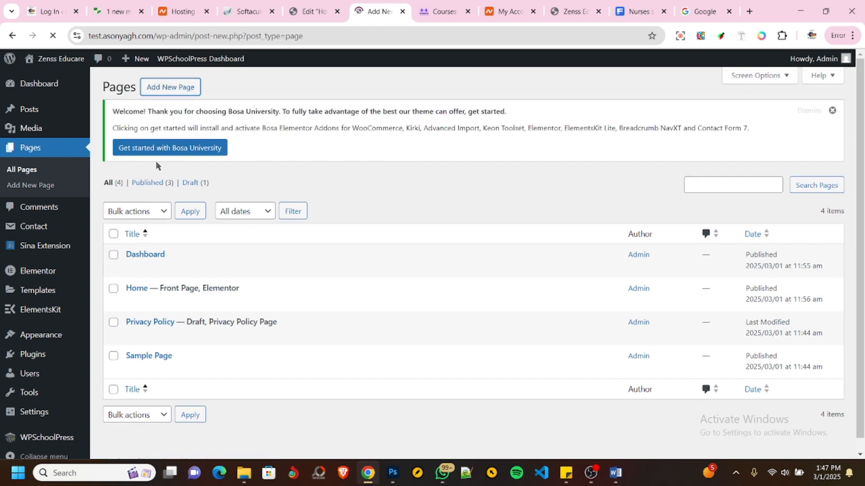
- Check the NMTC reference site's navigation for the page names, dismissing the support chat message
{"action": "left_click", "coordinate": [120, 12]}
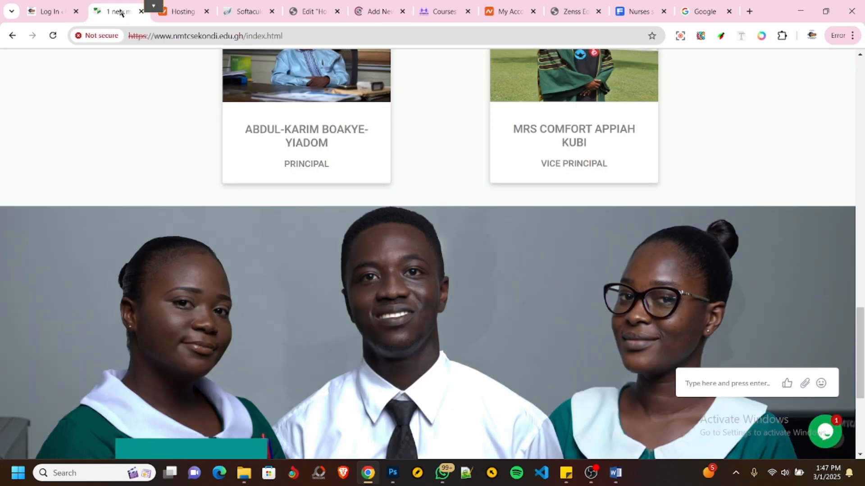
{"action": "scroll", "coordinate": [253, 305], "scroll_direction": "up", "scroll_amount": 10}
{"action": "scroll", "coordinate": [253, 304], "scroll_direction": "up", "scroll_amount": 5}
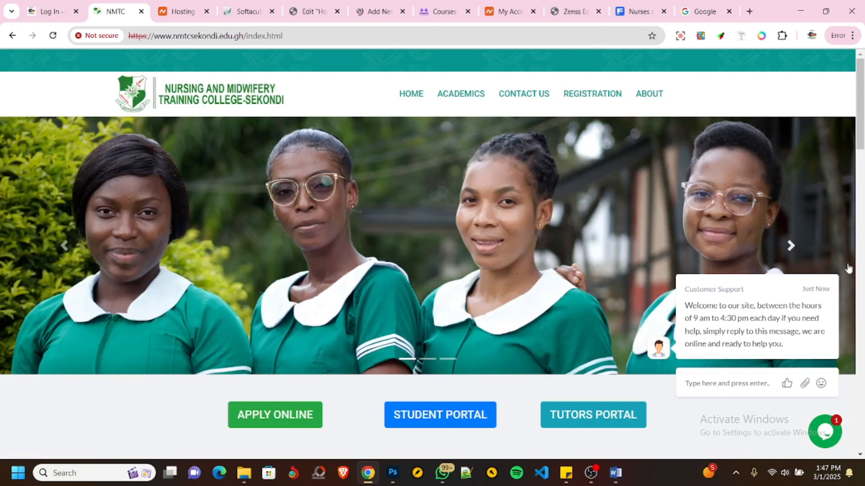
{"action": "left_click", "coordinate": [834, 261]}
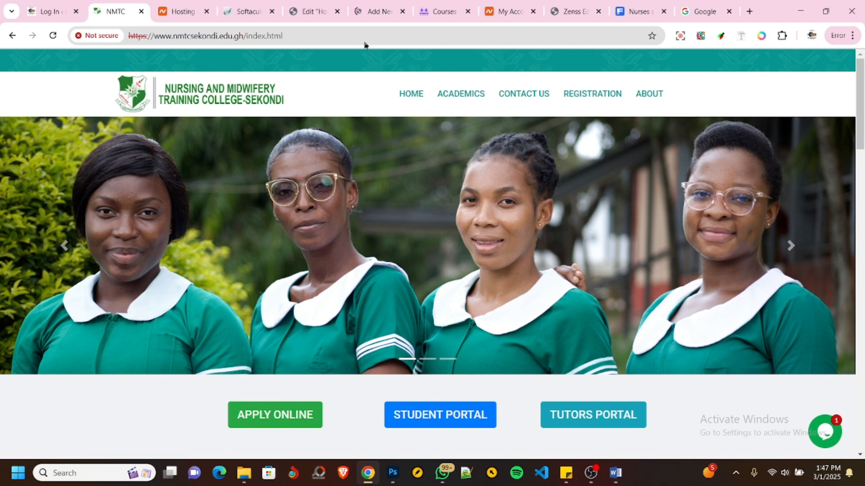
- Title the new page ACADEMICS and publish it with the Elementor Full Width template
{"action": "left_click", "coordinate": [377, 11]}
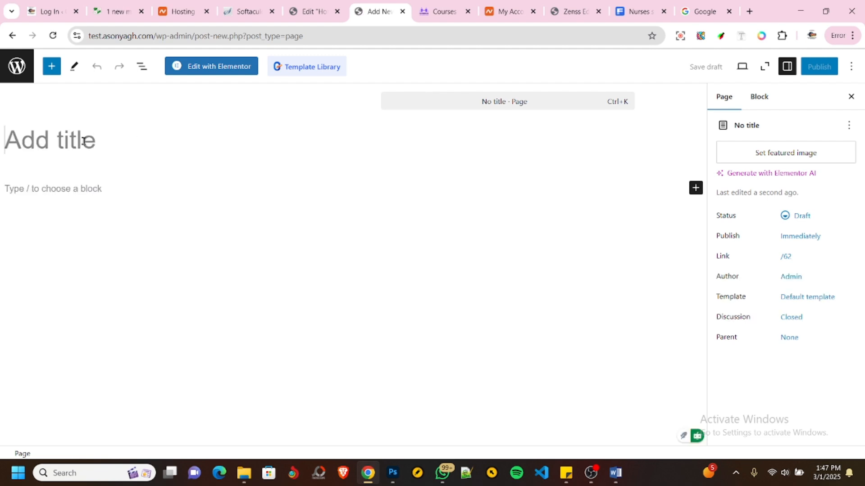
{"action": "type", "text": "ACADEMICS"}
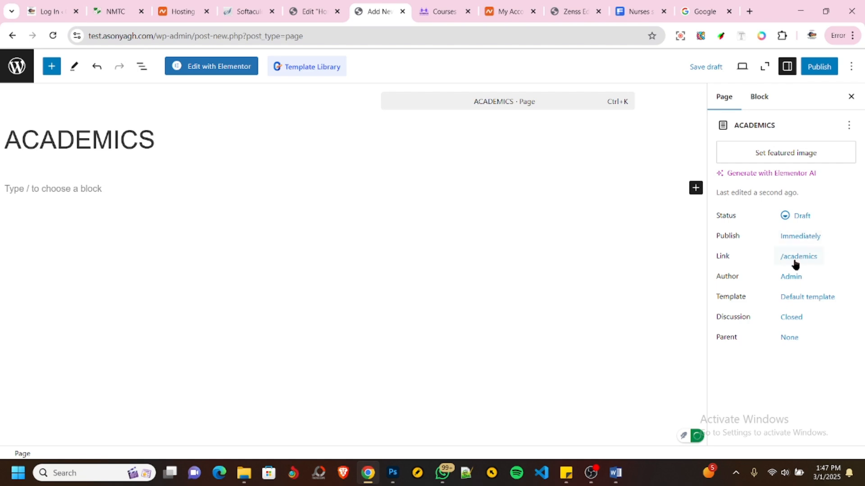
{"action": "left_click", "coordinate": [794, 299]}
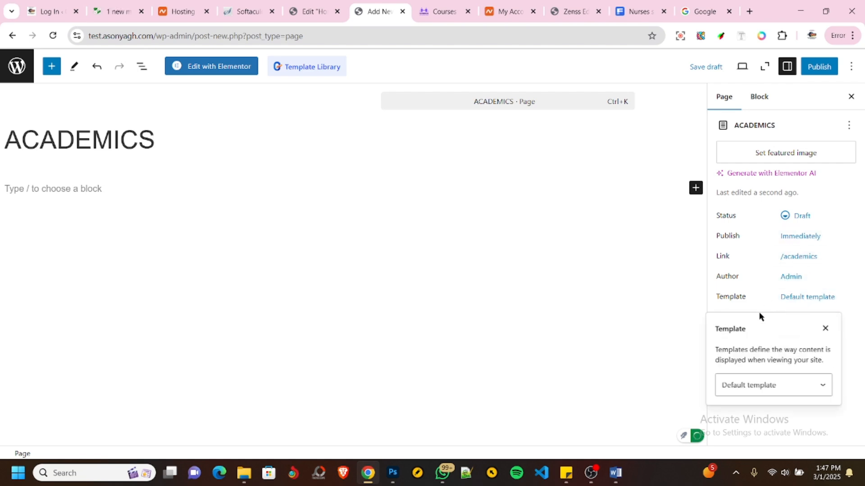
{"action": "left_click", "coordinate": [749, 386]}
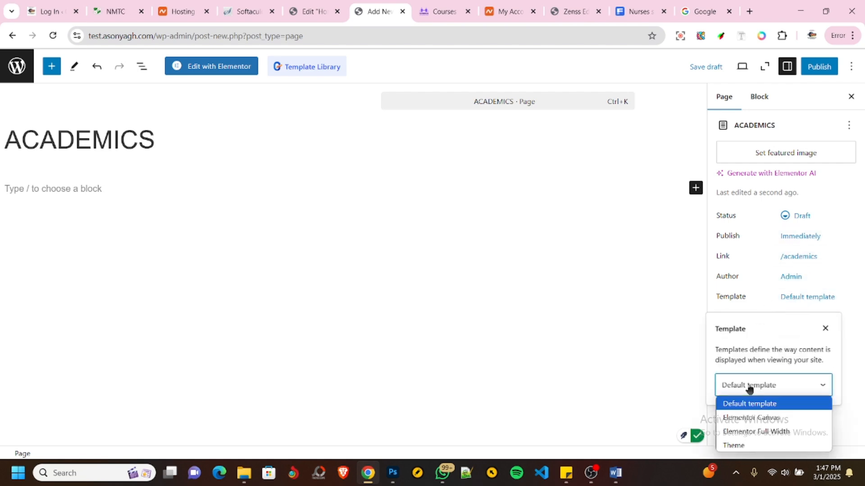
{"action": "left_click", "coordinate": [755, 431]}
{"action": "left_click", "coordinate": [805, 68]}
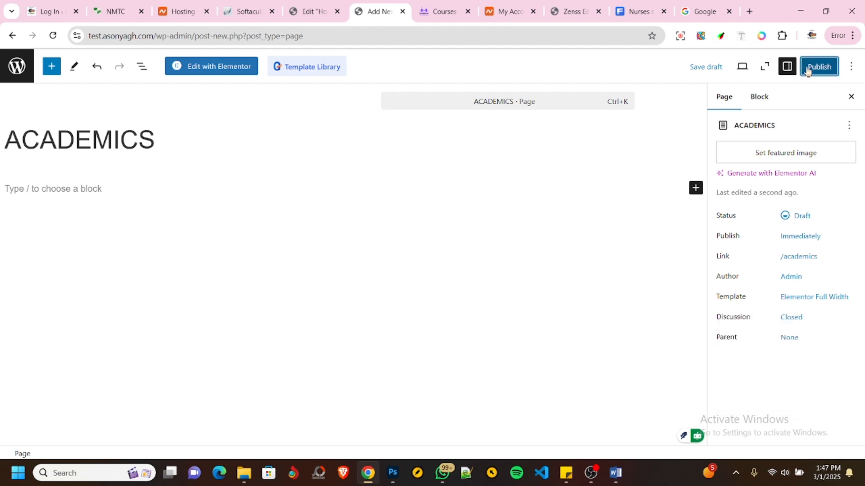
{"action": "left_click", "coordinate": [807, 70]}
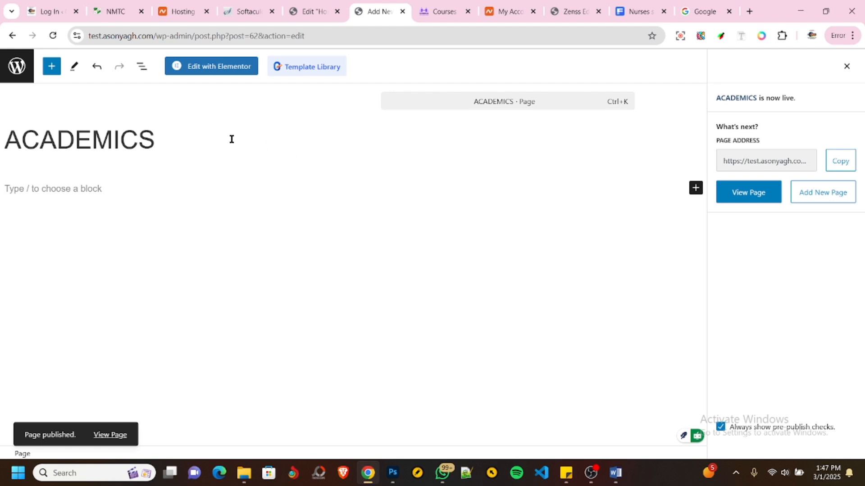
- Create and publish a new page titled COURSES, then return to the Pages list
{"action": "left_click", "coordinate": [22, 67]}
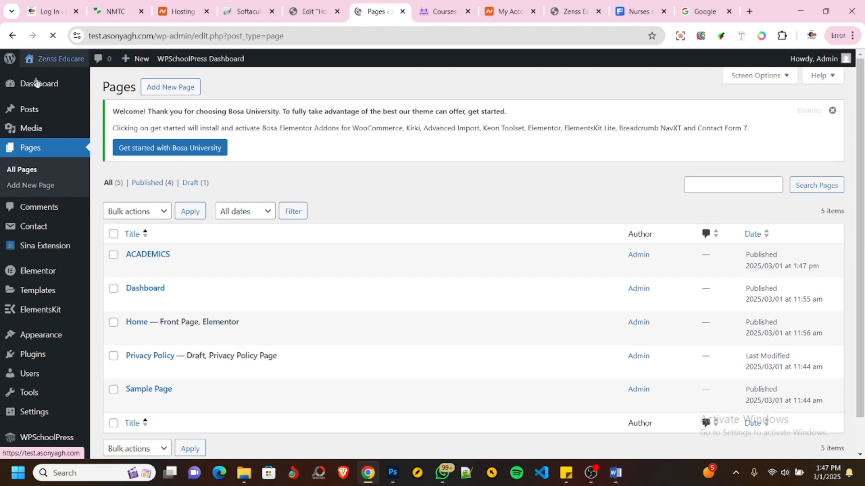
{"action": "left_click", "coordinate": [175, 88]}
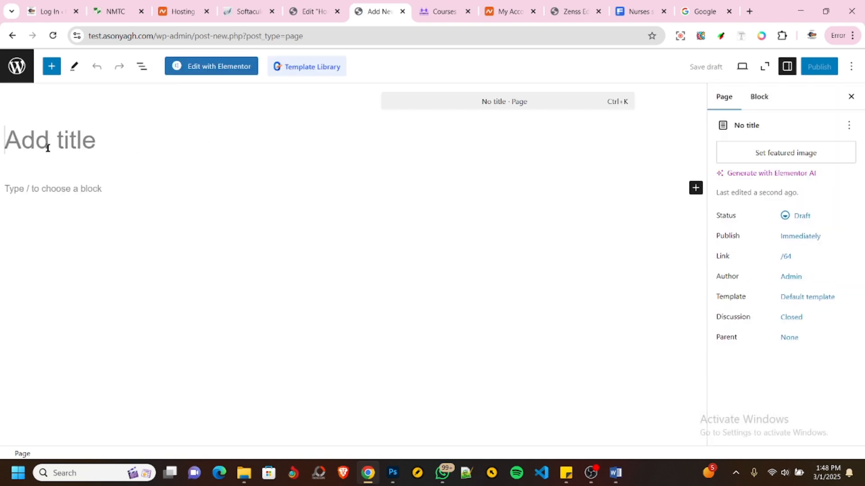
{"action": "type", "text": "COUR"}
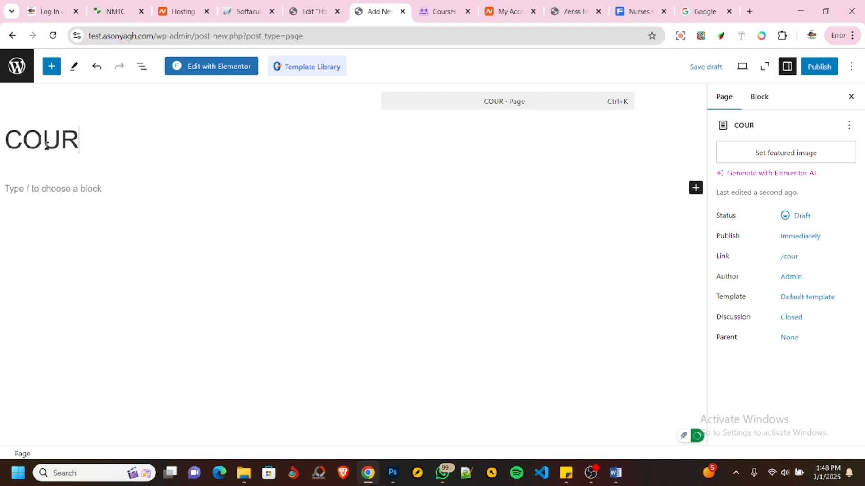
{"action": "type", "text": "SES"}
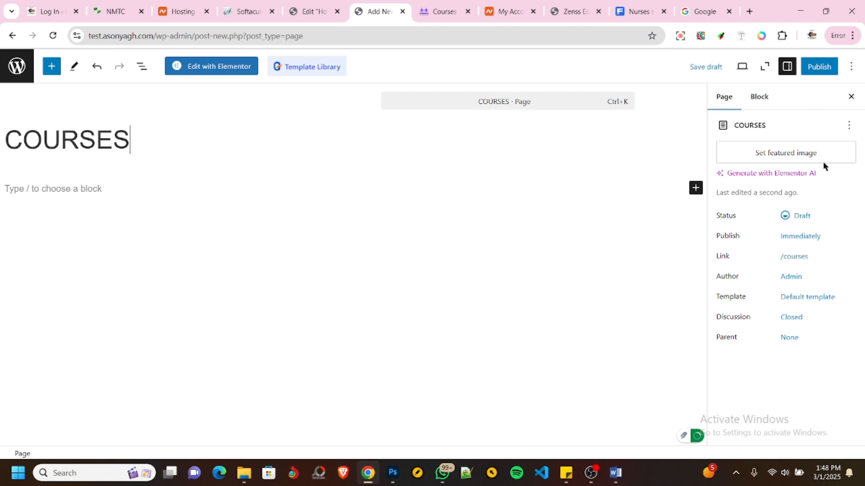
{"action": "left_click", "coordinate": [820, 68]}
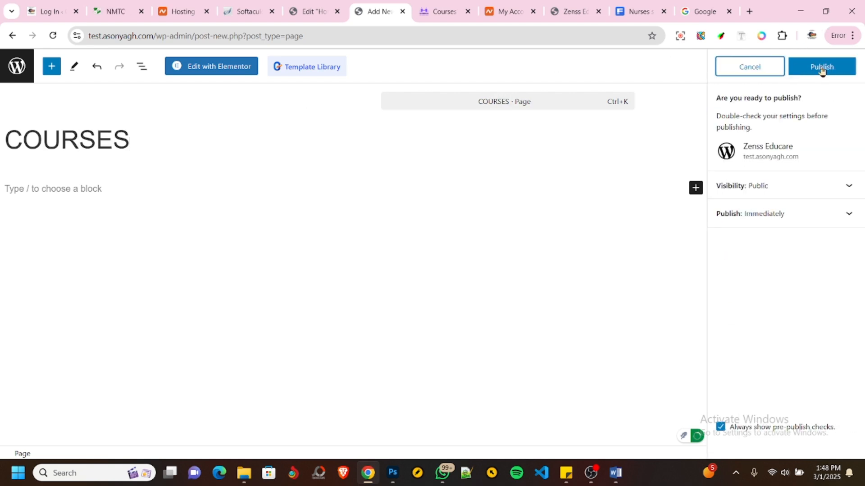
{"action": "left_click", "coordinate": [821, 69]}
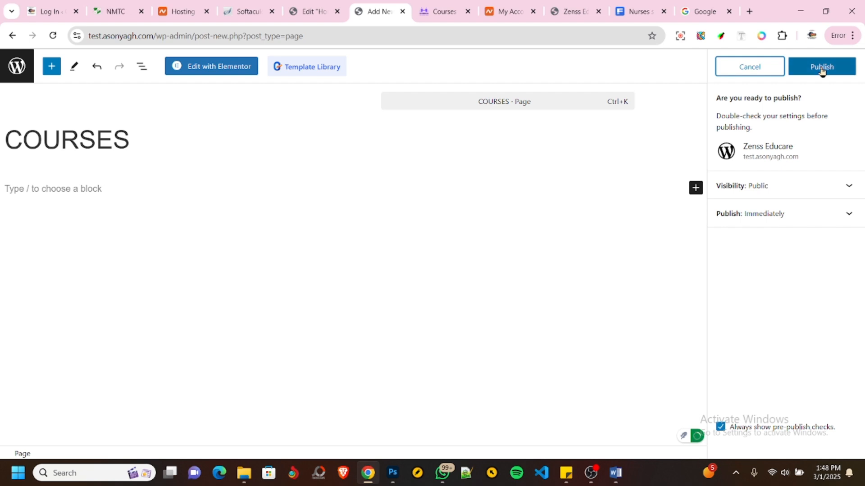
{"action": "left_click", "coordinate": [822, 69]}
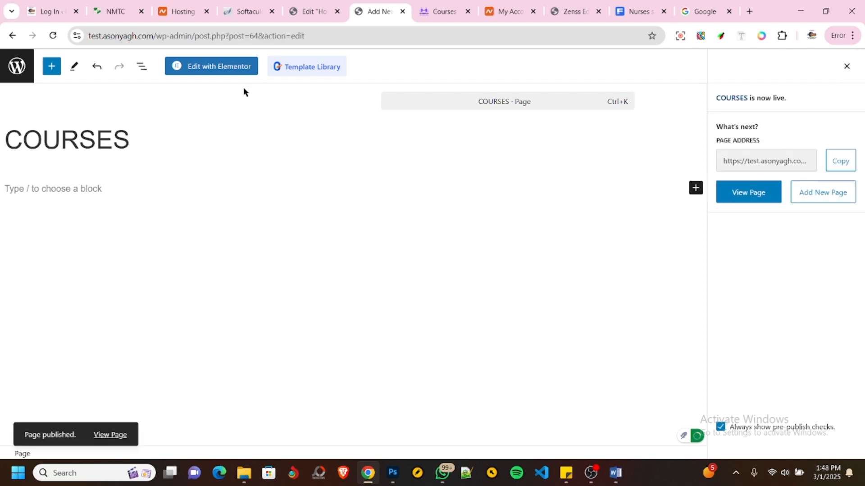
{"action": "left_click", "coordinate": [16, 67]}
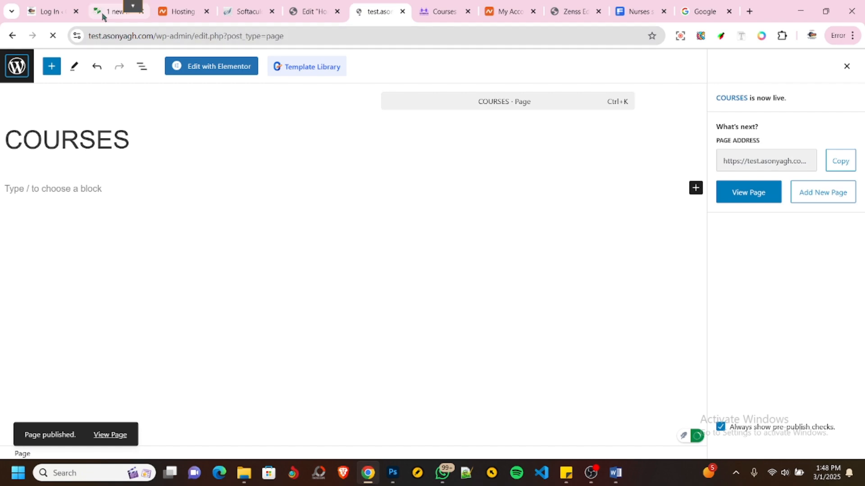
- Check the navigation and Academics submenu on the NMTC reference site for further page names, ending back at the Pages list
{"action": "left_click", "coordinate": [103, 16]}
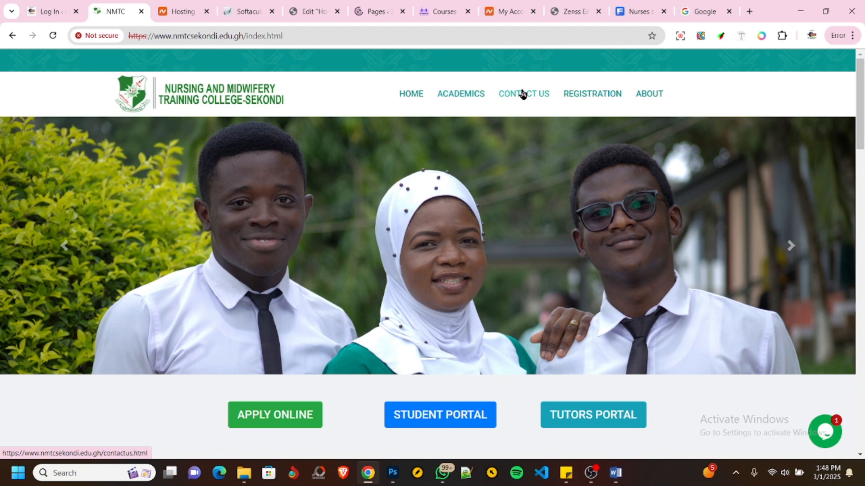
{"action": "mouse_move", "coordinate": [462, 98]}
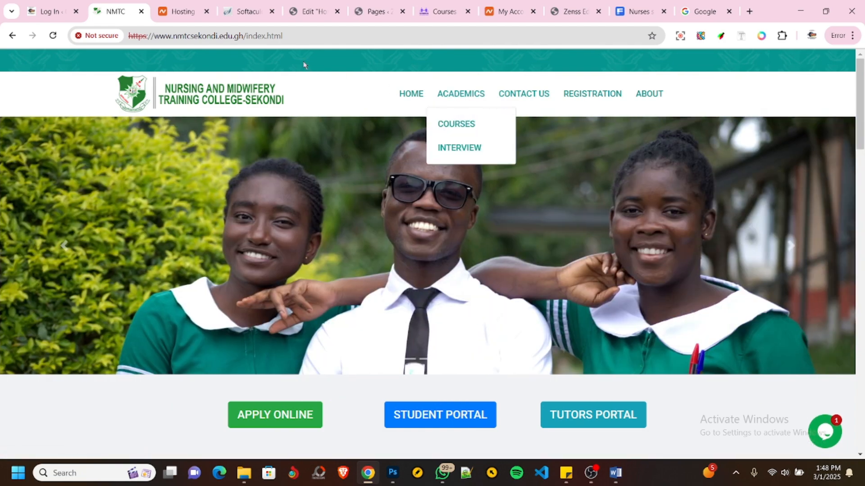
{"action": "left_click", "coordinate": [306, 11]}
{"action": "left_click", "coordinate": [376, 11]}
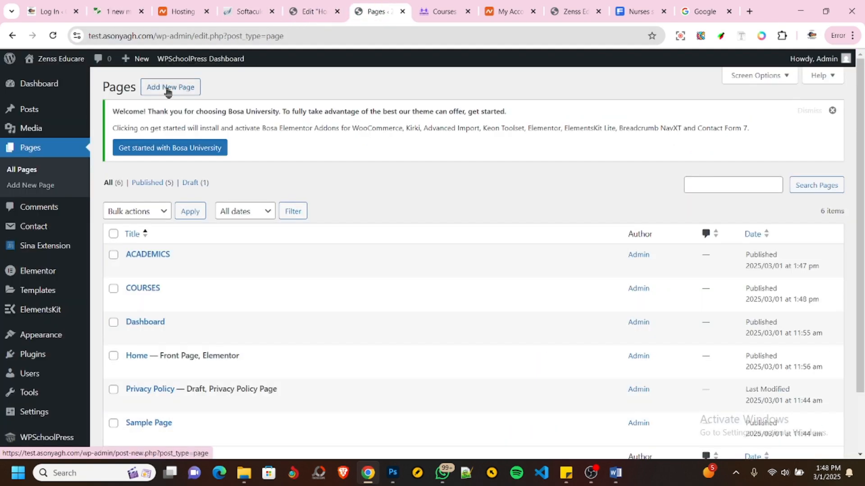
- Create and publish a new page titled ABOUT US, returning to the Pages list
{"action": "left_click", "coordinate": [167, 89]}
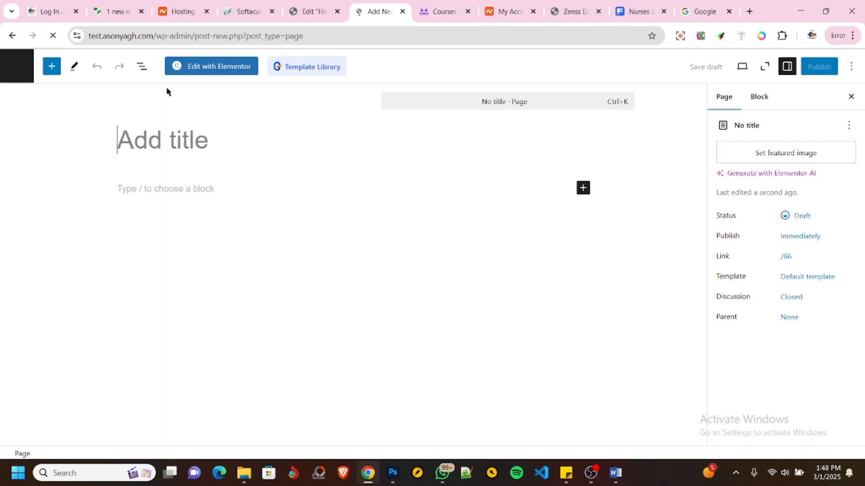
{"action": "type", "text": "ABOUT US"}
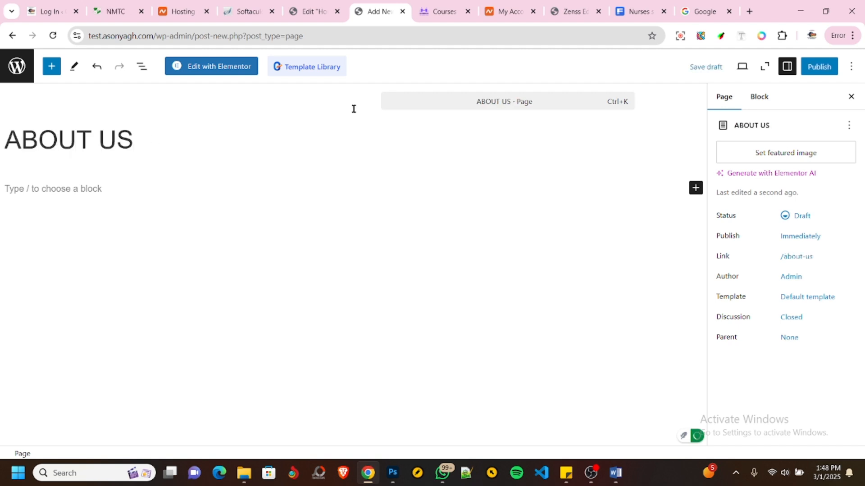
{"action": "left_click", "coordinate": [816, 71]}
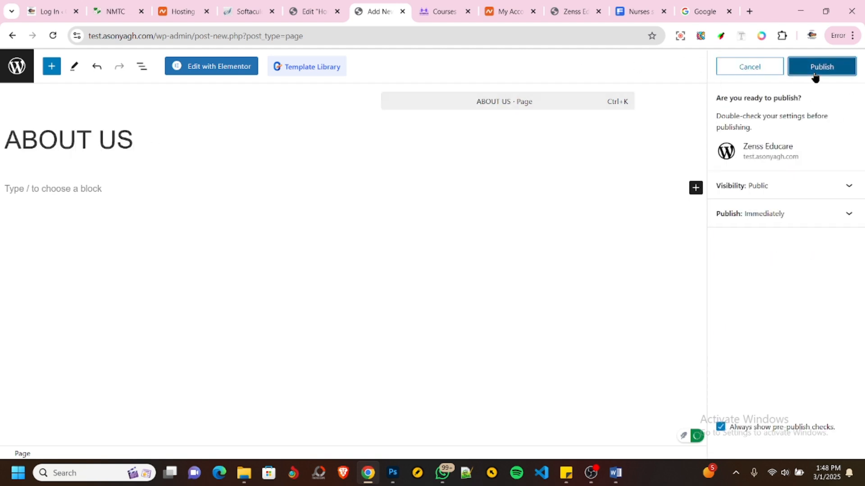
{"action": "left_click", "coordinate": [815, 74]}
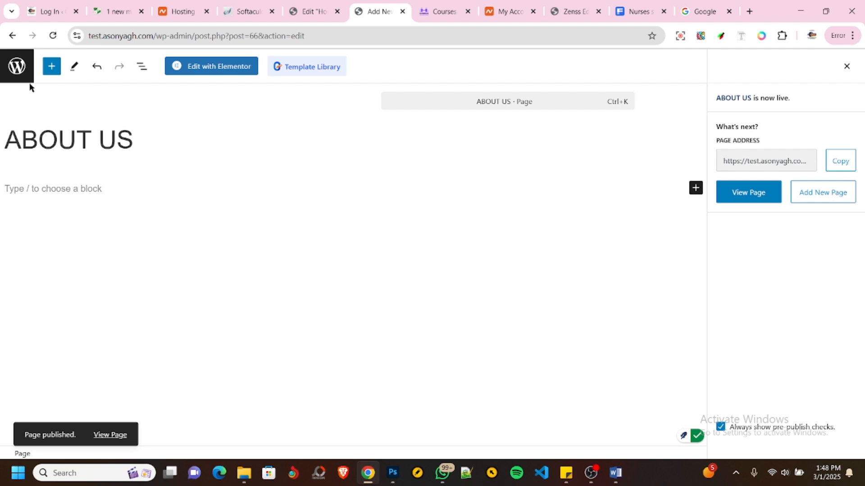
{"action": "left_click", "coordinate": [22, 68]}
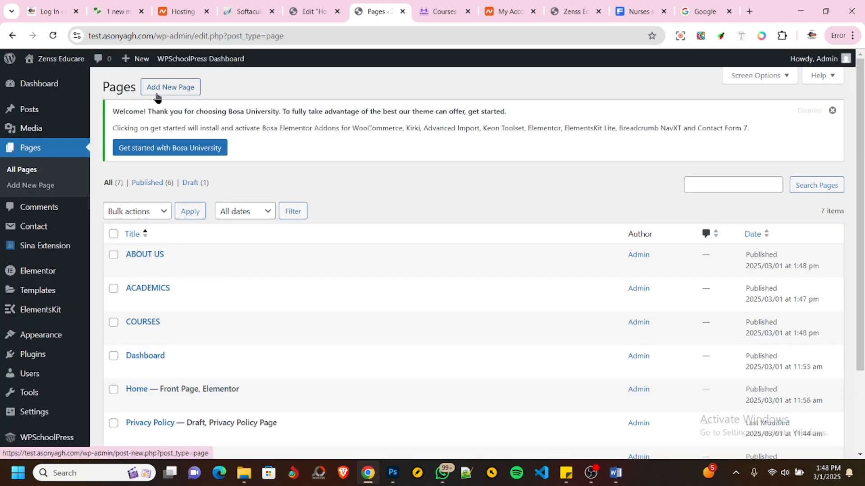
- Open two new page editors in separate browser tabs and publish the first page with the title REGISTRARION
{"action": "left_click", "coordinate": [157, 92], "text": "ctrl"}
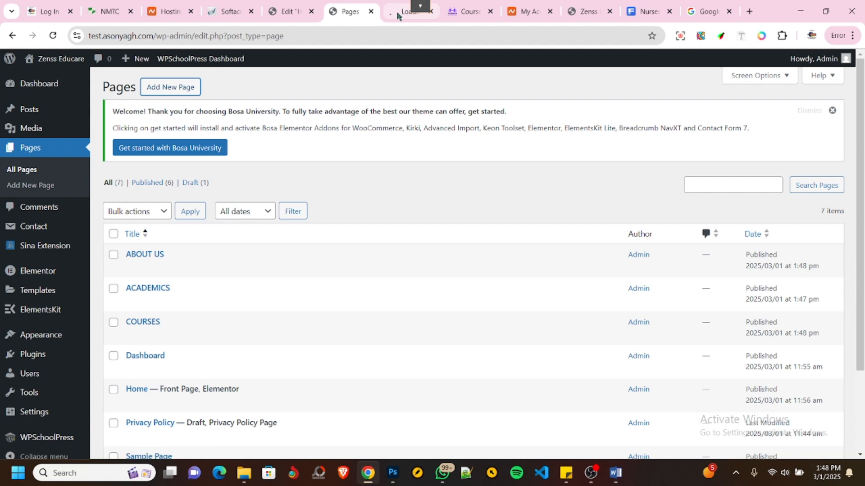
{"action": "left_click", "coordinate": [173, 91], "text": "ctrl"}
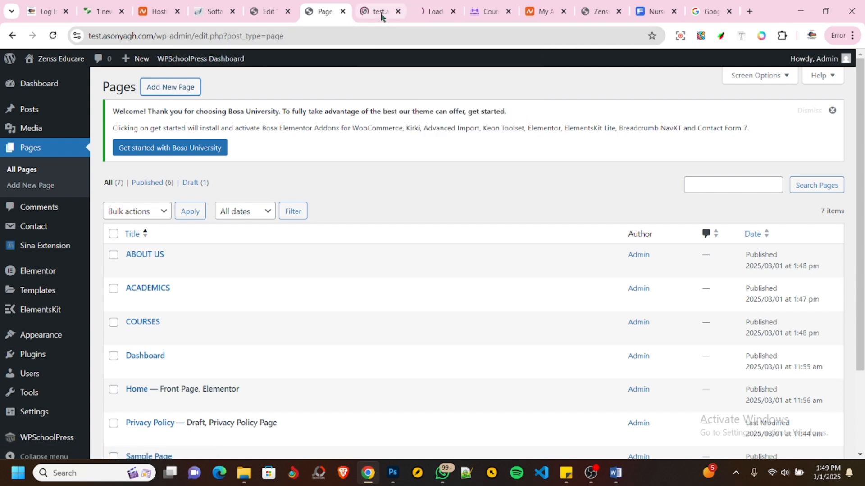
{"action": "left_click", "coordinate": [381, 13]}
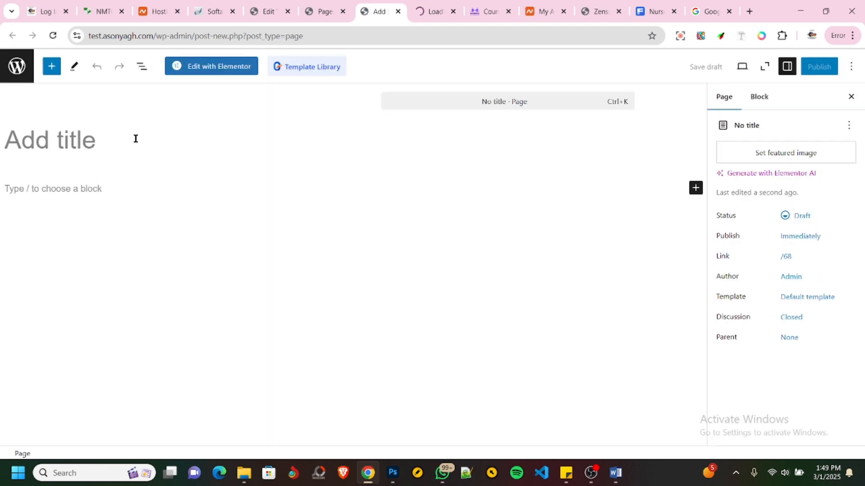
{"action": "type", "text": "REGISTRA"}
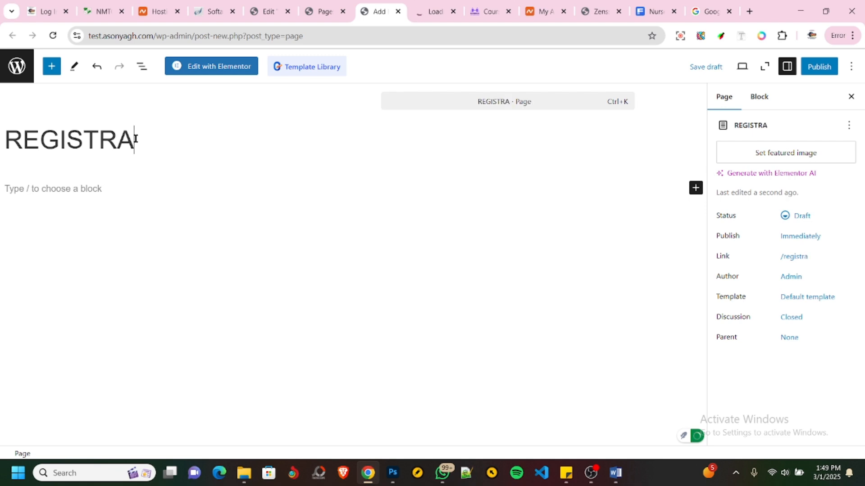
{"action": "type", "text": "RION"}
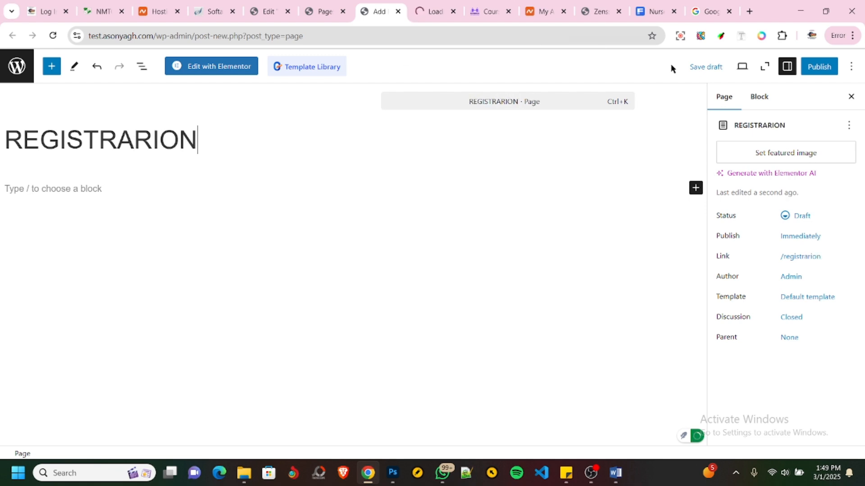
{"action": "left_click", "coordinate": [818, 66]}
{"action": "left_click", "coordinate": [815, 66]}
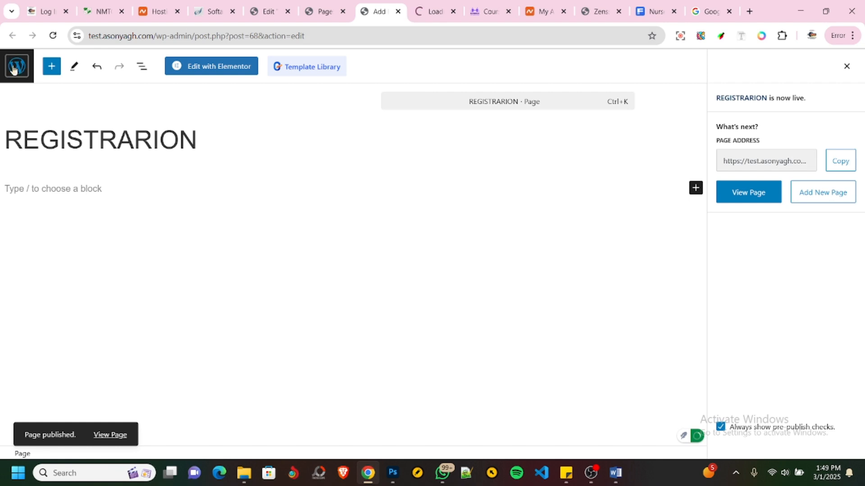
- Title the untitled page in the second new editor ABOUT US and publish it
{"action": "left_click", "coordinate": [426, 12]}
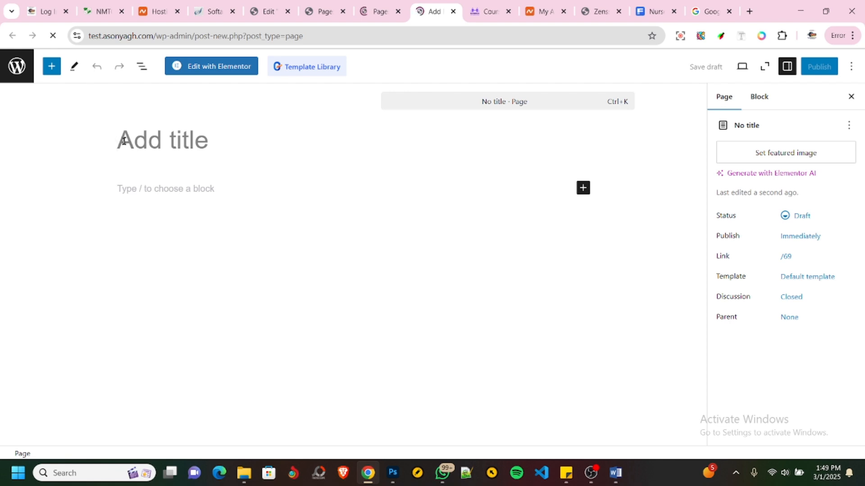
{"action": "type", "text": "ABOUT US"}
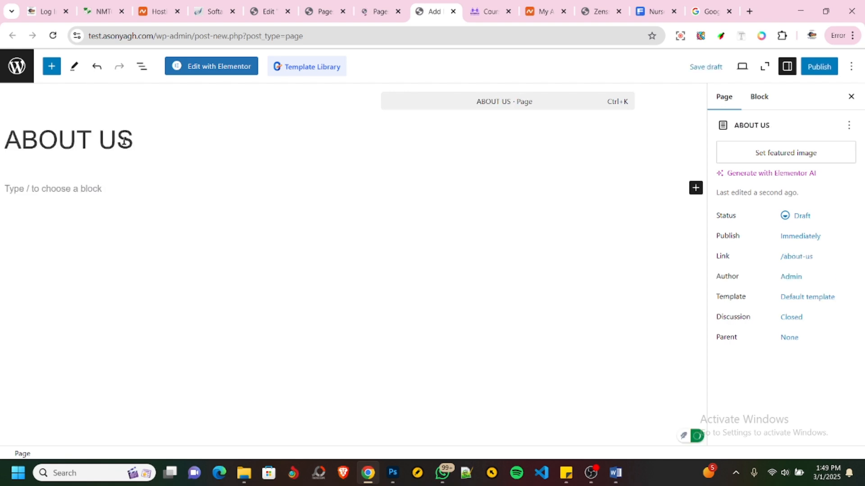
{"action": "left_click", "coordinate": [834, 67]}
{"action": "left_click", "coordinate": [832, 67]}
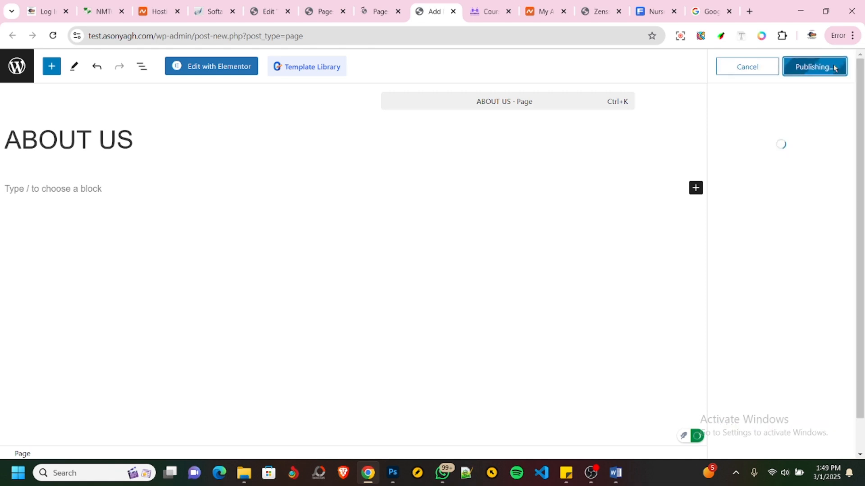
- Start another new page in the neighbouring browser tab and return the published ABOUT US editor to the Pages list
{"action": "left_click", "coordinate": [372, 9]}
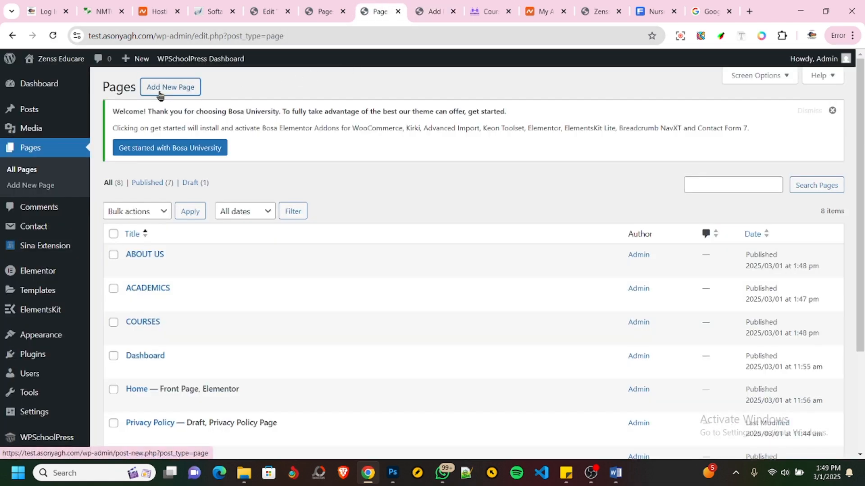
{"action": "left_click", "coordinate": [159, 95]}
{"action": "left_click", "coordinate": [429, 12]}
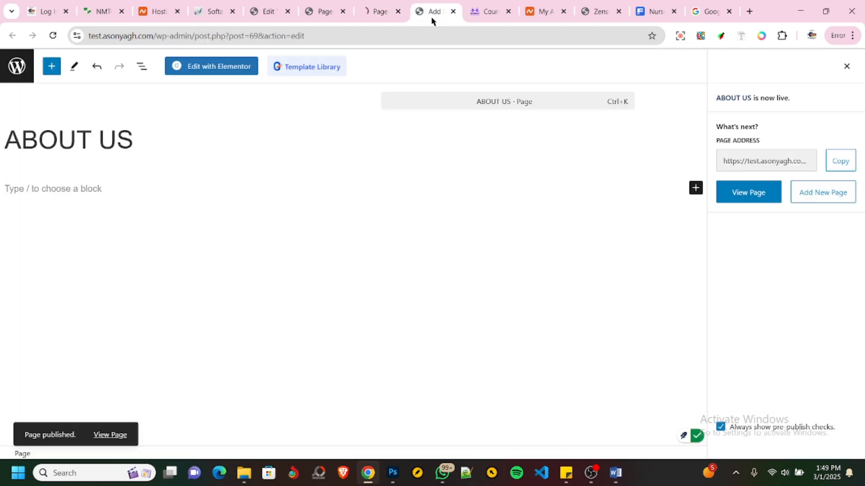
{"action": "left_click", "coordinate": [20, 70]}
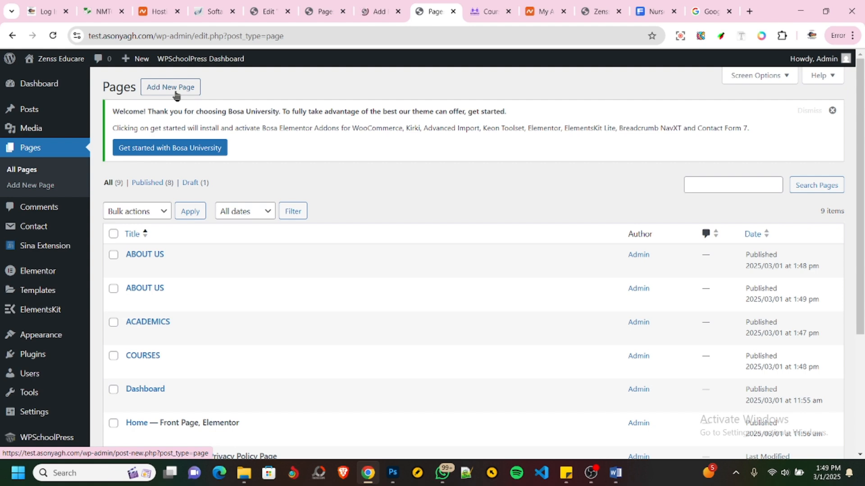
- Title the new page INTERVIEW and publish it, returning to the Pages list
{"action": "left_click", "coordinate": [370, 12]}
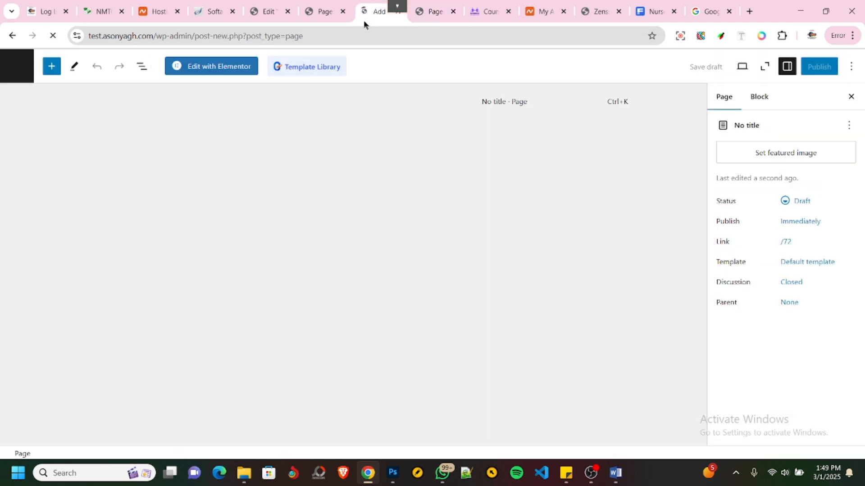
{"action": "type", "text": "OINTE"}
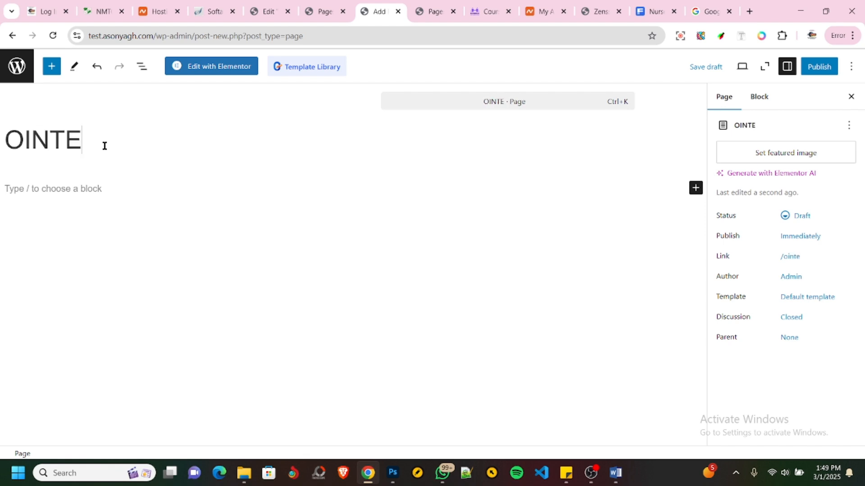
{"action": "type", "text": "RVIEW"}
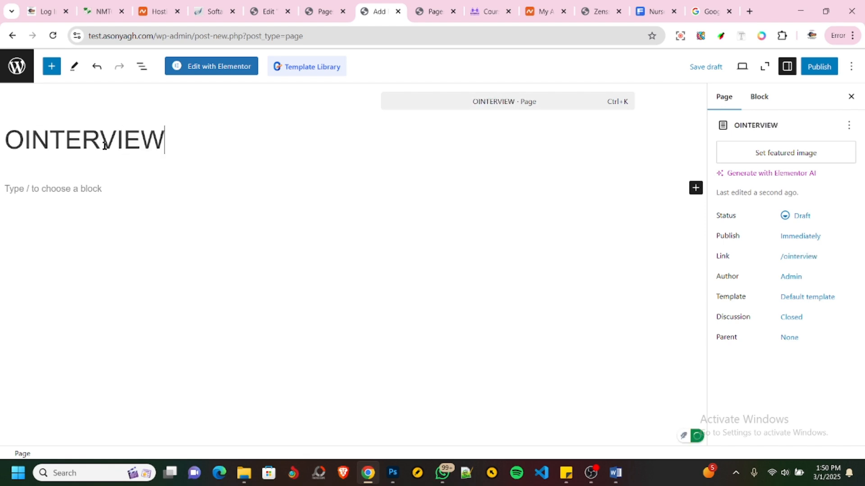
{"action": "key", "text": "BackSpace"}
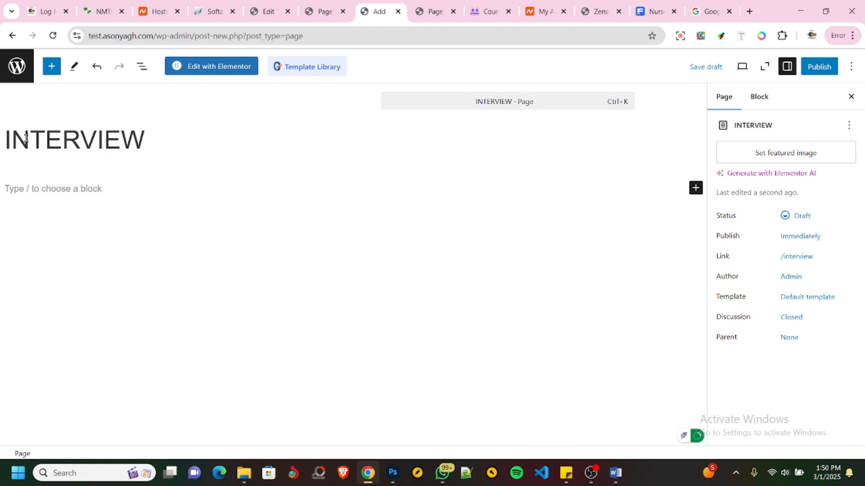
{"action": "left_click", "coordinate": [818, 67]}
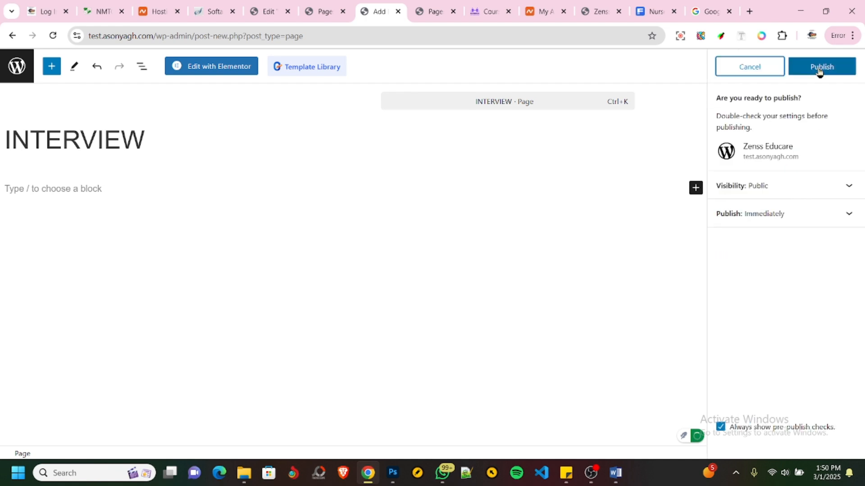
{"action": "left_click", "coordinate": [818, 67]}
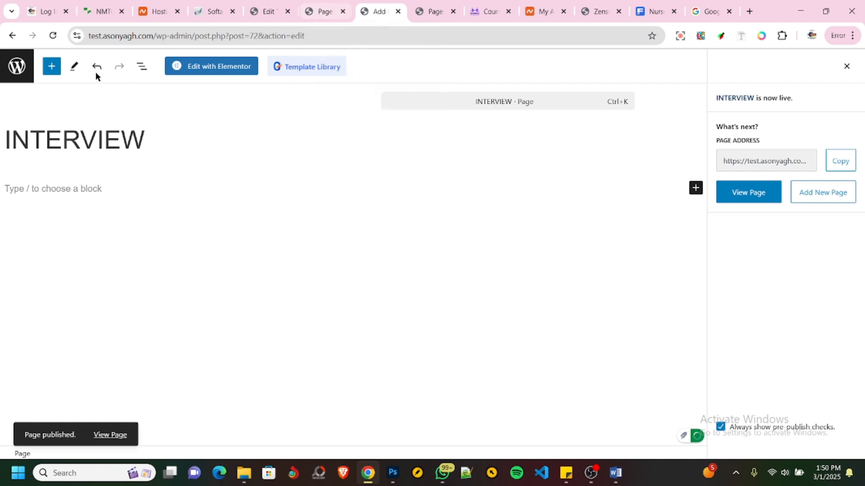
{"action": "left_click", "coordinate": [17, 66]}
- Check the Pages list in the other browser tab, and look through the NMTC reference site's home page
{"action": "left_click", "coordinate": [319, 12]}
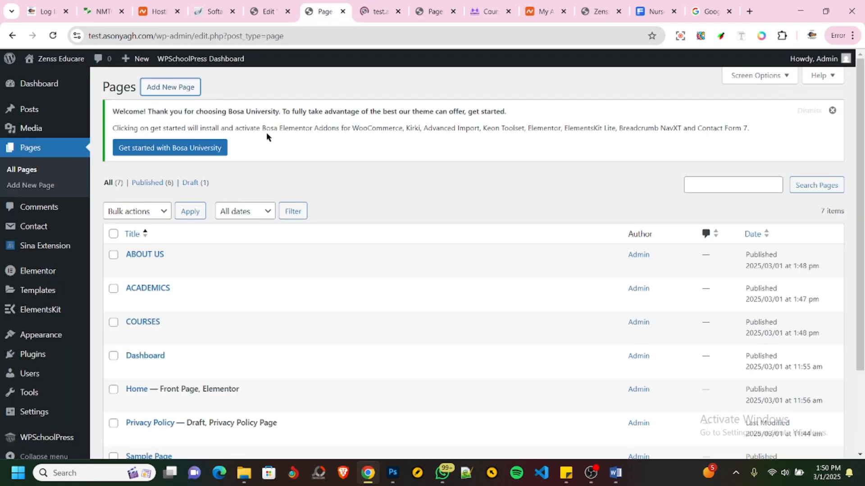
{"action": "left_click", "coordinate": [98, 12]}
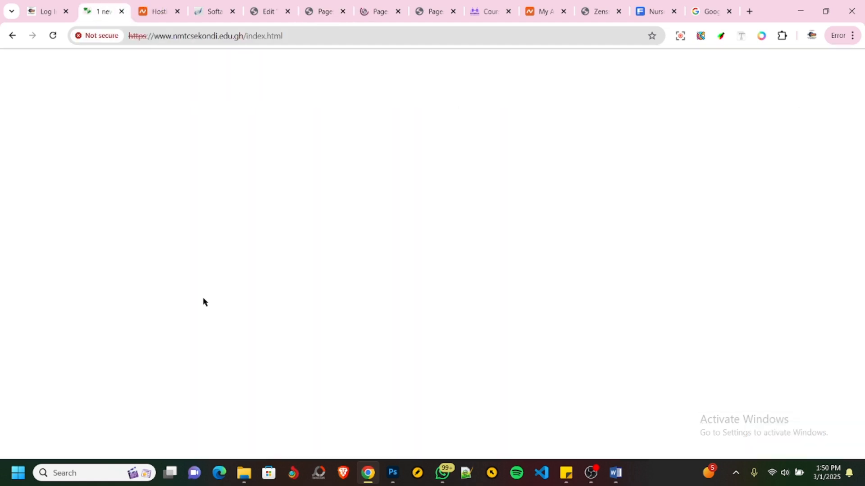
{"action": "scroll", "coordinate": [203, 296], "scroll_direction": "down", "scroll_amount": 10}
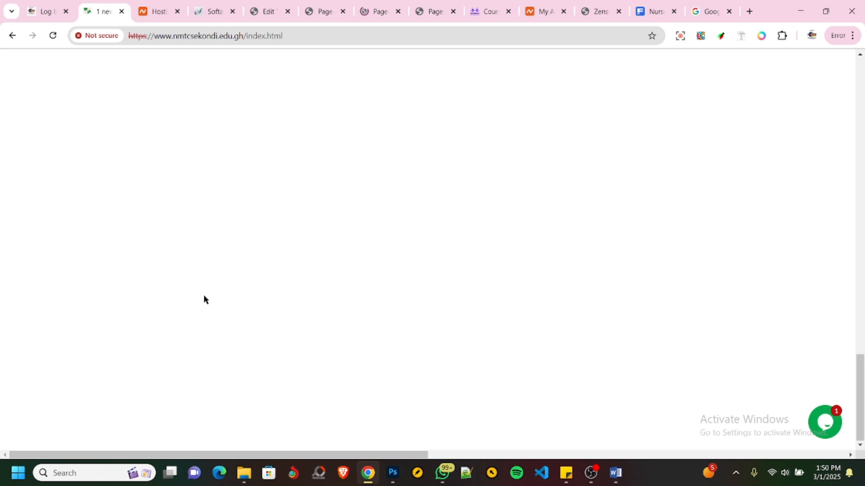
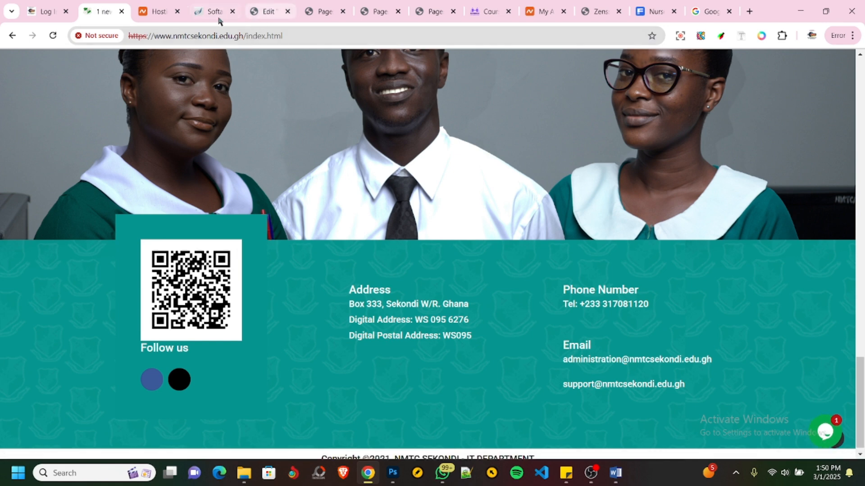
- In the WordPress admin of the Zenss Educare site, create a navigation menu named Main Menu
{"action": "left_click", "coordinate": [362, 18]}
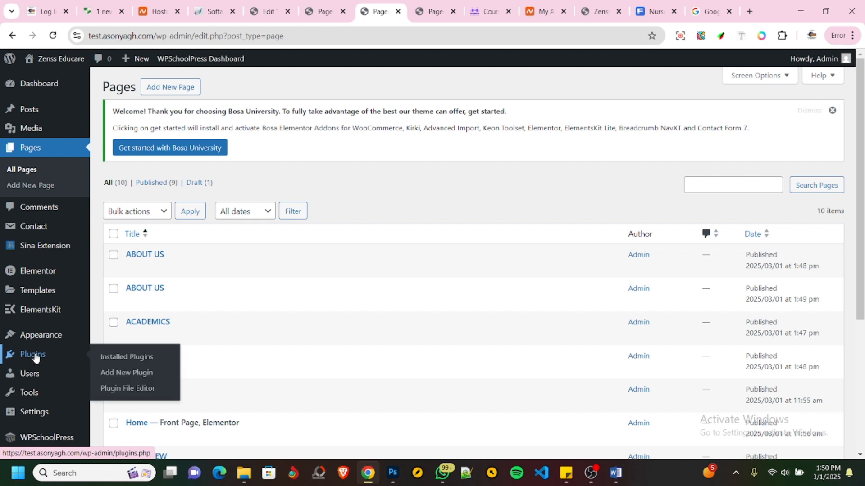
{"action": "mouse_move", "coordinate": [39, 334]}
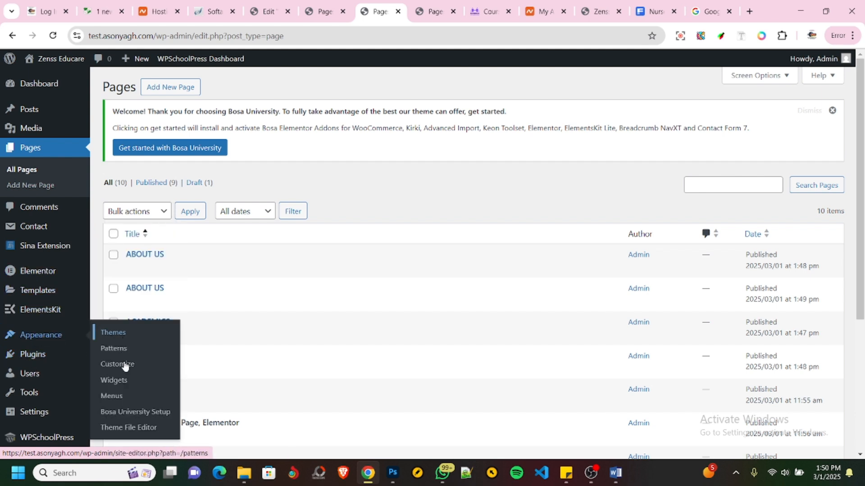
{"action": "left_click", "coordinate": [110, 397]}
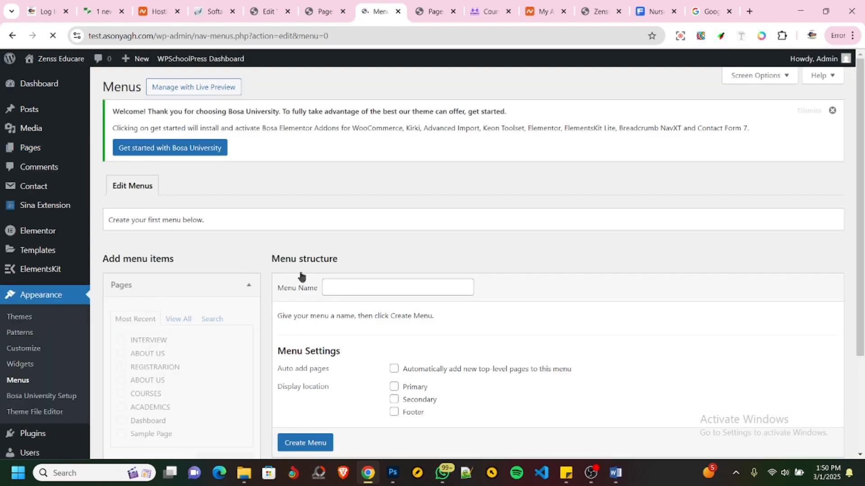
{"action": "left_click", "coordinate": [338, 289]}
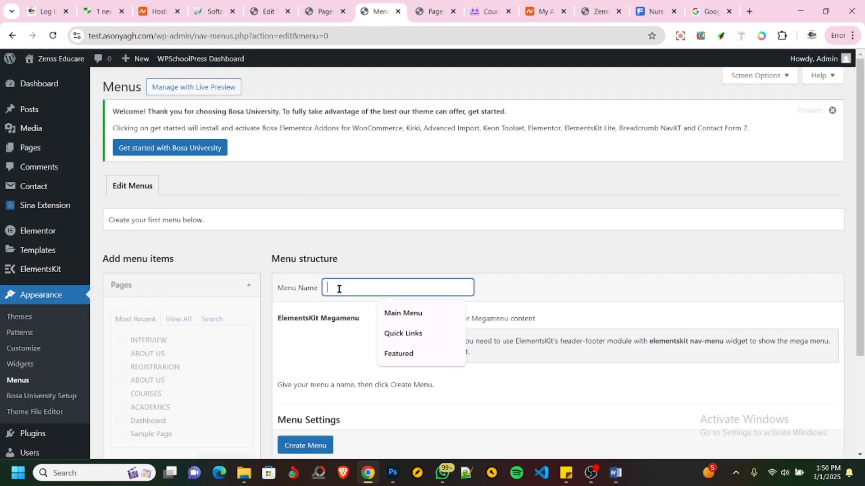
{"action": "left_click", "coordinate": [397, 313]}
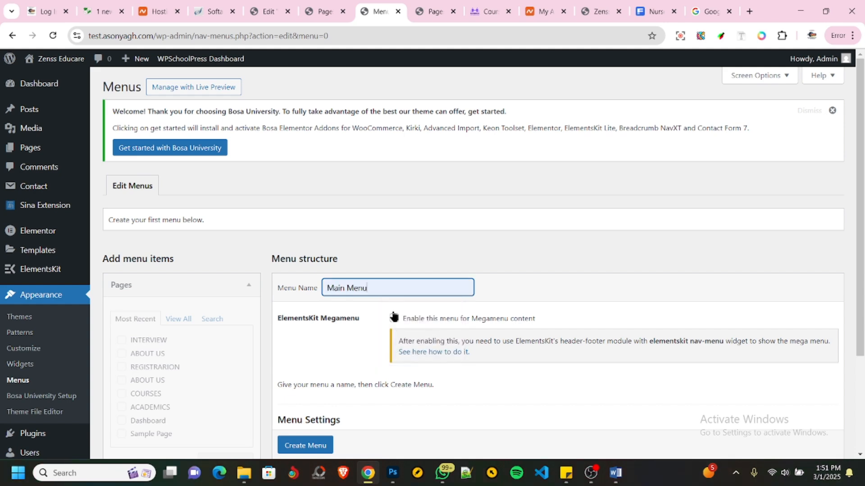
{"action": "scroll", "coordinate": [392, 315], "scroll_direction": "down", "scroll_amount": 3}
{"action": "left_click", "coordinate": [319, 382]}
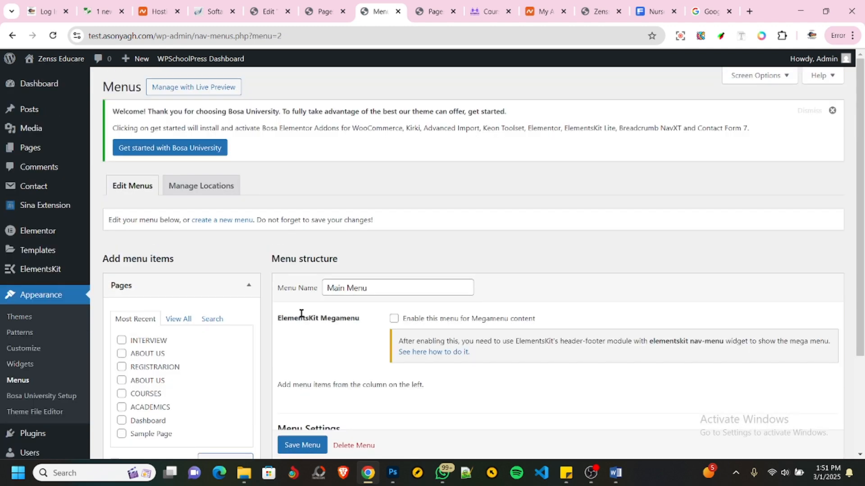
- Add the Home, first ABOUT US, ACADEMICS, COURSES, INTERVIEW and REGISTRARION pages to Main Menu, checking the reference college site's navigation
{"action": "scroll", "coordinate": [299, 315], "scroll_direction": "down", "scroll_amount": 3}
{"action": "left_click", "coordinate": [176, 210]}
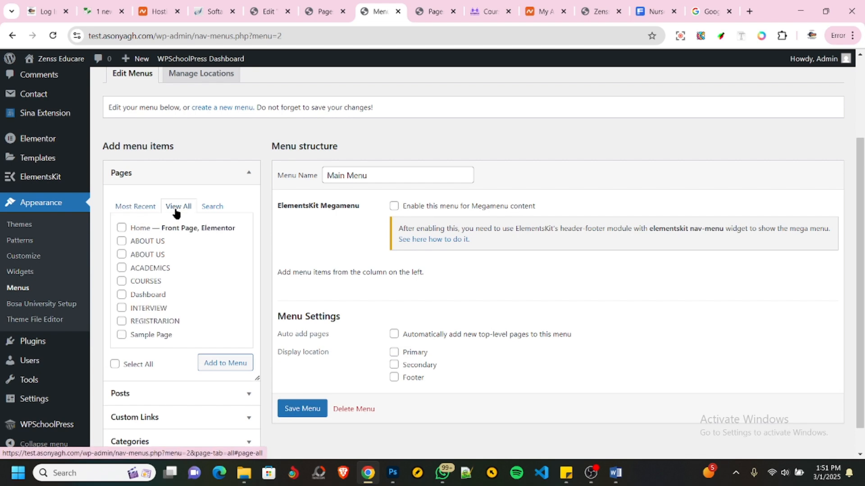
{"action": "left_click", "coordinate": [108, 12]}
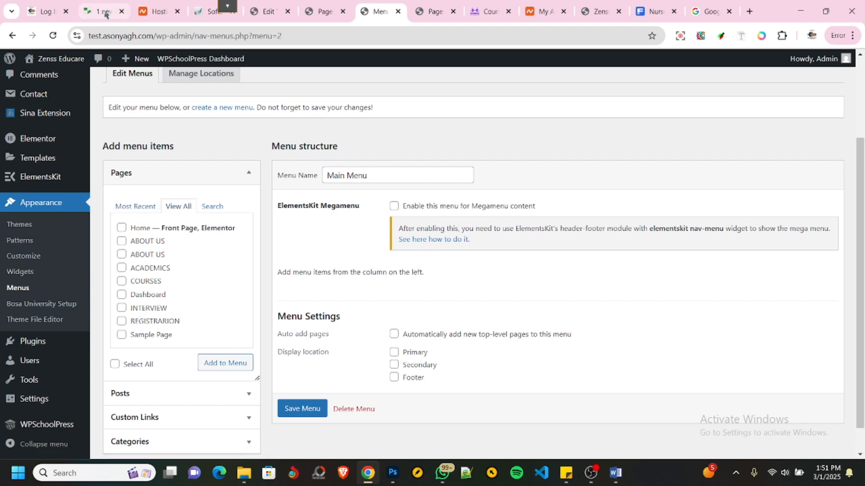
{"action": "scroll", "coordinate": [496, 143], "scroll_direction": "up", "scroll_amount": 15}
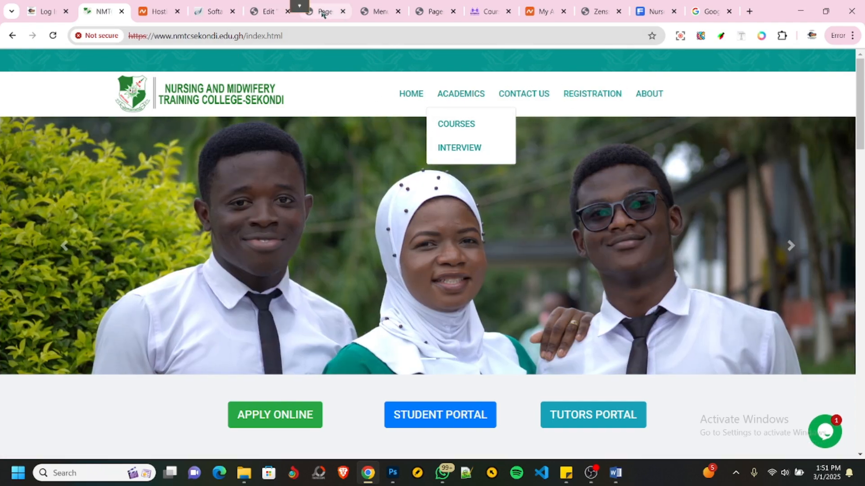
{"action": "left_click", "coordinate": [378, 13]}
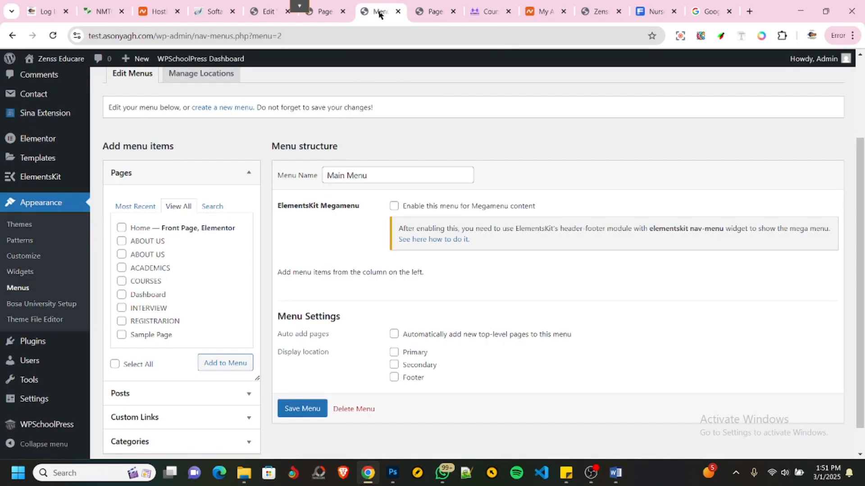
{"action": "left_click", "coordinate": [121, 227]}
{"action": "left_click", "coordinate": [122, 242]}
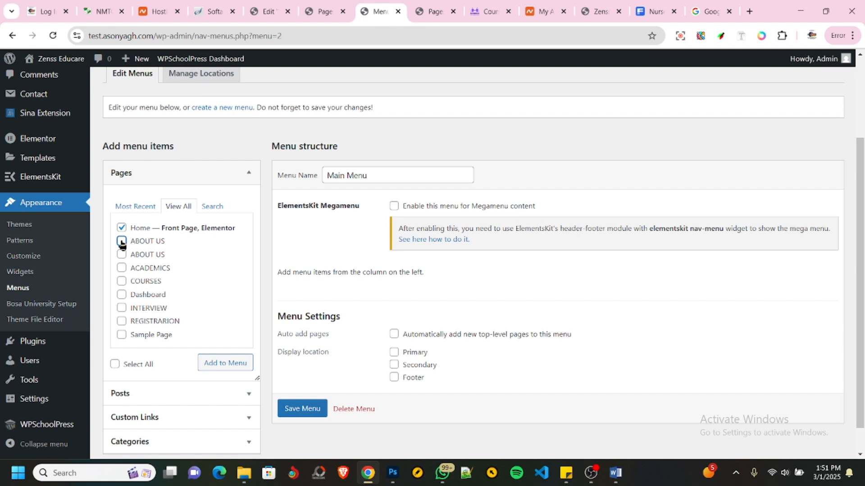
{"action": "left_click", "coordinate": [122, 269]}
{"action": "left_click", "coordinate": [122, 283]}
{"action": "left_click", "coordinate": [121, 309]}
{"action": "left_click", "coordinate": [121, 321]}
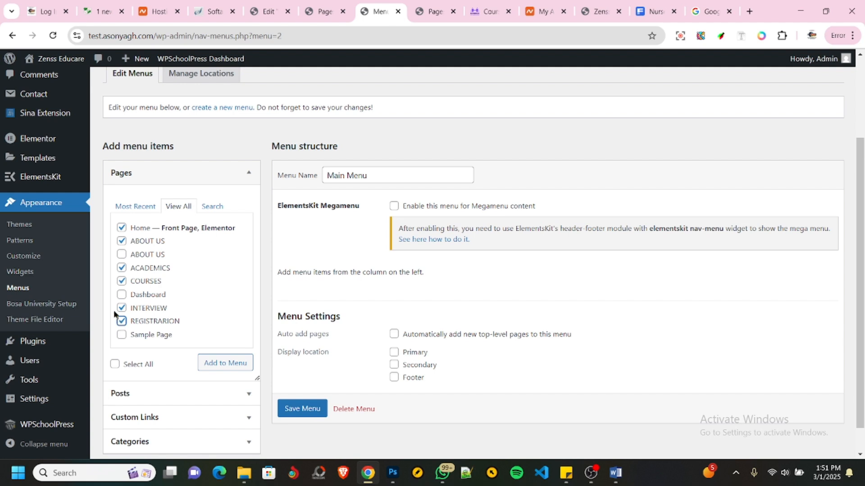
{"action": "left_click", "coordinate": [216, 364]}
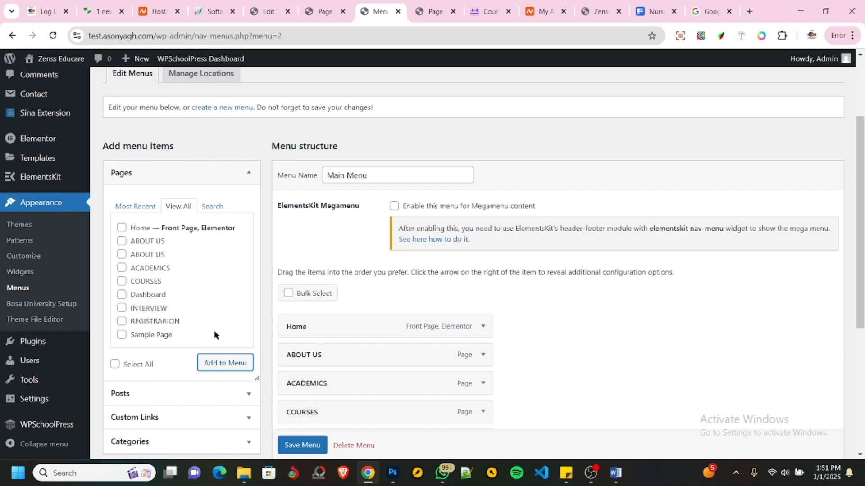
- Reorder the Main Menu items to Home, ACADEMICS, REGISTRARION, COURSES, INTERVIEW, ABOUT US, using the college site as reference
{"action": "scroll", "coordinate": [286, 341], "scroll_direction": "down", "scroll_amount": 3}
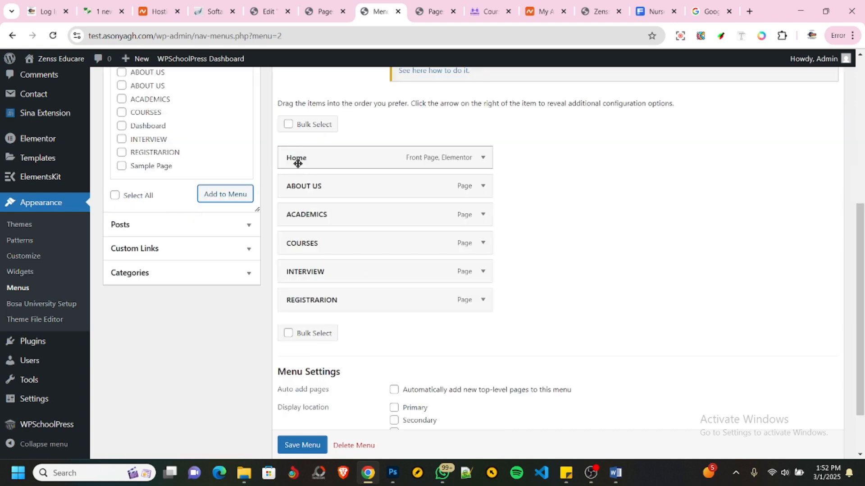
{"action": "left_click", "coordinate": [98, 11]}
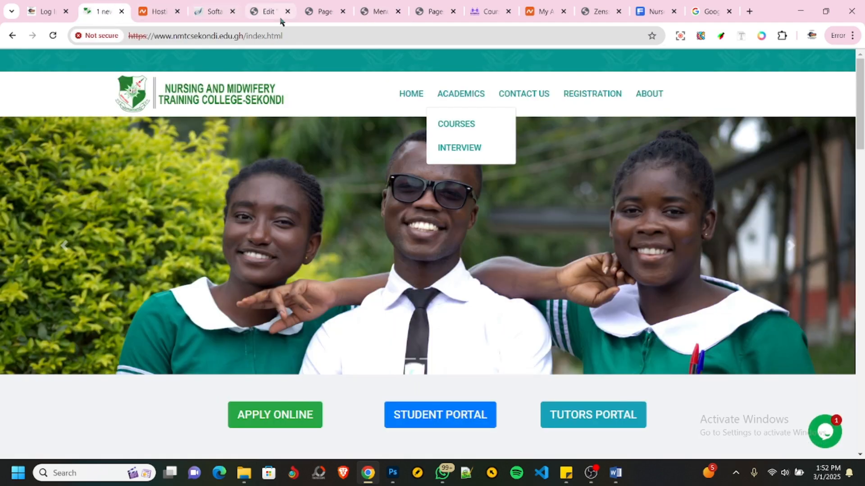
{"action": "left_click", "coordinate": [377, 11]}
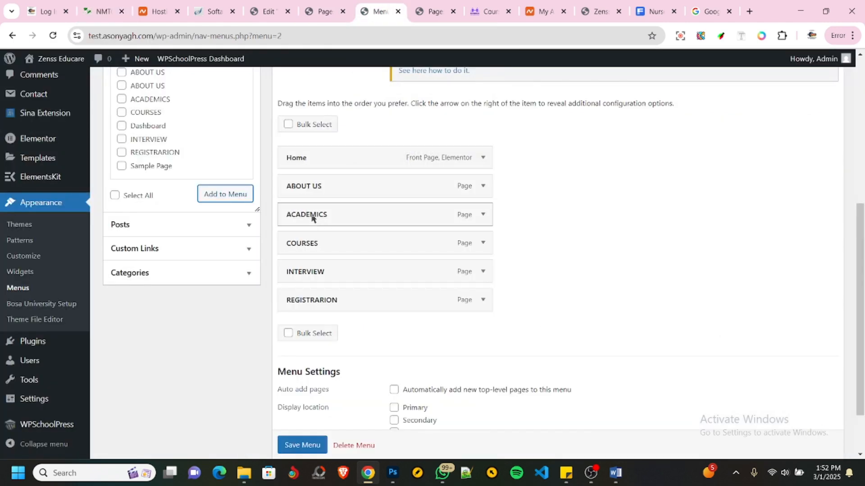
{"action": "left_click_drag", "start_coordinate": [312, 217], "coordinate": [306, 185]}
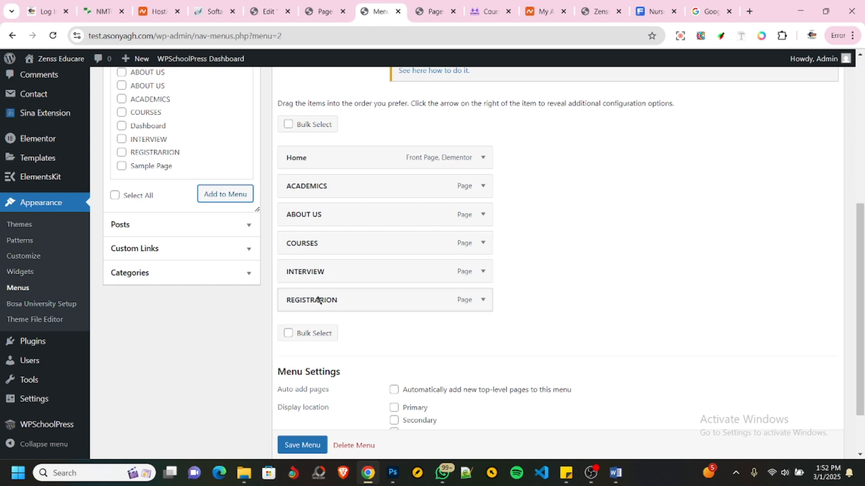
{"action": "left_click_drag", "start_coordinate": [318, 302], "coordinate": [316, 247]}
{"action": "left_click_drag", "start_coordinate": [319, 218], "coordinate": [315, 300]}
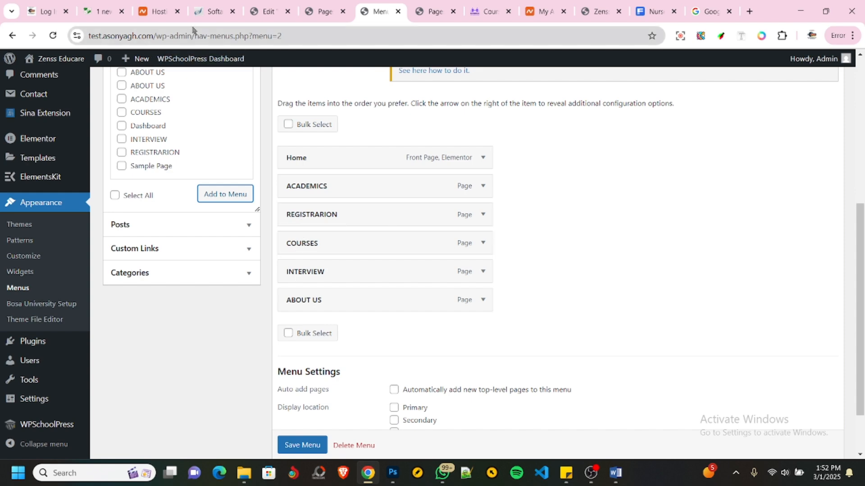
- Nest COURSES and INTERVIEW as sub items beneath REGISTRARION and save Main Menu
{"action": "left_click", "coordinate": [101, 11]}
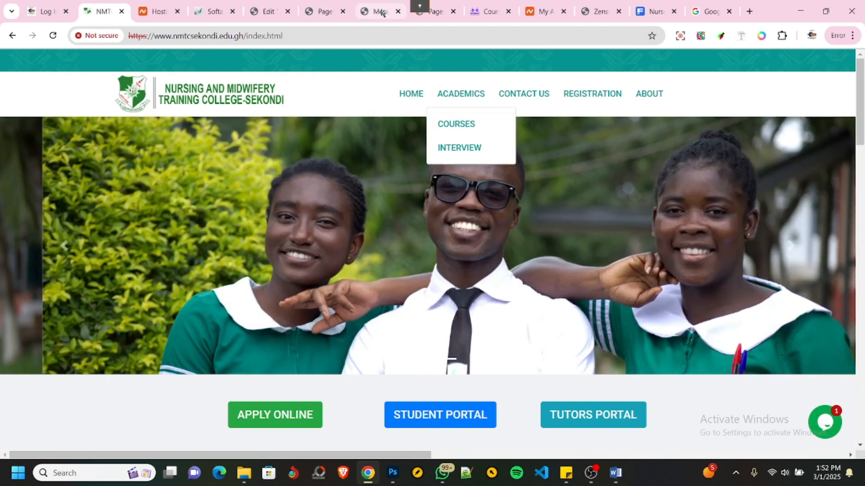
{"action": "left_click", "coordinate": [380, 11]}
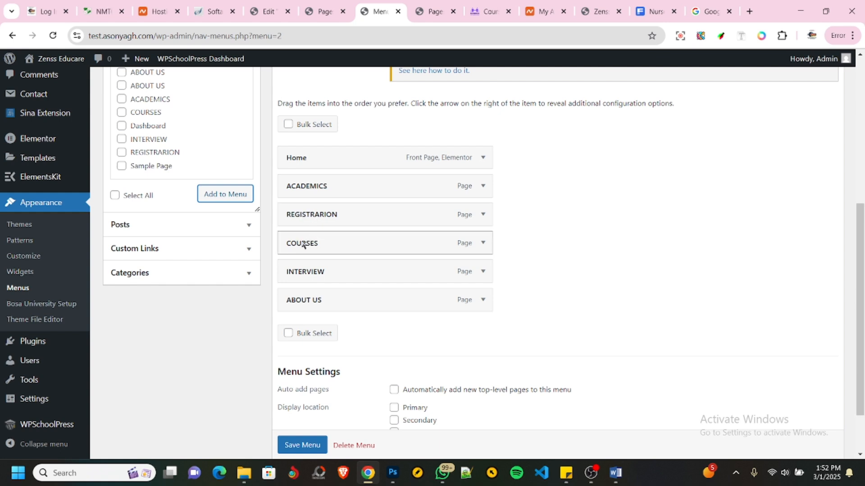
{"action": "left_click_drag", "start_coordinate": [303, 244], "coordinate": [324, 246]}
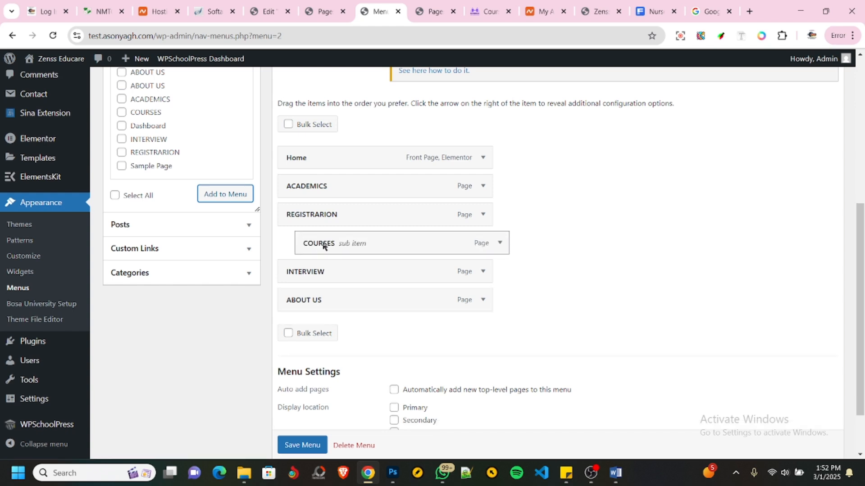
{"action": "left_click_drag", "start_coordinate": [293, 274], "coordinate": [314, 275]}
{"action": "scroll", "coordinate": [350, 315], "scroll_direction": "down", "scroll_amount": 2}
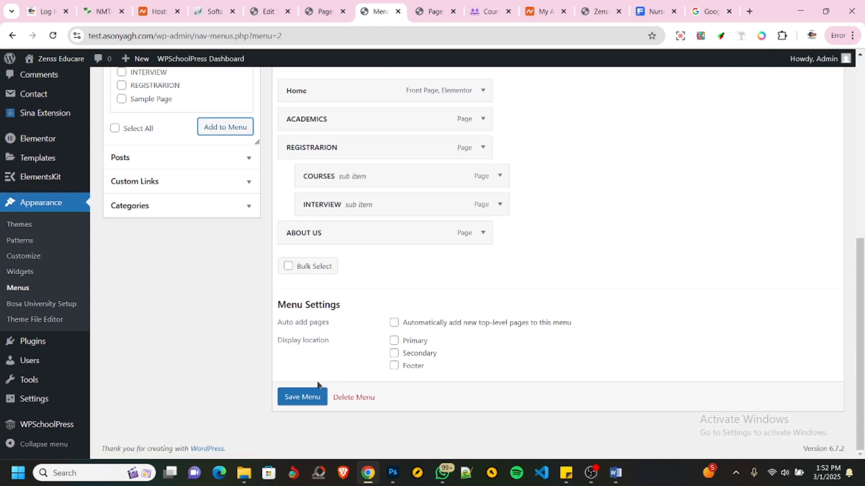
{"action": "left_click", "coordinate": [299, 399]}
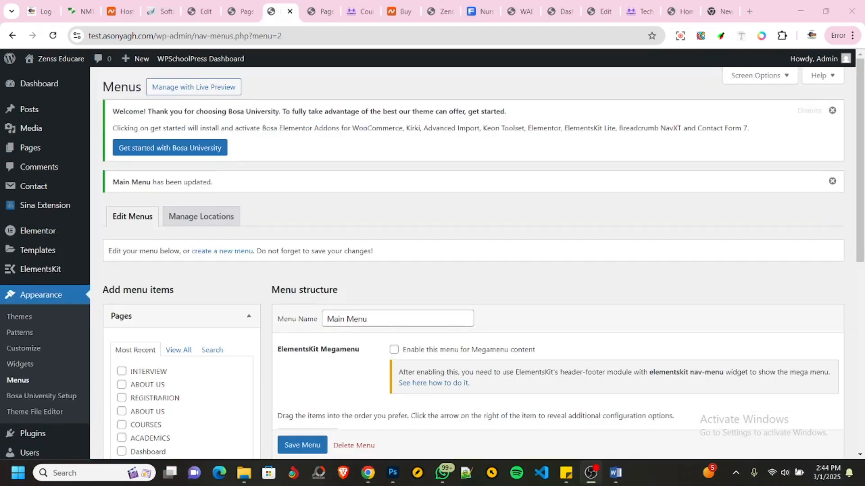
- Create another navigation menu named Quick Links
{"action": "scroll", "coordinate": [298, 316], "scroll_direction": "down", "scroll_amount": 1}
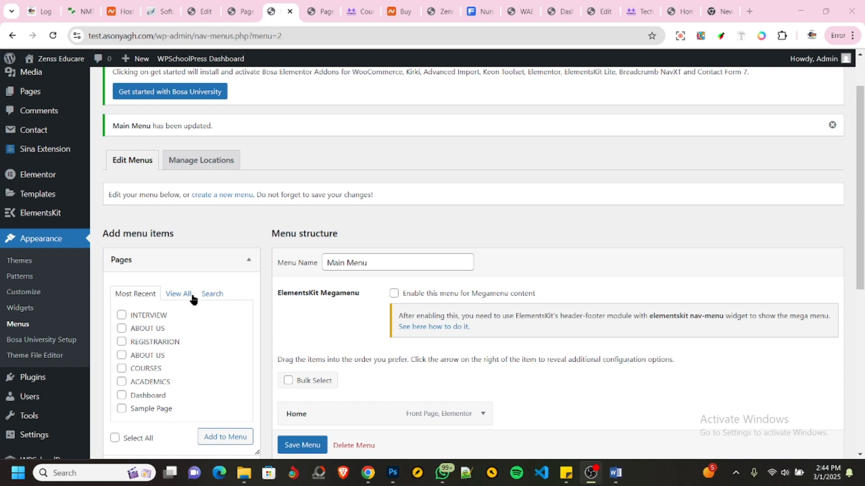
{"action": "left_click", "coordinate": [222, 199]}
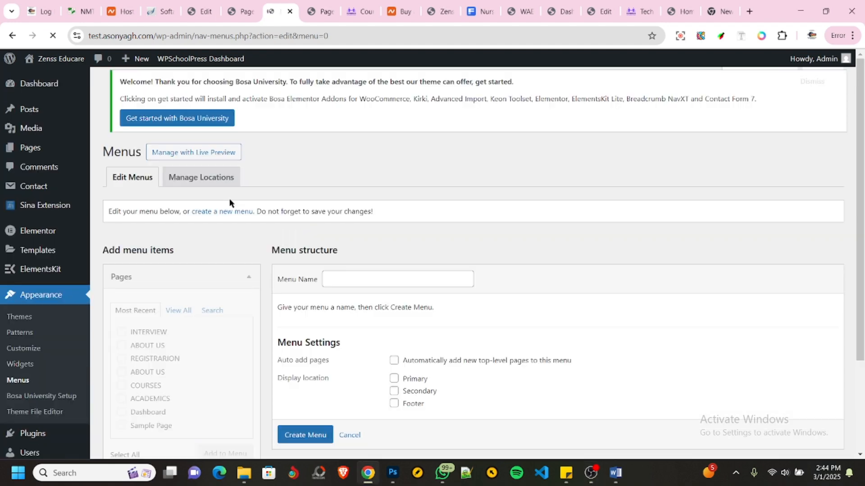
{"action": "left_click", "coordinate": [361, 282]}
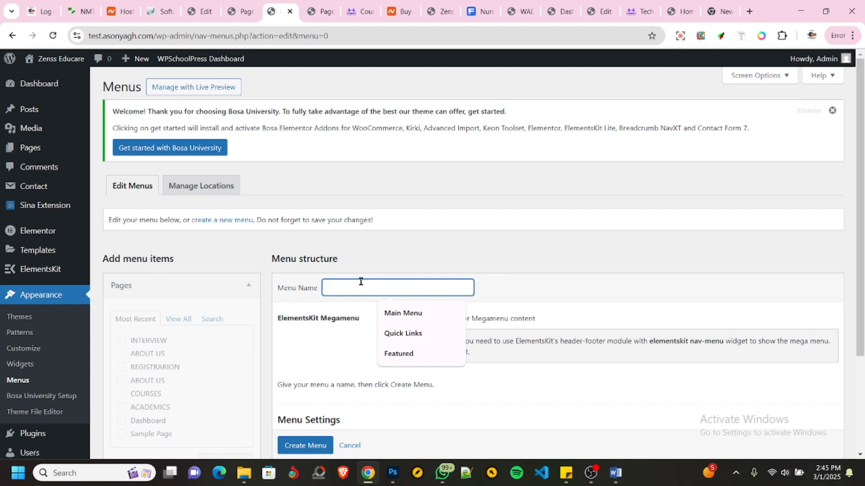
{"action": "left_click", "coordinate": [403, 333]}
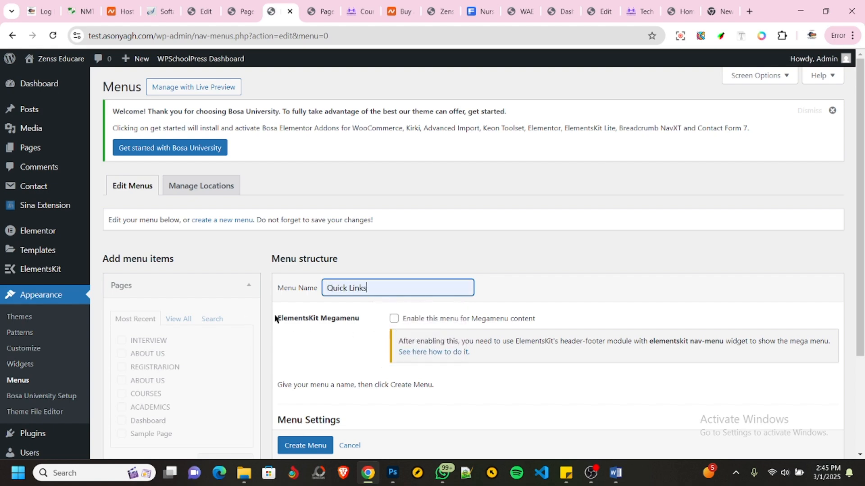
{"action": "scroll", "coordinate": [340, 408], "scroll_direction": "down", "scroll_amount": 3}
{"action": "left_click", "coordinate": [319, 402]}
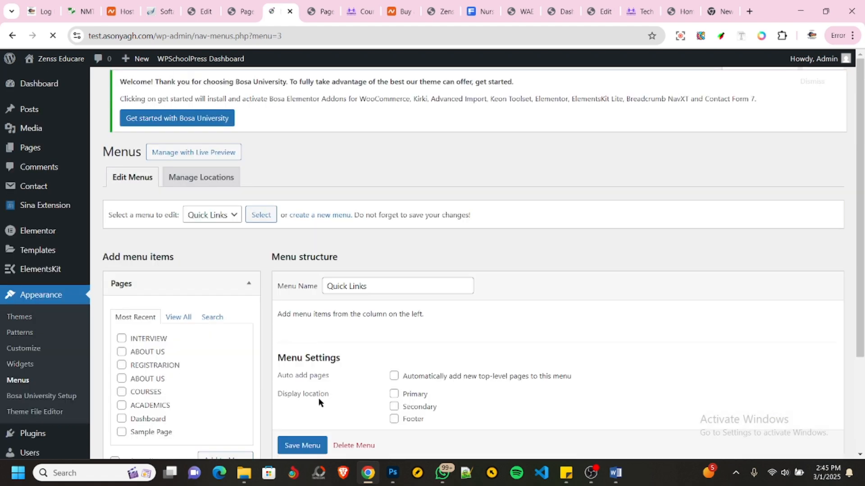
- Try to save the Quick Links menu with the ACADEMICS, COURSES, Dashboard and REGISTRARION pages ticked
{"action": "left_click", "coordinate": [173, 326]}
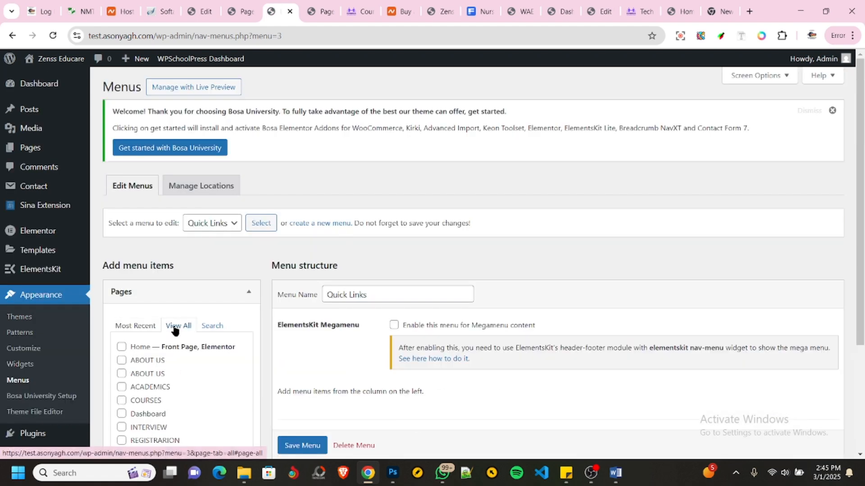
{"action": "scroll", "coordinate": [171, 323], "scroll_direction": "down", "scroll_amount": 2}
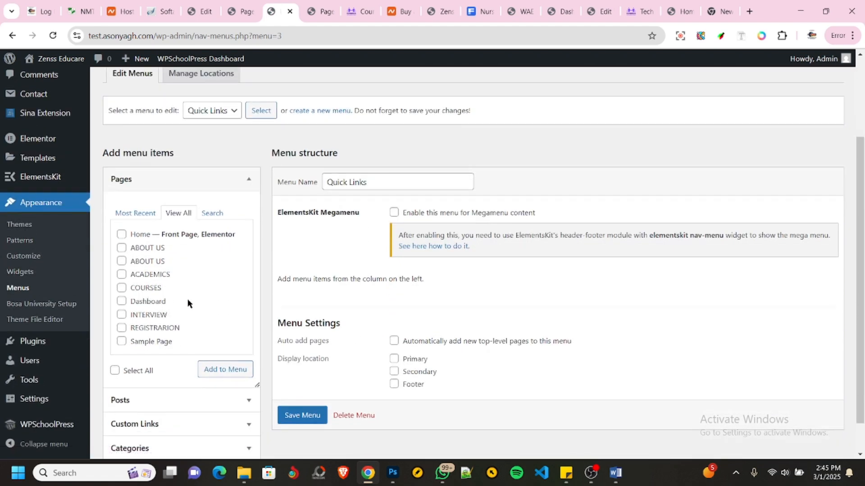
{"action": "left_click", "coordinate": [120, 302]}
{"action": "left_click", "coordinate": [121, 289]}
{"action": "left_click", "coordinate": [121, 328]}
{"action": "left_click", "coordinate": [303, 414]}
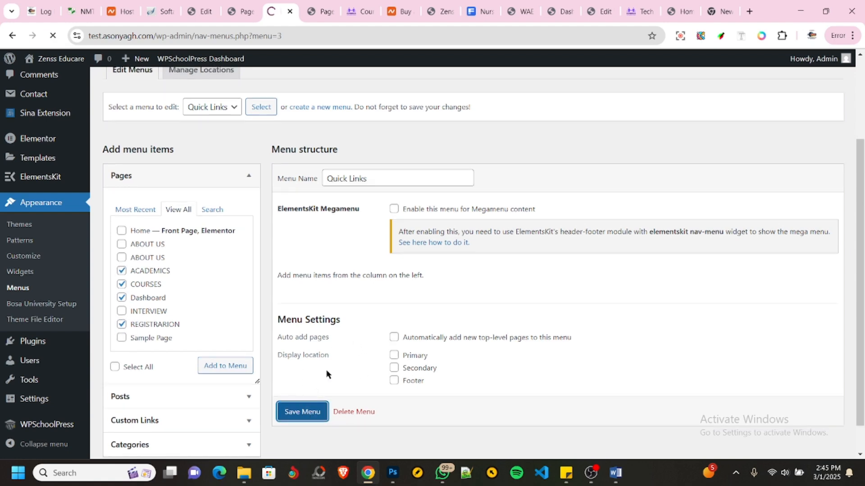
- Add the ACADEMICS, COURSES, Dashboard and REGISTRARION pages to the Quick Links menu and save it
{"action": "scroll", "coordinate": [334, 366], "scroll_direction": "down", "scroll_amount": 3}
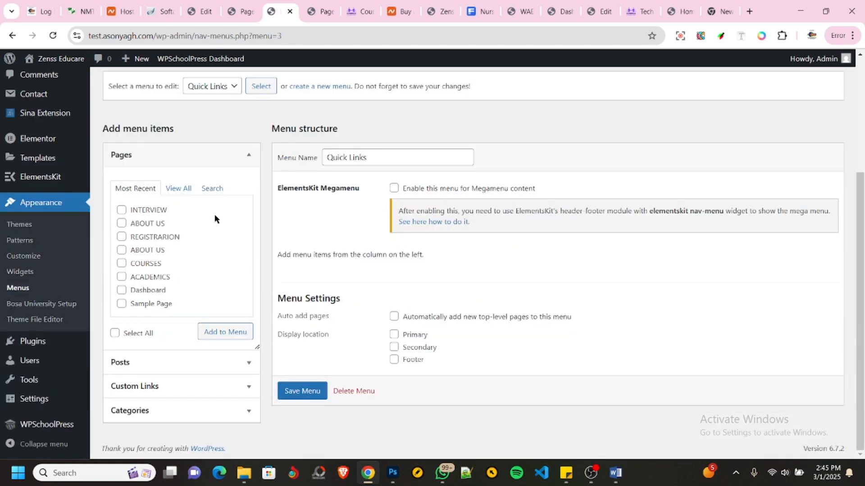
{"action": "left_click", "coordinate": [179, 189]}
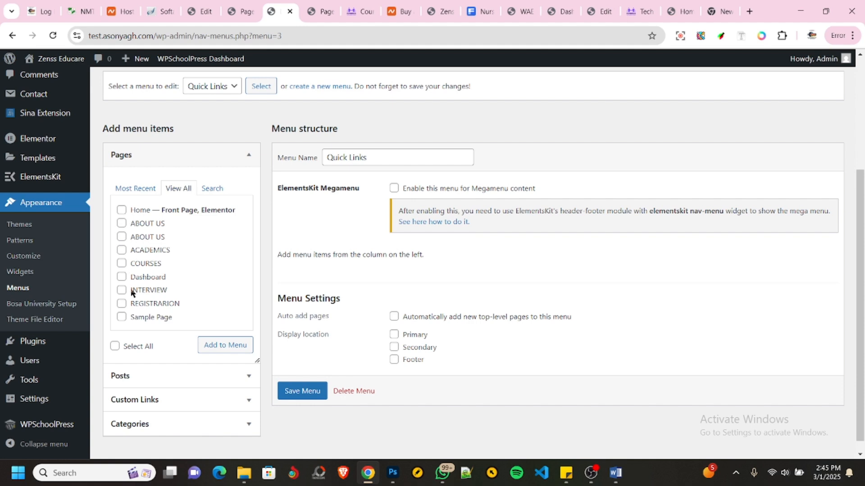
{"action": "left_click", "coordinate": [121, 277]}
{"action": "left_click", "coordinate": [121, 303]}
{"action": "left_click", "coordinate": [121, 250]}
{"action": "left_click", "coordinate": [121, 264]}
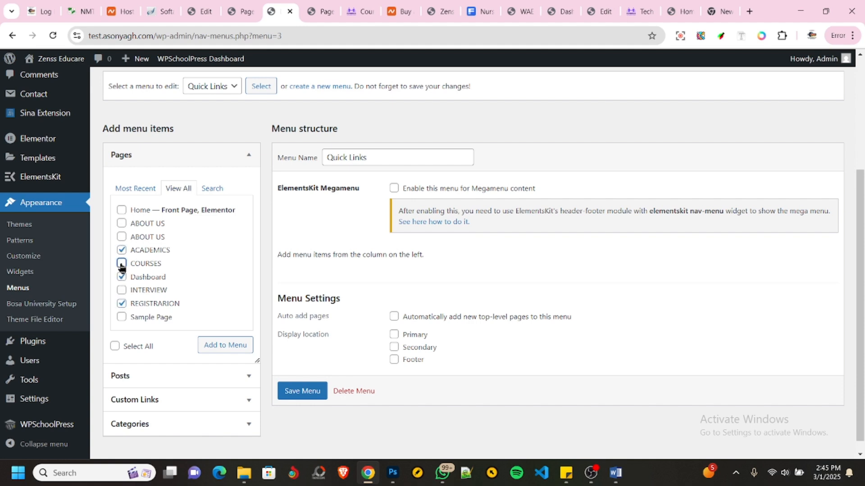
{"action": "left_click", "coordinate": [221, 347]}
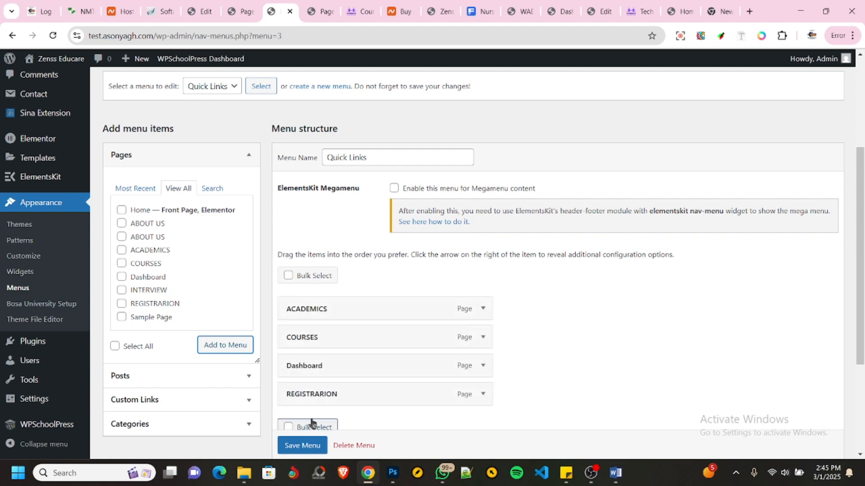
{"action": "scroll", "coordinate": [360, 347], "scroll_direction": "down", "scroll_amount": 1}
{"action": "scroll", "coordinate": [360, 347], "scroll_direction": "down", "scroll_amount": 3}
{"action": "left_click", "coordinate": [302, 412]}
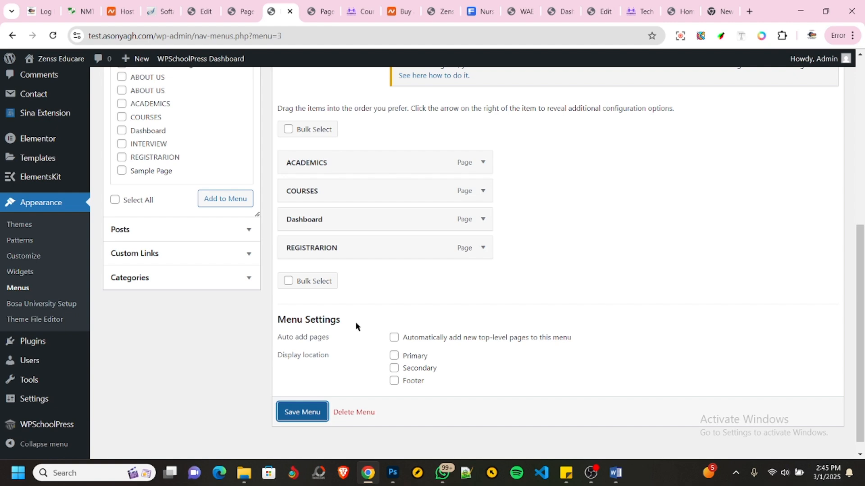
- Stay on the Quick Links menu instead of leaving for a new one, and save it again
{"action": "scroll", "coordinate": [360, 325], "scroll_direction": "up", "scroll_amount": 7}
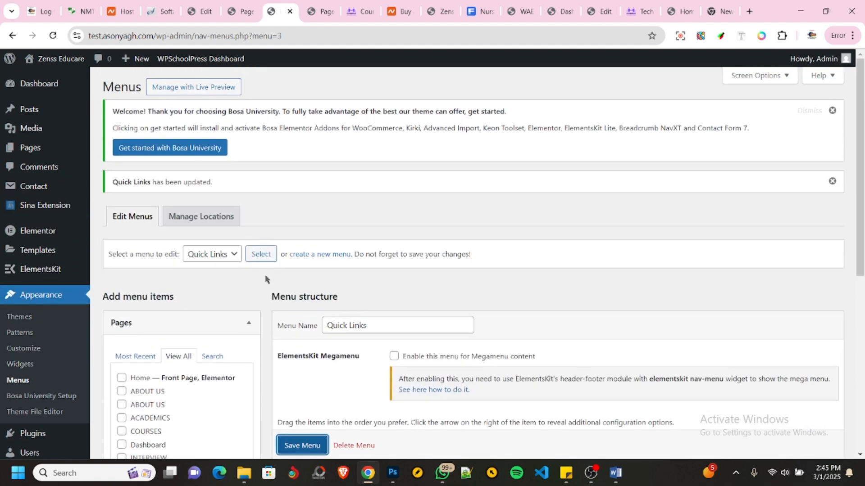
{"action": "left_click", "coordinate": [324, 258]}
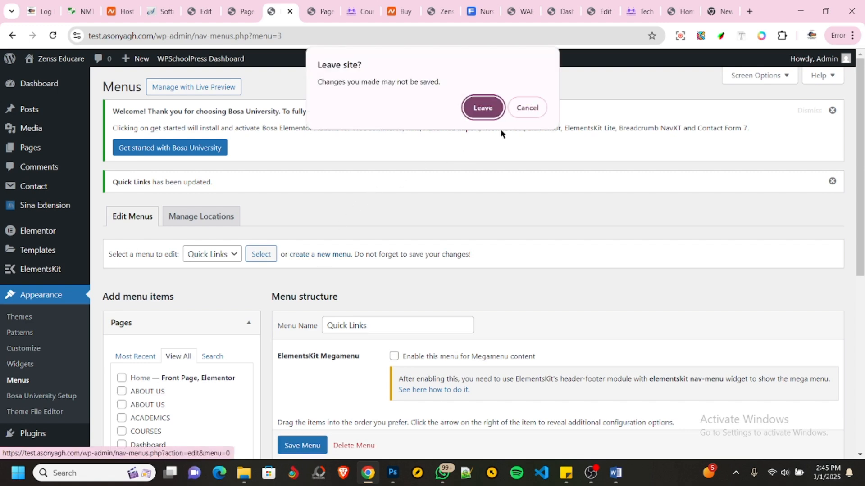
{"action": "left_click", "coordinate": [526, 108]}
{"action": "scroll", "coordinate": [354, 349], "scroll_direction": "down", "scroll_amount": 4}
{"action": "left_click", "coordinate": [303, 445]}
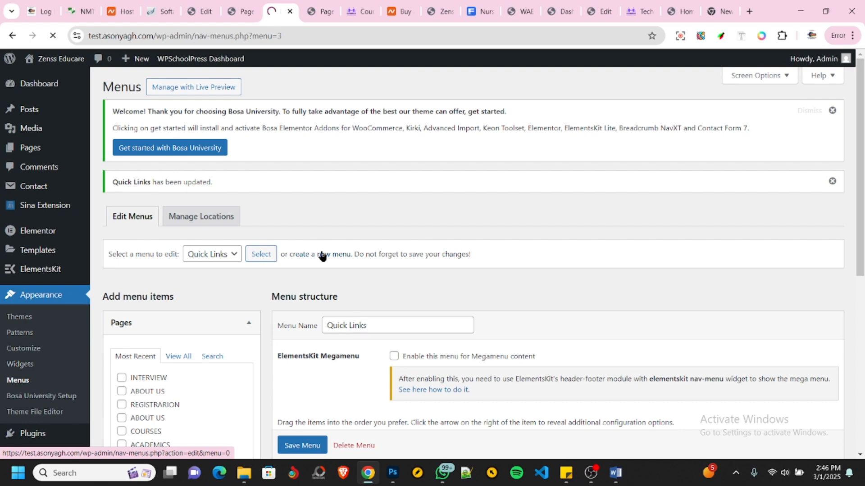
- Create a new navigation menu named Featured with no display location assigned
{"action": "left_click", "coordinate": [322, 255]}
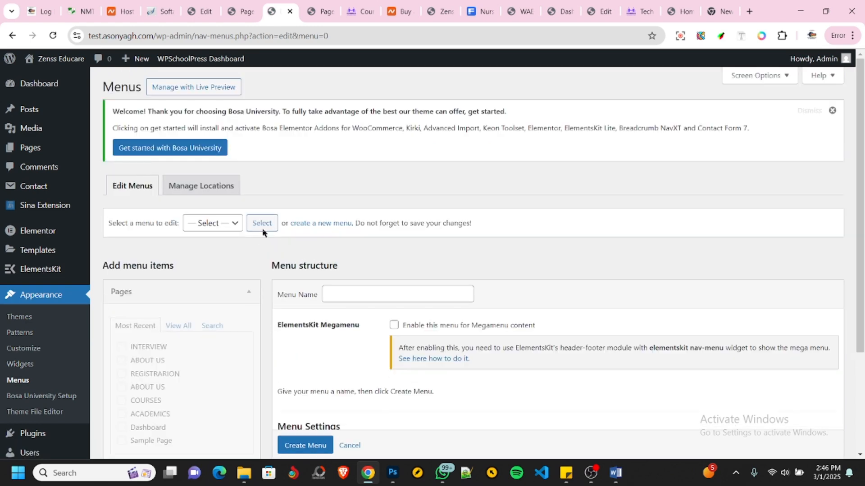
{"action": "left_click", "coordinate": [353, 294]}
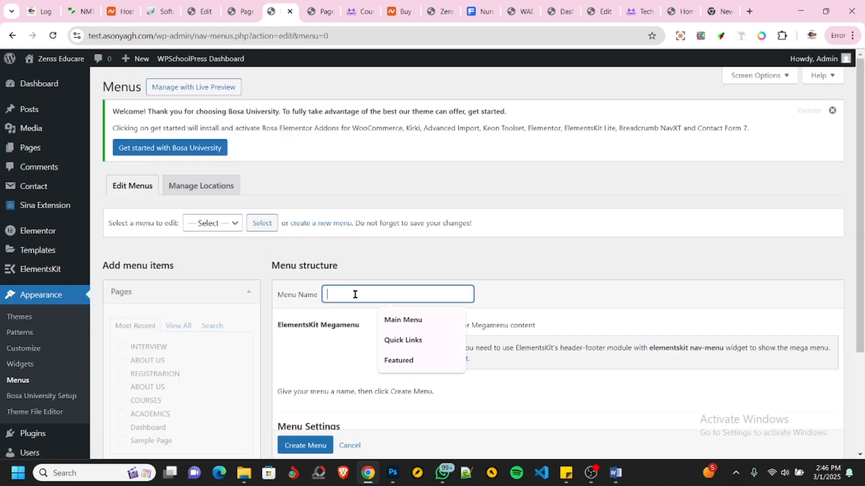
{"action": "left_click", "coordinate": [403, 361]}
{"action": "scroll", "coordinate": [365, 295], "scroll_direction": "down", "scroll_amount": 1}
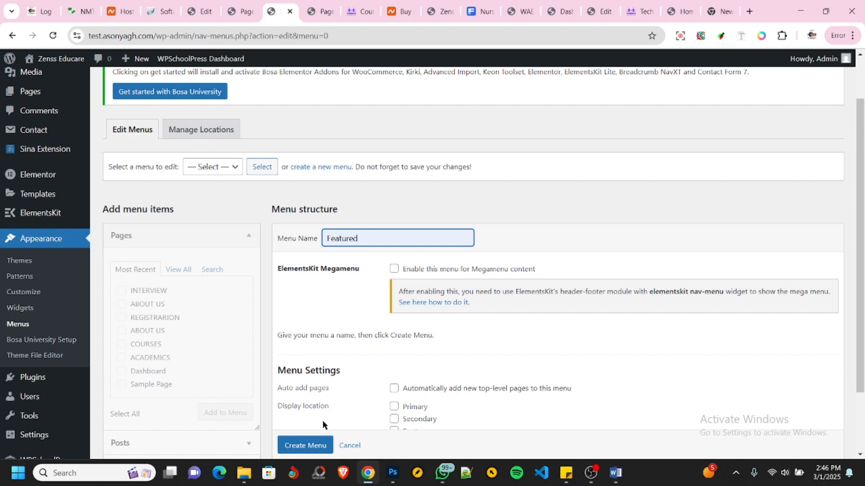
{"action": "scroll", "coordinate": [306, 443], "scroll_direction": "down", "scroll_amount": 1}
{"action": "left_click", "coordinate": [311, 430]}
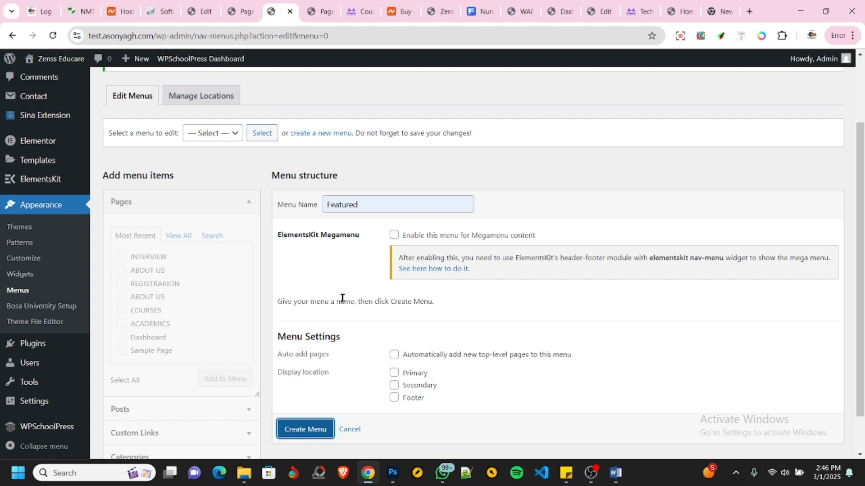
{"action": "scroll", "coordinate": [346, 281], "scroll_direction": "down", "scroll_amount": 2}
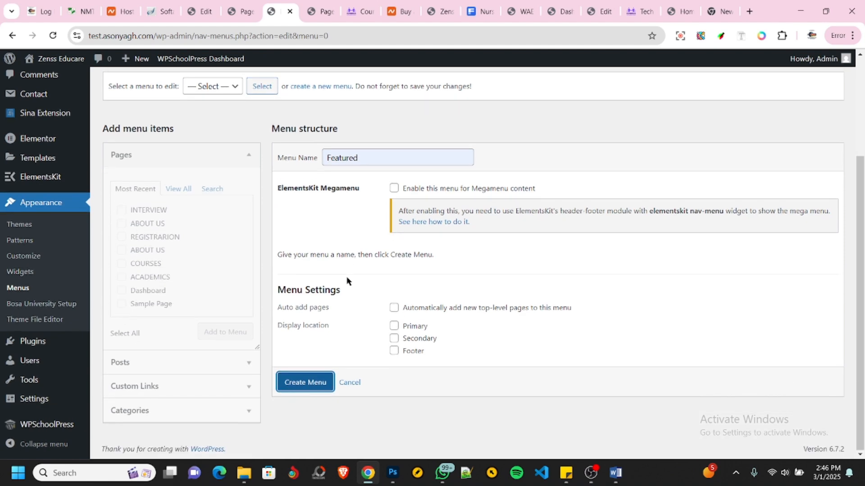
{"action": "left_click", "coordinate": [301, 387]}
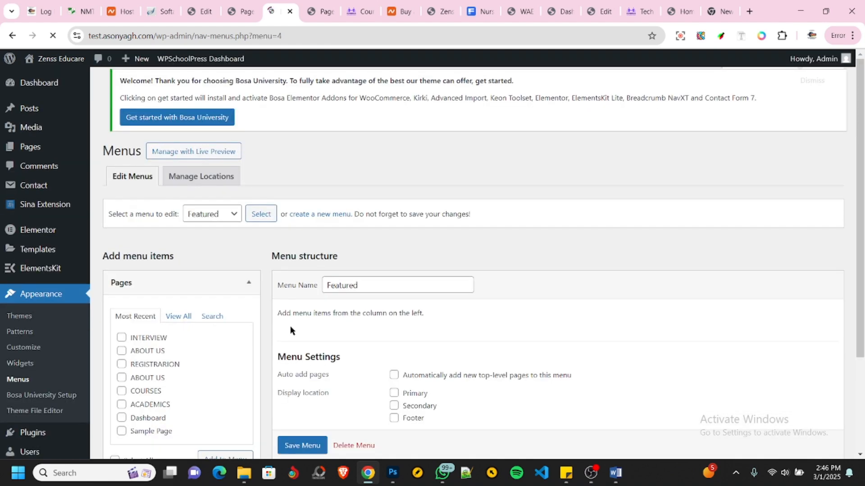
- Add the Home, first ABOUT US, ACADEMICS, COURSES, INTERVIEW and REGISTRARION pages to the Featured menu and save it
{"action": "scroll", "coordinate": [290, 327], "scroll_direction": "down", "scroll_amount": 2}
{"action": "left_click", "coordinate": [175, 213]}
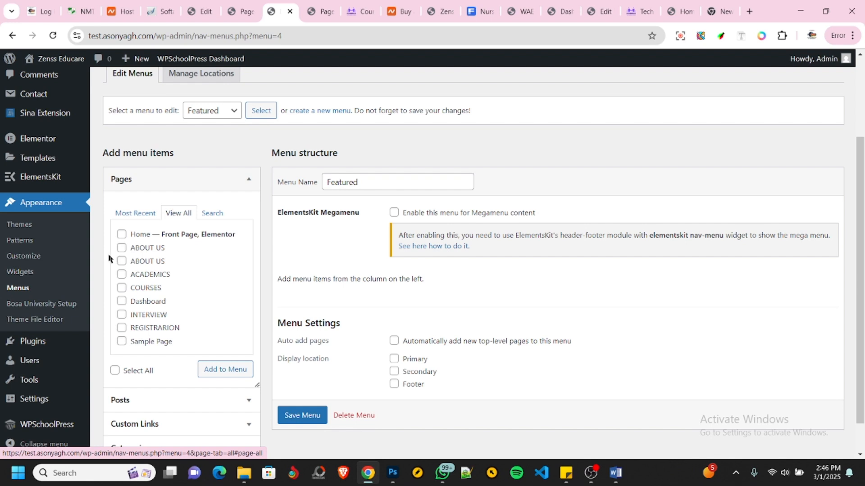
{"action": "left_click", "coordinate": [121, 234]}
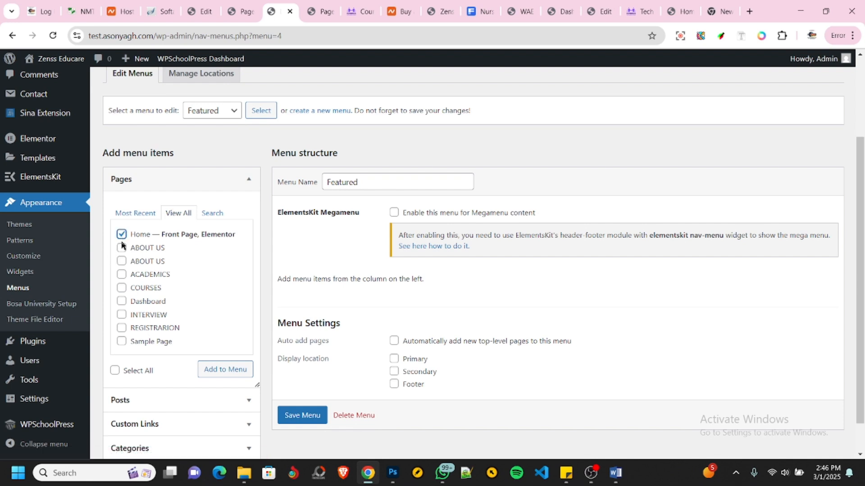
{"action": "left_click", "coordinate": [121, 288]}
{"action": "left_click", "coordinate": [121, 274]}
{"action": "left_click", "coordinate": [122, 261]}
{"action": "left_click", "coordinate": [122, 261]}
{"action": "left_click", "coordinate": [122, 248]}
{"action": "left_click", "coordinate": [122, 315]}
{"action": "left_click", "coordinate": [122, 328]}
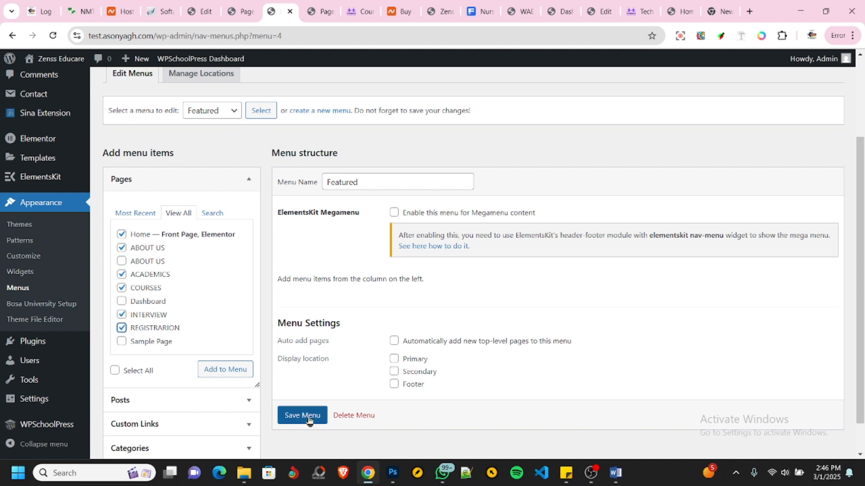
{"action": "left_click", "coordinate": [223, 366]}
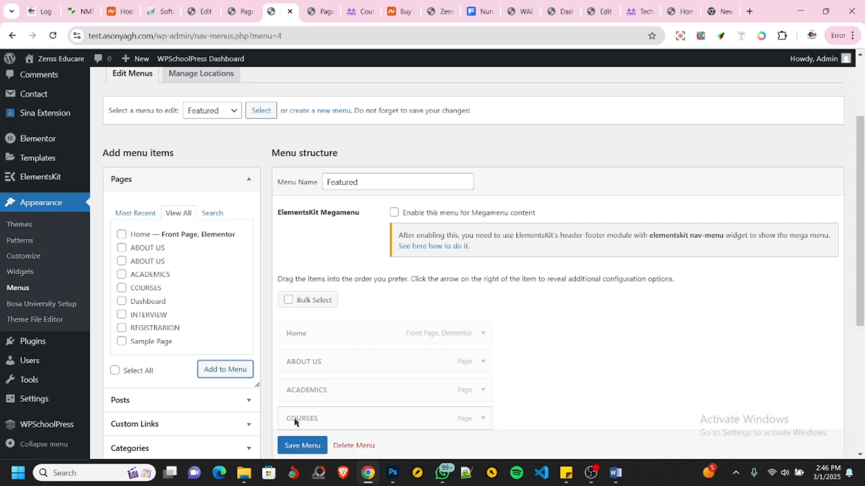
{"action": "left_click", "coordinate": [307, 446]}
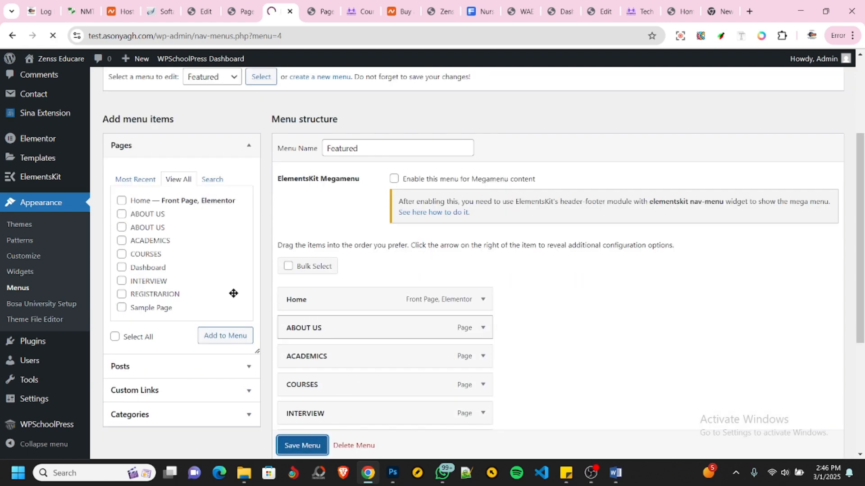
{"action": "scroll", "coordinate": [424, 306], "scroll_direction": "down", "scroll_amount": 5}
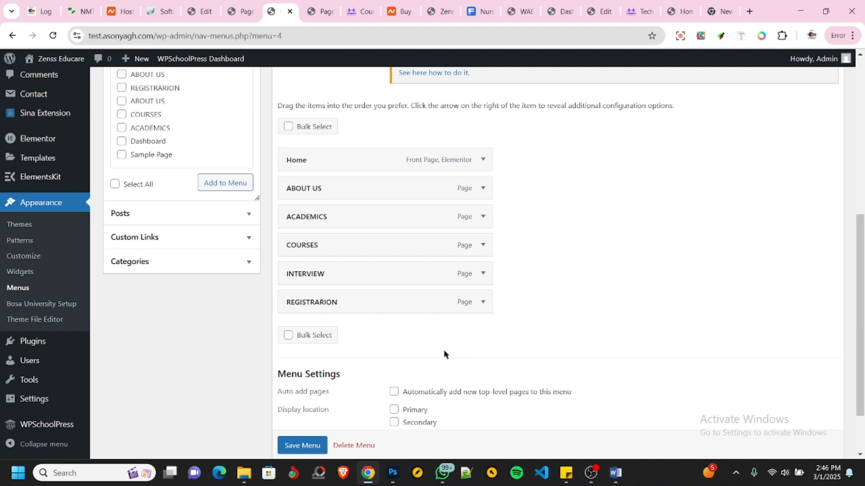
- Assign Main Menu to the theme's Primary menu location and save the location changes
{"action": "scroll", "coordinate": [454, 349], "scroll_direction": "up", "scroll_amount": 5}
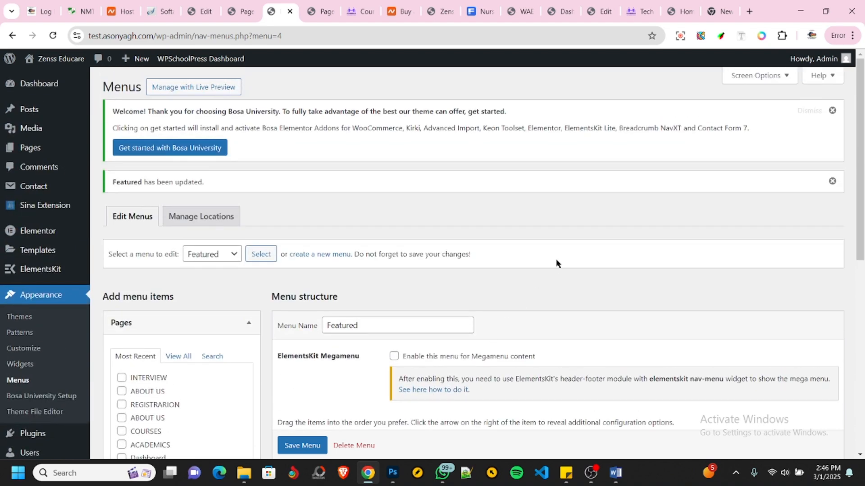
{"action": "left_click", "coordinate": [197, 220]}
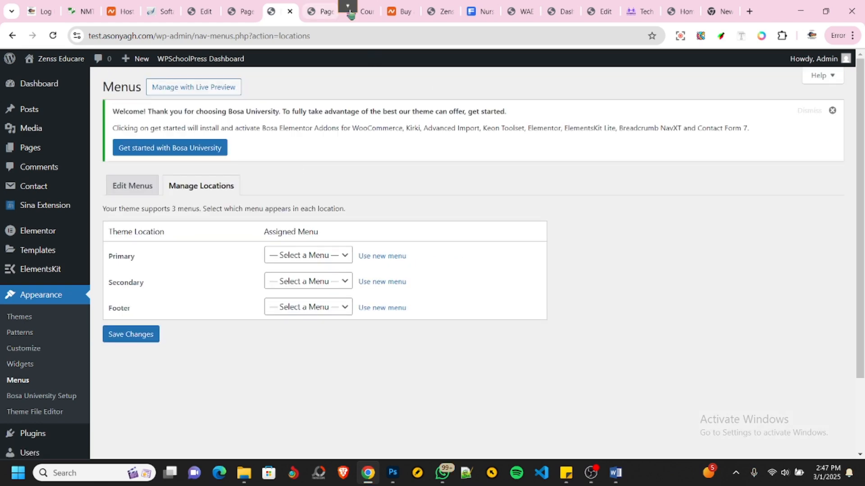
{"action": "left_click", "coordinate": [442, 12]}
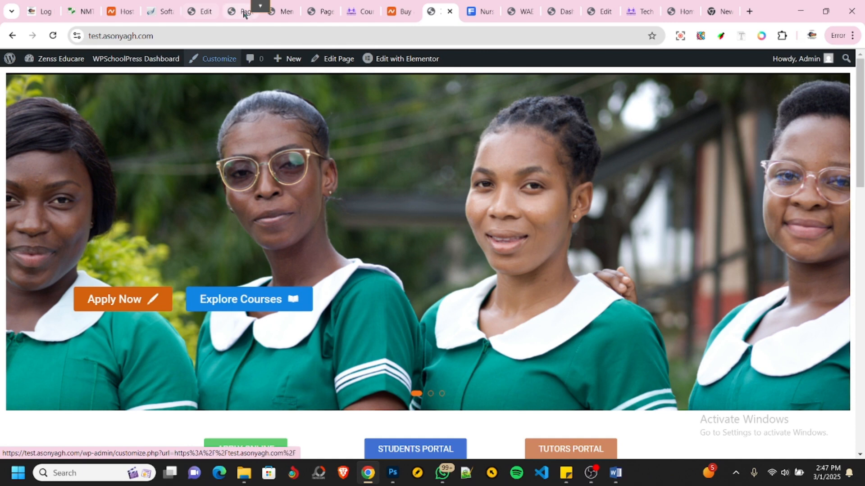
{"action": "left_click", "coordinate": [281, 12]}
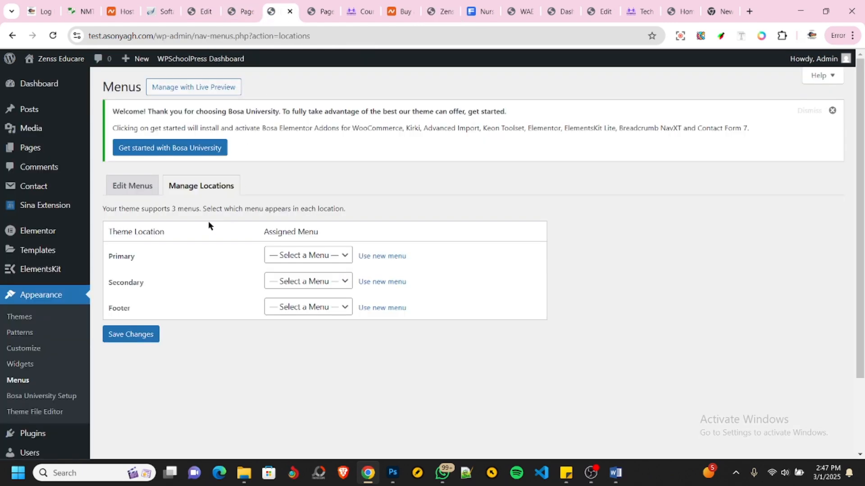
{"action": "left_click", "coordinate": [317, 260]}
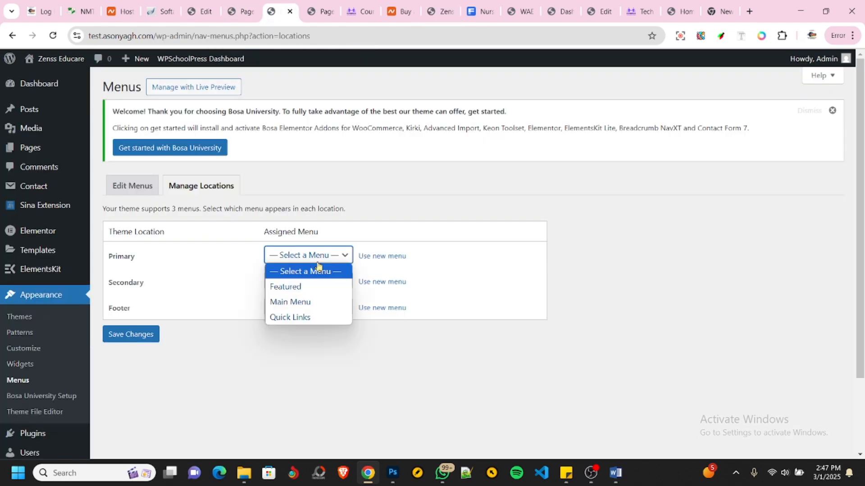
{"action": "left_click", "coordinate": [300, 302]}
{"action": "left_click", "coordinate": [139, 338]}
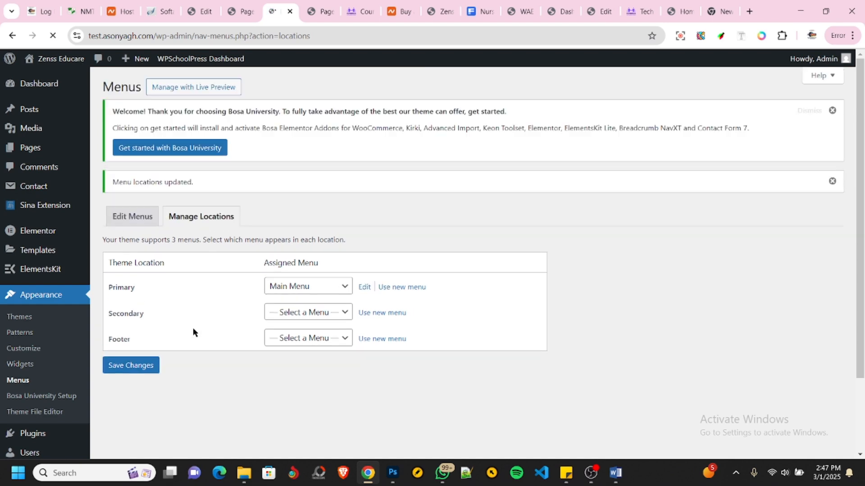
- Reload the live homepage to check its header, and open the Home page for editing in Elementor
{"action": "left_click", "coordinate": [440, 14]}
{"action": "left_click", "coordinate": [53, 36]}
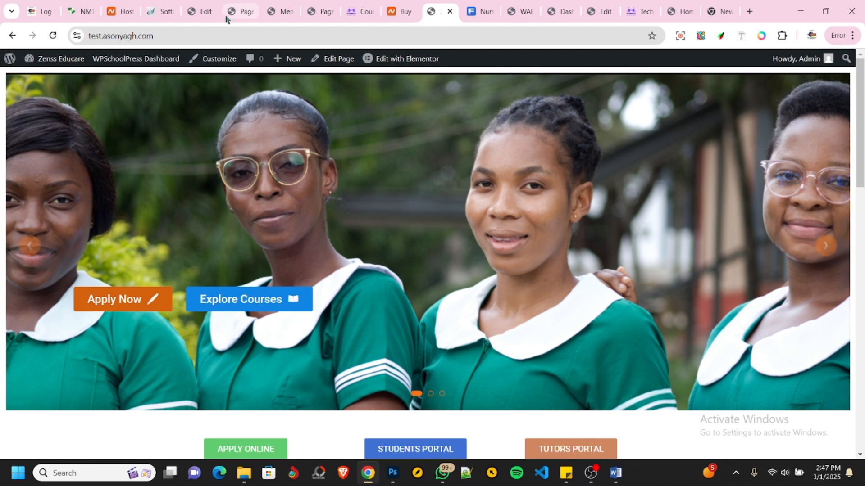
{"action": "left_click", "coordinate": [201, 15]}
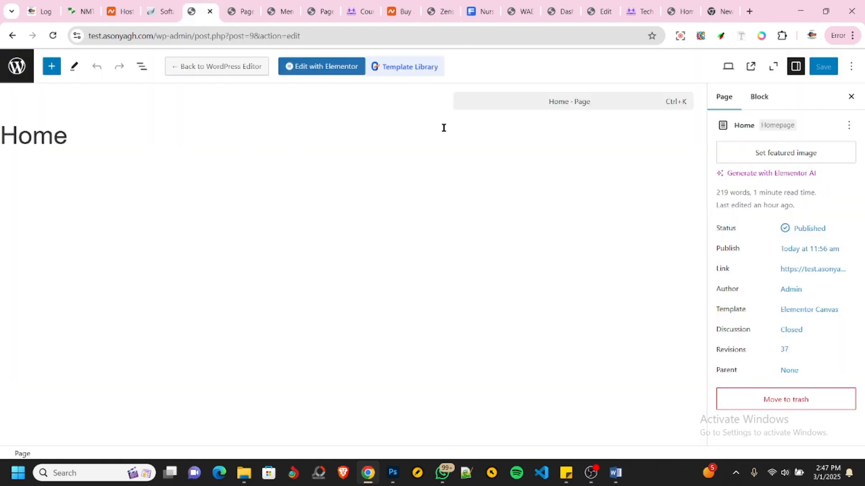
{"action": "left_click", "coordinate": [302, 67]}
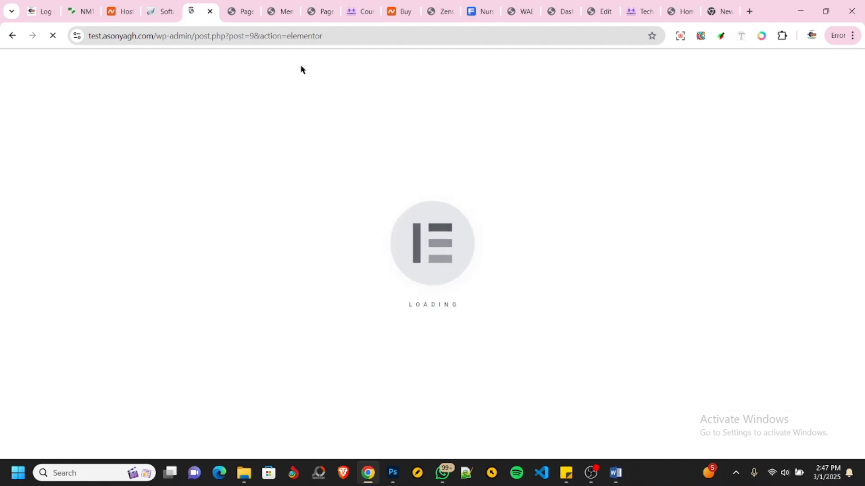
{"action": "left_click", "coordinate": [241, 13]}
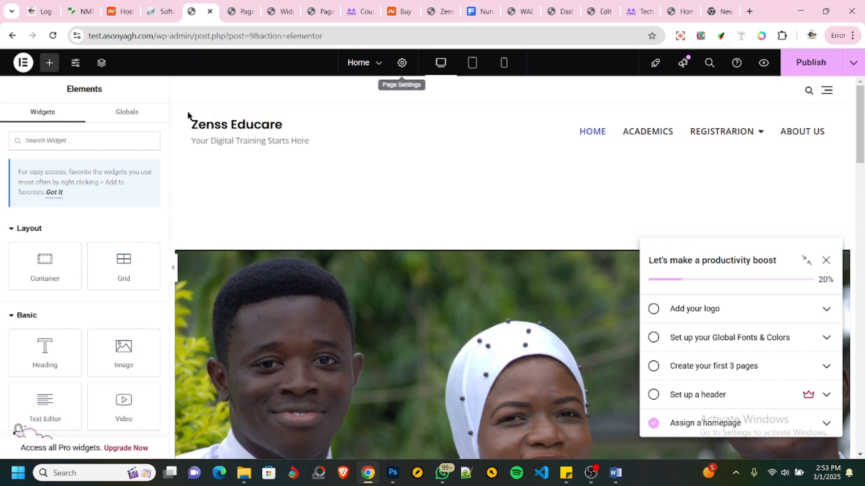
- Set the top margin of the hero slider's container to 0 px and publish the Home page
{"action": "left_click", "coordinate": [512, 237]}
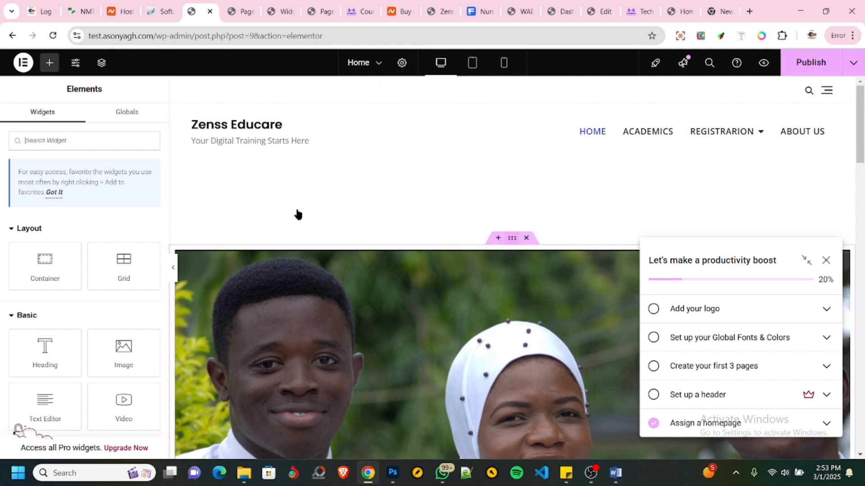
{"action": "left_click", "coordinate": [134, 124]}
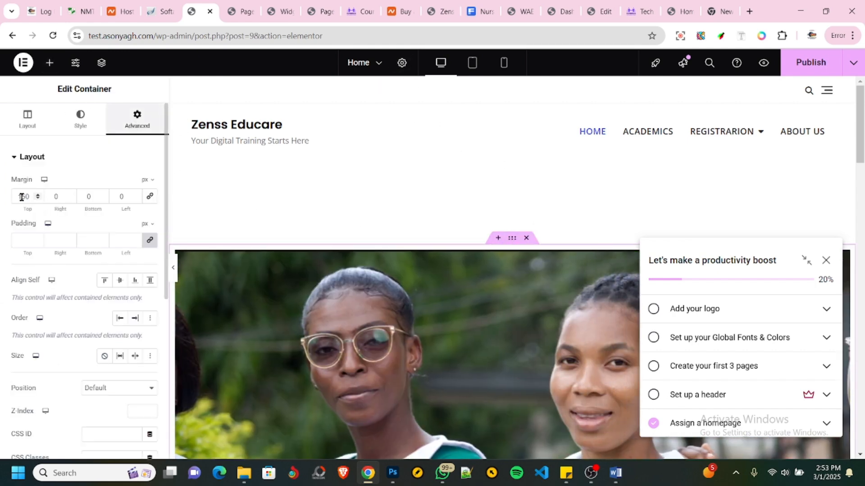
{"action": "left_click_drag", "start_coordinate": [29, 199], "coordinate": [2, 193]}
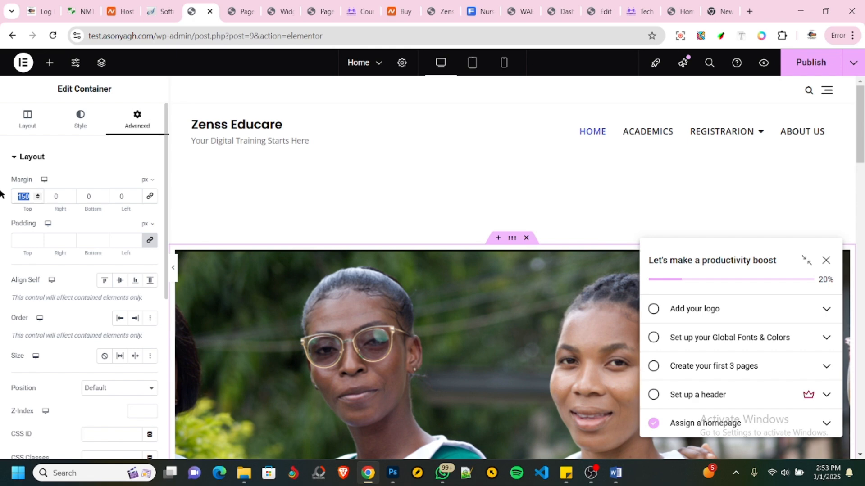
{"action": "type", "text": "0"}
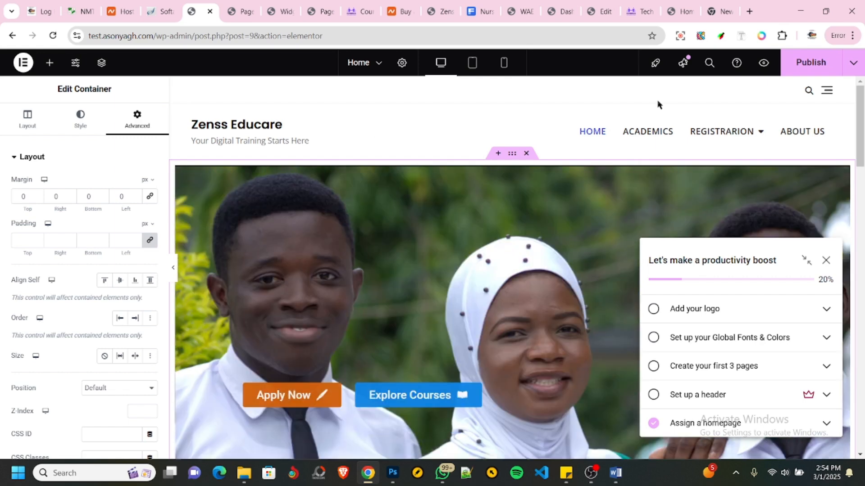
{"action": "key", "text": "ctrl+s"}
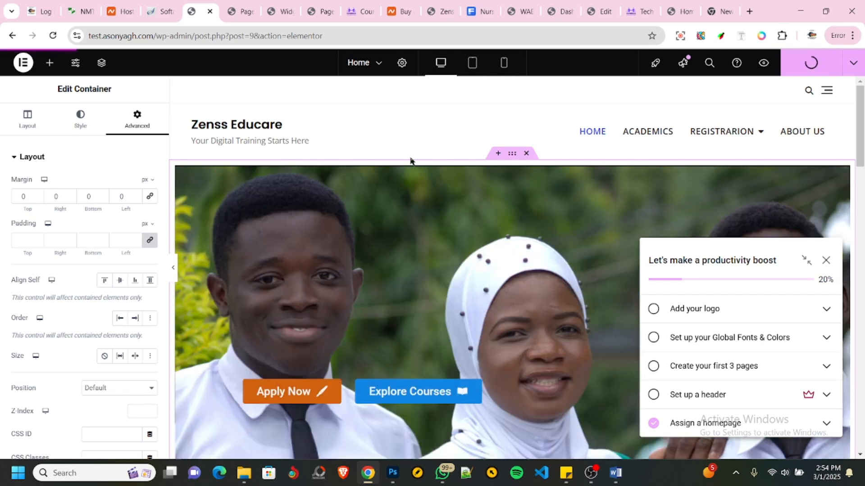
- Examine the footer menus in the Elementor preview and the header navigation on the reloaded live homepage
{"action": "scroll", "coordinate": [481, 180], "scroll_direction": "down", "scroll_amount": 20}
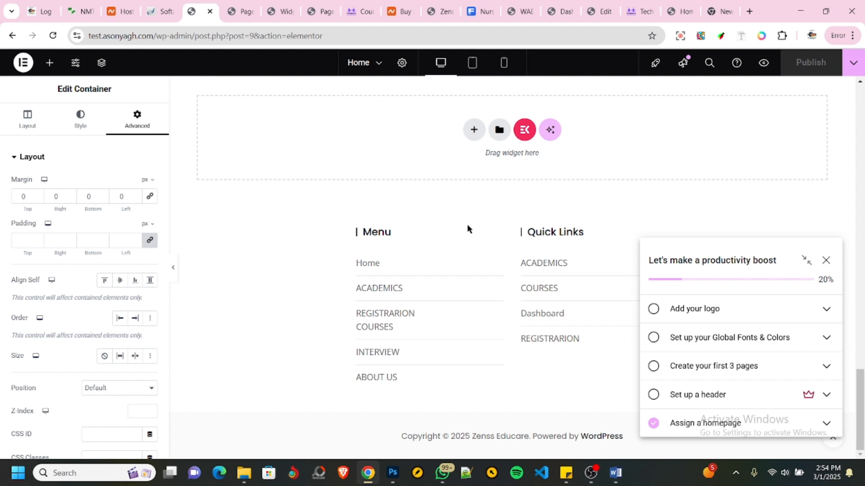
{"action": "scroll", "coordinate": [489, 263], "scroll_direction": "up", "scroll_amount": 3}
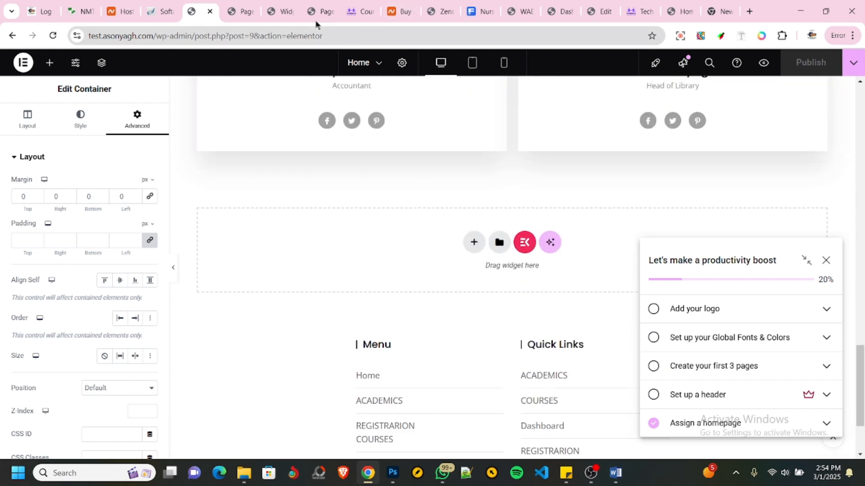
{"action": "left_click", "coordinate": [442, 13]}
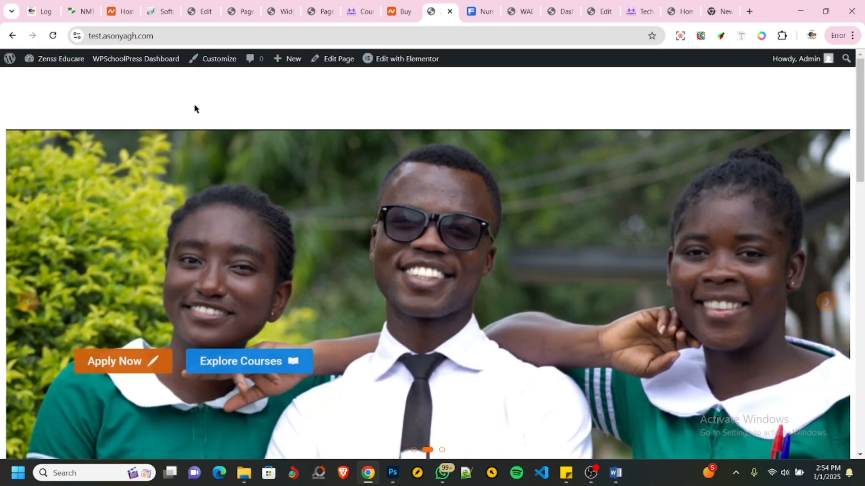
{"action": "left_click", "coordinate": [52, 36]}
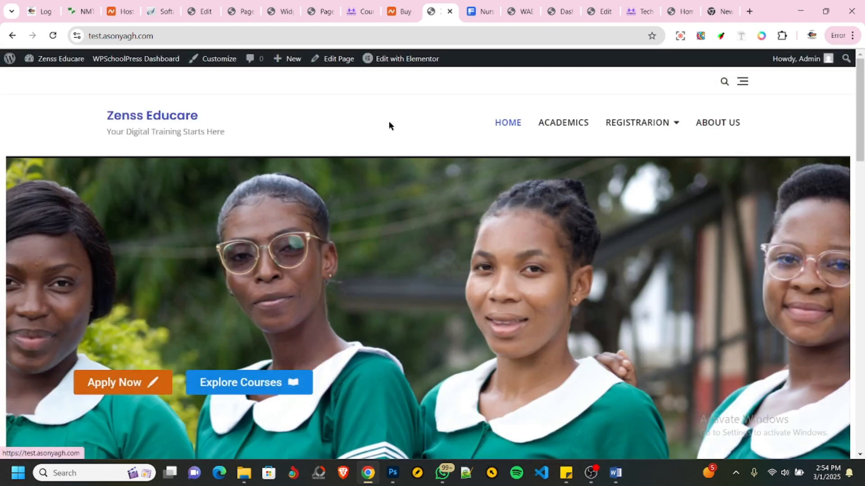
{"action": "mouse_move", "coordinate": [663, 129]}
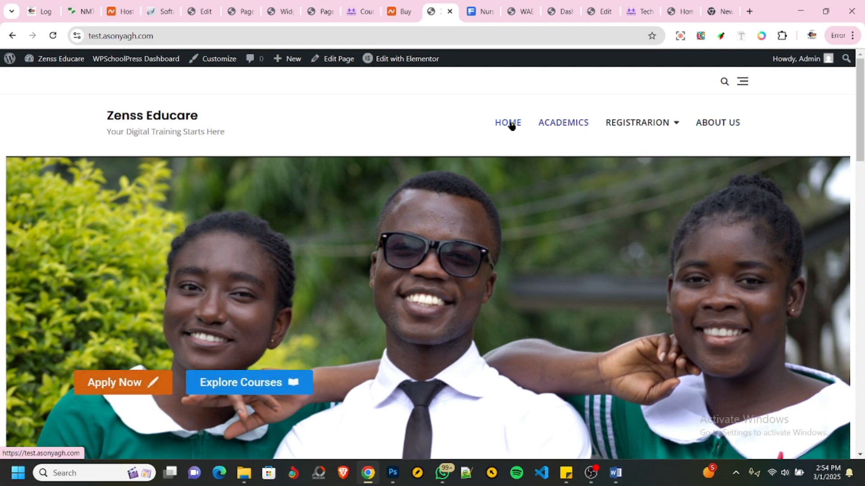
- Review the live homepage from the hero slider down to the footer menus
{"action": "scroll", "coordinate": [411, 174], "scroll_direction": "down", "scroll_amount": 5}
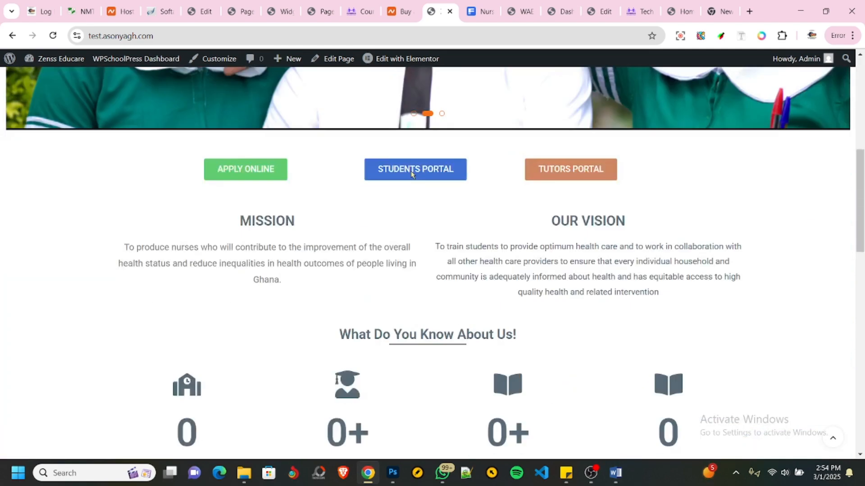
{"action": "scroll", "coordinate": [411, 174], "scroll_direction": "down", "scroll_amount": 5}
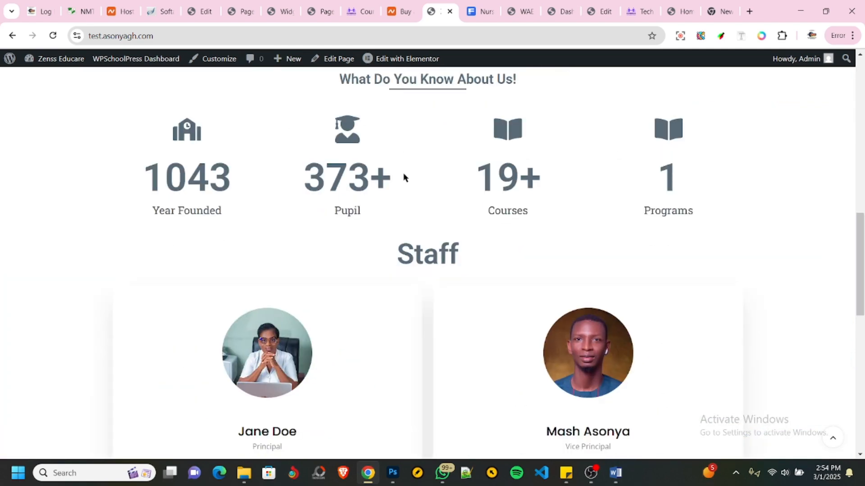
{"action": "scroll", "coordinate": [403, 177], "scroll_direction": "down", "scroll_amount": 10}
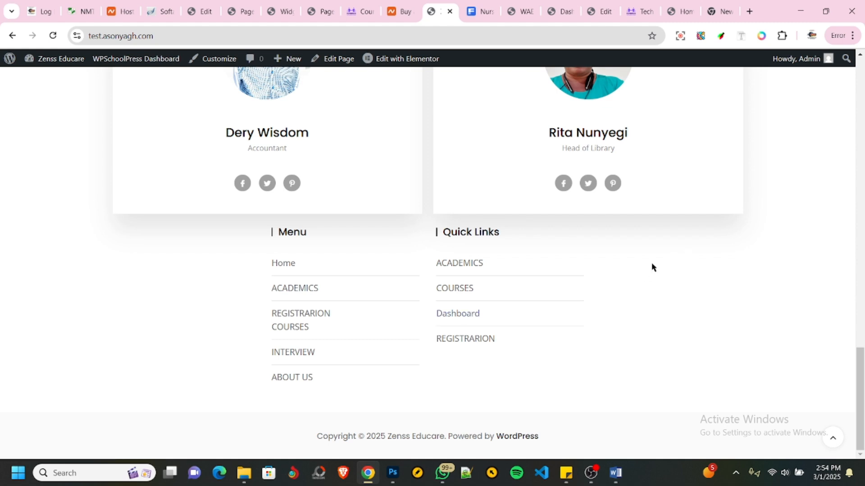
{"action": "scroll", "coordinate": [641, 322], "scroll_direction": "up", "scroll_amount": 20}
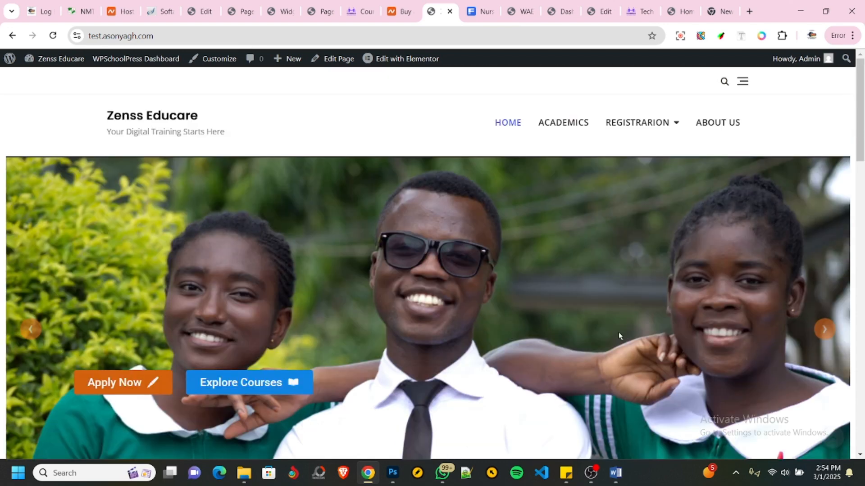
- Return to the WordPress Widgets editor and expand the Footer Sidebar 4 area
{"action": "left_click", "coordinate": [238, 13]}
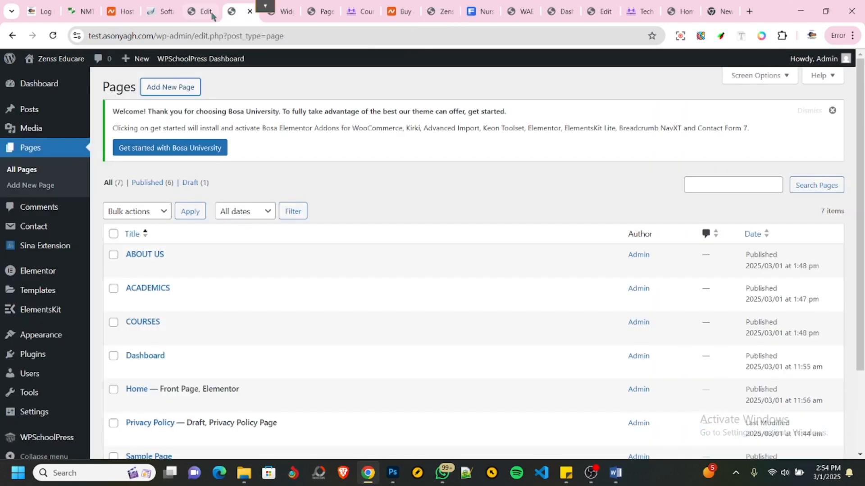
{"action": "left_click", "coordinate": [199, 13]}
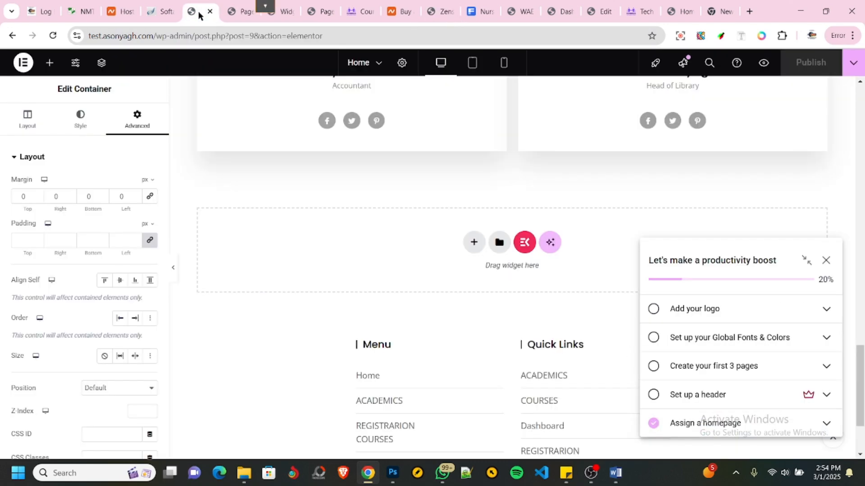
{"action": "left_click", "coordinate": [282, 11]}
{"action": "scroll", "coordinate": [477, 273], "scroll_direction": "down", "scroll_amount": 9}
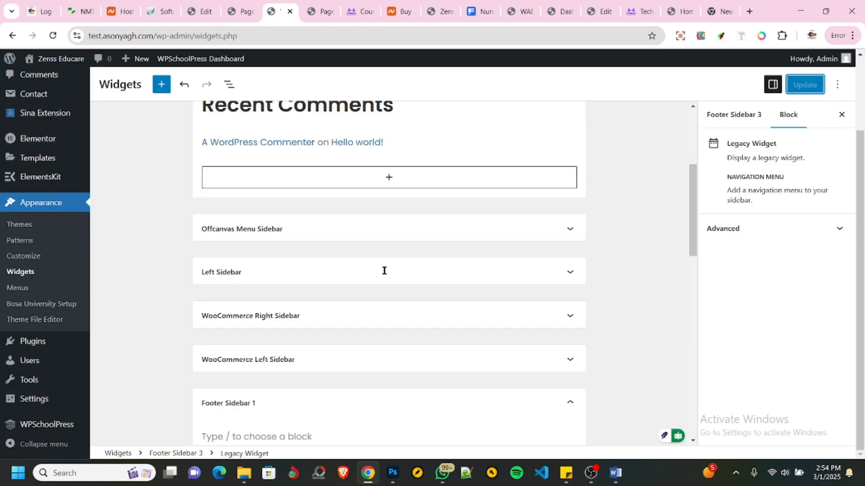
{"action": "scroll", "coordinate": [343, 257], "scroll_direction": "down", "scroll_amount": 3}
{"action": "scroll", "coordinate": [367, 273], "scroll_direction": "down", "scroll_amount": 9}
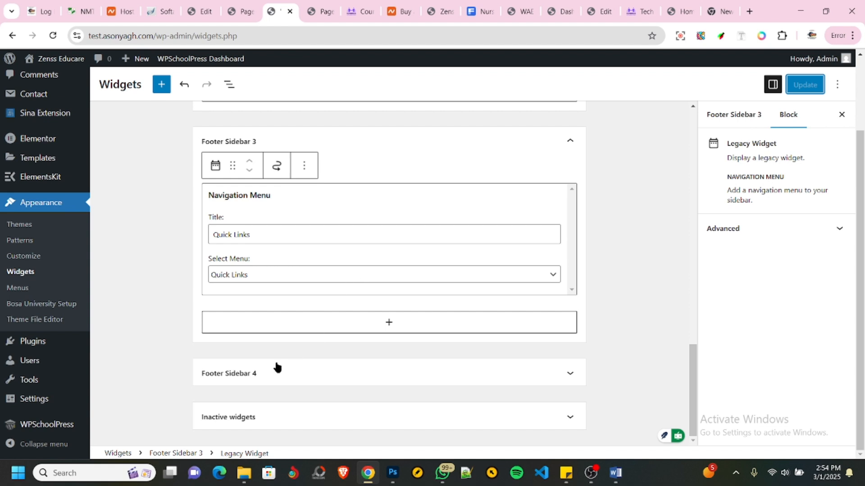
{"action": "left_click", "coordinate": [295, 374]}
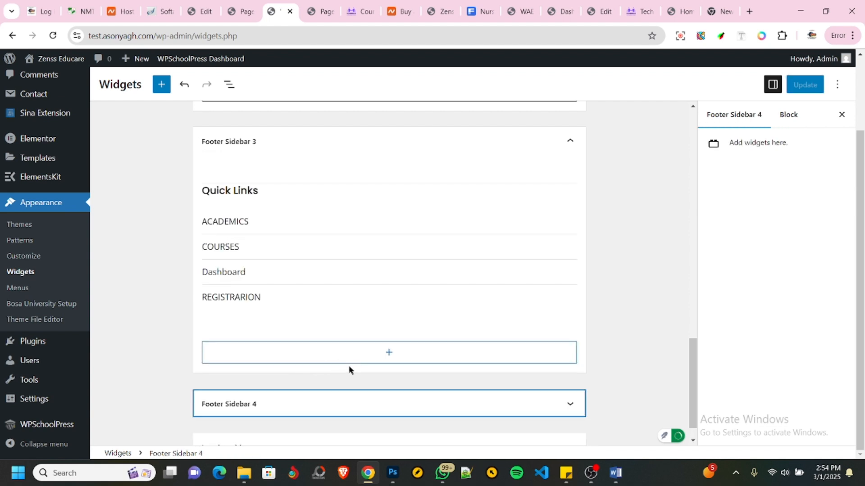
{"action": "scroll", "coordinate": [347, 380], "scroll_direction": "down", "scroll_amount": 1}
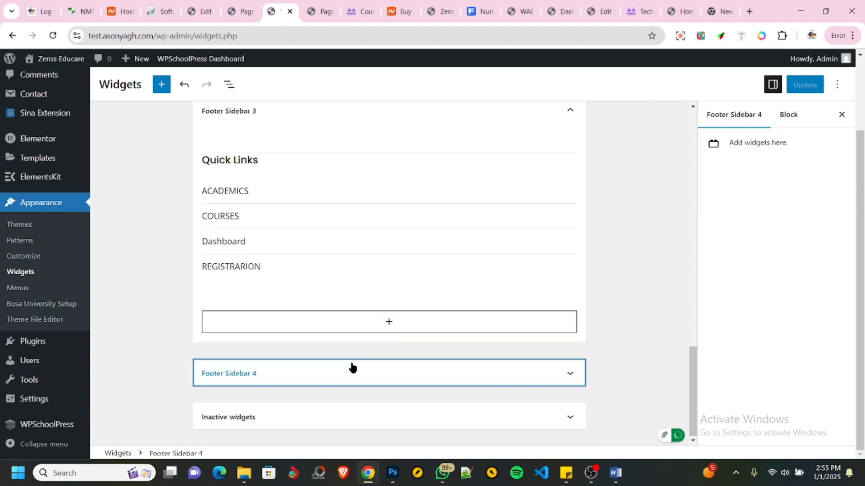
{"action": "left_click", "coordinate": [332, 378]}
{"action": "scroll", "coordinate": [386, 409], "scroll_direction": "down", "scroll_amount": 1}
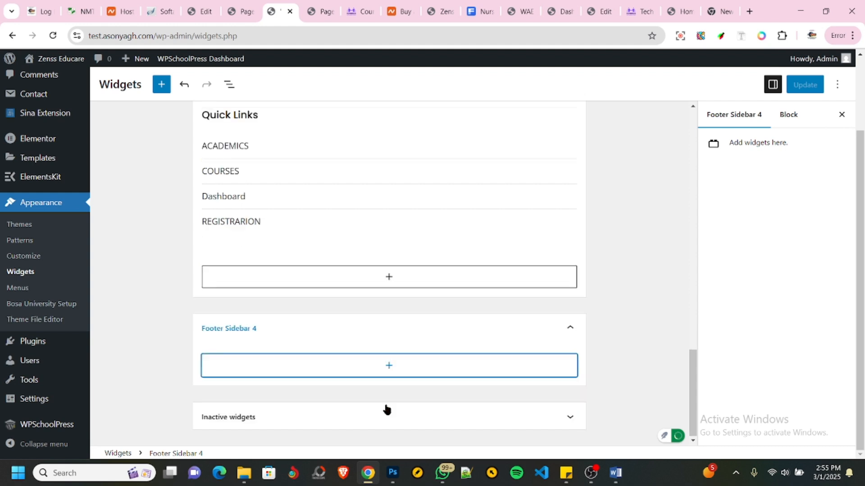
- Find the Social Icons block by searching "soci" and add it to Footer Sidebar 4
{"action": "left_click", "coordinate": [387, 366]}
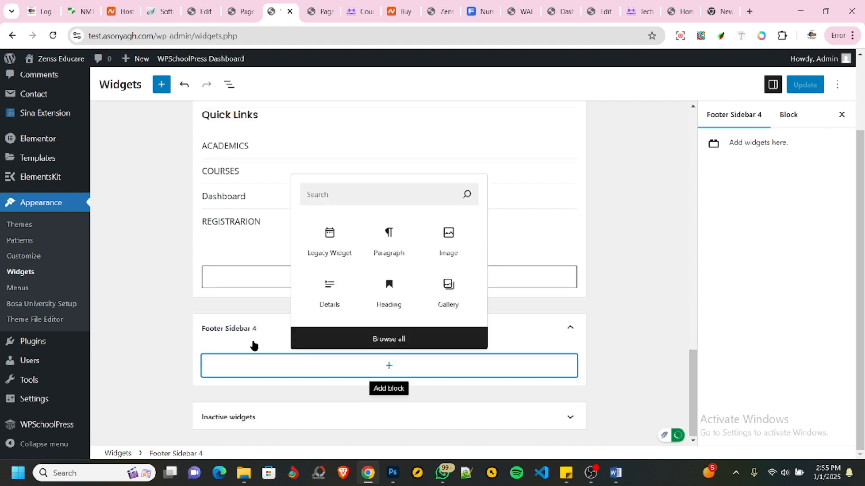
{"action": "left_click", "coordinate": [353, 196]}
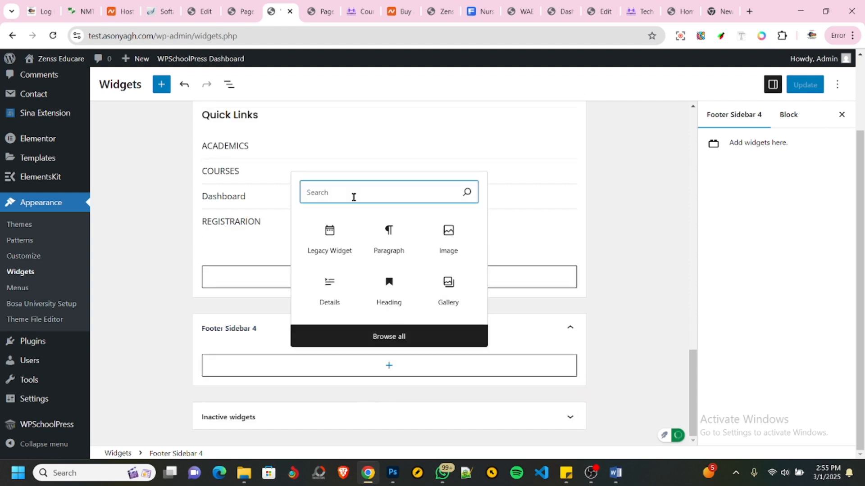
{"action": "type", "text": "soci"}
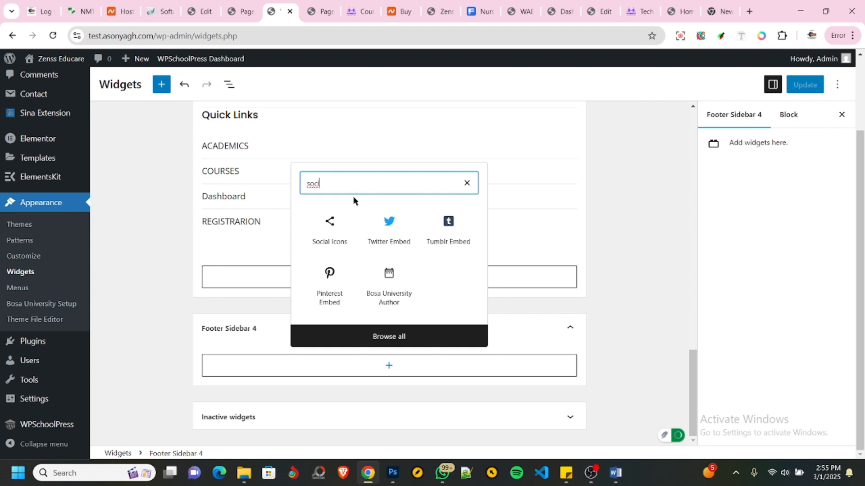
{"action": "left_click", "coordinate": [333, 221]}
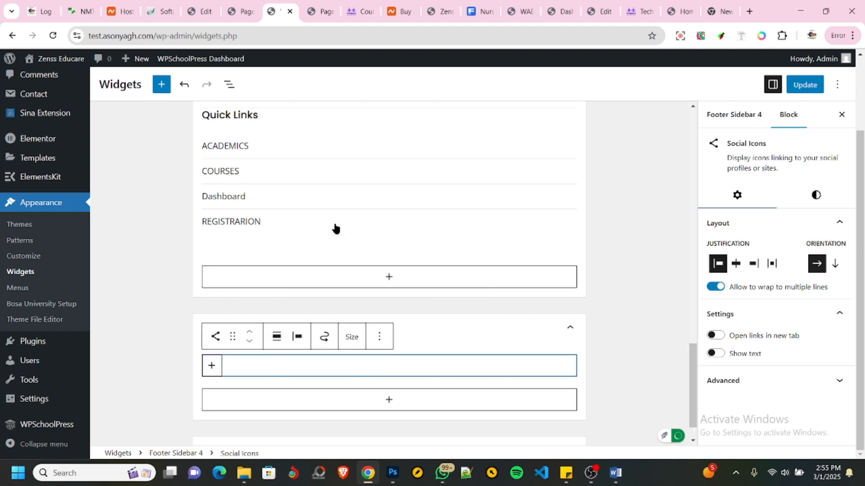
- Add Facebook and Instagram icons to the Social Icons block in Footer Sidebar 4
{"action": "left_click", "coordinate": [211, 366]}
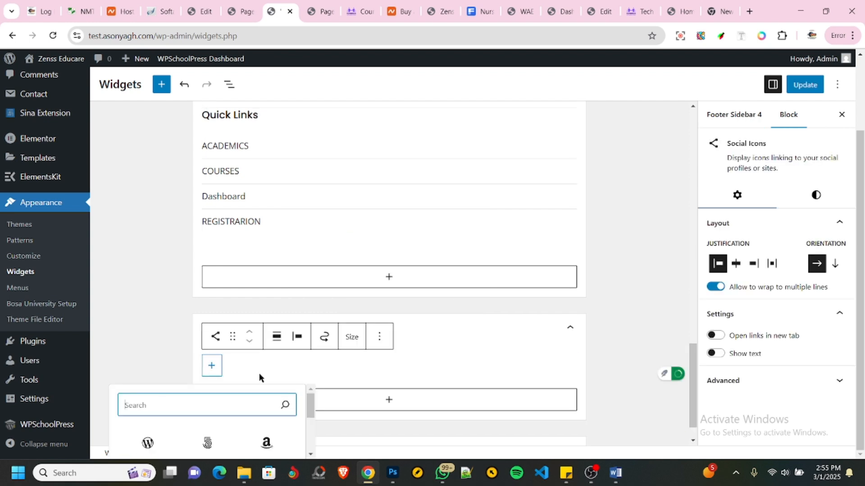
{"action": "scroll", "coordinate": [561, 330], "scroll_direction": "down", "scroll_amount": 2}
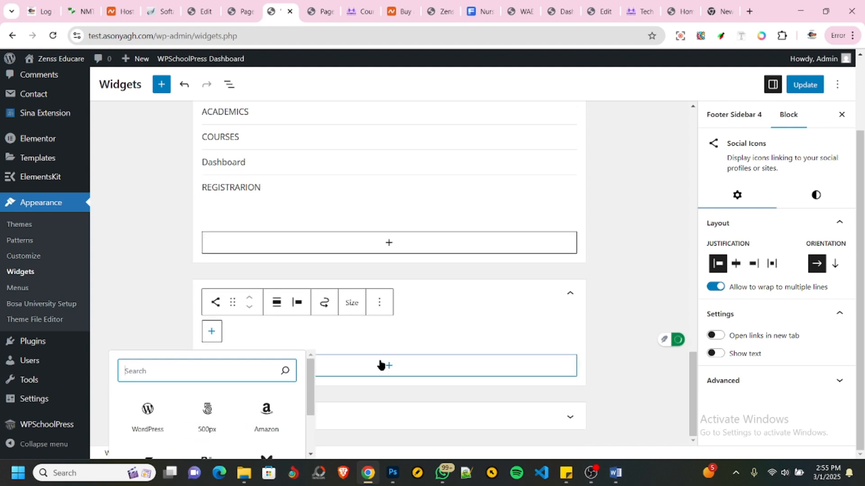
{"action": "scroll", "coordinate": [245, 407], "scroll_direction": "down", "scroll_amount": 2}
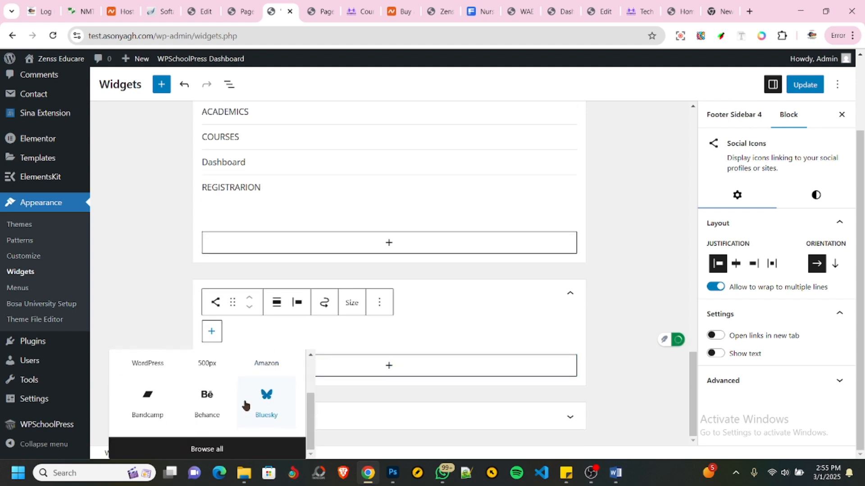
{"action": "scroll", "coordinate": [218, 417], "scroll_direction": "up", "scroll_amount": 2}
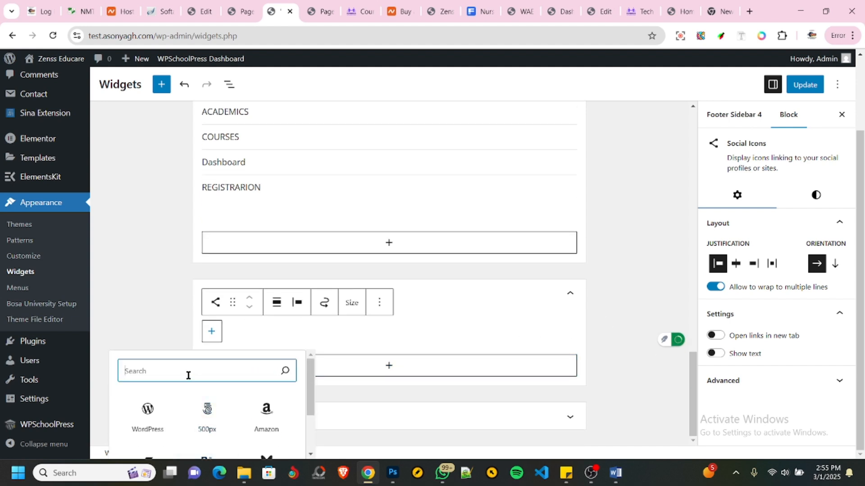
{"action": "type", "text": "face"}
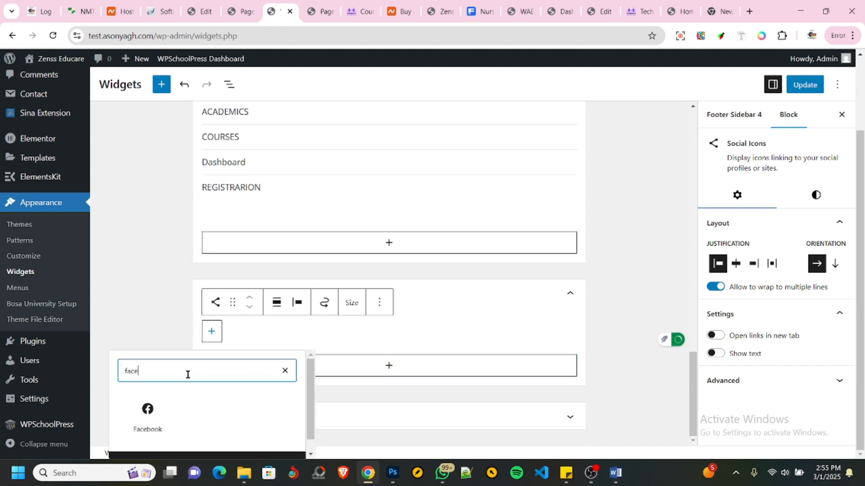
{"action": "left_click", "coordinate": [148, 411]}
{"action": "left_click", "coordinate": [239, 332]}
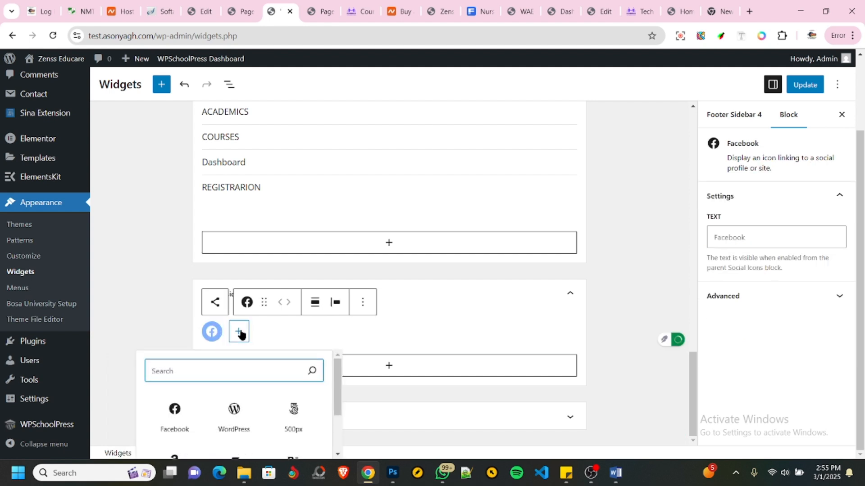
{"action": "type", "text": "inst"}
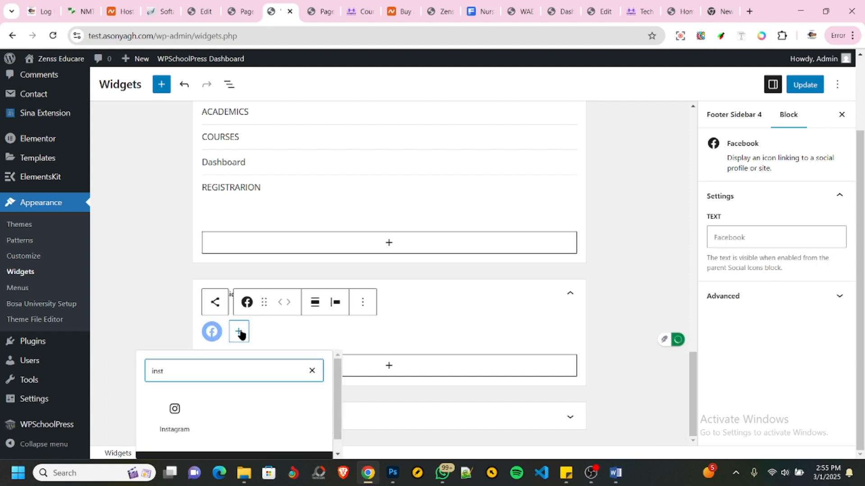
{"action": "left_click", "coordinate": [171, 426]}
- Add X and GitHub icons after the Instagram icon in Footer Sidebar 4 and save the widgets
{"action": "left_click", "coordinate": [266, 334]}
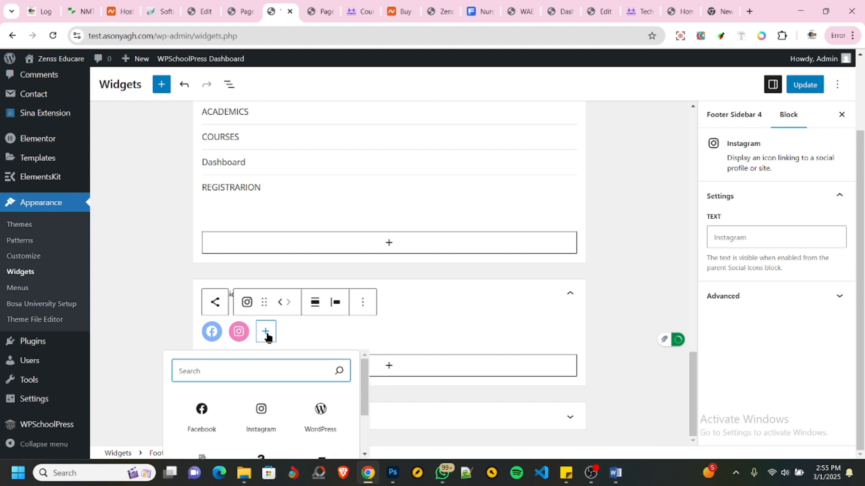
{"action": "type", "text": "x"}
{"action": "left_click", "coordinate": [226, 404]}
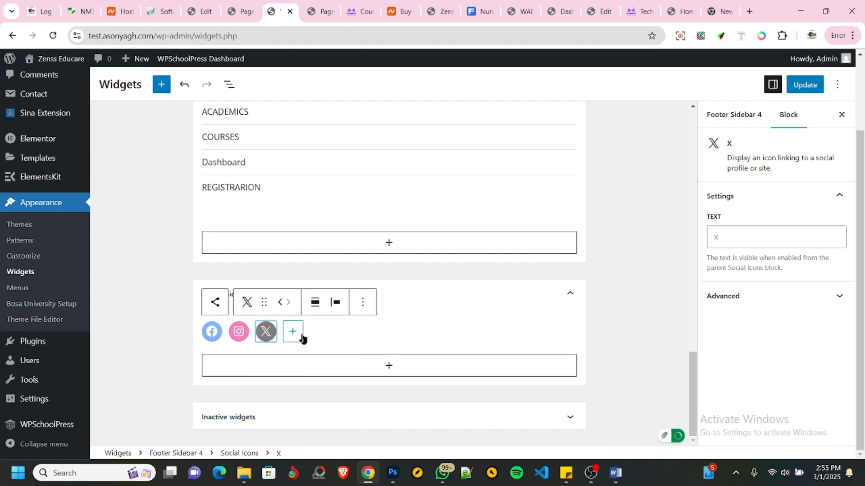
{"action": "left_click", "coordinate": [292, 333]}
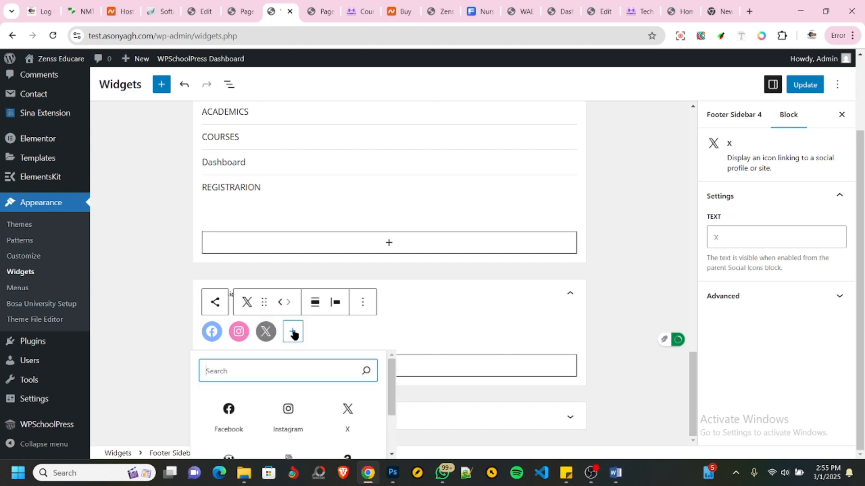
{"action": "type", "text": "git"}
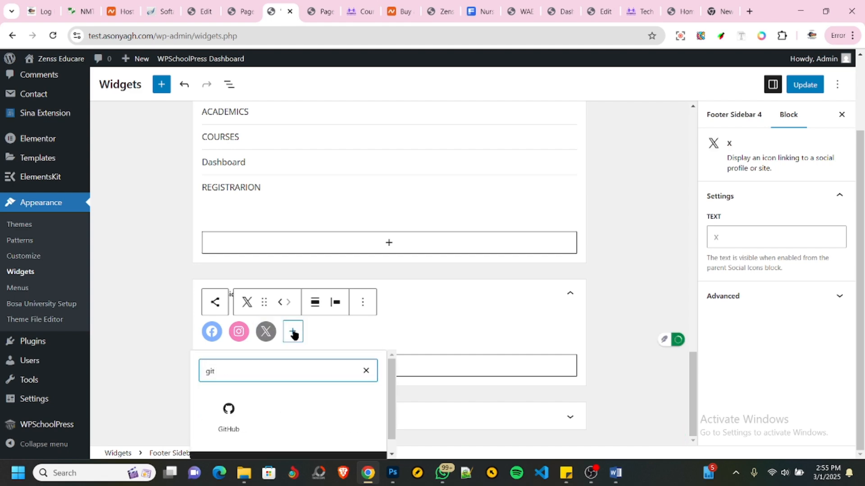
{"action": "left_click", "coordinate": [229, 410]}
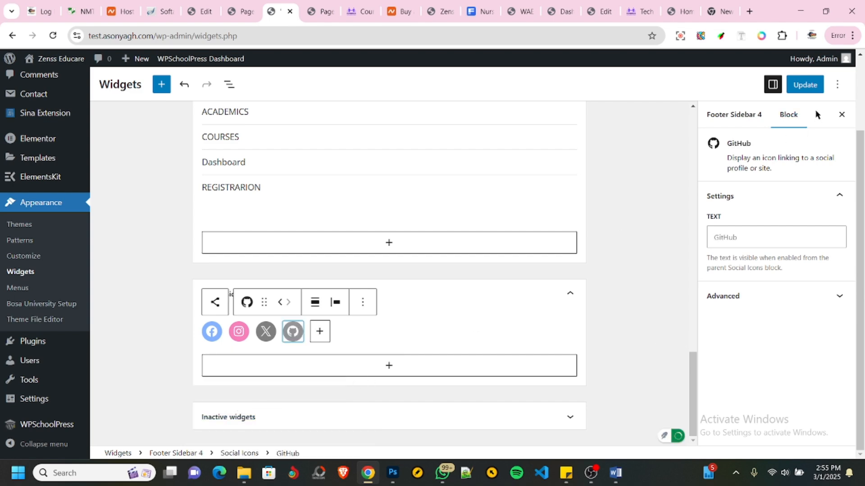
{"action": "left_click", "coordinate": [804, 85]}
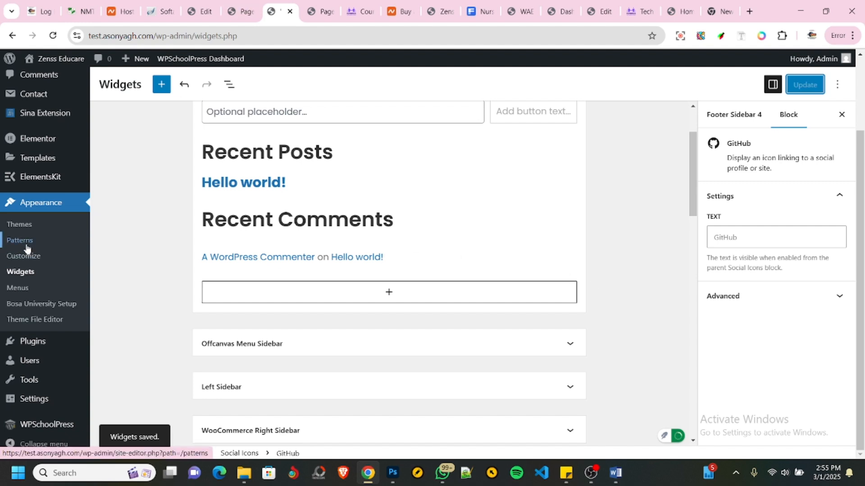
- Open the theme Customizer for the site and go to the Style settings of the header
{"action": "left_click", "coordinate": [36, 259]}
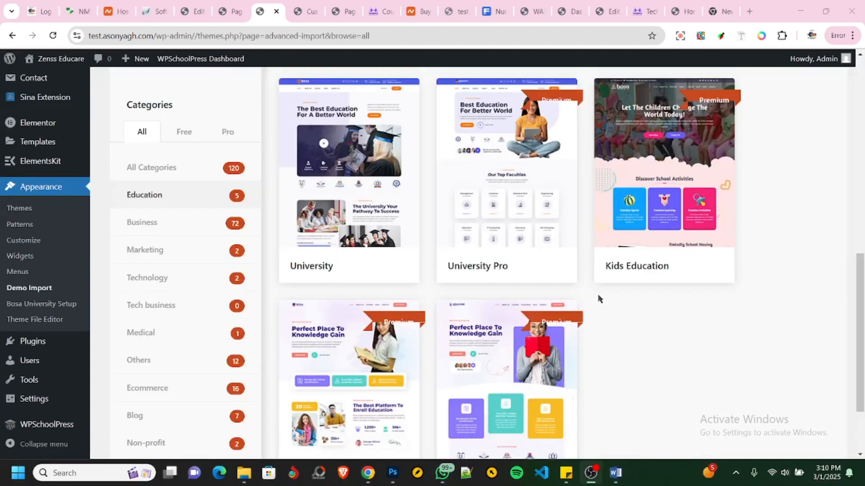
{"action": "mouse_move", "coordinate": [314, 311]}
{"action": "scroll", "coordinate": [293, 314], "scroll_direction": "up", "scroll_amount": 4}
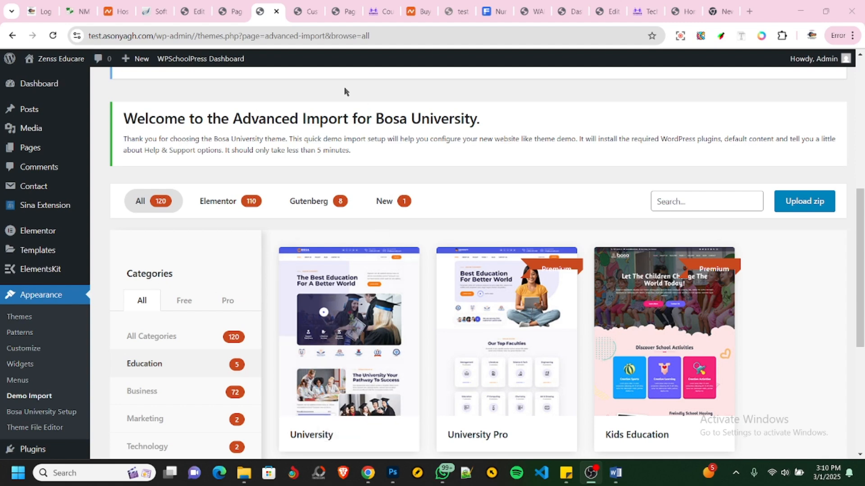
{"action": "left_click", "coordinate": [307, 12]}
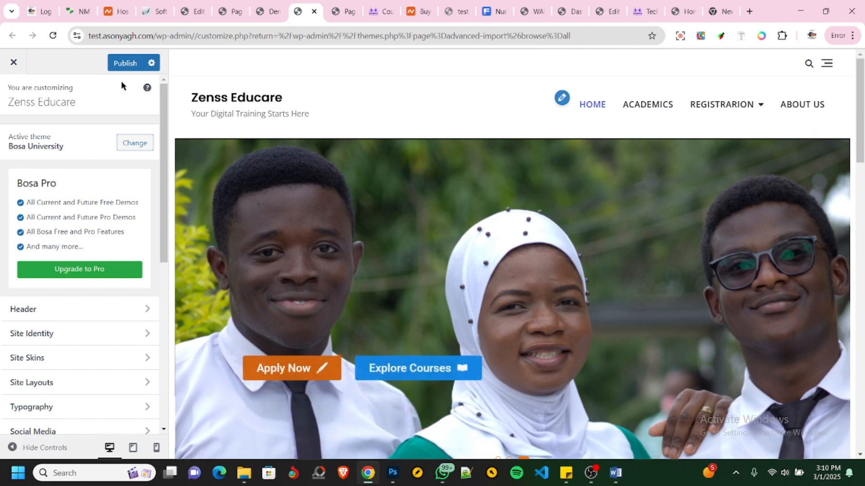
{"action": "scroll", "coordinate": [52, 241], "scroll_direction": "down", "scroll_amount": 4}
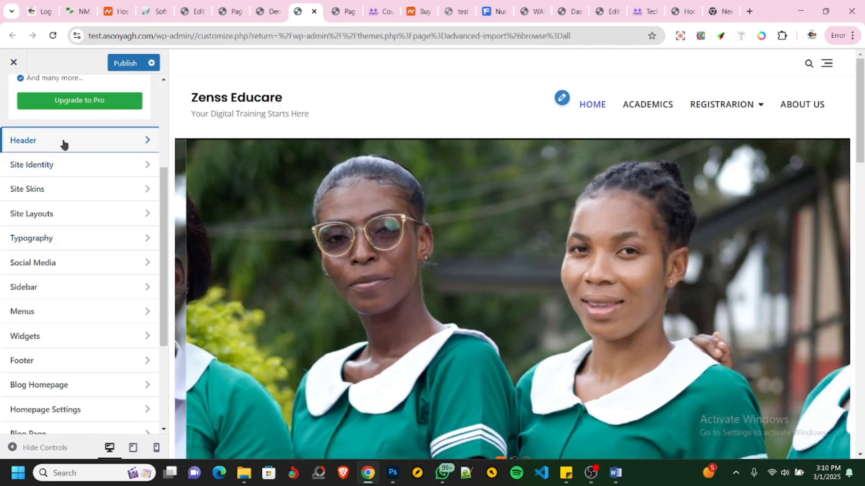
{"action": "left_click", "coordinate": [63, 142]}
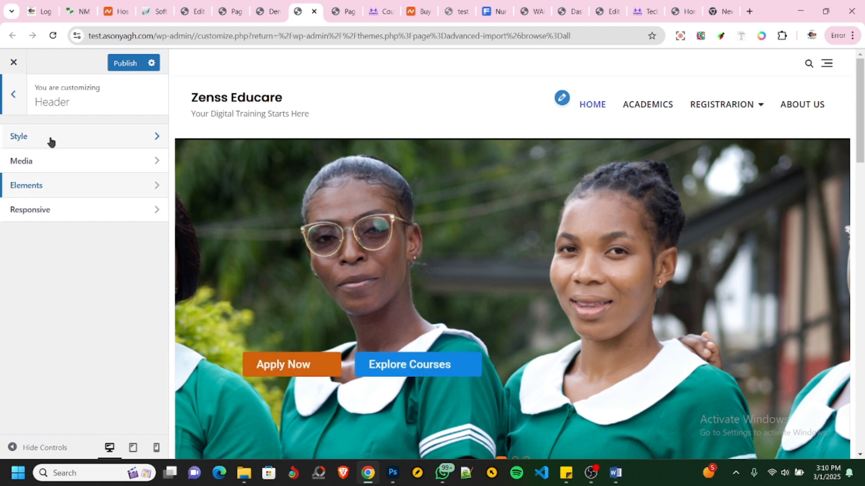
{"action": "left_click", "coordinate": [50, 140]}
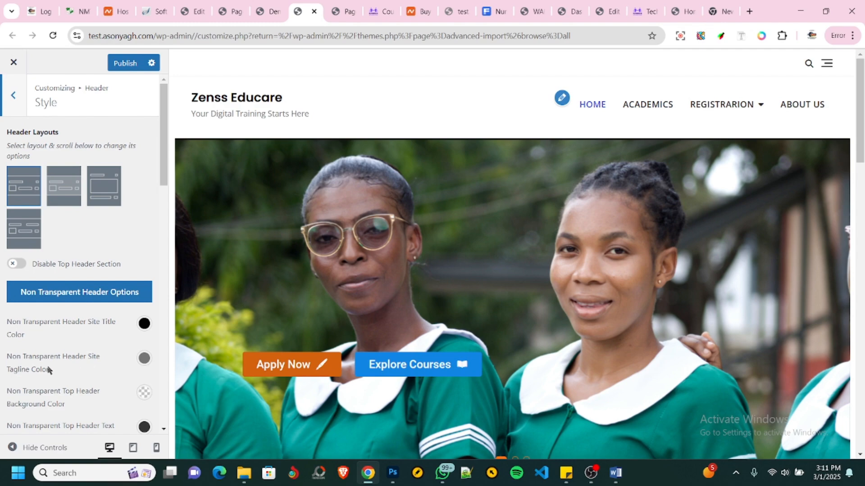
- Review the header's non-transparent color options, including the color choices for the site tagline
{"action": "left_click", "coordinate": [144, 360]}
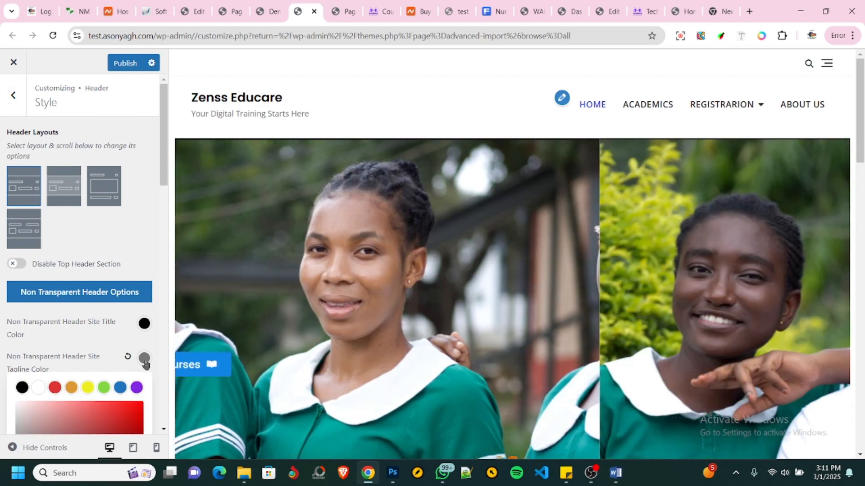
{"action": "left_click", "coordinate": [144, 361]}
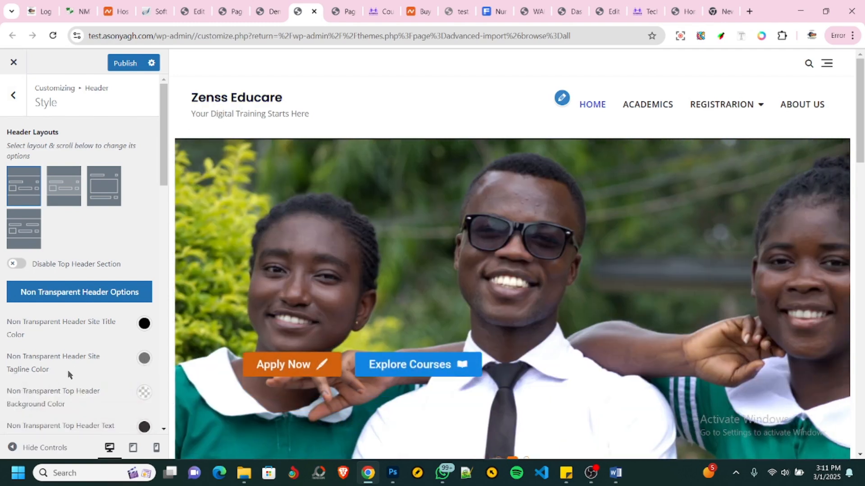
{"action": "scroll", "coordinate": [69, 367], "scroll_direction": "down", "scroll_amount": 1}
{"action": "scroll", "coordinate": [47, 351], "scroll_direction": "down", "scroll_amount": 1}
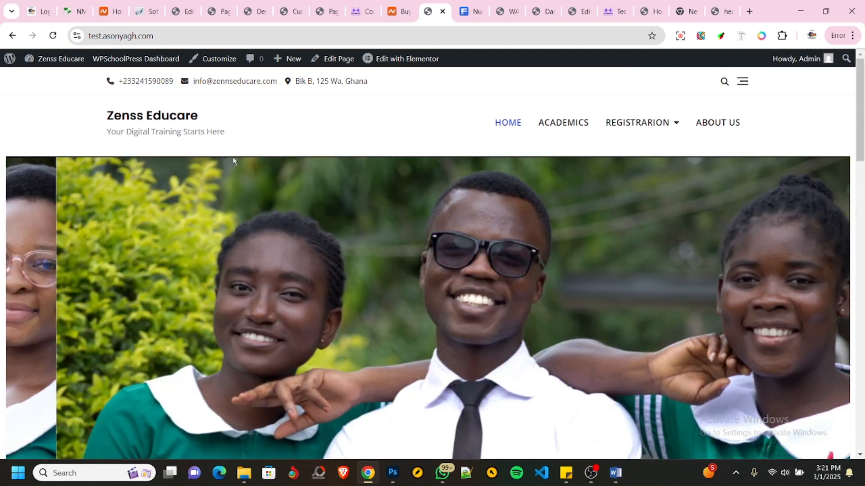
- Examine the live Zenss Educare homepage from the header and image slider through the mission, statistics and staff sections to the footer menus
{"action": "scroll", "coordinate": [322, 169], "scroll_direction": "down", "scroll_amount": 10}
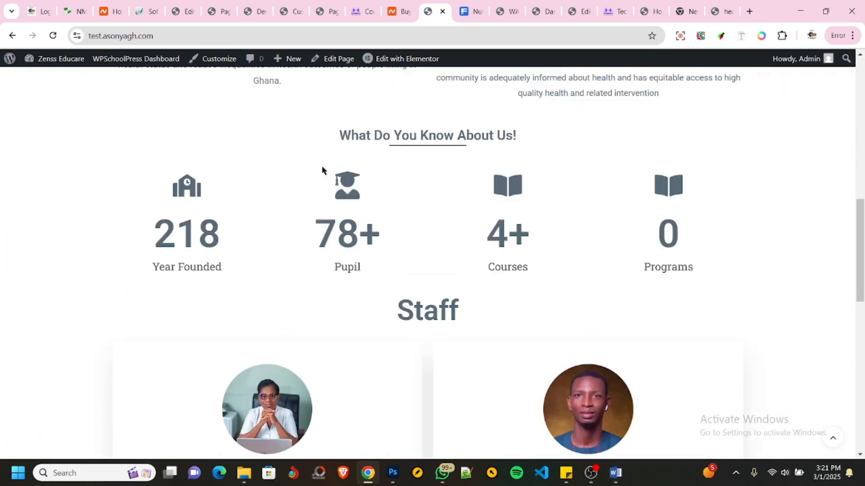
{"action": "scroll", "coordinate": [322, 166], "scroll_direction": "down", "scroll_amount": 5}
{"action": "scroll", "coordinate": [322, 165], "scroll_direction": "down", "scroll_amount": 7}
{"action": "scroll", "coordinate": [323, 207], "scroll_direction": "up", "scroll_amount": 1}
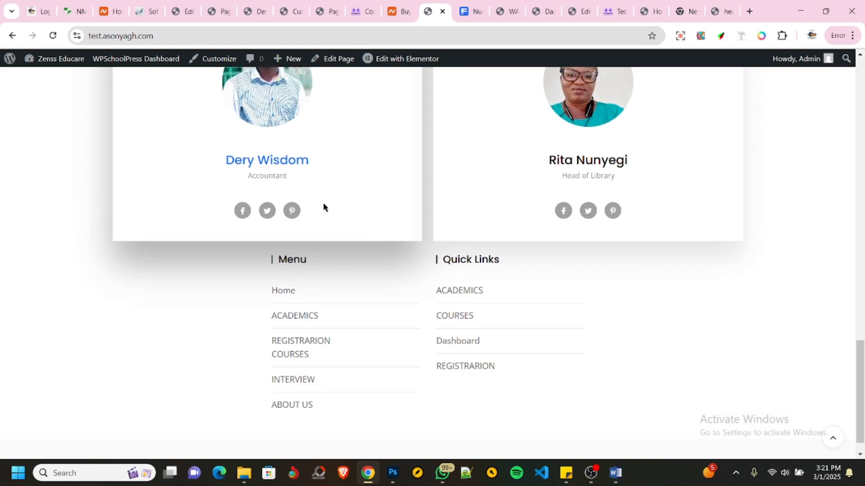
{"action": "scroll", "coordinate": [324, 205], "scroll_direction": "up", "scroll_amount": 20}
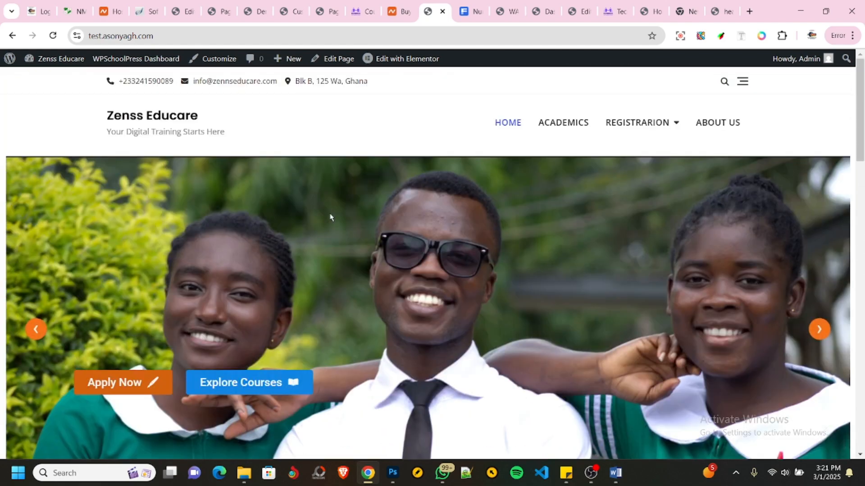
{"action": "scroll", "coordinate": [330, 218], "scroll_direction": "down", "scroll_amount": 18}
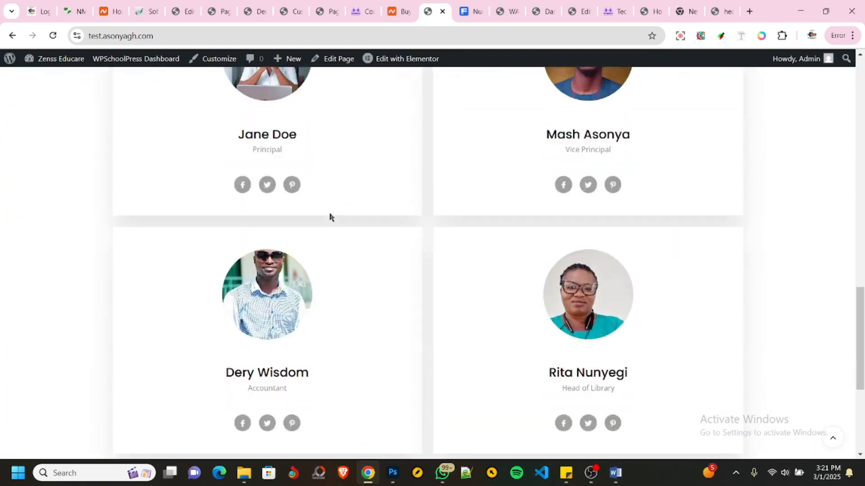
{"action": "scroll", "coordinate": [329, 214], "scroll_direction": "up", "scroll_amount": 20}
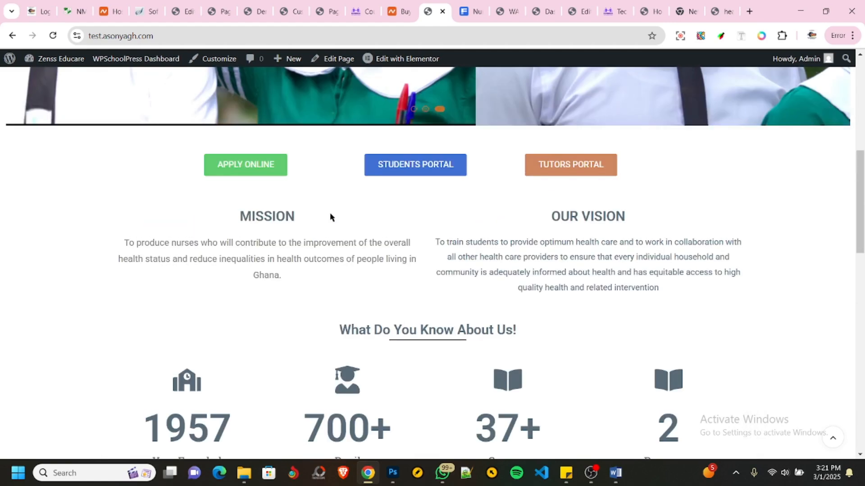
{"action": "scroll", "coordinate": [331, 217], "scroll_direction": "down", "scroll_amount": 10}
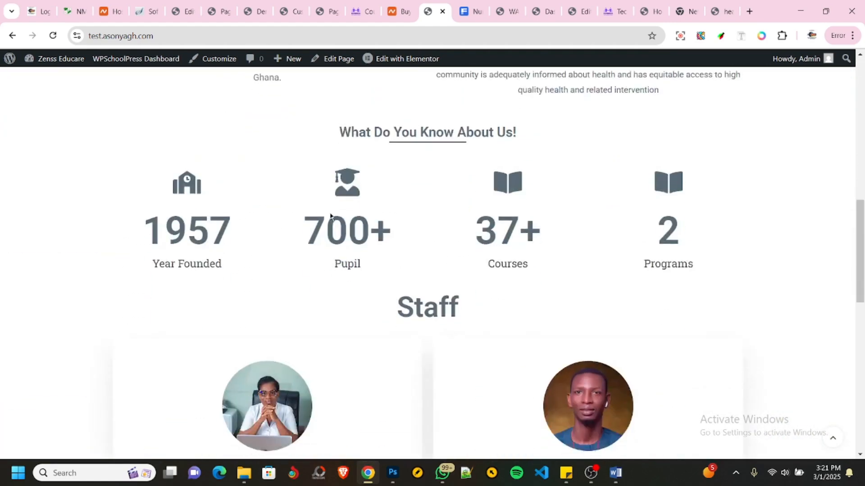
{"action": "scroll", "coordinate": [330, 217], "scroll_direction": "up", "scroll_amount": 10}
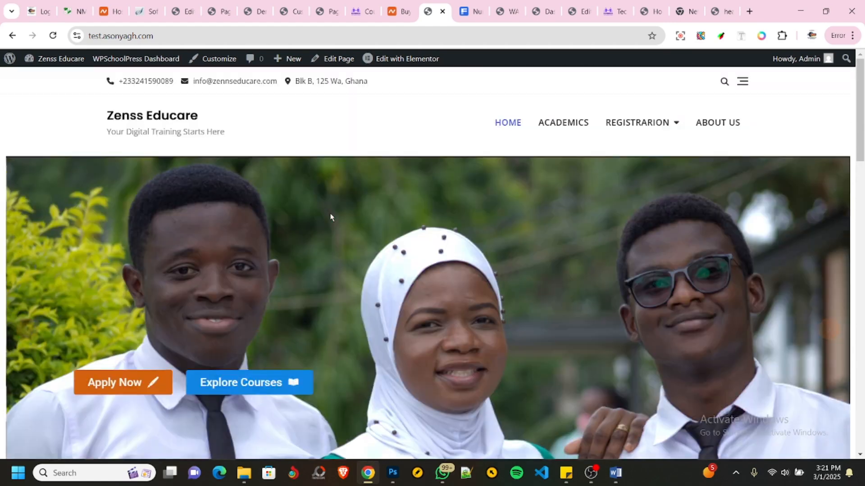
{"action": "scroll", "coordinate": [331, 217], "scroll_direction": "down", "scroll_amount": 10}
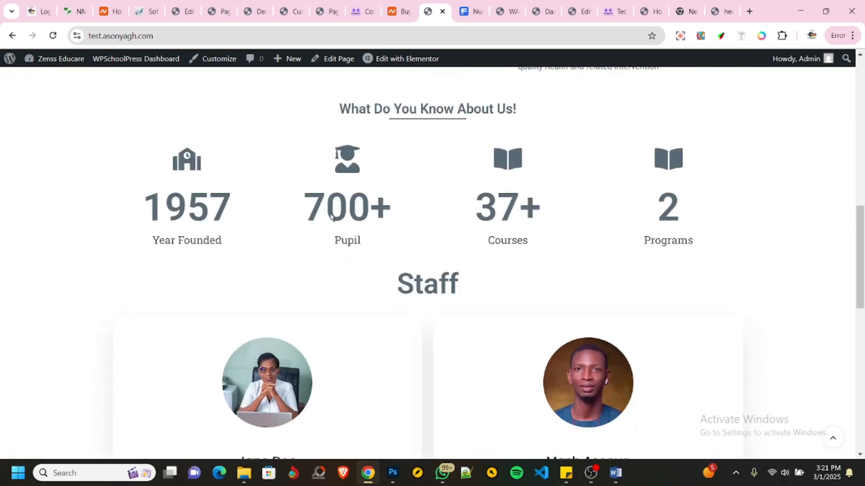
{"action": "scroll", "coordinate": [330, 217], "scroll_direction": "down", "scroll_amount": 5}
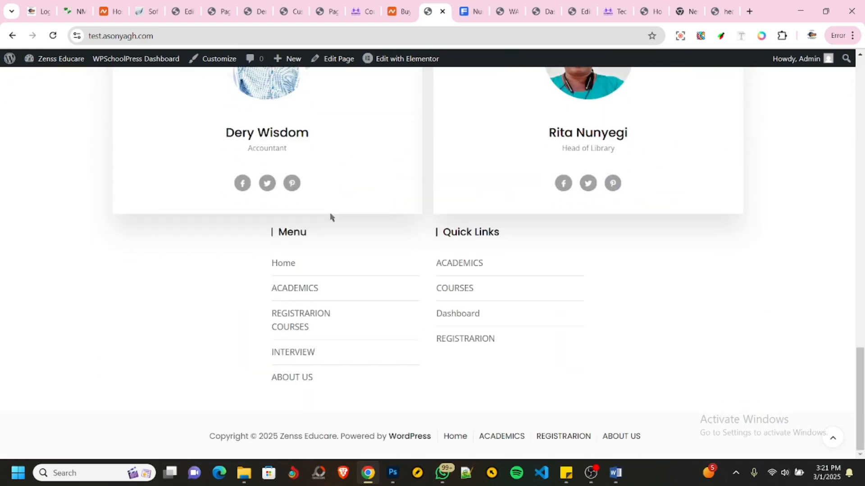
{"action": "scroll", "coordinate": [331, 217], "scroll_direction": "up", "scroll_amount": 10}
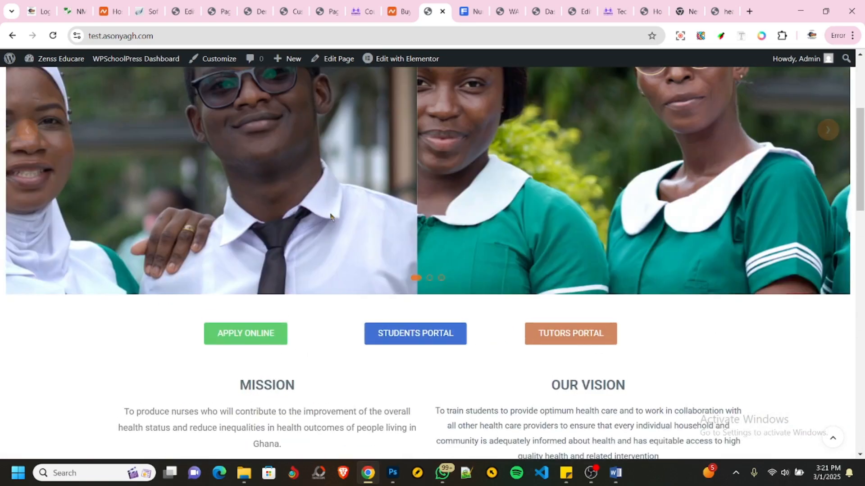
{"action": "scroll", "coordinate": [330, 217], "scroll_direction": "up", "scroll_amount": 5}
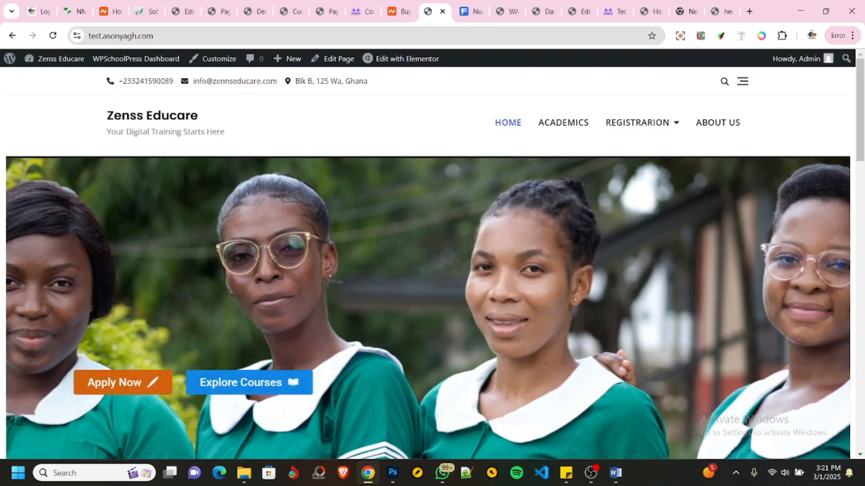